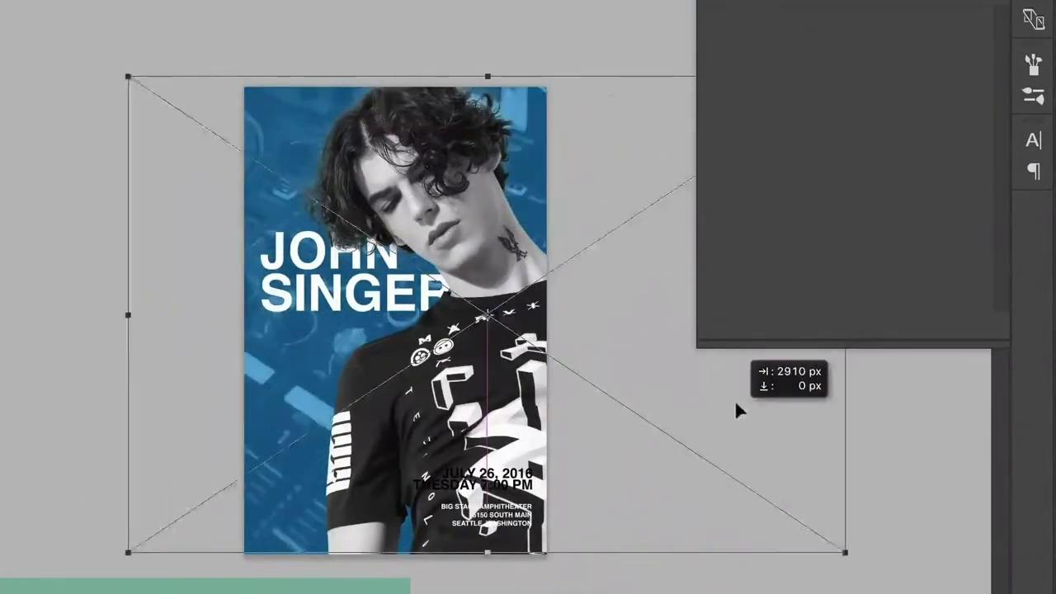
# Move the poster artwork left and pull up the Custom coasters page showing 200 for $127.
pyautogui.moveTo(734, 400); pyautogui.dragTo(606, 400)
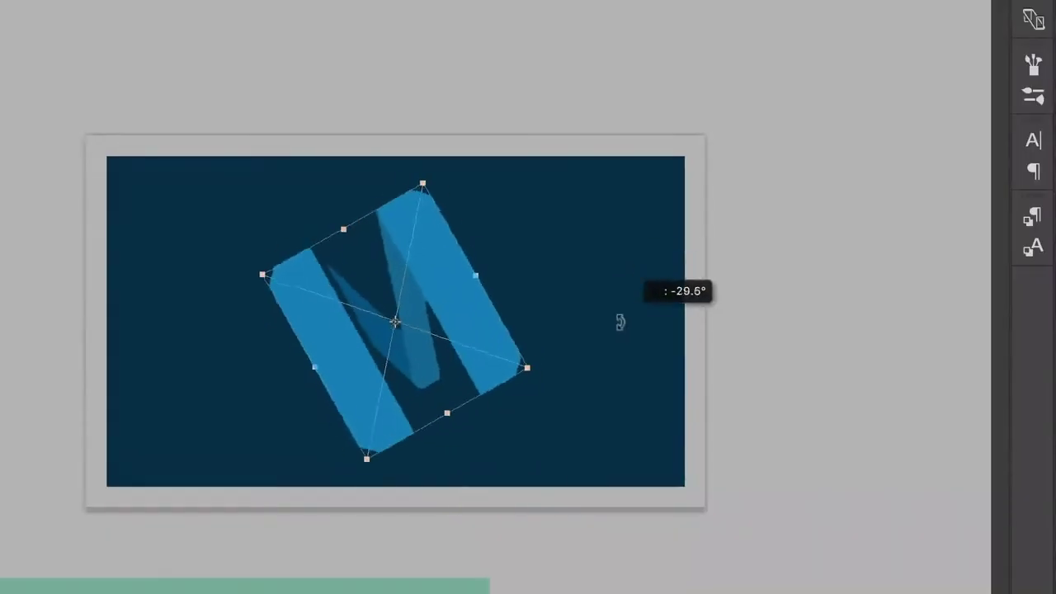
pyautogui.moveTo(618, 322); pyautogui.dragTo(735, 502)
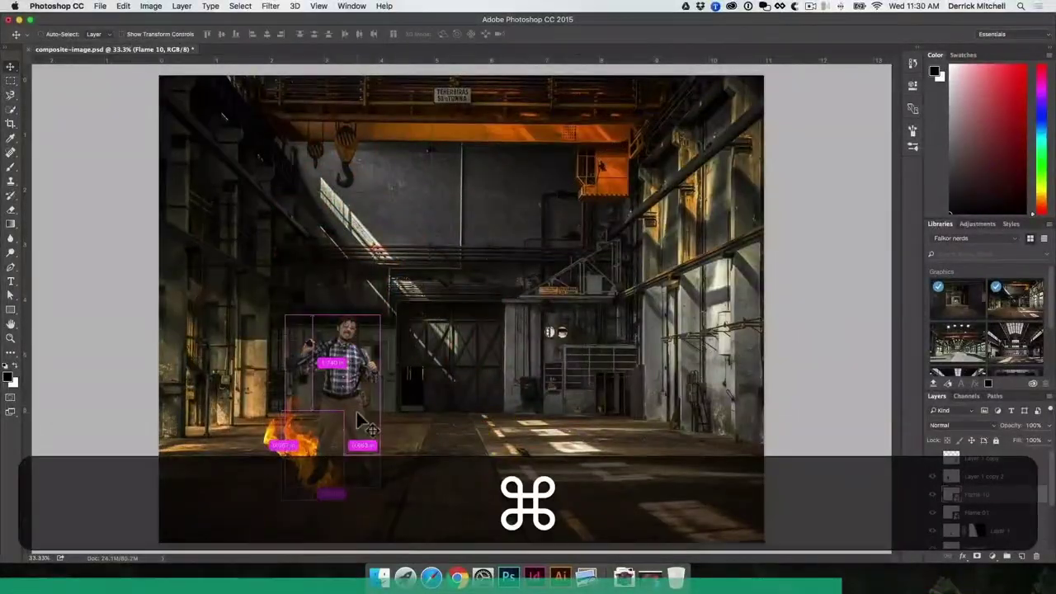
pyautogui.keyDown('super'); pyautogui.click(446, 326); pyautogui.keyUp('super')
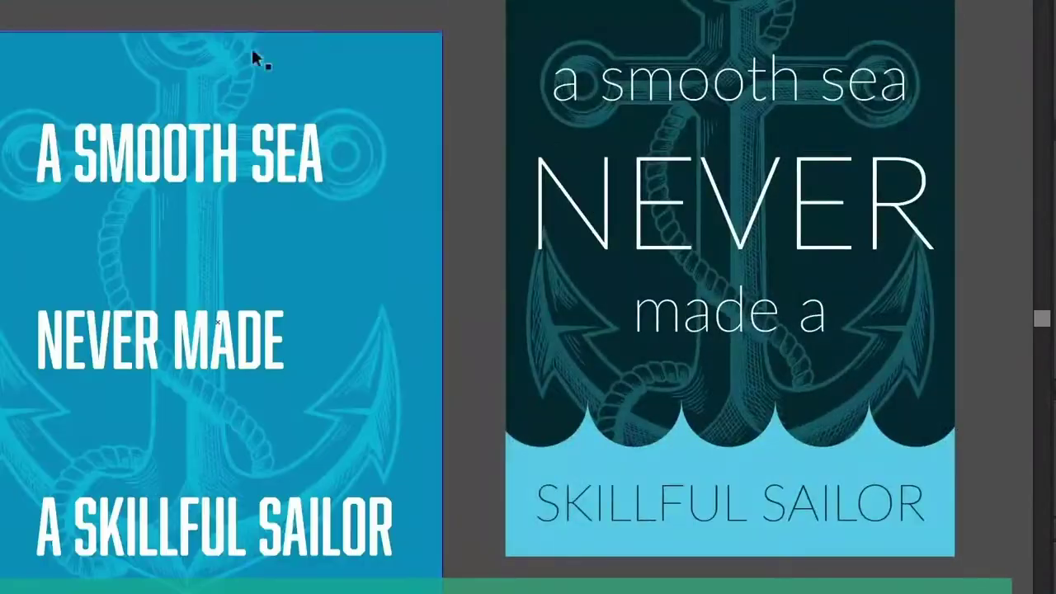
pyautogui.rightClick(221, 41)
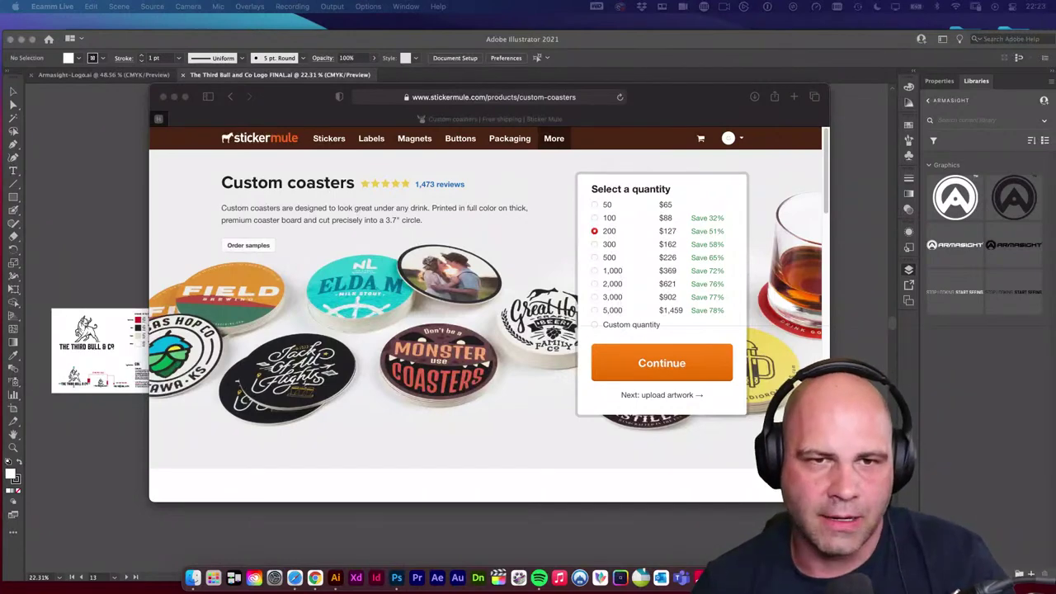
# From the Sticker Mule homepage tab, view the $29-for-50 holographic stickers deal.
pyautogui.click(697, 123)
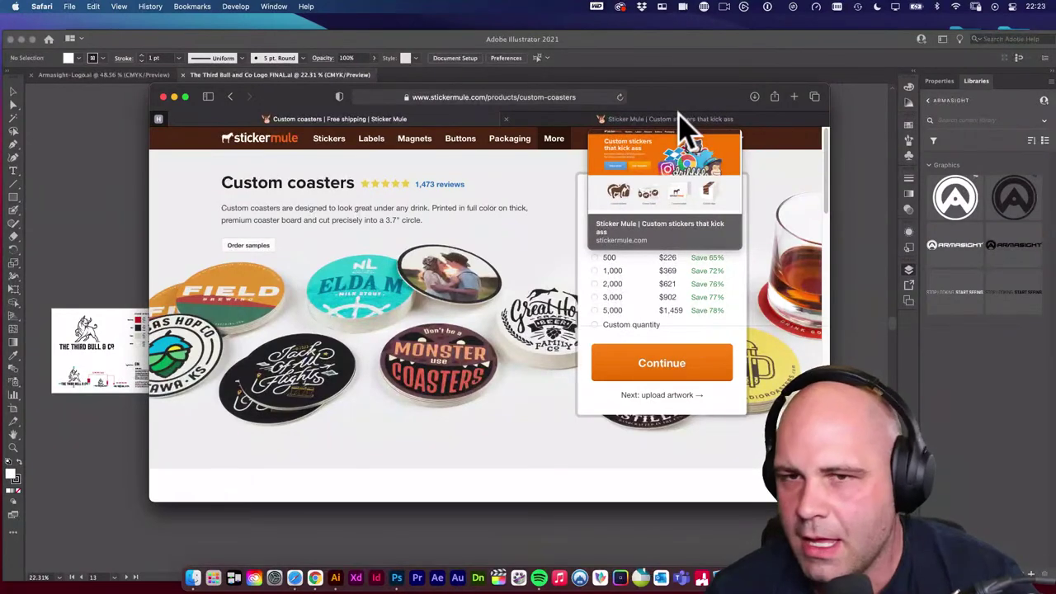
pyautogui.click(691, 120)
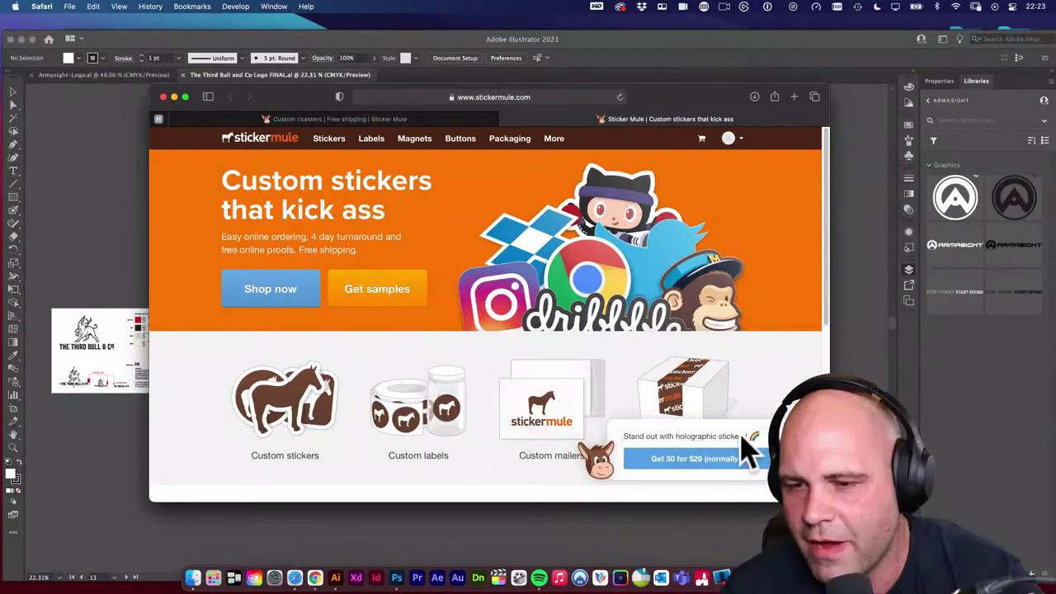
pyautogui.click(702, 464)
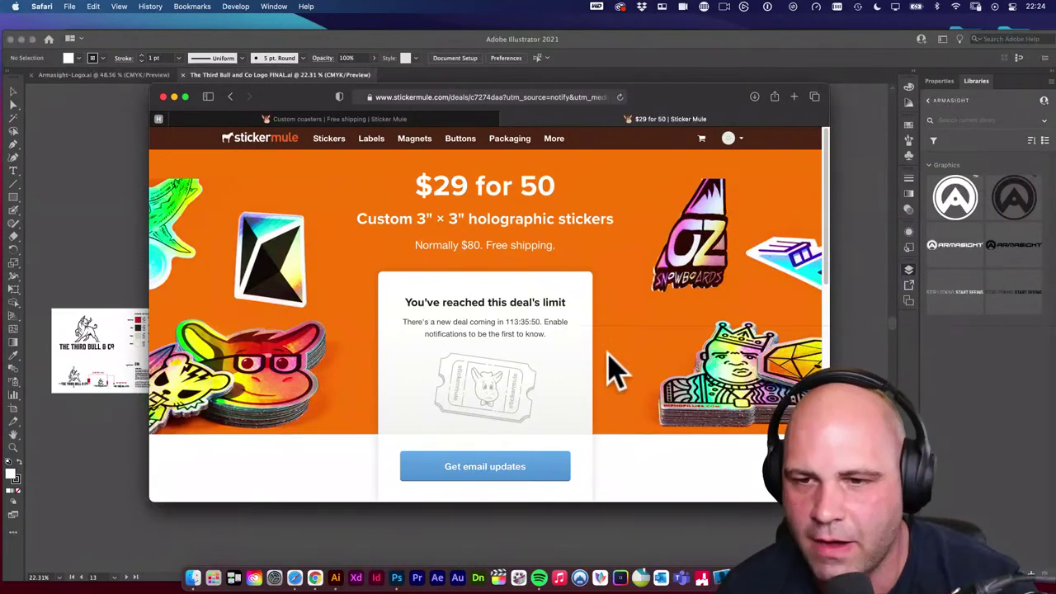
pyautogui.scroll(-2, 628, 371)
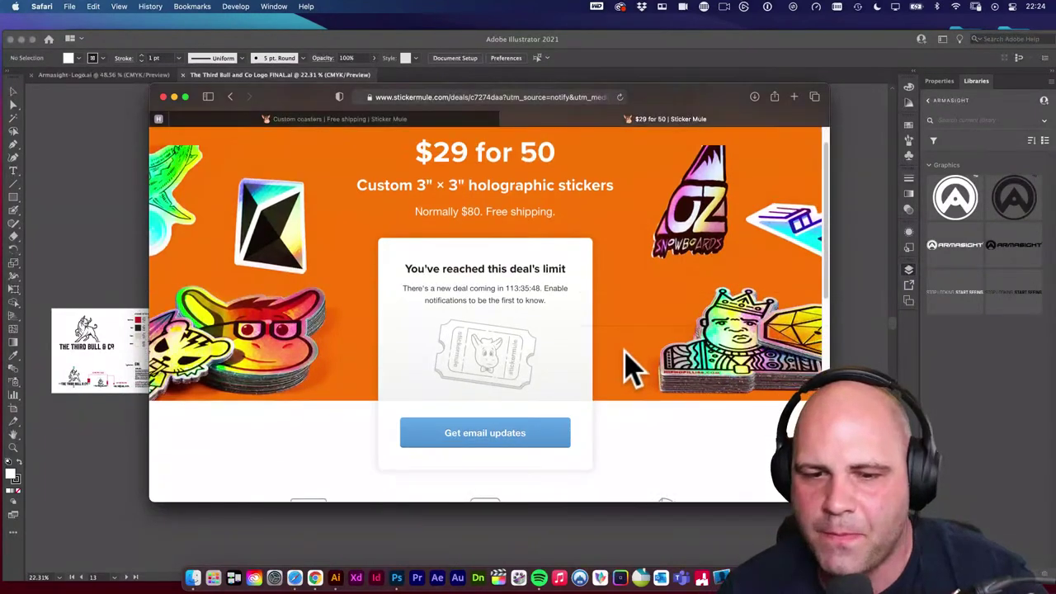
pyautogui.scroll(-8, 626, 353)
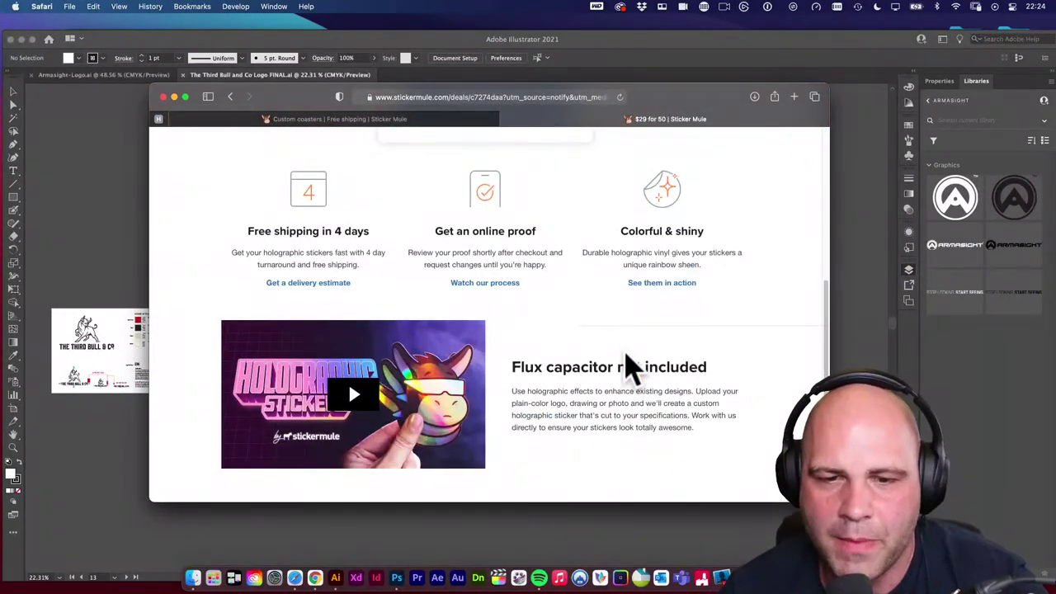
pyautogui.scroll(-4, 629, 367)
pyautogui.scroll(-4, 627, 355)
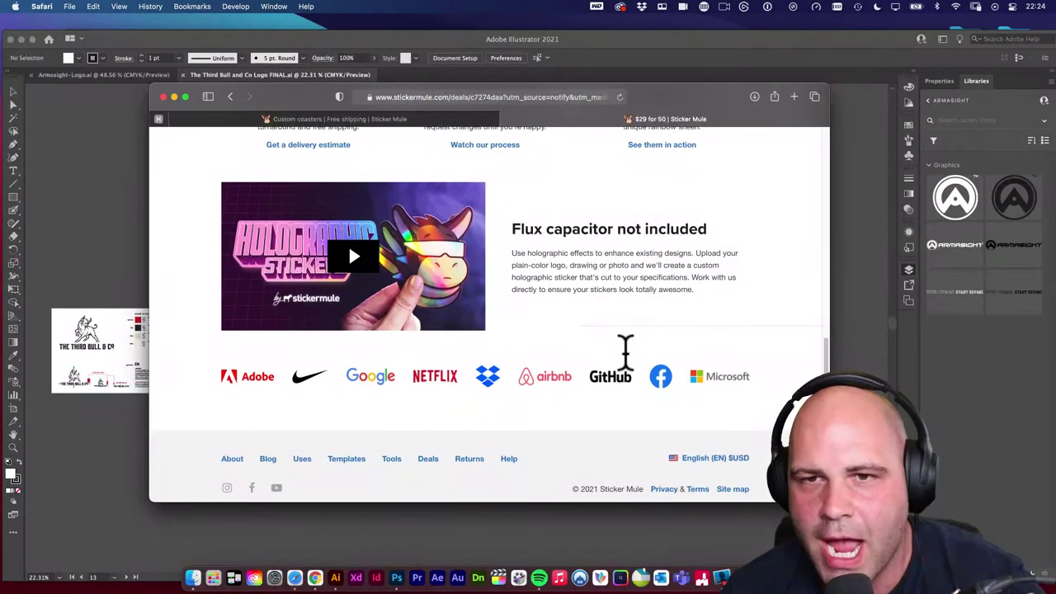
# Nudge the browser window left and return to the Custom coasters page's Bottoms up video.
pyautogui.moveTo(699, 93); pyautogui.dragTo(671, 94)
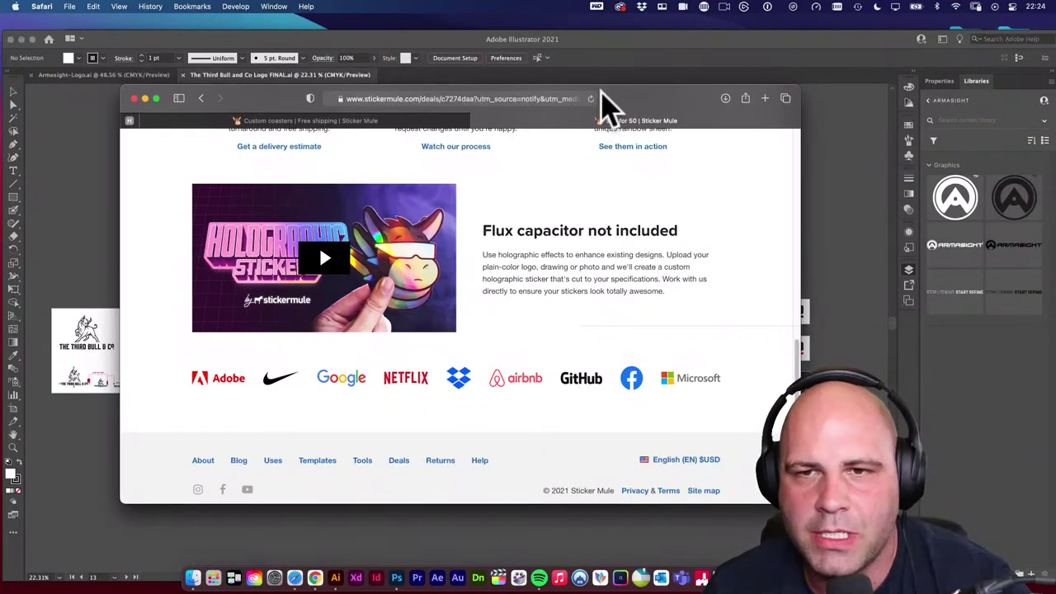
pyautogui.moveTo(627, 87); pyautogui.dragTo(606, 86)
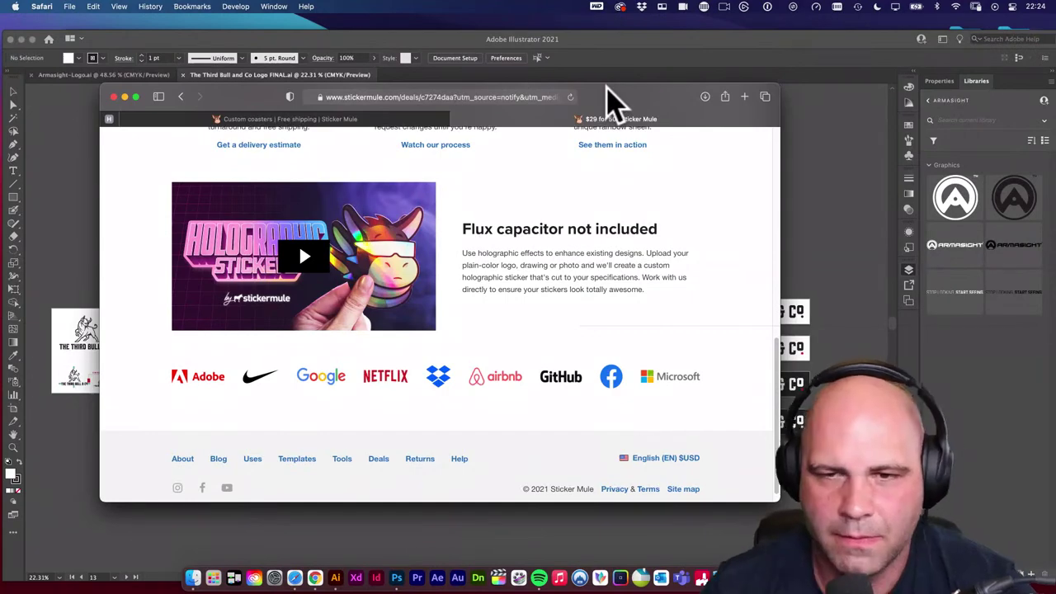
pyautogui.scroll(5, 523, 176)
pyautogui.click(370, 129)
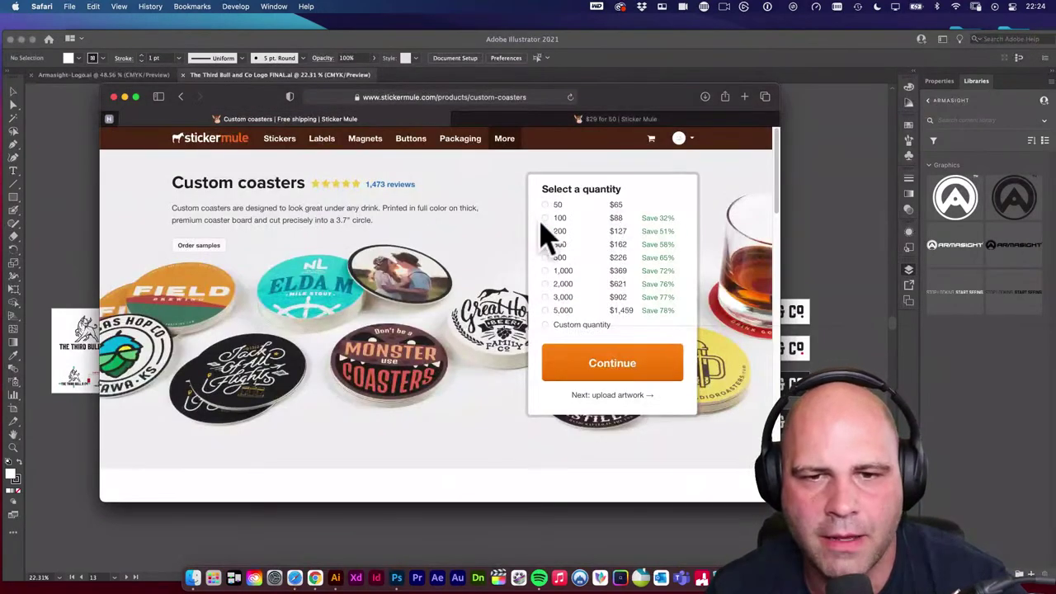
pyautogui.scroll(-3, 297, 326)
pyautogui.scroll(-5, 342, 318)
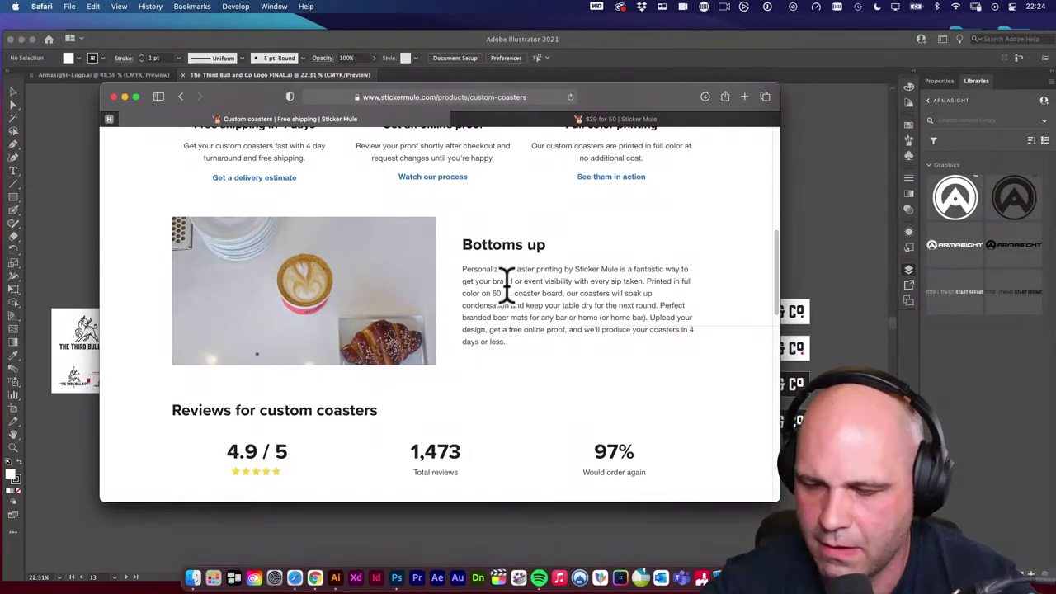
pyautogui.moveTo(434, 294)
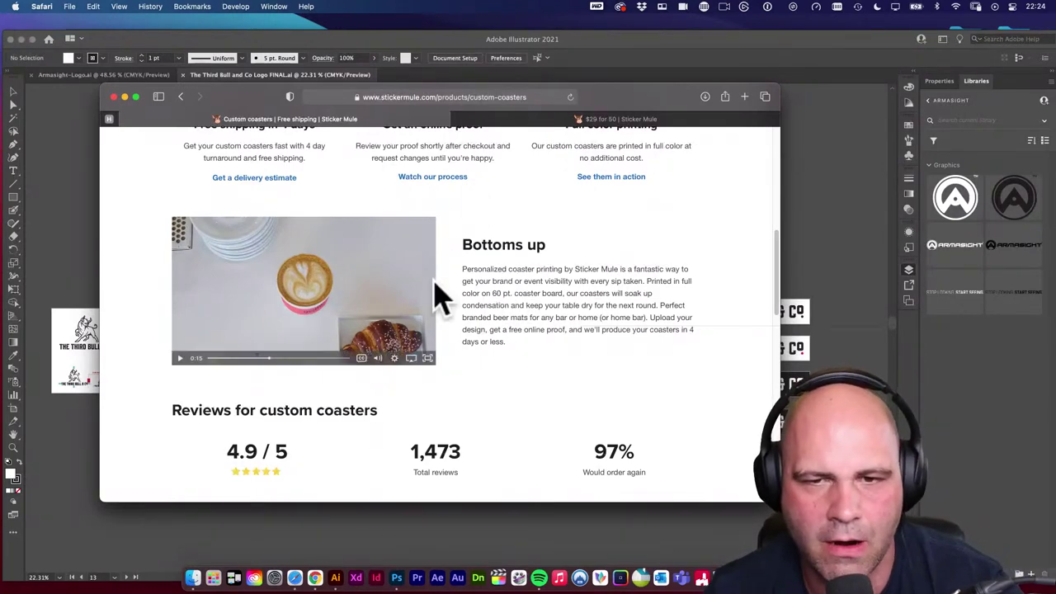
# Play the Bottoms up coaster video full screen and pause it at 0:36.
pyautogui.click(427, 357)
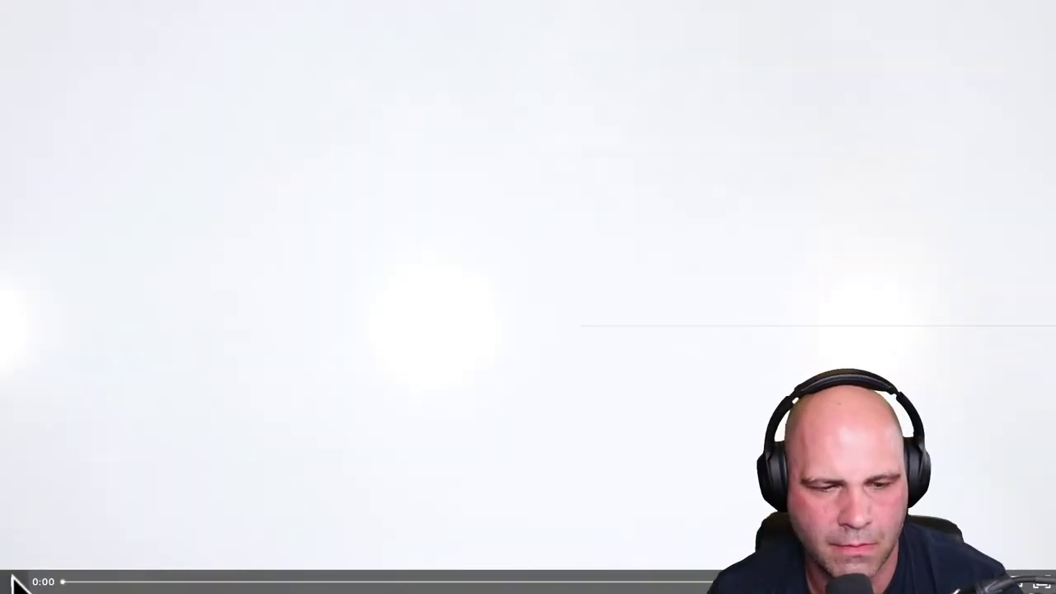
pyautogui.click(16, 581)
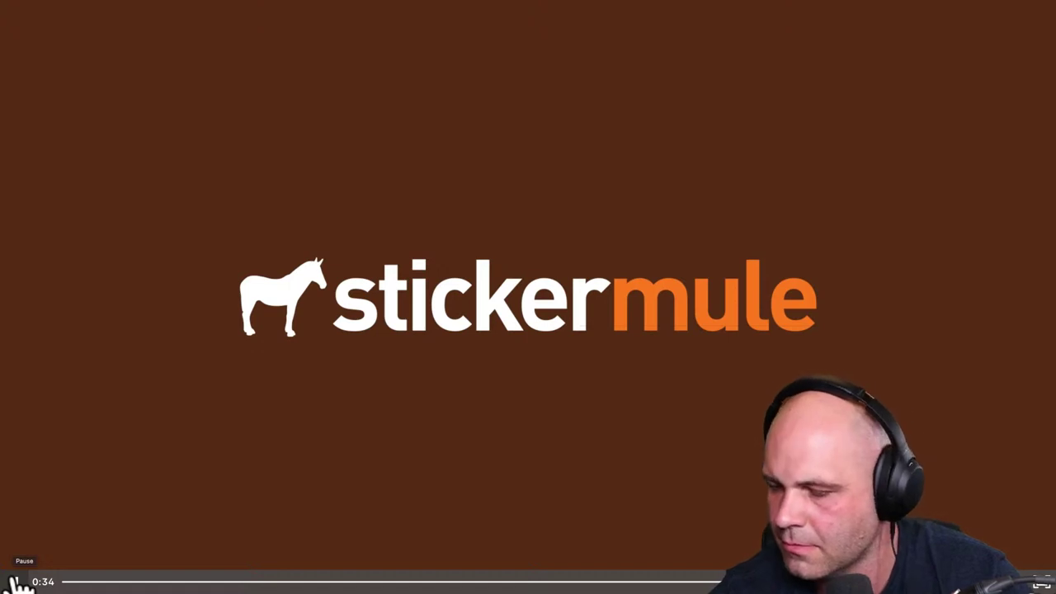
pyautogui.click(15, 584)
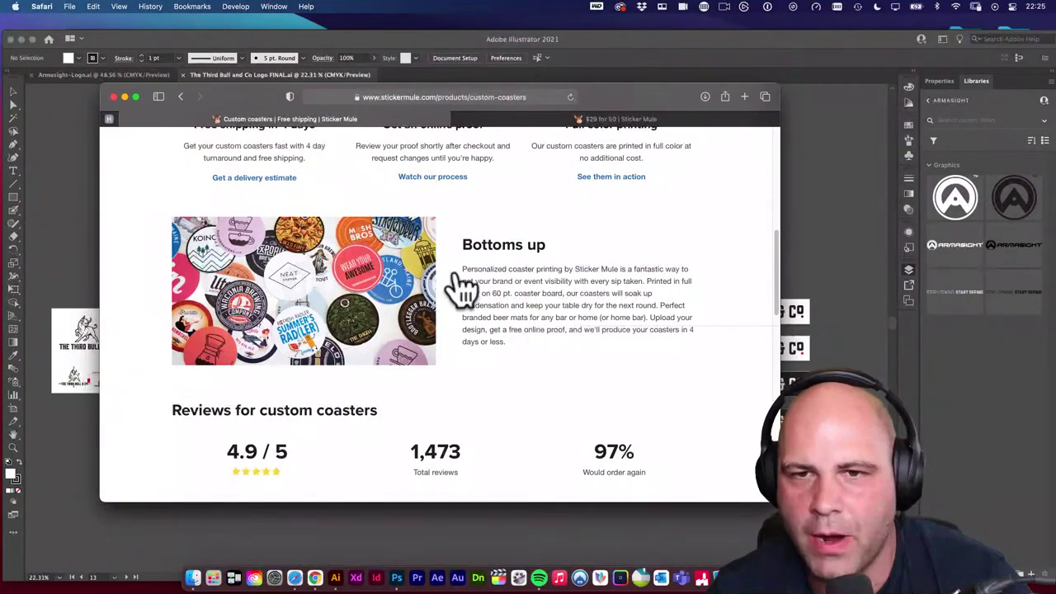
# On the $29 for 50 deal page, play the 'Flux capacitor not included' video full screen.
pyautogui.scroll(10, 448, 282)
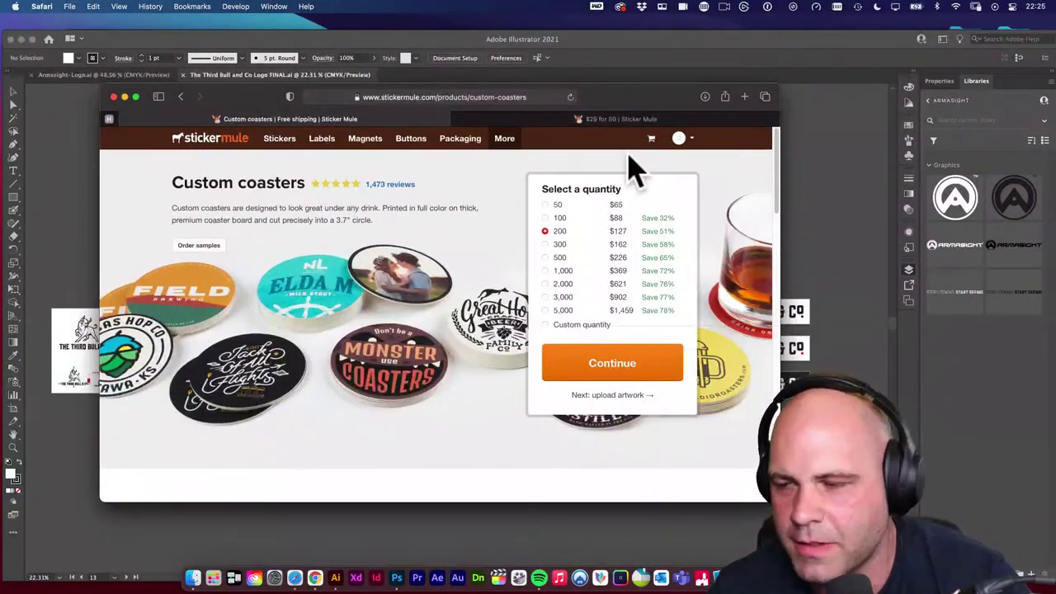
pyautogui.scroll(-5, 410, 285)
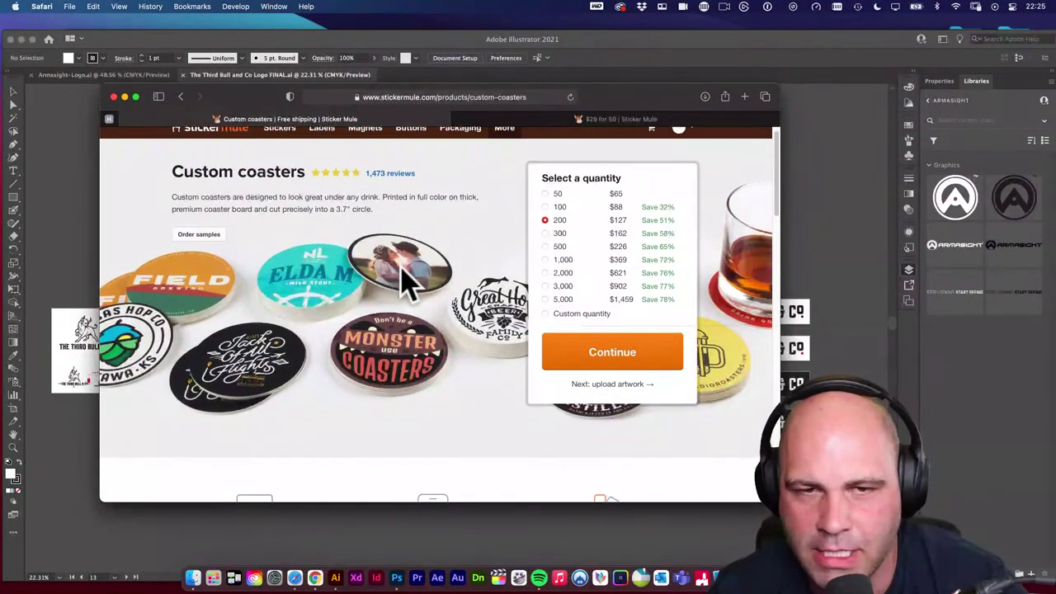
pyautogui.scroll(-1, 407, 277)
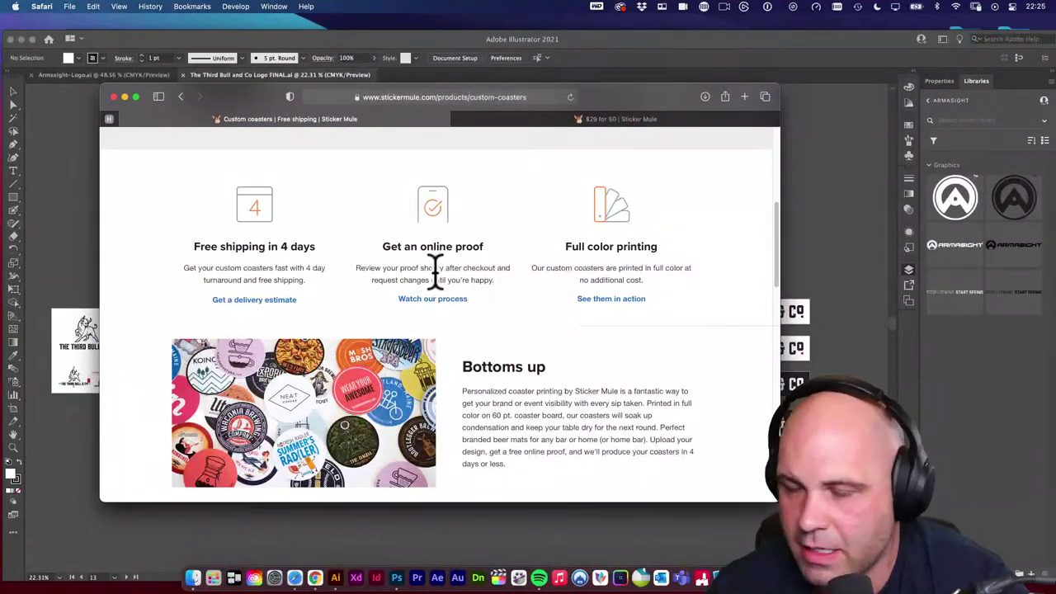
pyautogui.scroll(8, 433, 274)
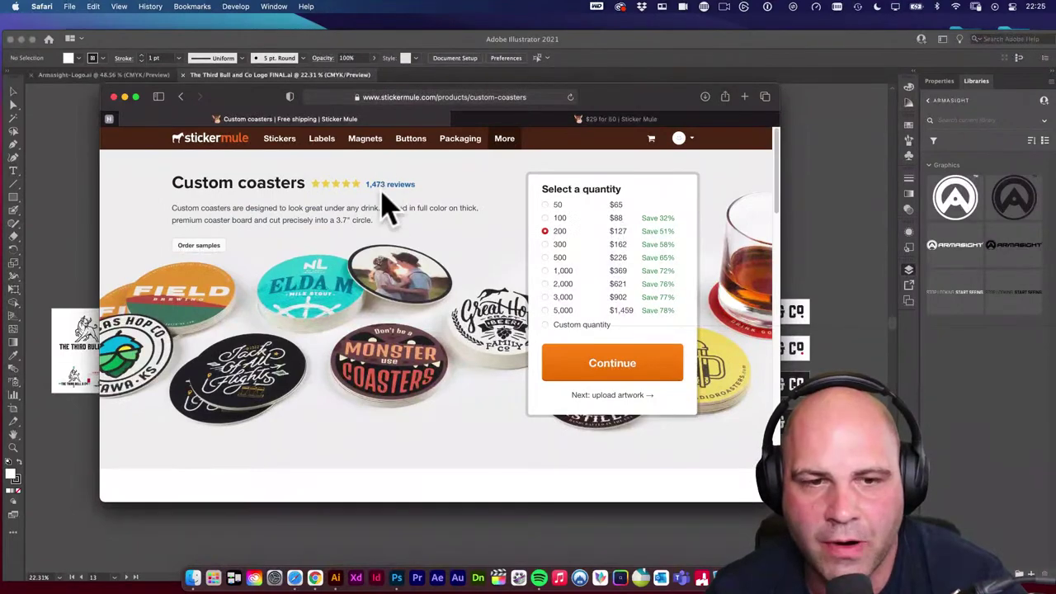
pyautogui.click(599, 120)
pyautogui.scroll(-5, 495, 247)
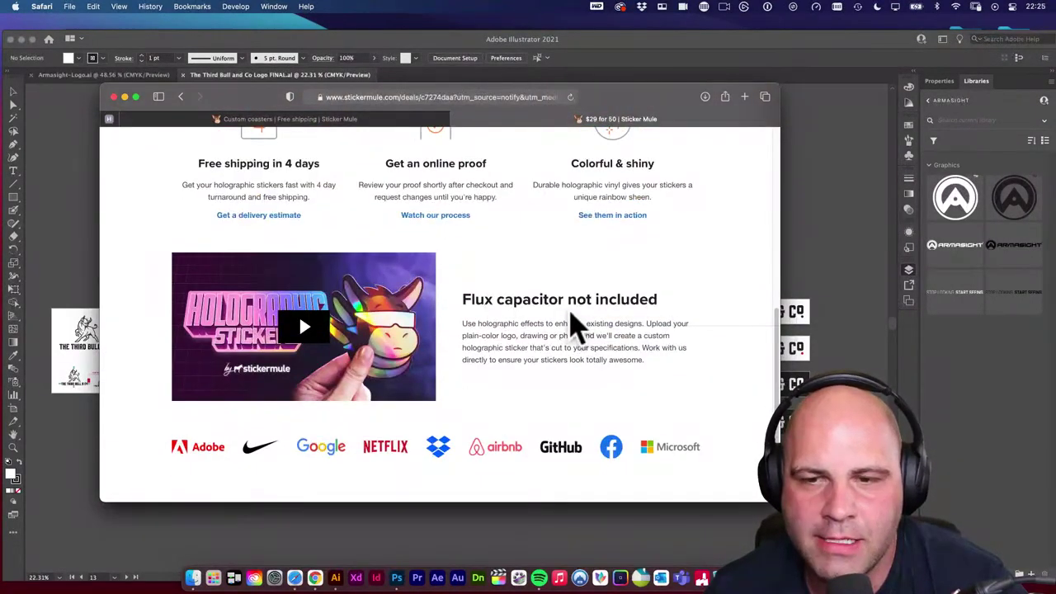
pyautogui.scroll(5, 569, 317)
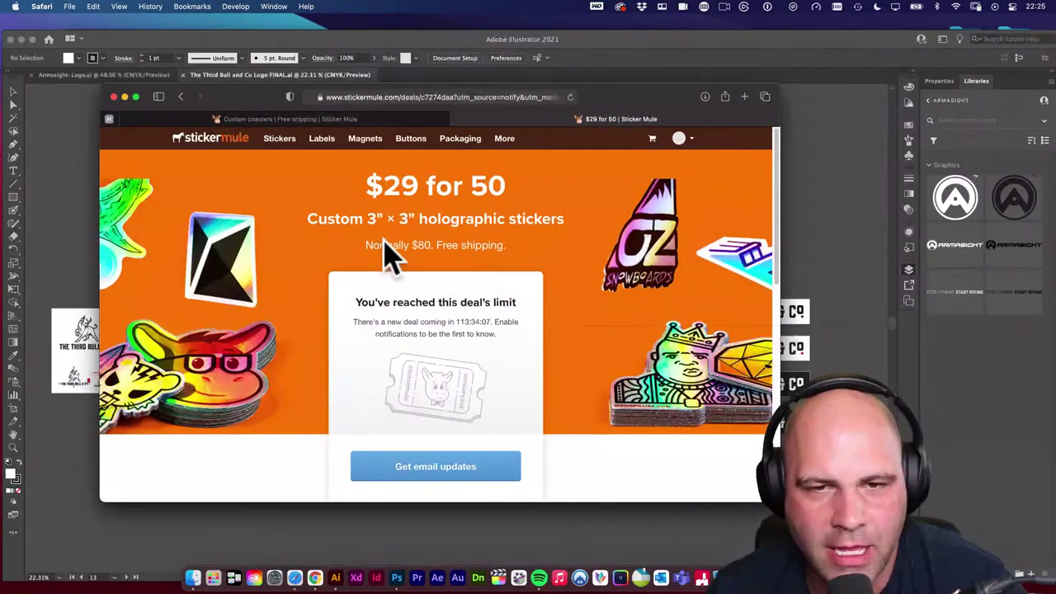
pyautogui.scroll(-5, 478, 239)
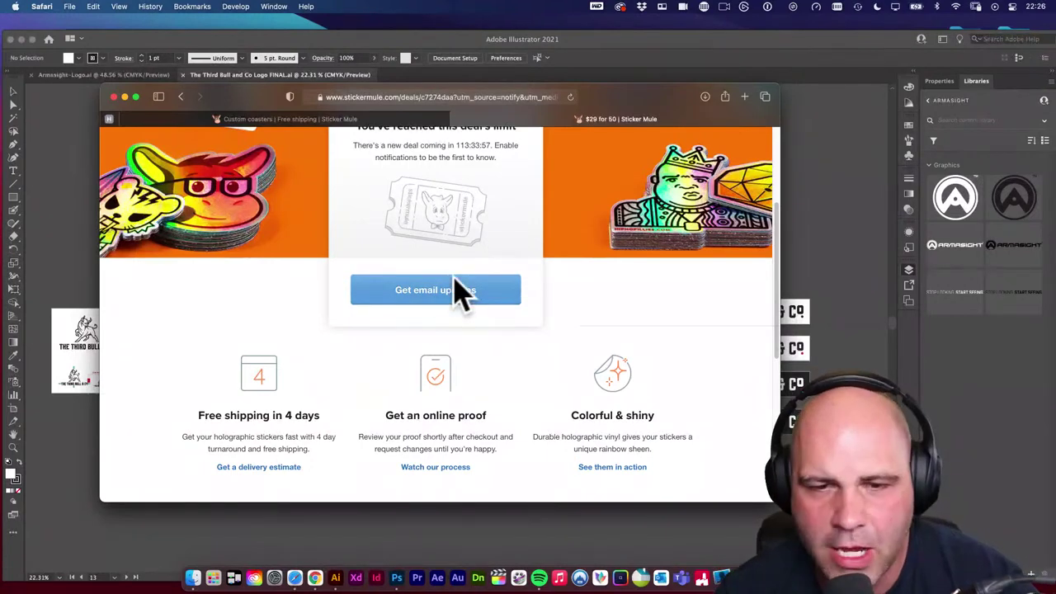
pyautogui.scroll(-5, 354, 363)
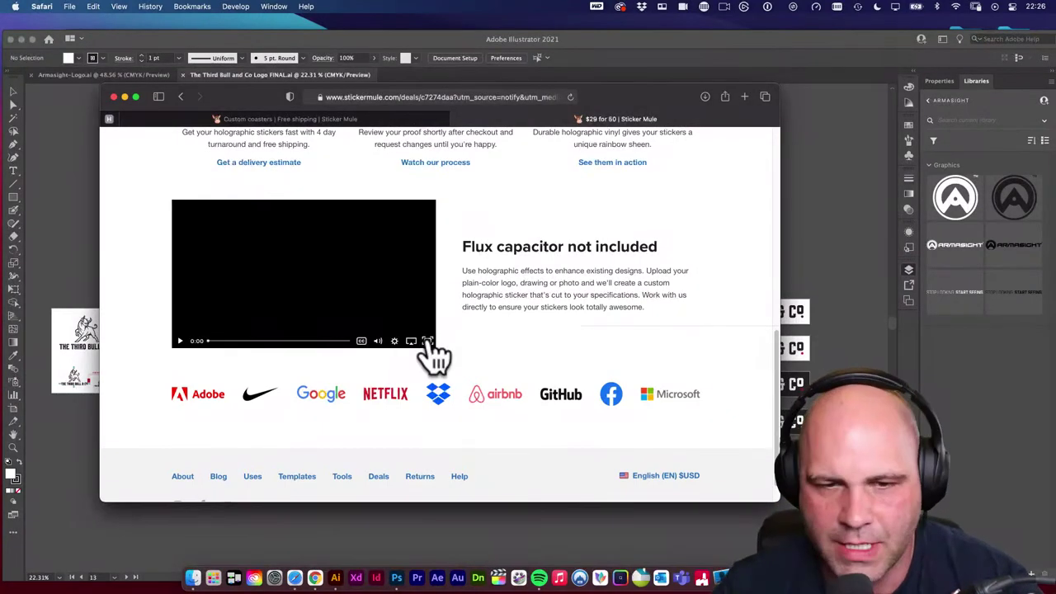
pyautogui.click(427, 340)
# Play, pause, rewind and replay the holographic sticker video, then exit full screen and scroll up.
pyautogui.click(17, 581)
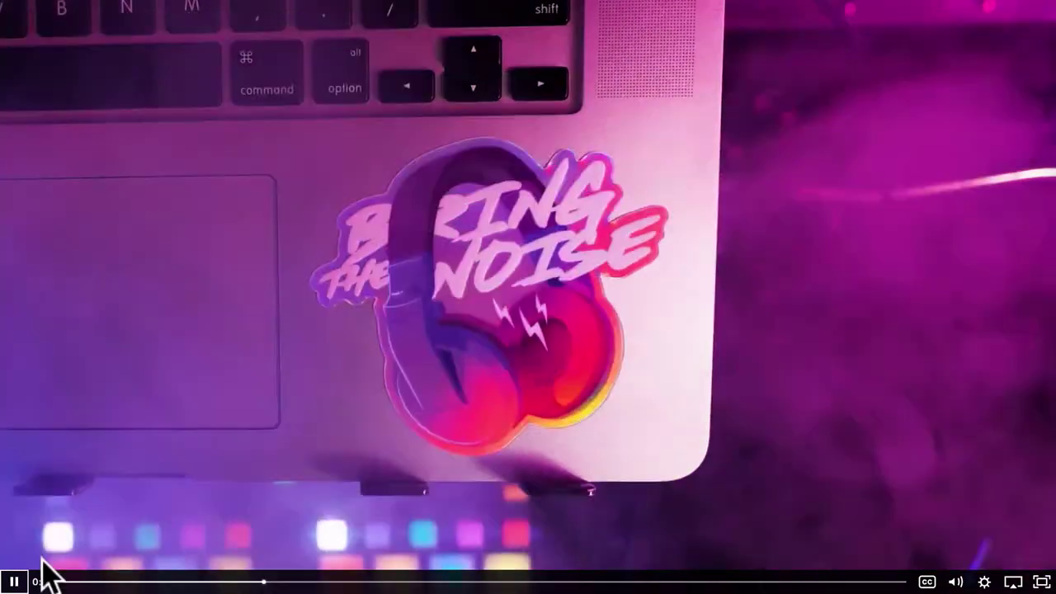
pyautogui.click(14, 582)
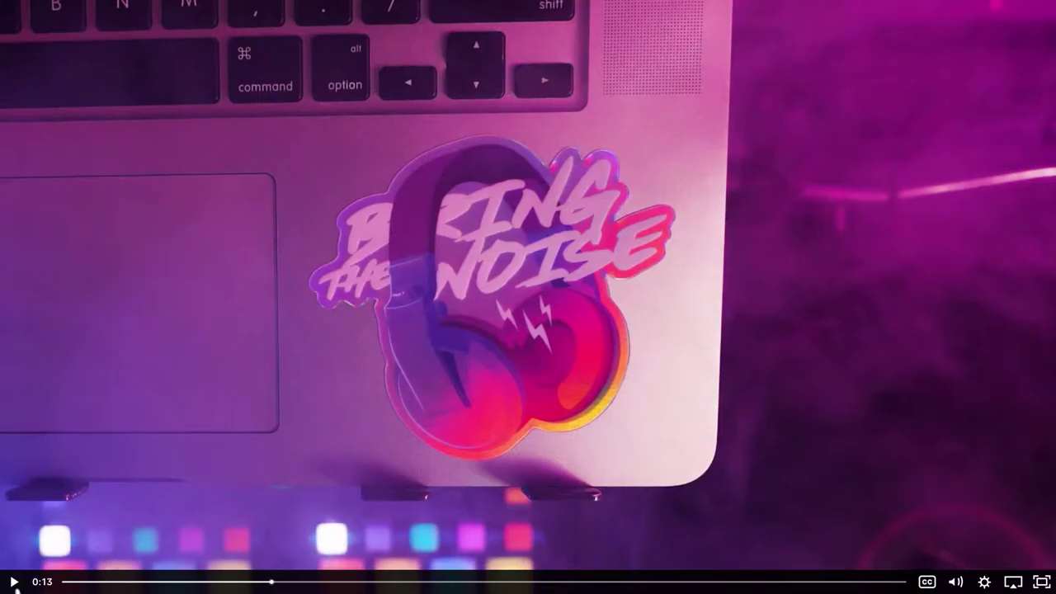
pyautogui.moveTo(74, 582); pyautogui.dragTo(13, 583)
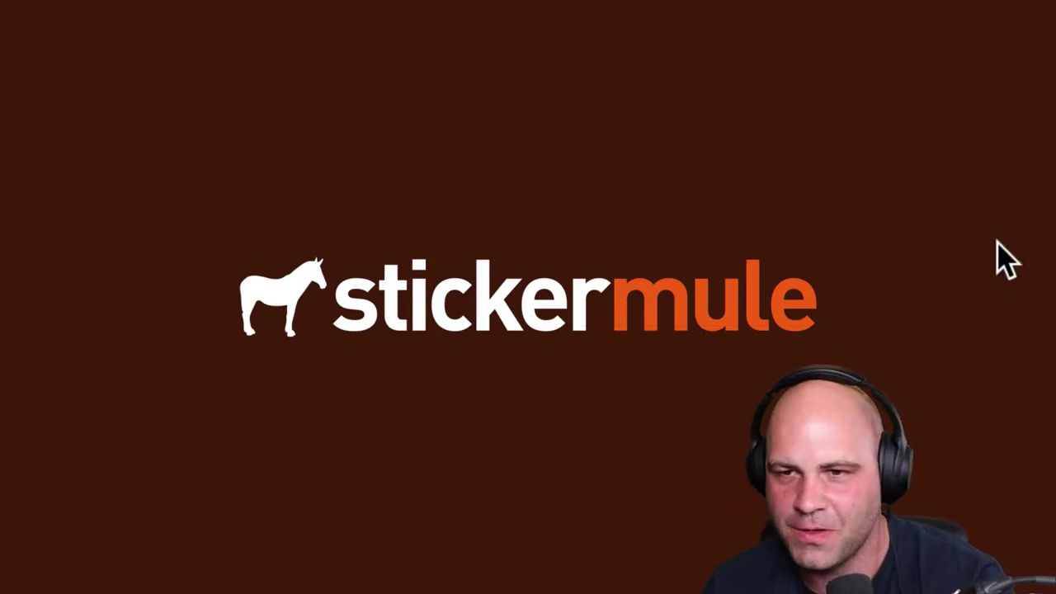
pyautogui.click(829, 208)
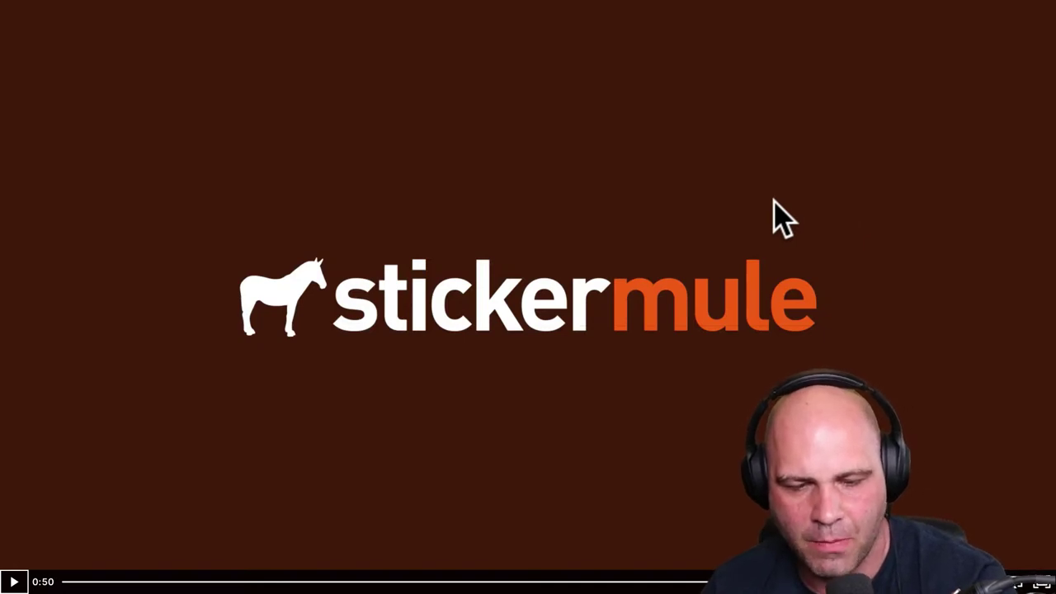
pyautogui.click(675, 248)
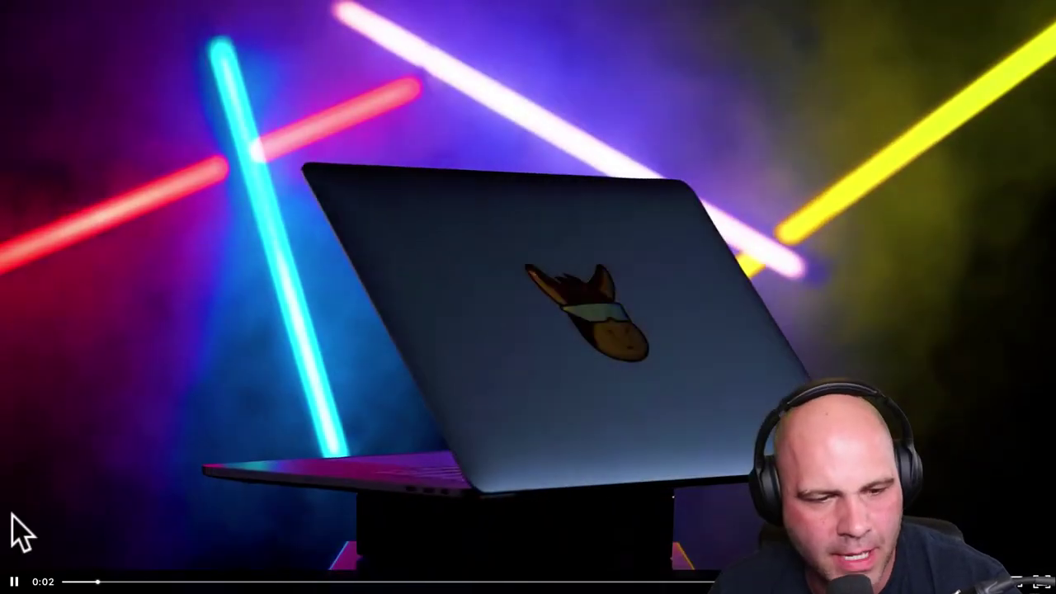
pyautogui.click(12, 582)
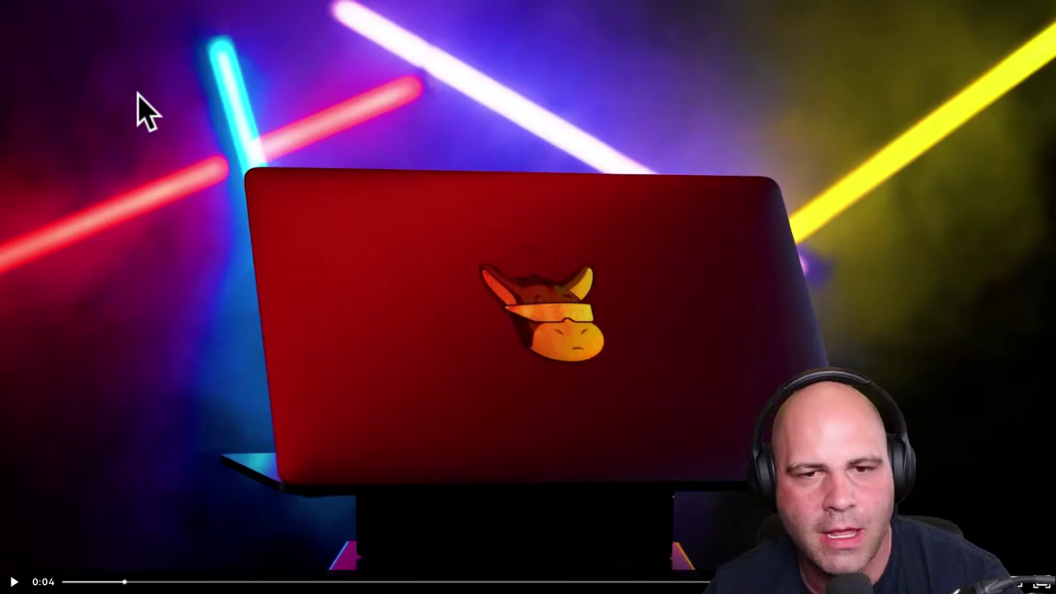
pyautogui.press('Escape')
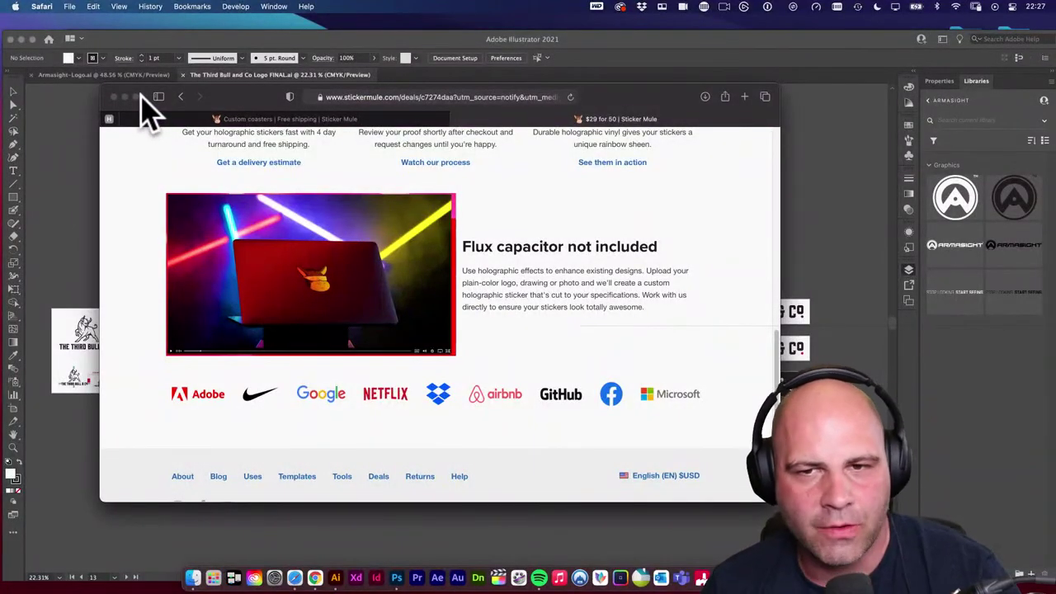
pyautogui.scroll(15, 507, 216)
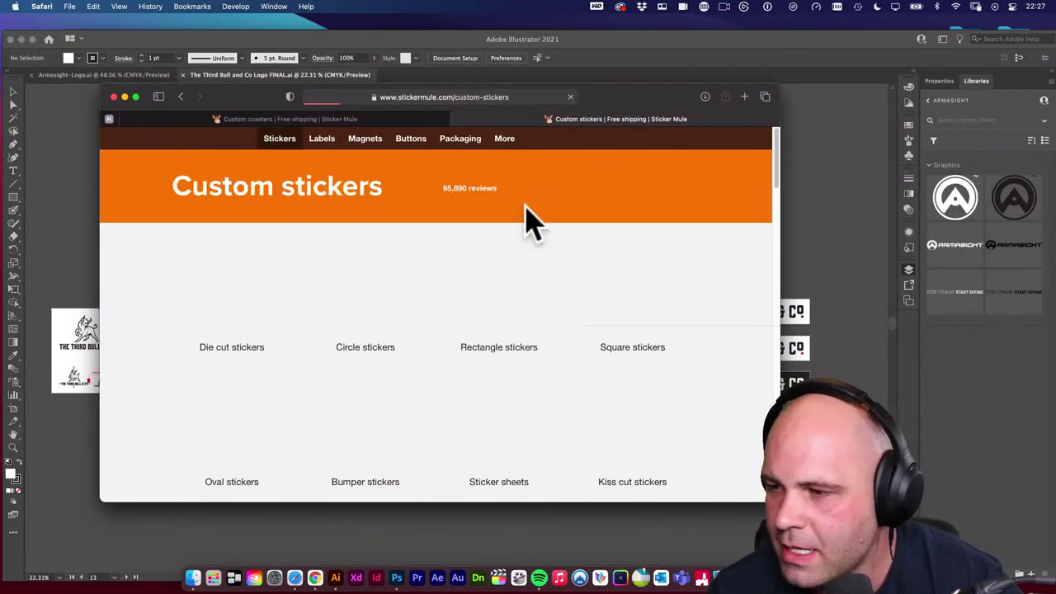
# Scroll the Custom stickers type grid past holographic stickers to the free shipping promo video.
pyautogui.scroll(-1, 551, 267)
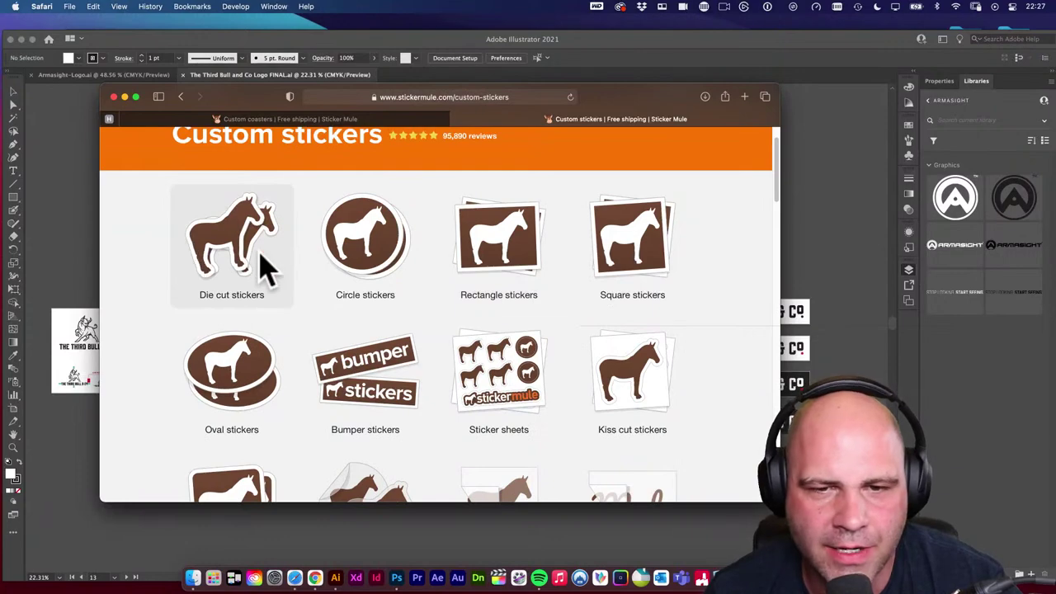
pyautogui.scroll(-5, 524, 296)
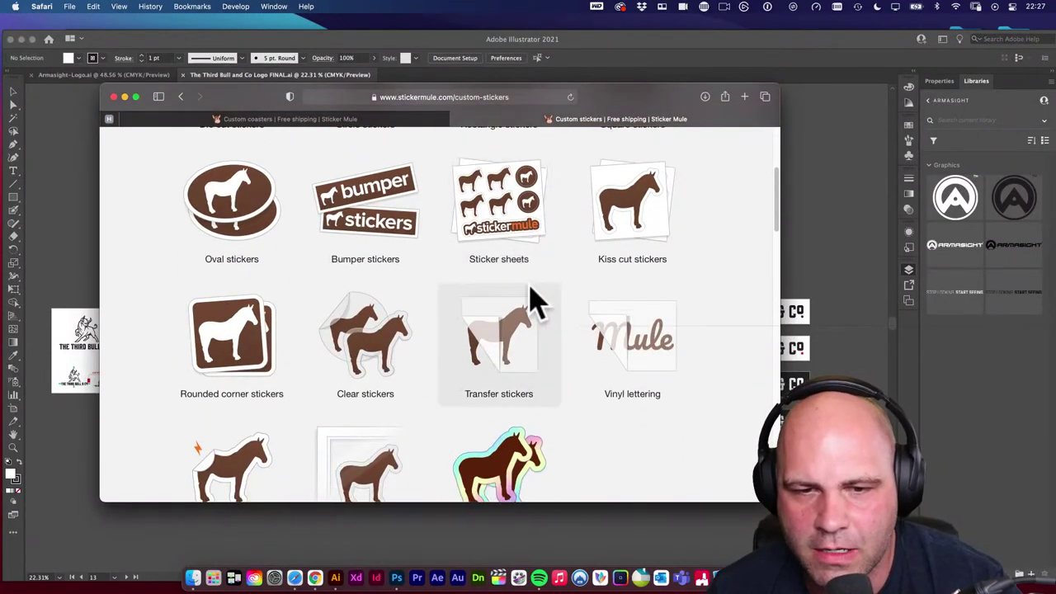
pyautogui.scroll(6, 648, 306)
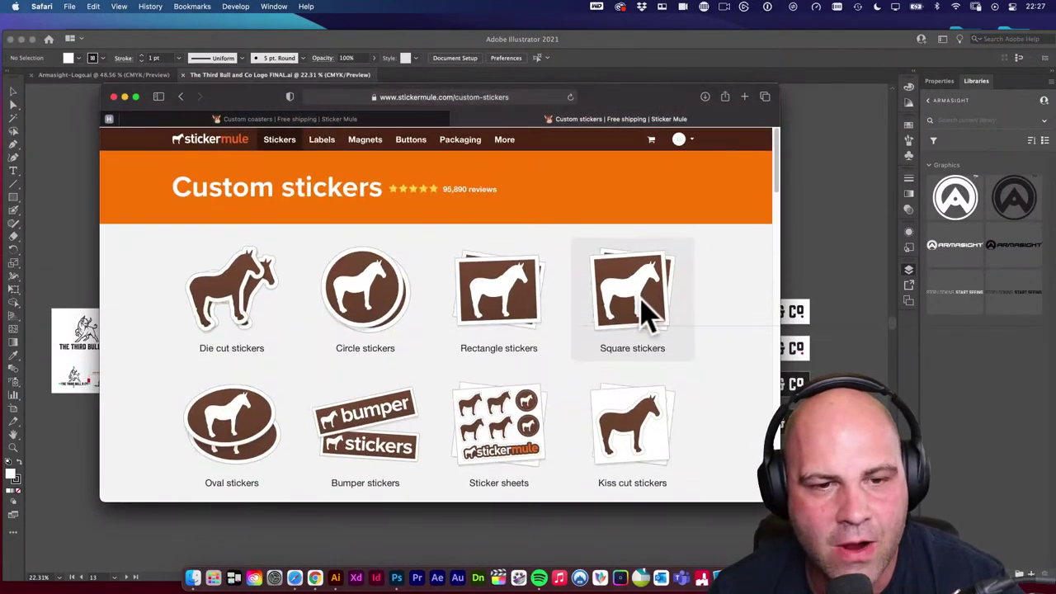
pyautogui.scroll(-3, 247, 278)
pyautogui.scroll(-3, 275, 287)
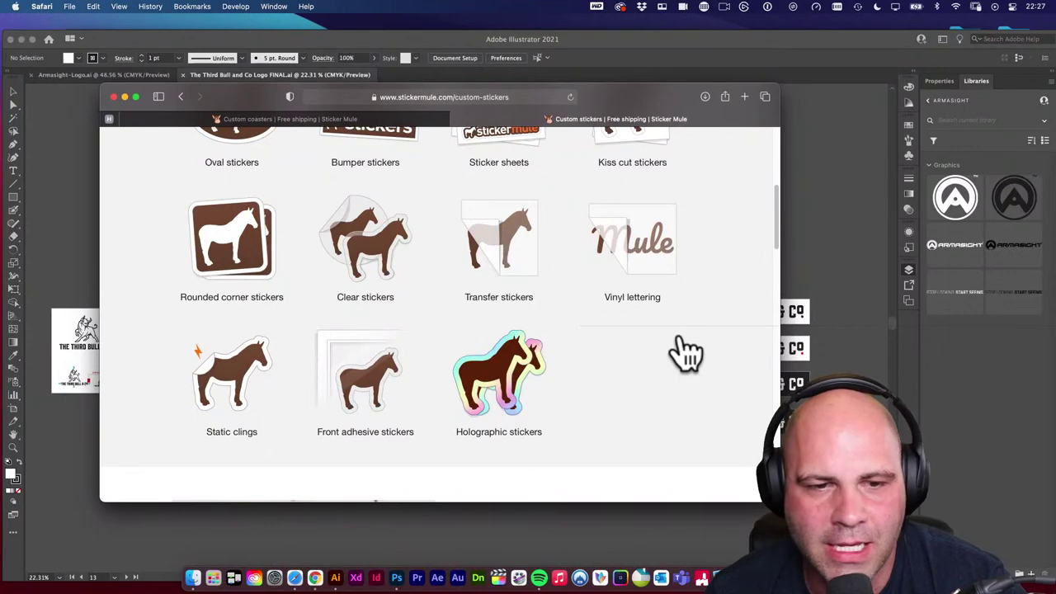
pyautogui.scroll(-2, 685, 354)
pyautogui.scroll(-6, 687, 359)
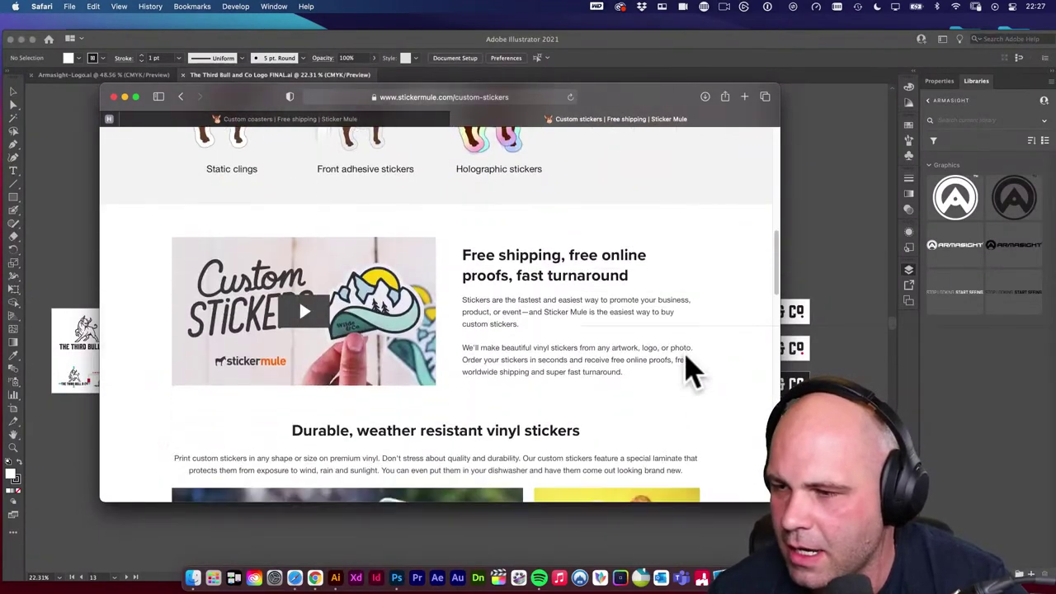
pyautogui.scroll(2, 690, 371)
pyautogui.scroll(2, 691, 373)
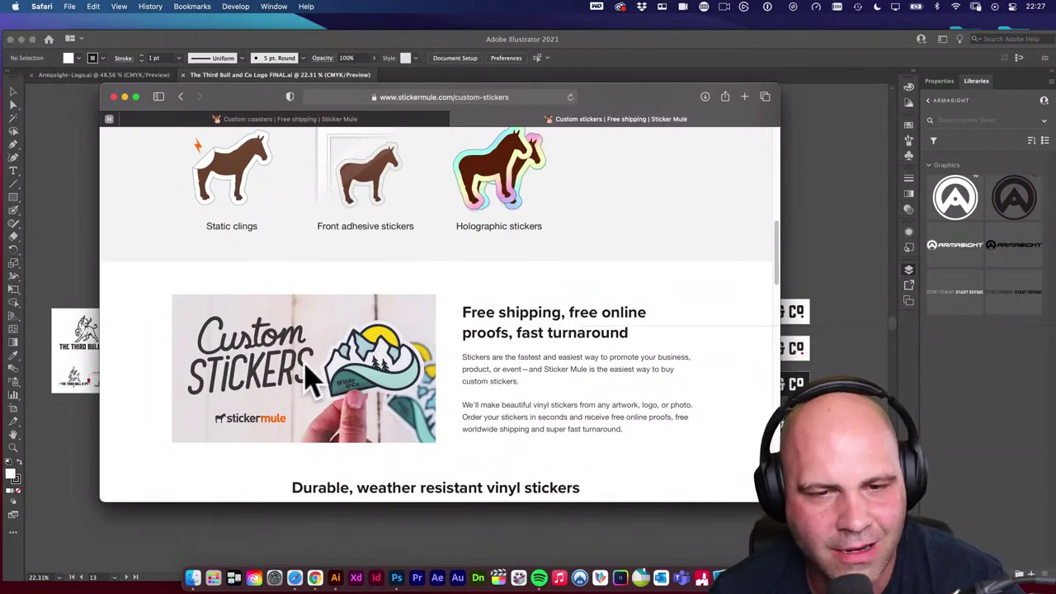
# Watch the custom stickers promo full screen to its logo end card, then exit full screen.
pyautogui.click(422, 430)
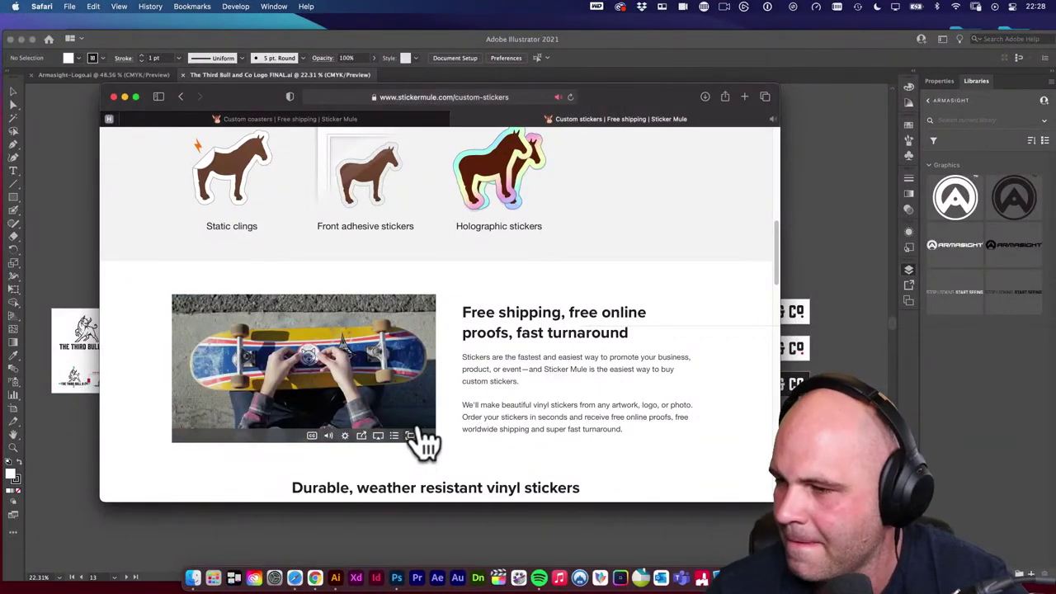
pyautogui.click(416, 433)
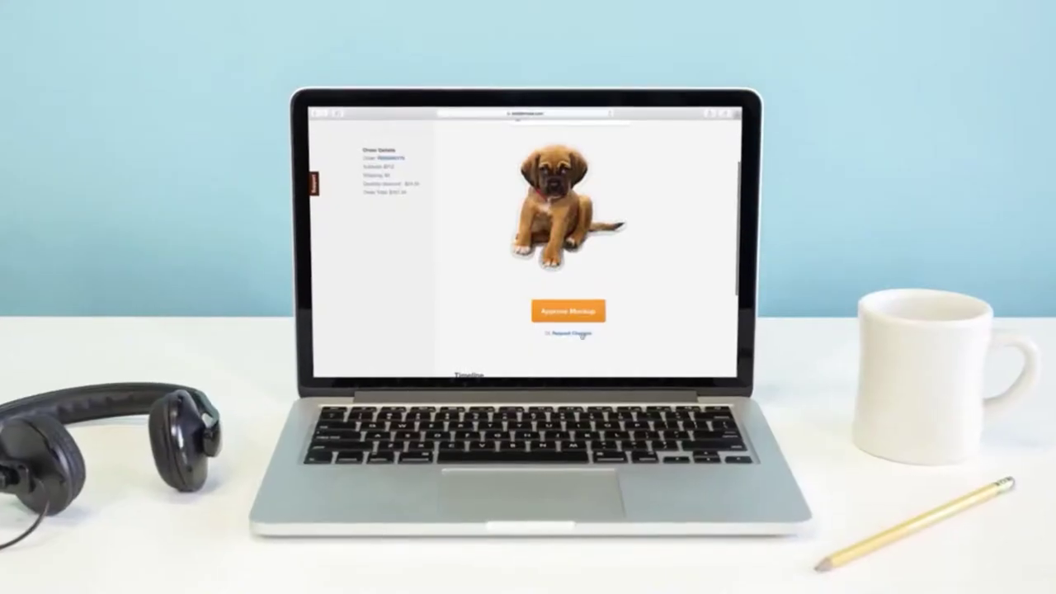
pyautogui.click(582, 335)
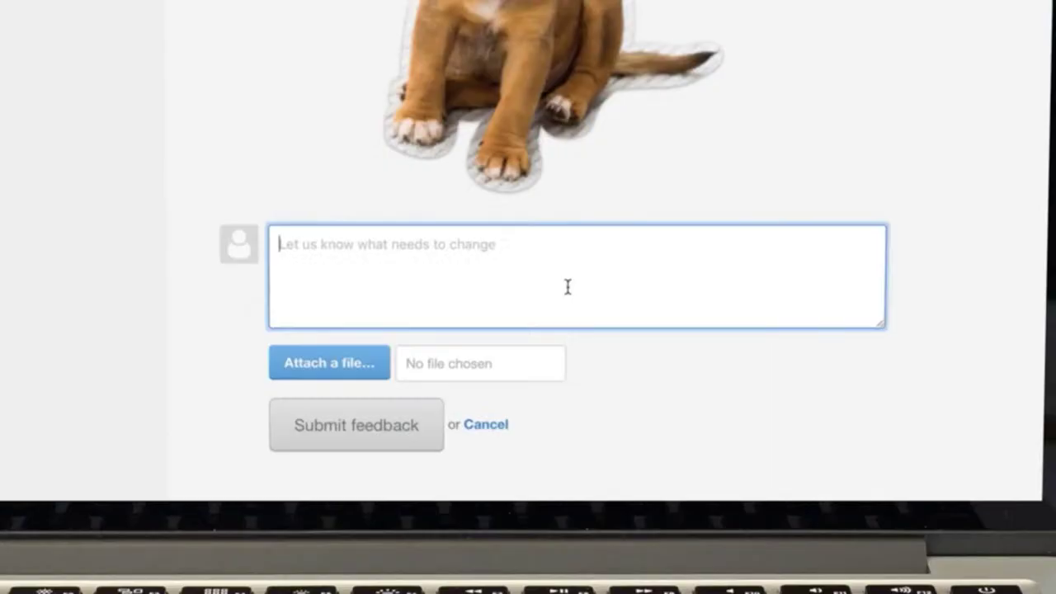
pyautogui.write('Looks great! But can we actually change these to kiss cut stickers?')
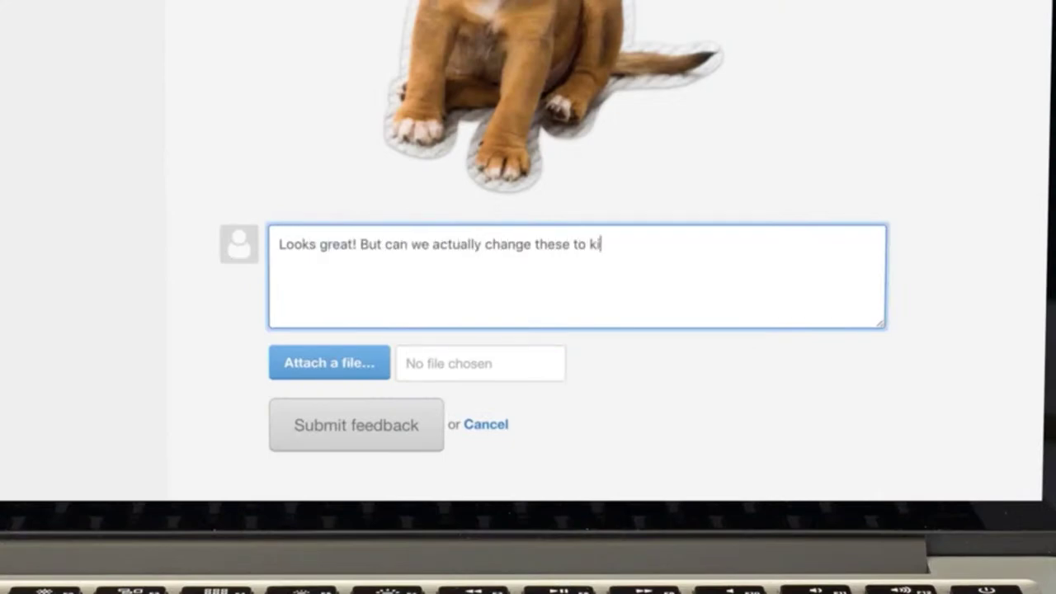
pyautogui.click(416, 425)
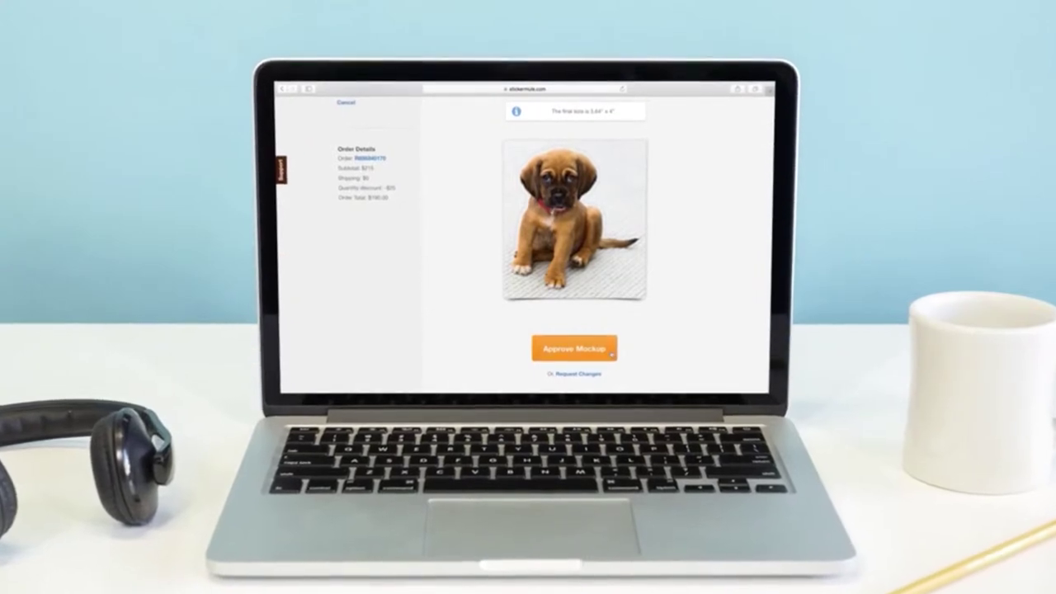
pyautogui.click(609, 348)
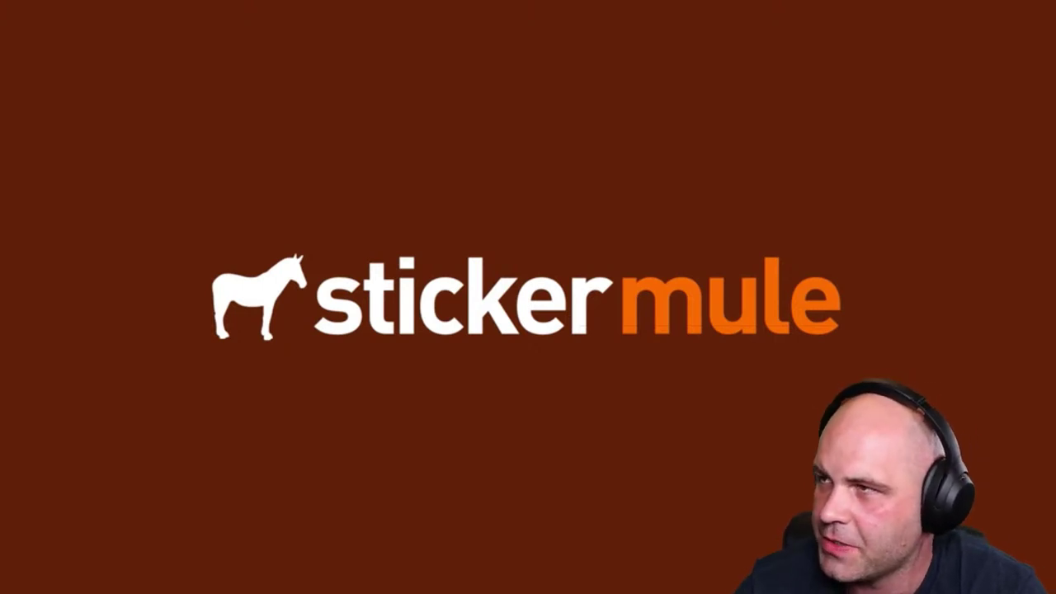
pyautogui.click(664, 317)
pyautogui.press('Escape')
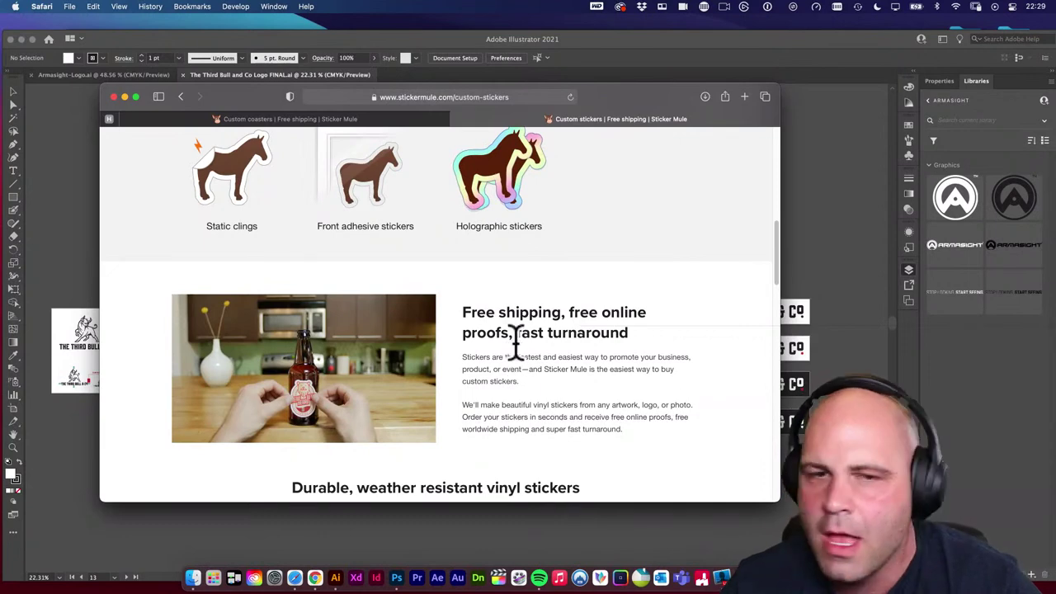
# Scroll back to the Custom stickers page's 95,890 reviews and nudge the Safari window slightly.
pyautogui.scroll(5, 495, 318)
pyautogui.scroll(3, 495, 318)
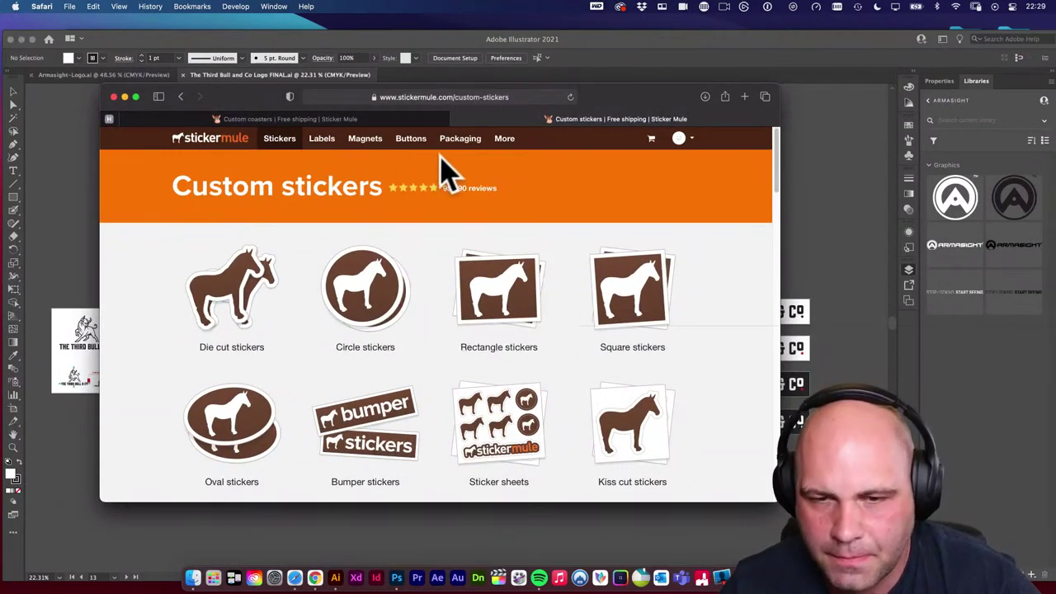
pyautogui.moveTo(259, 105); pyautogui.dragTo(256, 112)
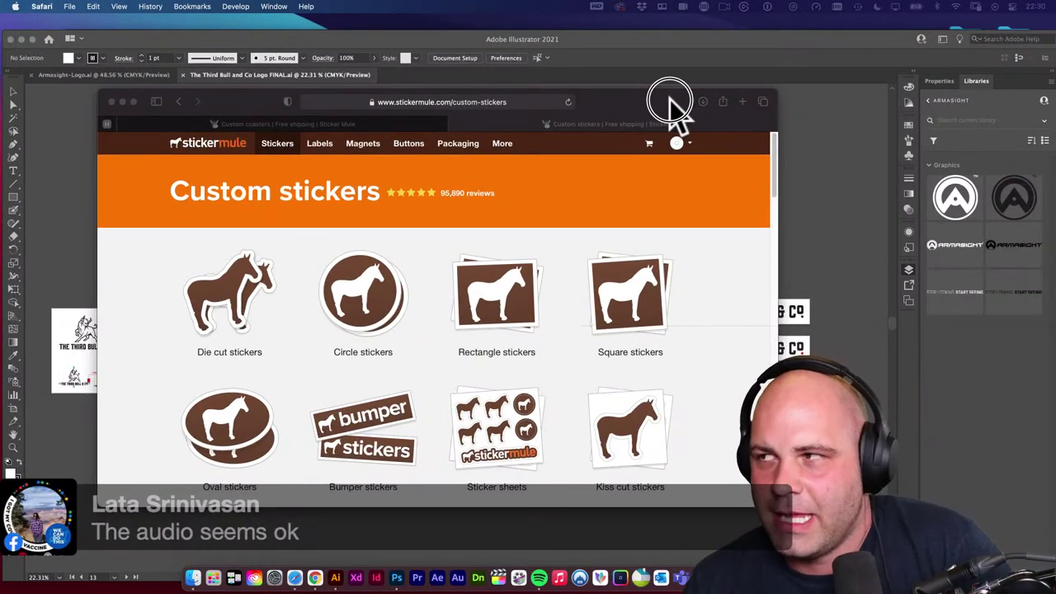
# Bring Safari to the front and drag it about 45 pixels right and 25 down.
pyautogui.moveTo(671, 106); pyautogui.dragTo(676, 102)
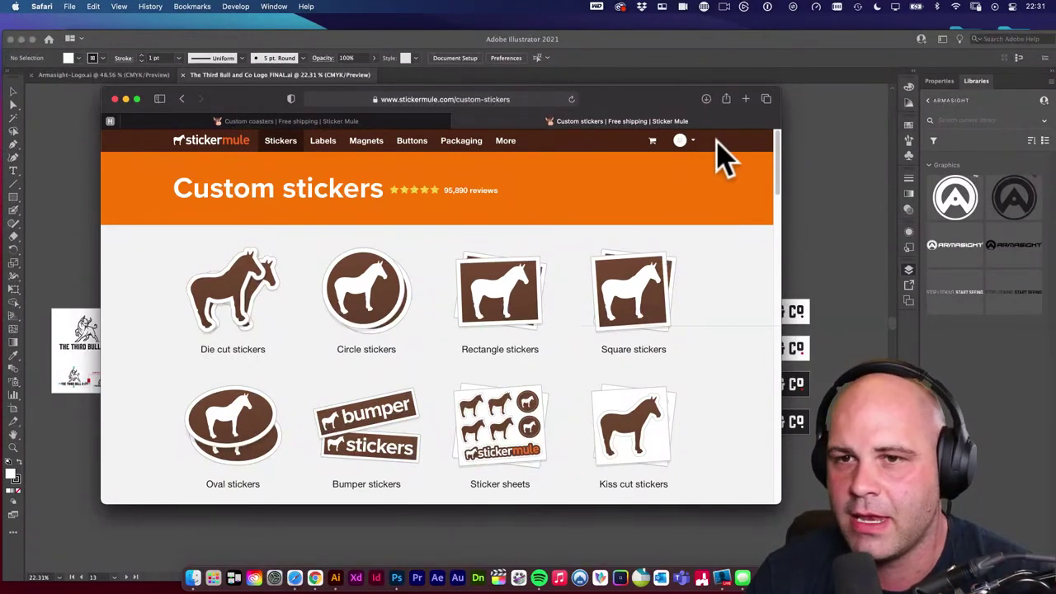
pyautogui.moveTo(635, 111); pyautogui.dragTo(672, 132)
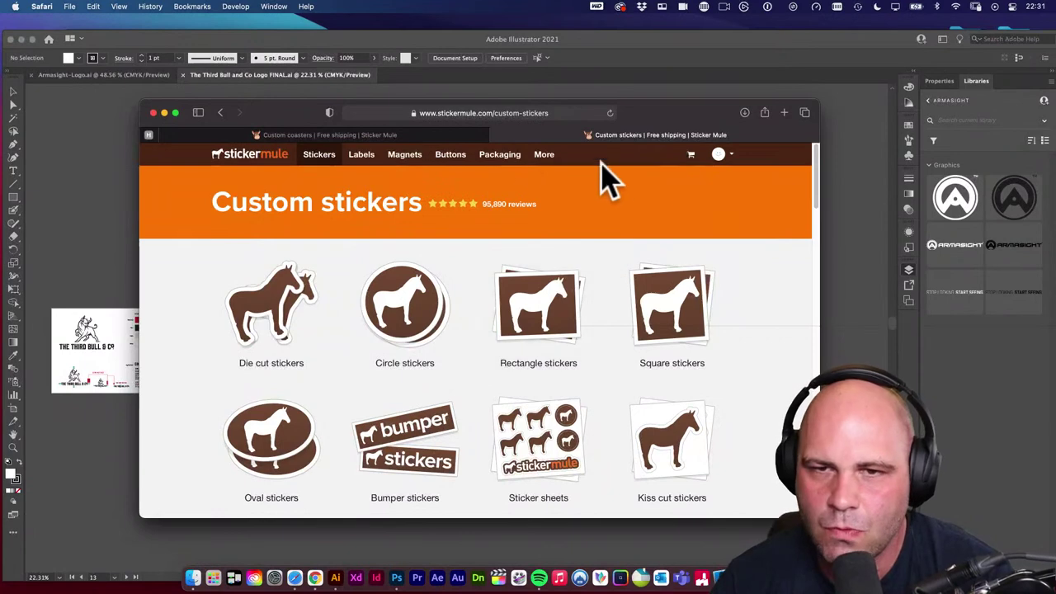
# From the Buttons category, open the 1" Round buttons page and play its promo video.
pyautogui.click(453, 157)
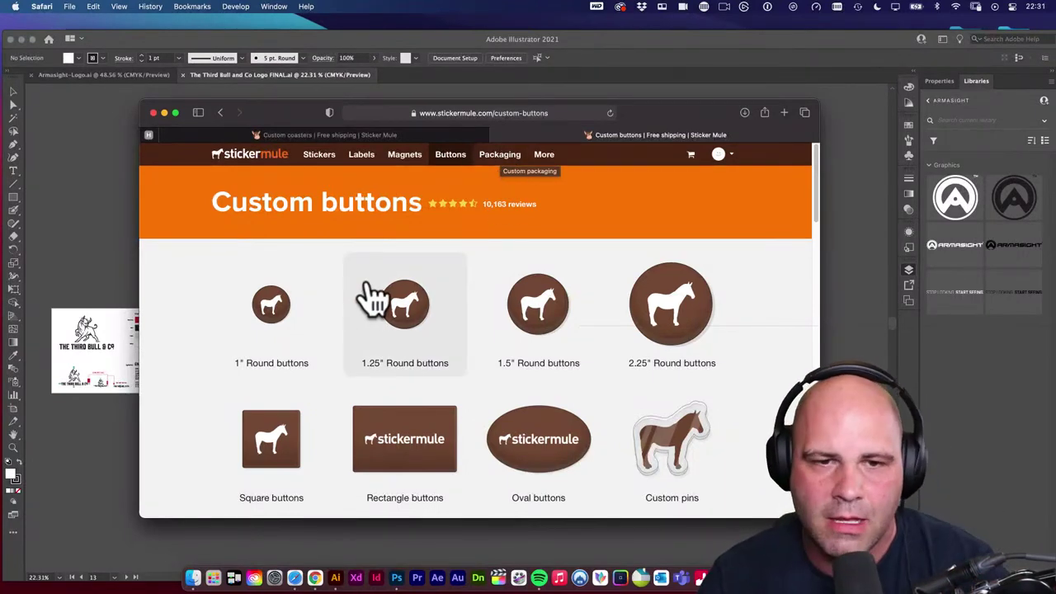
pyautogui.click(285, 328)
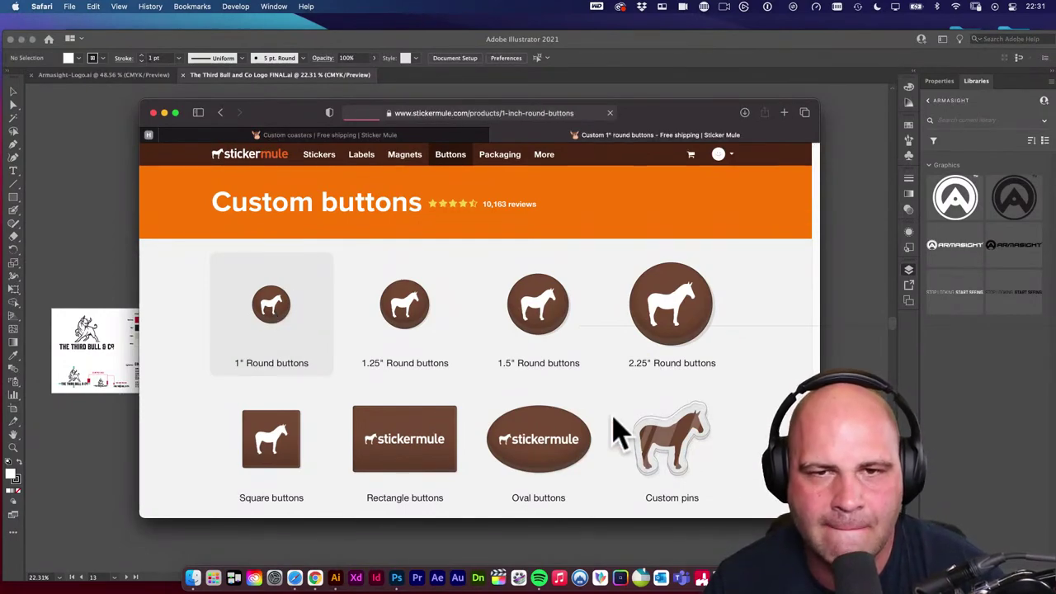
pyautogui.scroll(-10, 396, 366)
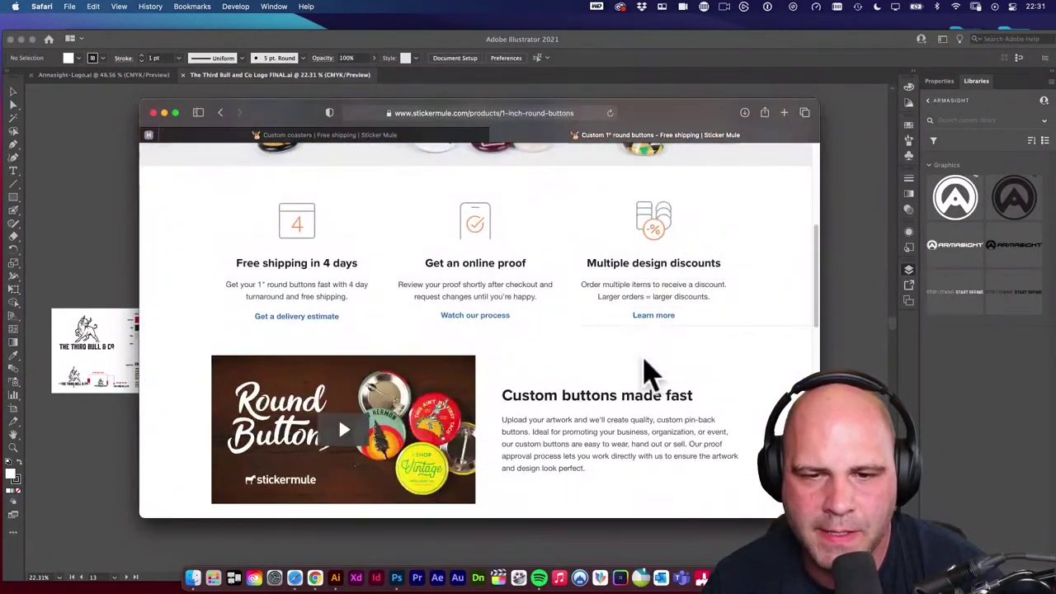
pyautogui.click(351, 285)
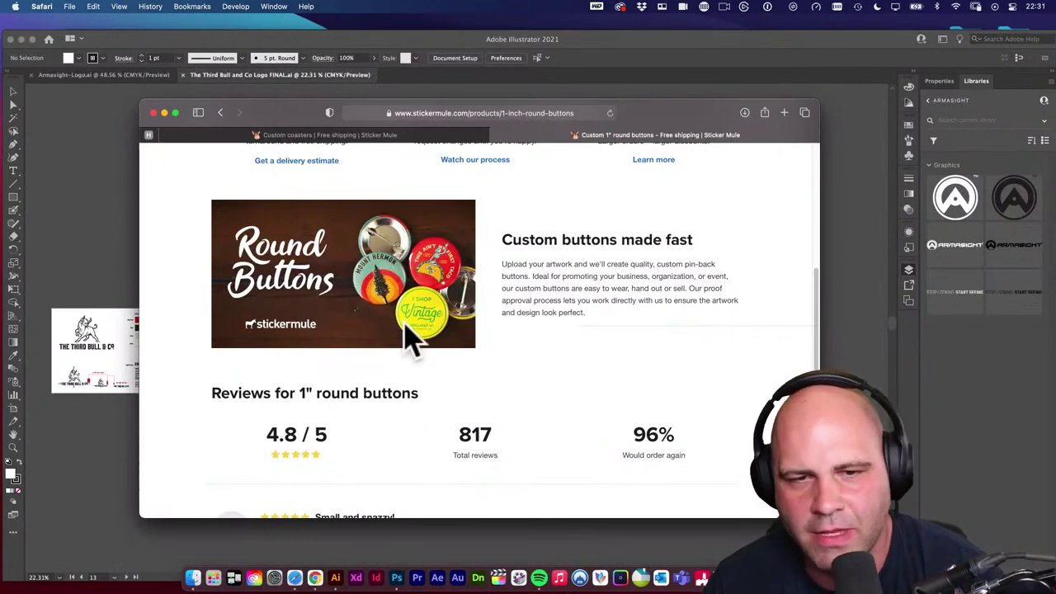
pyautogui.moveTo(464, 349)
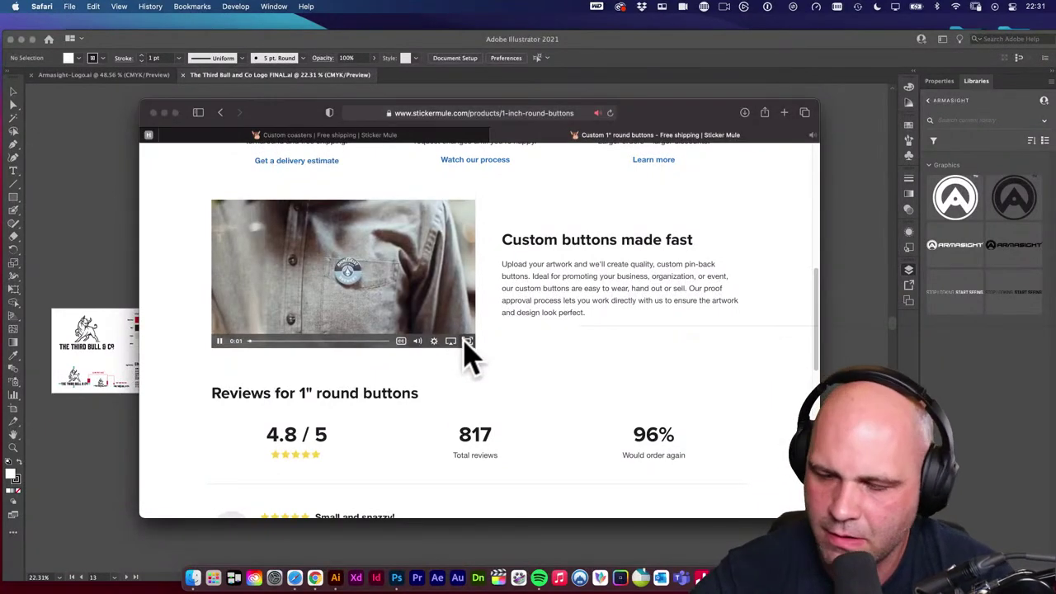
pyautogui.click(464, 345)
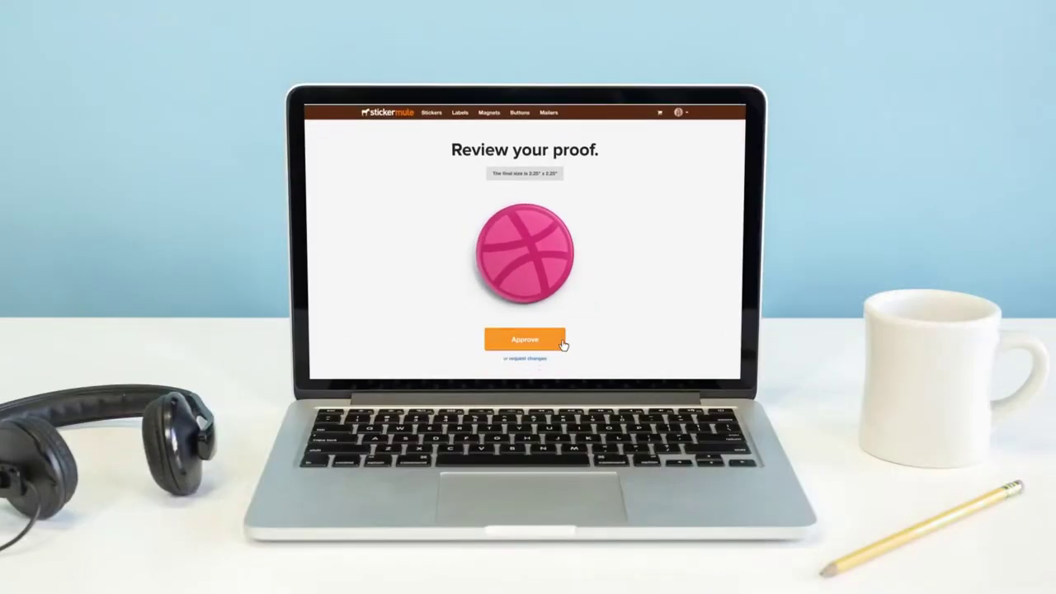
pyautogui.click(524, 339)
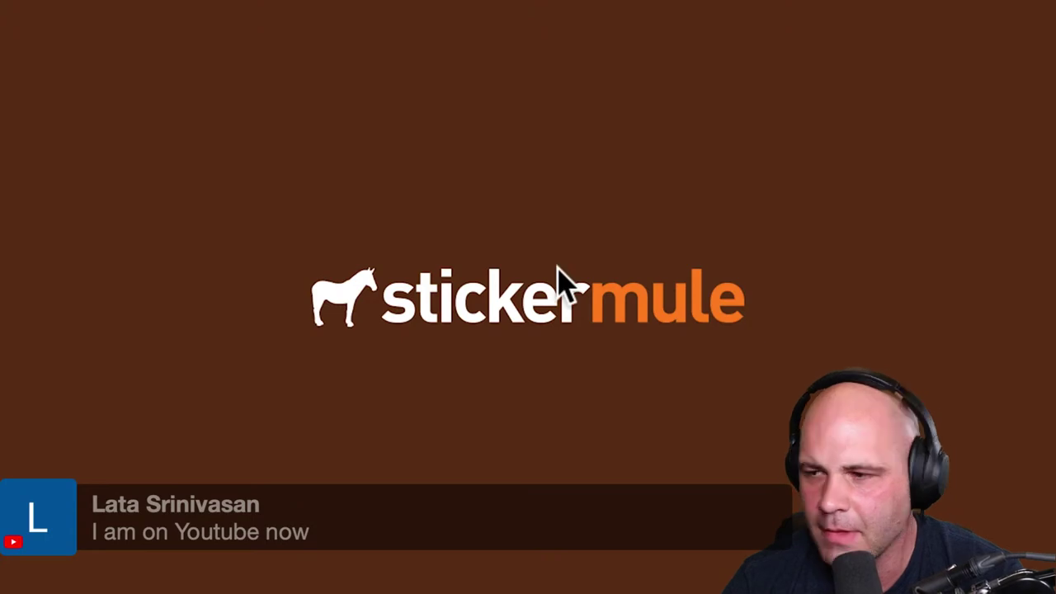
pyautogui.click(557, 273)
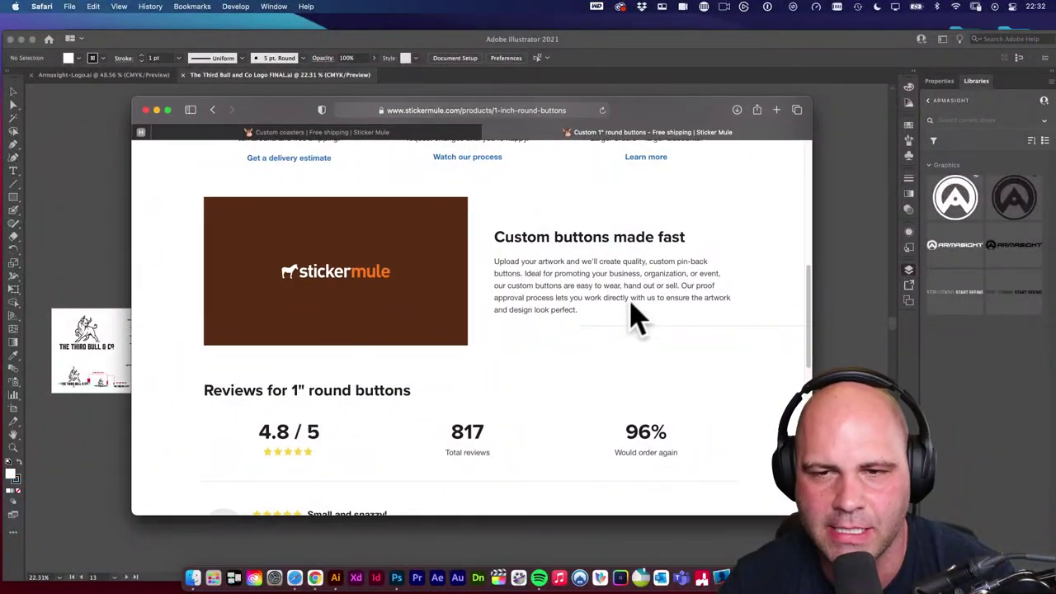
# Go back to the custom buttons category and look over the Custom pins product page.
pyautogui.scroll(2, 635, 317)
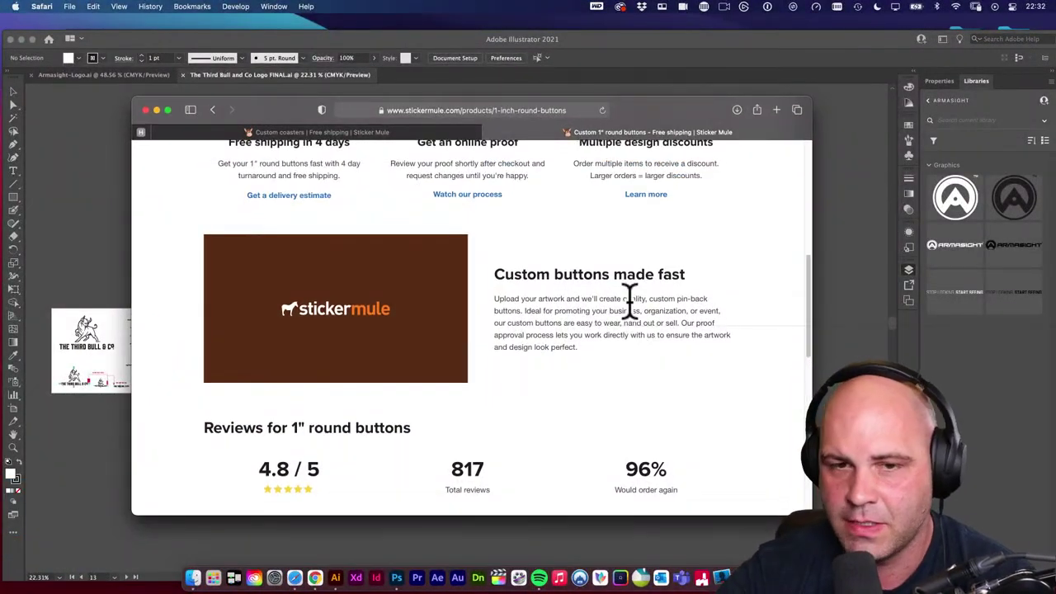
pyautogui.scroll(10, 629, 301)
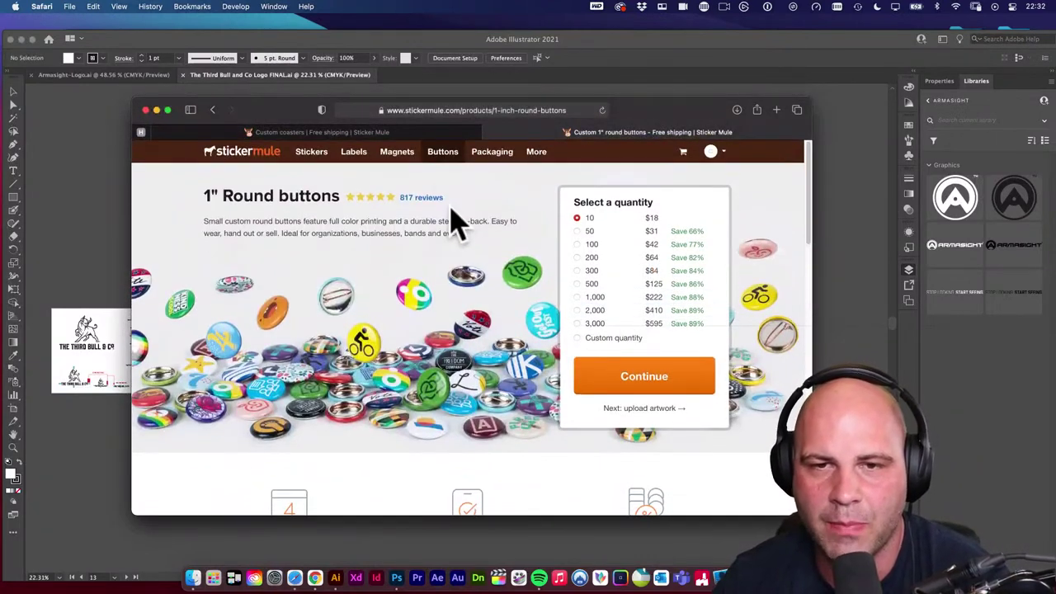
pyautogui.click(443, 153)
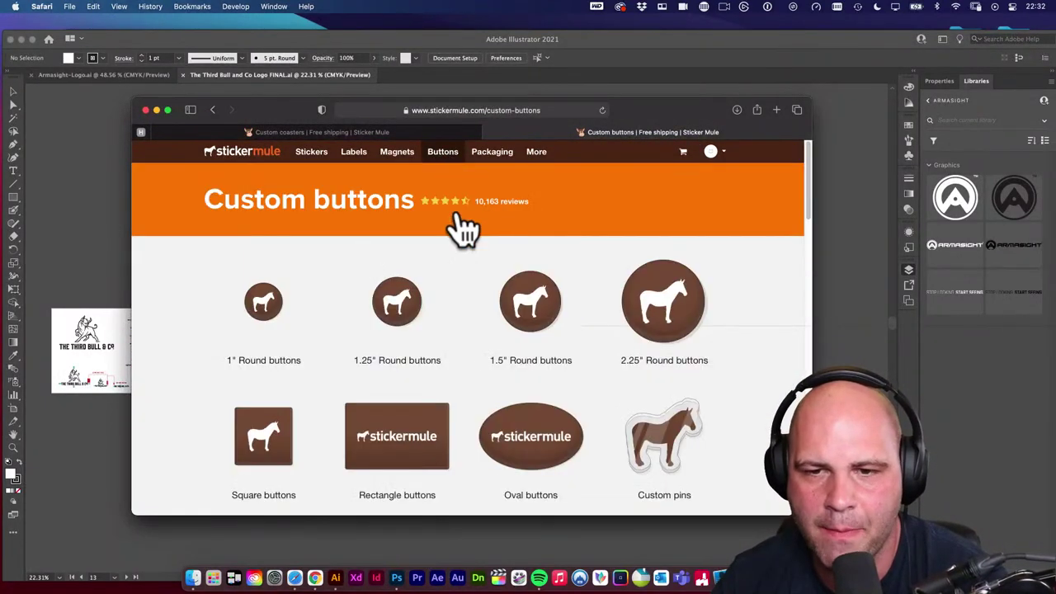
pyautogui.scroll(-3, 547, 436)
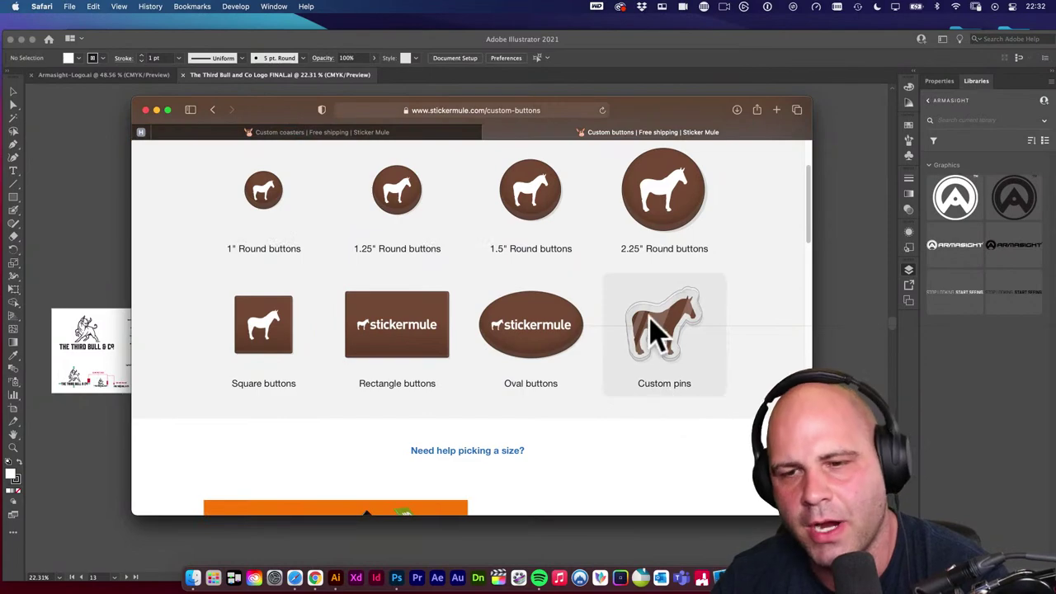
pyautogui.click(670, 325)
pyautogui.scroll(-5, 667, 353)
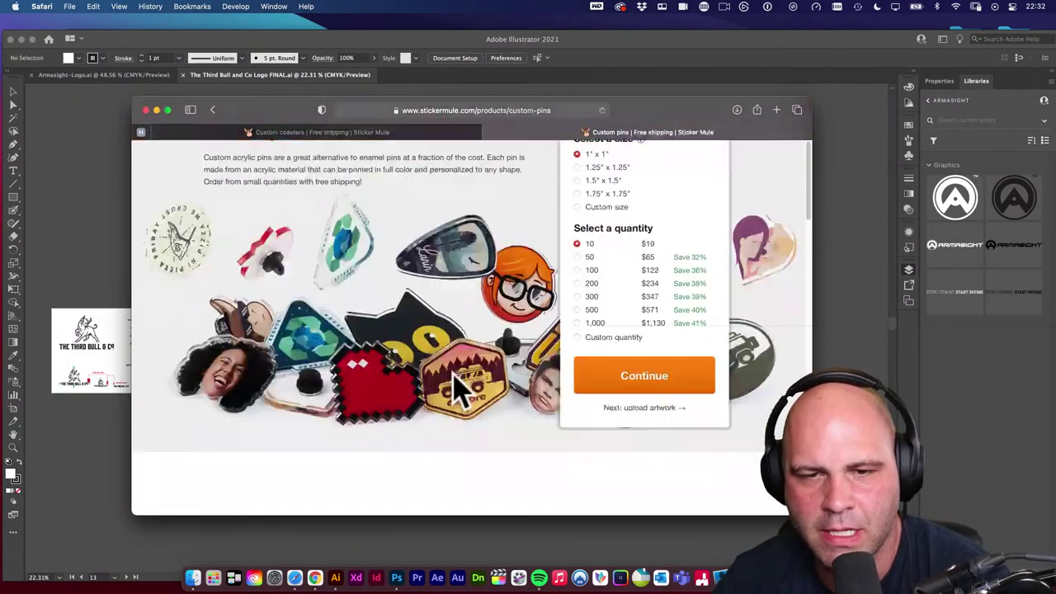
pyautogui.scroll(5, 423, 305)
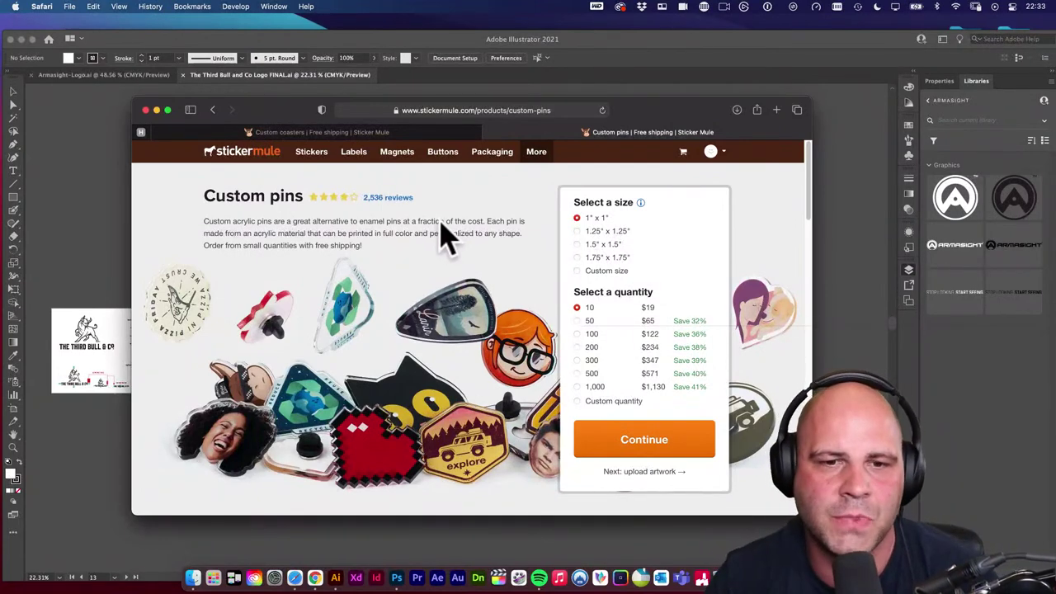
# Reopen the 1" round buttons page and follow the footer's Templates link.
pyautogui.click(443, 153)
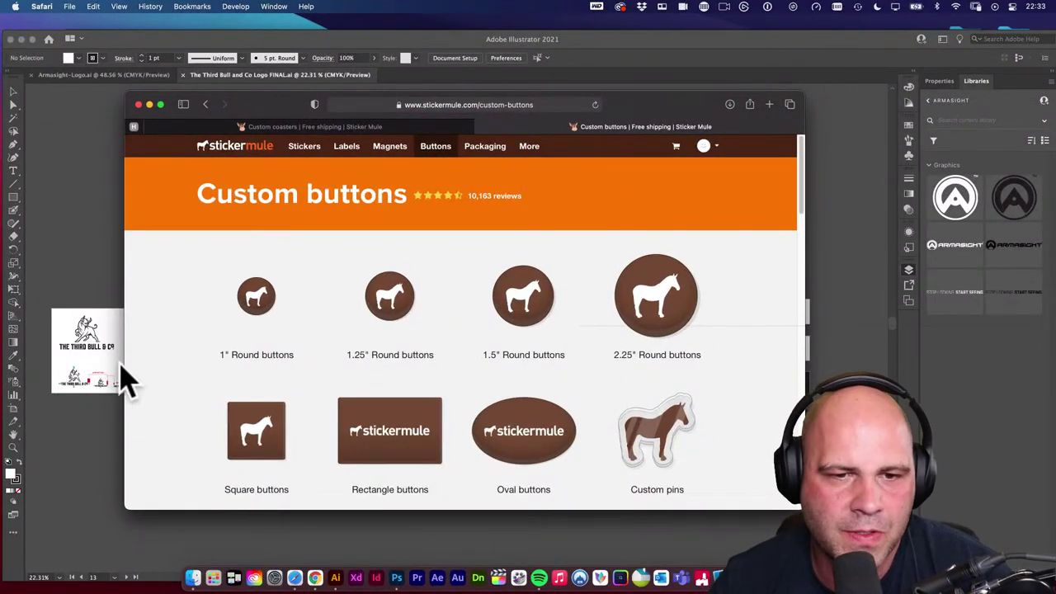
pyautogui.scroll(-2, 170, 346)
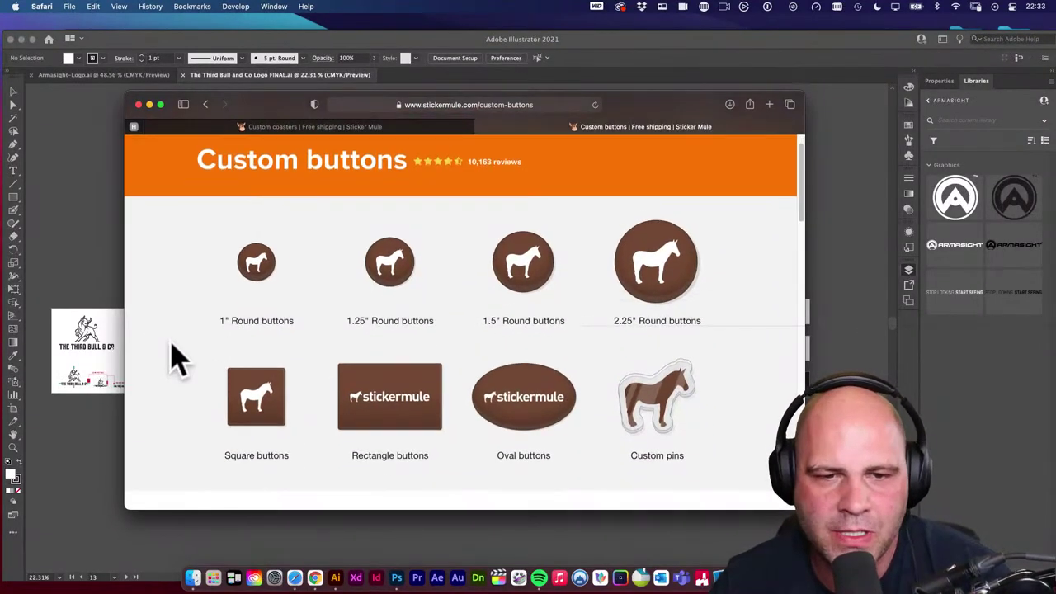
pyautogui.click(266, 328)
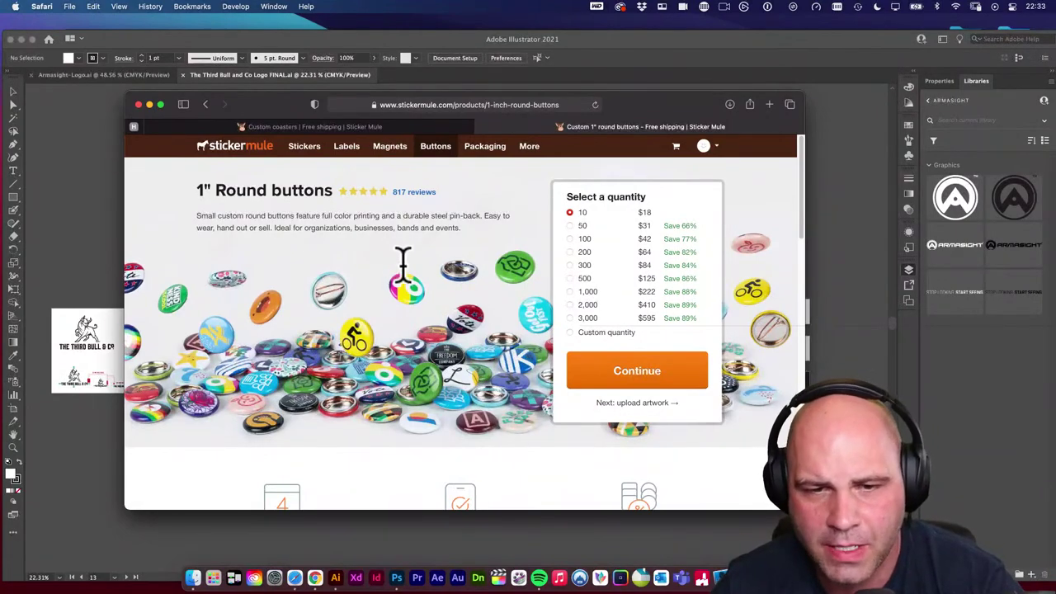
pyautogui.scroll(-7, 402, 330)
pyautogui.scroll(-15, 598, 361)
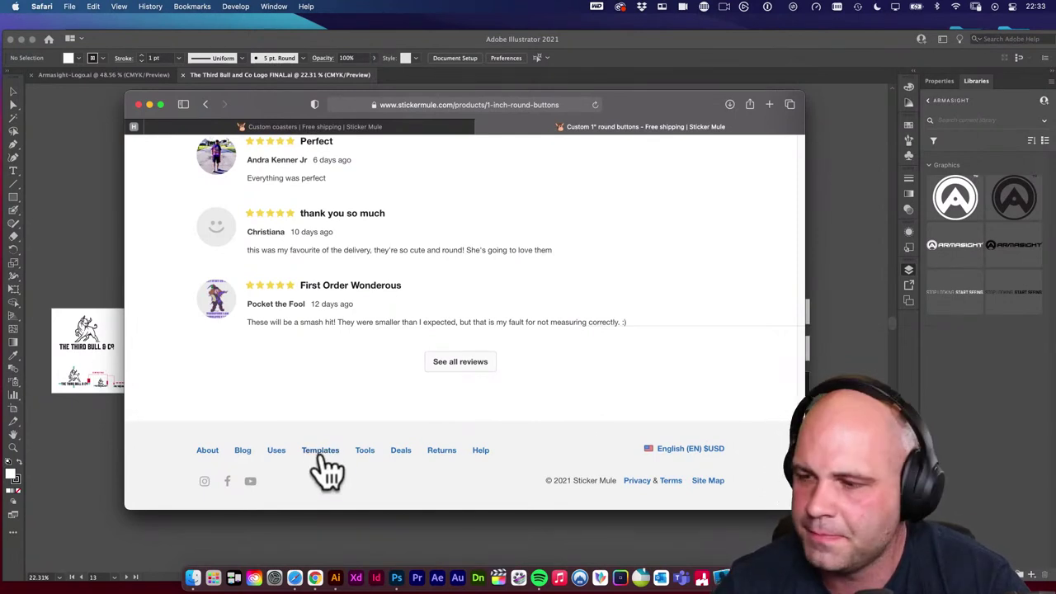
pyautogui.click(320, 458)
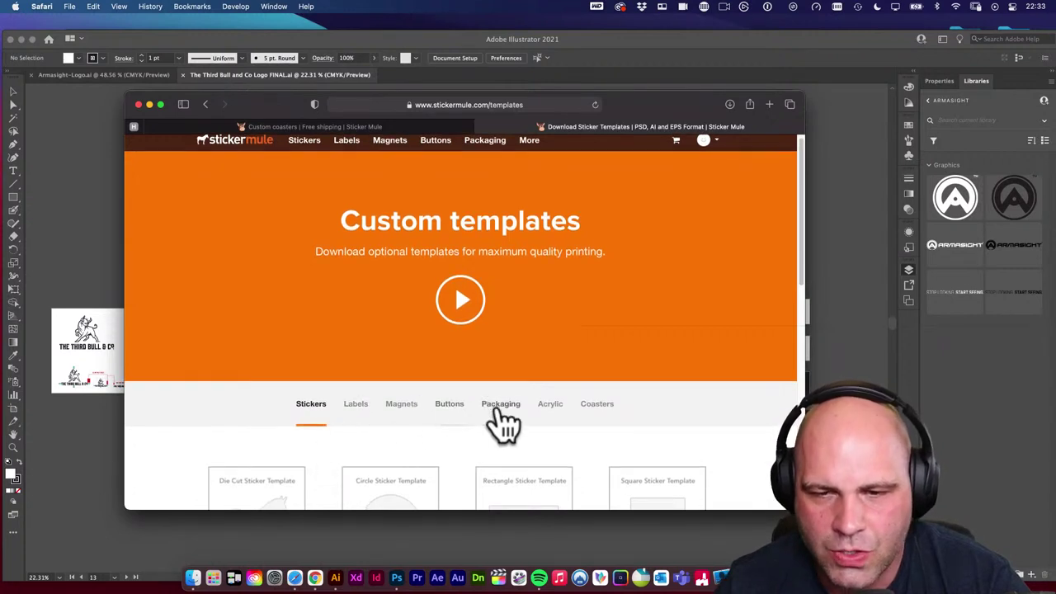
# From the Buttons templates, download all sizes (5.1 MB) of the 1" Round button template.
pyautogui.click(450, 405)
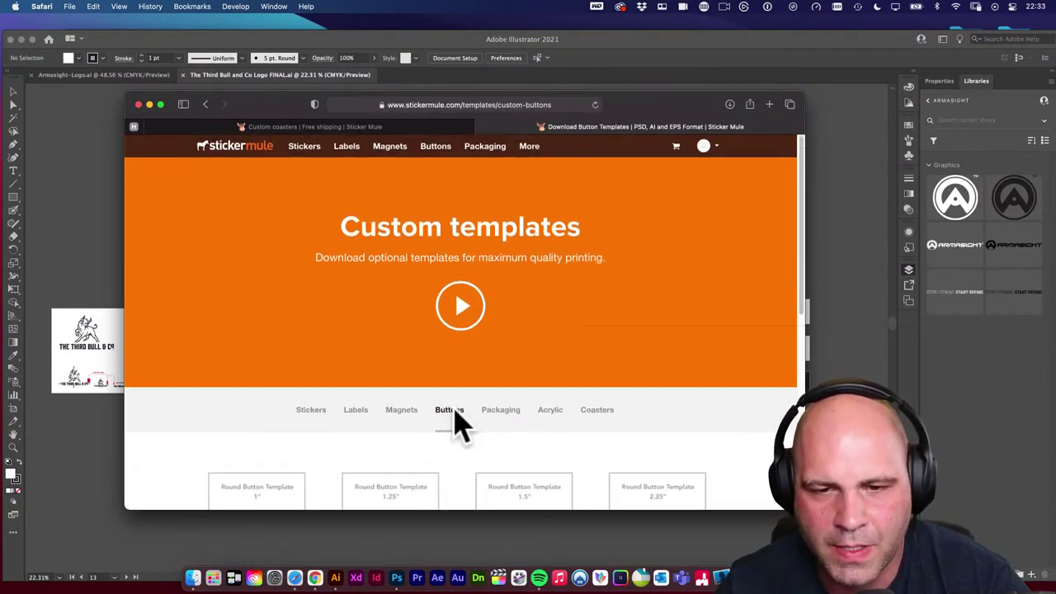
pyautogui.scroll(-5, 505, 454)
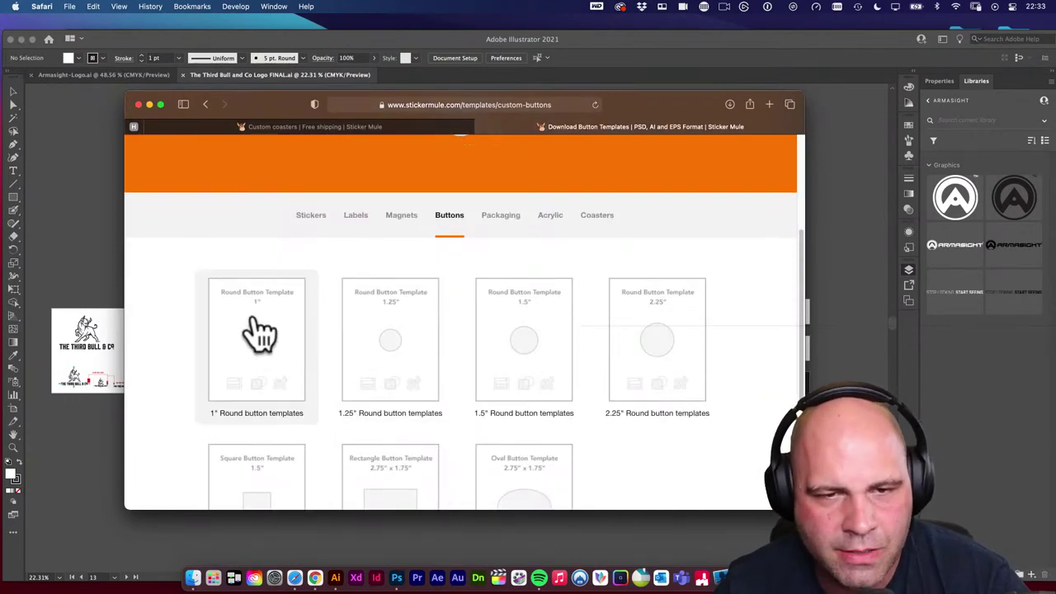
pyautogui.click(260, 331)
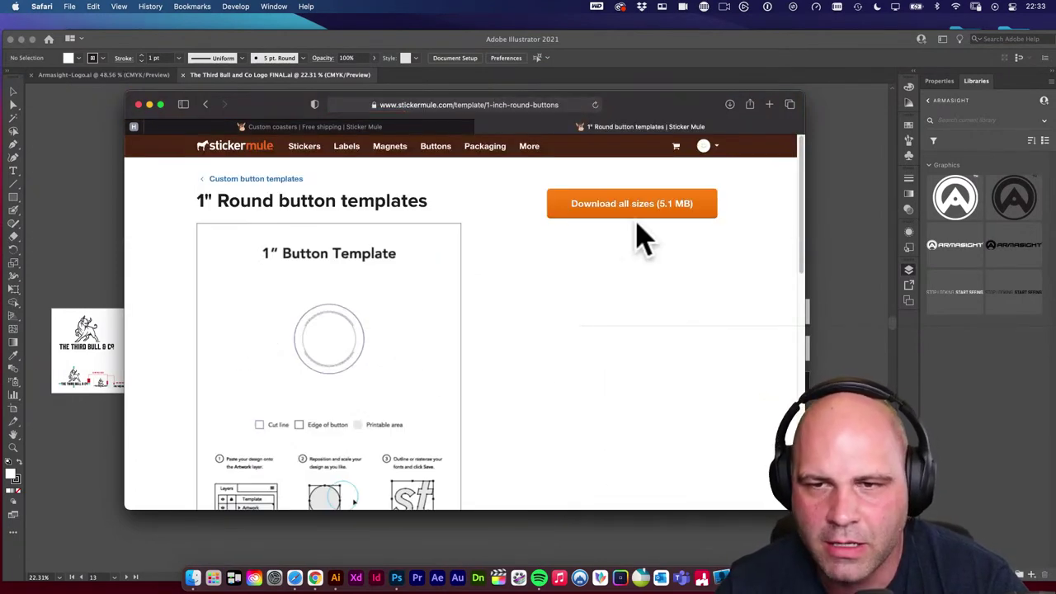
pyautogui.click(639, 212)
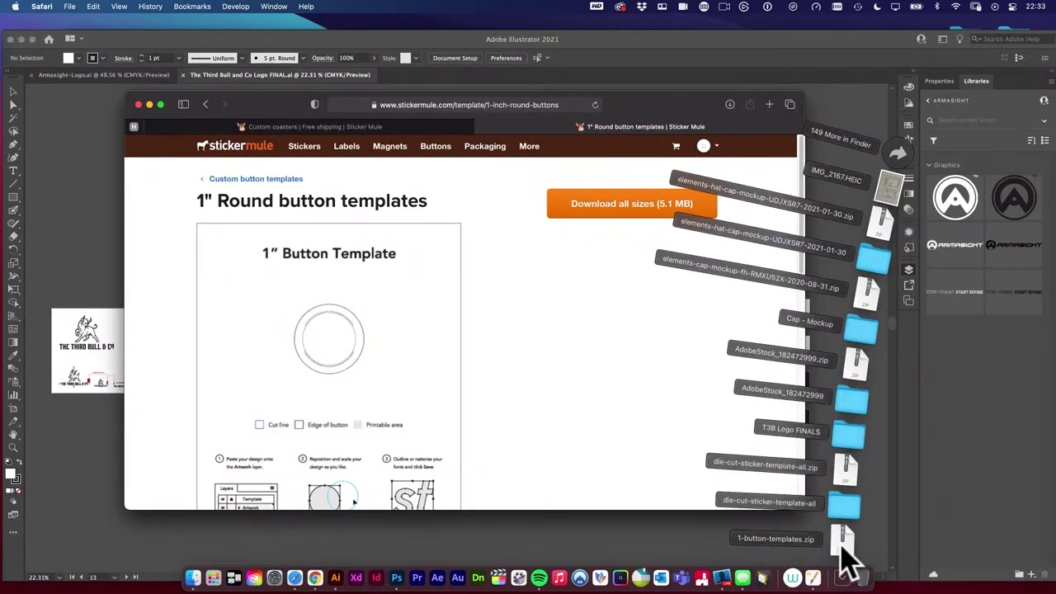
# Unzip the templates archive, open the 1-button-templates folder, and widen the name column.
pyautogui.click(844, 549)
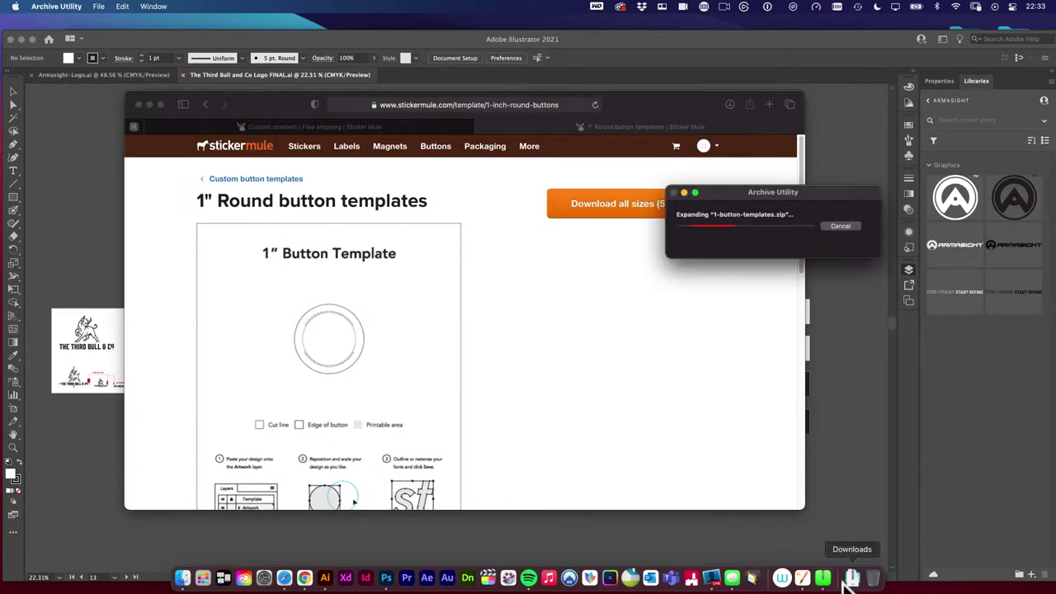
pyautogui.click(842, 582)
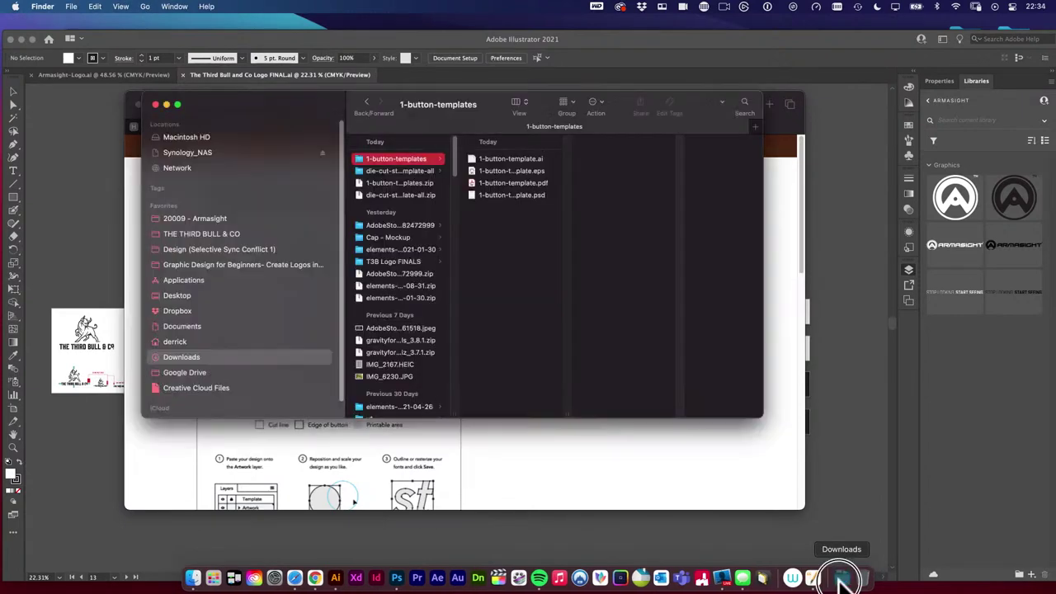
pyautogui.click(845, 567)
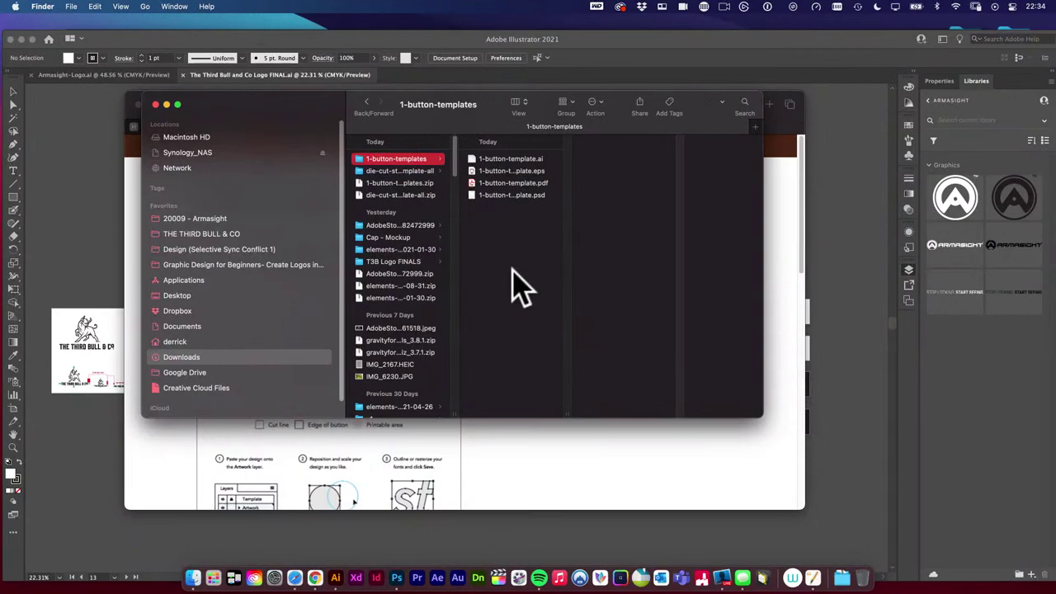
pyautogui.click(529, 197)
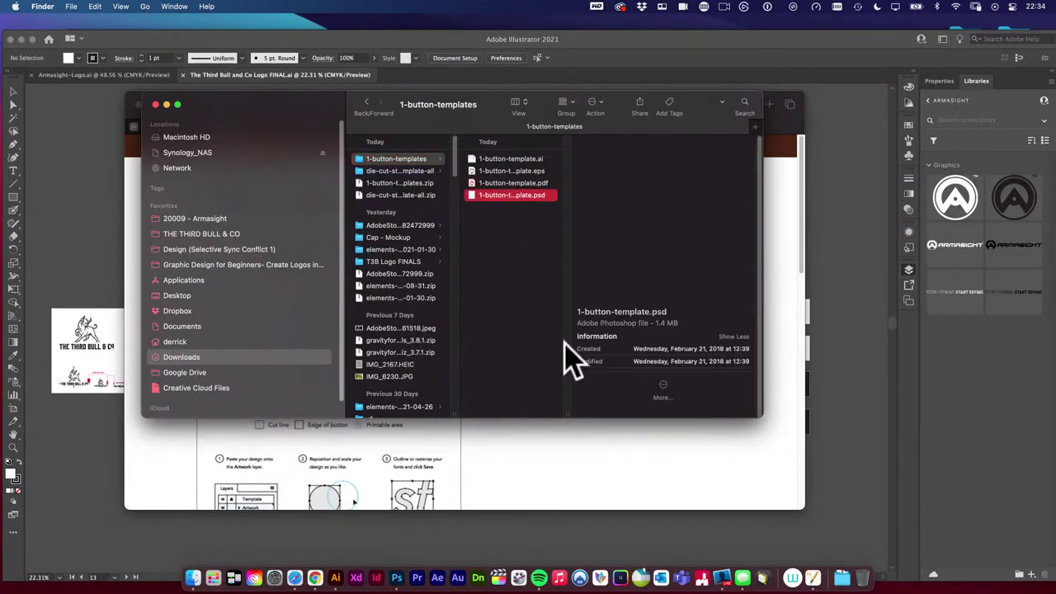
pyautogui.moveTo(566, 413); pyautogui.dragTo(619, 408)
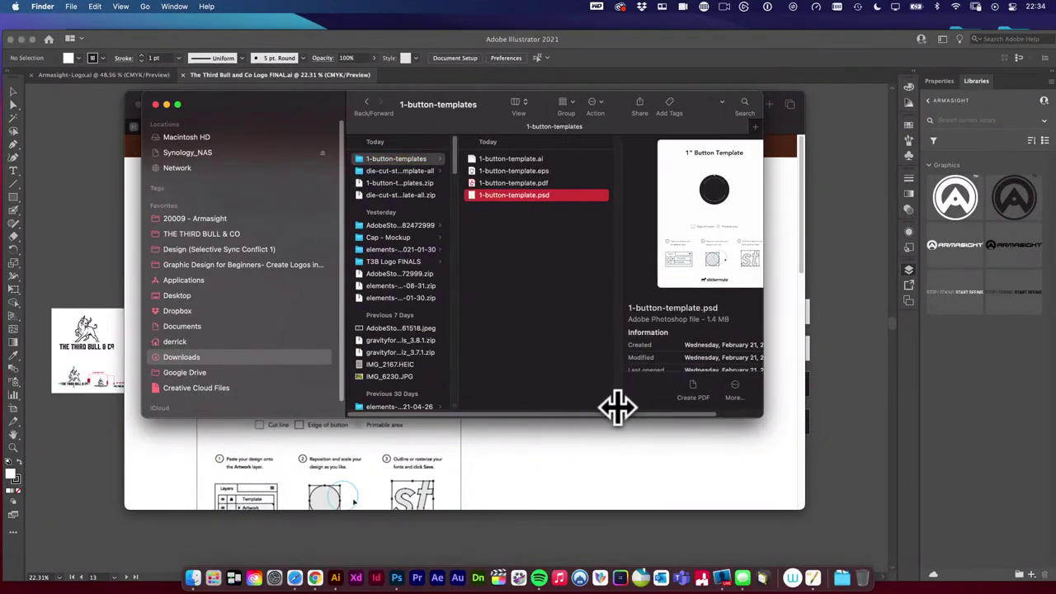
# Preview the .ai, .eps and .pdf templates, viewing the PDF in Quick Look, then reselect the .psd.
pyautogui.click(541, 160)
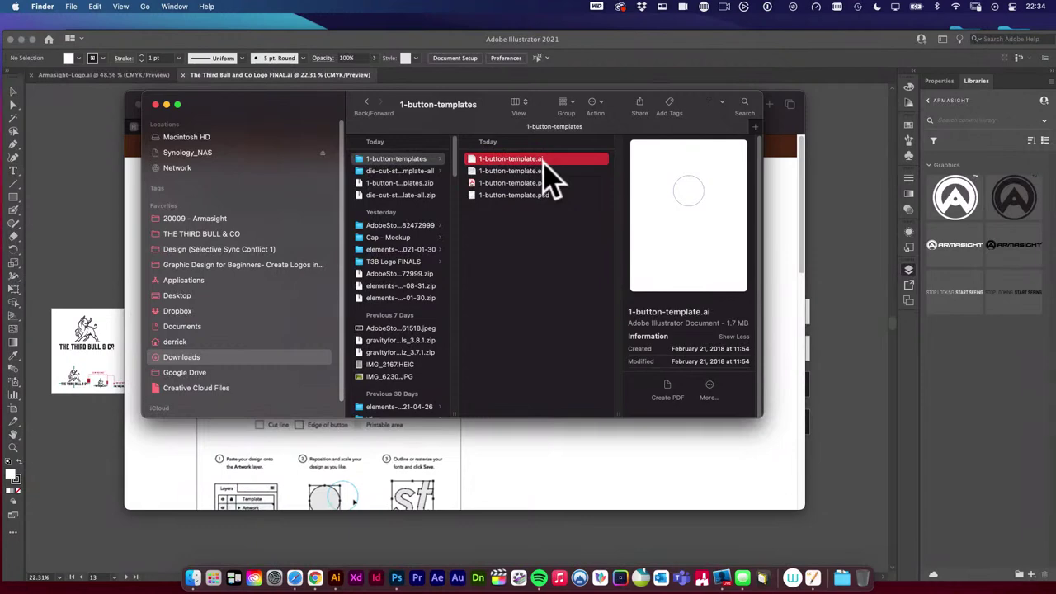
pyautogui.click(566, 171)
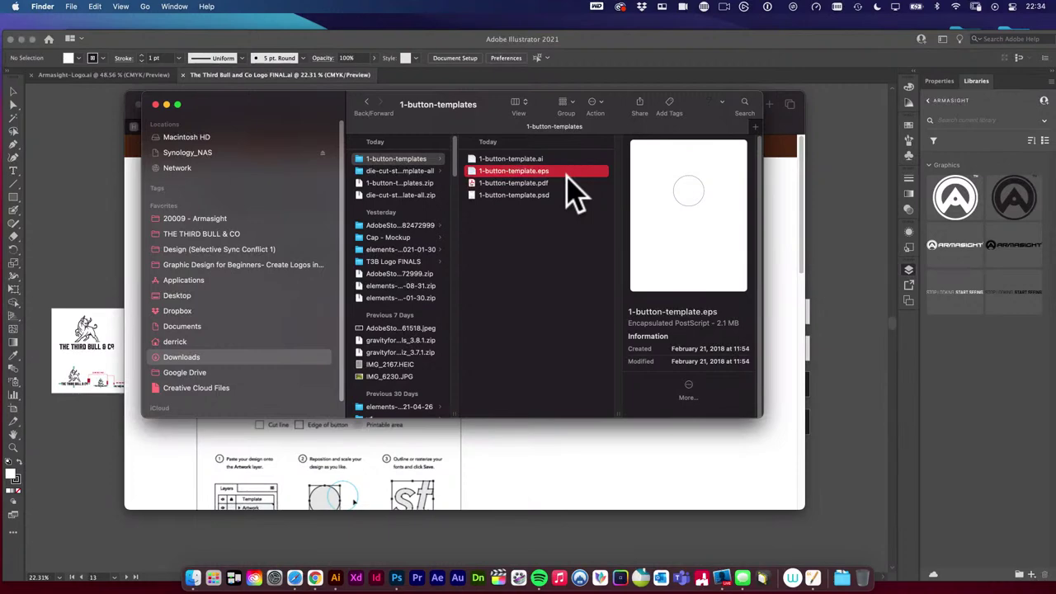
pyautogui.moveTo(283, 107); pyautogui.dragTo(282, 114)
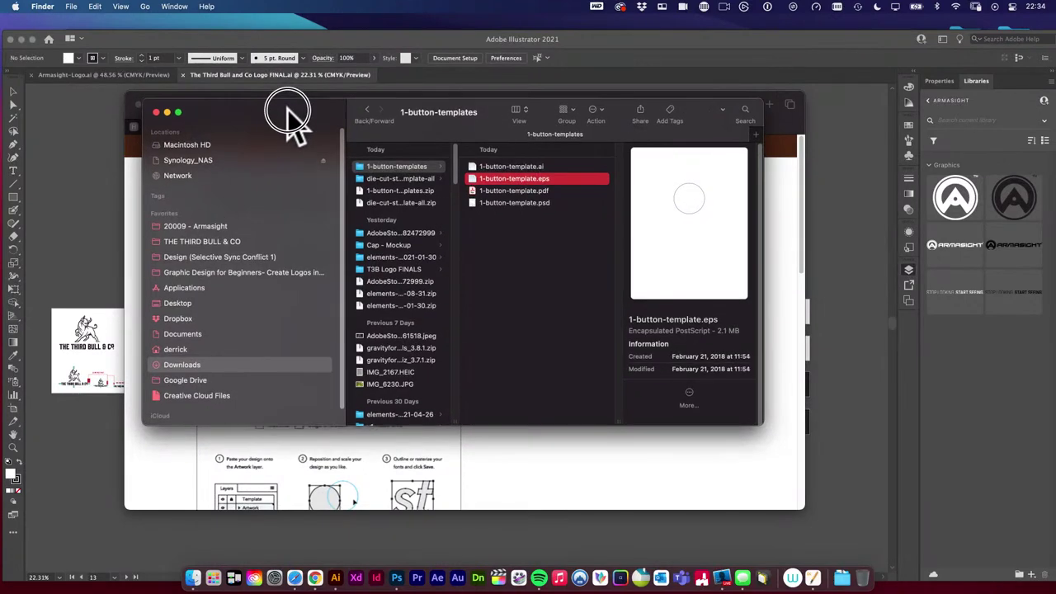
pyautogui.click(535, 191)
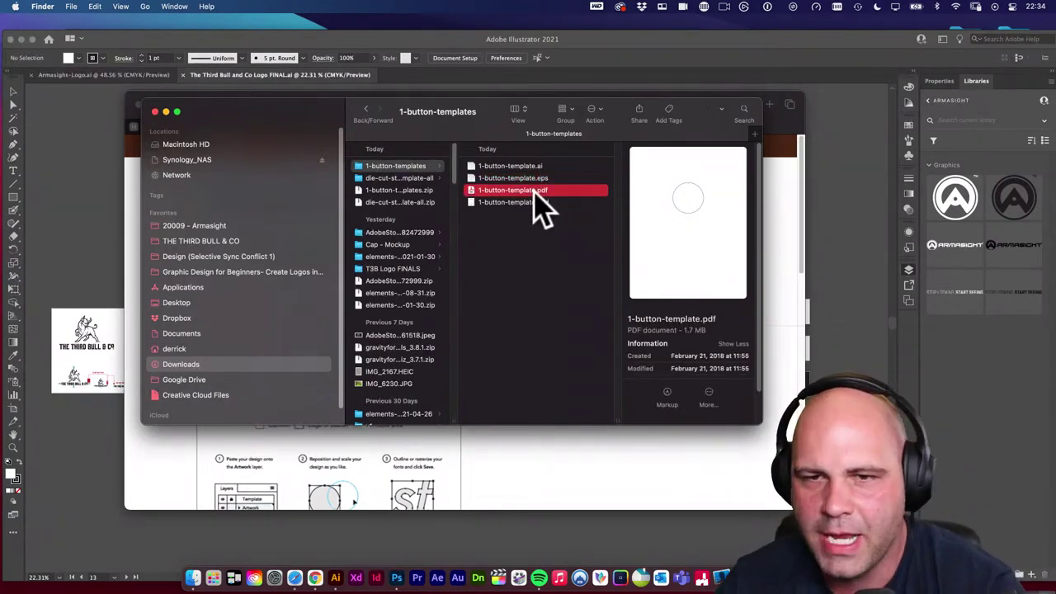
pyautogui.press('space')
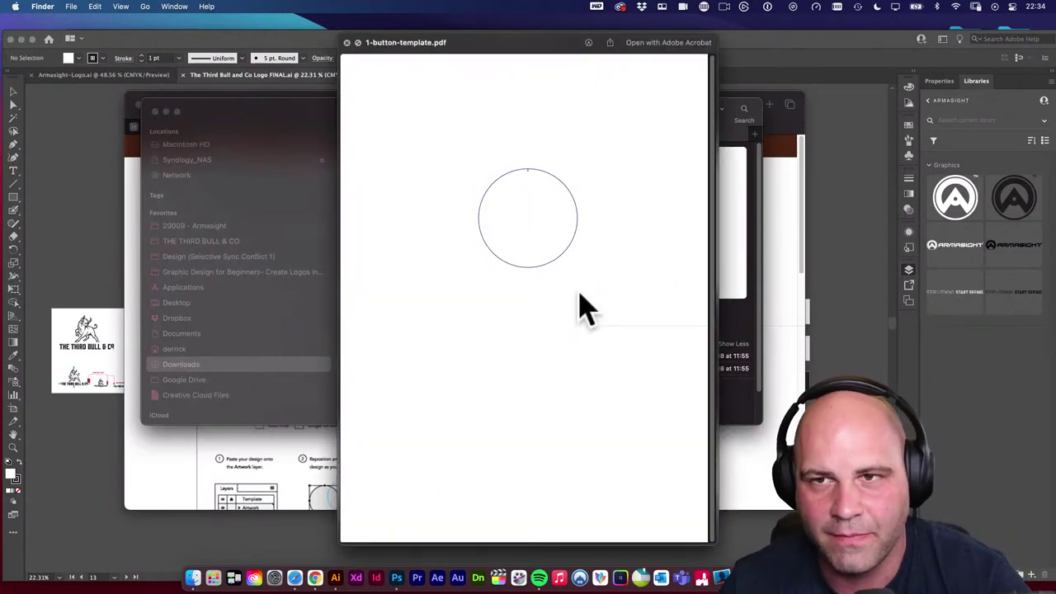
pyautogui.press('space')
pyautogui.click(559, 237)
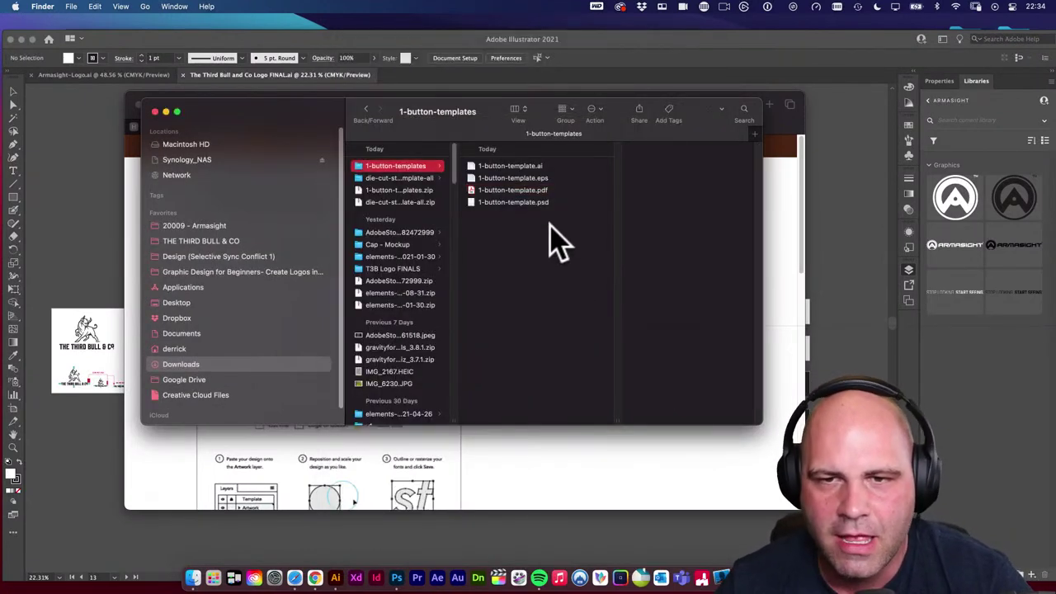
pyautogui.click(530, 204)
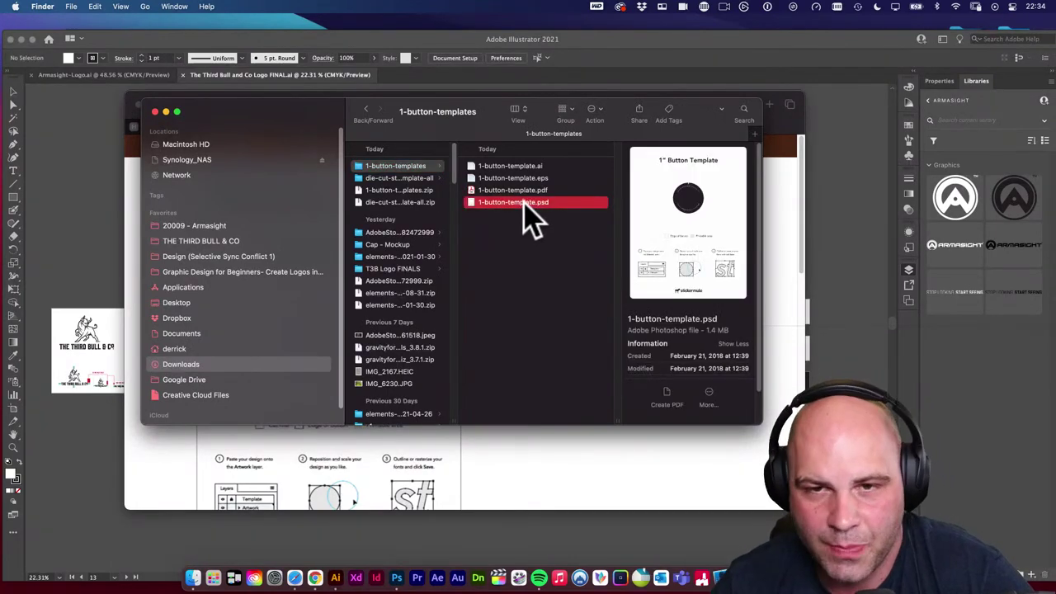
# Open 1-button-template.psd in Photoshop, maximise the window and zoom in on the circle.
pyautogui.doubleClick(528, 203)
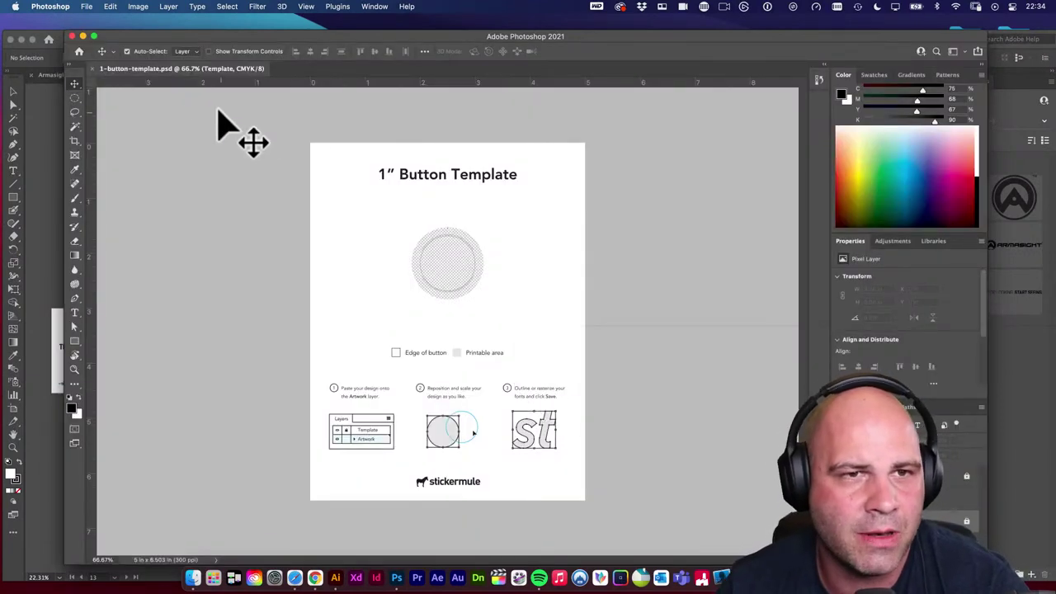
pyautogui.click(94, 36)
pyautogui.moveTo(484, 283); pyautogui.dragTo(445, 281)
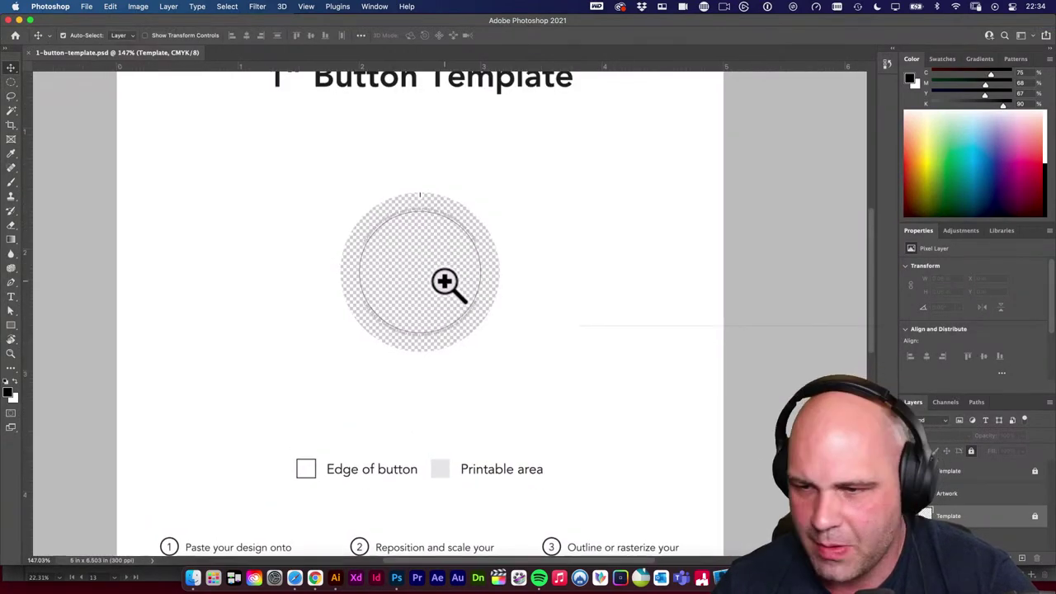
# Toggle the top Template layer's visibility on and off to compare it with the Artwork layer.
pyautogui.click(965, 495)
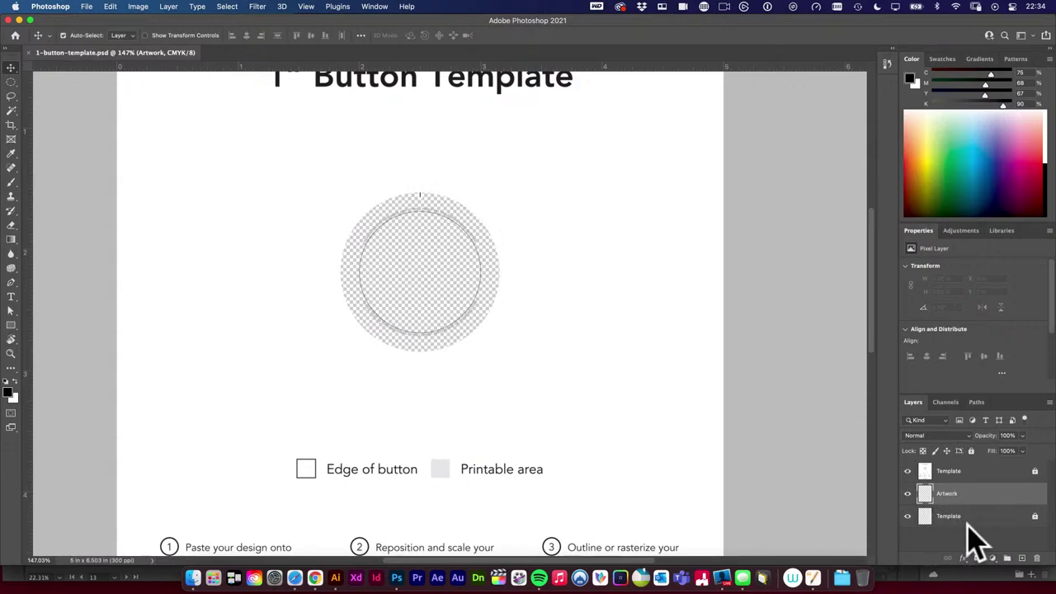
pyautogui.click(961, 477)
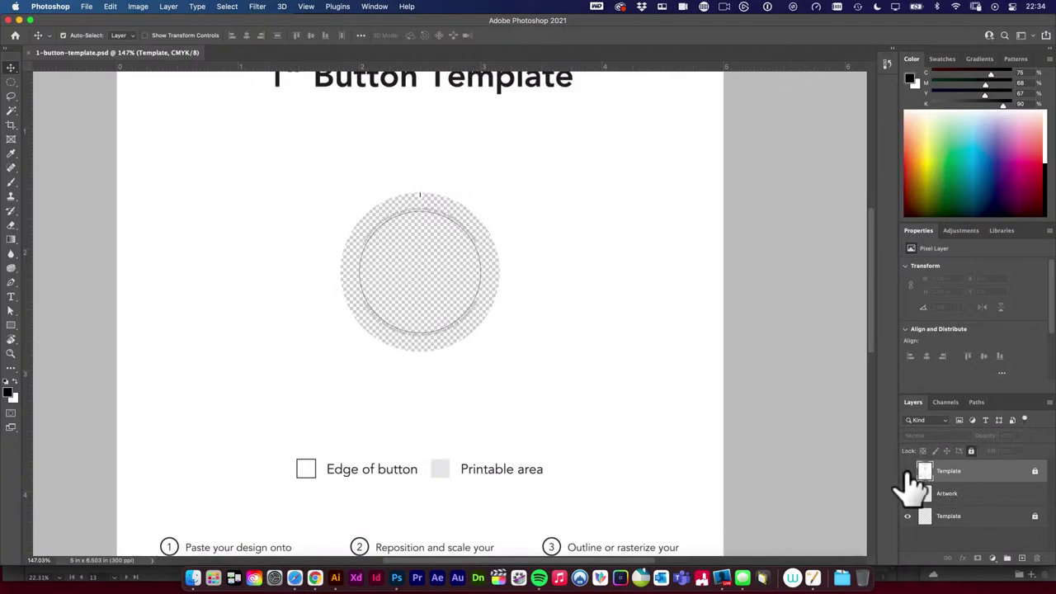
pyautogui.click(908, 471)
pyautogui.click(908, 471)
pyautogui.click(908, 471)
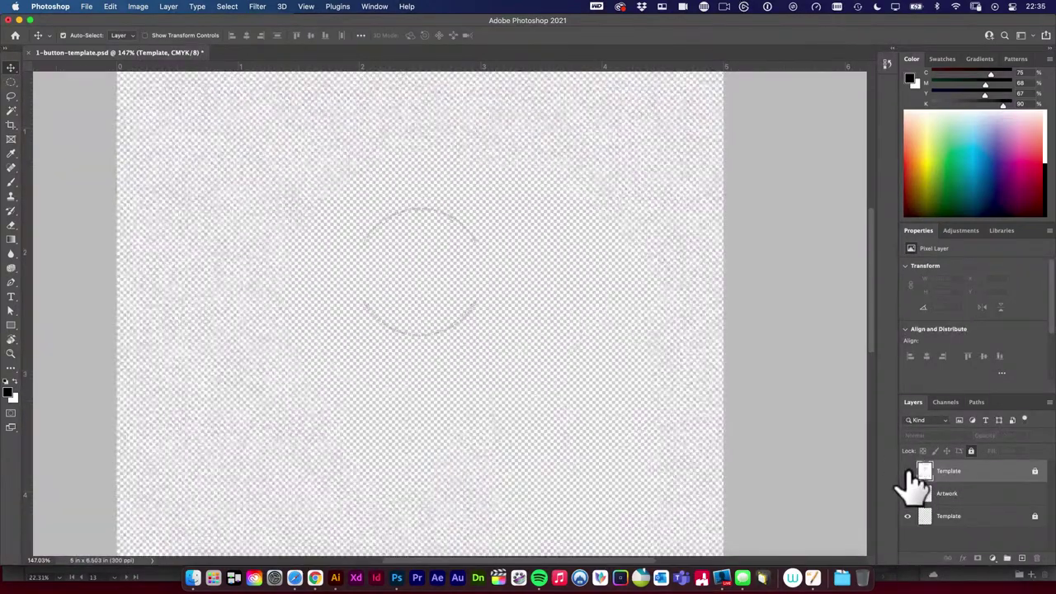
pyautogui.click(908, 471)
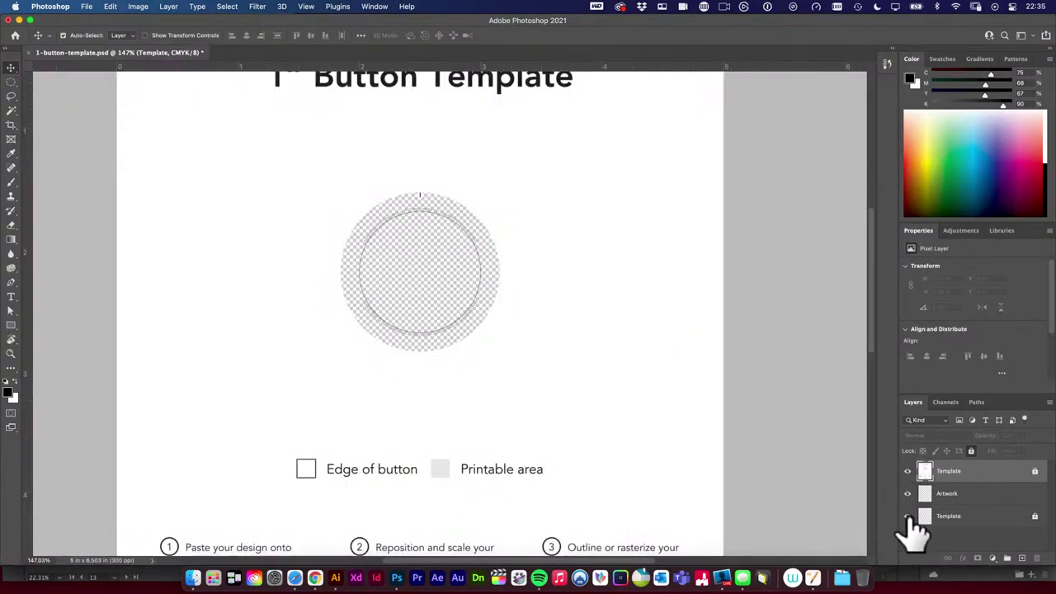
pyautogui.scroll(10, 415, 217)
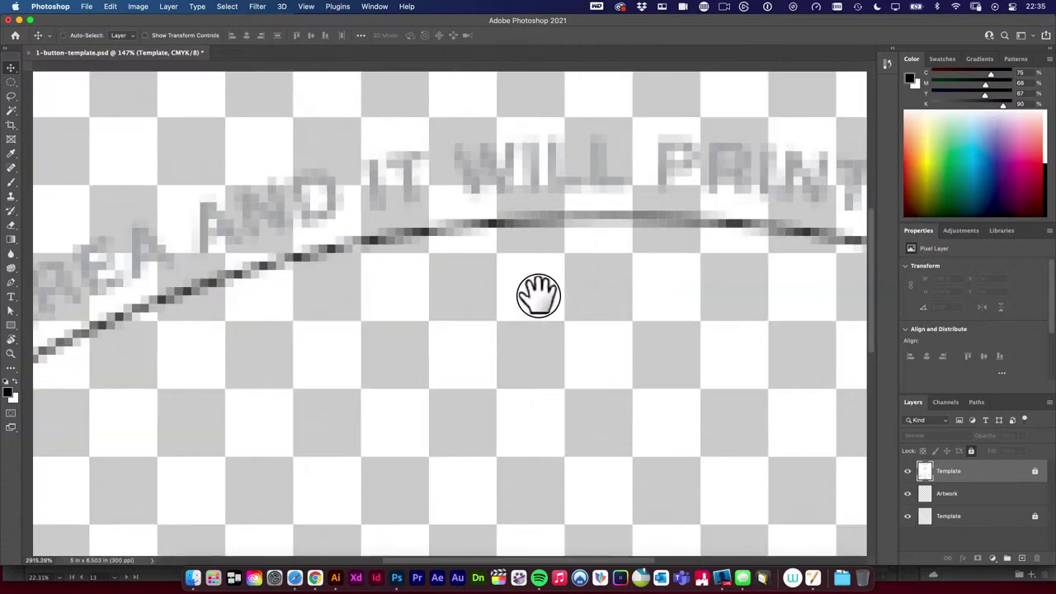
pyautogui.scroll(-5, 538, 295)
pyautogui.click(947, 495)
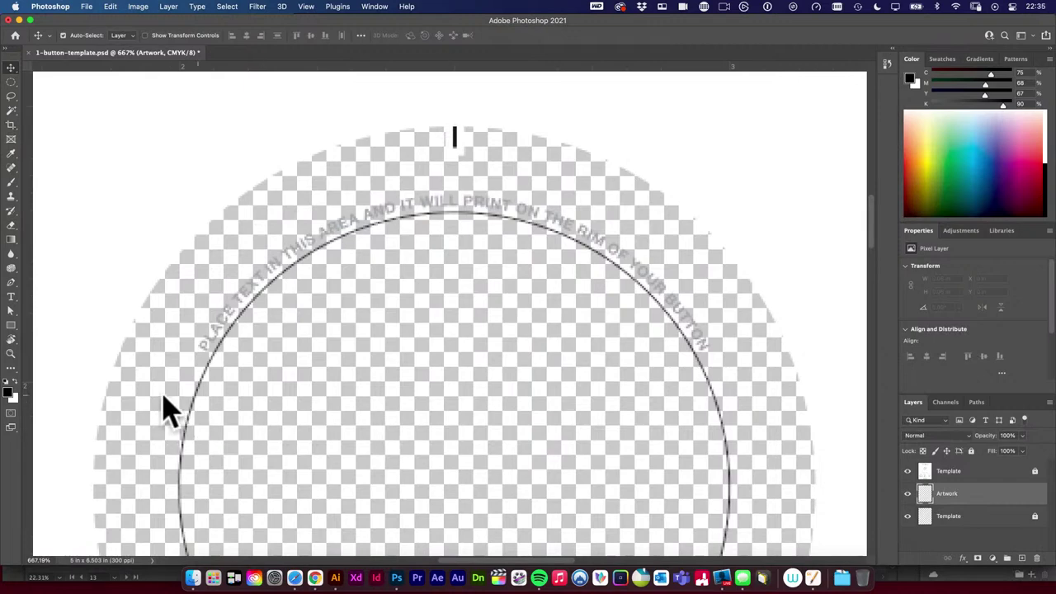
pyautogui.click(8, 394)
pyautogui.moveTo(565, 248); pyautogui.dragTo(630, 177)
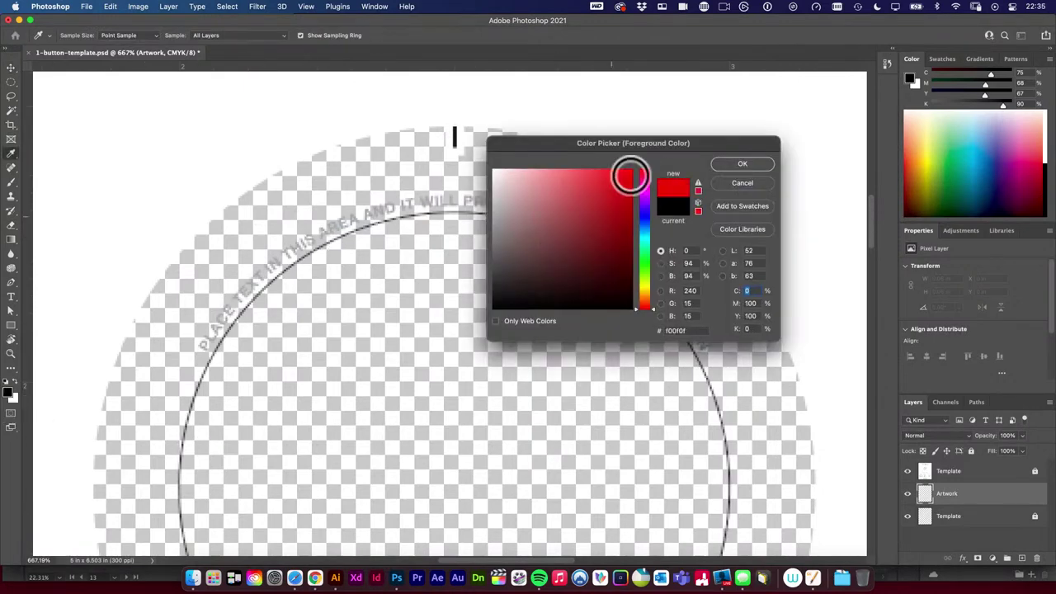
pyautogui.click(743, 163)
pyautogui.press('v')
pyautogui.hotkey('alt', 'BackSpace')
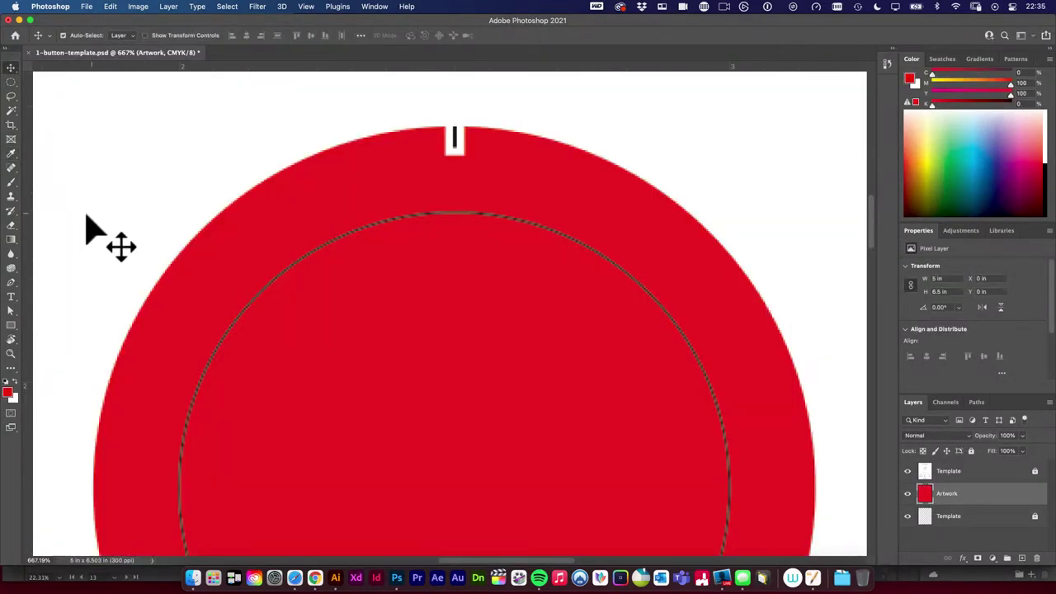
pyautogui.moveTo(459, 301); pyautogui.dragTo(379, 249)
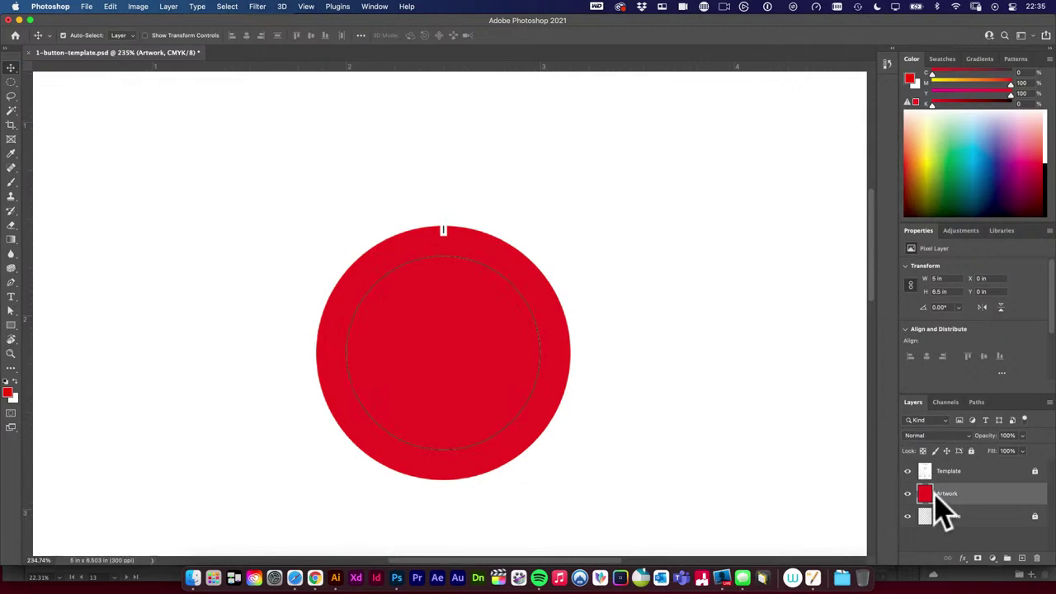
pyautogui.moveTo(943, 507); pyautogui.dragTo(949, 561)
pyautogui.keyDown('super'); pyautogui.click(458, 309); pyautogui.keyUp('super')
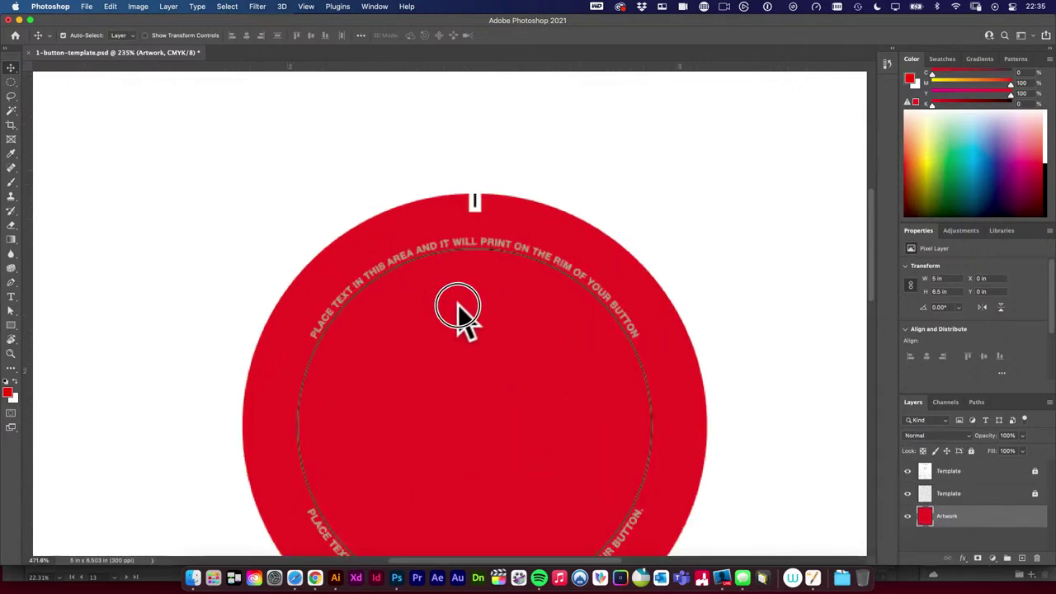
pyautogui.scroll(5, 471, 324)
pyautogui.scroll(-3, 471, 322)
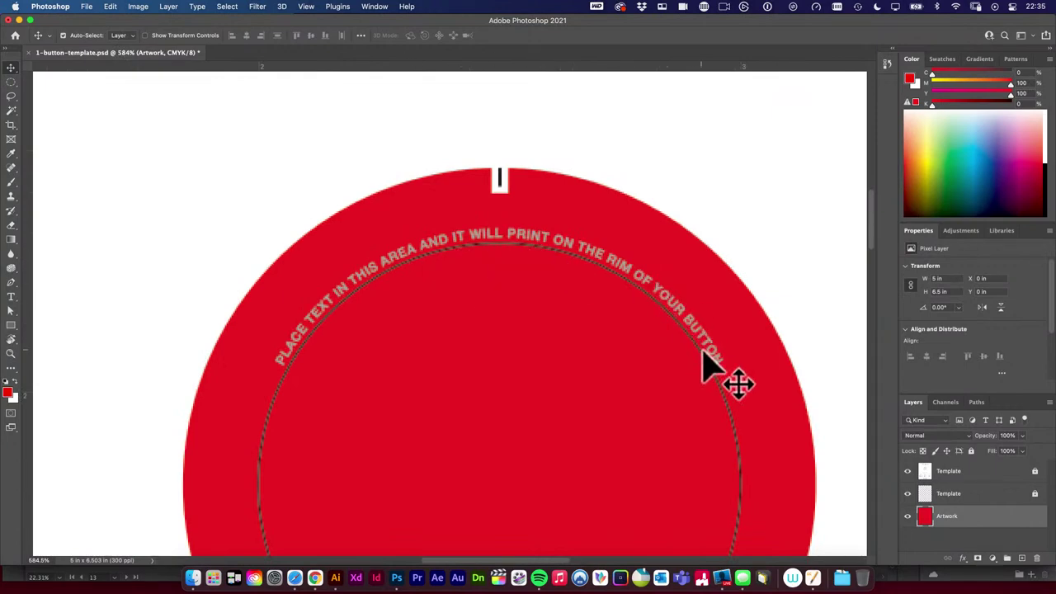
pyautogui.moveTo(702, 351); pyautogui.dragTo(691, 259)
pyautogui.moveTo(707, 401); pyautogui.dragTo(703, 310)
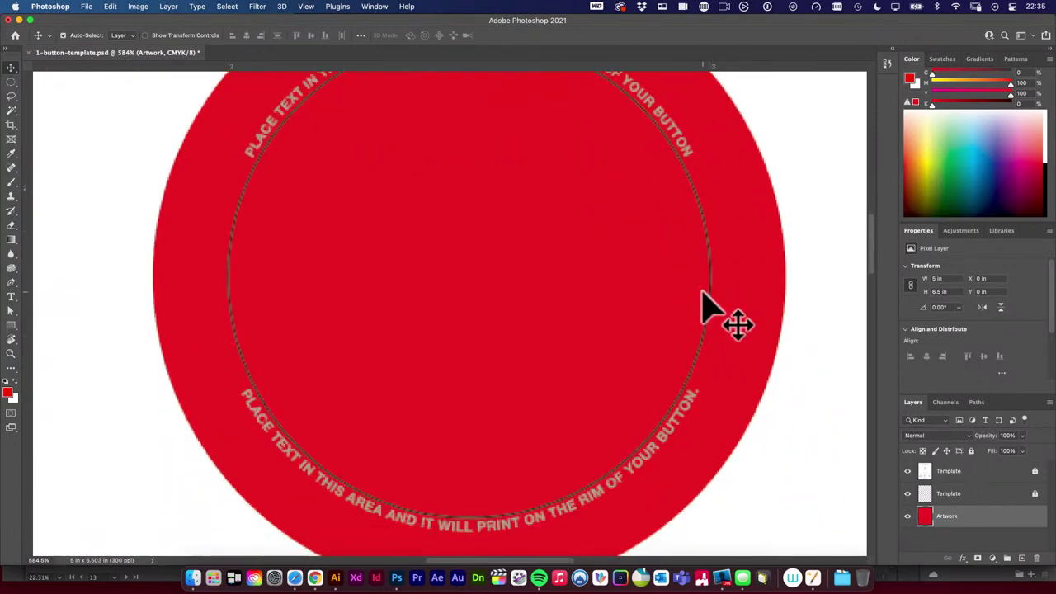
pyautogui.moveTo(707, 413); pyautogui.dragTo(702, 378)
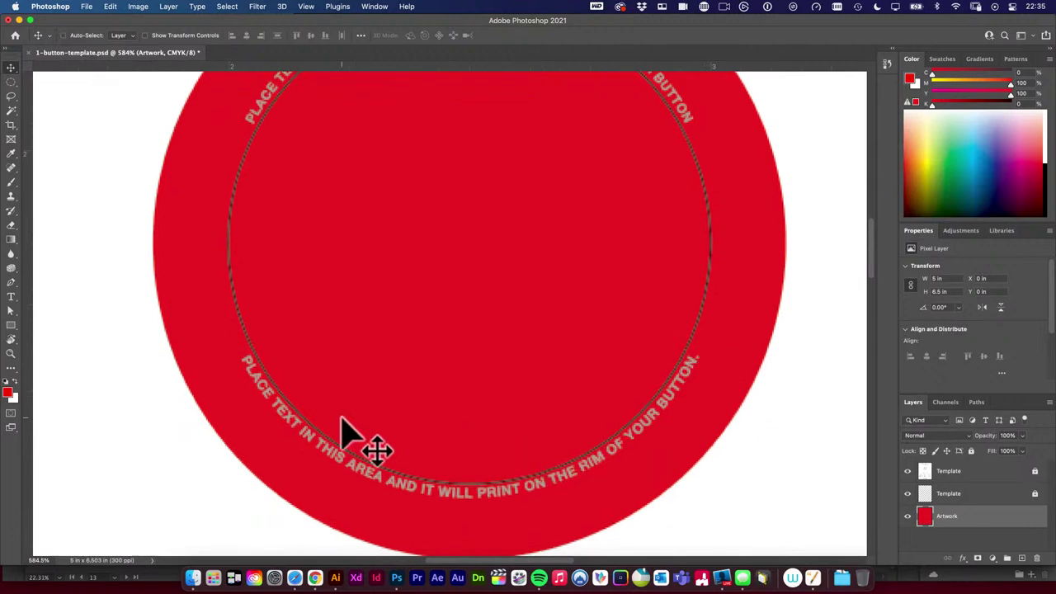
pyautogui.moveTo(346, 429); pyautogui.dragTo(245, 380)
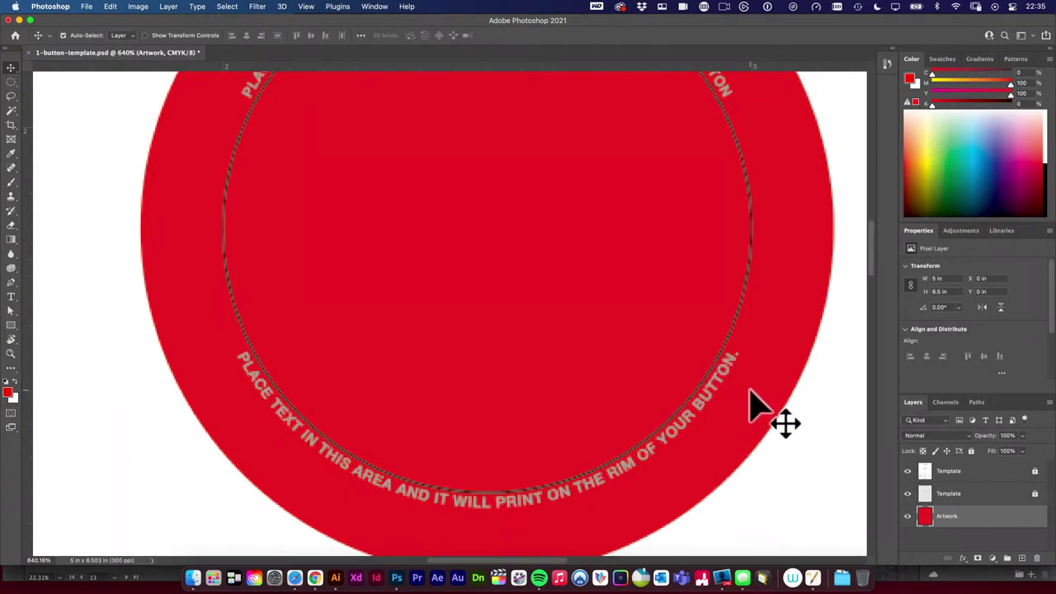
# Drag the red Artwork layer between the two Template layers so the circle hides the rim text.
pyautogui.click(706, 376)
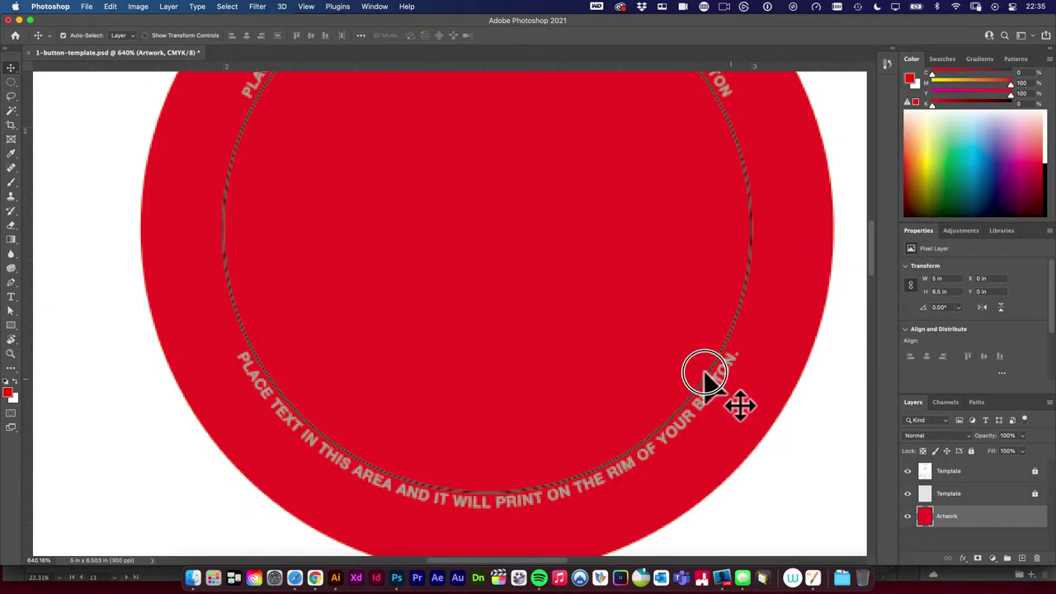
pyautogui.moveTo(705, 375); pyautogui.dragTo(891, 498)
pyautogui.moveTo(973, 514); pyautogui.dragTo(976, 494)
pyautogui.moveTo(599, 346); pyautogui.dragTo(516, 354)
pyautogui.scroll(-2, 503, 322)
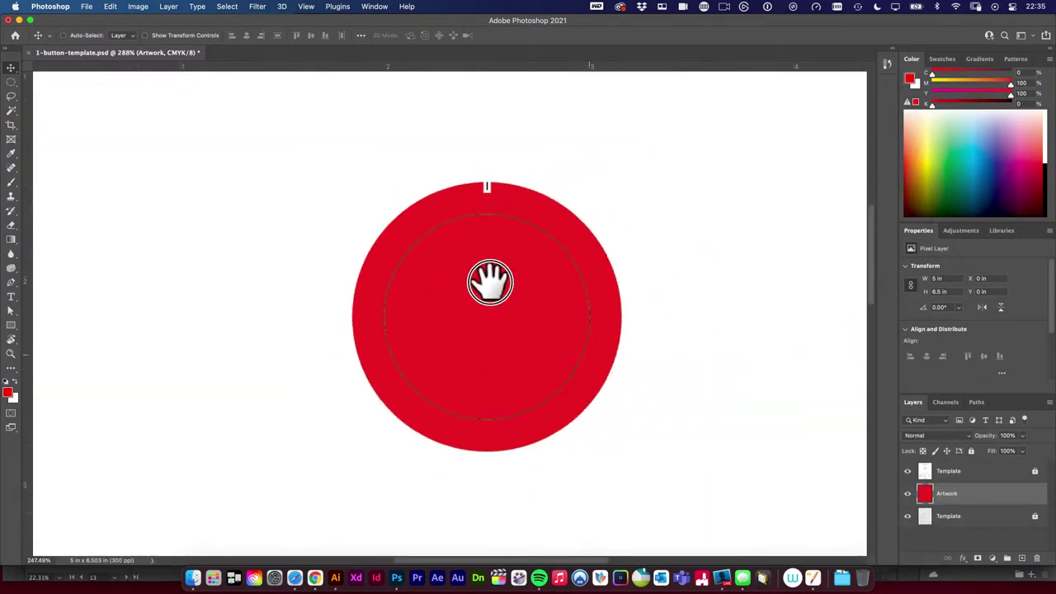
pyautogui.scroll(-5, 490, 283)
pyautogui.scroll(5, 424, 259)
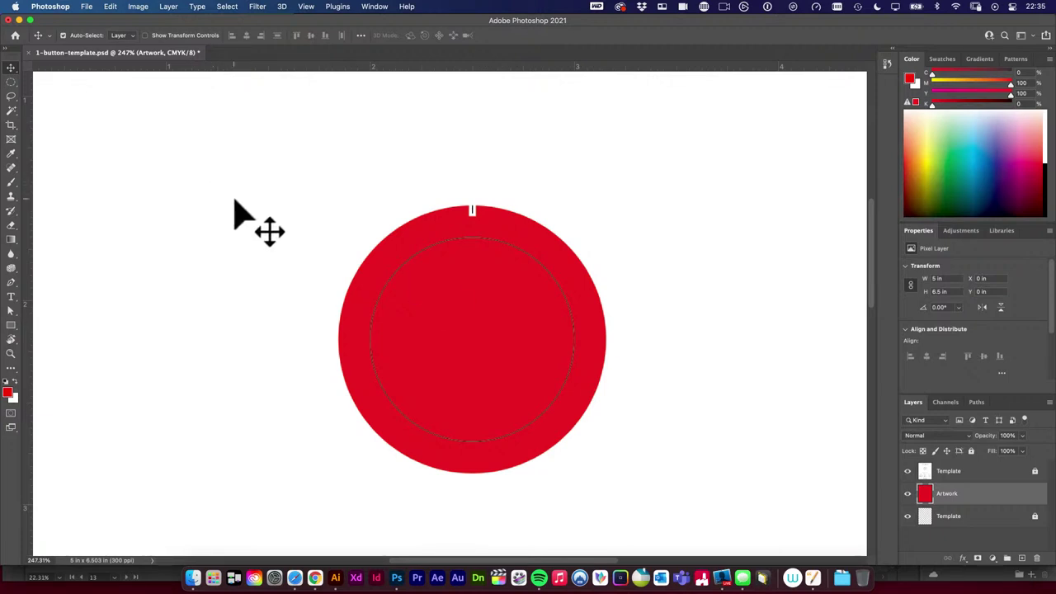
# Switch to Armasight-Logo.ai in Illustrator and zoom in on the Icon White artboard's logo.
pyautogui.click(337, 579)
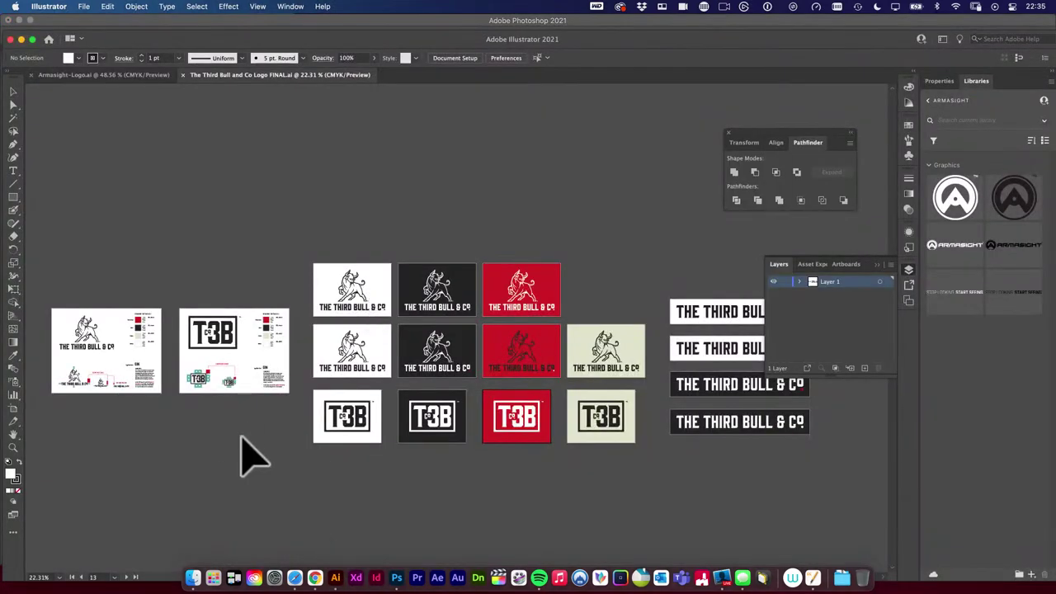
pyautogui.click(153, 75)
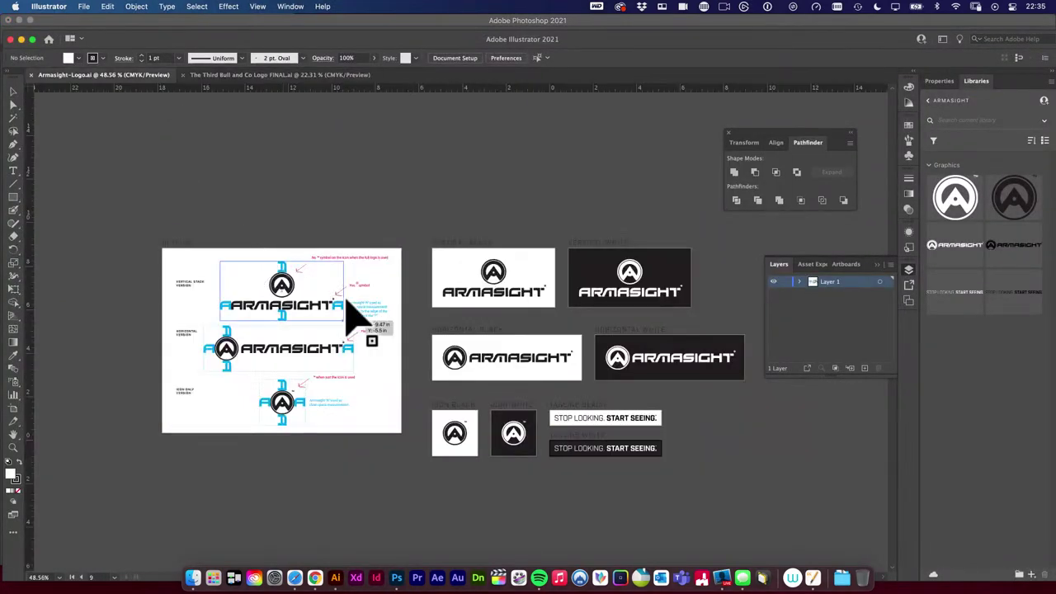
pyautogui.hscroll(5, 466, 240)
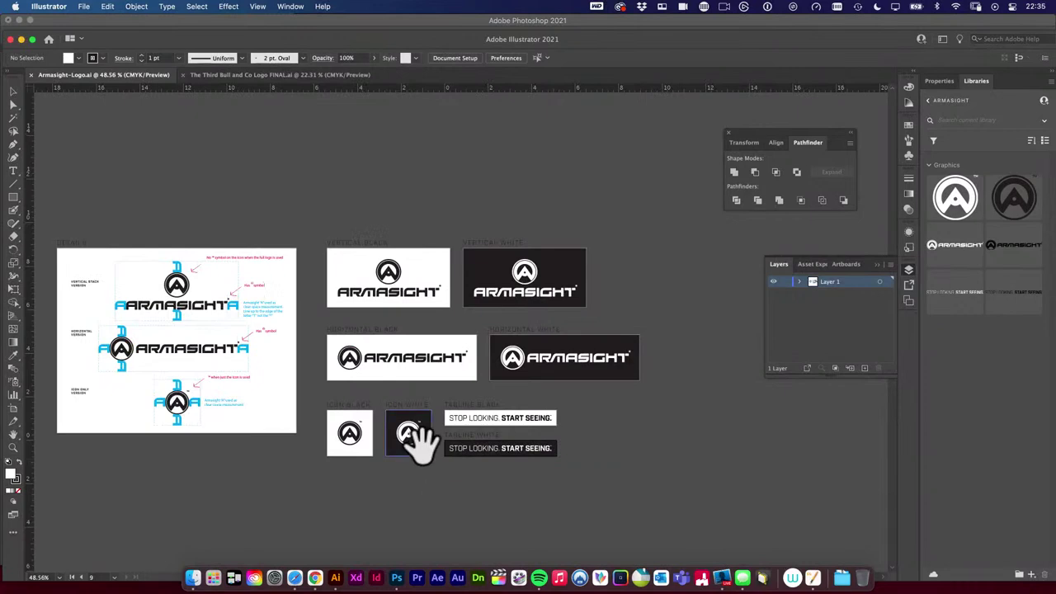
pyautogui.moveTo(422, 443); pyautogui.dragTo(689, 570)
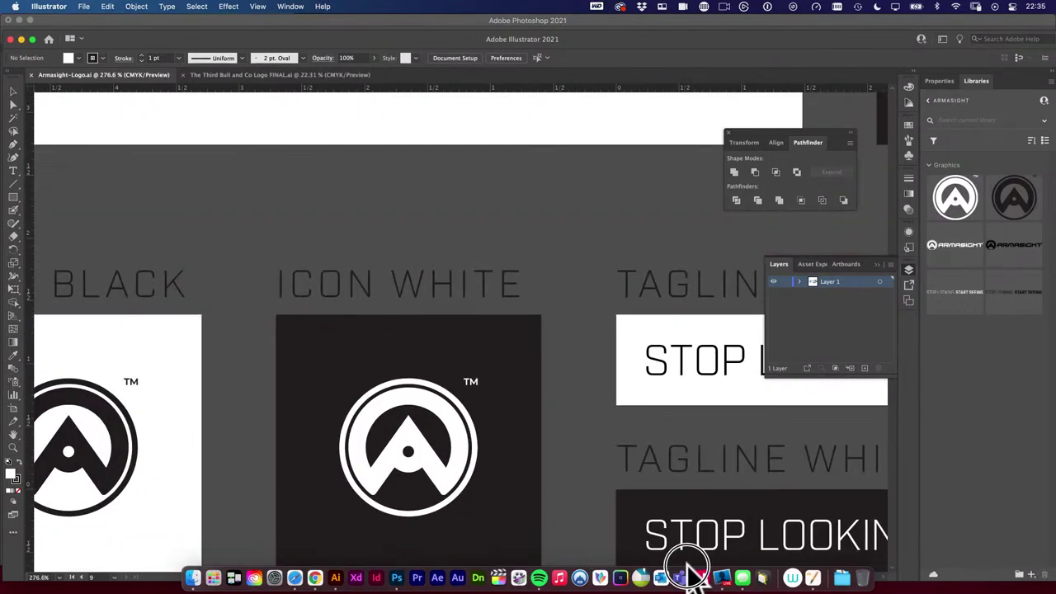
pyautogui.moveTo(377, 436); pyautogui.dragTo(424, 432)
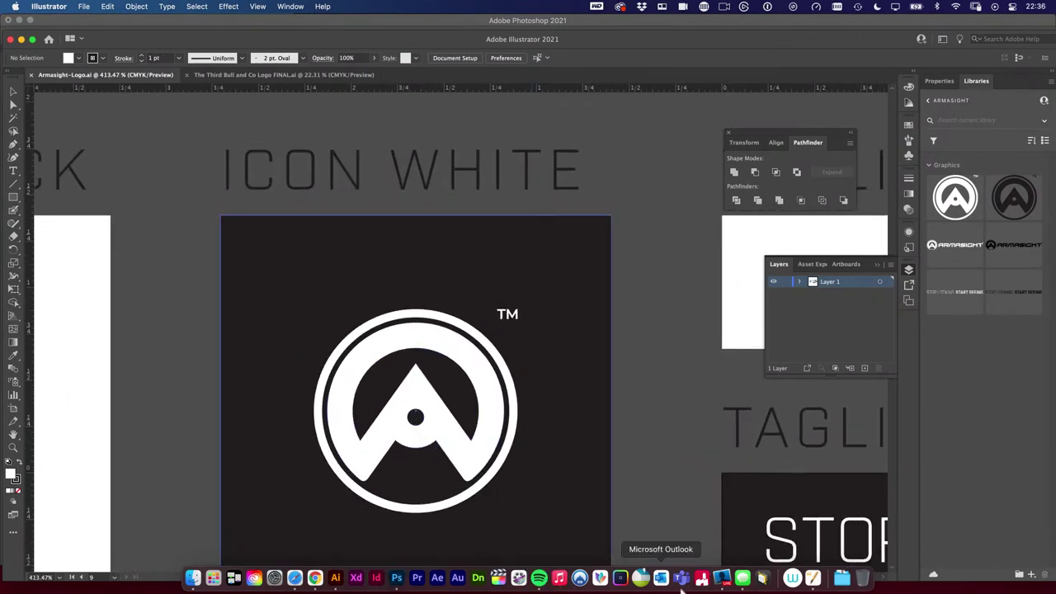
pyautogui.click(842, 577)
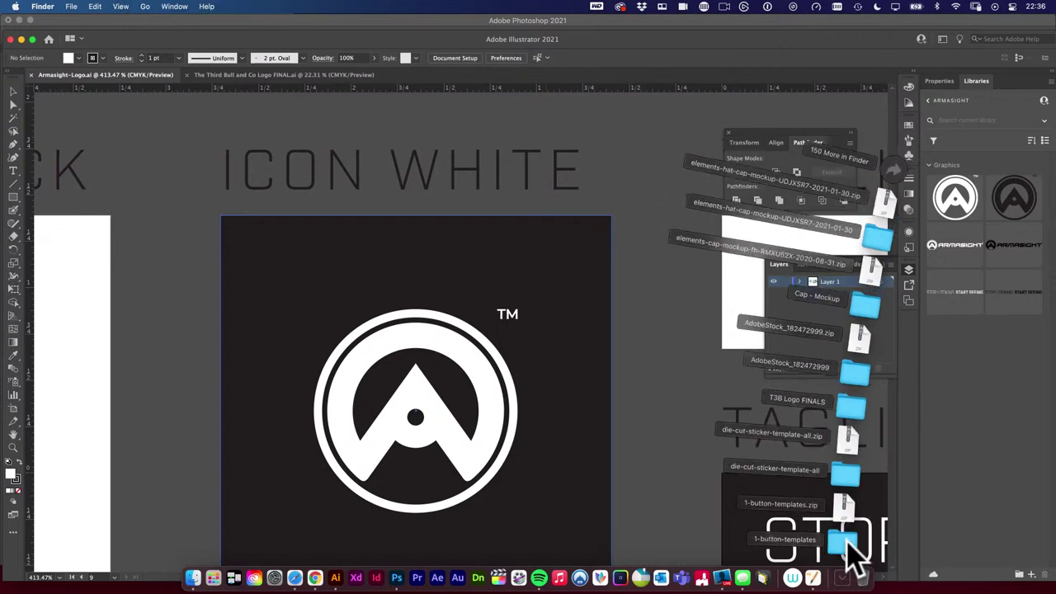
# Open 1-button-template.ai from the 1-button-templates folder and continue past the CMYK profile warning.
pyautogui.click(845, 542)
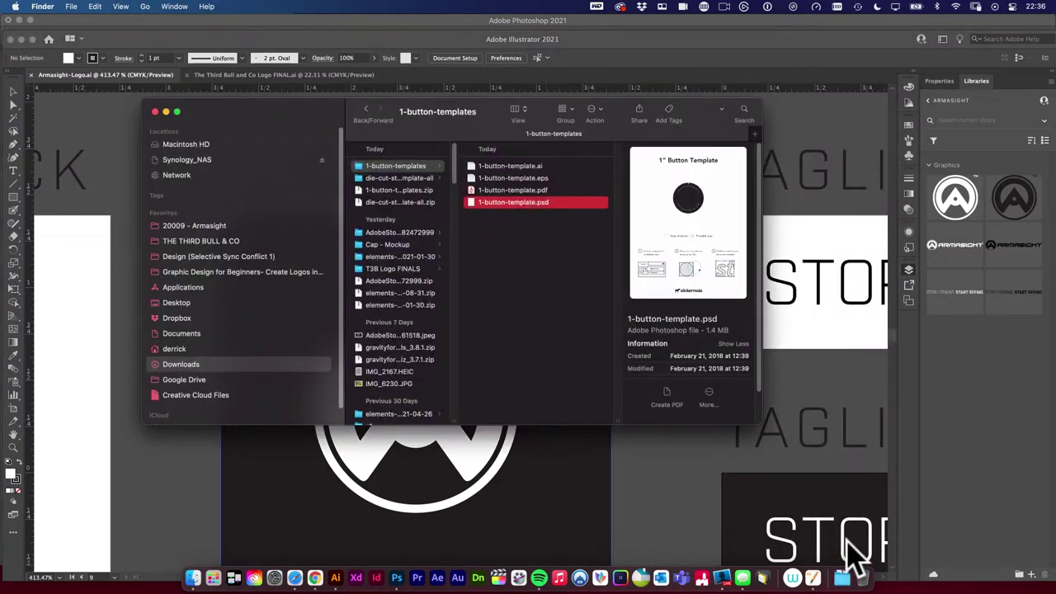
pyautogui.doubleClick(532, 169)
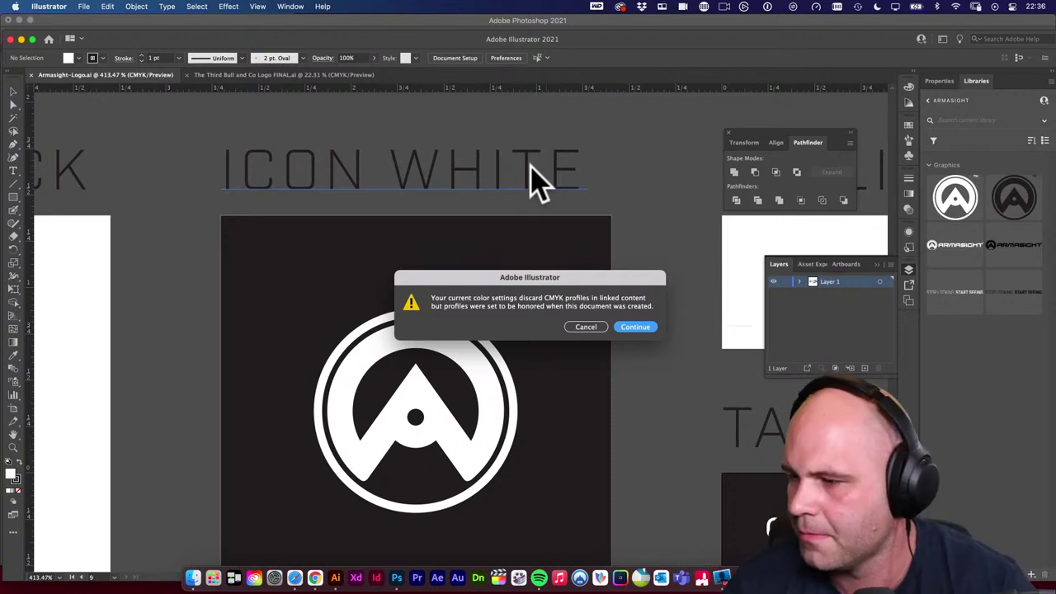
pyautogui.moveTo(546, 279); pyautogui.dragTo(452, 252)
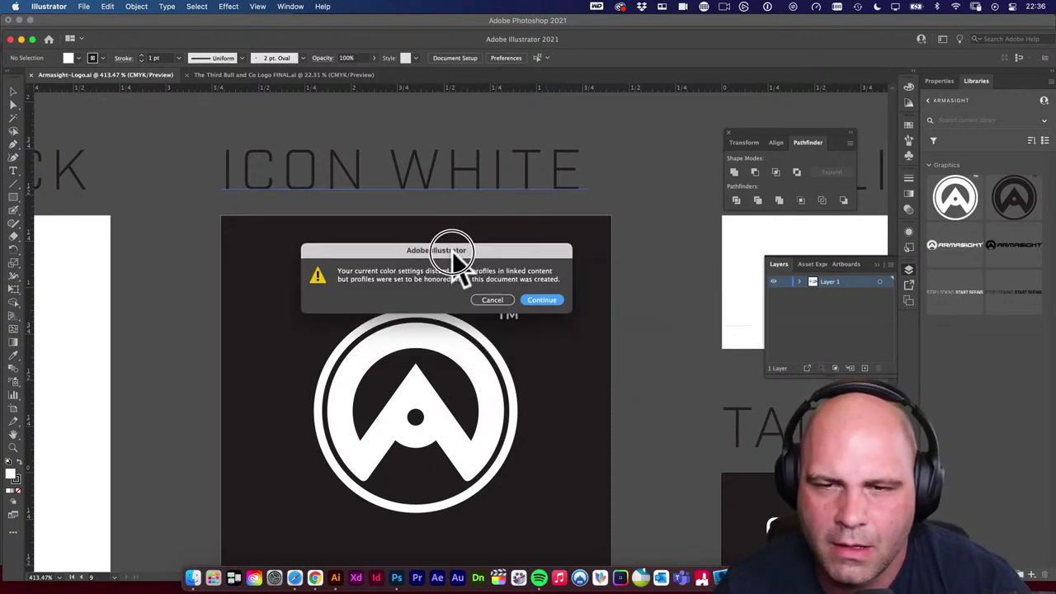
pyautogui.click(538, 302)
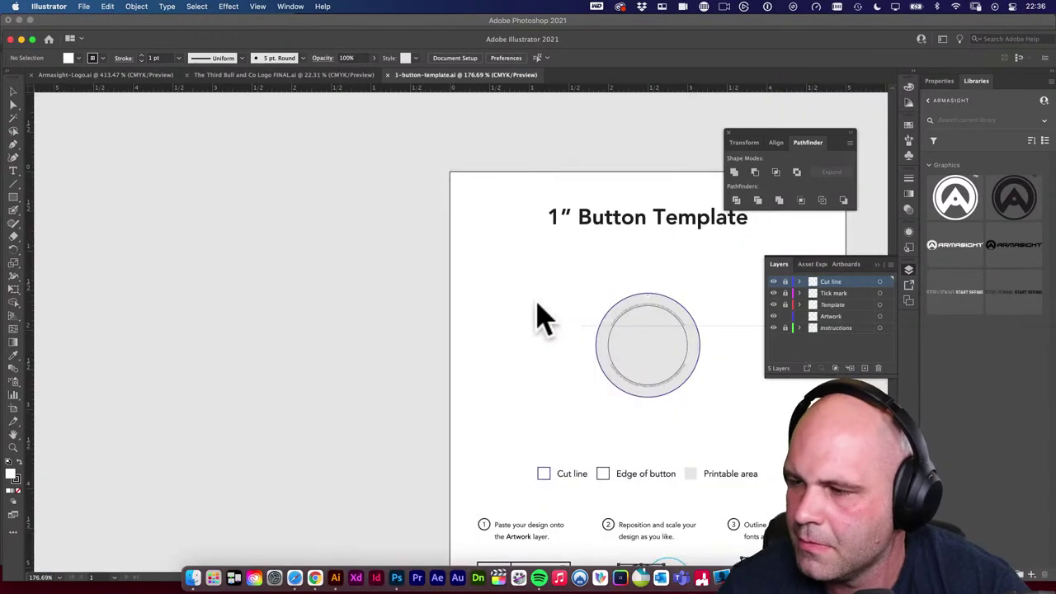
# Bring the whole 1" Button Template page into view and collapse the floating Layers panel.
pyautogui.hscroll(10, 402, 252)
pyautogui.scroll(-2, 403, 252)
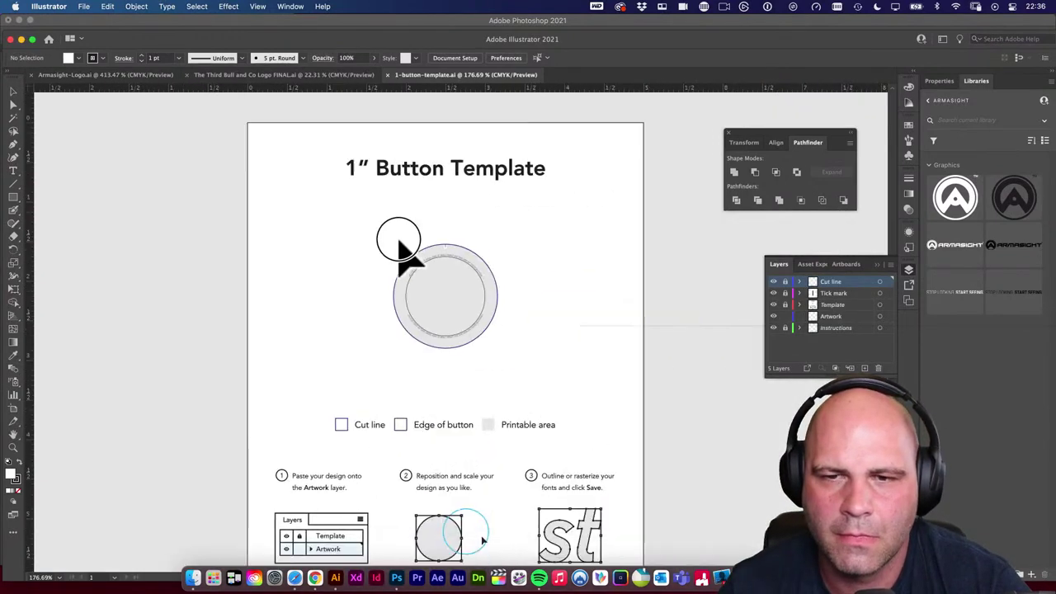
pyautogui.hscroll(2, 561, 314)
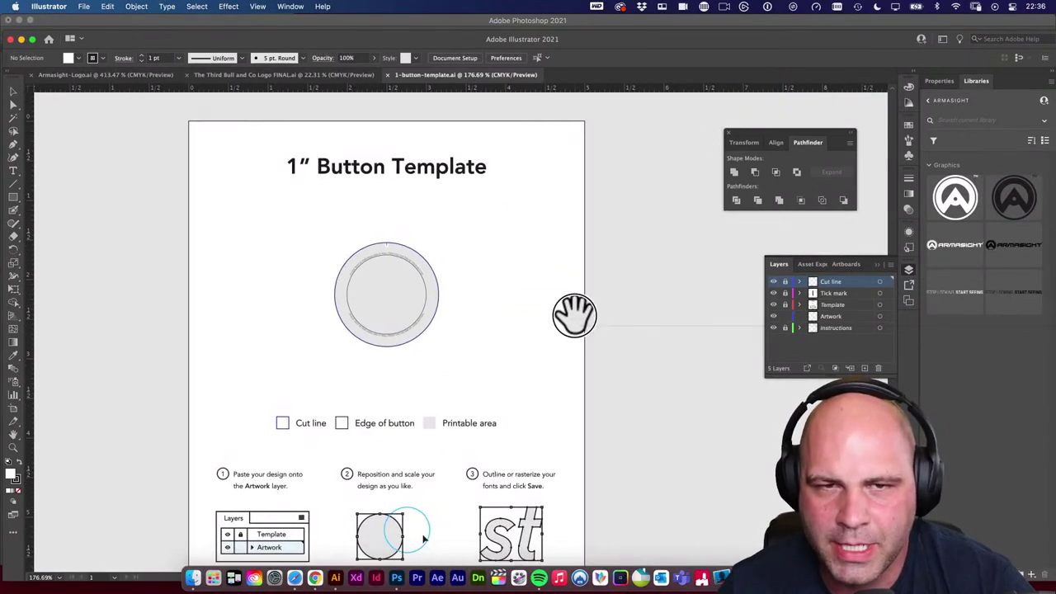
pyautogui.moveTo(534, 239); pyautogui.dragTo(529, 244)
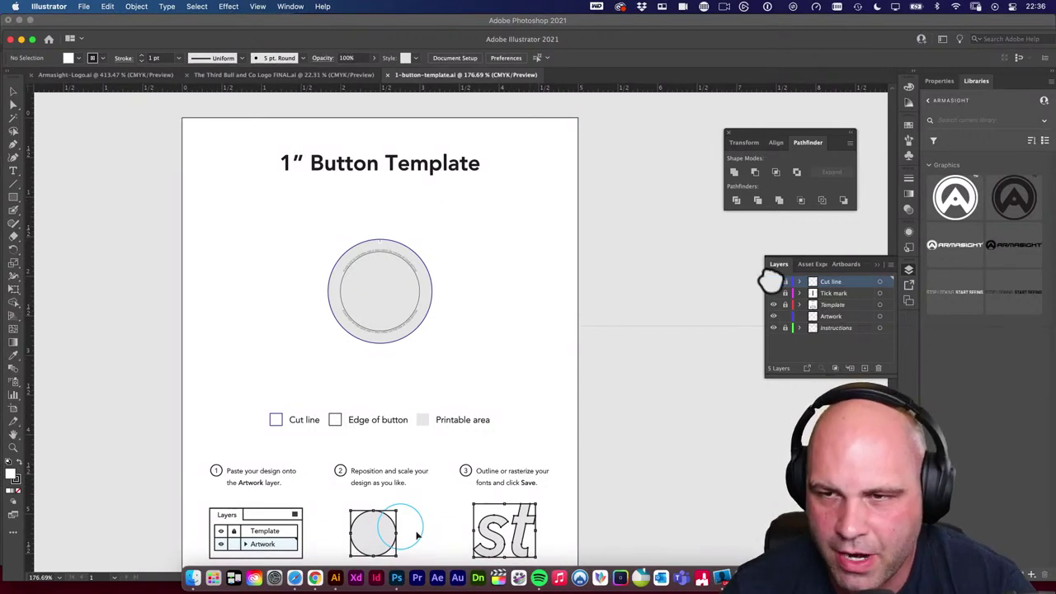
pyautogui.click(908, 270)
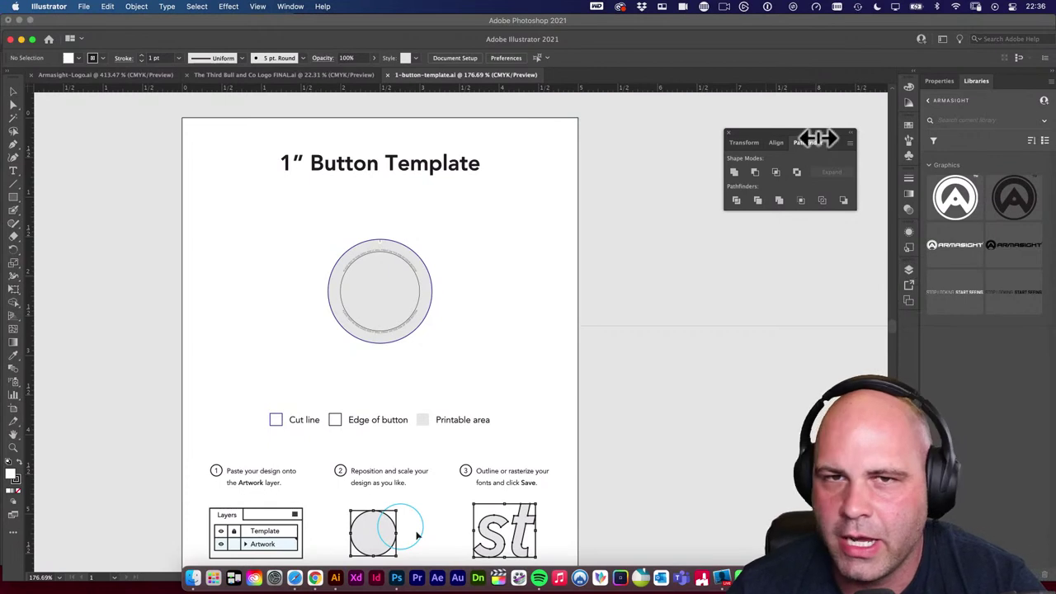
pyautogui.click(942, 40)
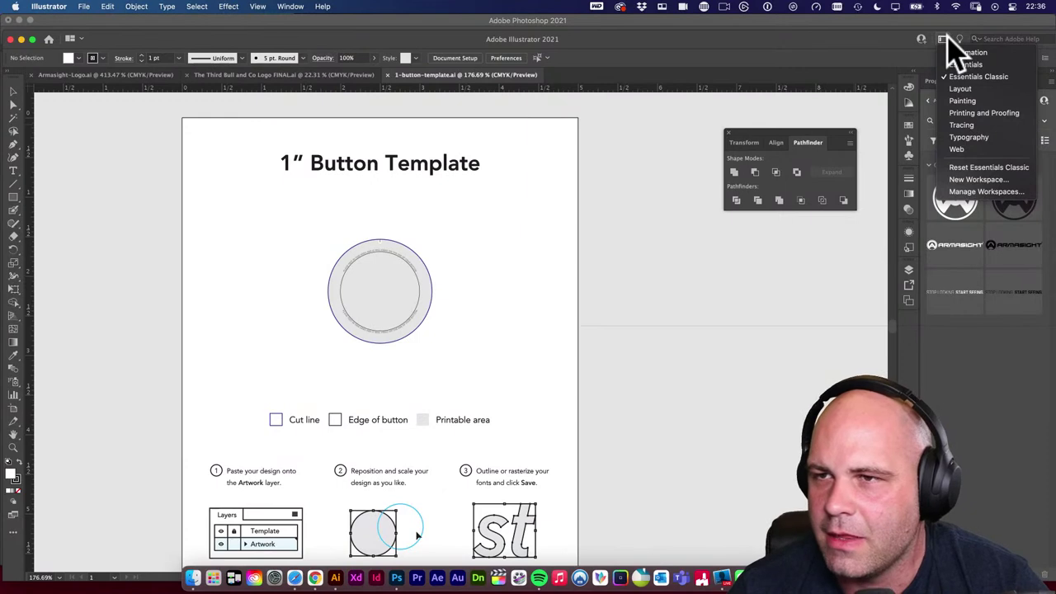
# Try the Painting workspace, then switch to Essentials Classic via Window > Workspace.
pyautogui.click(974, 103)
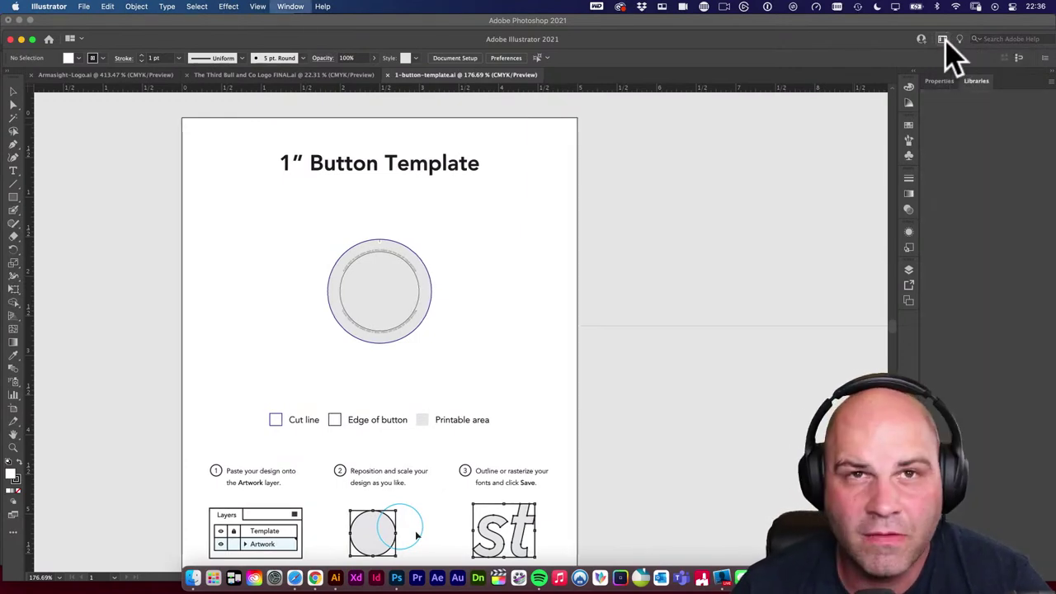
pyautogui.click(944, 40)
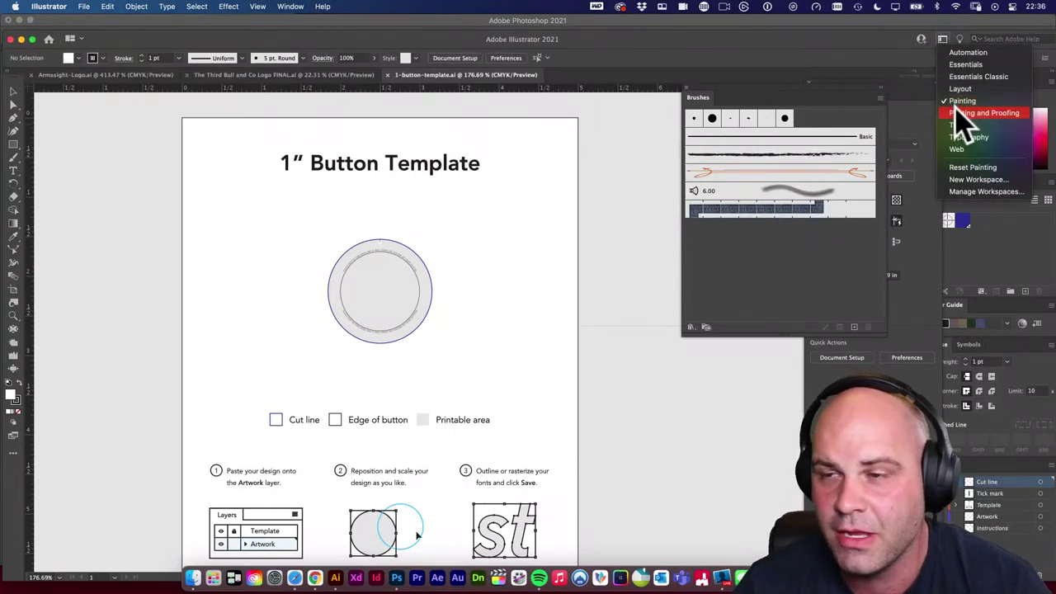
pyautogui.click(974, 138)
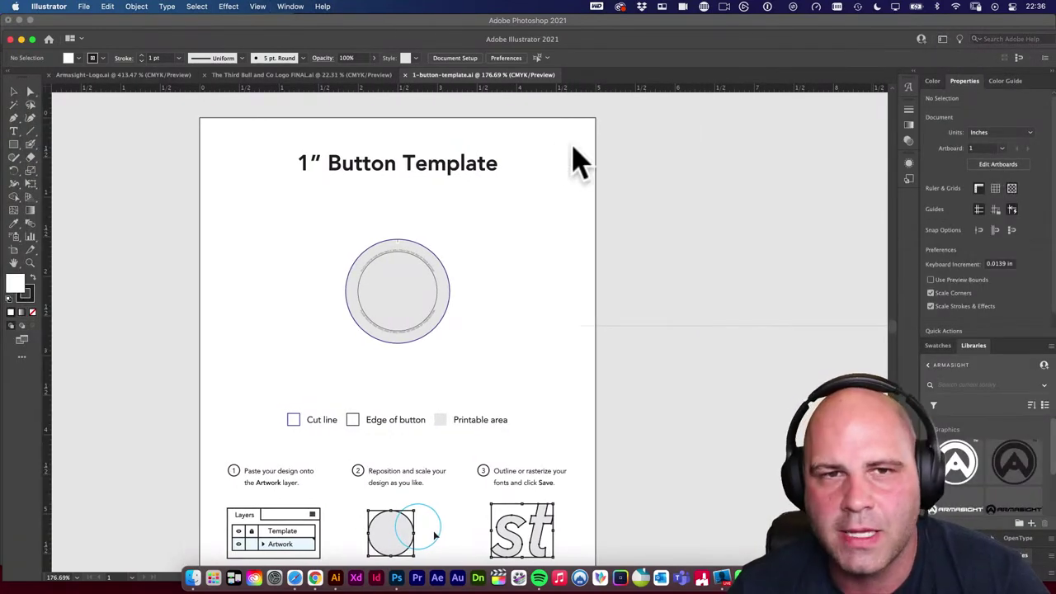
pyautogui.click(291, 7)
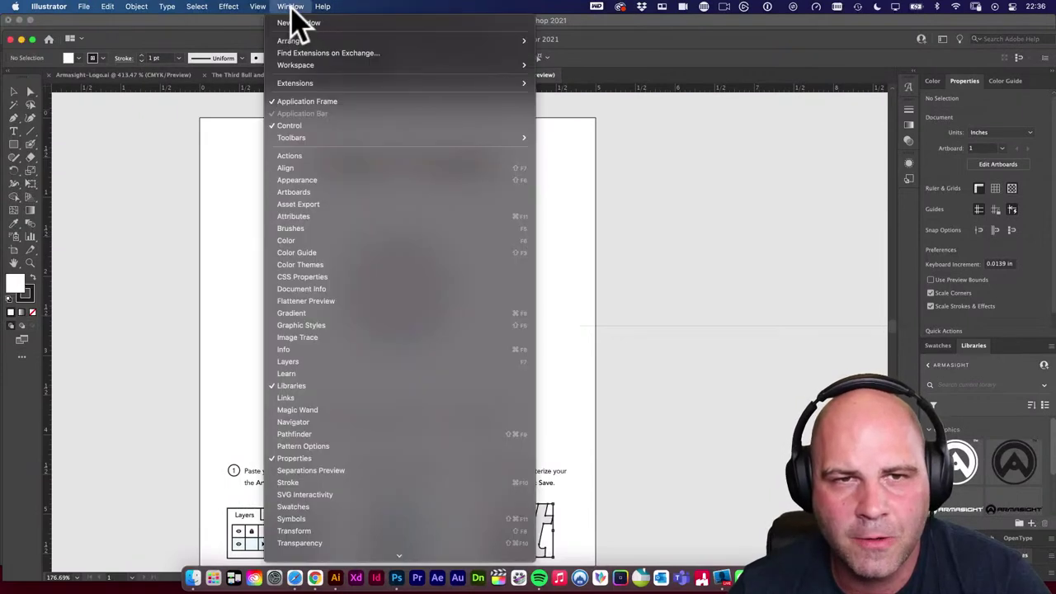
pyautogui.moveTo(298, 66)
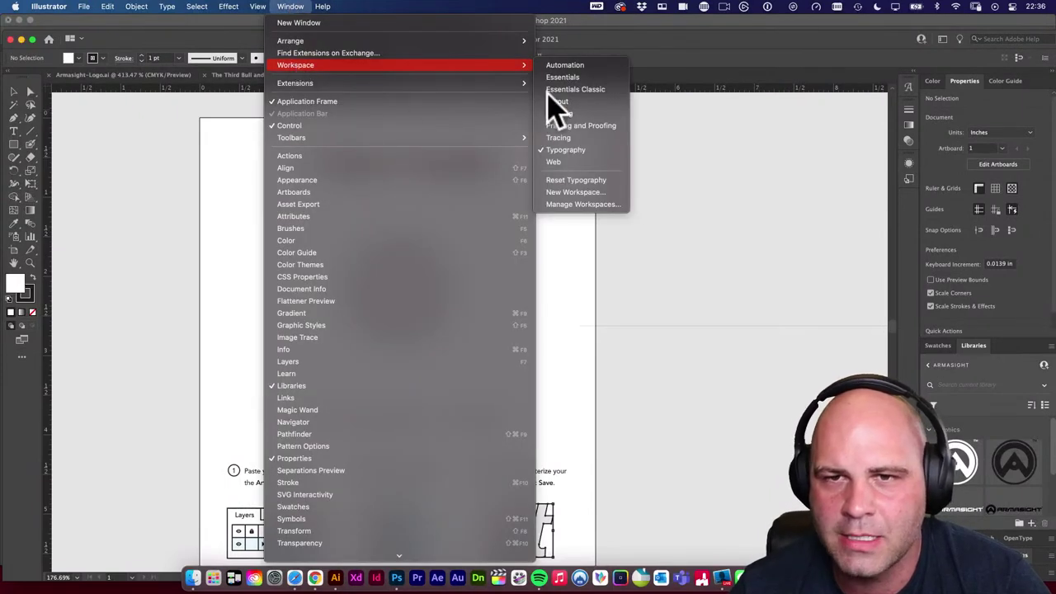
pyautogui.click(600, 91)
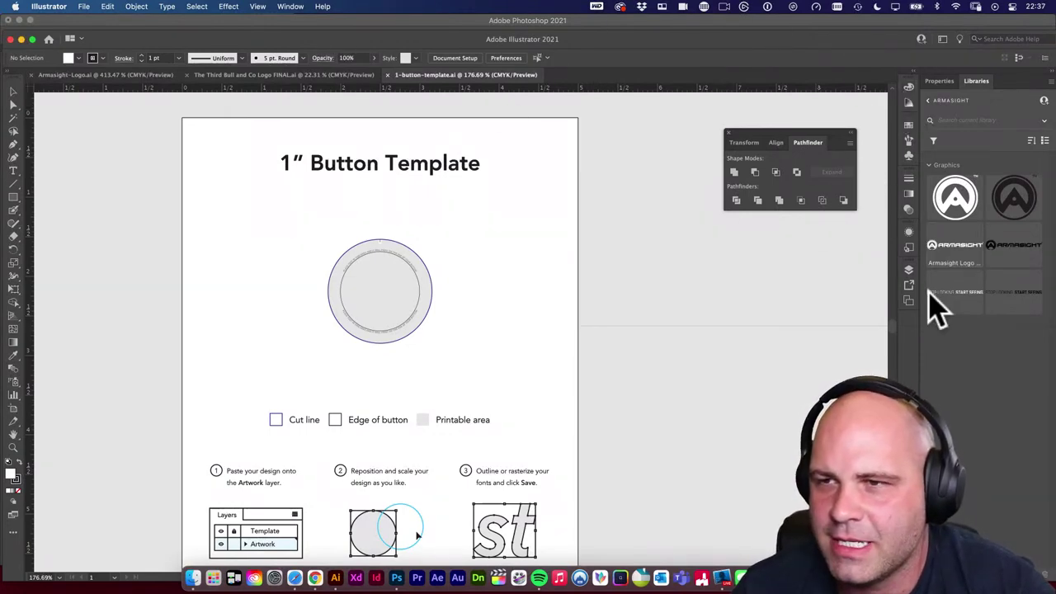
# Reset the Essentials Classic workspace to its default panel layout.
pyautogui.click(297, 6)
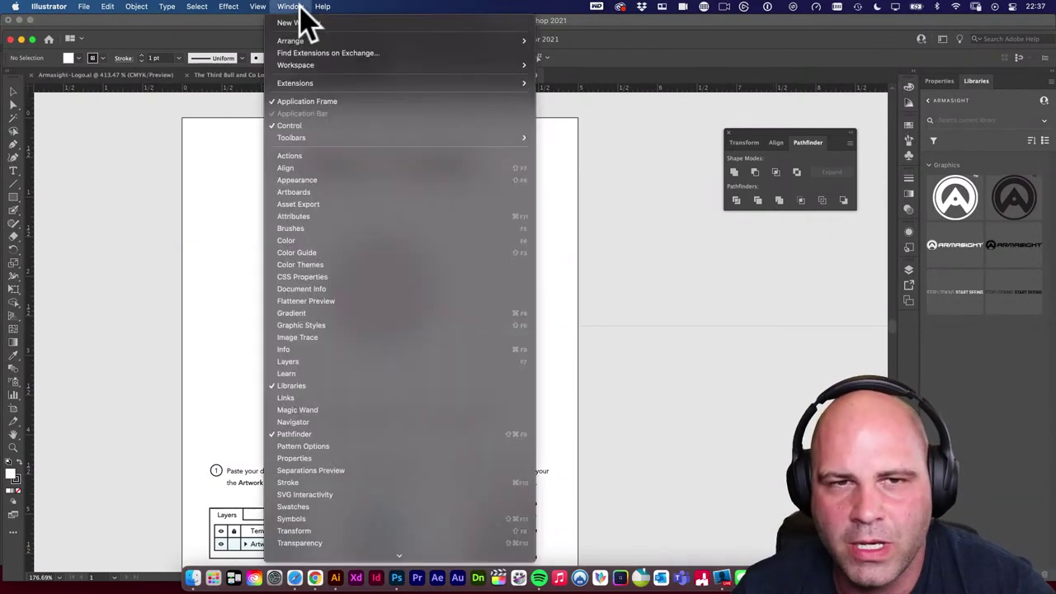
pyautogui.moveTo(302, 66)
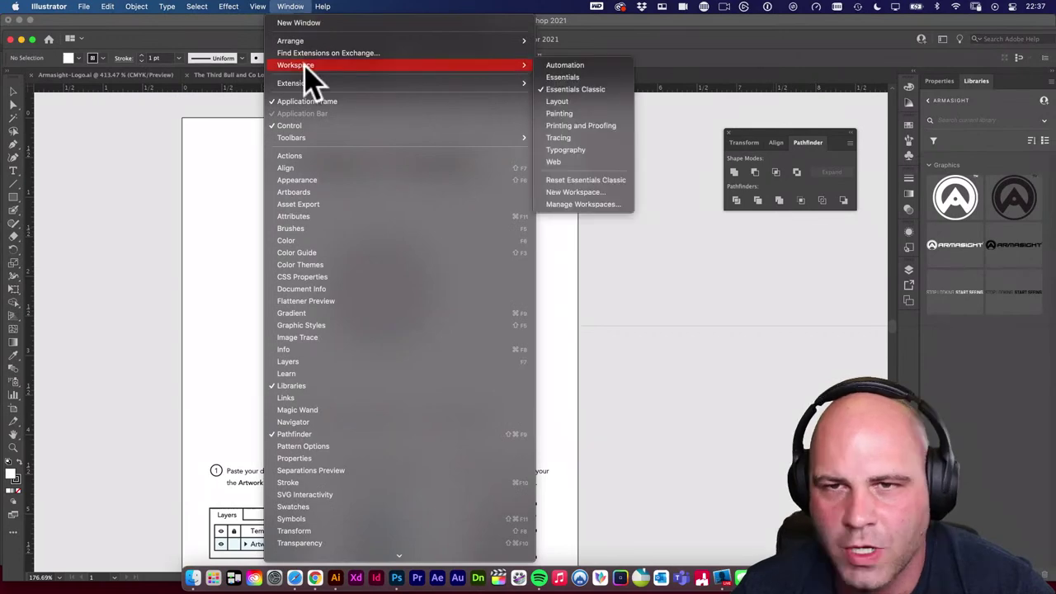
pyautogui.click(588, 180)
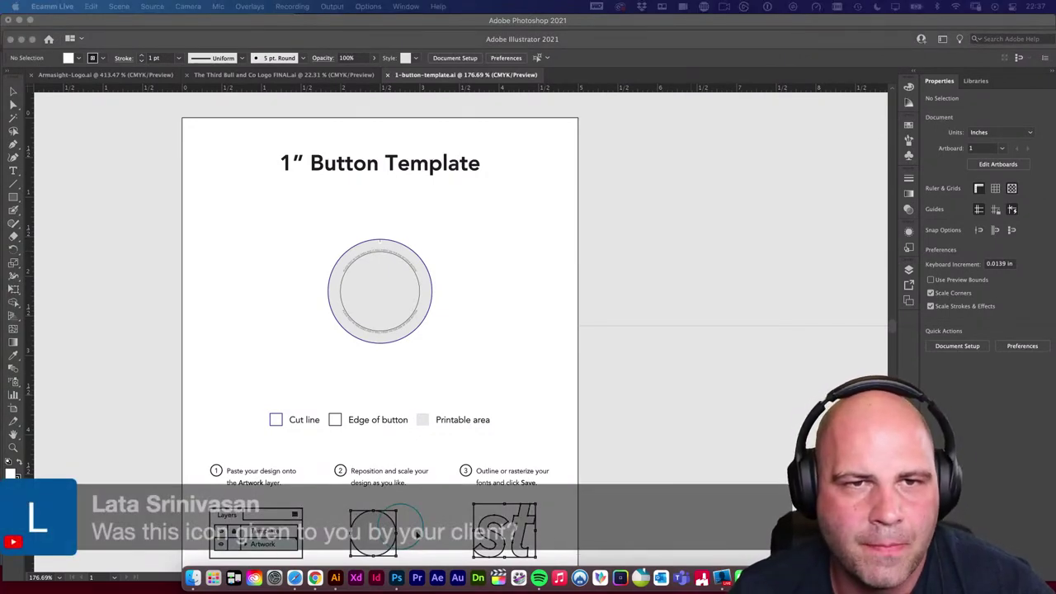
# Switch to the Third Bull and Co Logo FINAL document and zoom and pan across its logo artboards.
pyautogui.click(225, 75)
pyautogui.click(504, 202)
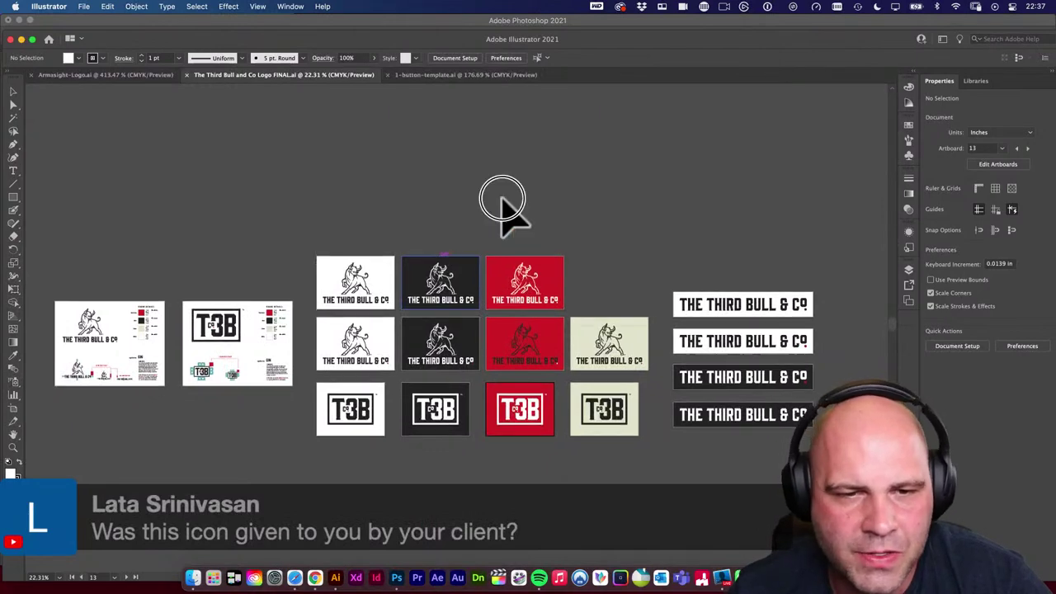
pyautogui.scroll(-1, 495, 215)
pyautogui.hscroll(-1, 495, 215)
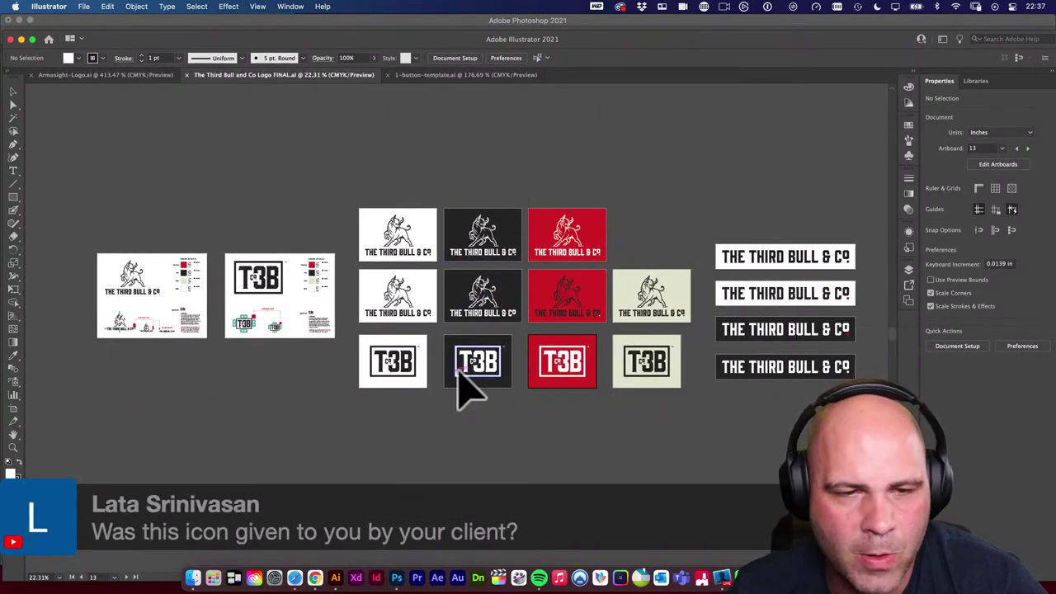
pyautogui.moveTo(145, 285); pyautogui.dragTo(151, 354)
pyautogui.press('v')
pyautogui.click(507, 310)
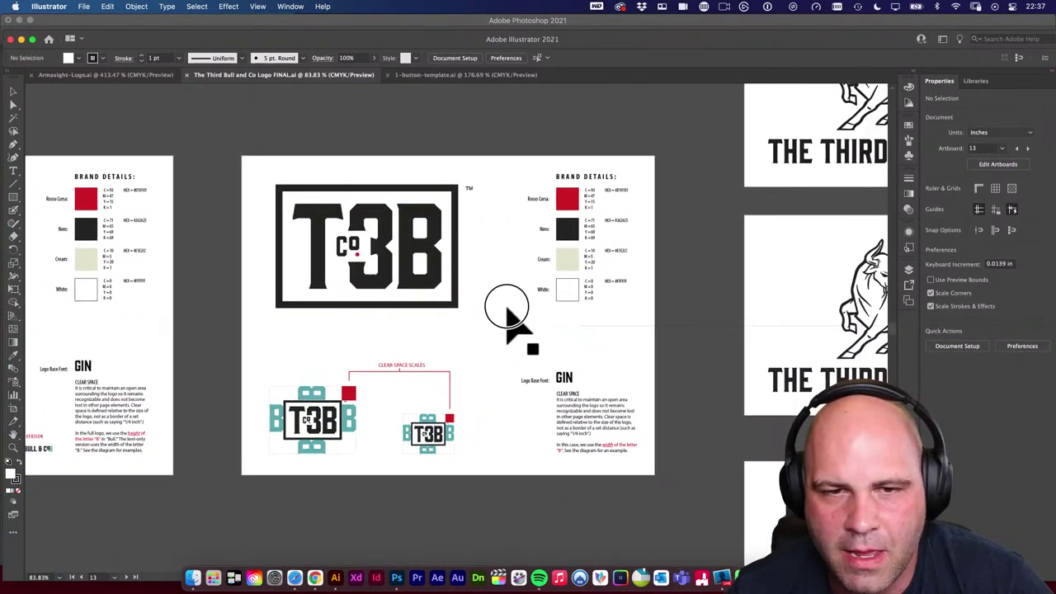
pyautogui.moveTo(539, 358); pyautogui.dragTo(193, 401)
pyautogui.moveTo(462, 307); pyautogui.dragTo(440, 278)
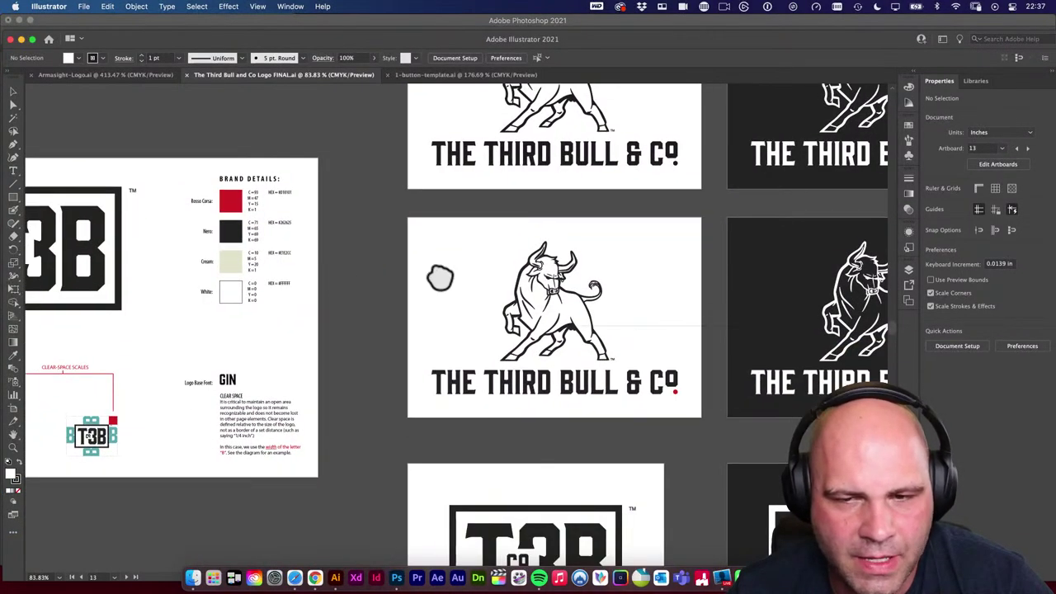
pyautogui.hscroll(10, 439, 278)
pyautogui.scroll(-3, 307, 283)
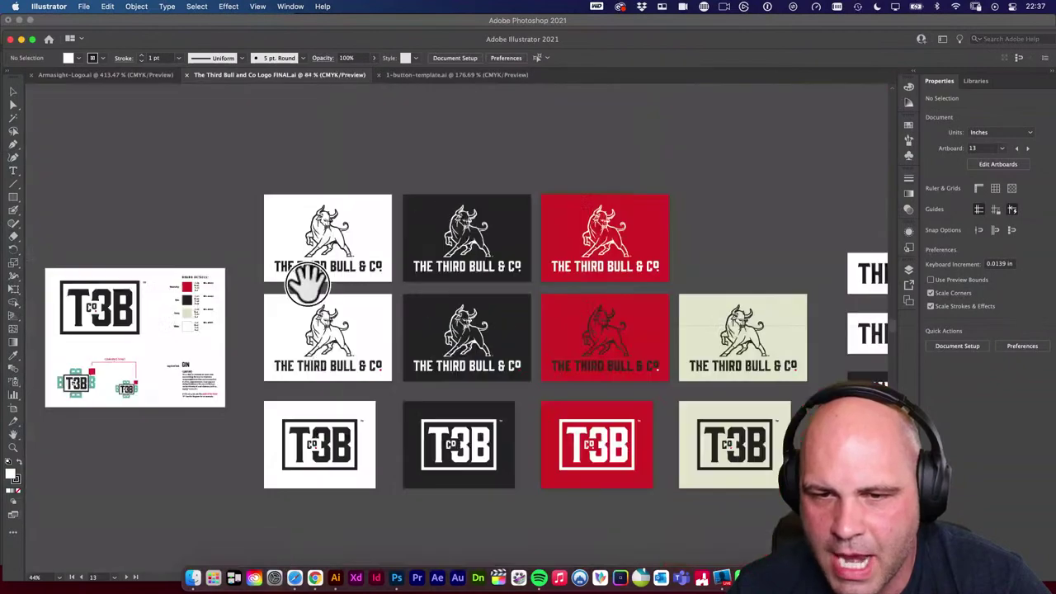
# Return to Armasight-Logo.ai and pan to show the Details artboard beside the vertical, horizontal and icon logos.
pyautogui.click(137, 75)
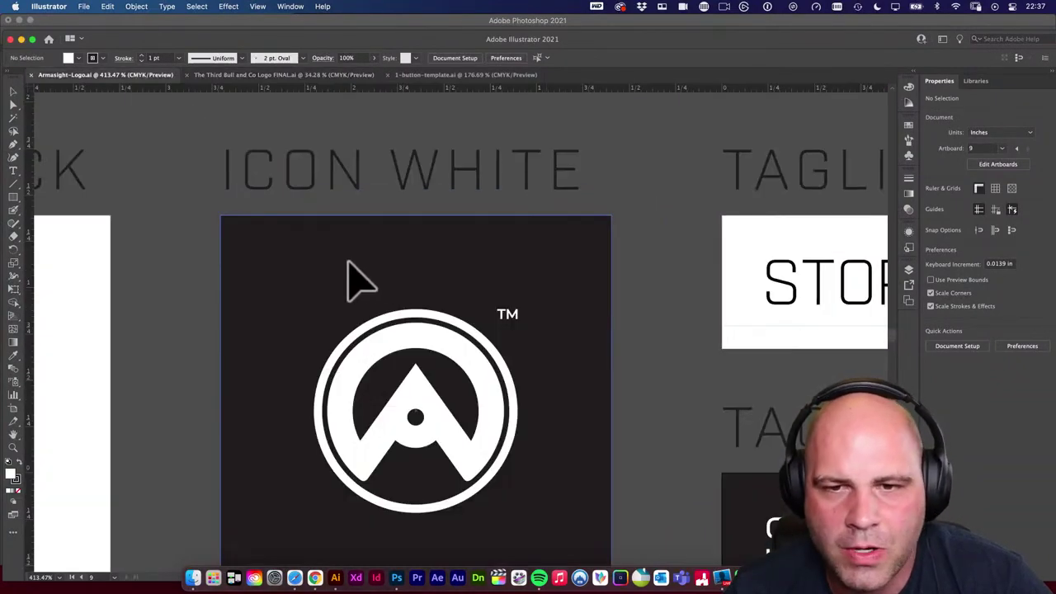
pyautogui.scroll(-8, 570, 353)
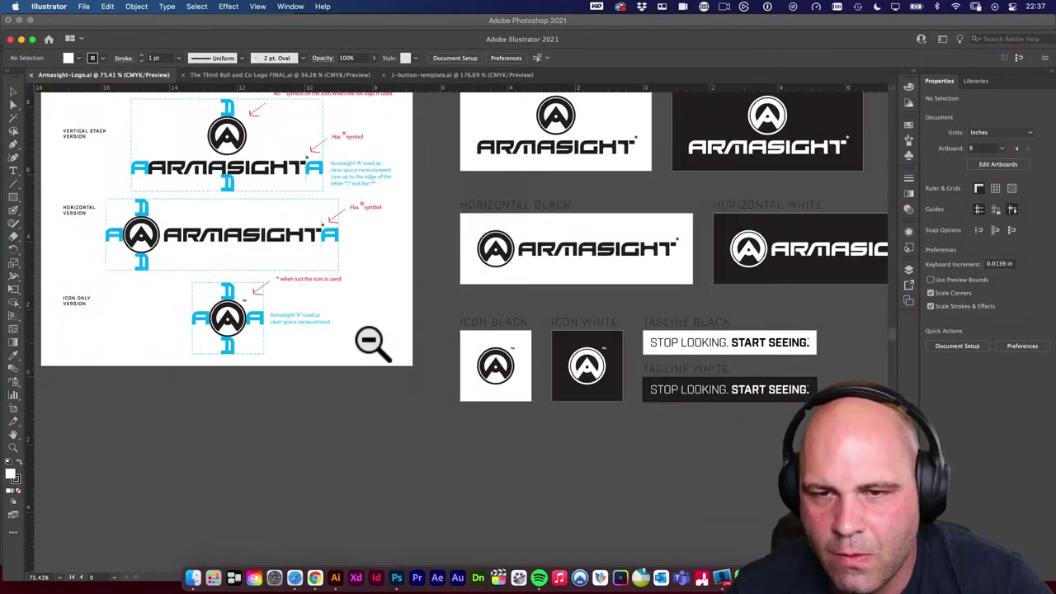
pyautogui.hscroll(5, 518, 278)
pyautogui.scroll(2, 518, 277)
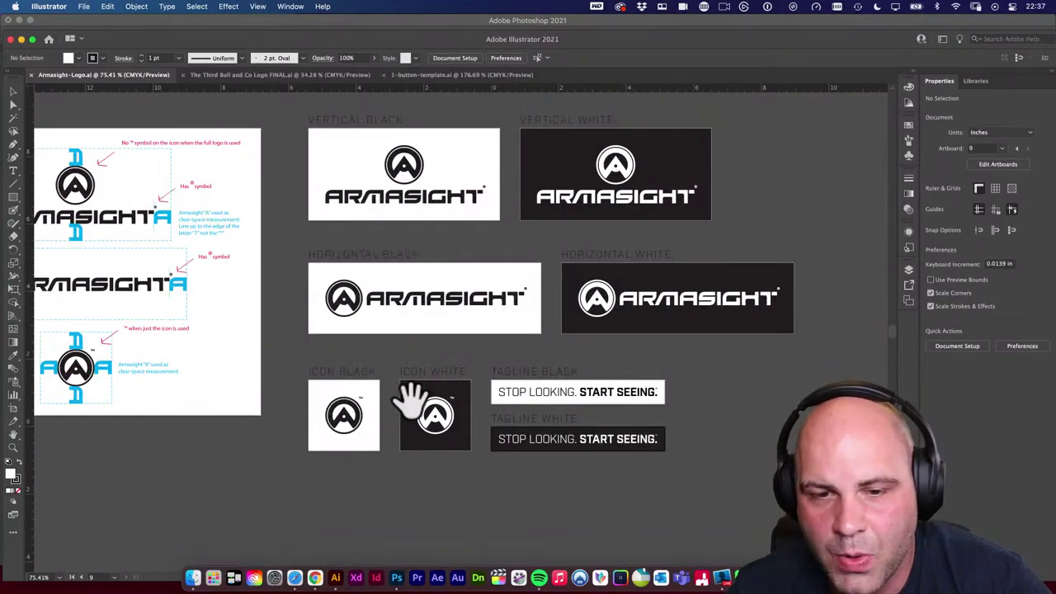
pyautogui.scroll(3, 410, 402)
pyautogui.scroll(-2, 502, 436)
pyautogui.scroll(3, 448, 415)
pyautogui.scroll(-5, 597, 405)
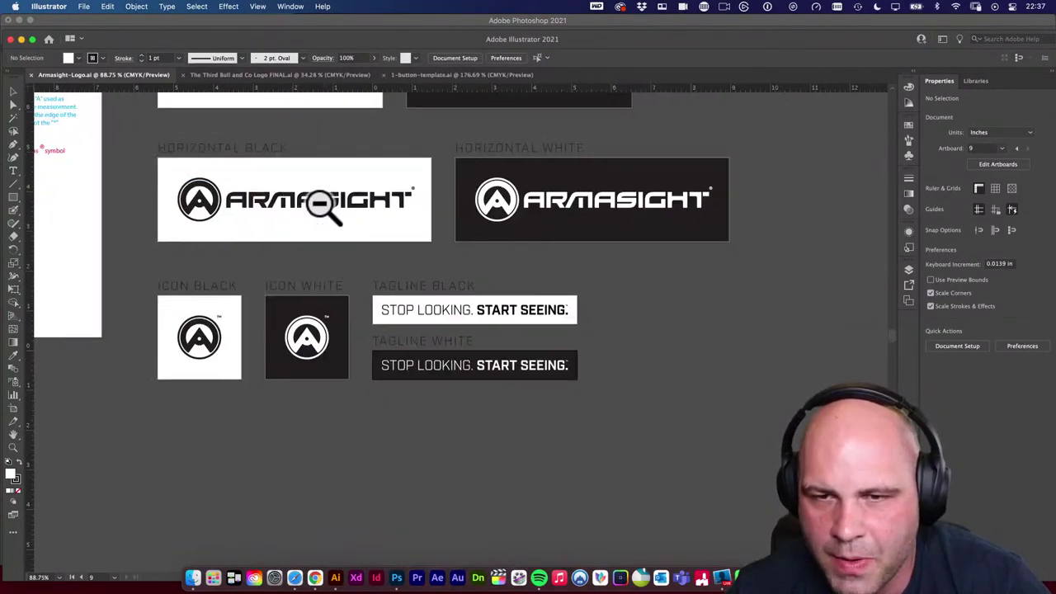
pyautogui.moveTo(372, 170); pyautogui.dragTo(572, 294)
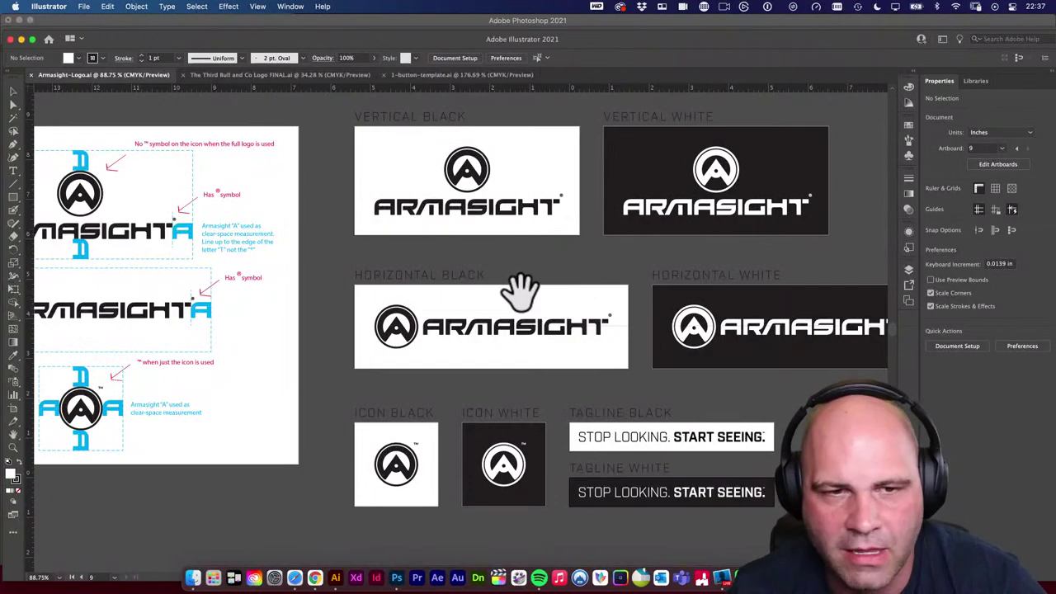
pyautogui.scroll(4, 400, 271)
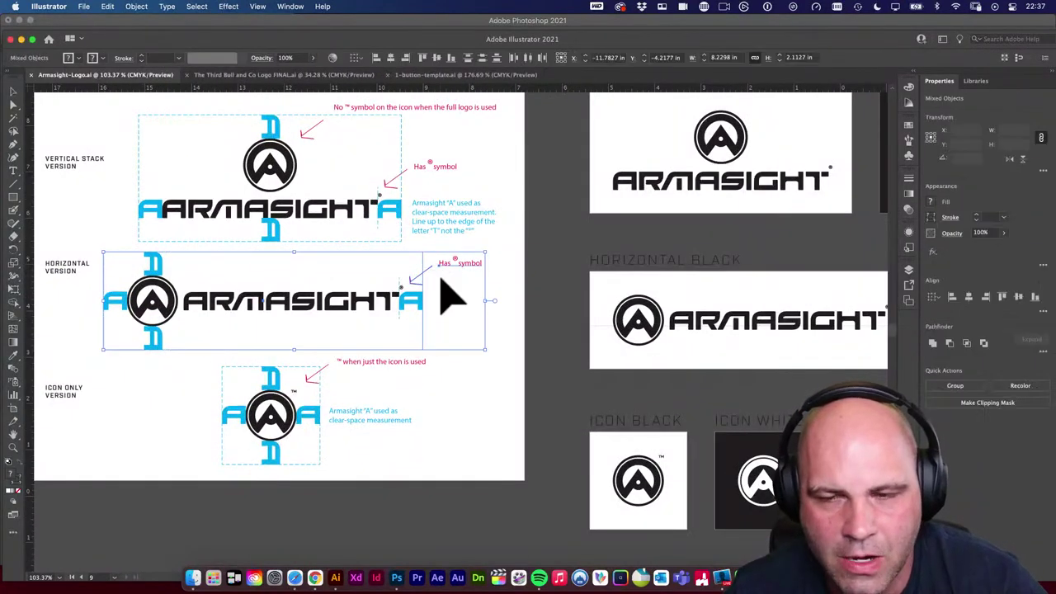
pyautogui.scroll(-3, 543, 331)
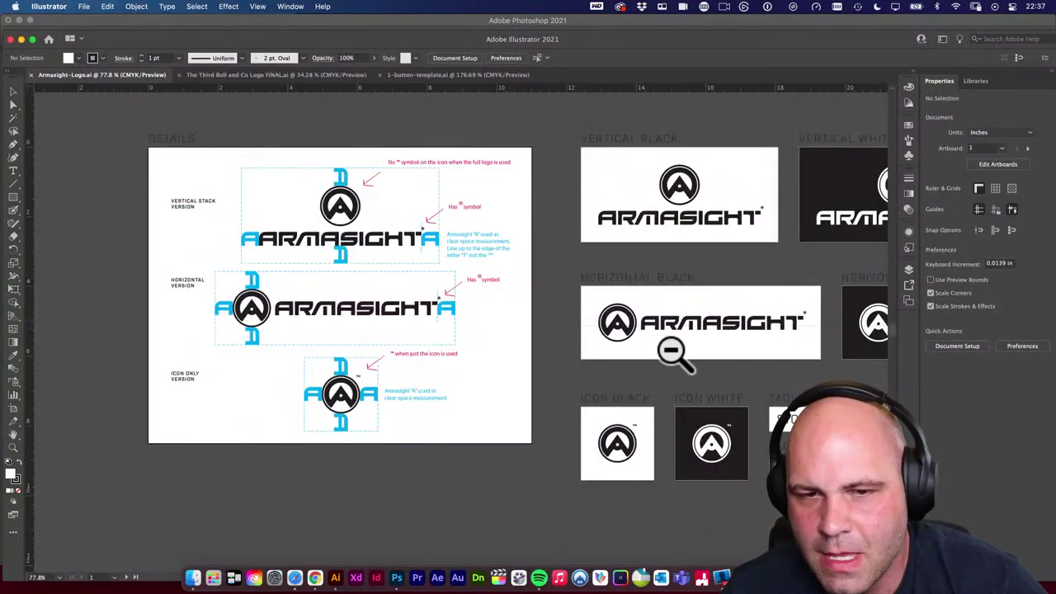
pyautogui.scroll(-2, 669, 349)
pyautogui.hscroll(2, 462, 356)
pyautogui.scroll(-2, 651, 354)
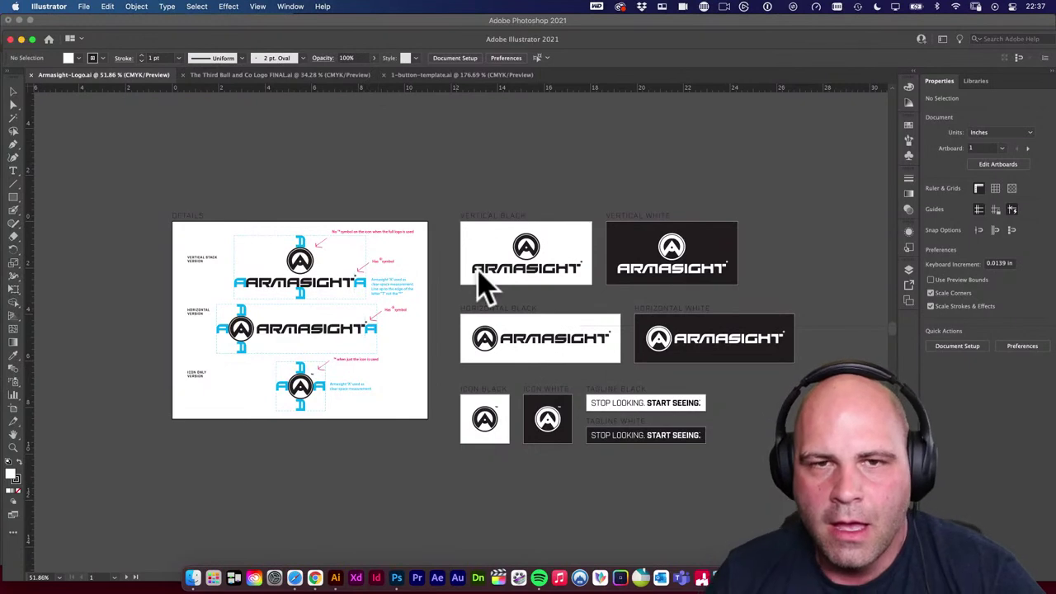
# Return to the 1" button template and create a Buttons folder inside 20009 - Armasight via Save As.
pyautogui.click(445, 74)
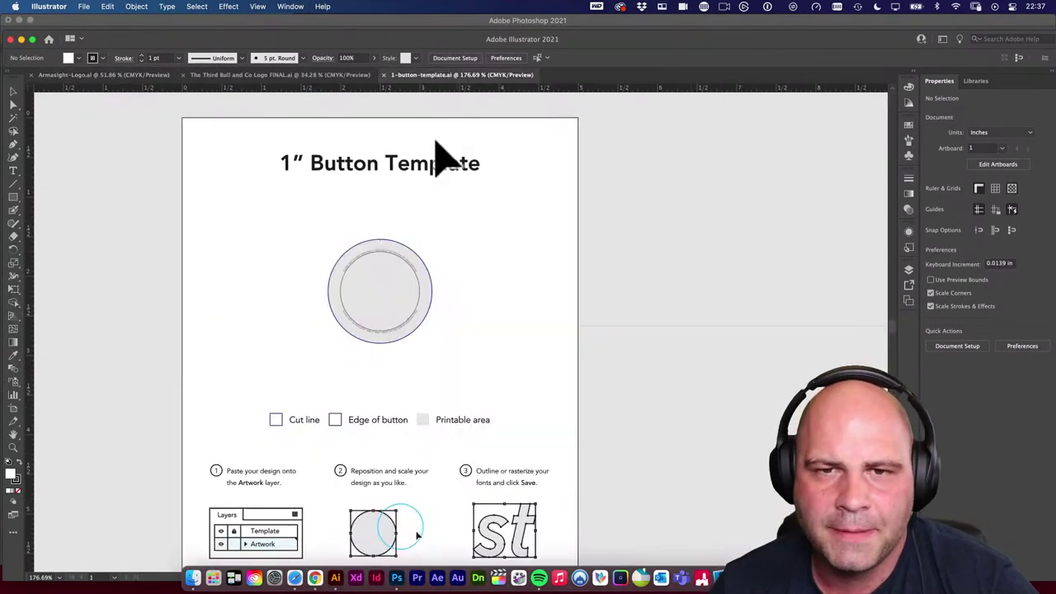
pyautogui.click(601, 272)
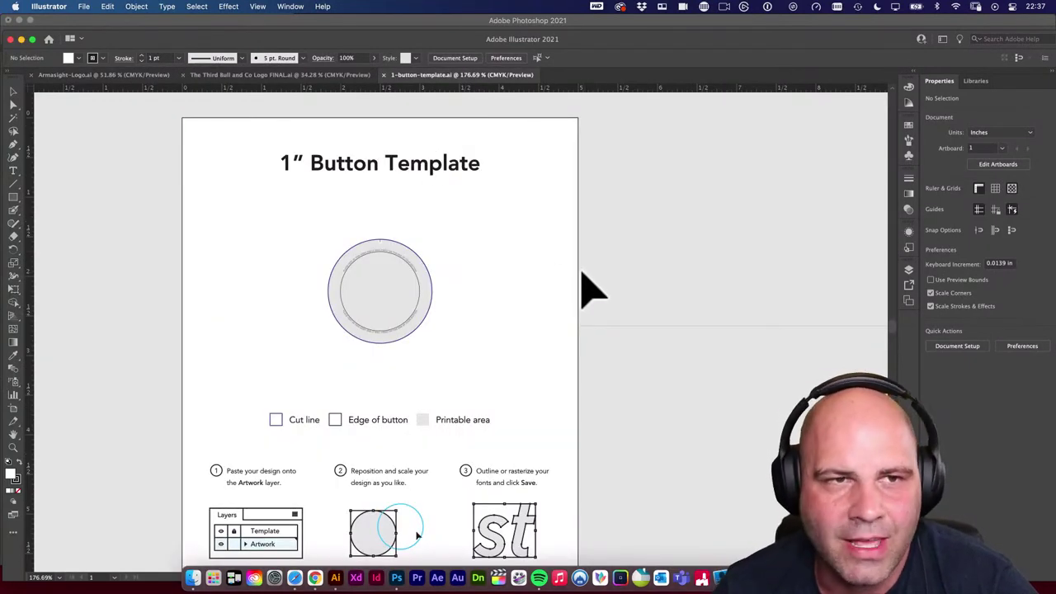
pyautogui.click(85, 7)
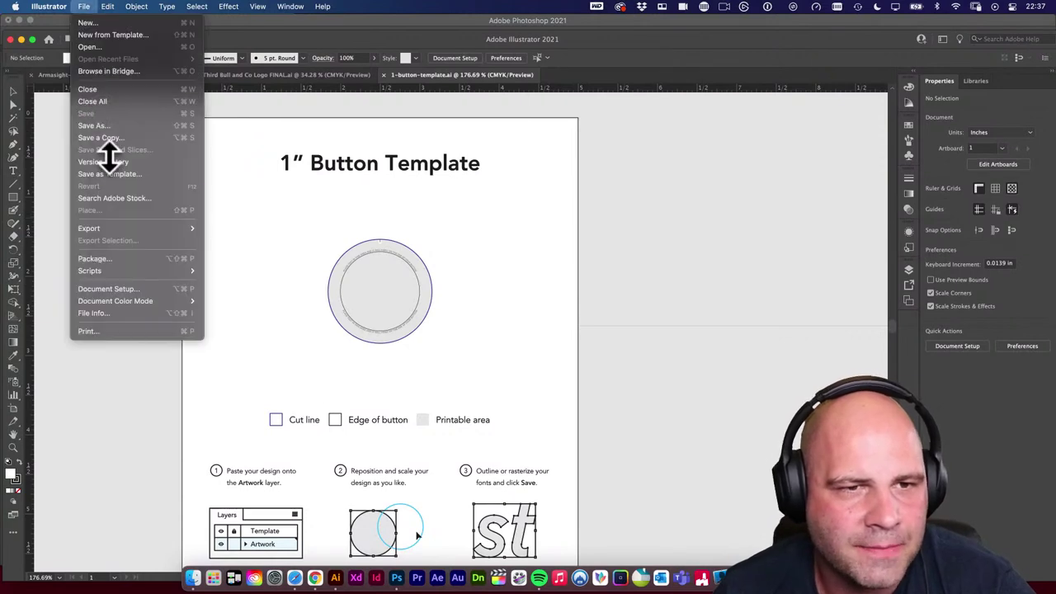
pyautogui.click(121, 129)
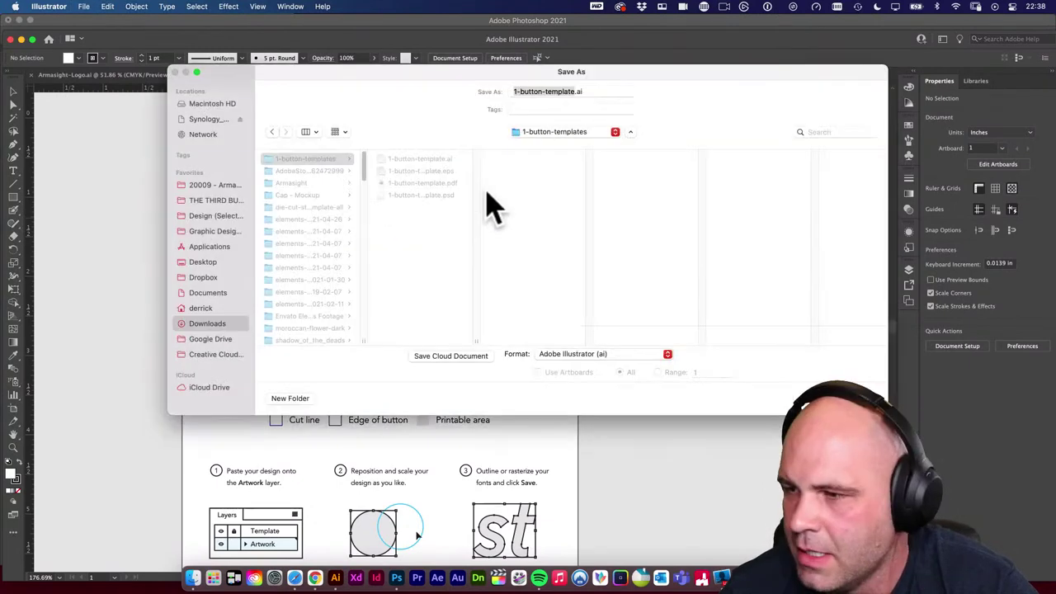
pyautogui.click(230, 186)
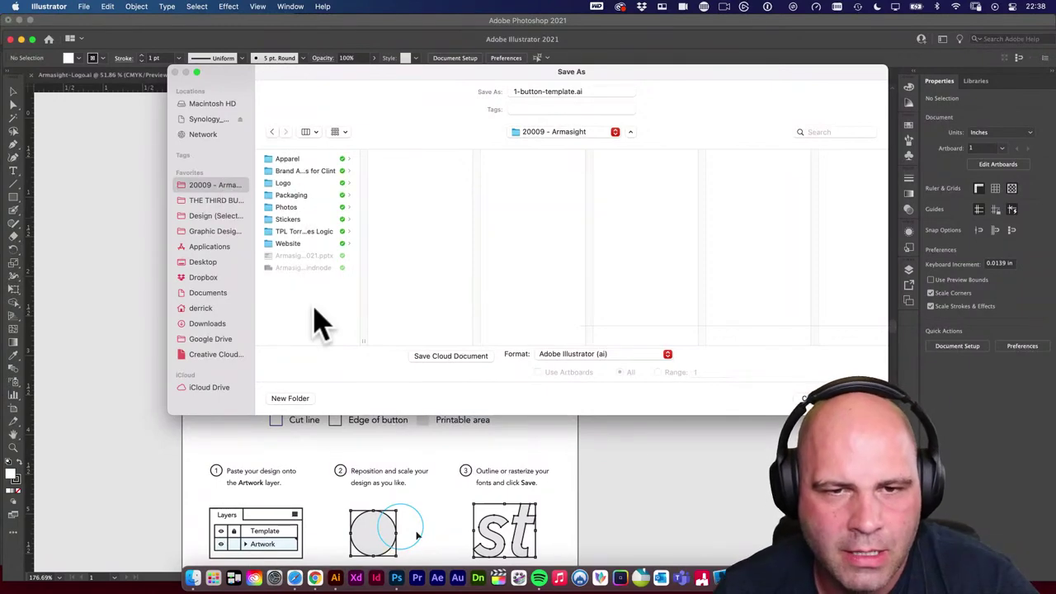
pyautogui.click(310, 401)
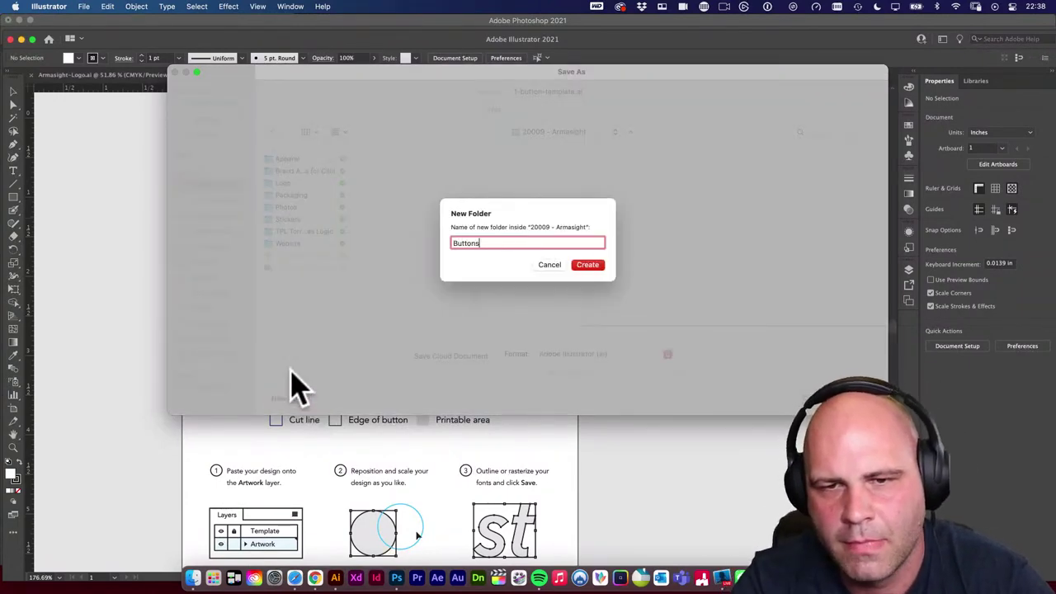
pyautogui.write('Buttons')
pyautogui.press('Return')
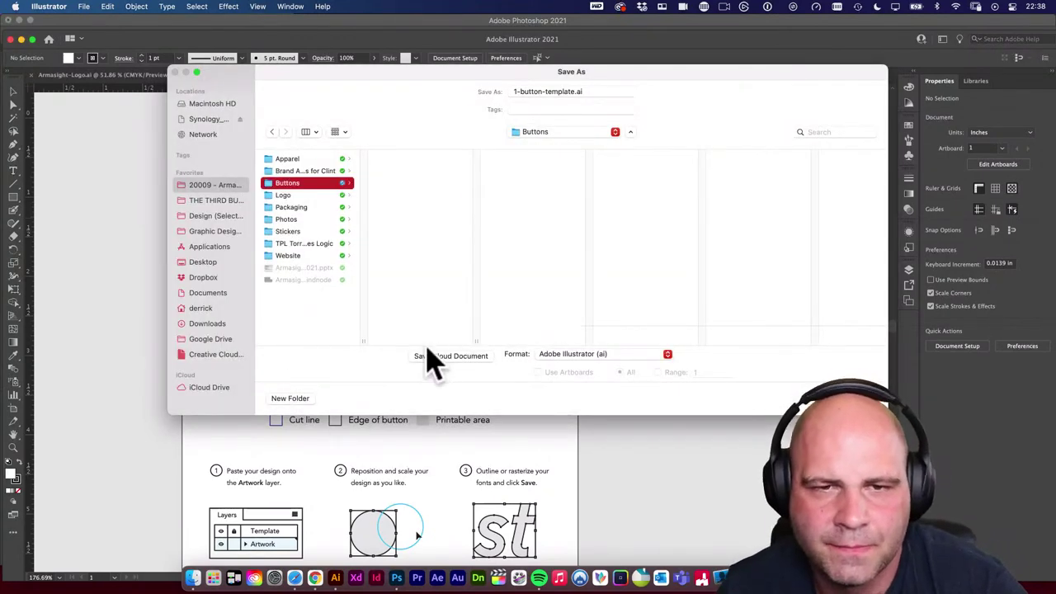
# Save the template there as Armasight-1-icon-button.ai, accepting the default Illustrator Options.
pyautogui.click(515, 91)
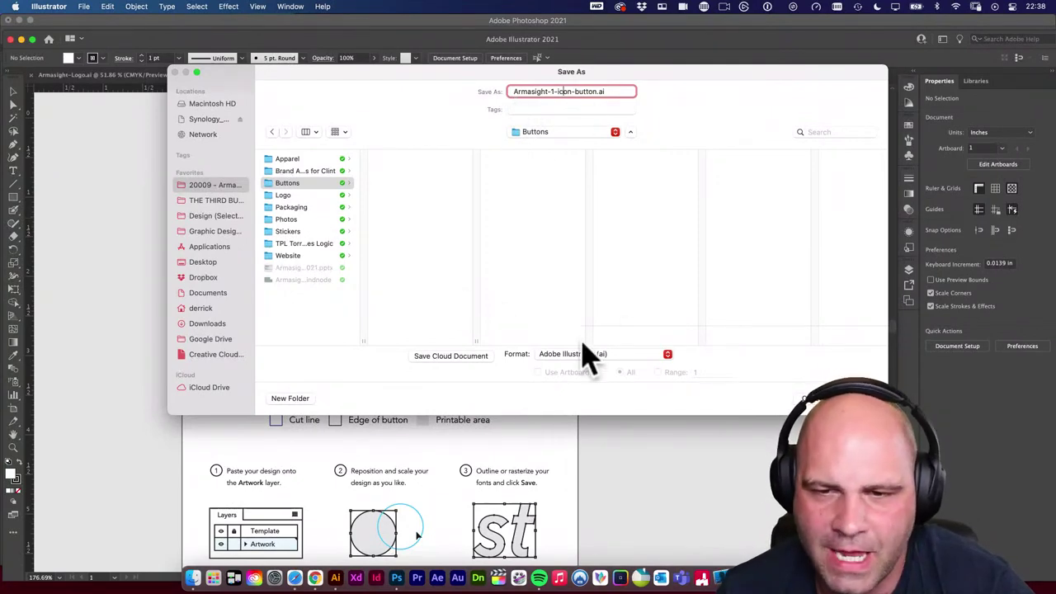
pyautogui.press('Return')
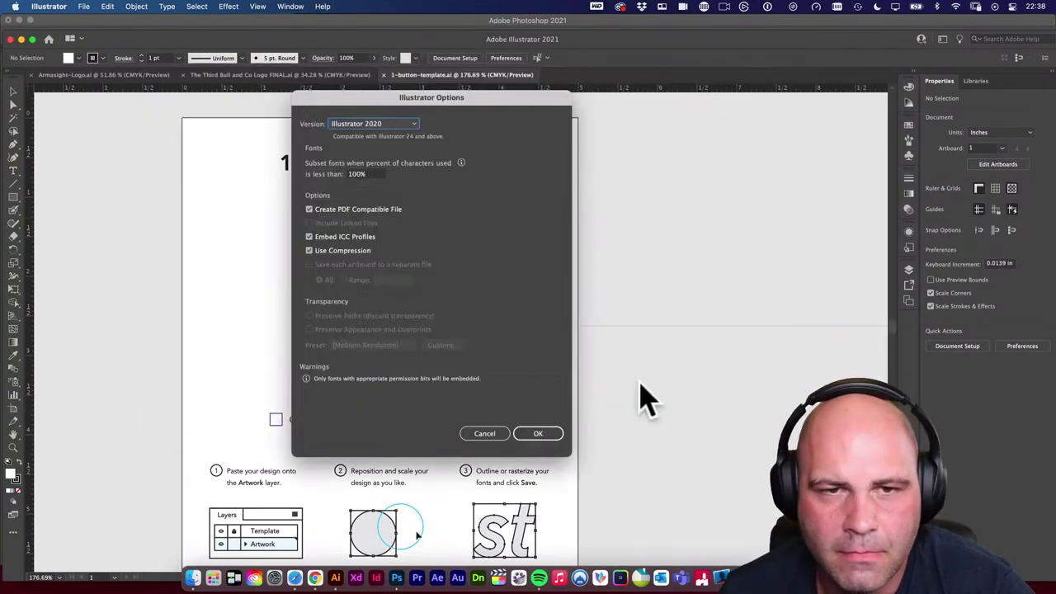
pyautogui.click(544, 435)
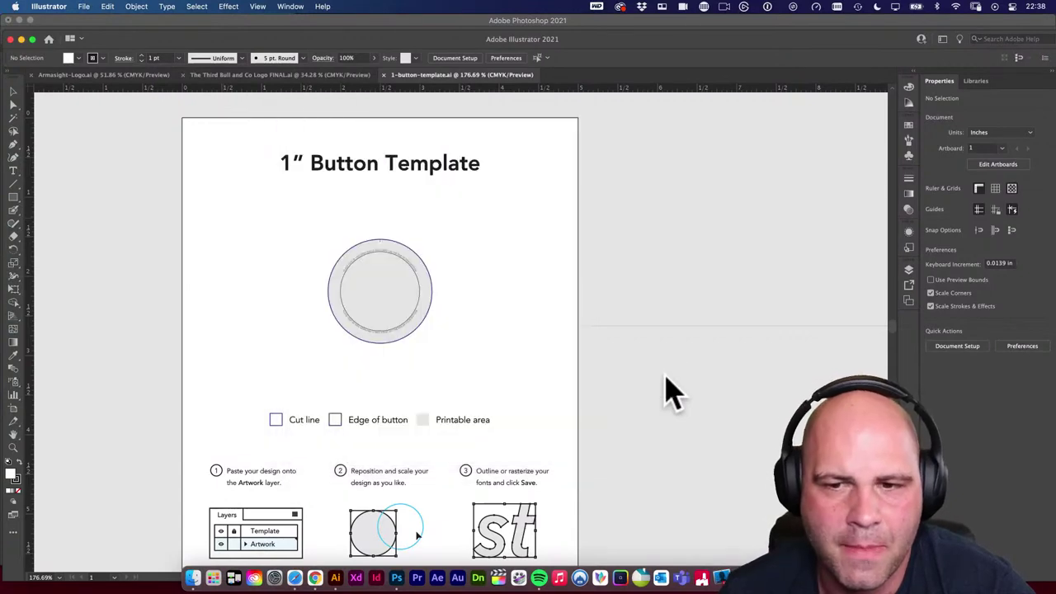
# Switch to Armasight-Logo.ai and zoom in on the ICON WHITE artboard.
pyautogui.click(132, 75)
pyautogui.scroll(-2, 486, 206)
pyautogui.hscroll(2, 487, 206)
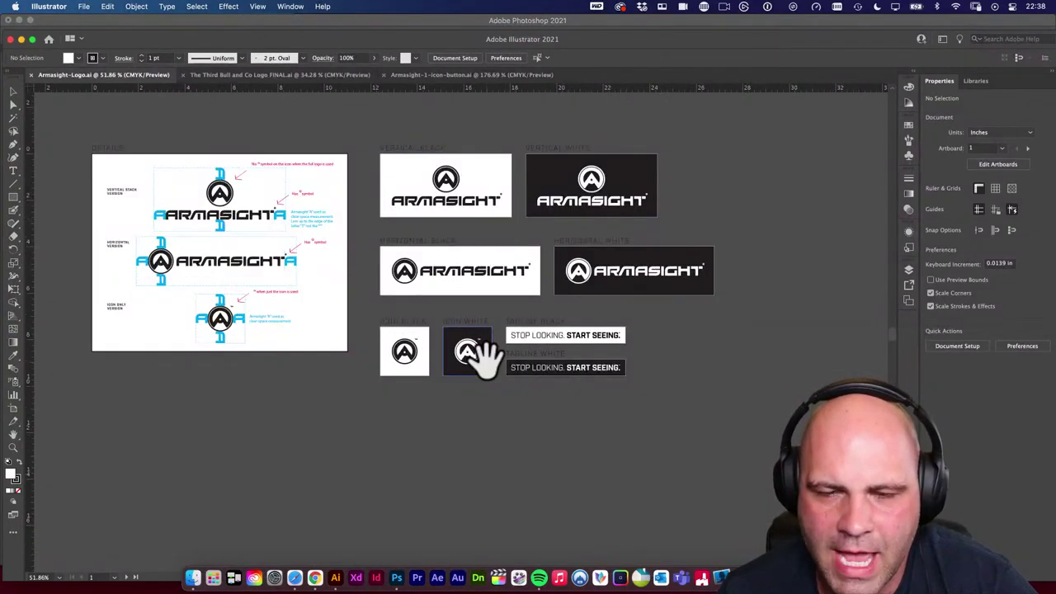
pyautogui.moveTo(516, 406); pyautogui.dragTo(668, 564)
pyautogui.moveTo(441, 388); pyautogui.dragTo(409, 379)
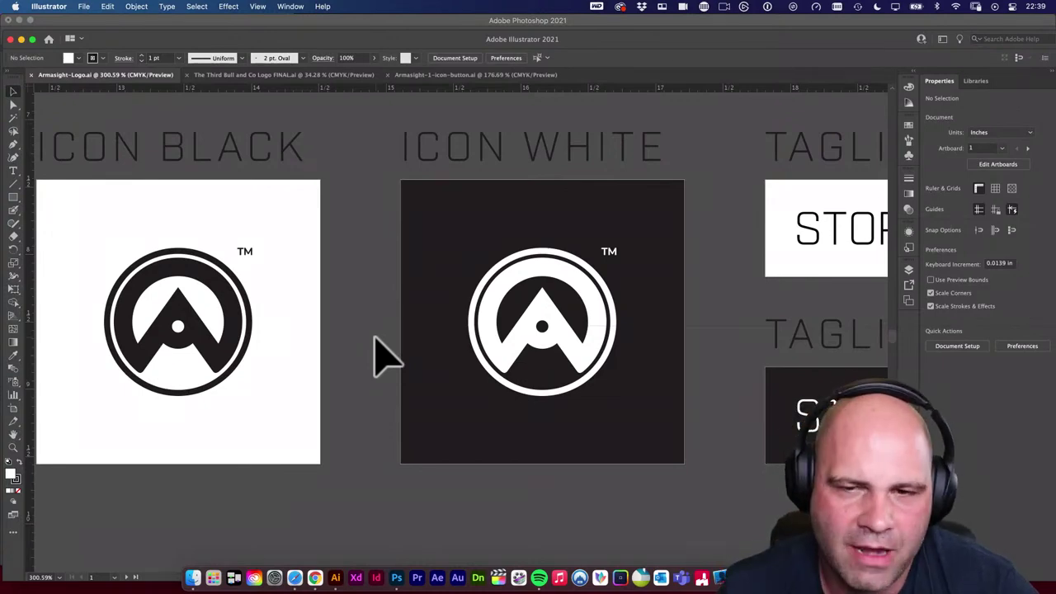
# Select the white icon group, isolate it to inspect the artwork, then exit isolation.
pyautogui.click(528, 347)
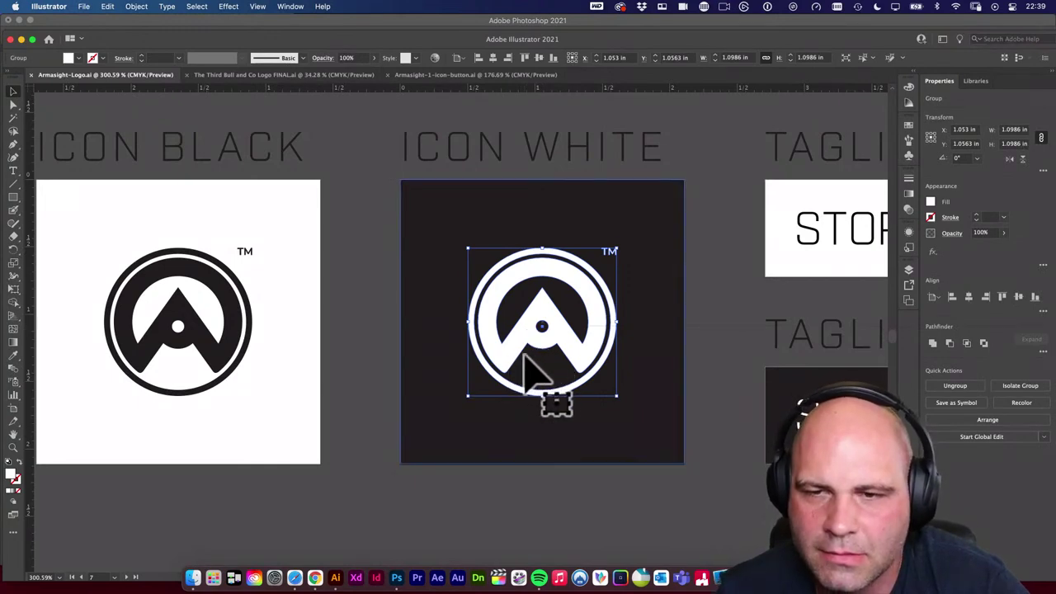
pyautogui.click(735, 370)
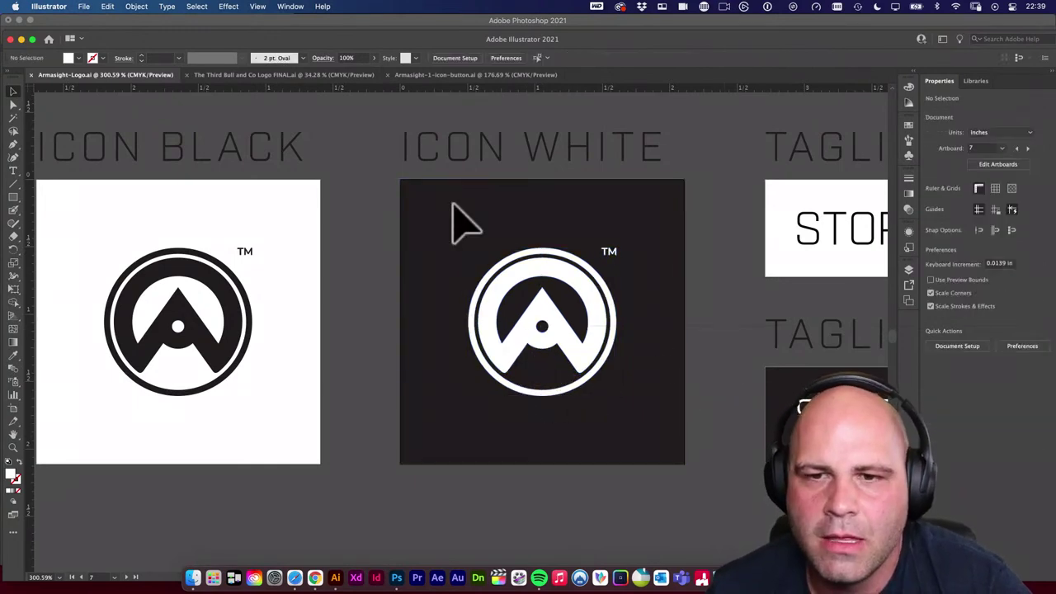
pyautogui.click(605, 285)
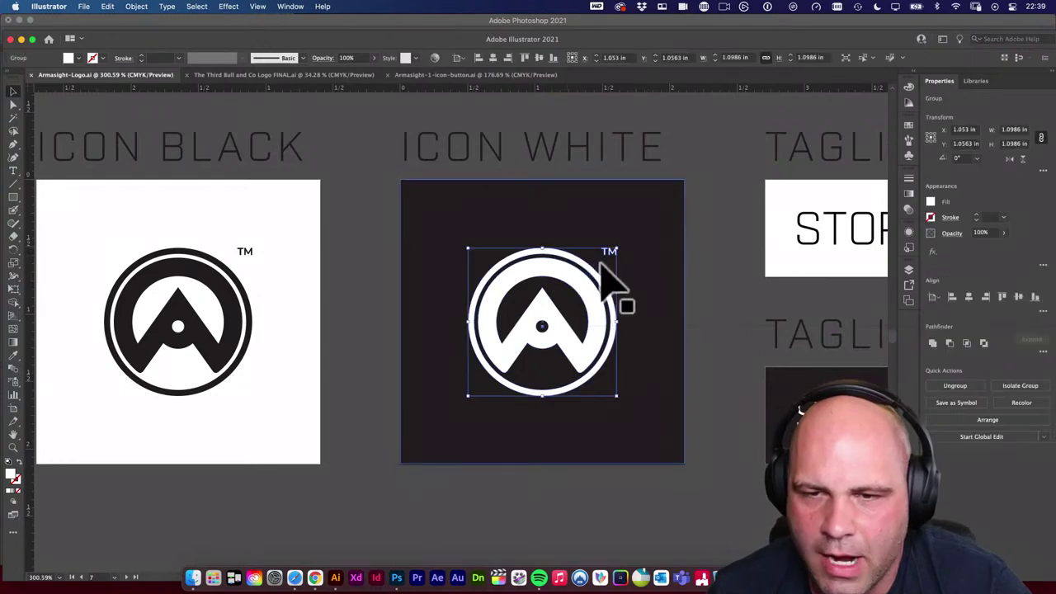
pyautogui.doubleClick(582, 293)
pyautogui.click(581, 294)
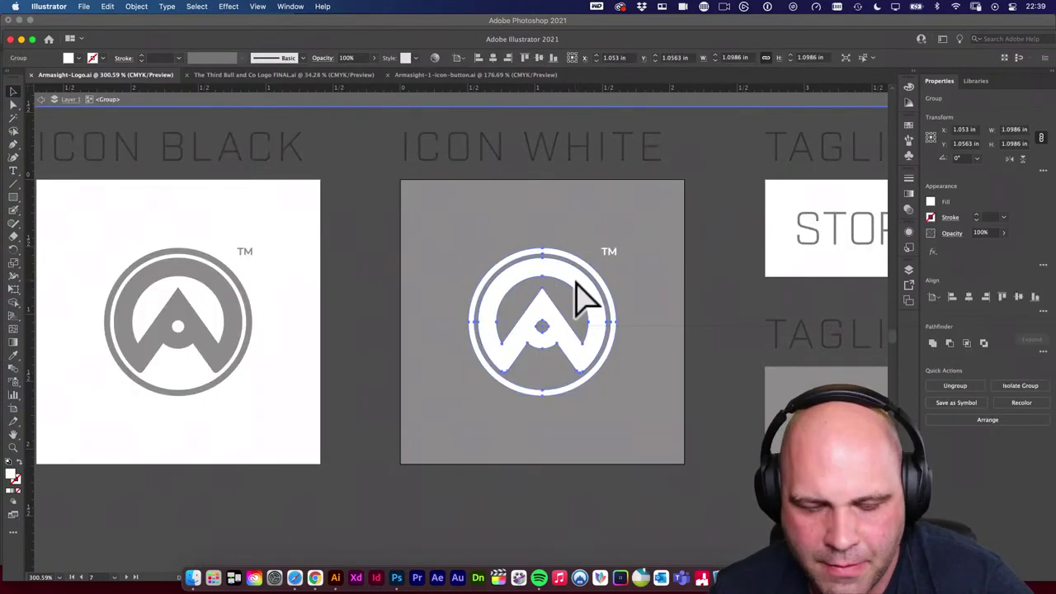
pyautogui.press('Escape')
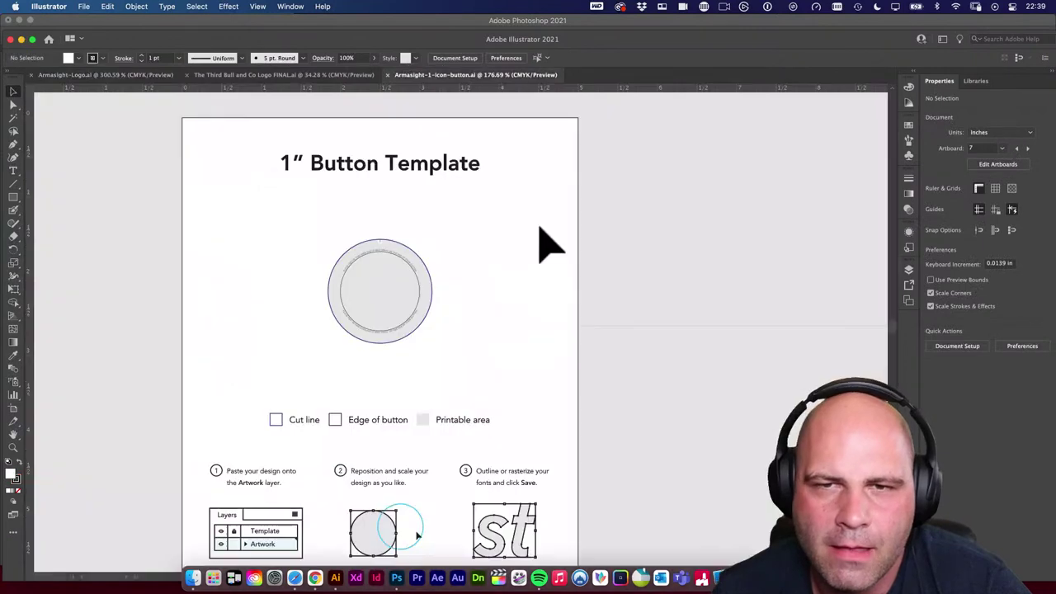
# Switch to Armasight-1-icon-button.ai and zoom in on the button circle's rim text.
pyautogui.click(422, 76)
pyautogui.moveTo(365, 306); pyautogui.dragTo(522, 351)
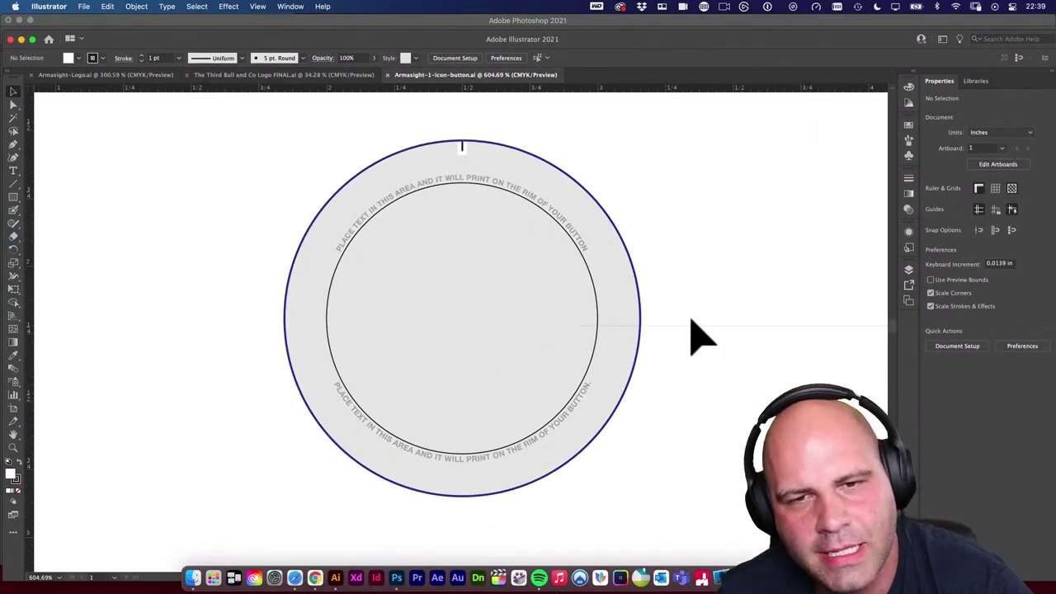
pyautogui.moveTo(505, 213); pyautogui.dragTo(553, 229)
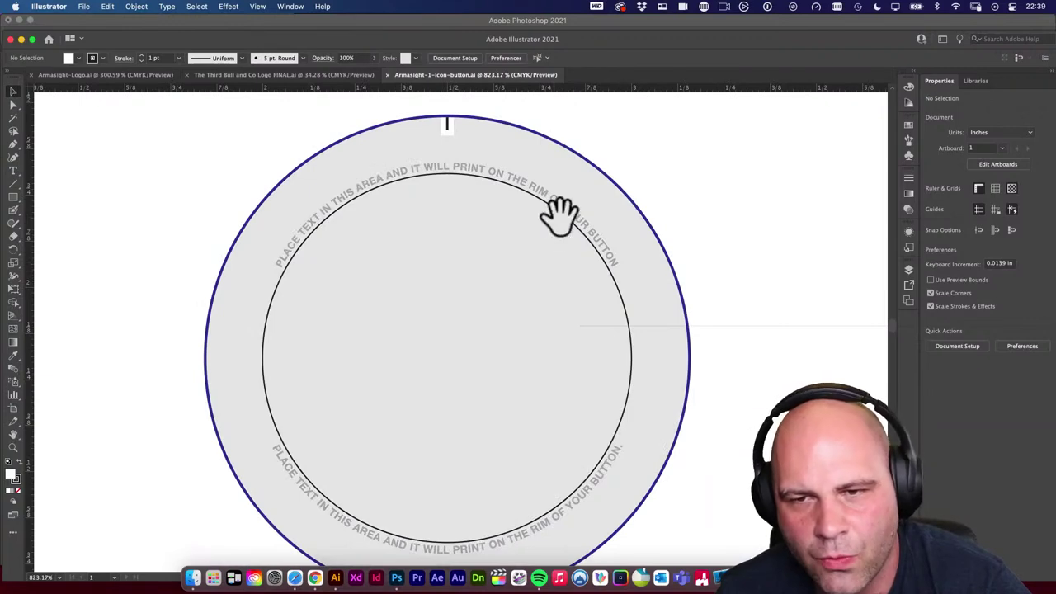
pyautogui.scroll(2, 558, 217)
pyautogui.scroll(-2, 567, 261)
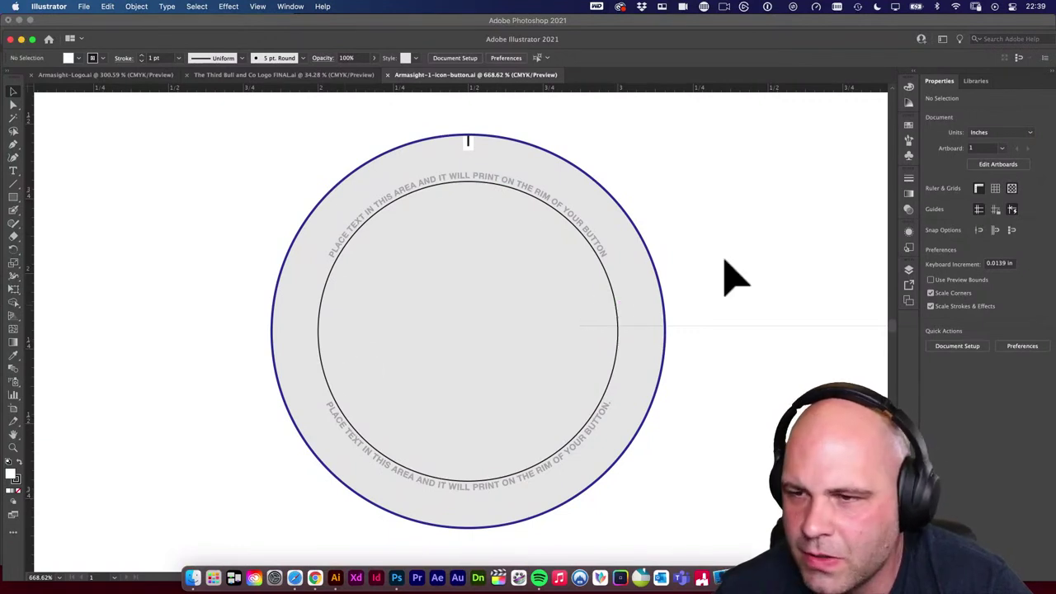
# In the Layers panel, toggle the Cut line and Tick mark layers off and on.
pyautogui.click(909, 270)
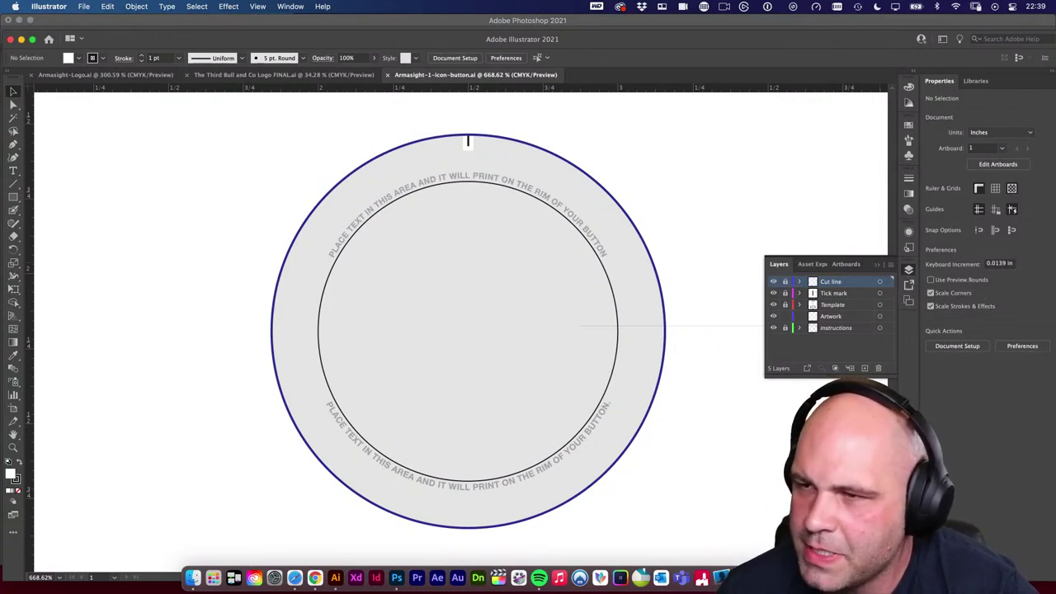
pyautogui.click(776, 340)
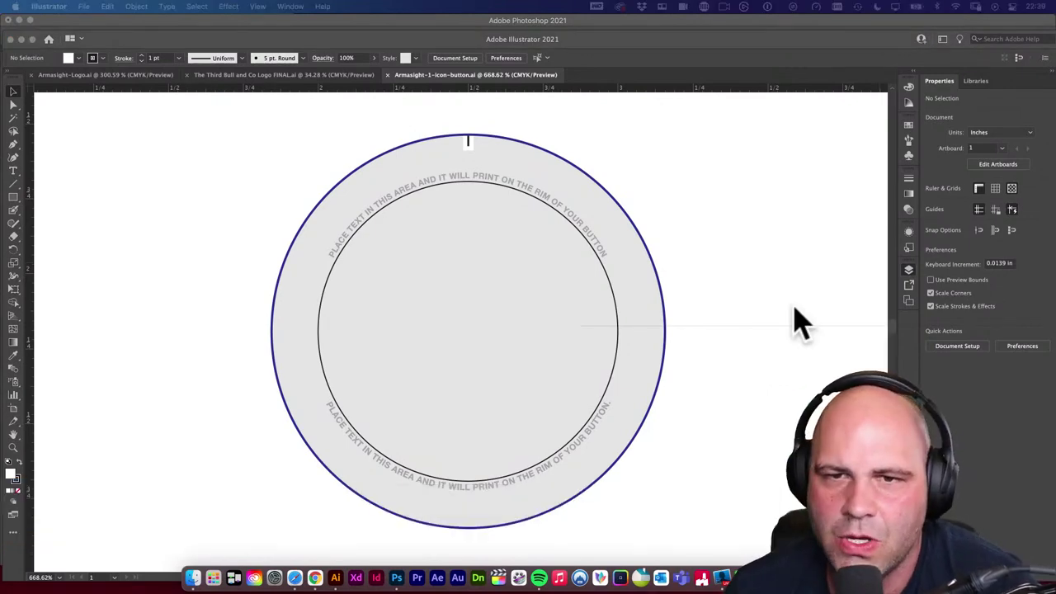
pyautogui.click(797, 321)
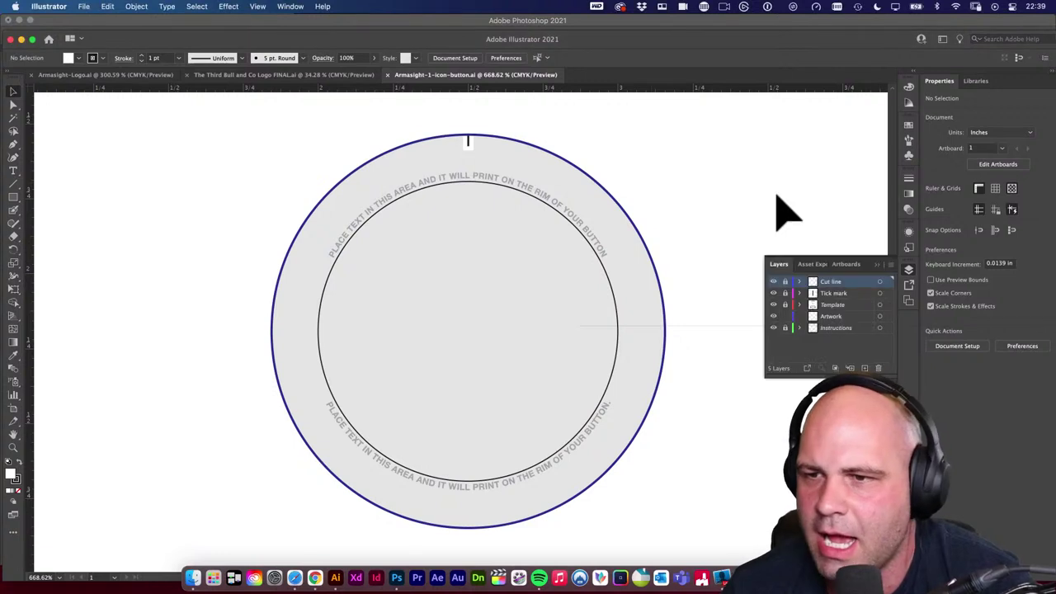
pyautogui.click(774, 281)
pyautogui.click(774, 281)
pyautogui.click(773, 281)
pyautogui.click(774, 281)
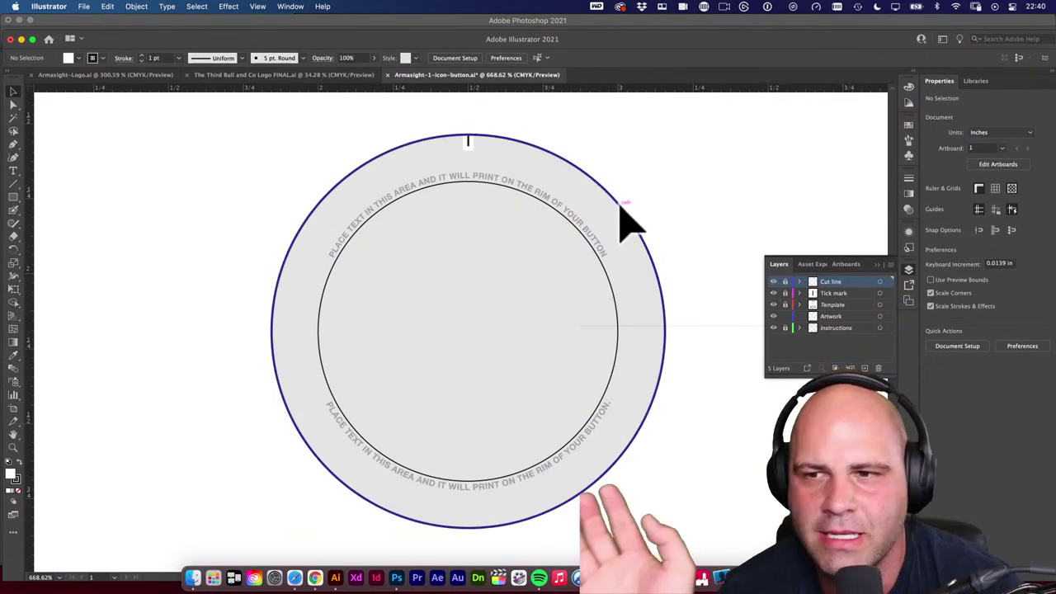
pyautogui.click(774, 293)
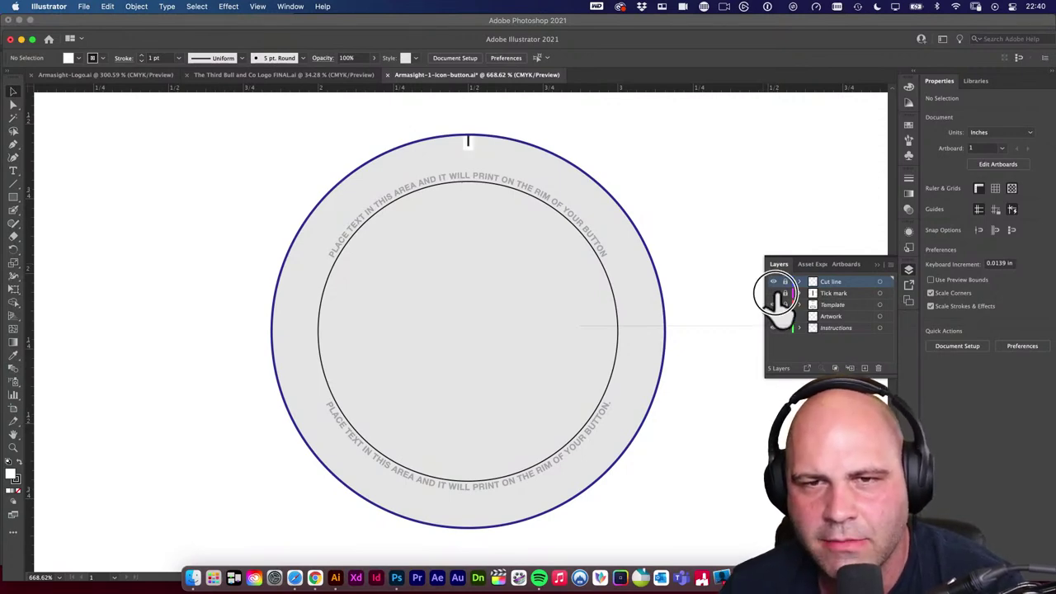
pyautogui.click(774, 294)
pyautogui.click(774, 293)
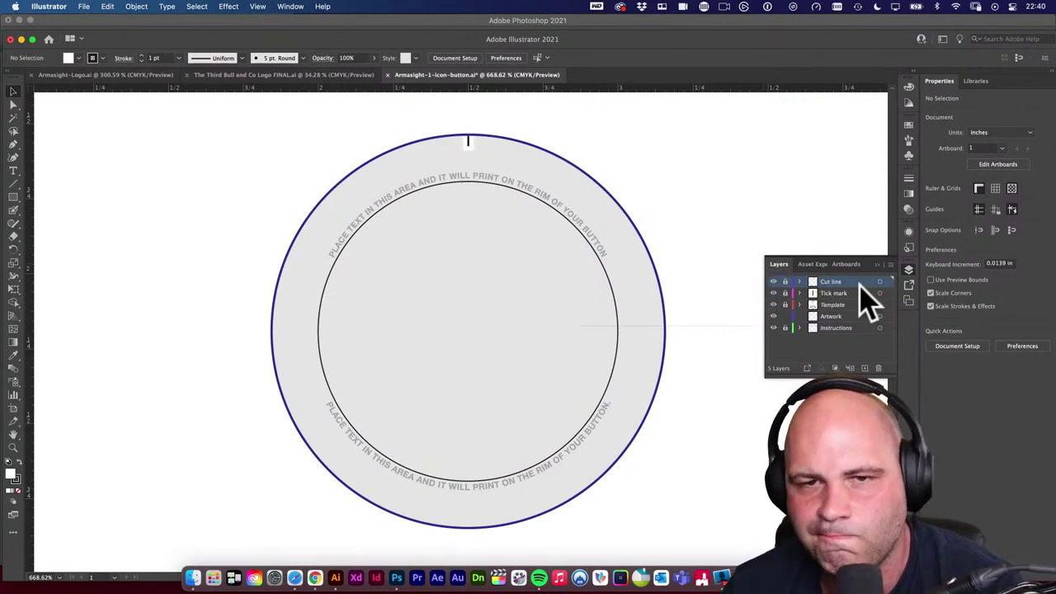
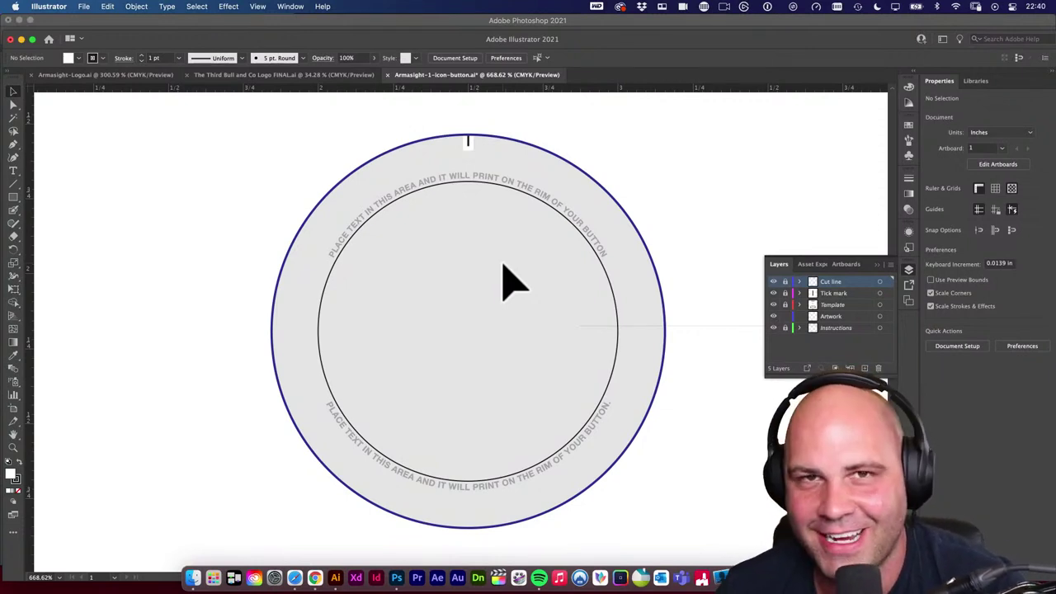
# Toggle the Template and Instructions layers' visibility to check their contents.
pyautogui.click(774, 305)
pyautogui.click(774, 304)
pyautogui.click(774, 304)
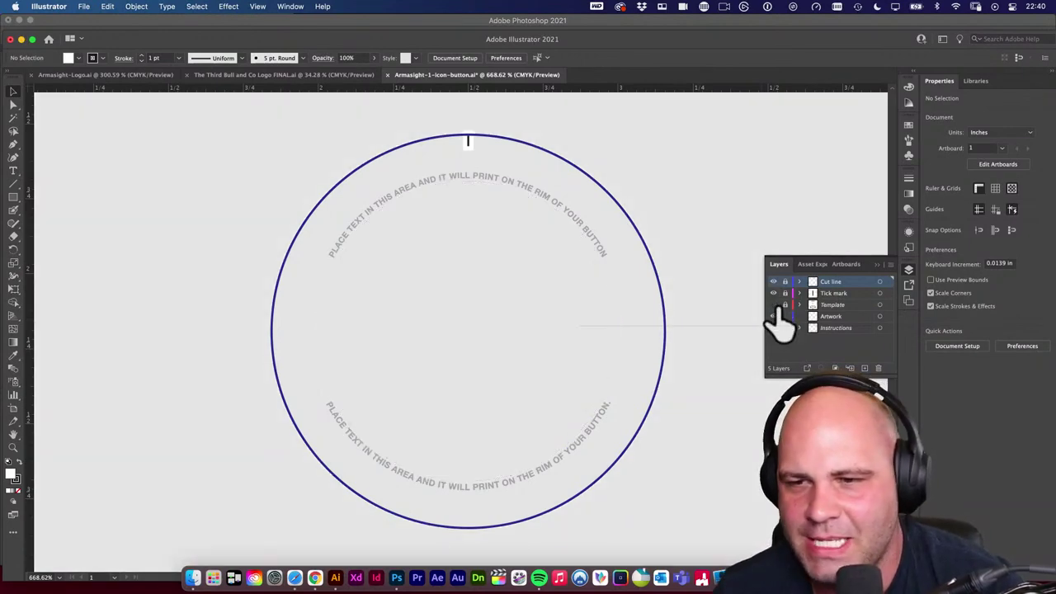
pyautogui.click(774, 304)
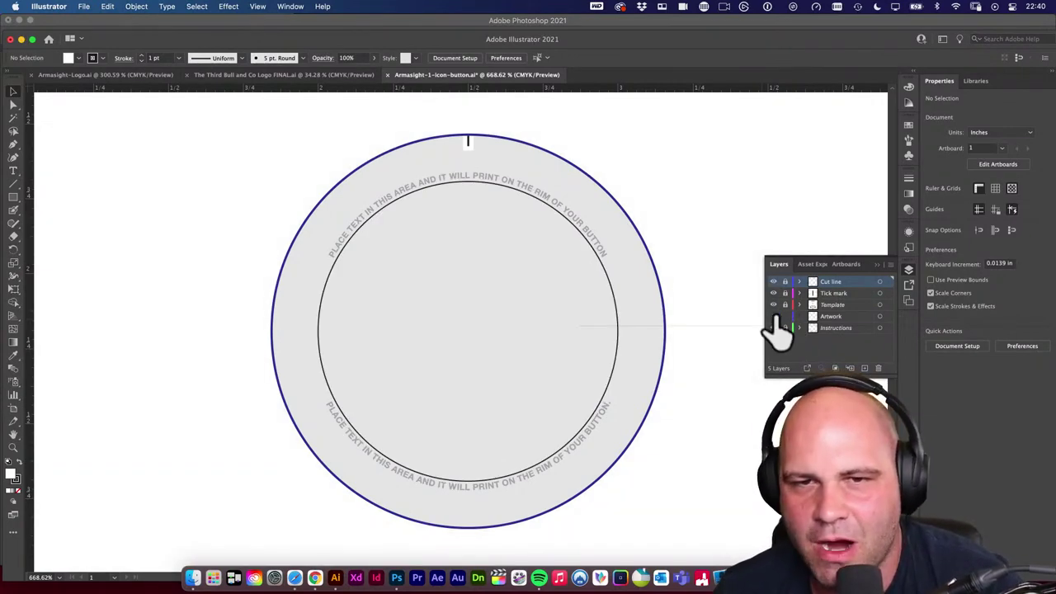
pyautogui.click(818, 328)
pyautogui.click(774, 327)
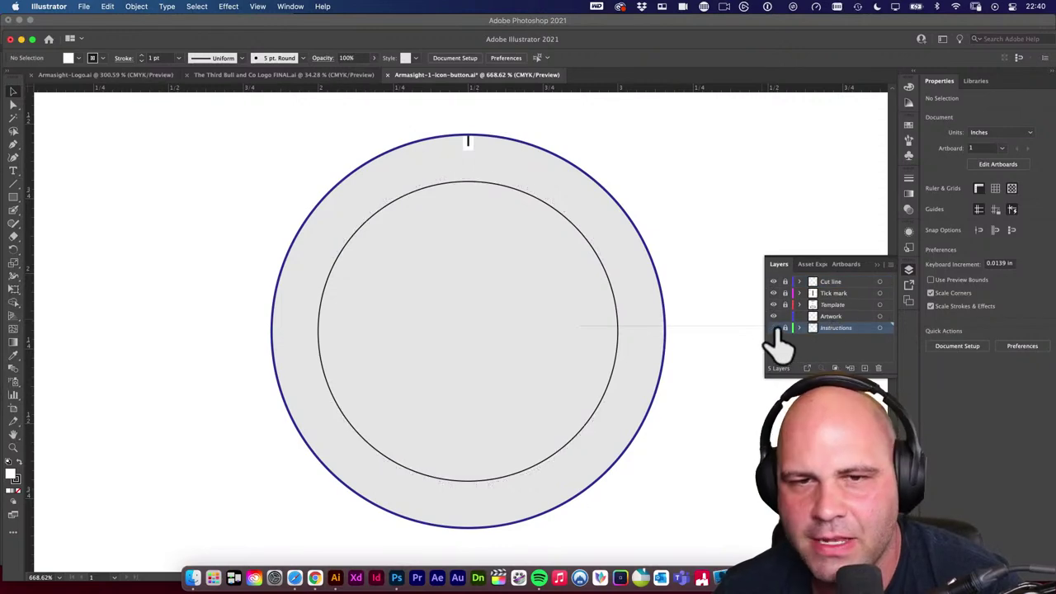
pyautogui.click(774, 328)
pyautogui.click(773, 328)
pyautogui.click(774, 327)
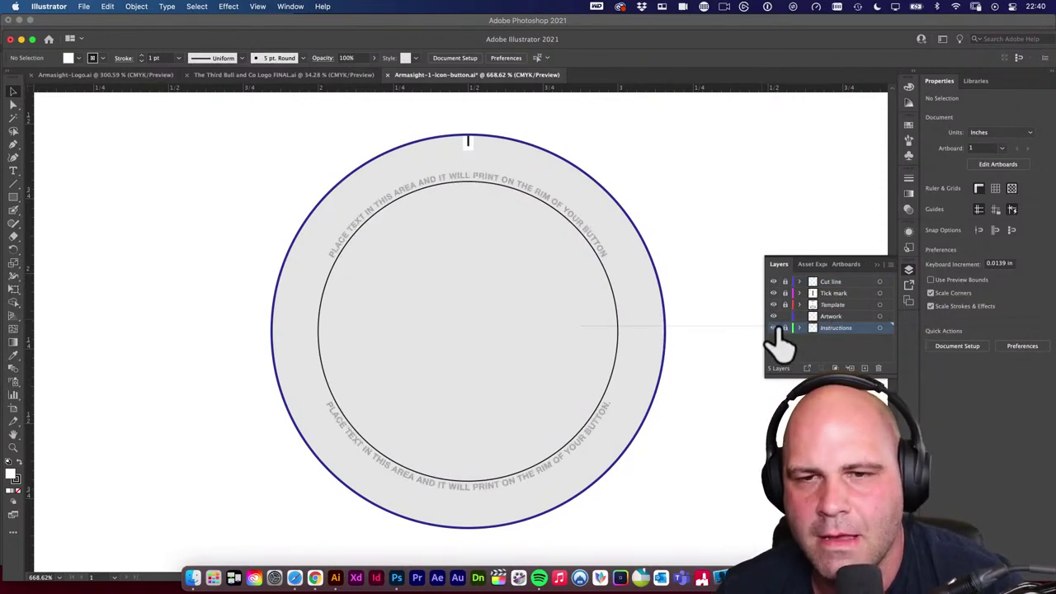
pyautogui.click(774, 327)
pyautogui.click(774, 328)
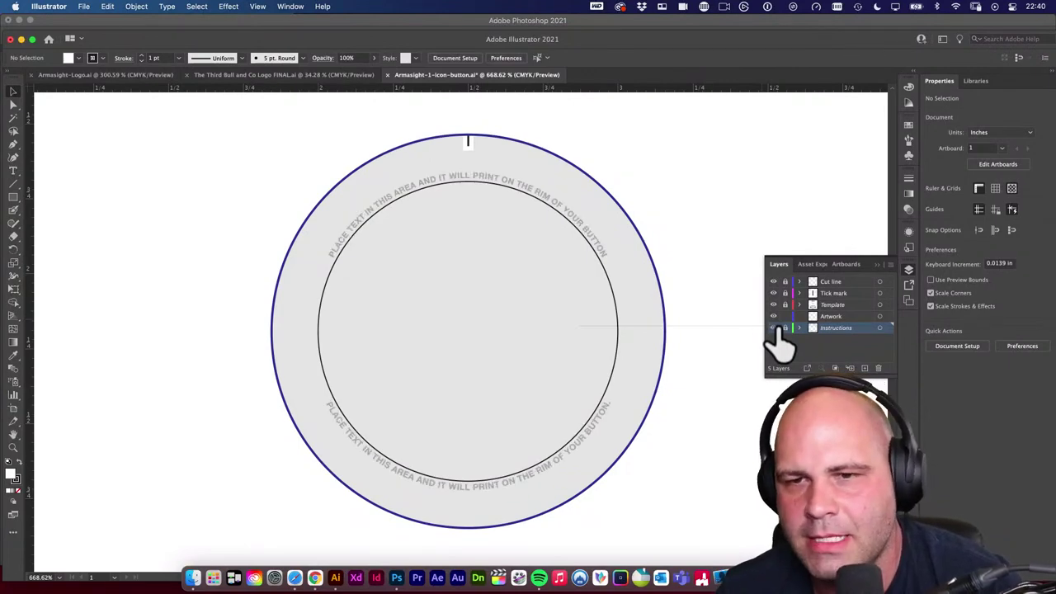
pyautogui.click(774, 328)
pyautogui.click(774, 327)
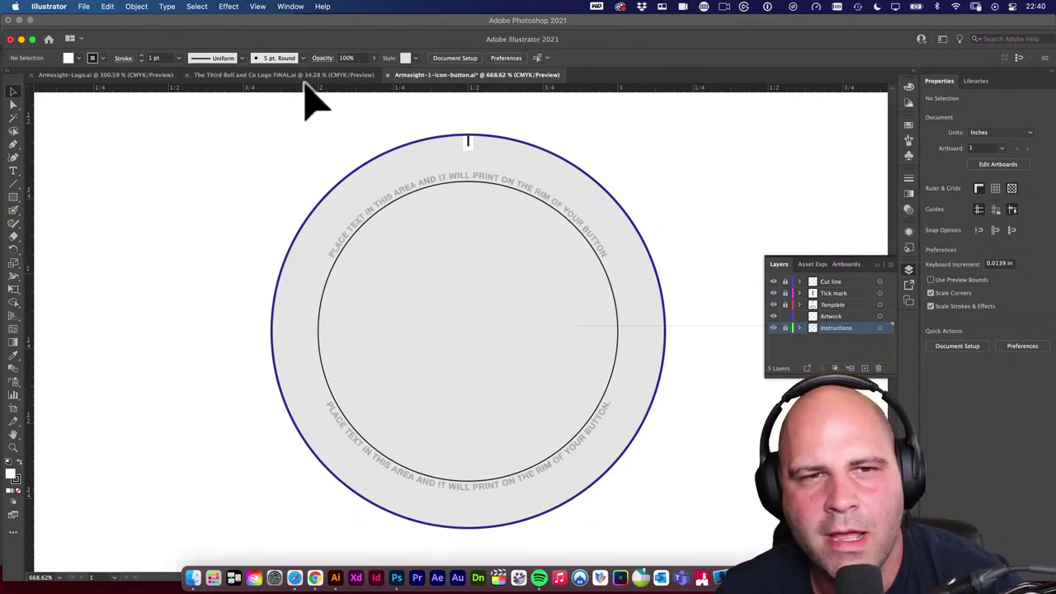
# Look over the Armasight-Logo.ai document, then return to the Armasight-1-icon-button.ai template.
pyautogui.click(160, 75)
pyautogui.hscroll(10, 286, 198)
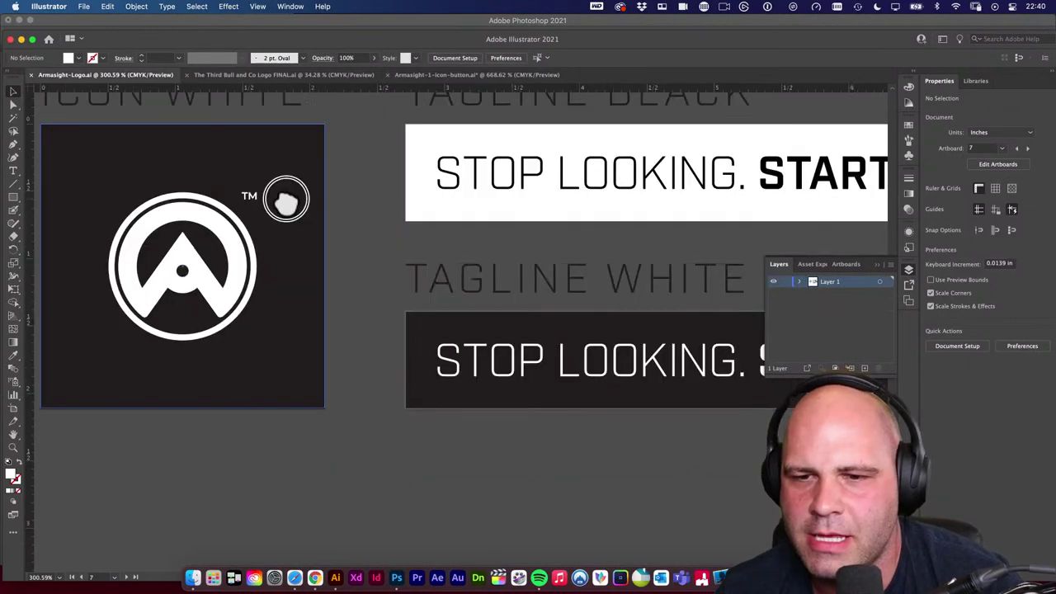
pyautogui.hscroll(2, 657, 297)
pyautogui.scroll(-1, 638, 297)
pyautogui.hscroll(4, 568, 264)
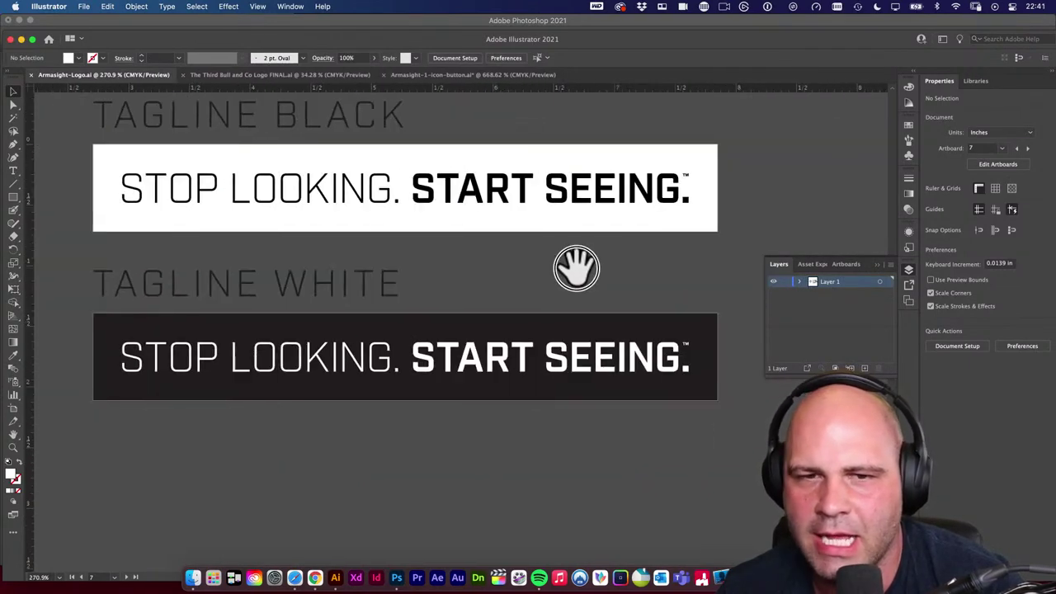
pyautogui.hscroll(2, 560, 265)
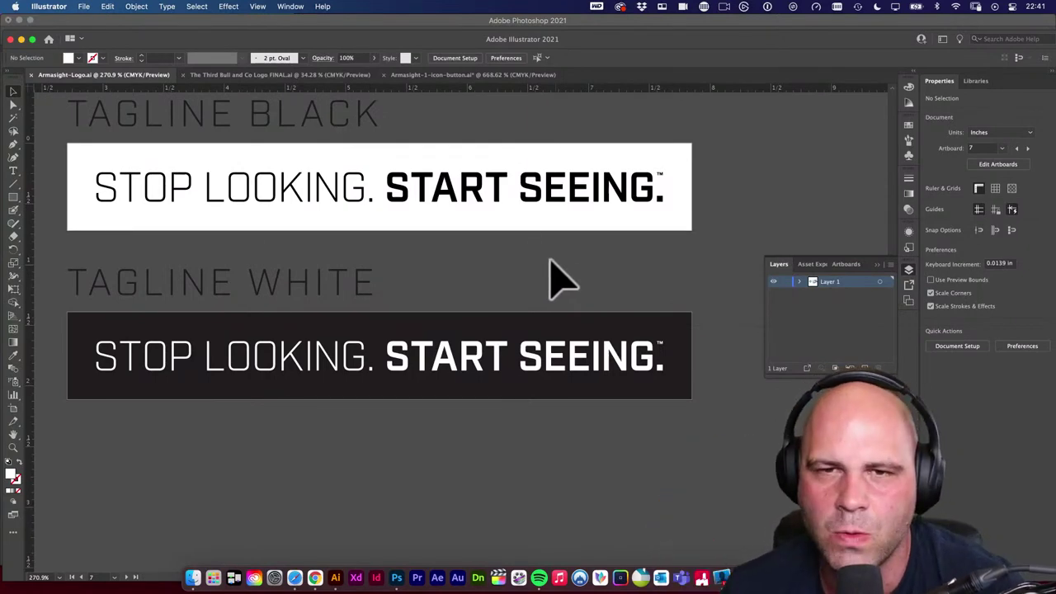
pyautogui.click(469, 76)
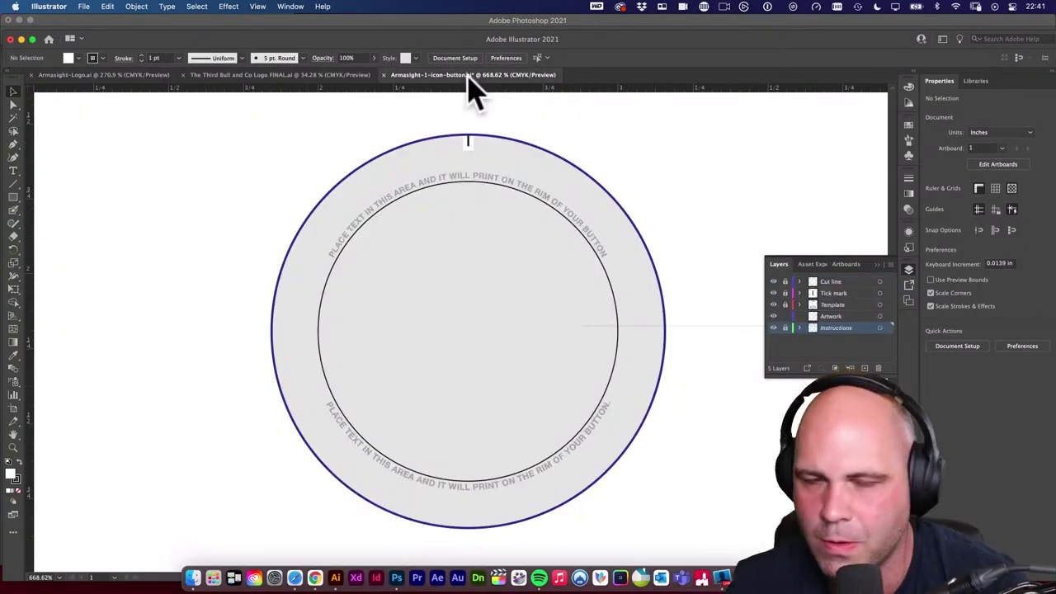
# Draw three small rectangles on the Artwork layer beside the circle, the first 0.2239 × 0.1579 in.
pyautogui.click(831, 317)
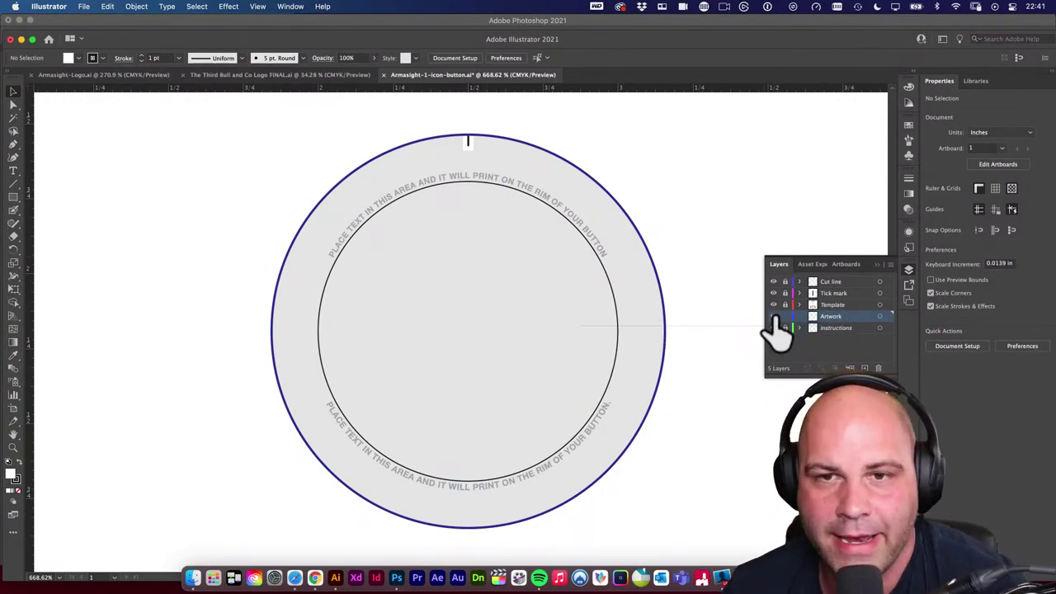
pyautogui.moveTo(705, 262); pyautogui.dragTo(540, 233)
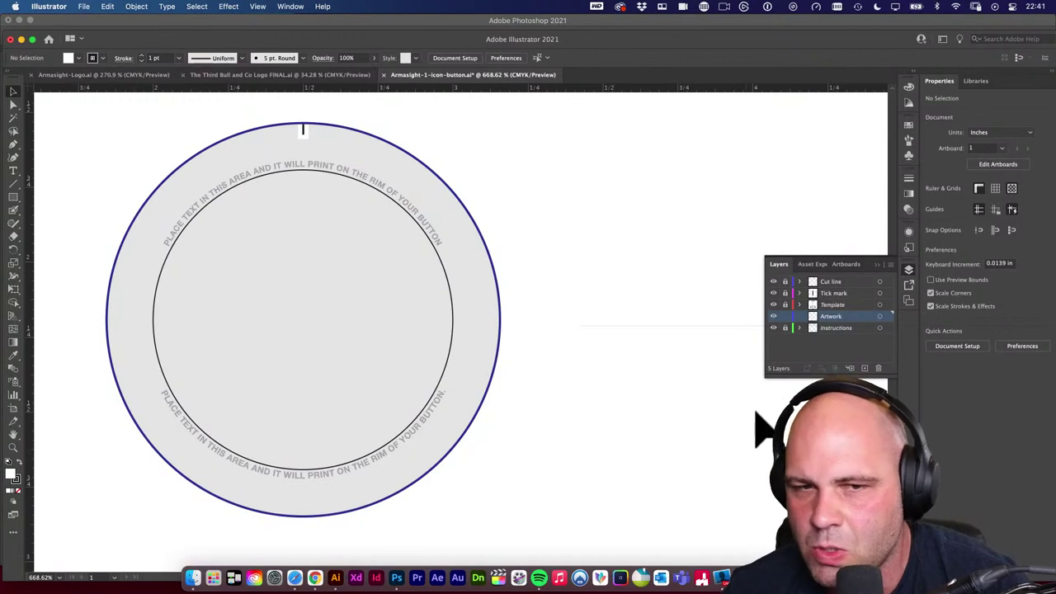
pyautogui.press('m')
pyautogui.moveTo(559, 220); pyautogui.dragTo(625, 265)
pyautogui.click(676, 322)
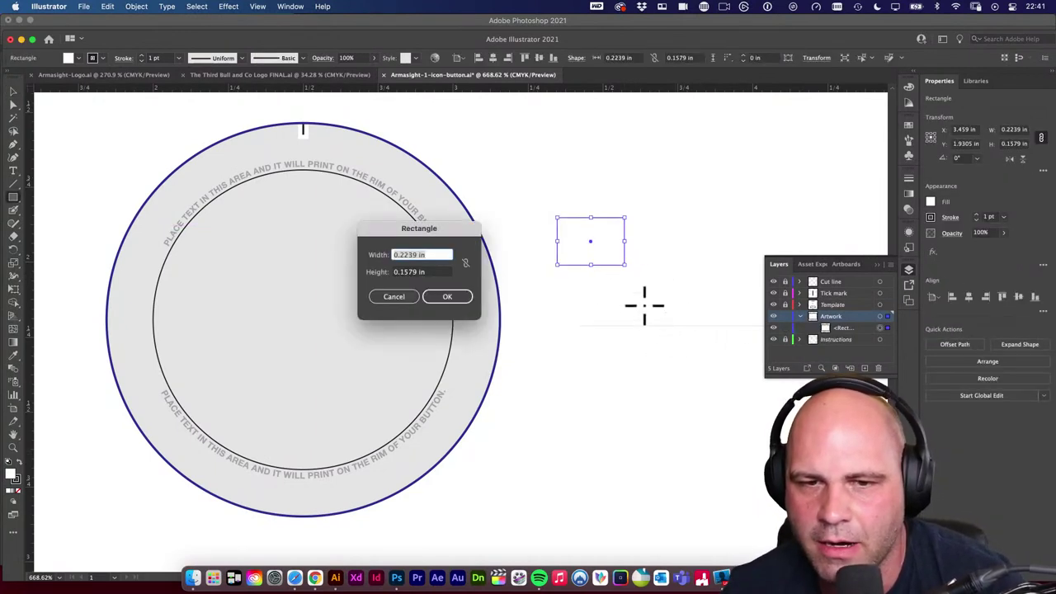
pyautogui.click(449, 298)
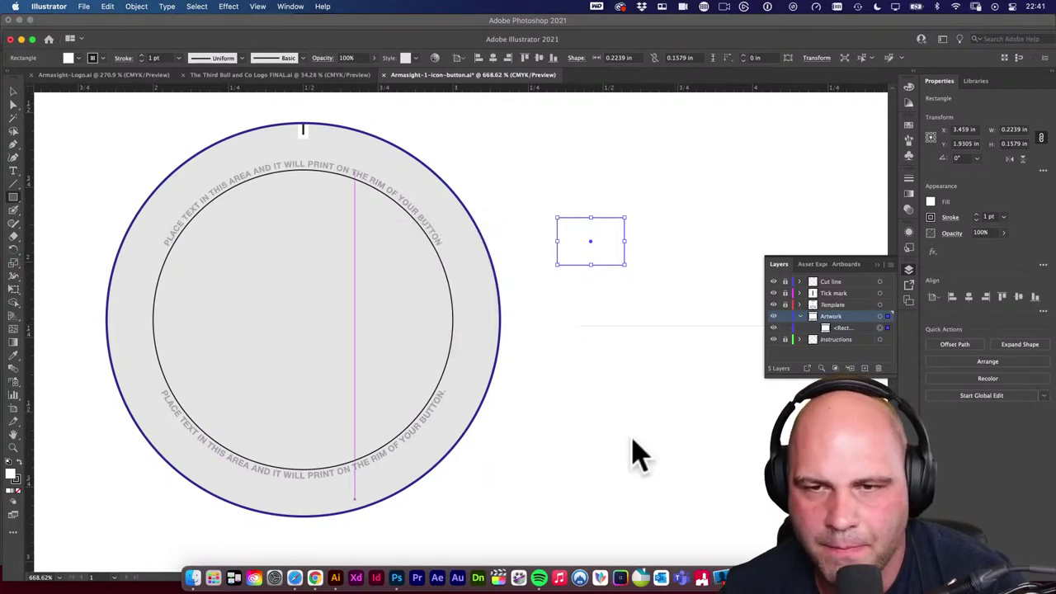
pyautogui.moveTo(613, 306); pyautogui.dragTo(606, 221)
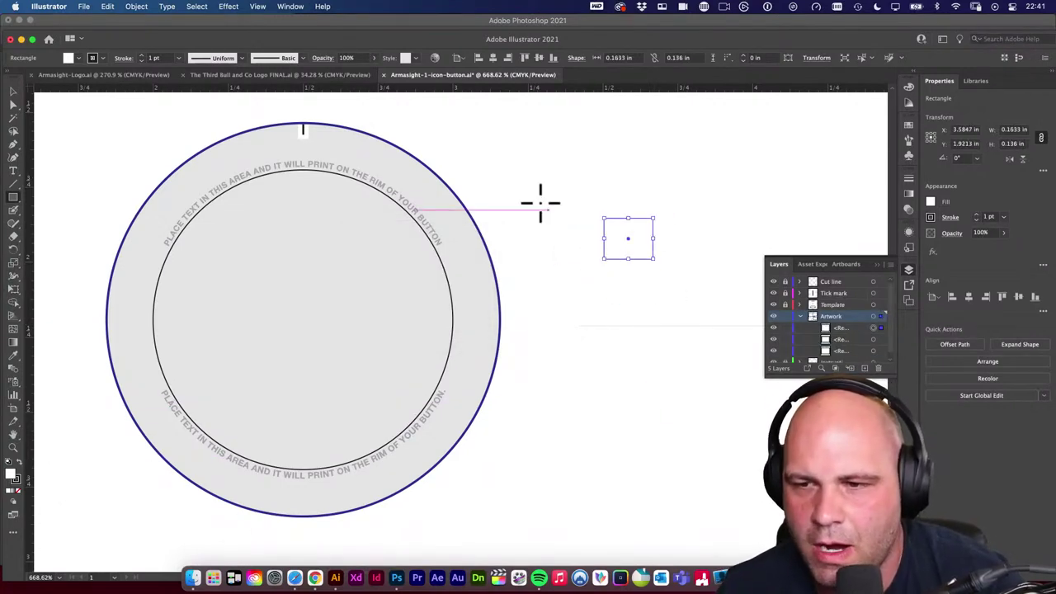
pyautogui.moveTo(529, 183); pyautogui.dragTo(707, 354)
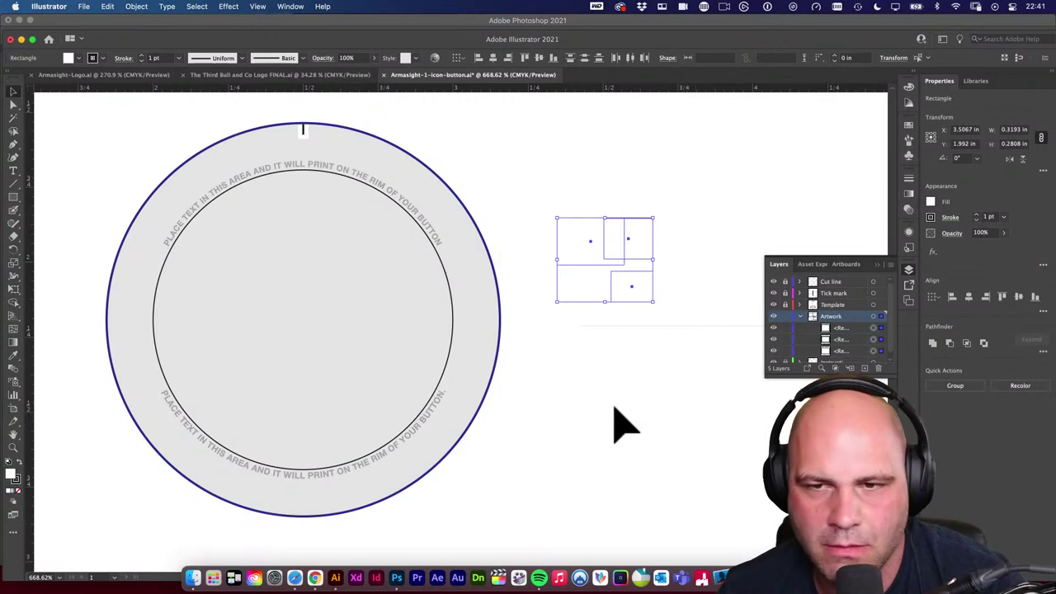
pyautogui.click(673, 445)
# Marquee-select the three small rectangles.
pyautogui.moveTo(561, 193); pyautogui.dragTo(764, 365)
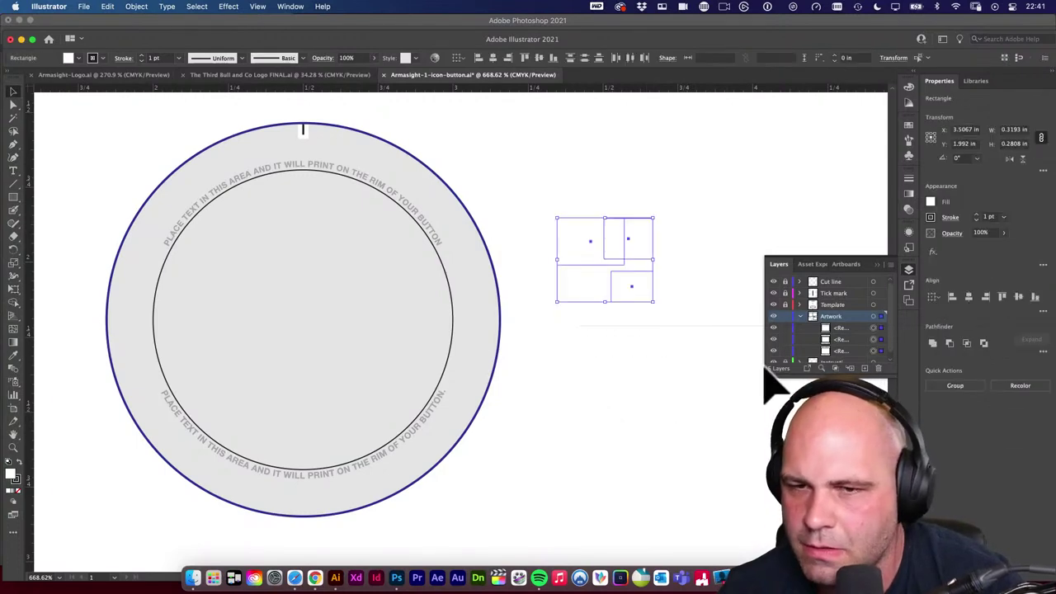
pyautogui.moveTo(775, 289); pyautogui.dragTo(808, 278)
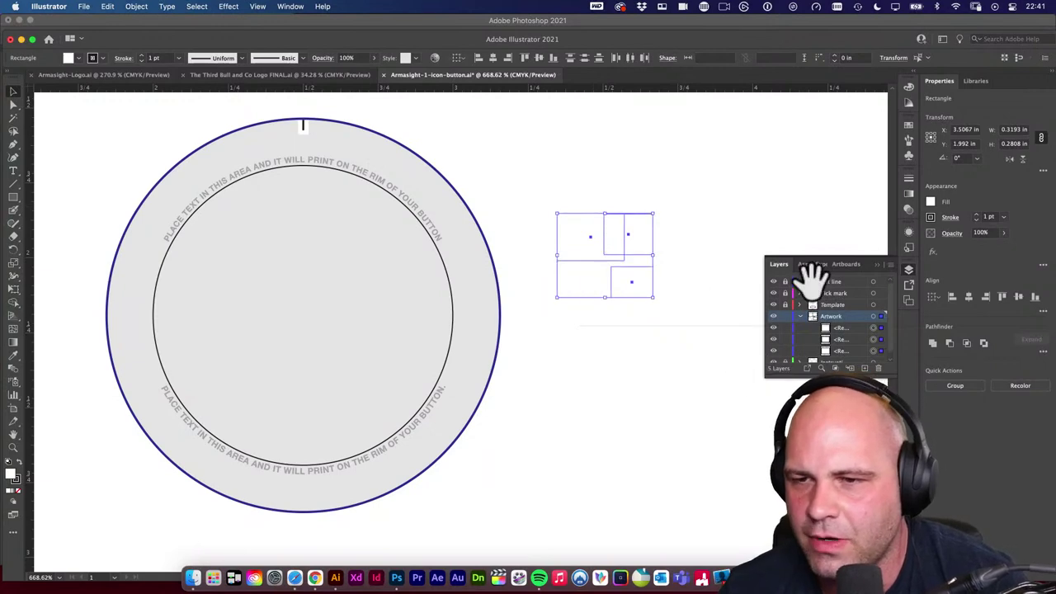
pyautogui.keyDown('alt'); pyautogui.keyDown('super'); pyautogui.click(582, 346); pyautogui.keyUp('super'); pyautogui.keyUp('alt')
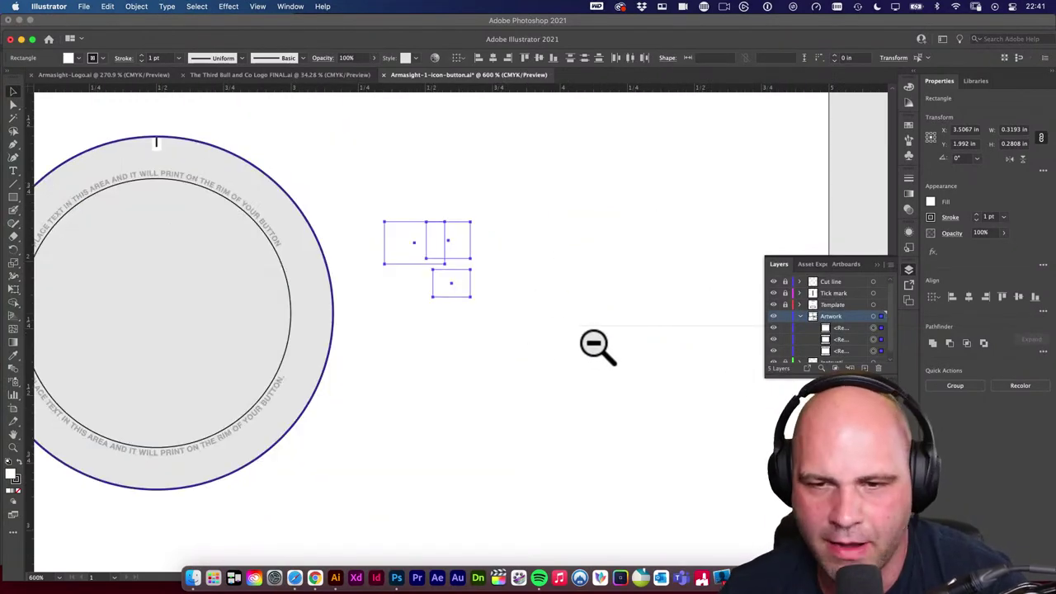
# Zoom to the whole artboard and reposition the test rectangles inside the button circle.
pyautogui.moveTo(596, 346); pyautogui.dragTo(454, 322)
pyautogui.keyDown('alt'); pyautogui.keyDown('super'); pyautogui.click(578, 387); pyautogui.keyUp('super'); pyautogui.keyUp('alt')
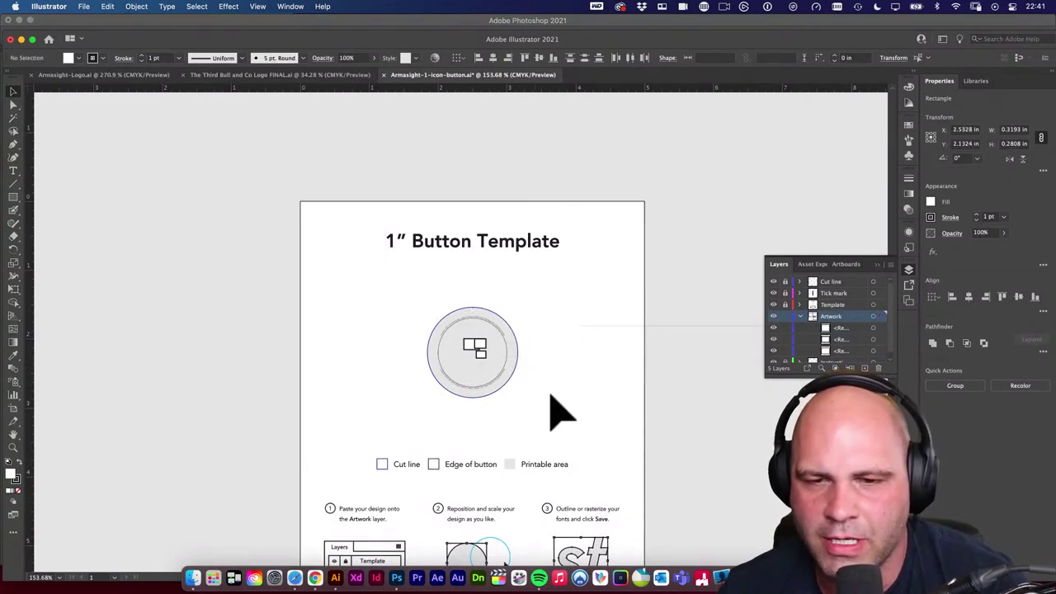
pyautogui.click(578, 342)
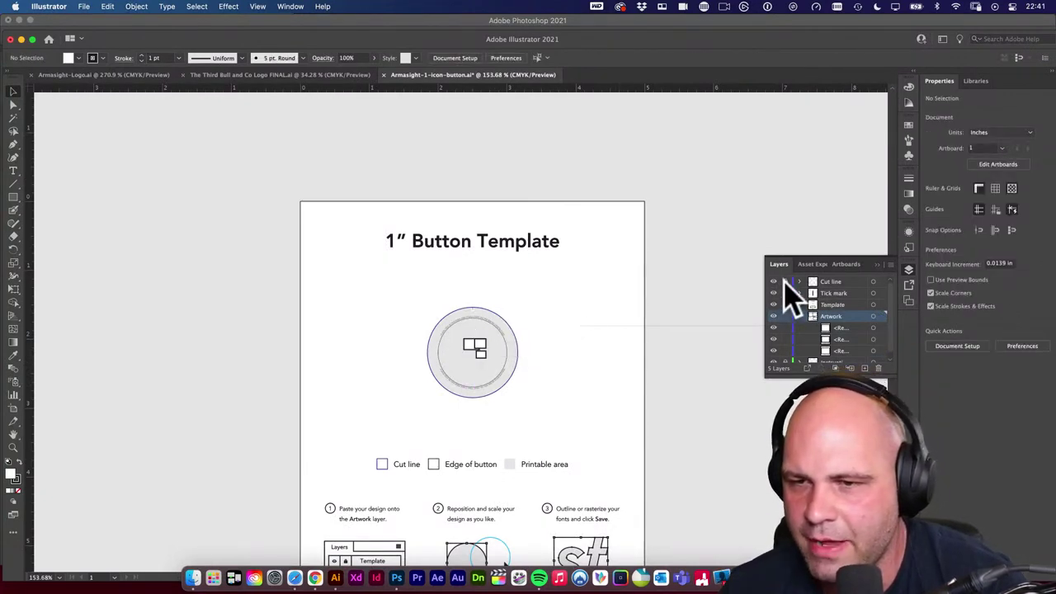
pyautogui.moveTo(592, 243); pyautogui.dragTo(676, 264)
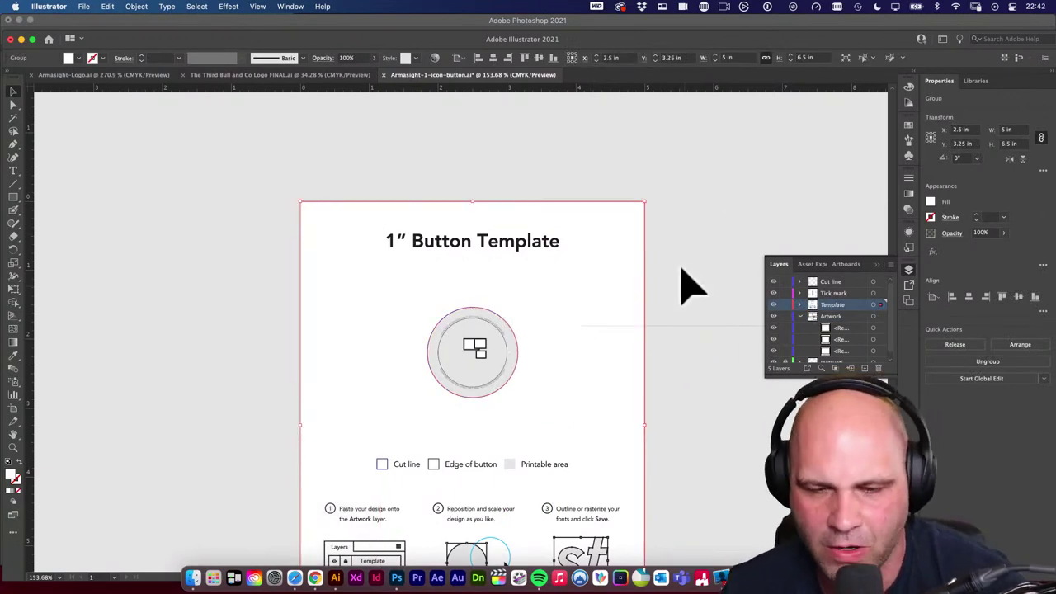
pyautogui.click(501, 367)
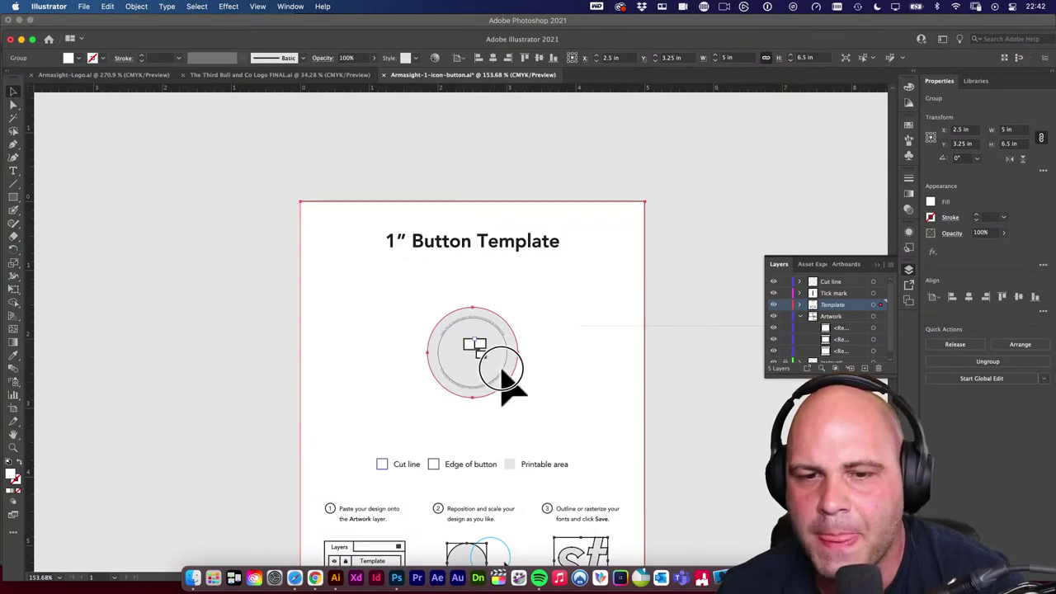
pyautogui.moveTo(500, 367); pyautogui.dragTo(632, 437)
pyautogui.moveTo(503, 362); pyautogui.dragTo(528, 353)
# Move the Artwork rectangles toward the centre, lock the Cut line layer, and delete them.
pyautogui.click(800, 317)
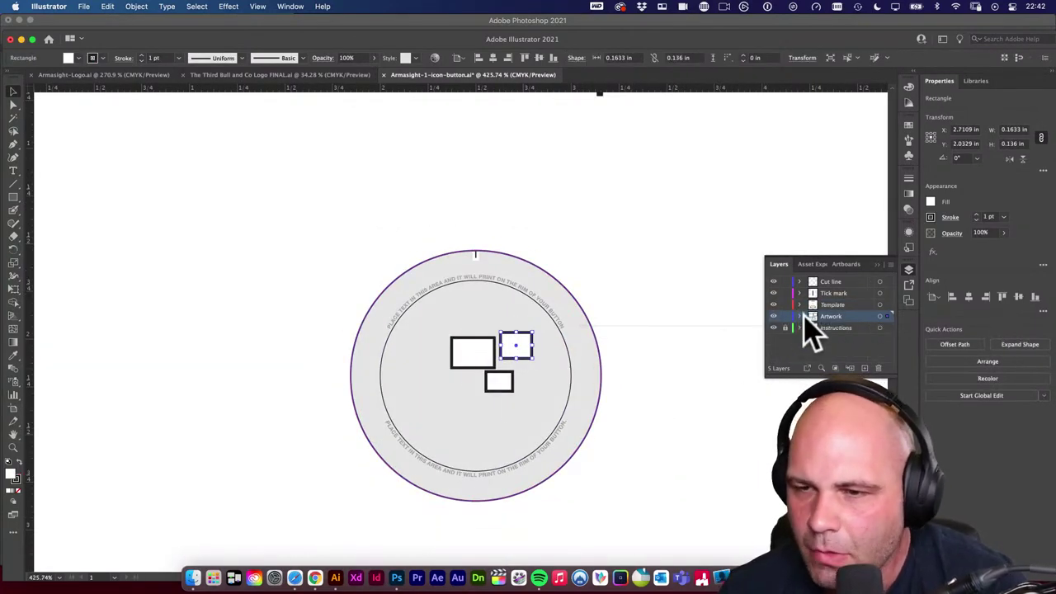
pyautogui.click(884, 317)
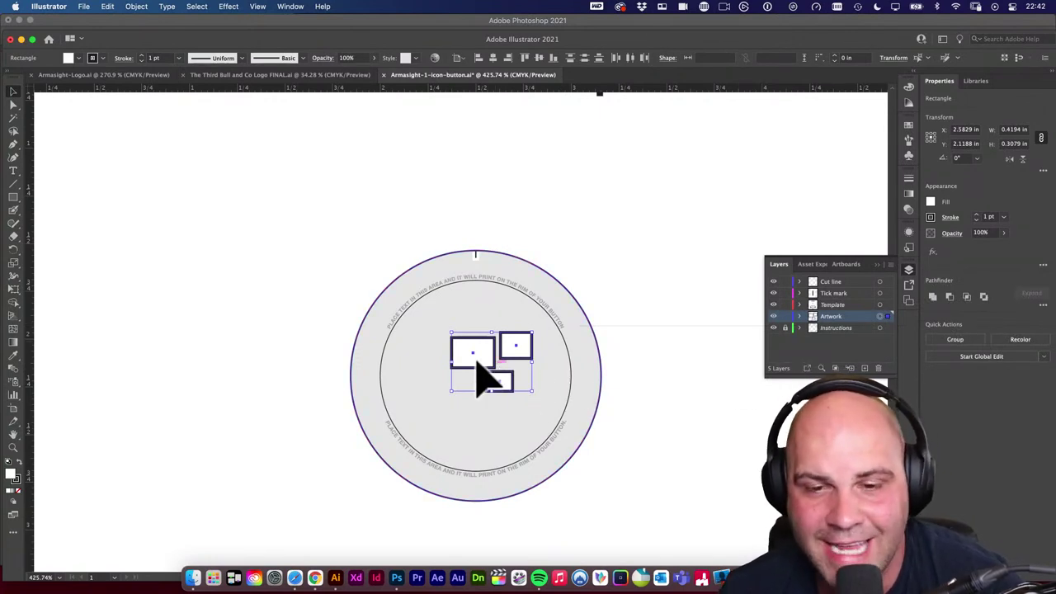
pyautogui.moveTo(478, 360); pyautogui.dragTo(471, 382)
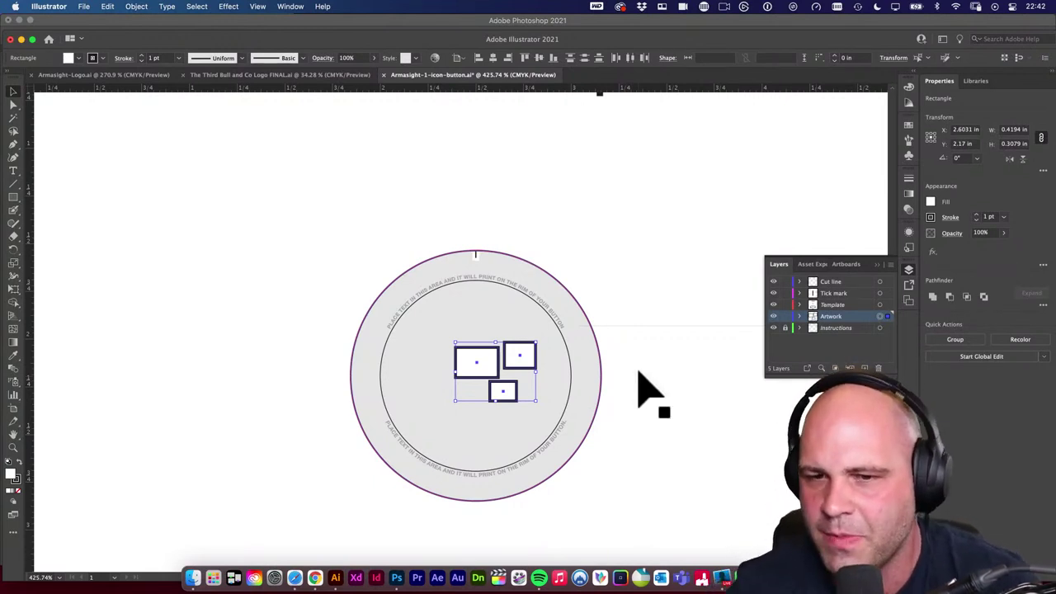
pyautogui.click(785, 282)
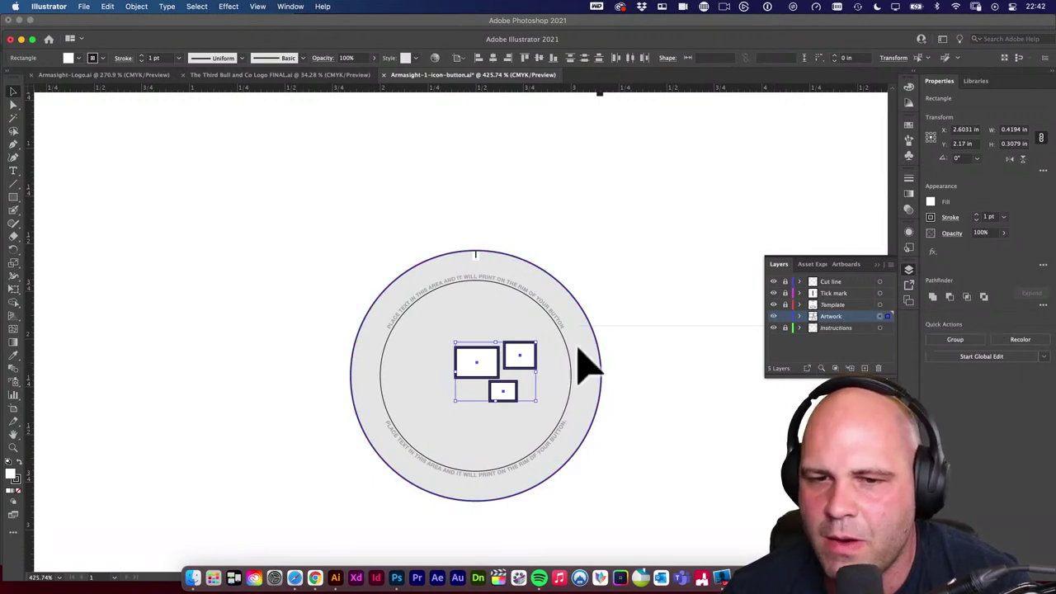
pyautogui.press('Delete')
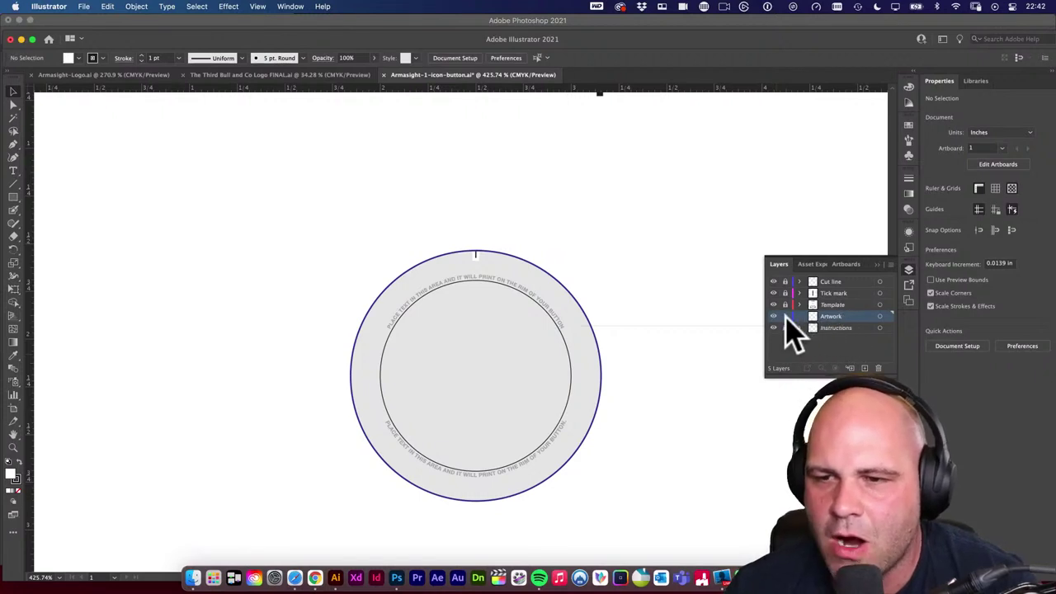
# Paste the A logo group into the button template and move it into the circle.
pyautogui.hscroll(2, 651, 347)
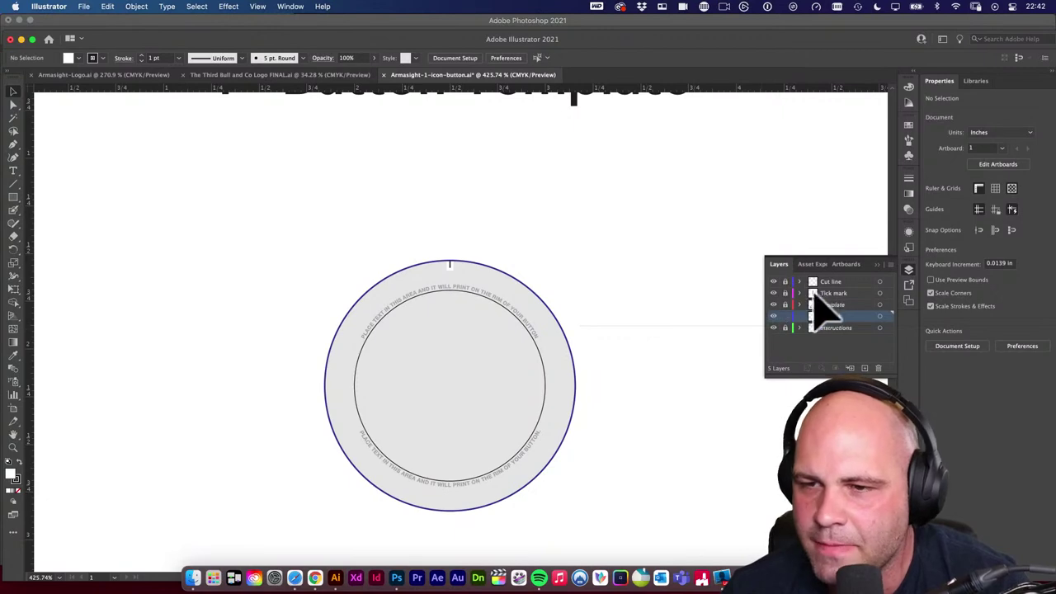
pyautogui.scroll(-3, 698, 338)
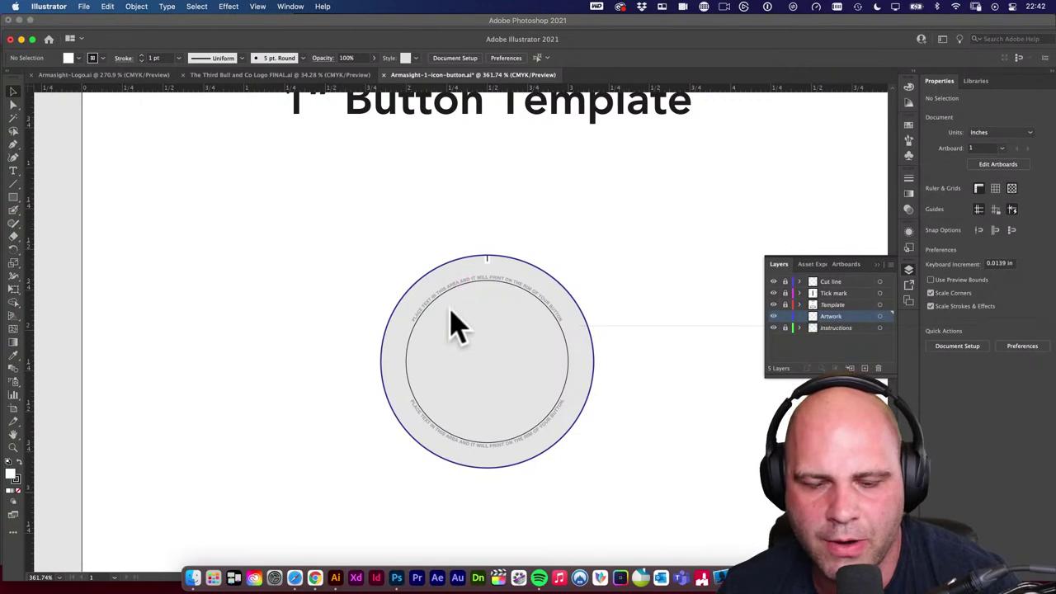
pyautogui.press('super+v')
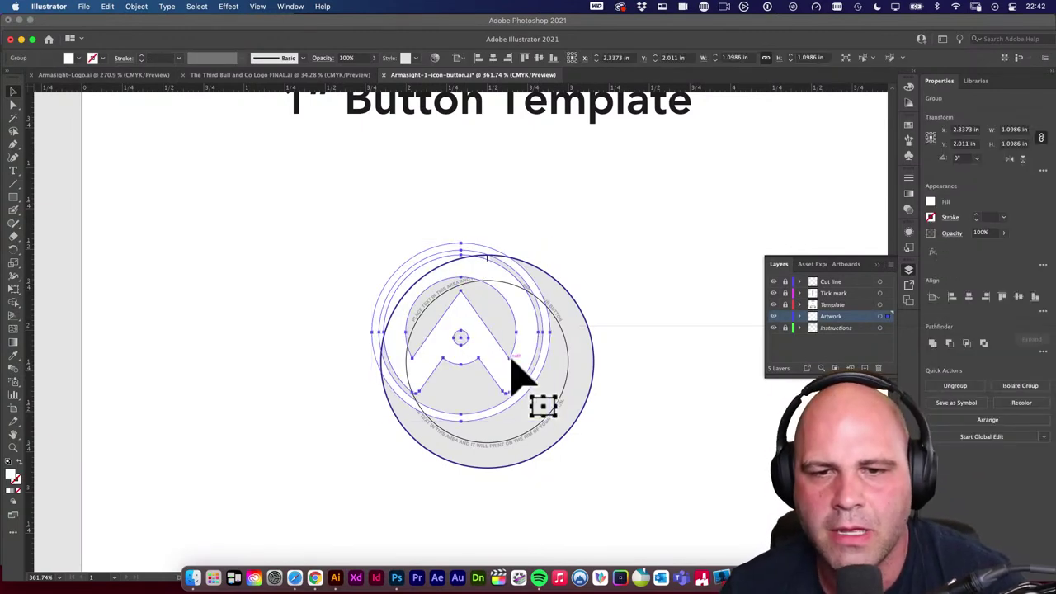
pyautogui.press('BackSpace')
pyautogui.click(138, 78)
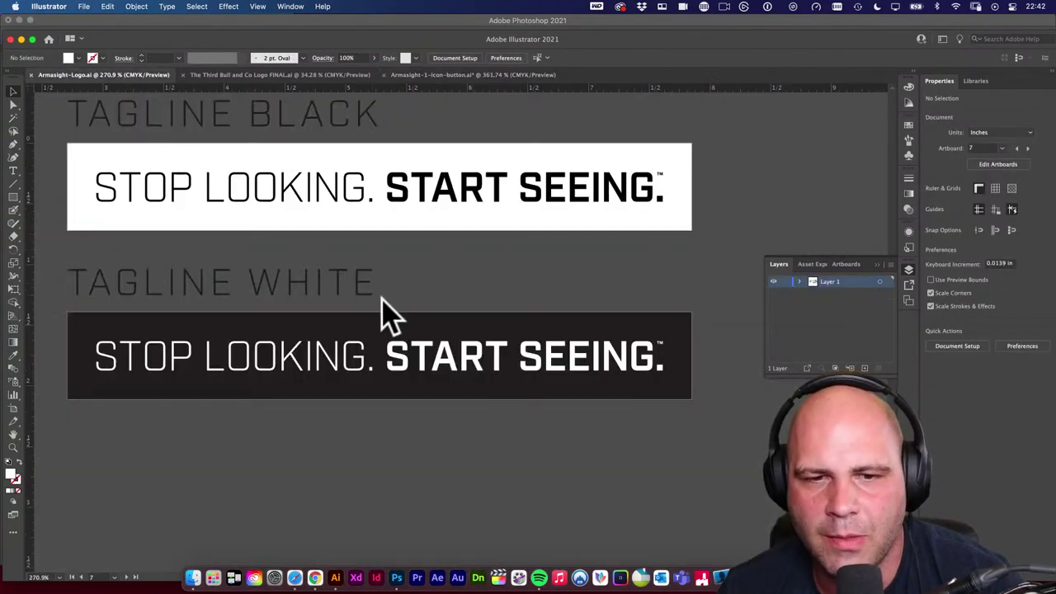
pyautogui.click(487, 75)
pyautogui.press('super+v')
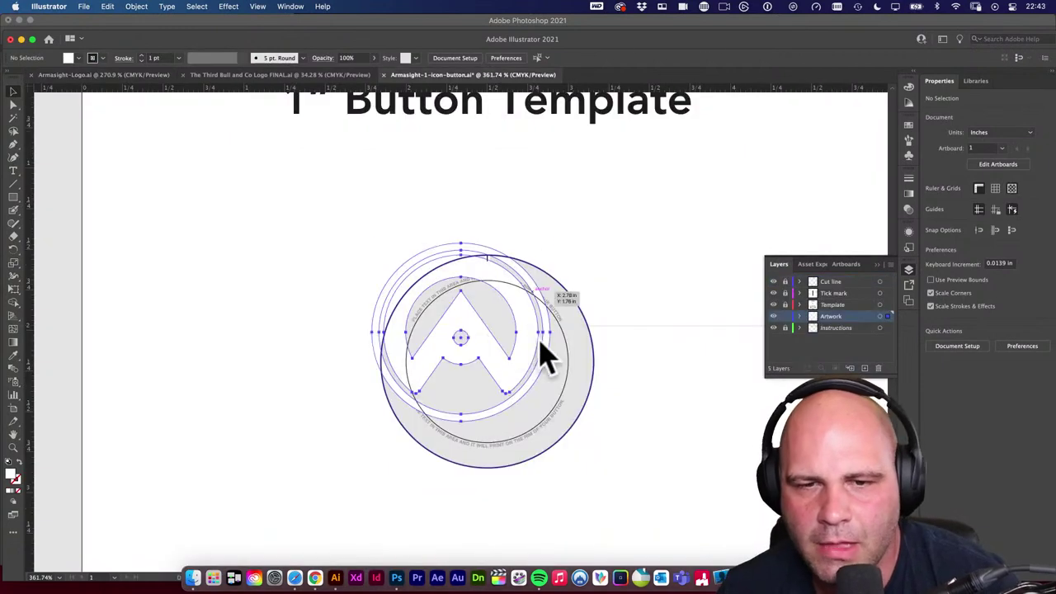
pyautogui.moveTo(547, 354); pyautogui.dragTo(466, 342)
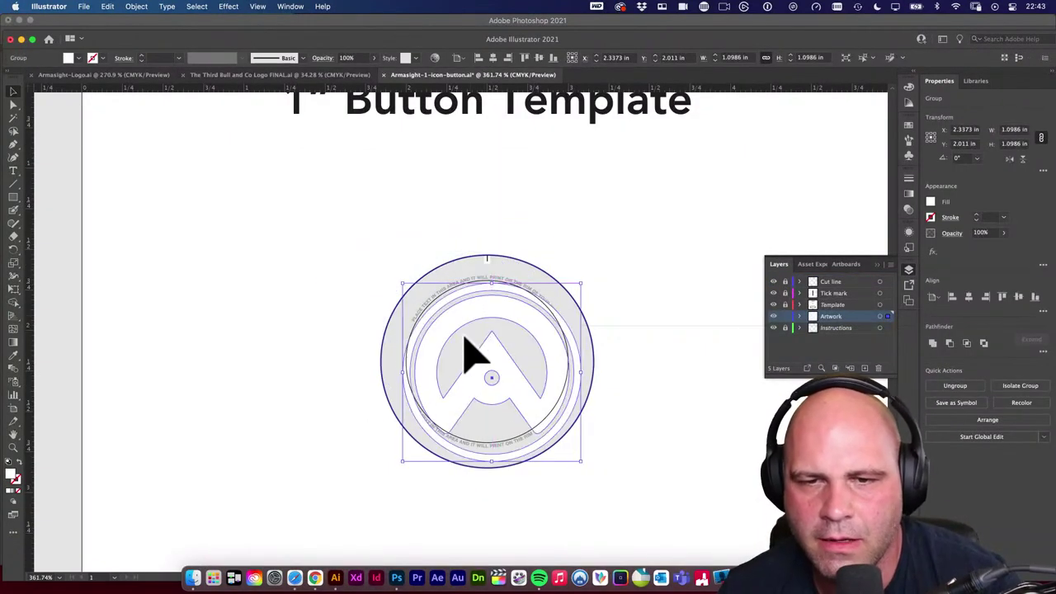
# Centre the logo group horizontally and fine-tune its position within the circle.
pyautogui.scroll(5, 466, 342)
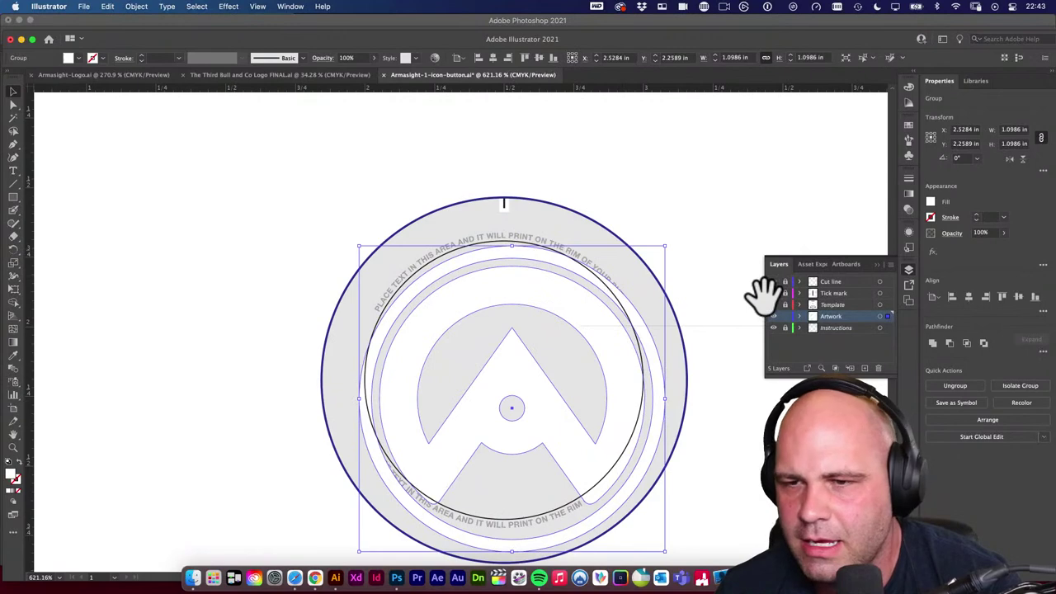
pyautogui.click(493, 57)
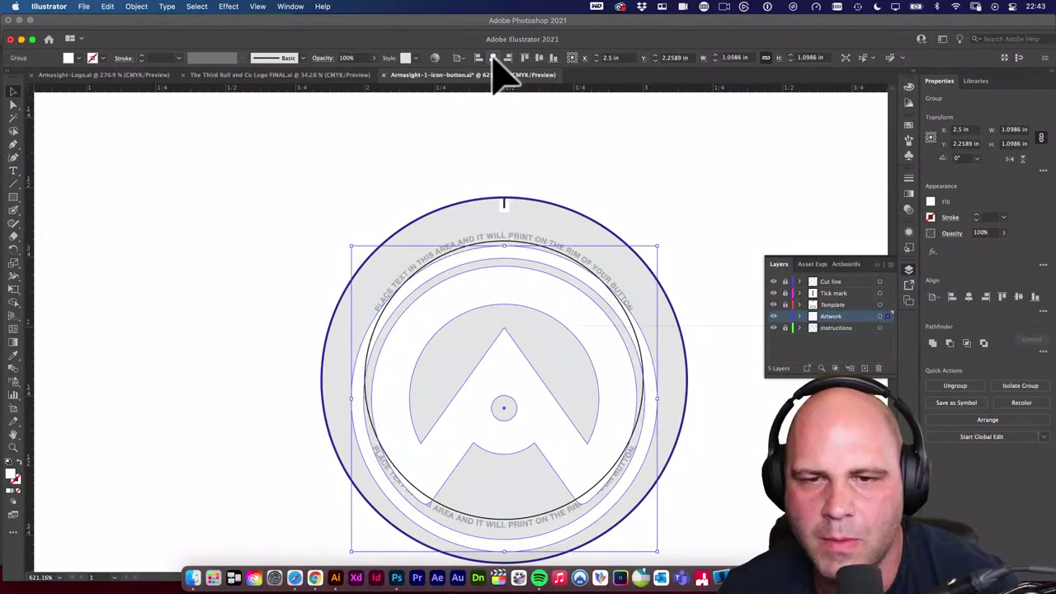
pyautogui.click(539, 58)
pyautogui.press('super+z')
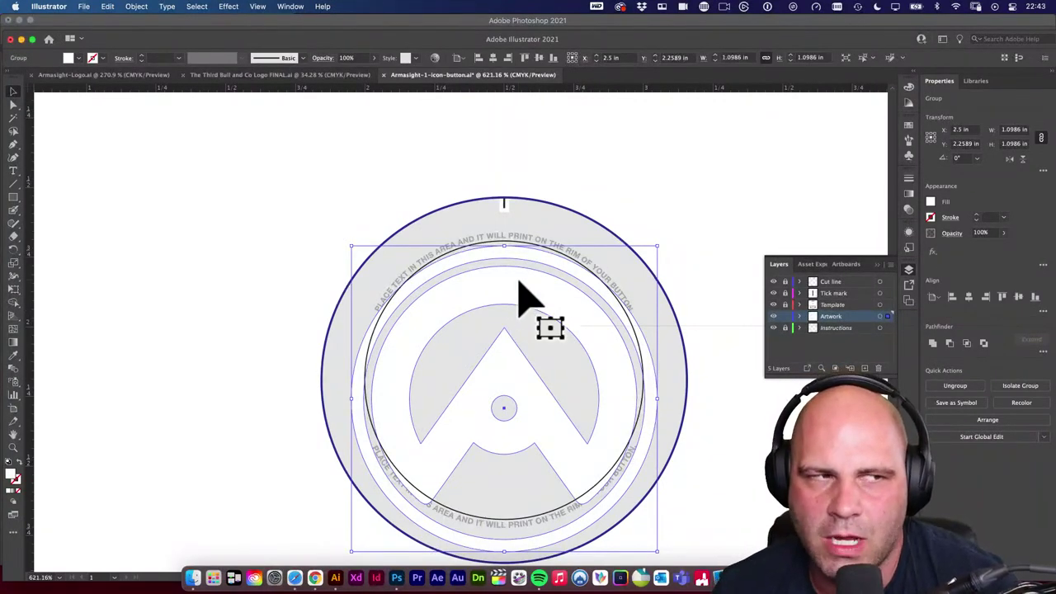
pyautogui.moveTo(521, 262); pyautogui.dragTo(521, 269)
pyautogui.scroll(5, 575, 321)
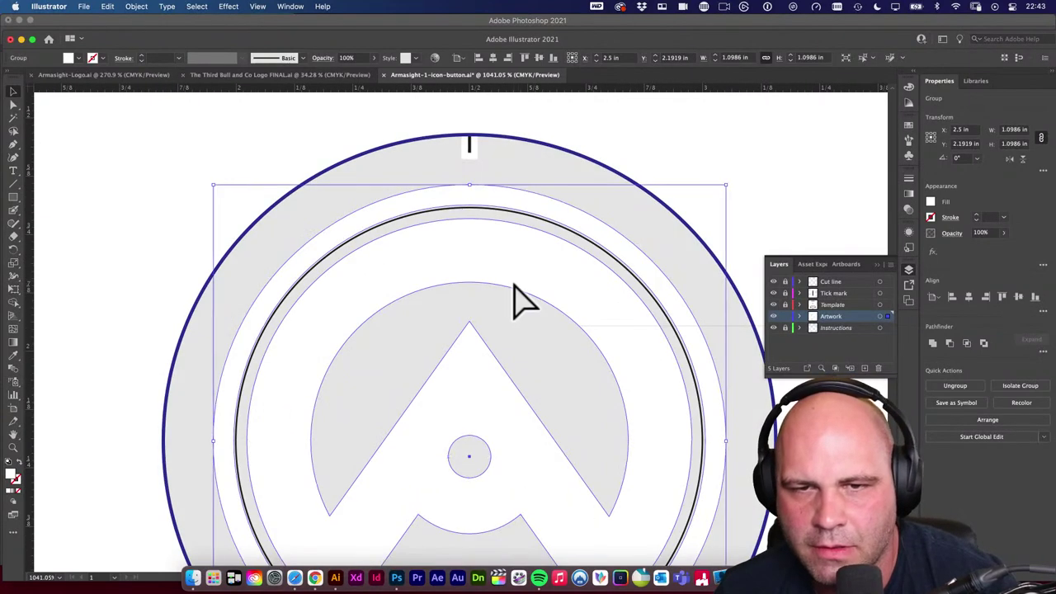
pyautogui.click(514, 283)
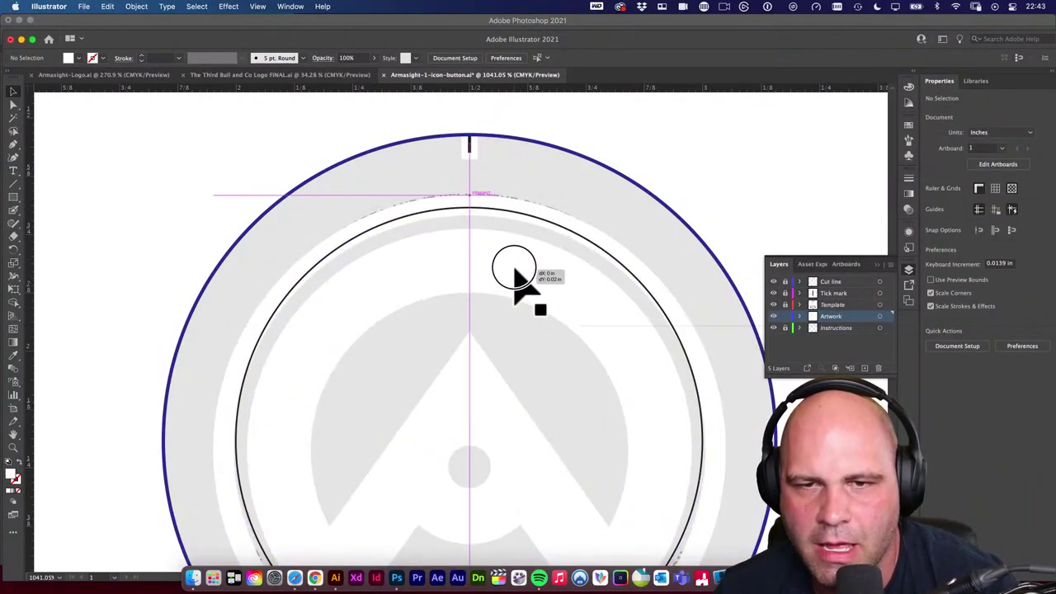
pyautogui.click(512, 278)
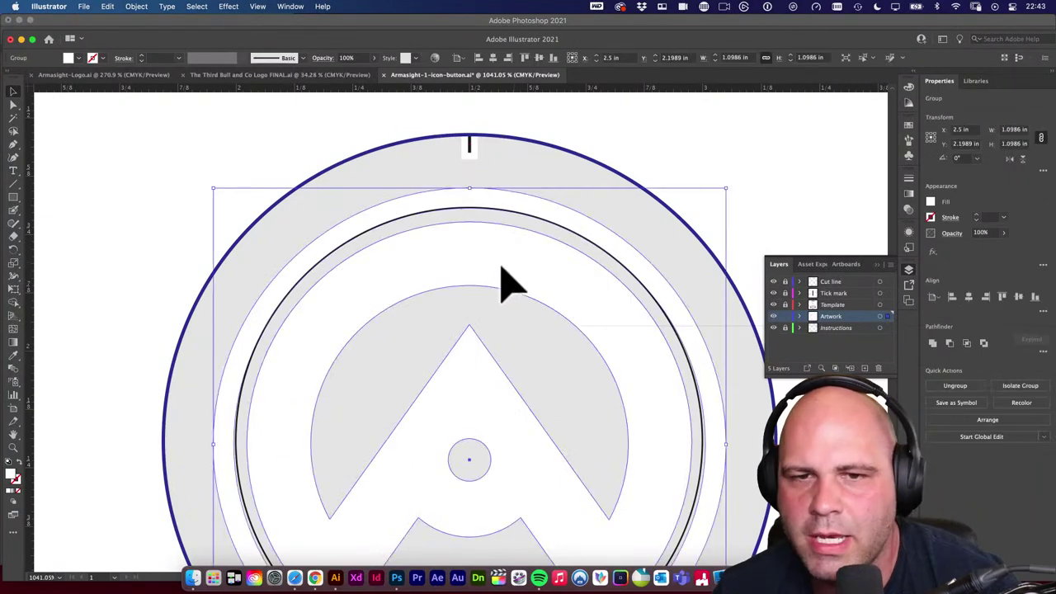
pyautogui.click(257, 6)
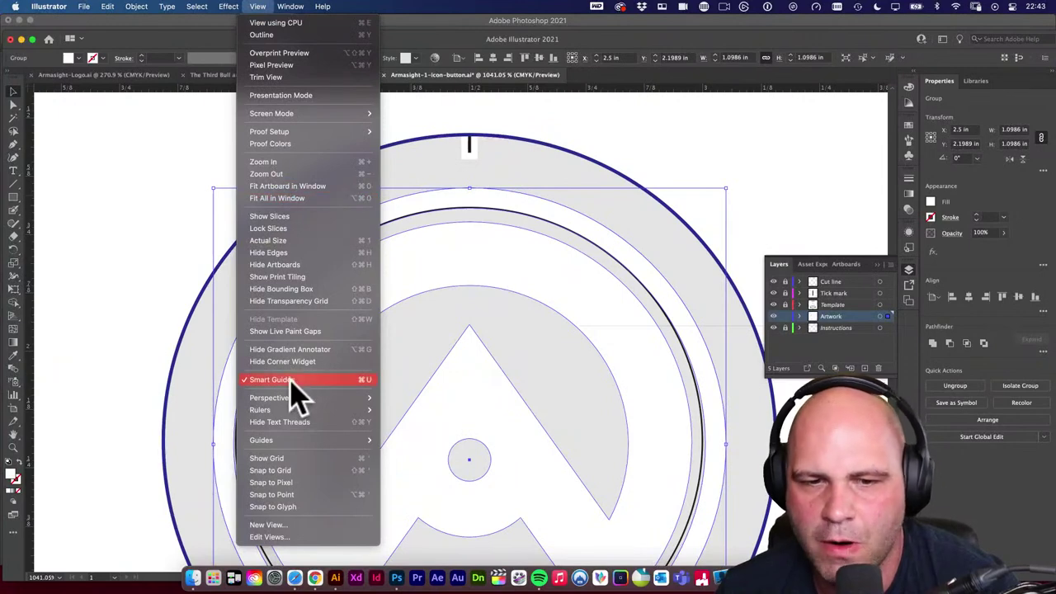
pyautogui.click(578, 295)
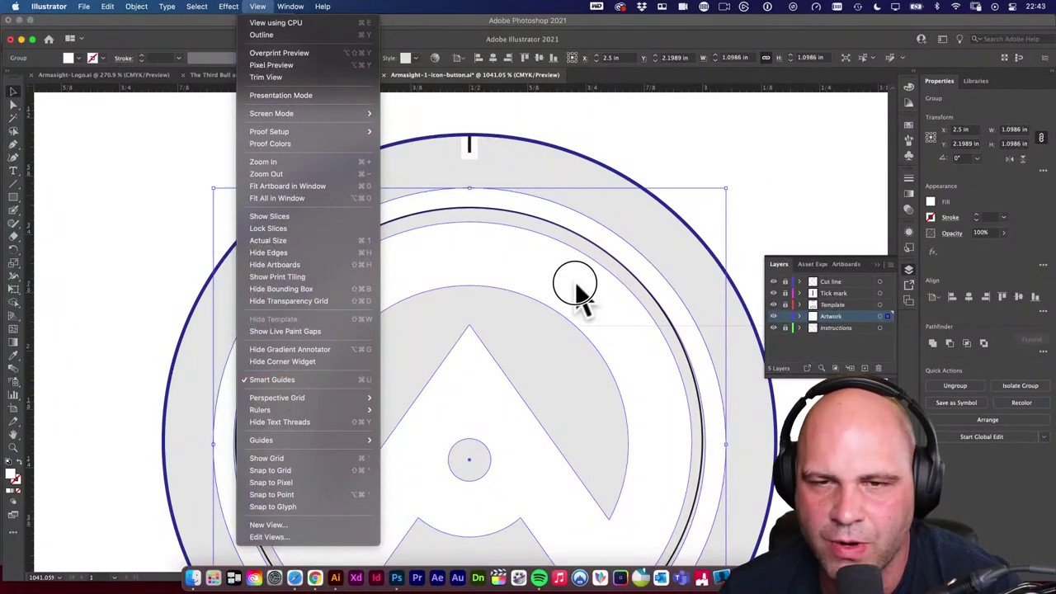
pyautogui.moveTo(551, 284)
pyautogui.mouseDown()
pyautogui.moveTo(528, 280)
pyautogui.moveTo(546, 281)
pyautogui.mouseUp()
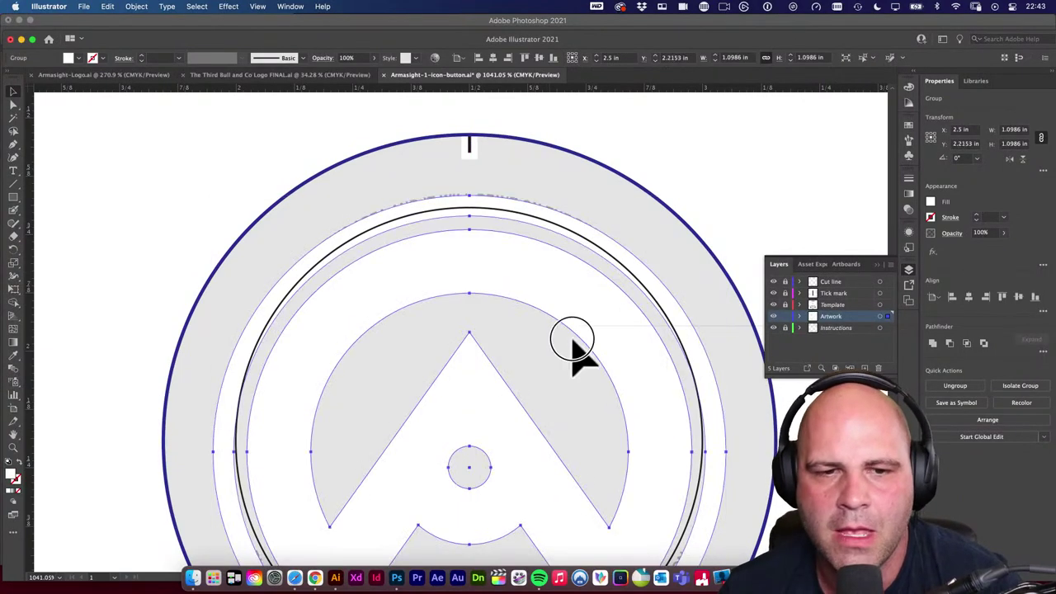
# Select the outer Cut line circle together with the logo artwork.
pyautogui.press('space')
pyautogui.moveTo(572, 349); pyautogui.dragTo(557, 297)
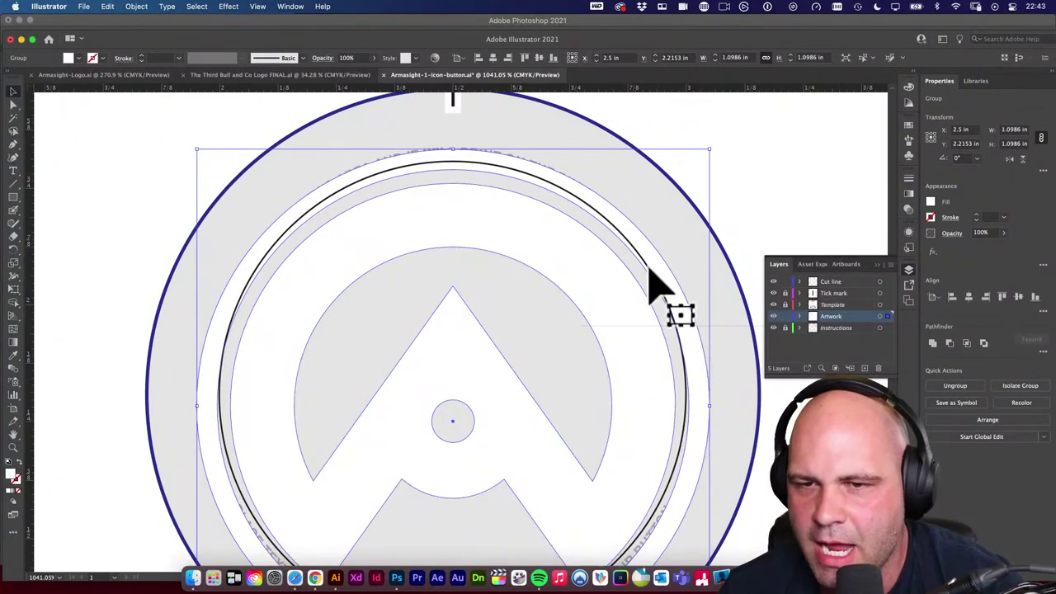
pyautogui.click(752, 208)
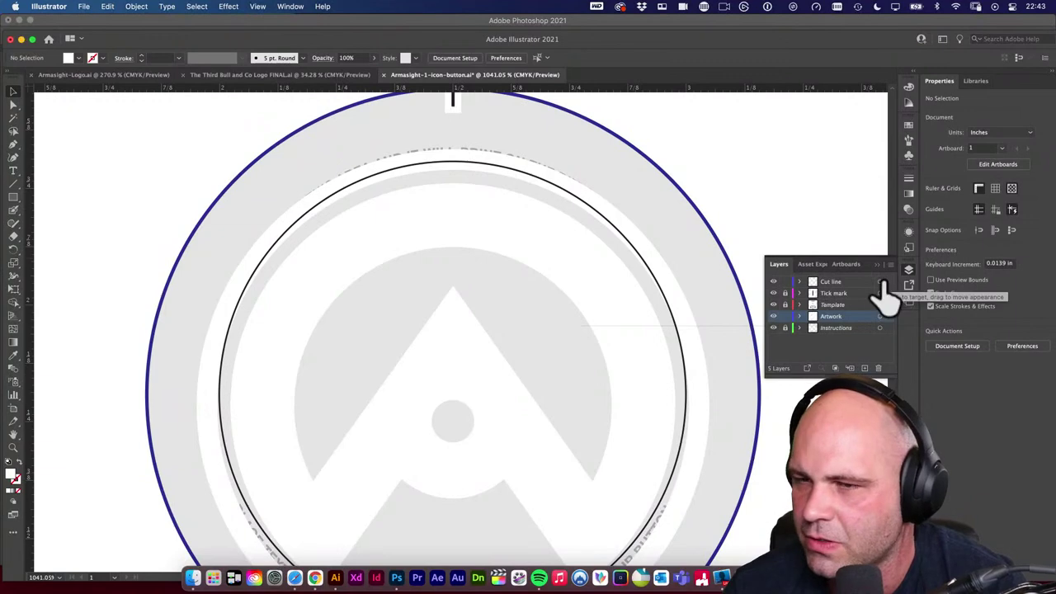
pyautogui.click(880, 283)
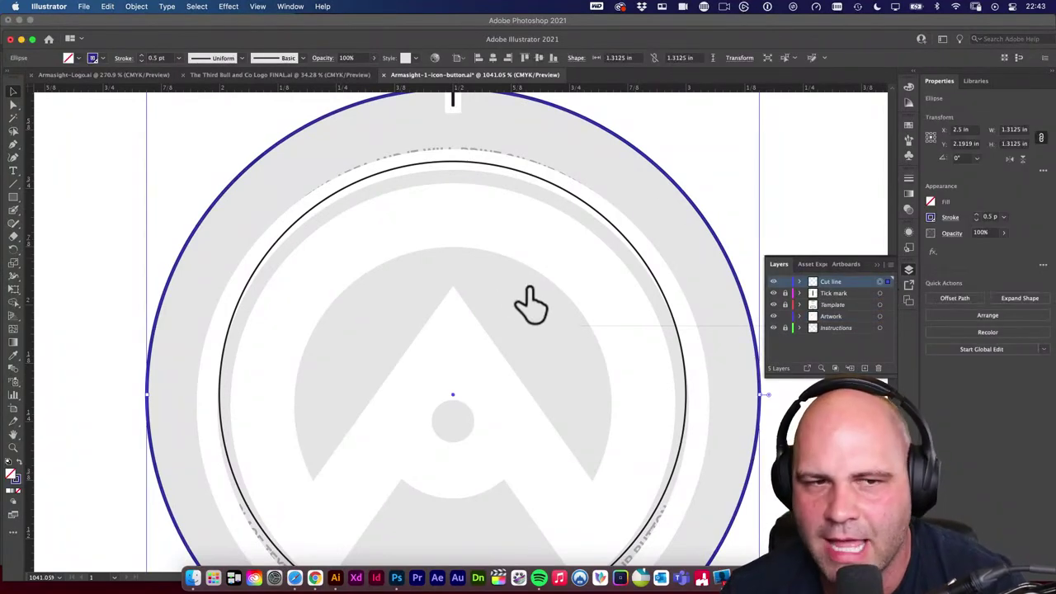
pyautogui.scroll(-5, 578, 318)
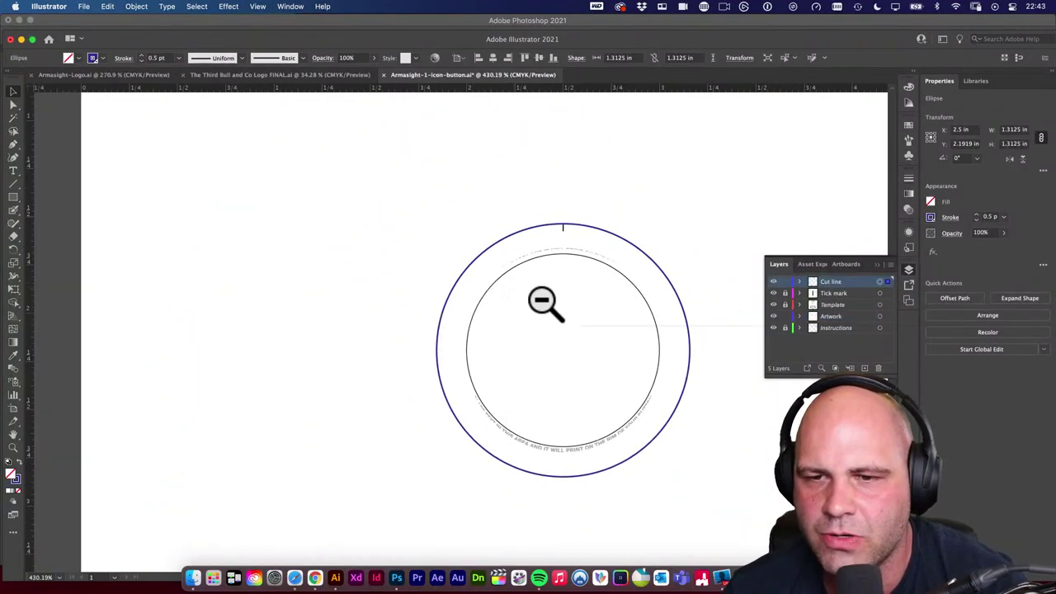
pyautogui.scroll(-3, 613, 336)
pyautogui.scroll(3, 582, 325)
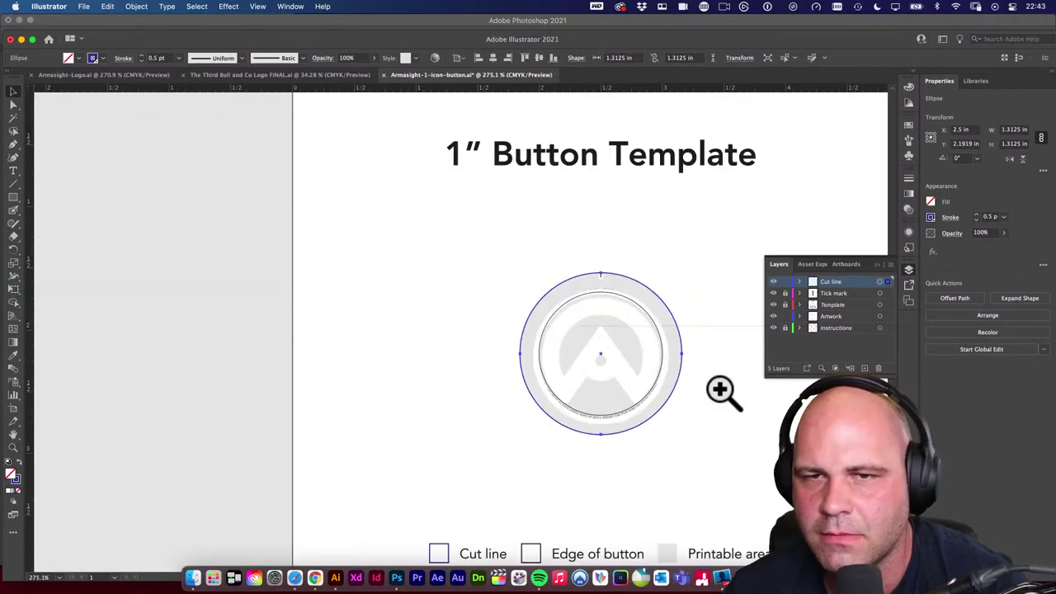
pyautogui.scroll(-3, 693, 382)
pyautogui.scroll(3, 652, 365)
pyautogui.scroll(-3, 740, 426)
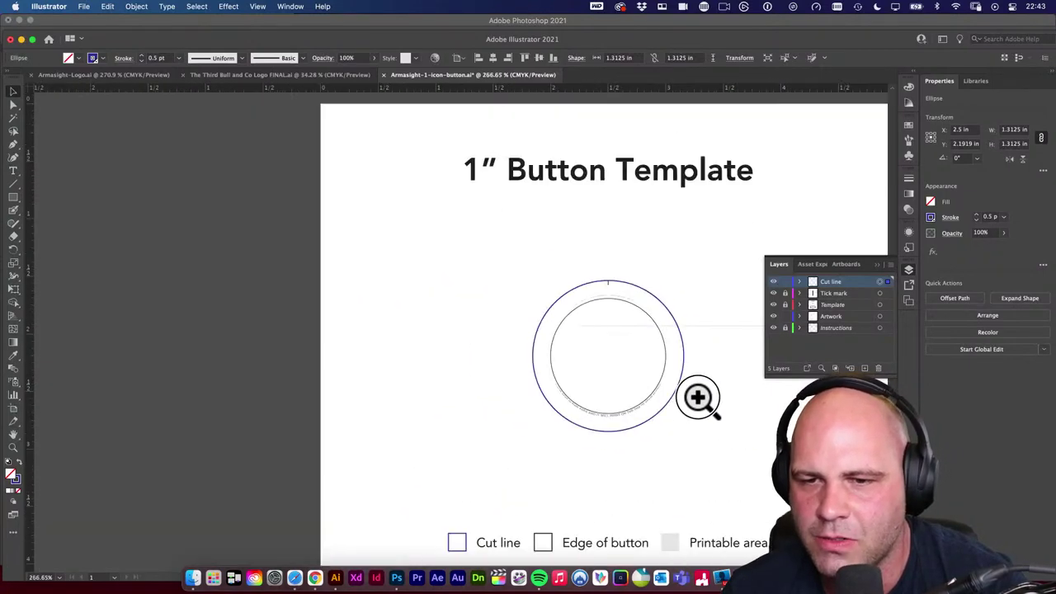
pyautogui.scroll(5, 675, 378)
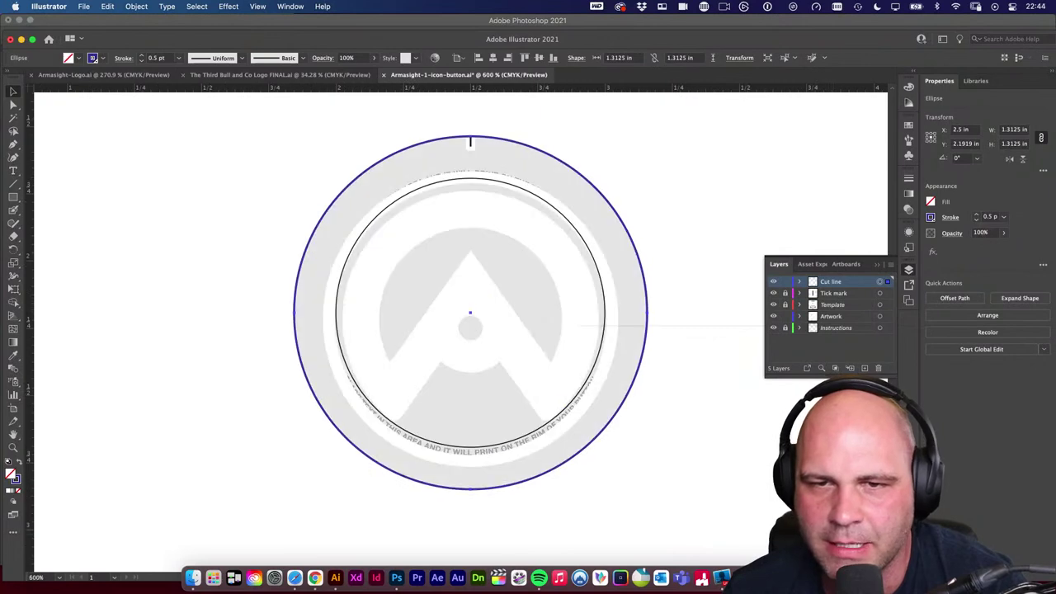
pyautogui.keyDown('shift'); pyautogui.click(532, 238); pyautogui.keyUp('shift')
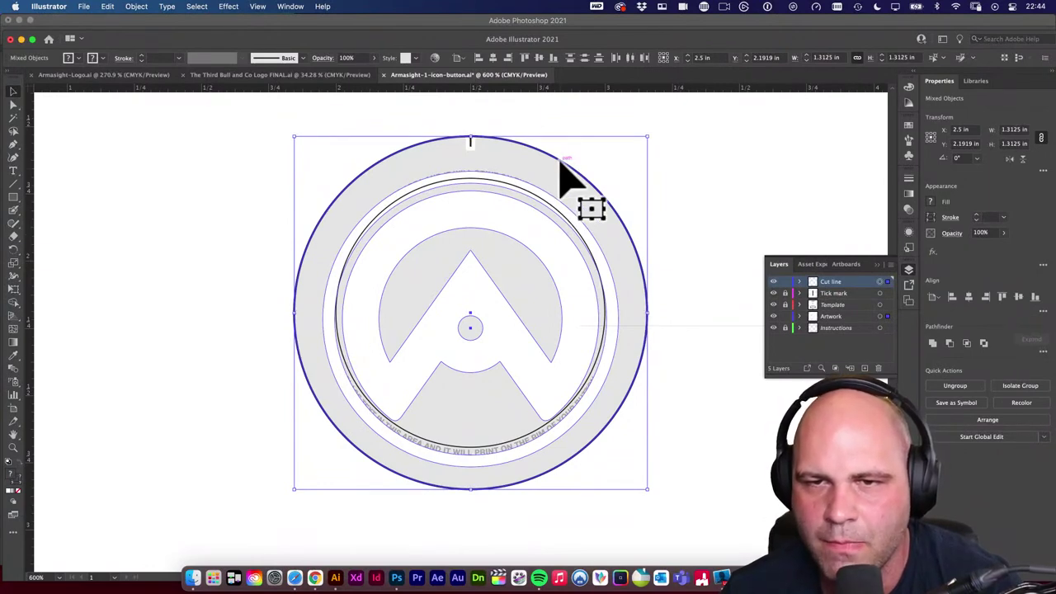
pyautogui.moveTo(572, 176); pyautogui.dragTo(590, 206)
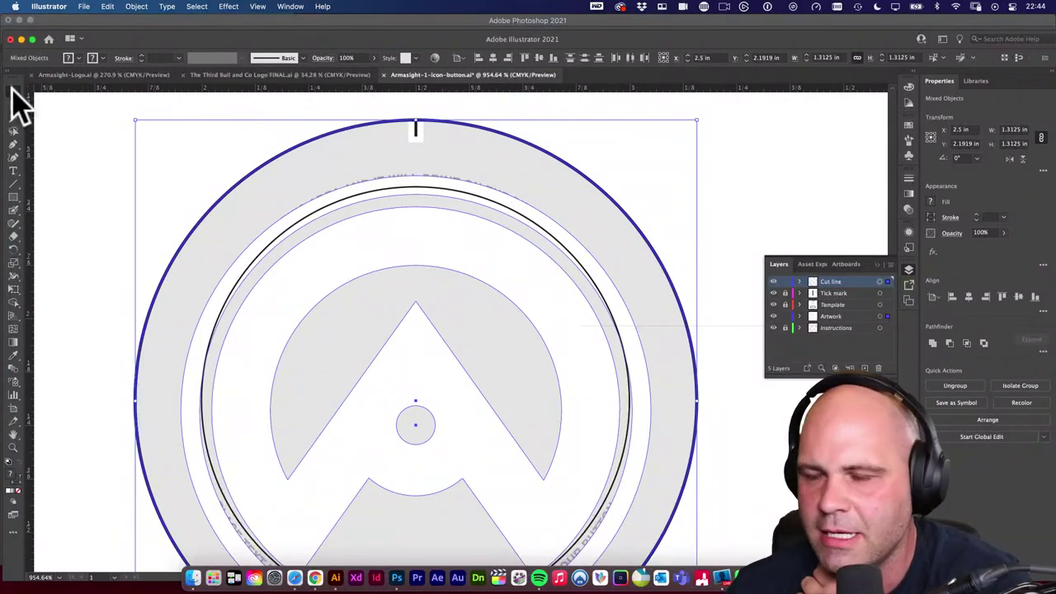
# Open the Align panel and centre the logo and circle horizontally.
pyautogui.click(290, 6)
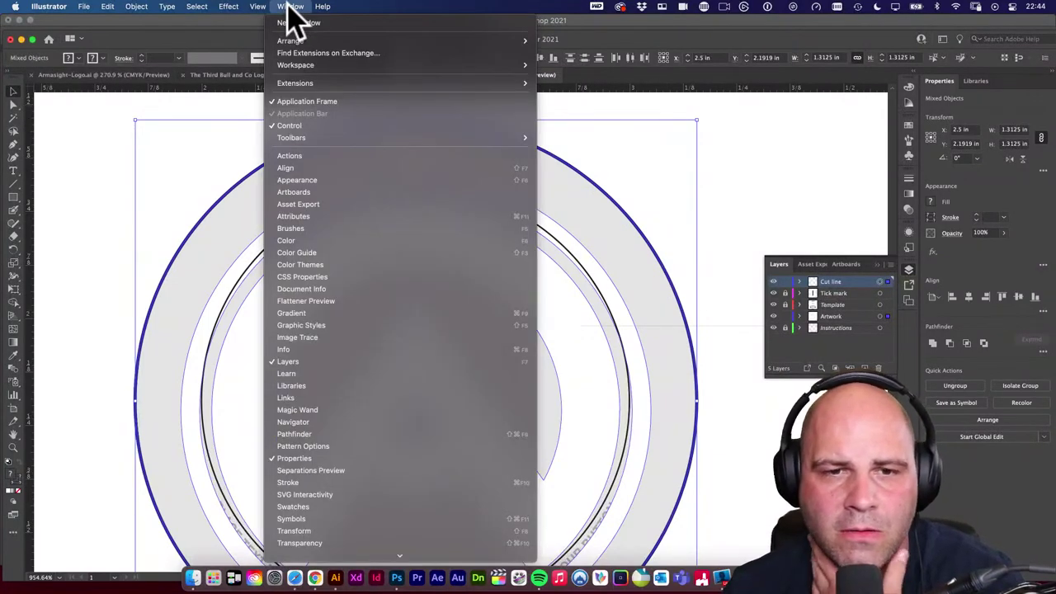
pyautogui.click(286, 168)
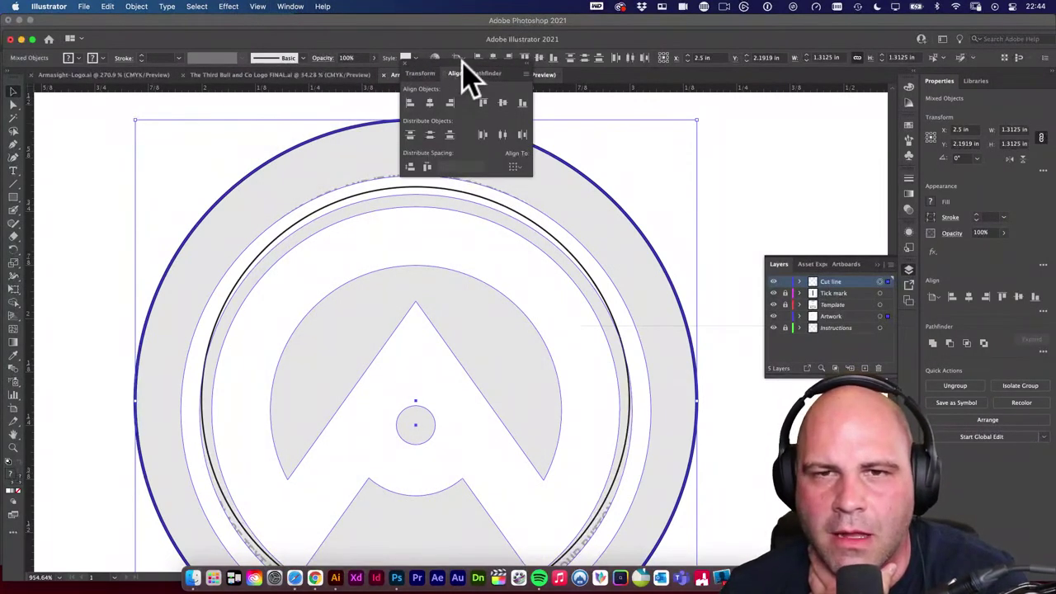
pyautogui.moveTo(466, 78); pyautogui.dragTo(794, 115)
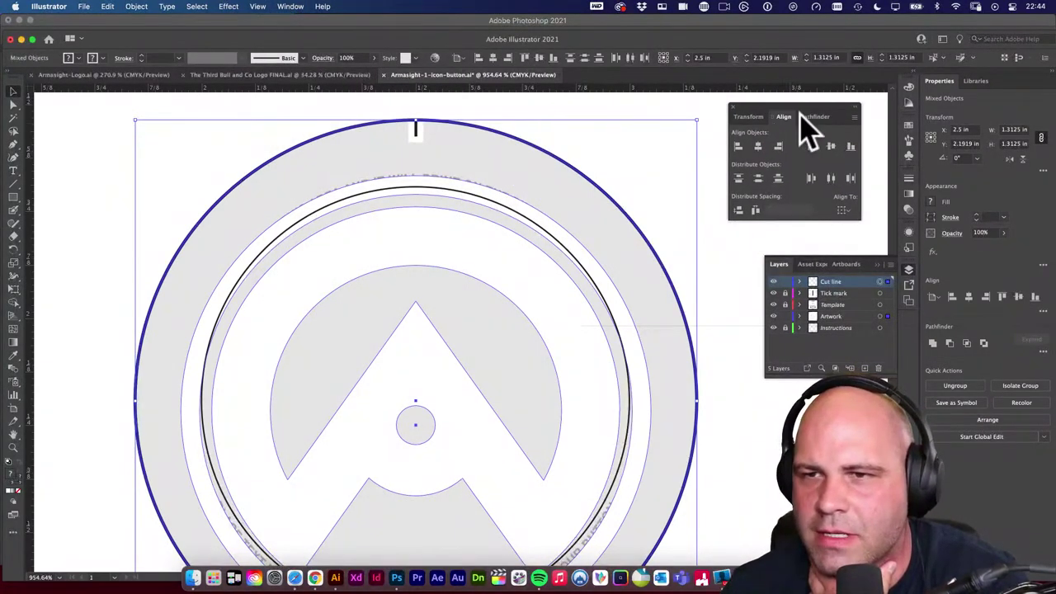
pyautogui.click(758, 147)
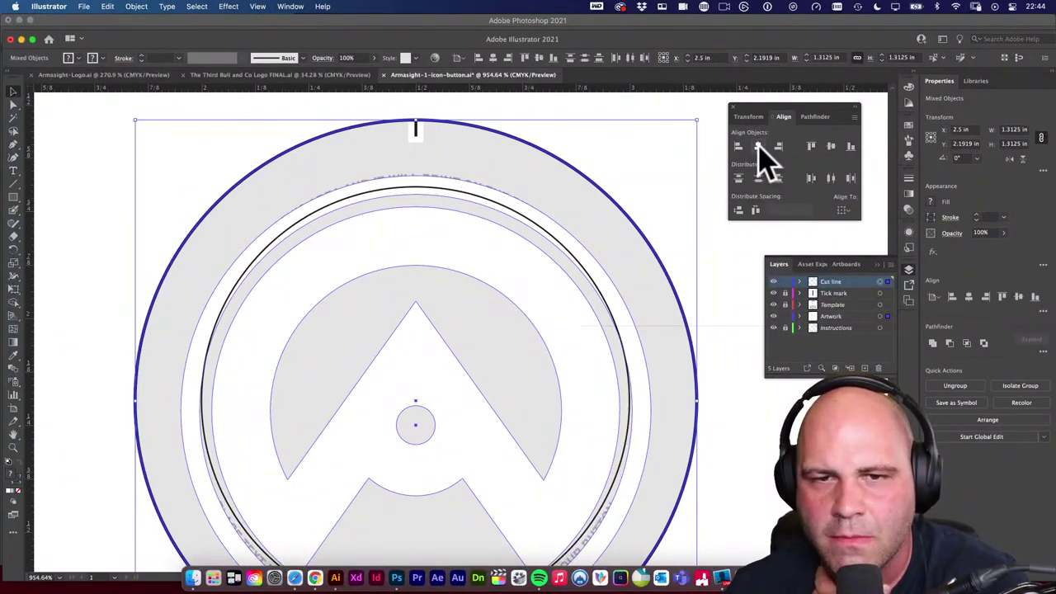
pyautogui.click(831, 149)
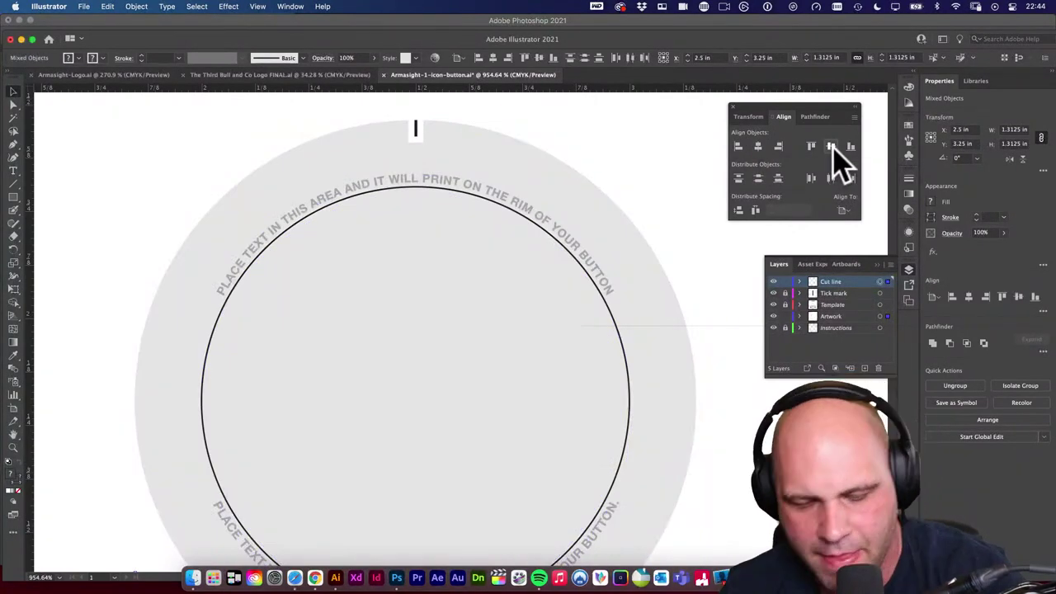
pyautogui.press('super+z')
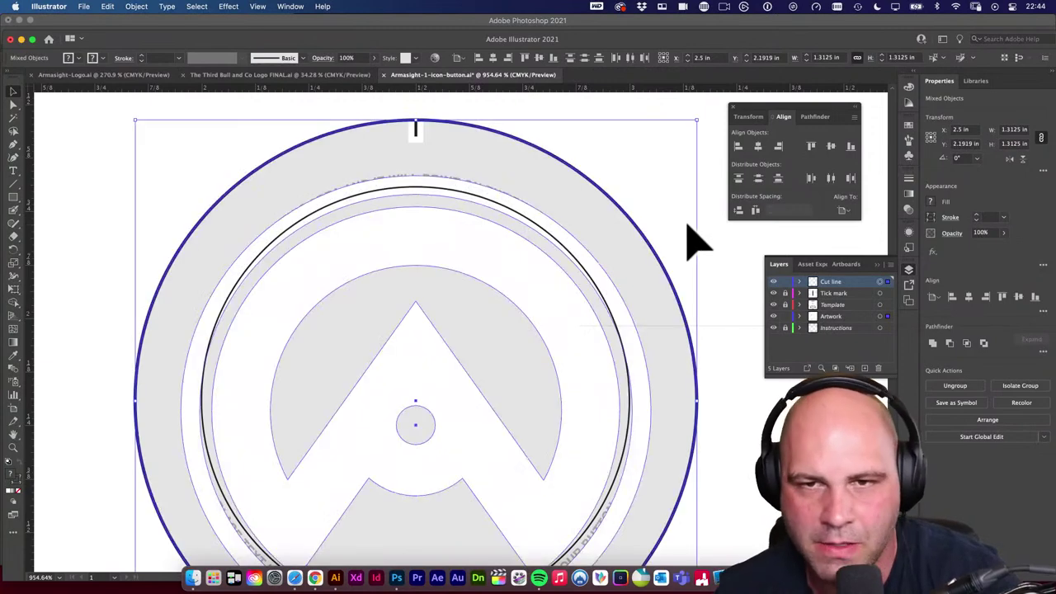
# Set the Align To option to Align to Key Object.
pyautogui.click(840, 209)
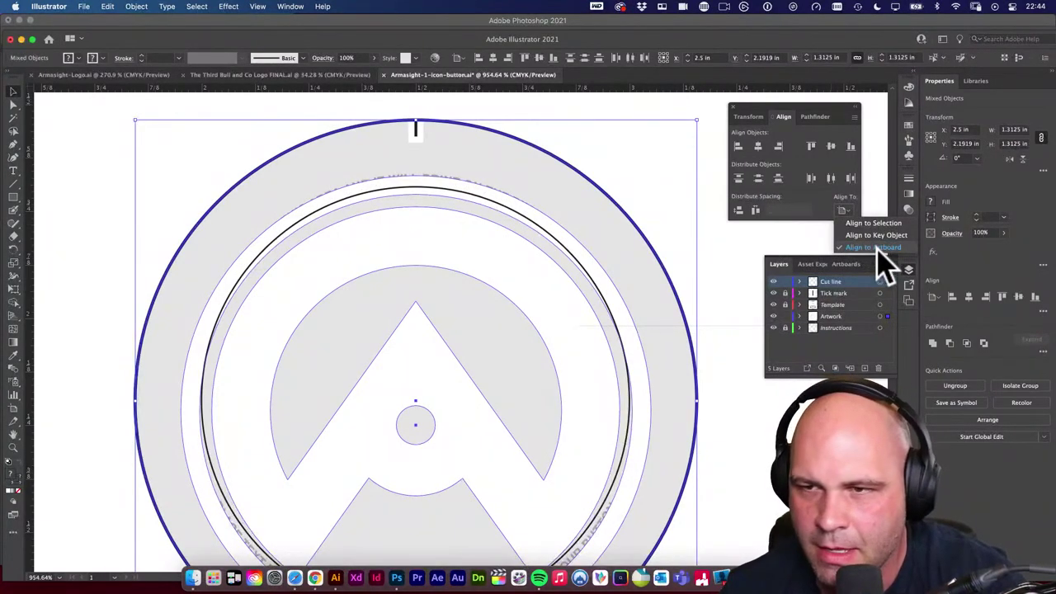
pyautogui.click(614, 219)
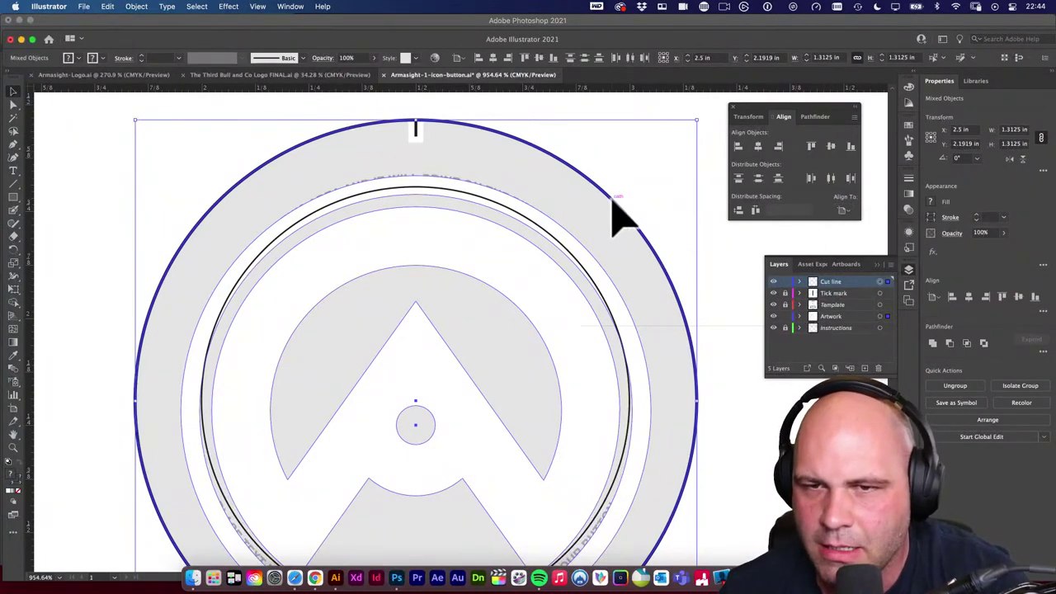
pyautogui.click(841, 210)
pyautogui.keyDown('super'); pyautogui.click(880, 349); pyautogui.keyUp('super')
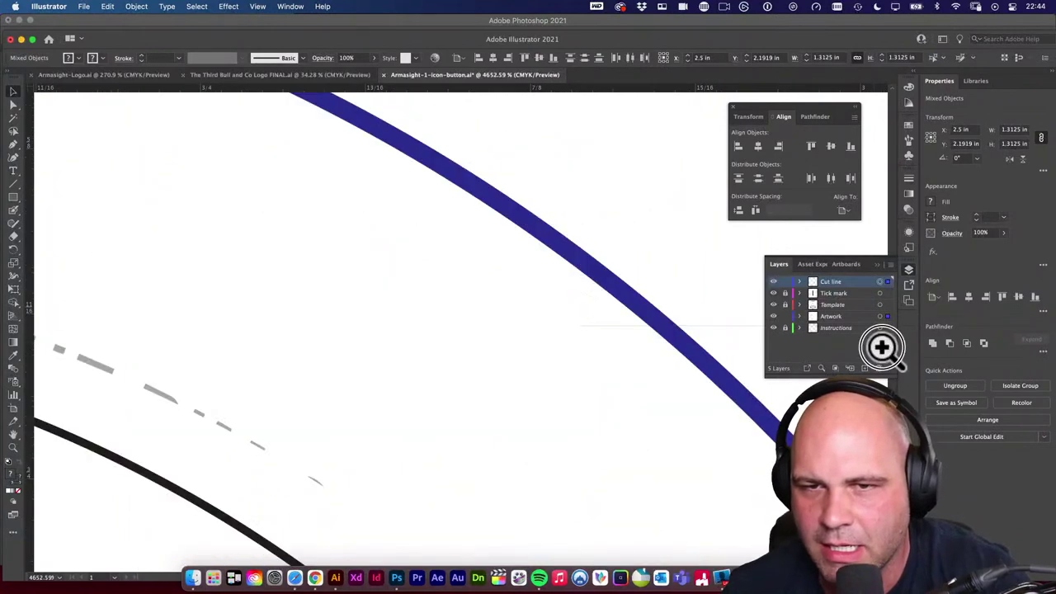
pyautogui.keyDown('super'); pyautogui.click(509, 245); pyautogui.keyUp('super')
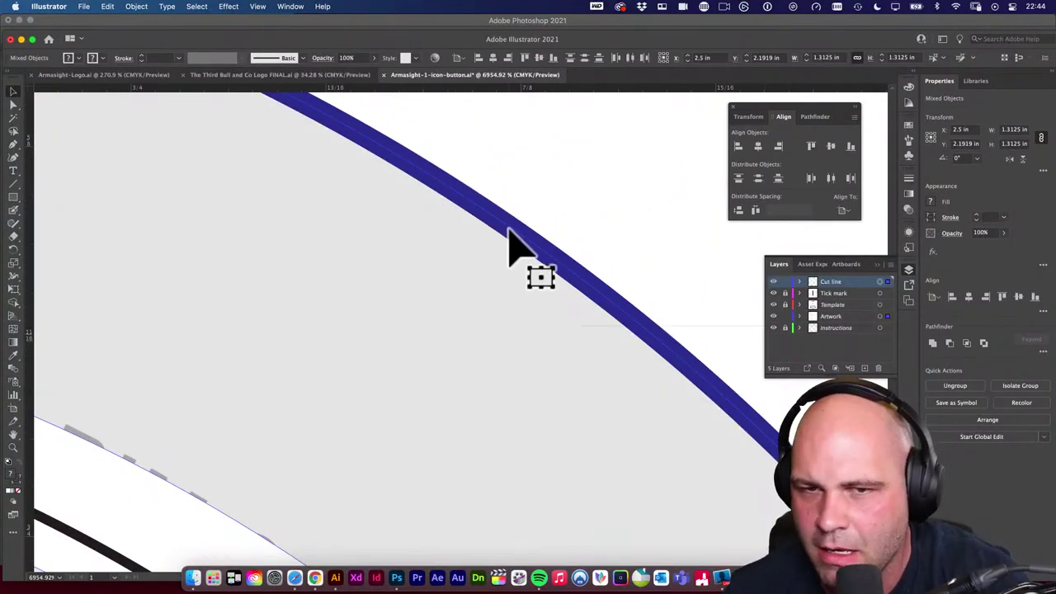
pyautogui.keyDown('alt'); pyautogui.keyDown('super'); pyautogui.click(516, 271); pyautogui.keyUp('super'); pyautogui.keyUp('alt')
pyautogui.keyDown('alt'); pyautogui.keyDown('super'); pyautogui.click(520, 285); pyautogui.keyUp('super'); pyautogui.keyUp('alt')
pyautogui.keyDown('alt'); pyautogui.keyDown('super'); pyautogui.click(525, 302); pyautogui.keyUp('super'); pyautogui.keyUp('alt')
pyautogui.keyDown('alt'); pyautogui.keyDown('super'); pyautogui.click(538, 344); pyautogui.keyUp('super'); pyautogui.keyUp('alt')
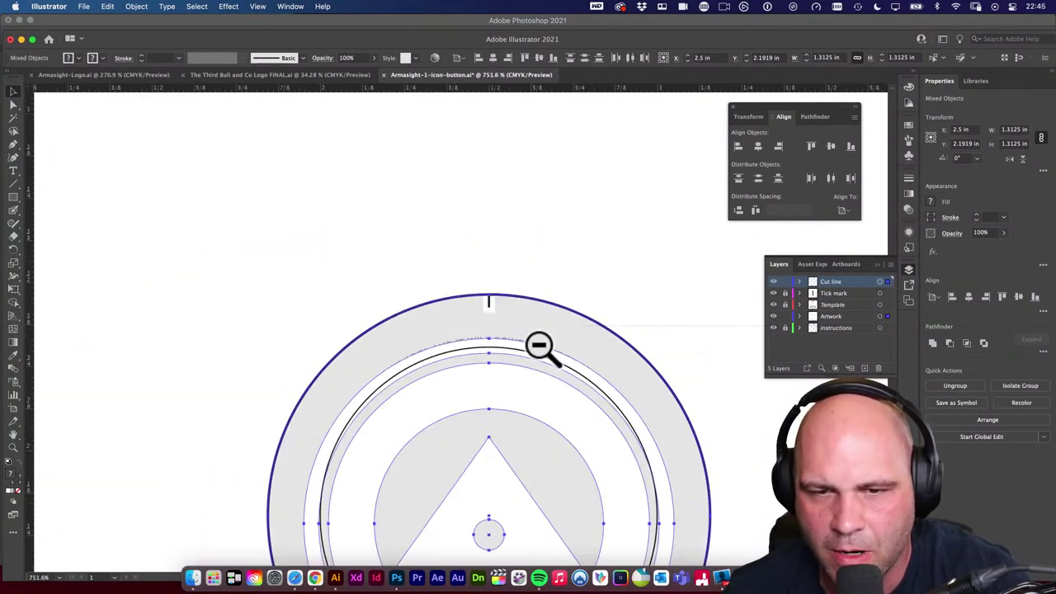
pyautogui.click(841, 212)
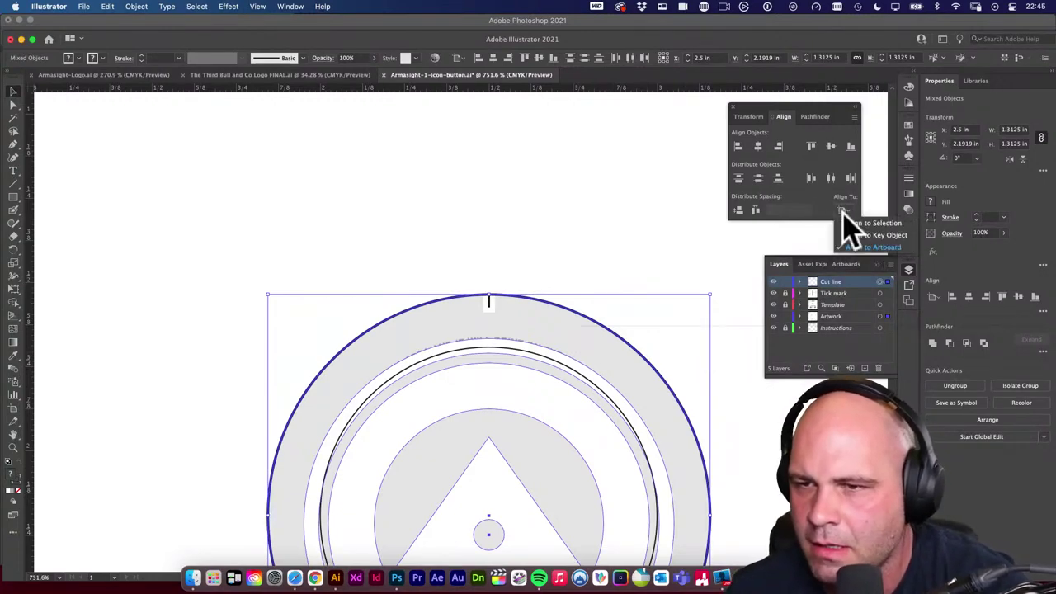
pyautogui.click(870, 235)
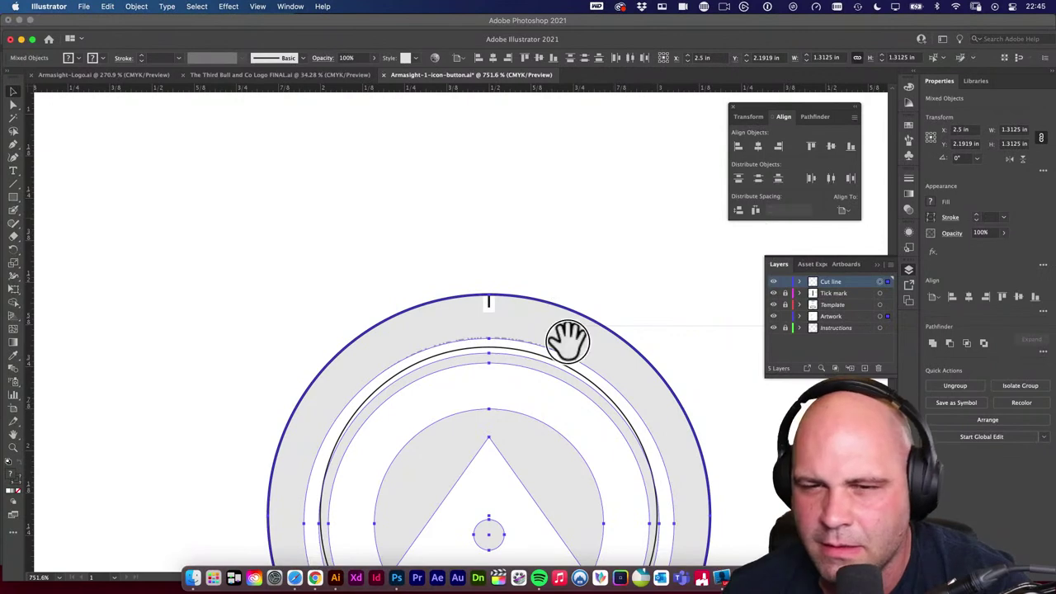
# Undo the accidental alignment, recentre the button in view, and clear the selection.
pyautogui.scroll(3, 566, 341)
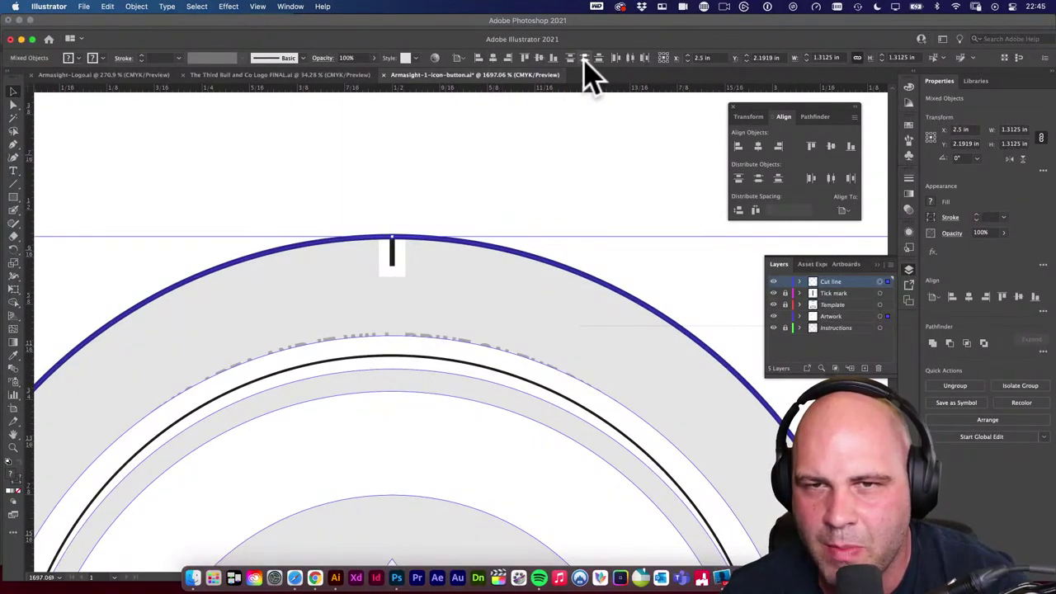
pyautogui.click(538, 58)
pyautogui.press('cmd+z')
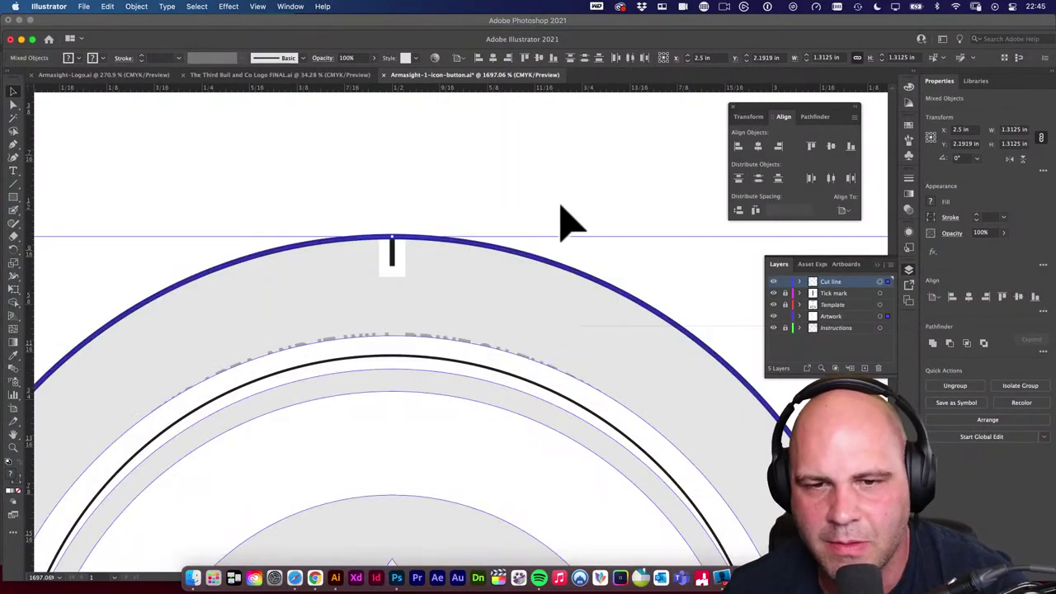
pyautogui.scroll(-2, 585, 264)
pyautogui.scroll(-2, 588, 238)
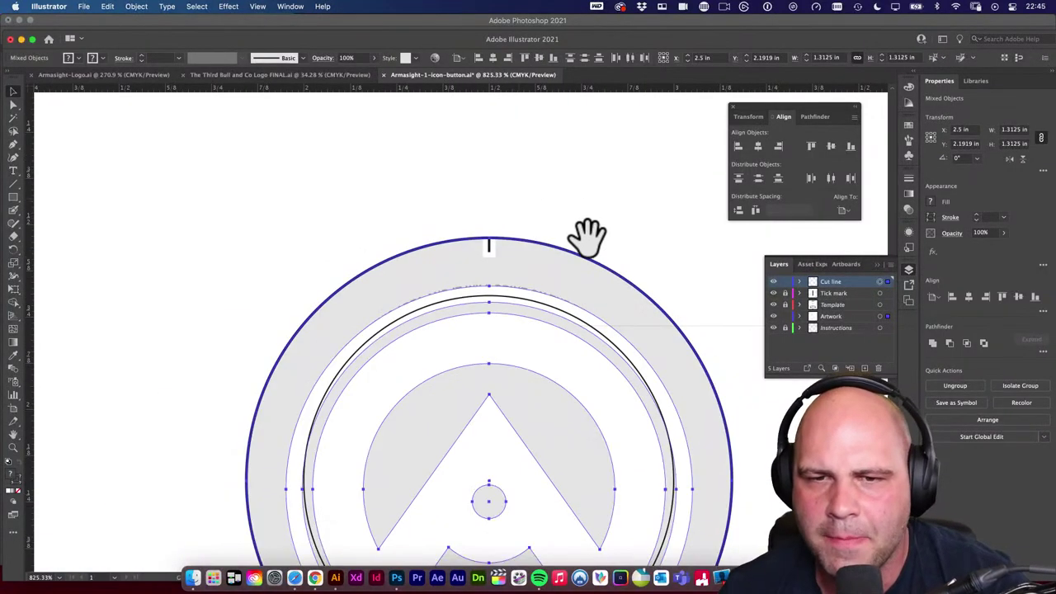
pyautogui.moveTo(587, 238); pyautogui.dragTo(519, 172)
pyautogui.click(547, 207)
# Unlock the template and artwork layers, select the dark ring and logo, ring as key object.
pyautogui.click(532, 206)
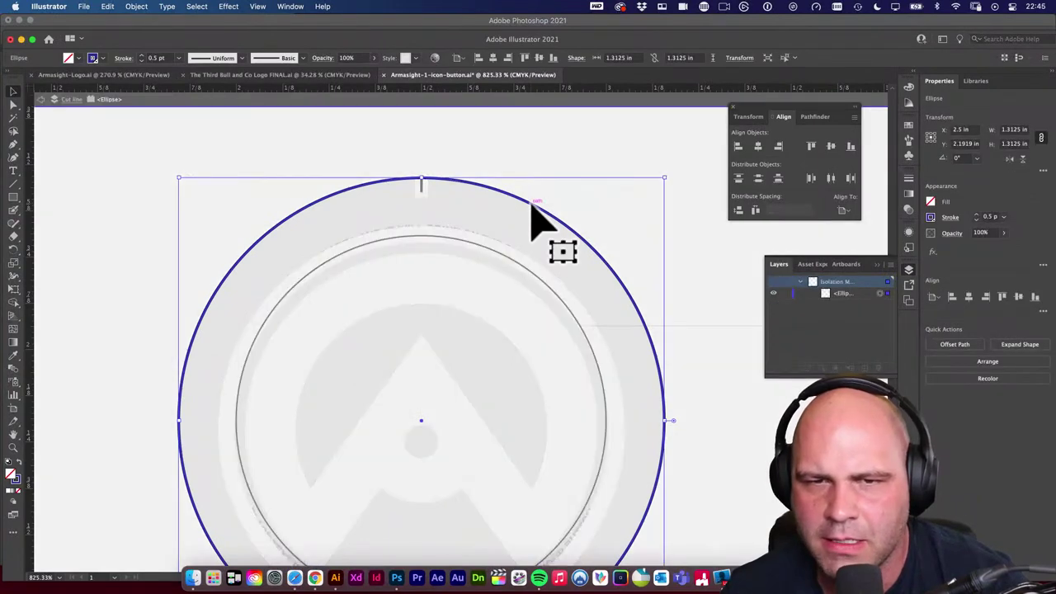
pyautogui.click(517, 137)
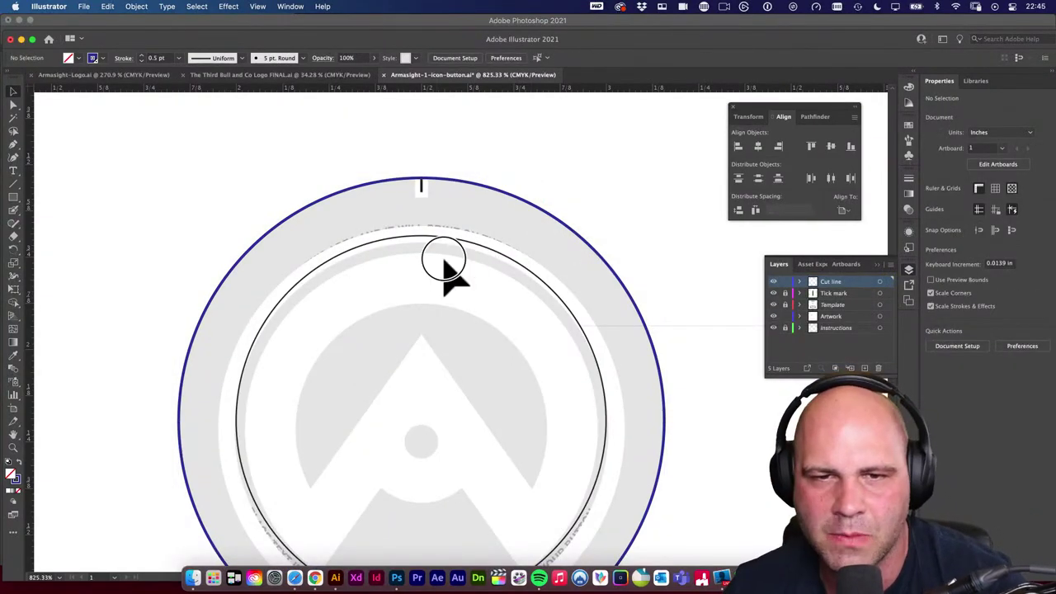
pyautogui.click(441, 266)
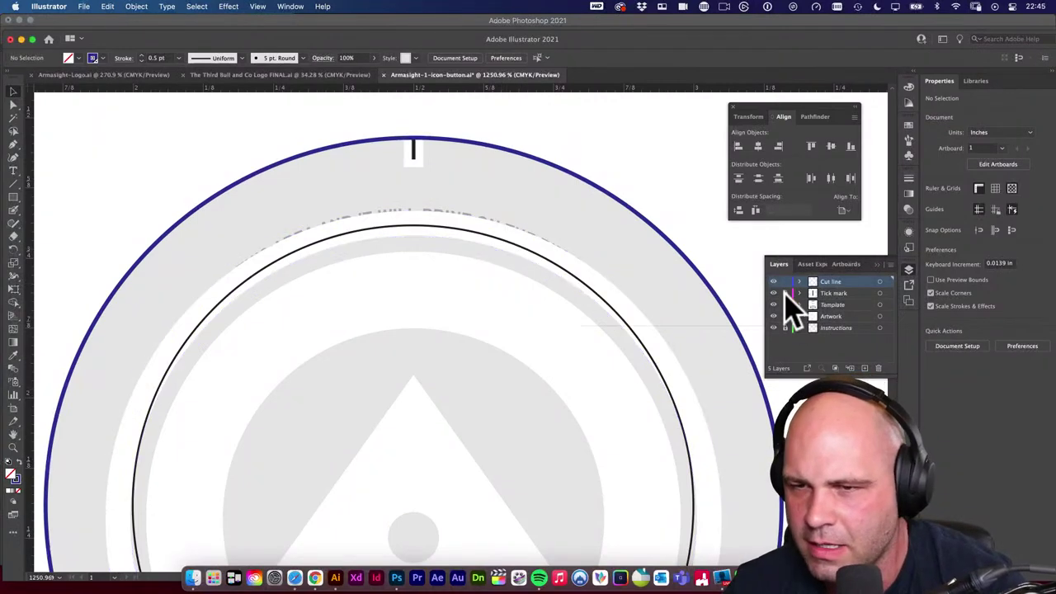
pyautogui.click(789, 314)
pyautogui.click(556, 264)
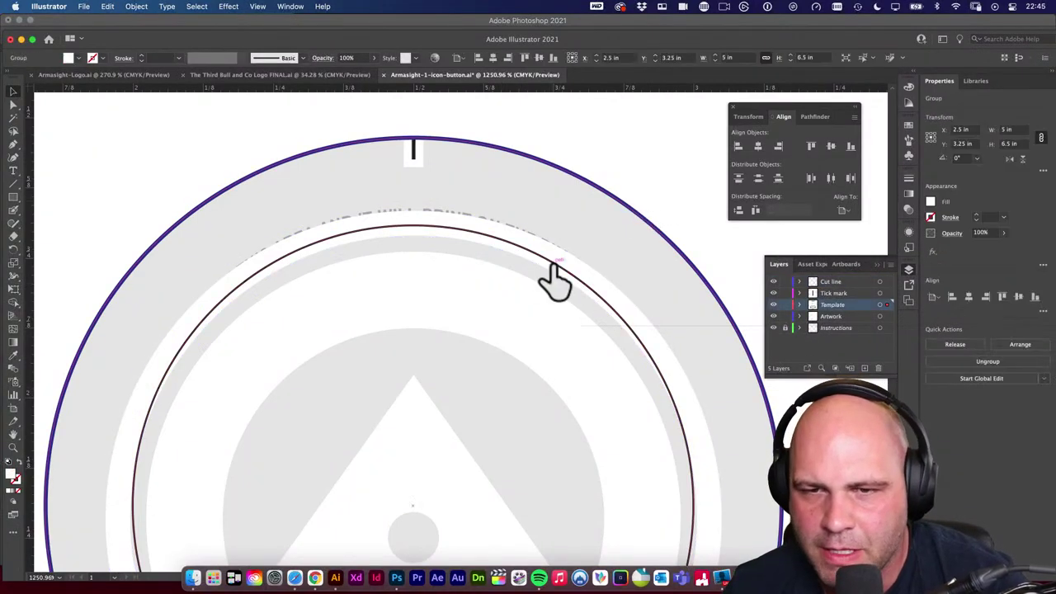
pyautogui.keyDown('shift'); pyautogui.click(551, 280); pyautogui.keyUp('shift')
pyautogui.keyDown('shift'); pyautogui.click(537, 318); pyautogui.keyUp('shift')
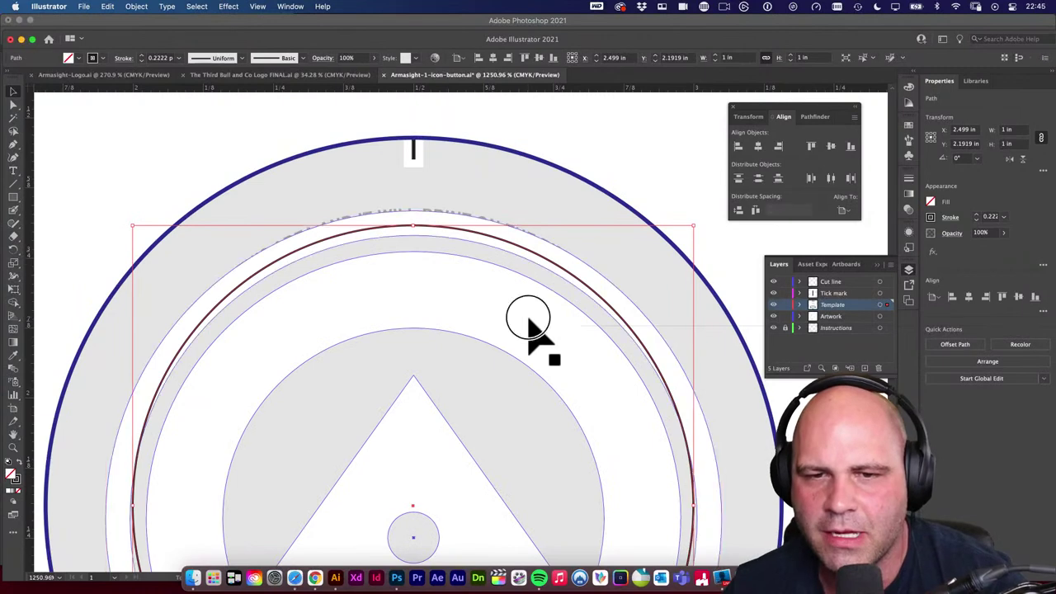
pyautogui.click(547, 258)
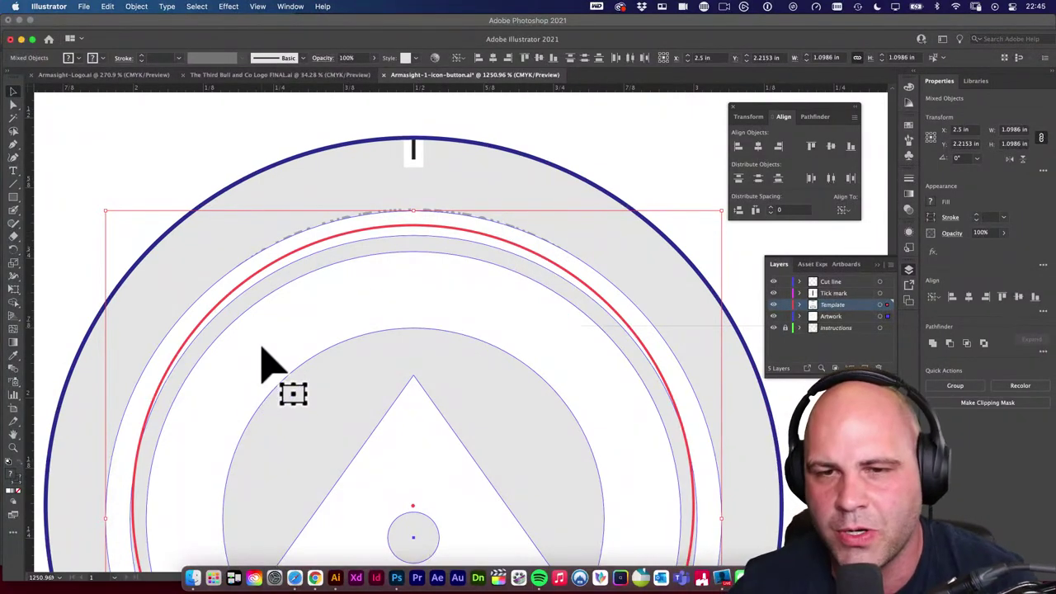
# Centre the artwork horizontally and vertically on the ring, then return to Preview view.
pyautogui.click(759, 148)
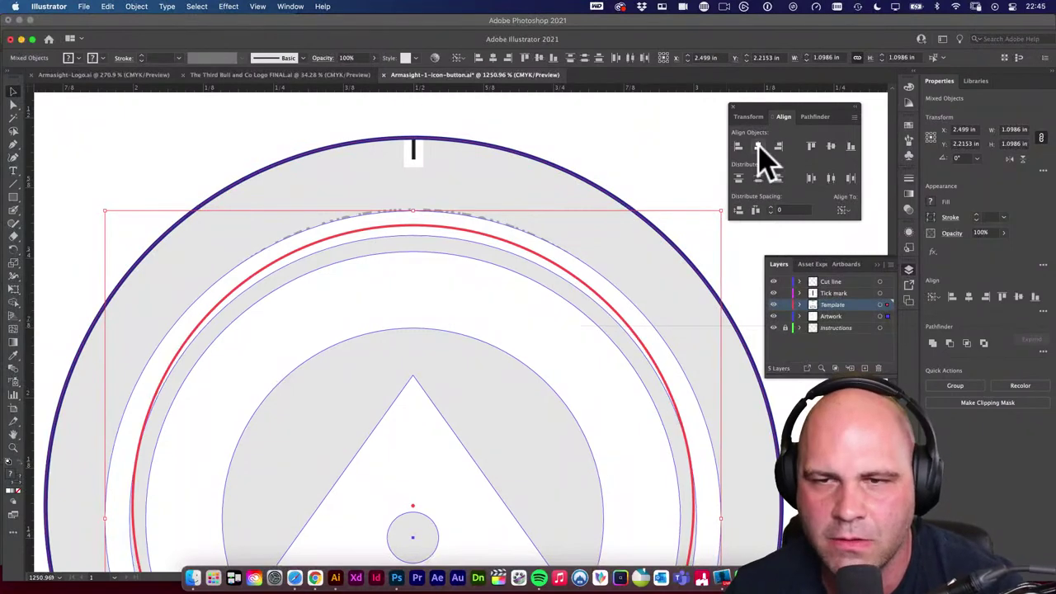
pyautogui.click(831, 147)
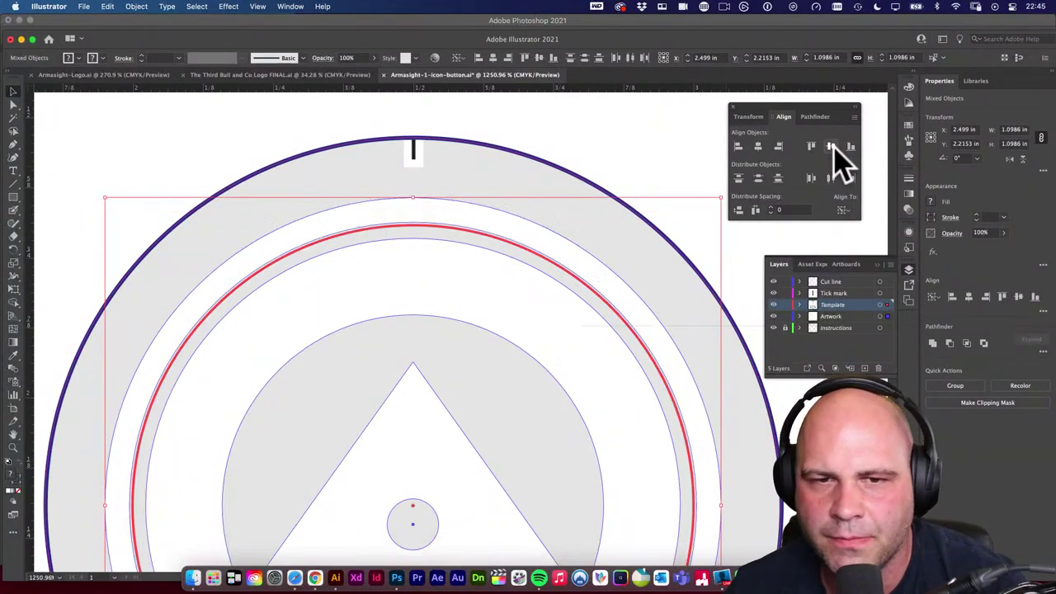
pyautogui.scroll(-5, 660, 272)
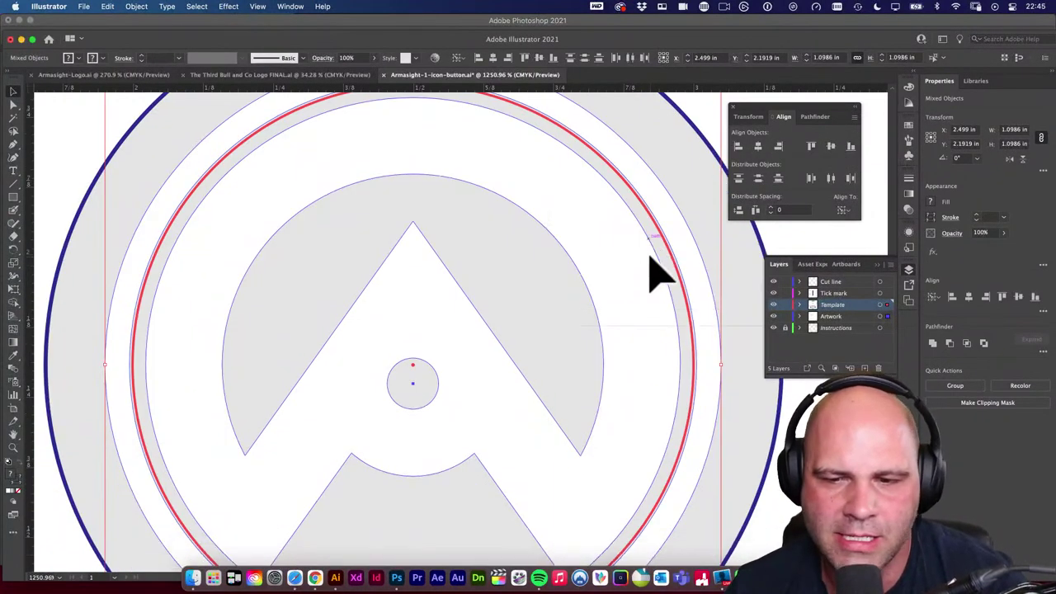
pyautogui.scroll(-2, 652, 277)
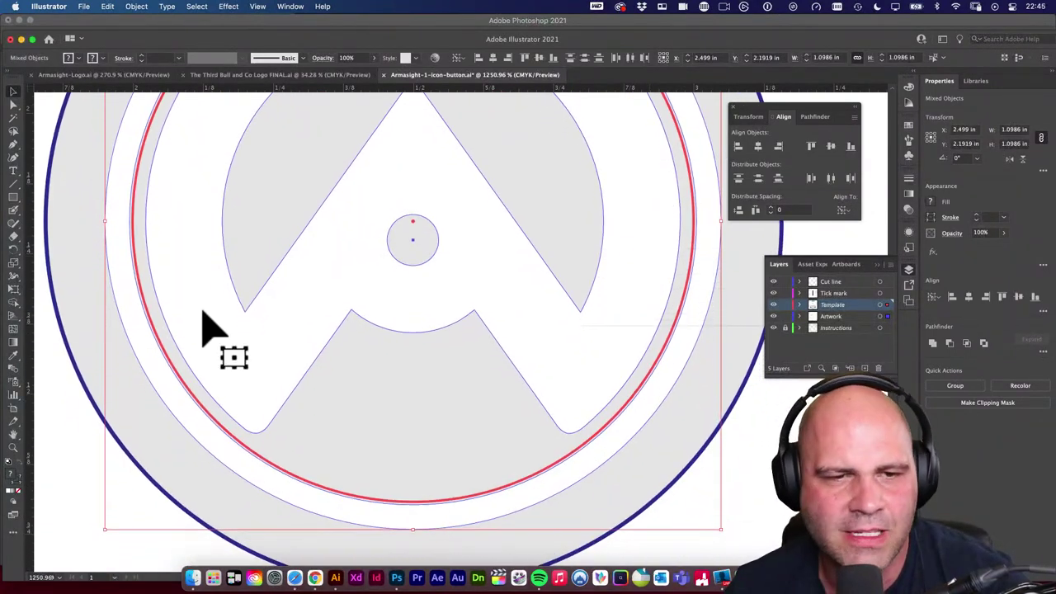
pyautogui.press('super+y')
pyautogui.scroll(5, 679, 514)
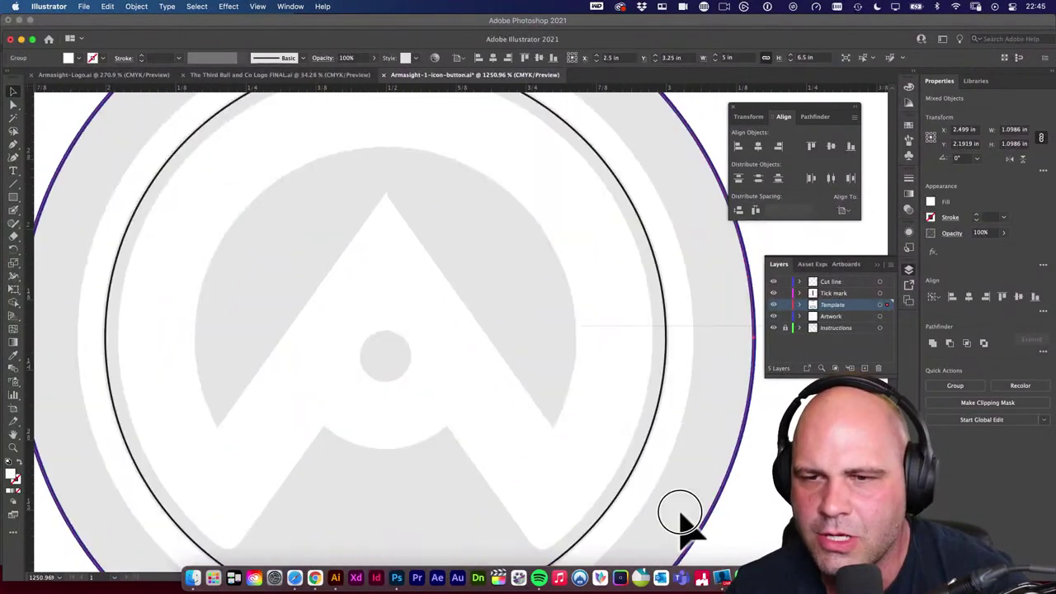
pyautogui.scroll(-2, 651, 401)
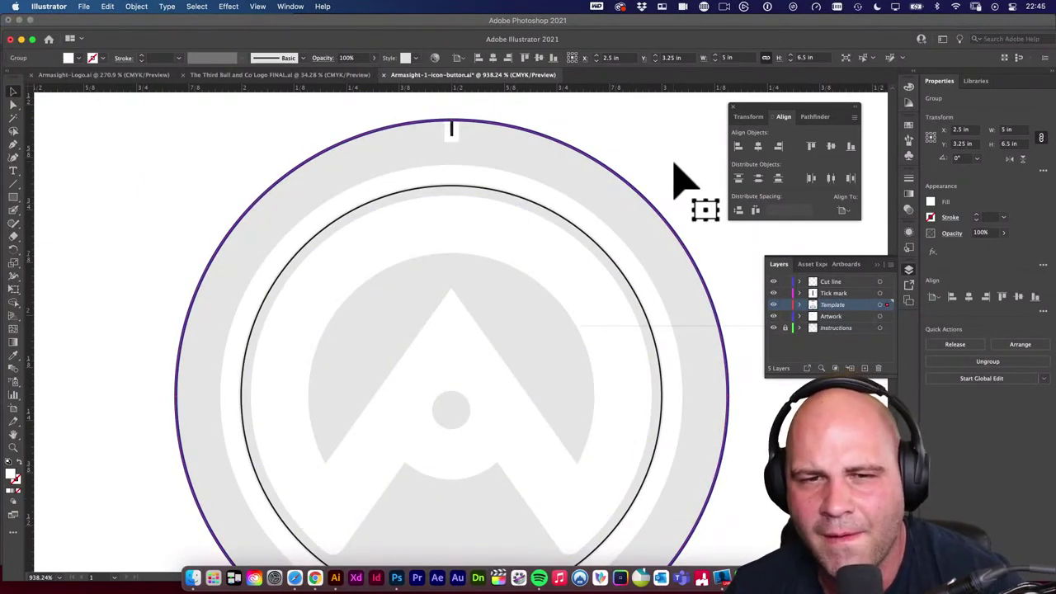
# Scale the logo artwork group down to about 1.0986 in to fit inside the inner ring.
pyautogui.click(593, 233)
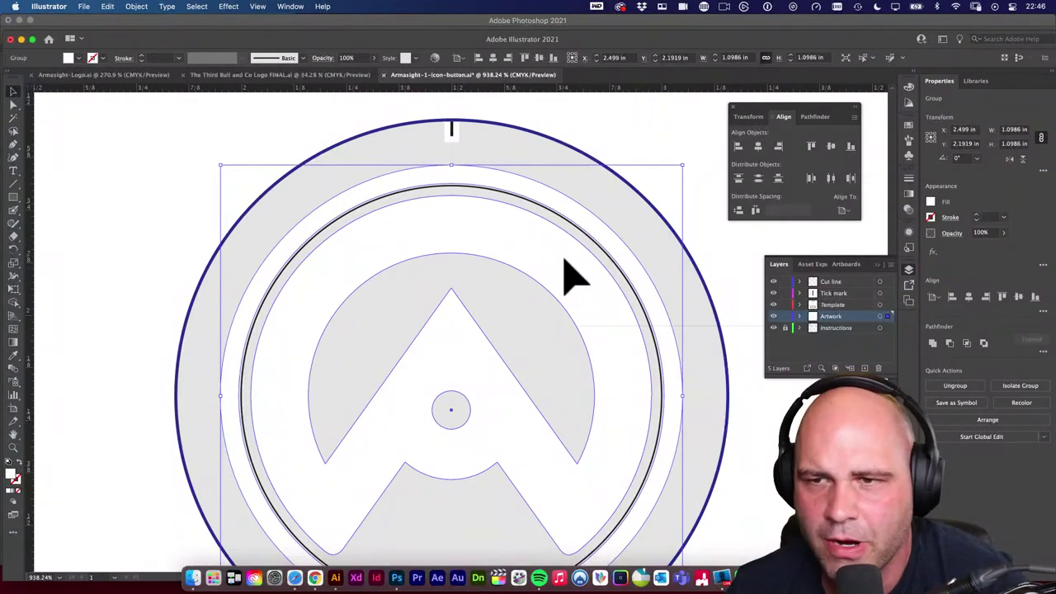
pyautogui.press('a')
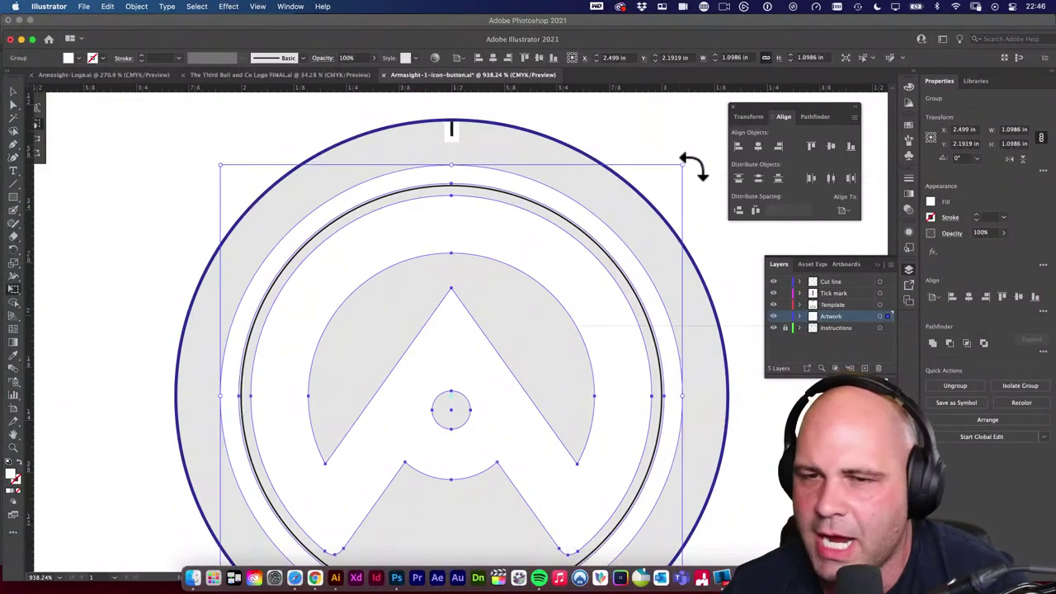
pyautogui.moveTo(683, 165); pyautogui.dragTo(655, 193)
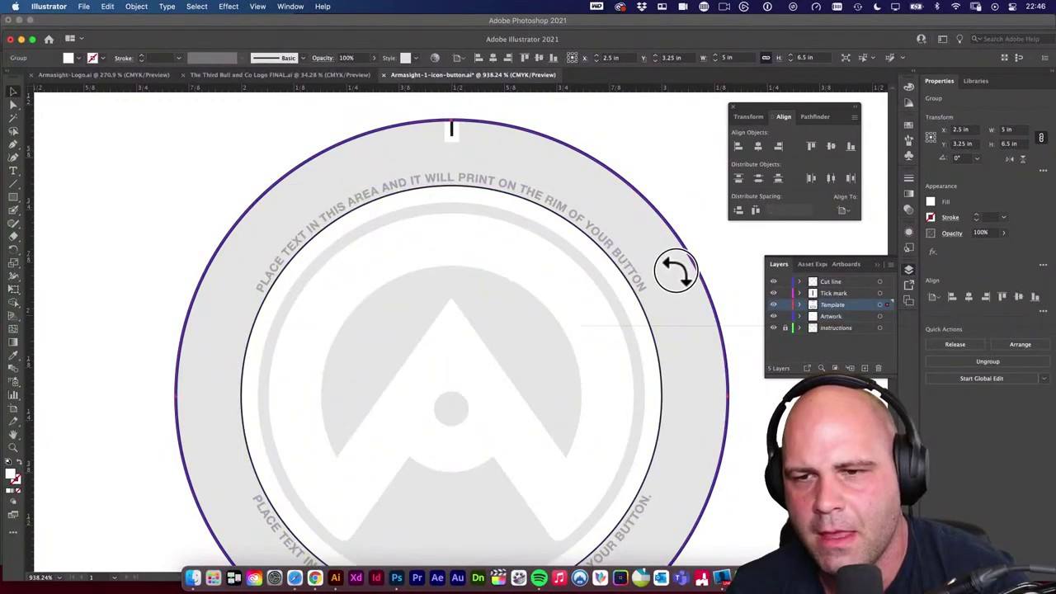
pyautogui.moveTo(674, 273); pyautogui.dragTo(648, 251)
pyautogui.click(835, 317)
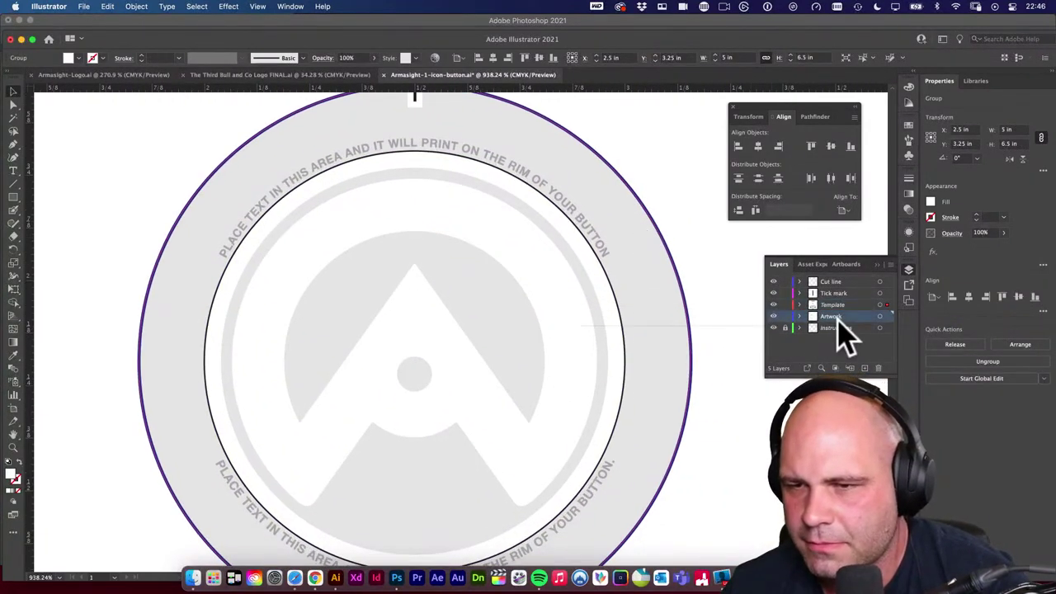
pyautogui.click(773, 316)
pyautogui.click(773, 317)
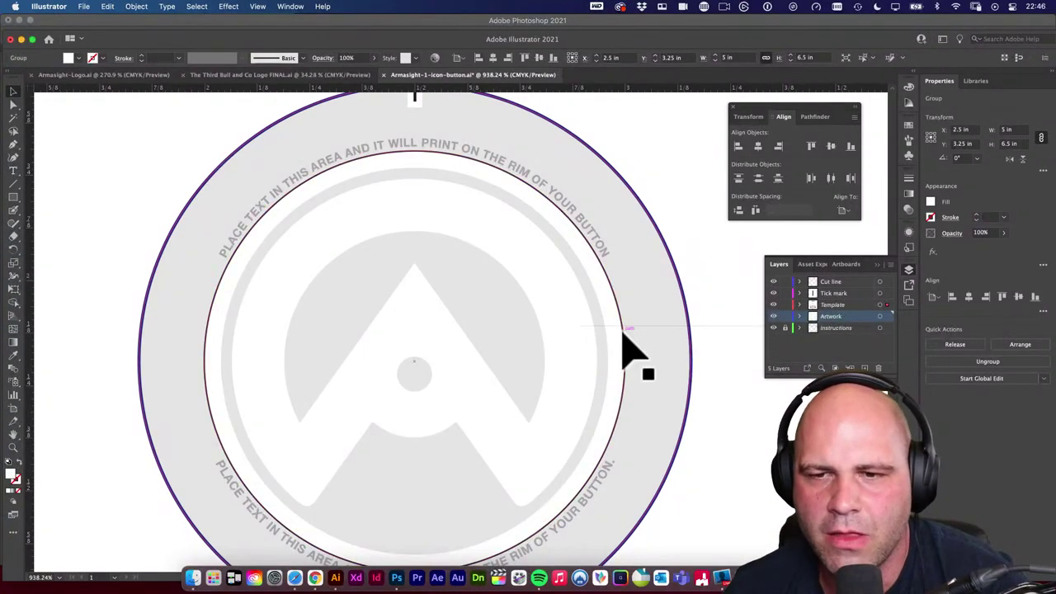
# Draw a large shape over the button artwork, undoing a stray small circle first.
pyautogui.press('l')
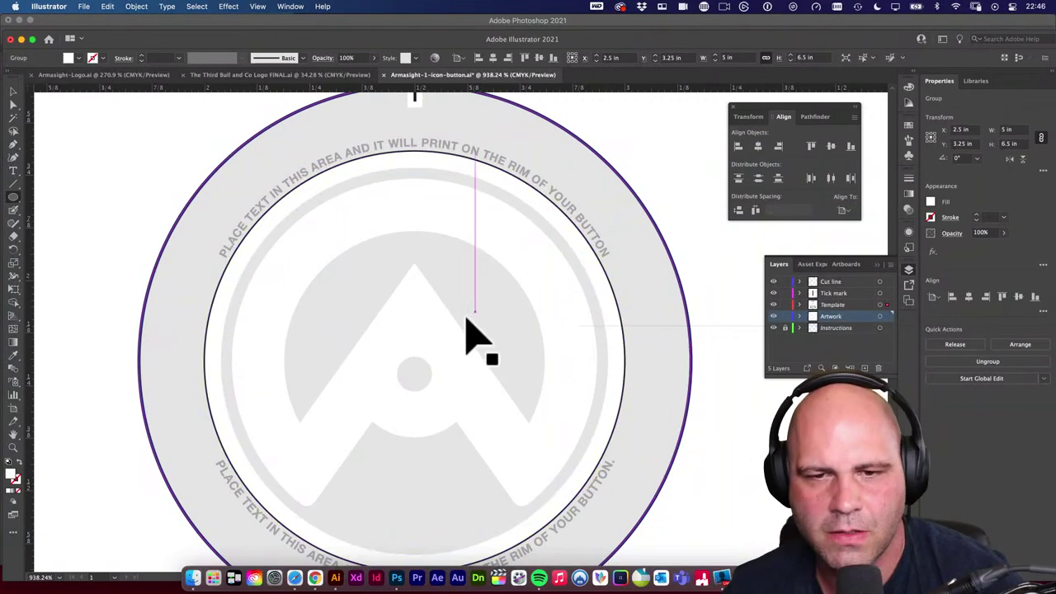
pyautogui.moveTo(417, 305); pyautogui.dragTo(618, 424)
pyautogui.keyDown('alt'); pyautogui.keyDown('super'); pyautogui.click(509, 393); pyautogui.keyUp('super'); pyautogui.keyUp('alt')
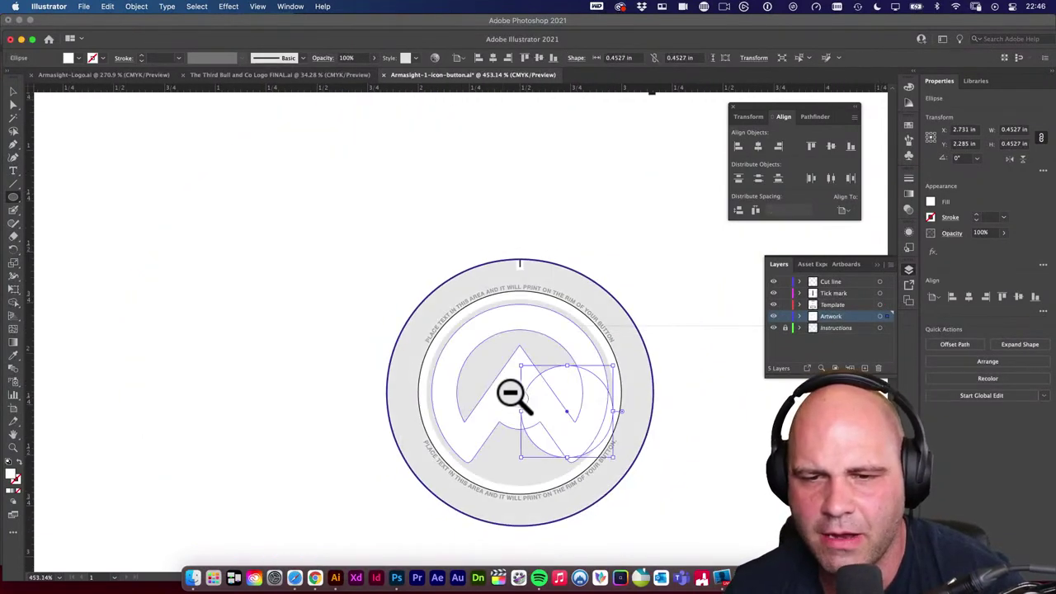
pyautogui.press('super+z')
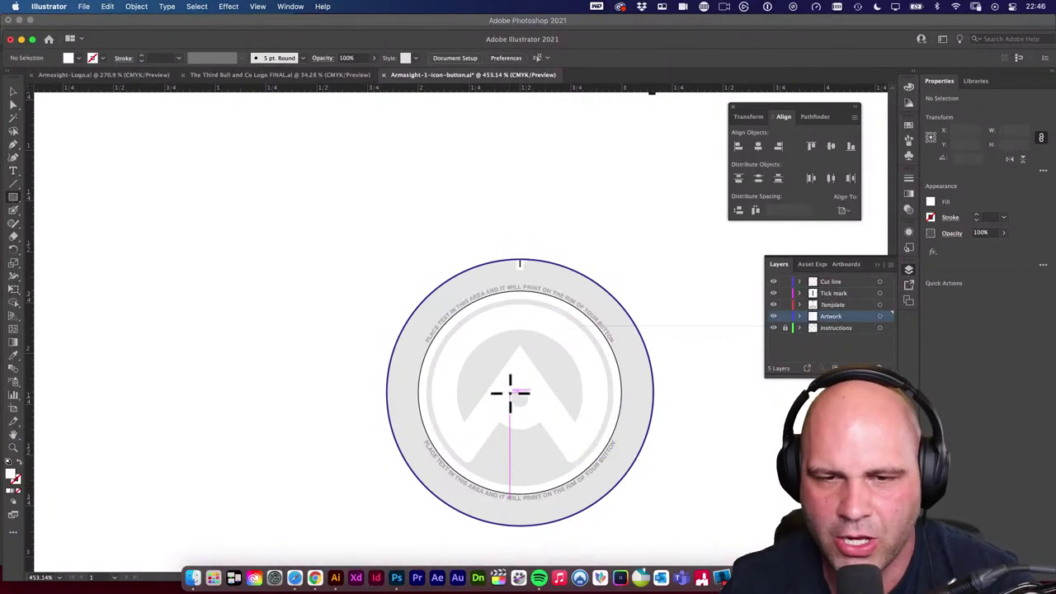
pyautogui.moveTo(325, 215); pyautogui.dragTo(725, 548)
# Fill the shape with rich black C60 M40 Y40 K100.
pyautogui.doubleClick(12, 473)
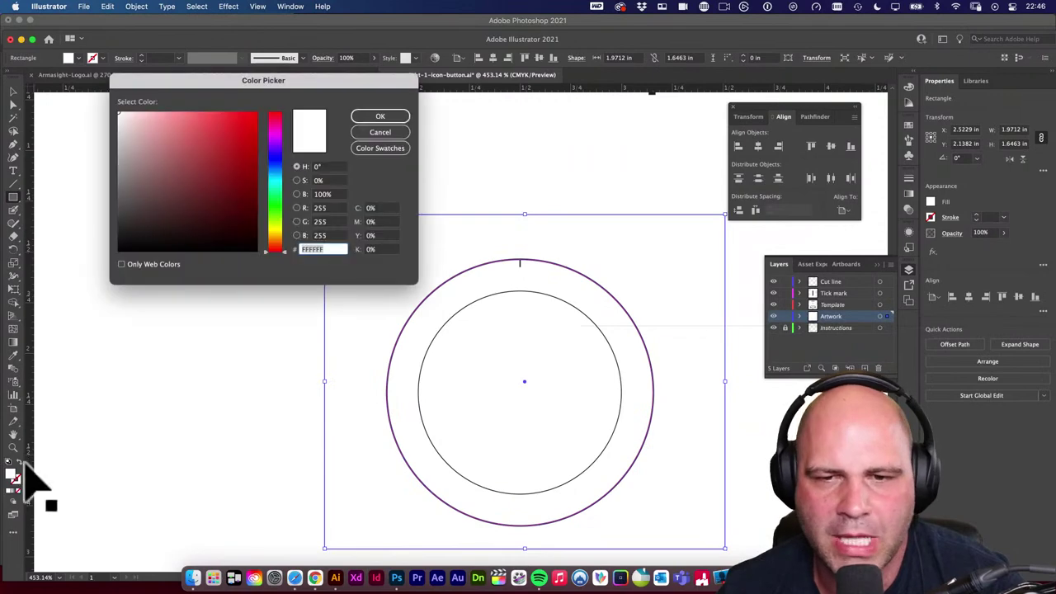
pyautogui.moveTo(268, 82); pyautogui.dragTo(403, 113)
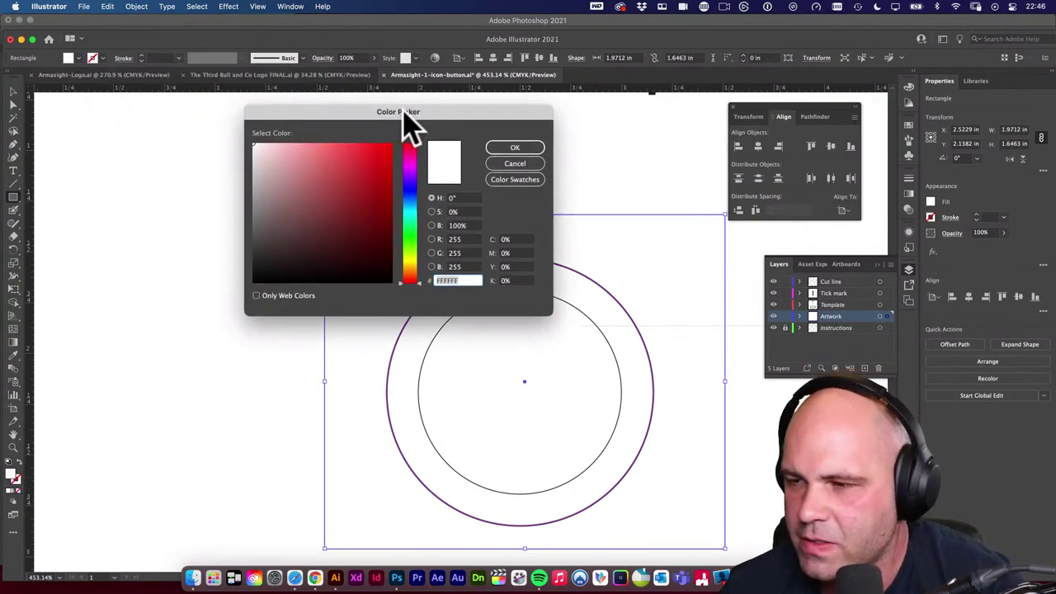
pyautogui.click(518, 240)
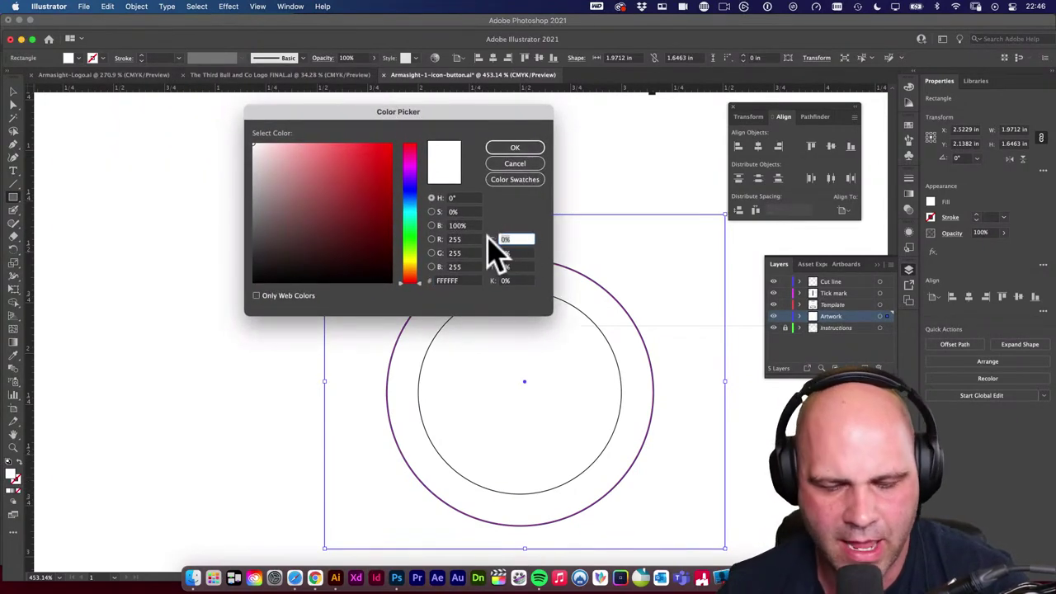
pyautogui.press('Tab')
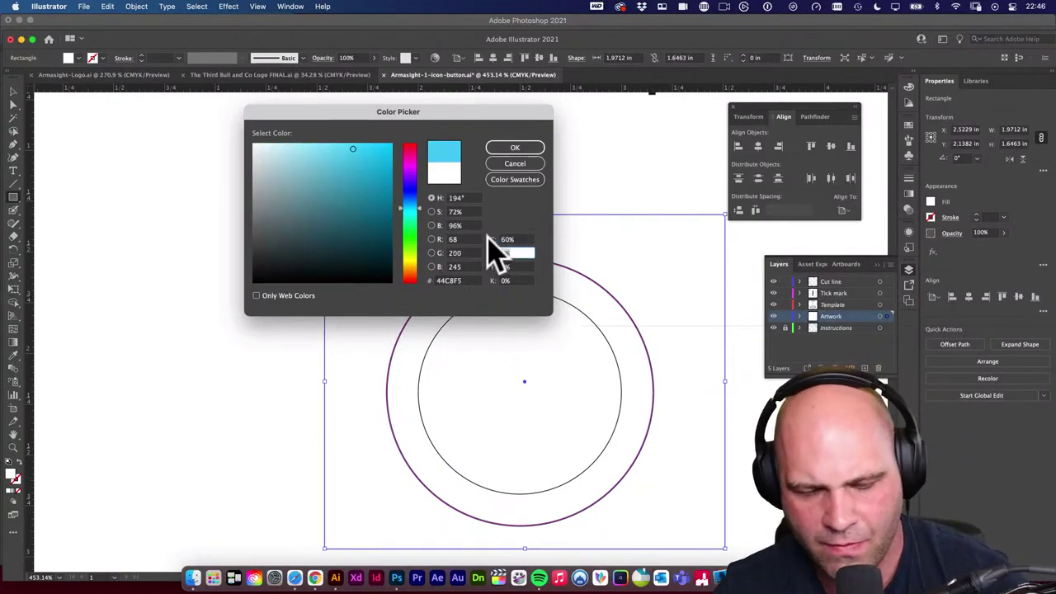
pyautogui.write('40')
pyautogui.press('Tab')
pyautogui.write('40')
pyautogui.press('Tab')
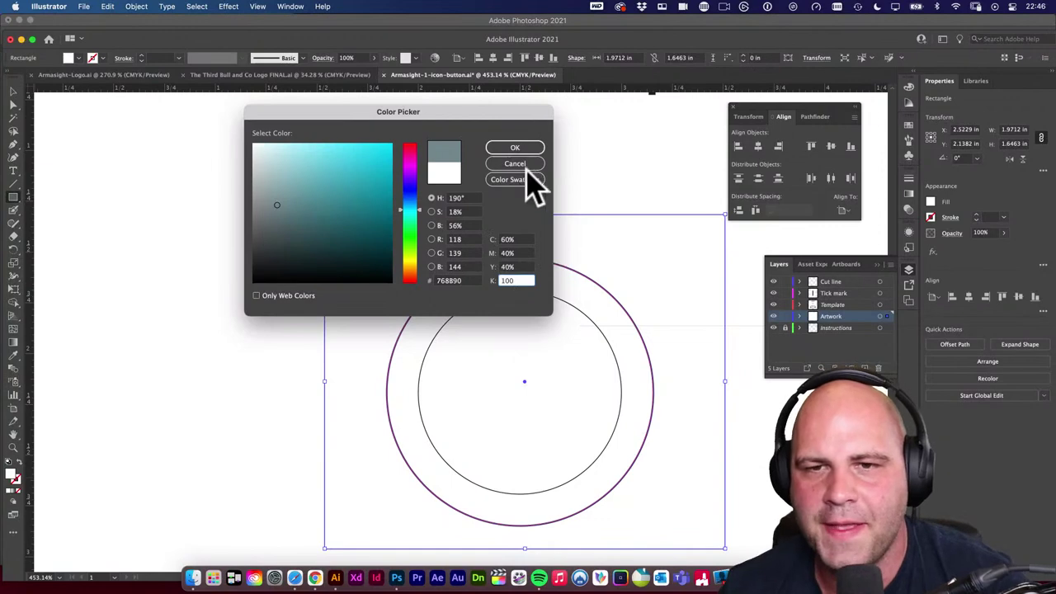
pyautogui.click(525, 148)
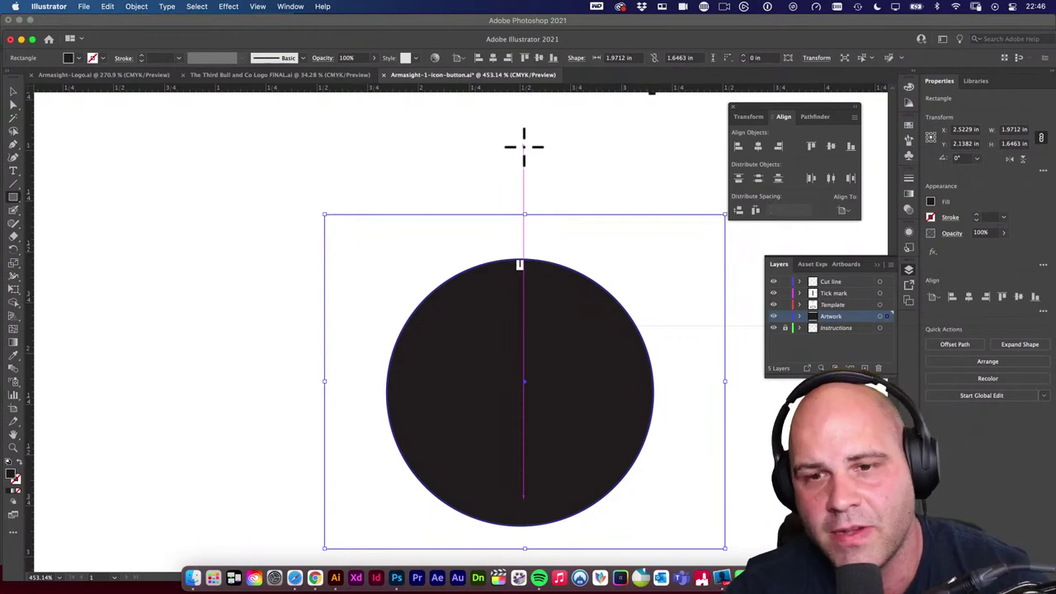
# Set cyan, magenta and yellow to 0% so the fill is plain 100% K black.
pyautogui.doubleClick(13, 476)
pyautogui.click(513, 240)
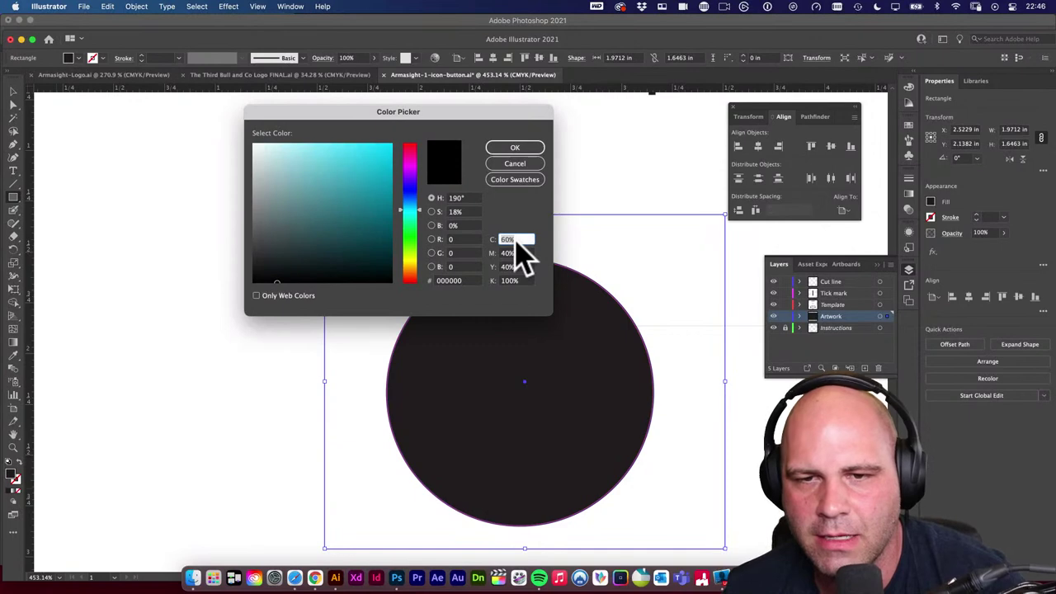
pyautogui.write('0')
pyautogui.press('Tab')
pyautogui.write('0')
pyautogui.press('Tab')
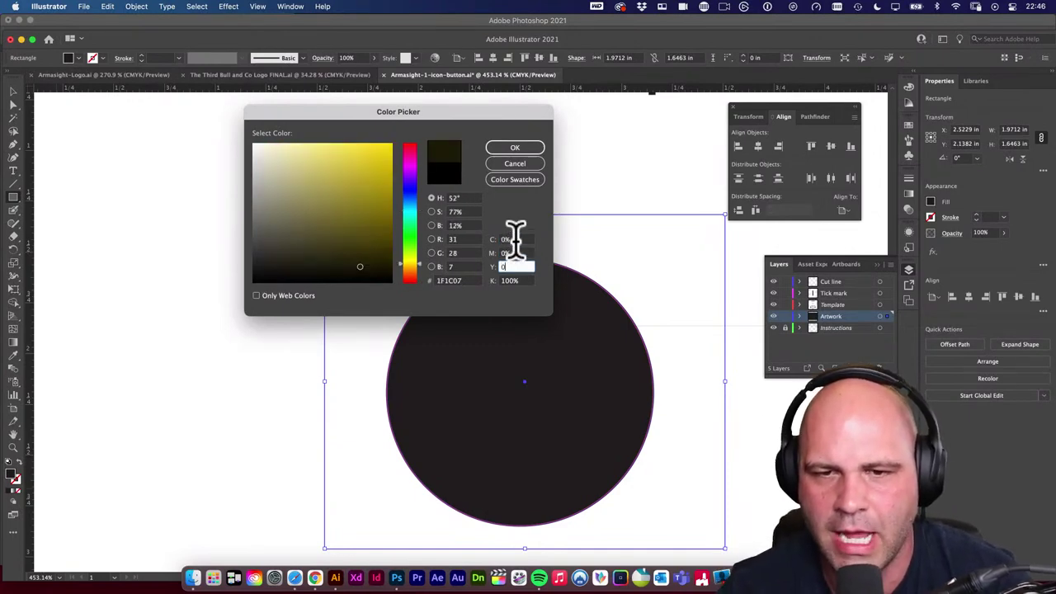
pyautogui.write('0')
pyautogui.press('Tab')
pyautogui.click(510, 147)
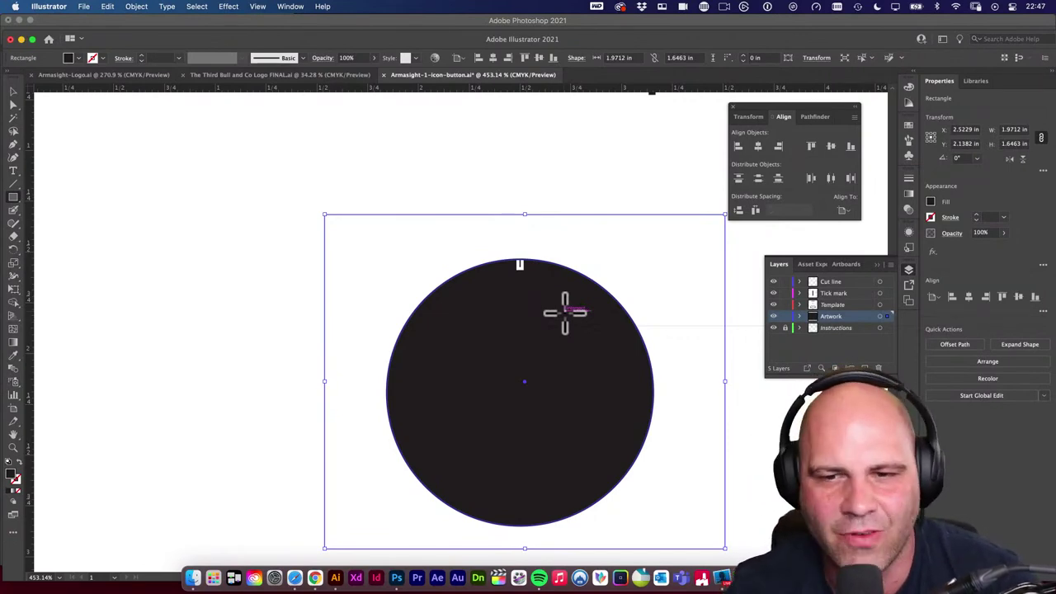
# Set the covering shape's fill back to rich black C60 M40 Y40 K100 in the Color Picker.
pyautogui.doubleClick(11, 475)
pyautogui.click(522, 239)
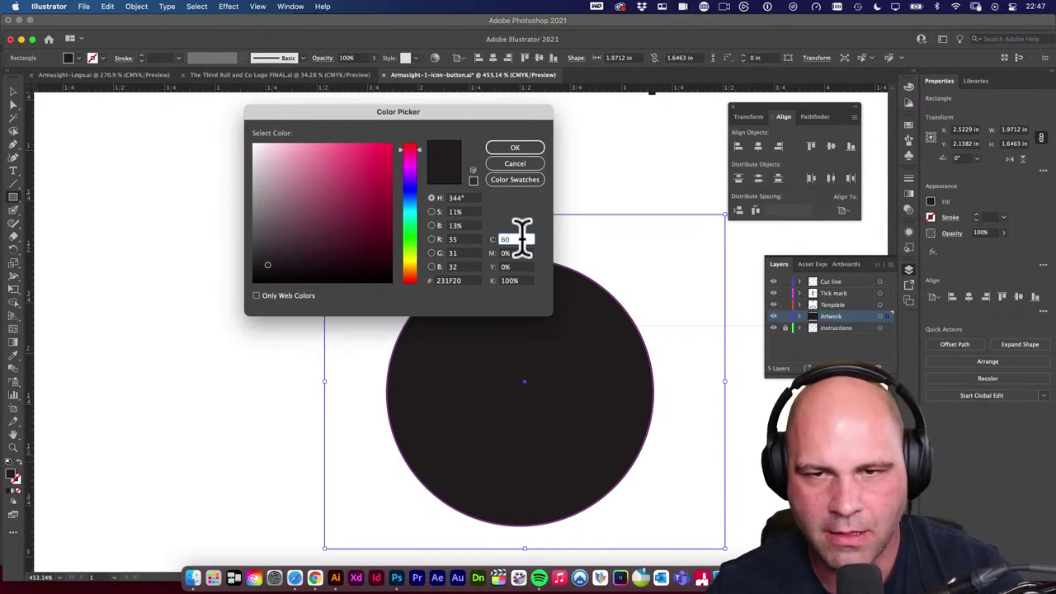
pyautogui.press('Tab')
pyautogui.write('60')
pyautogui.press('Tab')
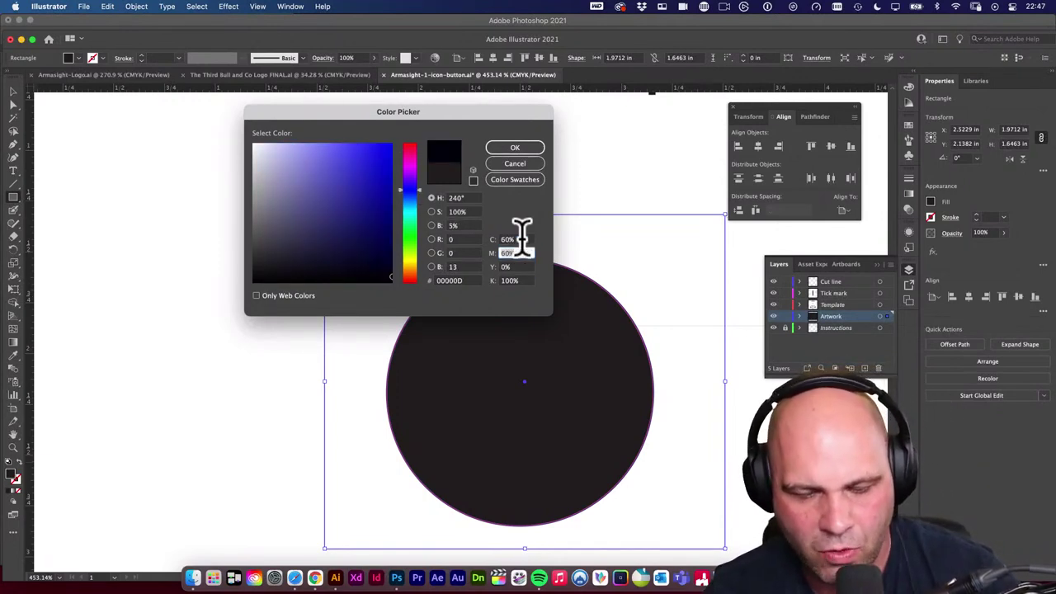
pyautogui.press('Tab')
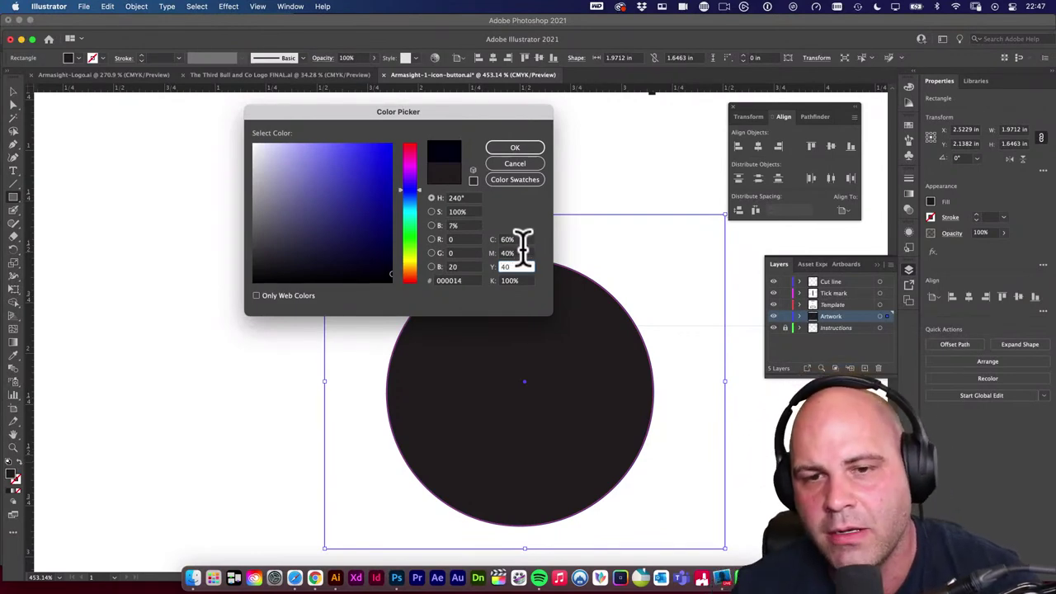
pyautogui.click(516, 253)
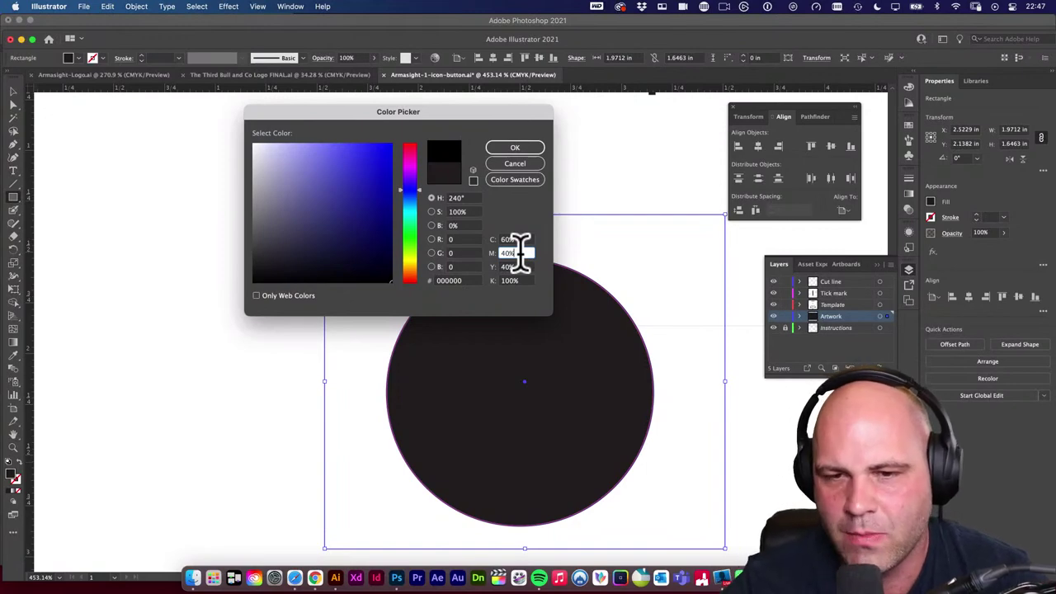
pyautogui.press('XF86AudioRaiseVolume')
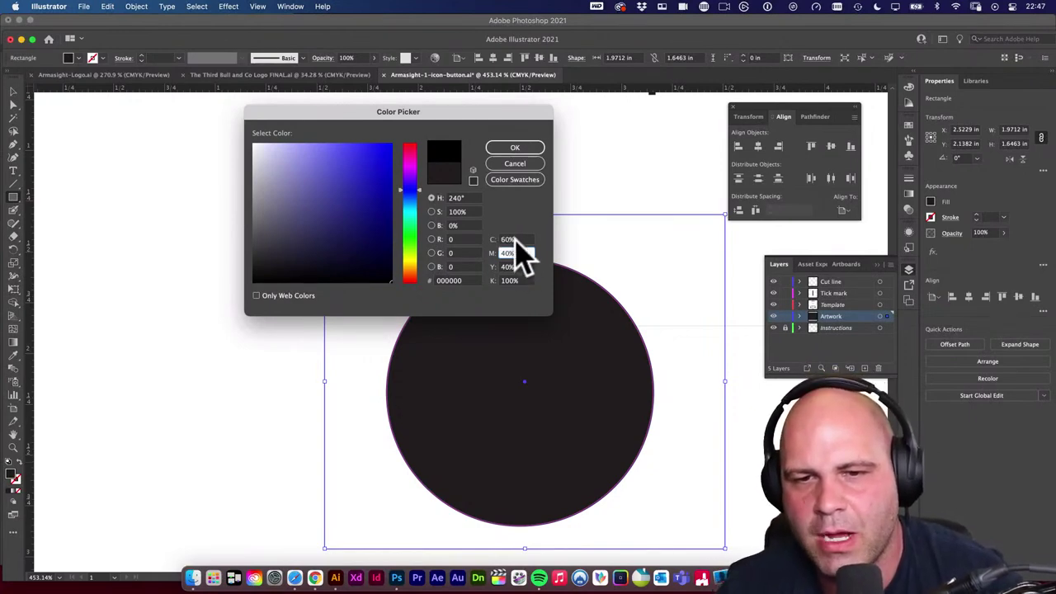
pyautogui.press('Tab')
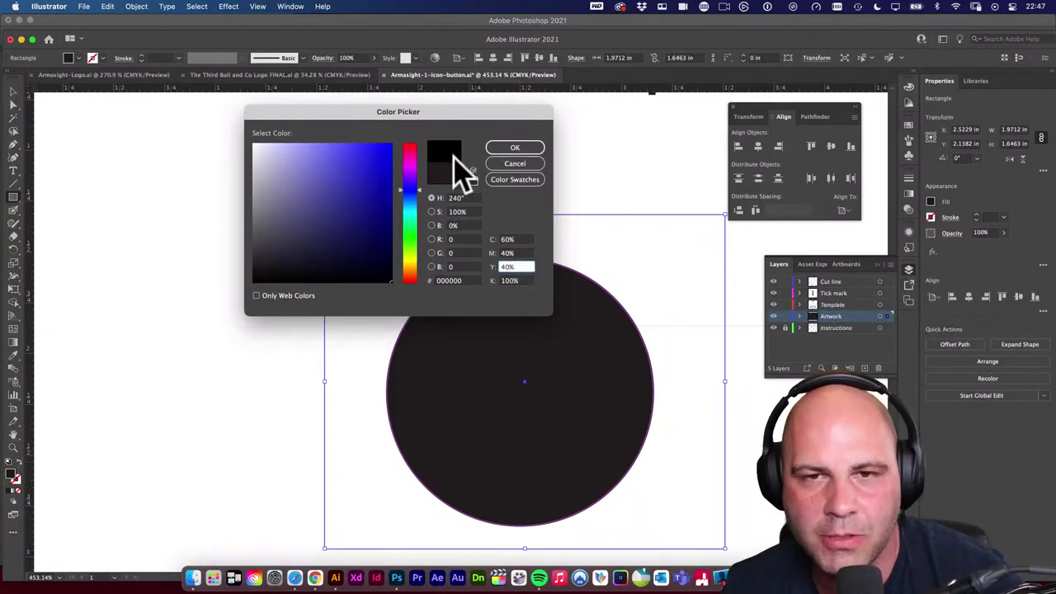
pyautogui.moveTo(435, 113); pyautogui.dragTo(282, 123)
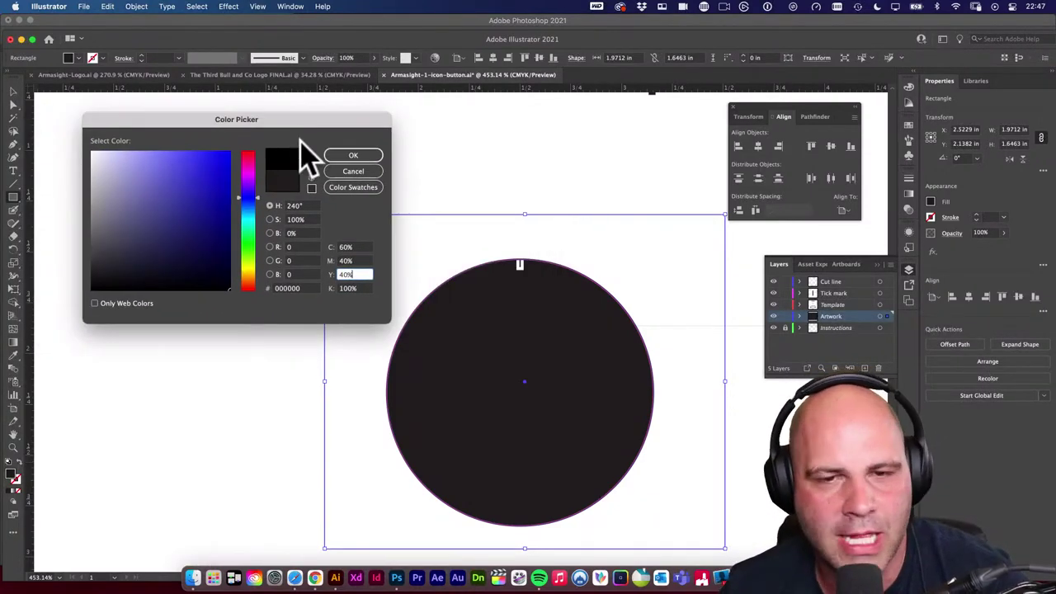
pyautogui.click(363, 261)
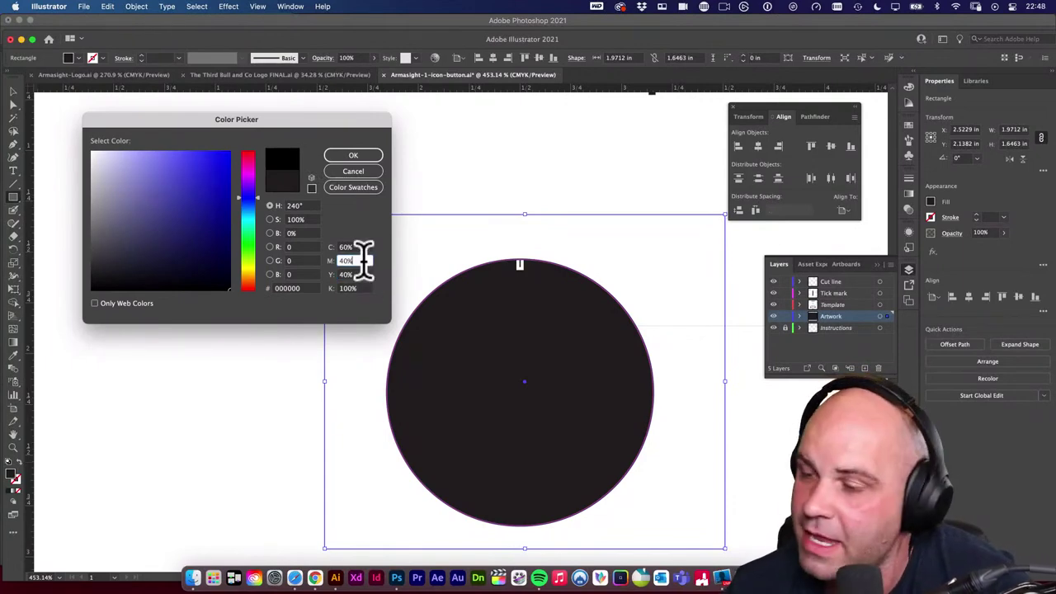
pyautogui.click(353, 156)
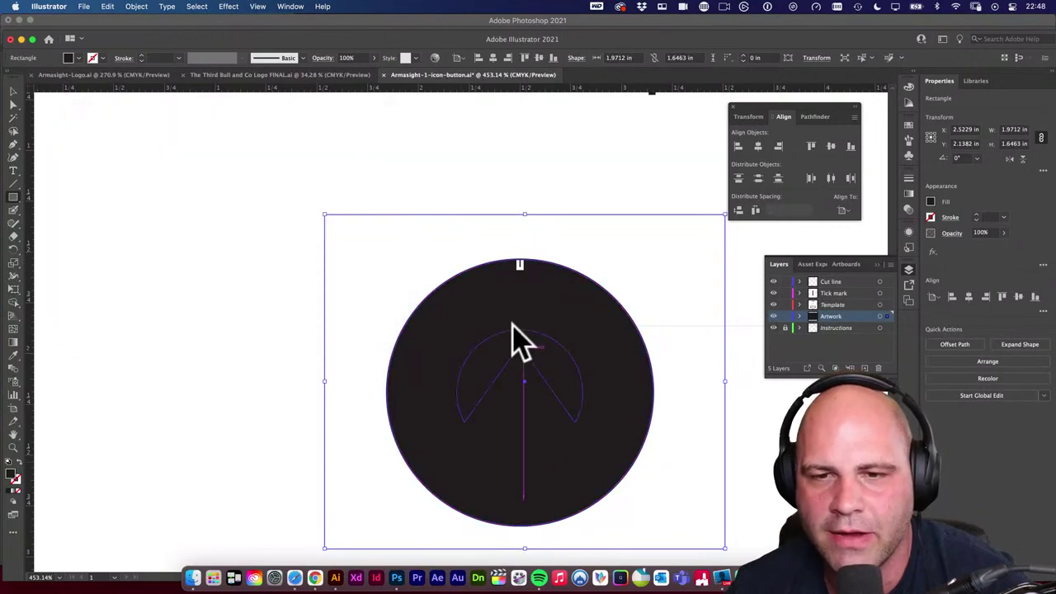
# Reposition the circle artwork on the artboard.
pyautogui.click(12, 92)
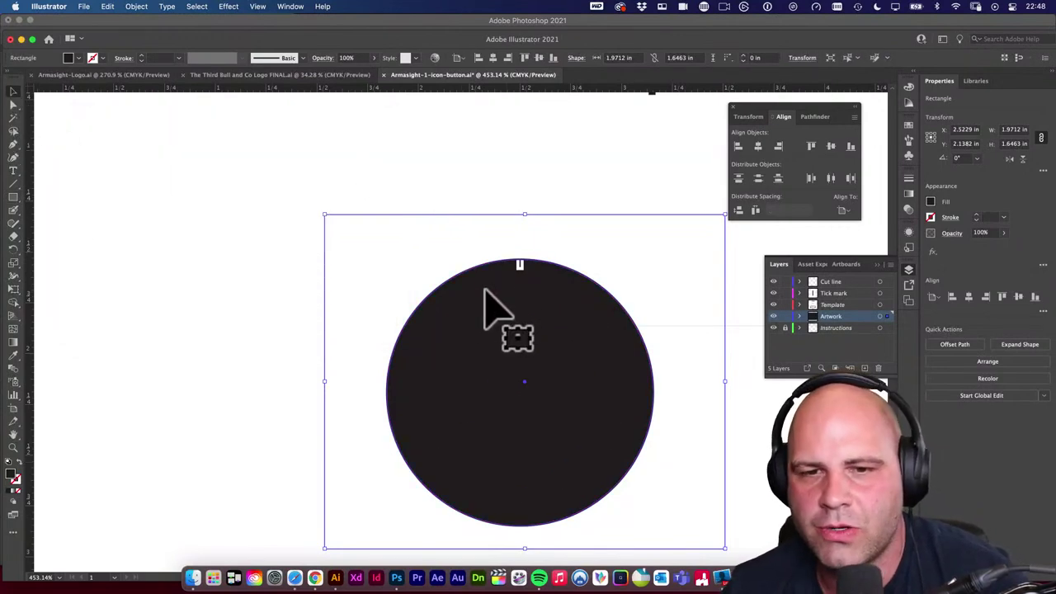
pyautogui.moveTo(495, 311); pyautogui.dragTo(436, 278)
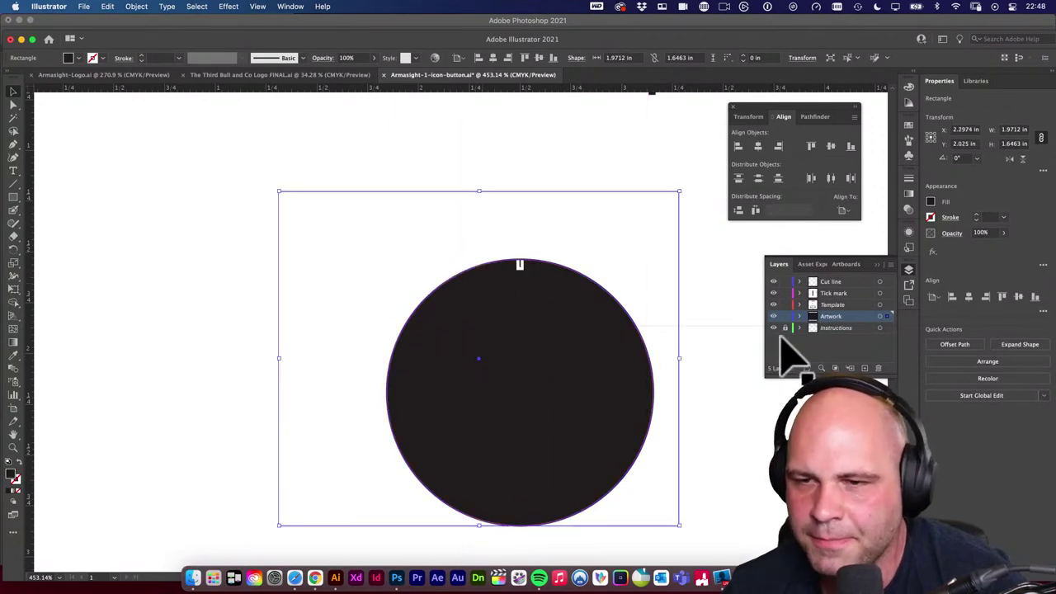
pyautogui.moveTo(575, 349); pyautogui.dragTo(611, 388)
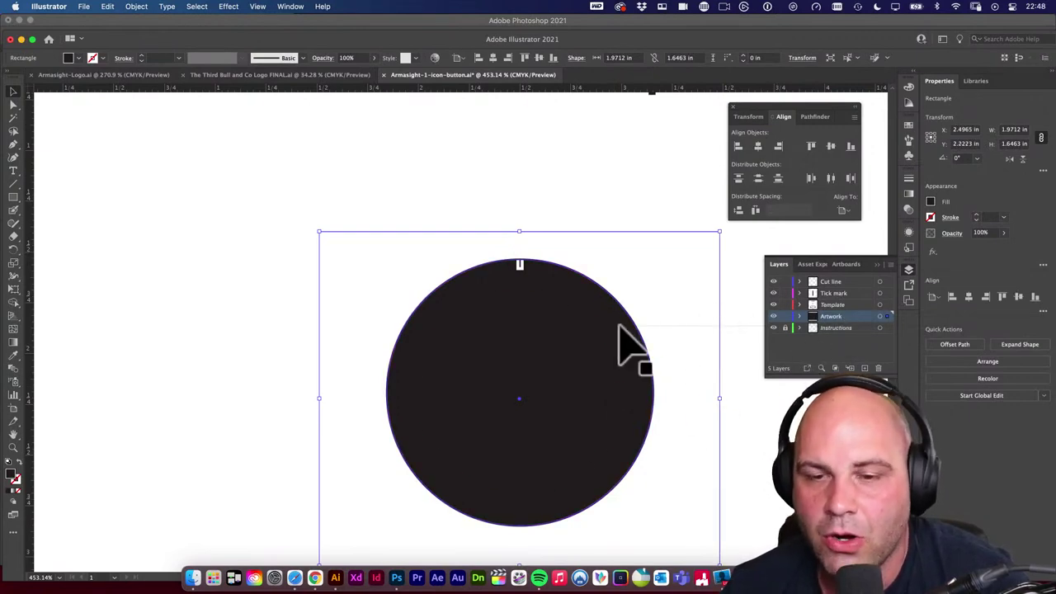
pyautogui.scroll(-3, 581, 351)
pyautogui.scroll(-5, 600, 355)
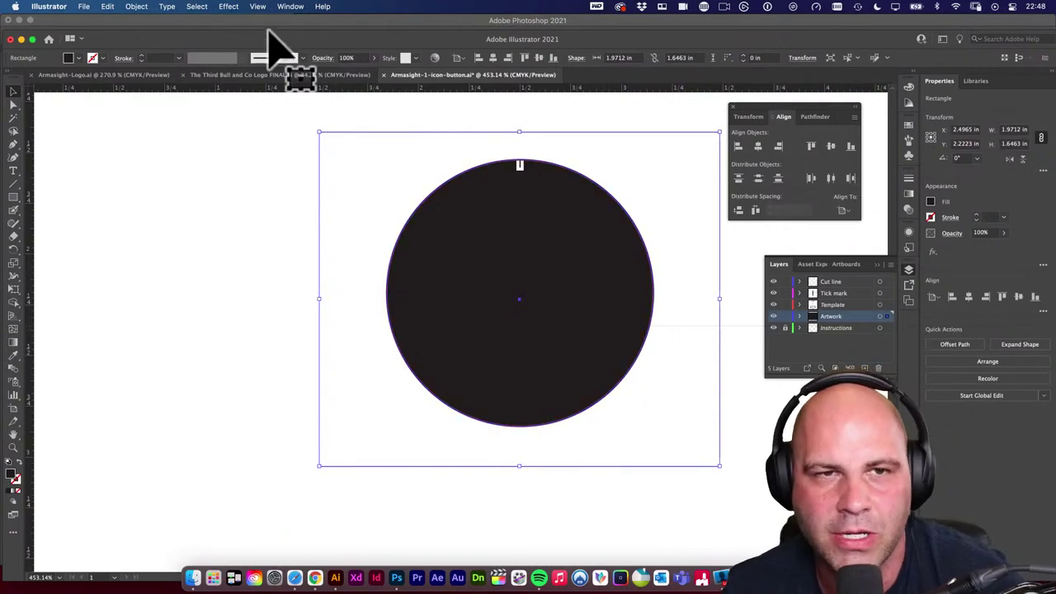
# Select all the artwork and apply Object > Arrange > Send Backward.
pyautogui.click(328, 6)
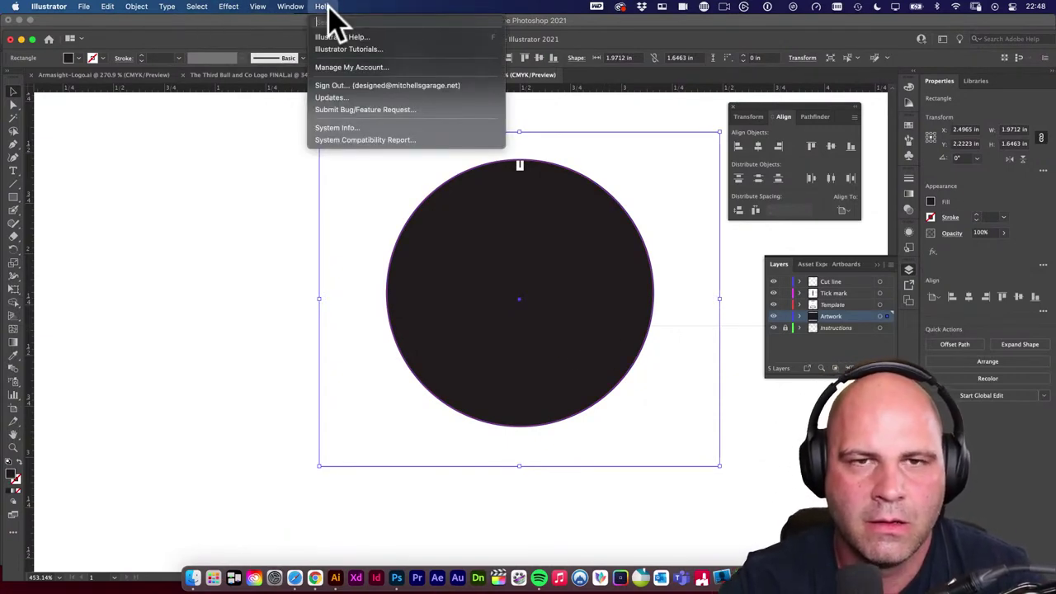
pyautogui.click(329, 8)
pyautogui.press('super+a')
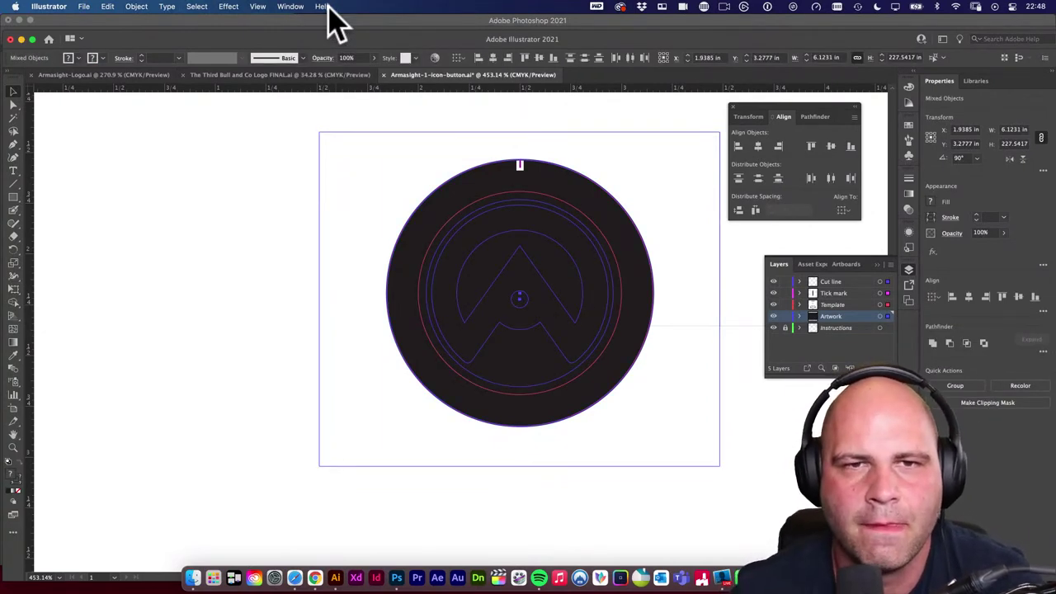
pyautogui.click(323, 8)
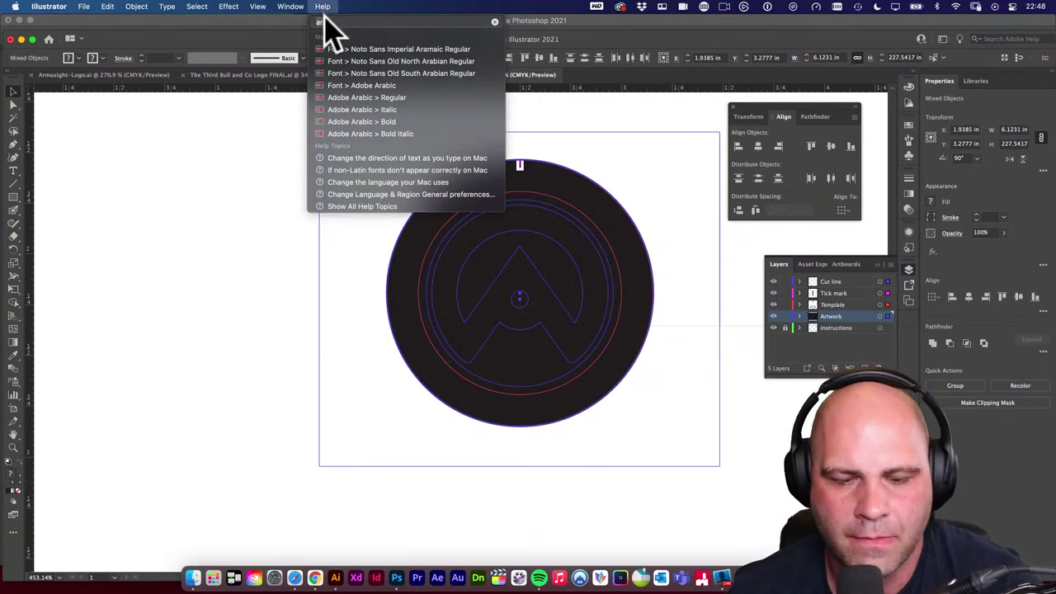
pyautogui.write('range')
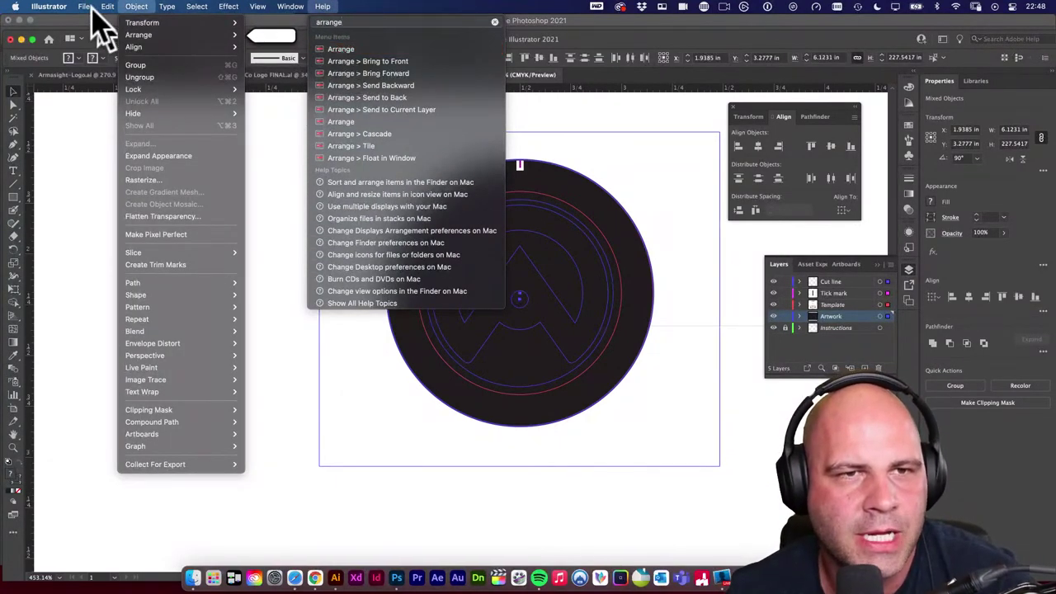
pyautogui.click(137, 9)
pyautogui.click(137, 8)
pyautogui.moveTo(153, 49)
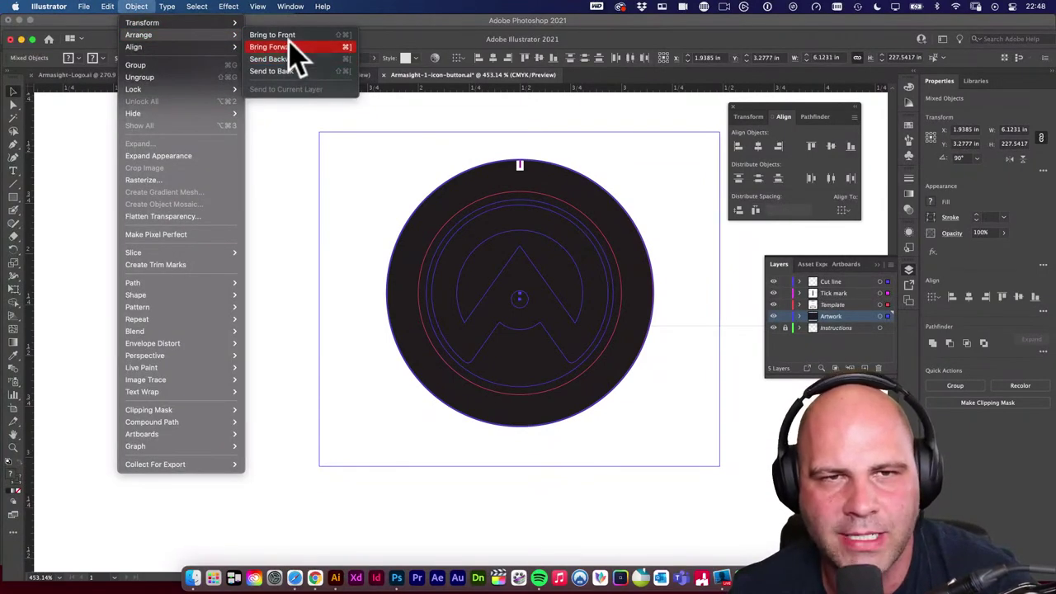
pyautogui.click(343, 59)
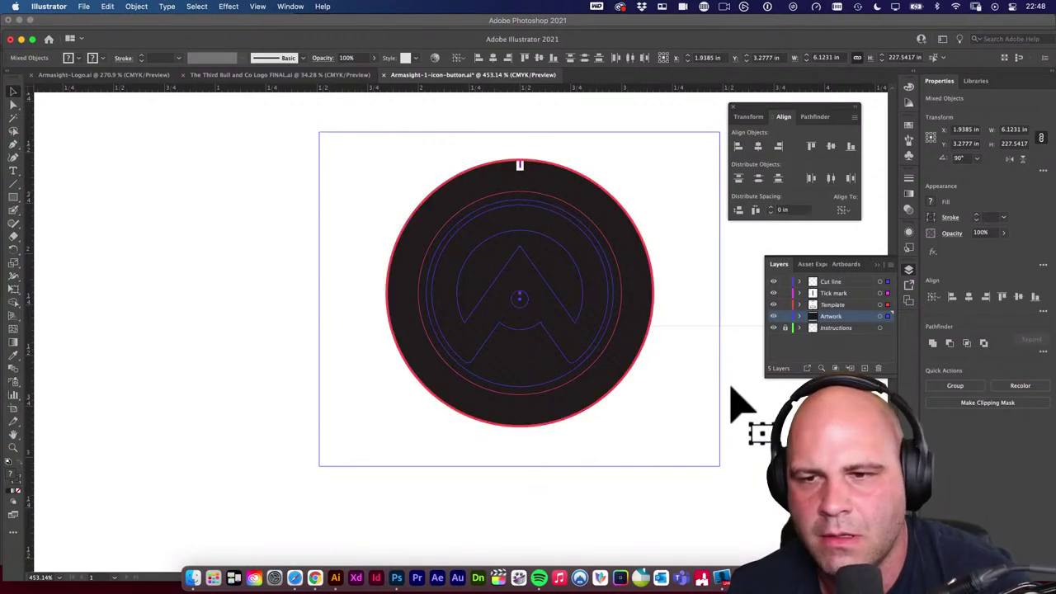
pyautogui.moveTo(837, 318); pyautogui.dragTo(631, 268)
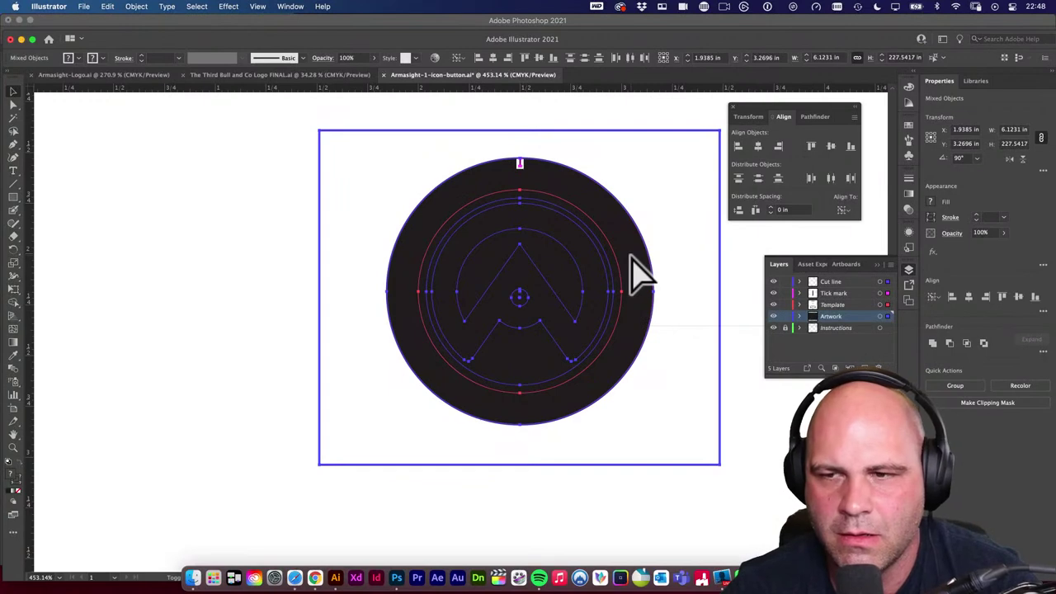
# Lock the Tick mark layer and send the black circle to the back, behind the logo.
pyautogui.click(520, 163)
pyautogui.click(786, 295)
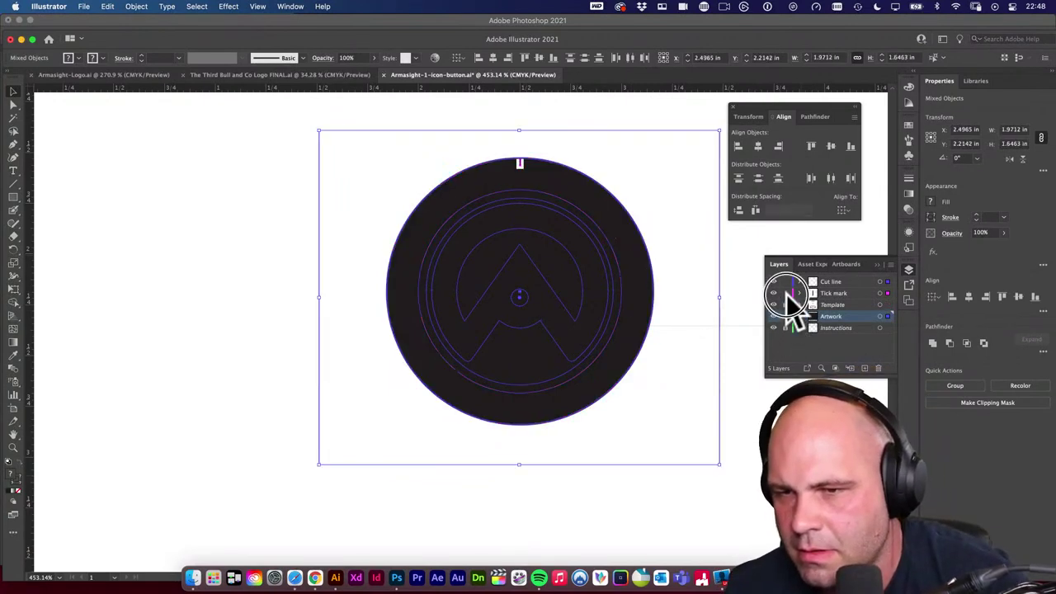
pyautogui.click(684, 490)
pyautogui.click(558, 326)
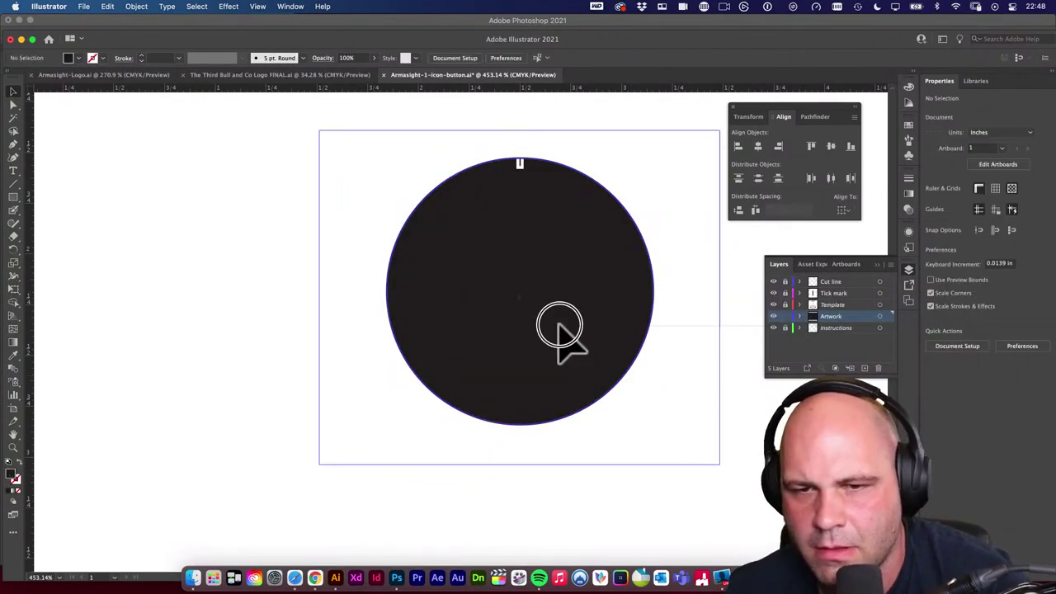
pyautogui.press('super+shift+bracketleft')
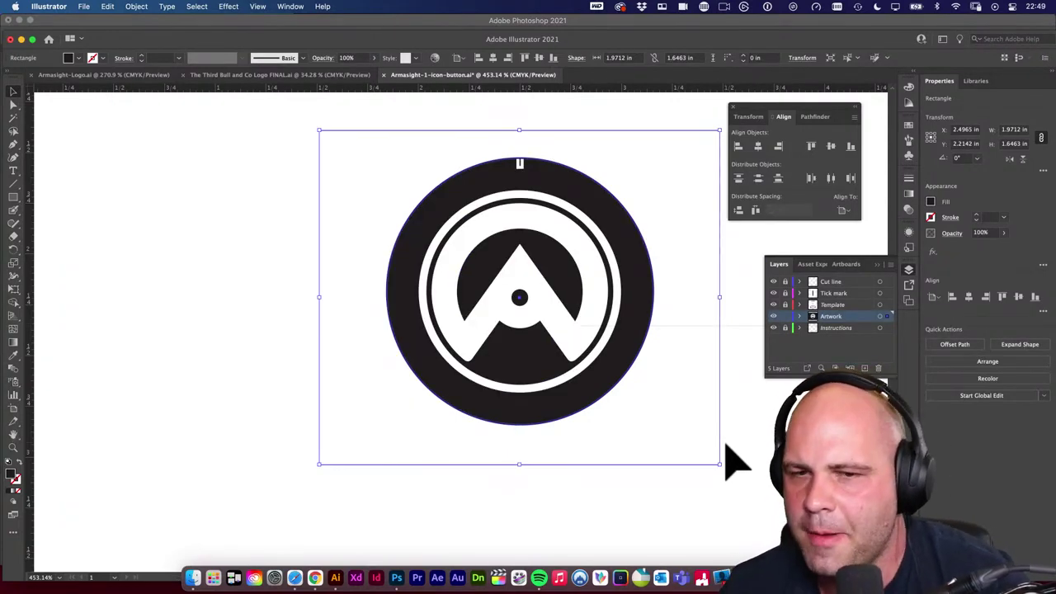
pyautogui.moveTo(656, 366); pyautogui.dragTo(601, 350)
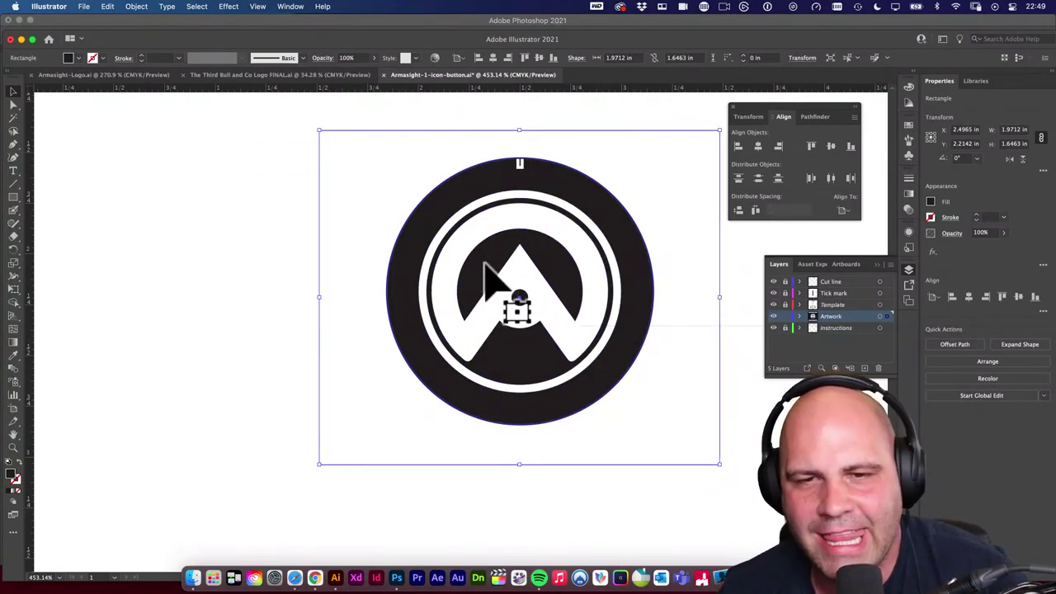
# Deselect the logo, view the full artboard, and start File > Save As with a new file name.
pyautogui.moveTo(478, 200)
pyautogui.mouseDown()
pyautogui.moveTo(506, 247)
pyautogui.moveTo(493, 207)
pyautogui.mouseUp()
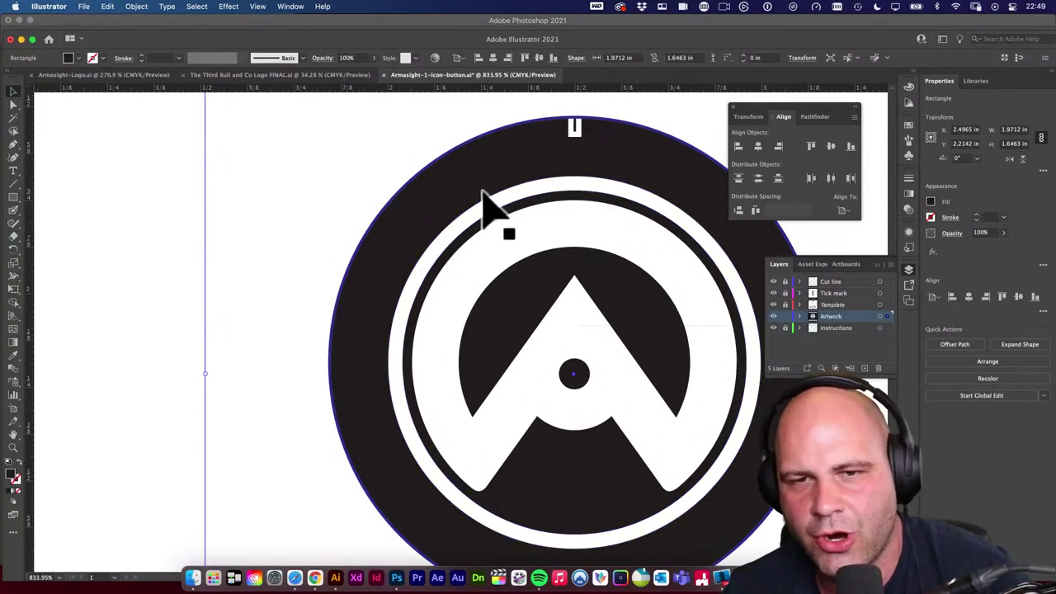
pyautogui.click(567, 260)
pyautogui.moveTo(567, 260); pyautogui.dragTo(502, 236)
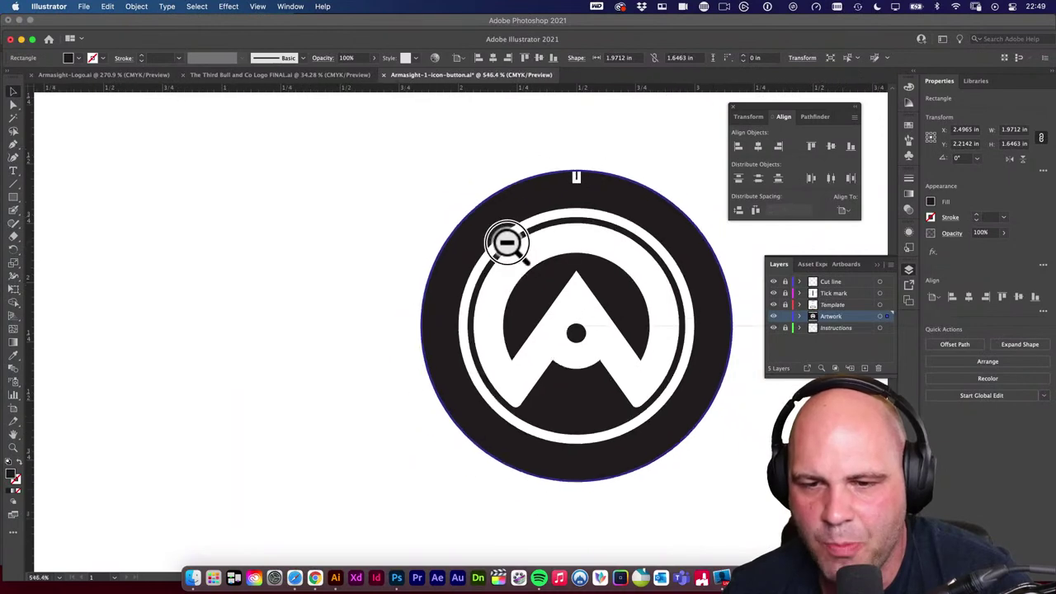
pyautogui.moveTo(595, 333); pyautogui.dragTo(582, 332)
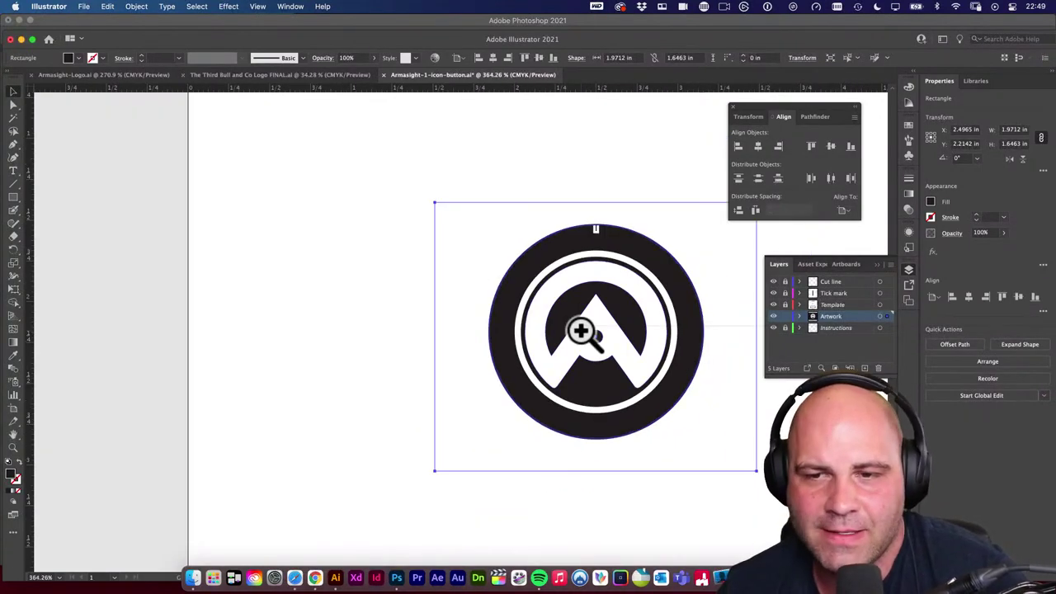
pyautogui.moveTo(669, 335); pyautogui.dragTo(599, 311)
pyautogui.click(446, 372)
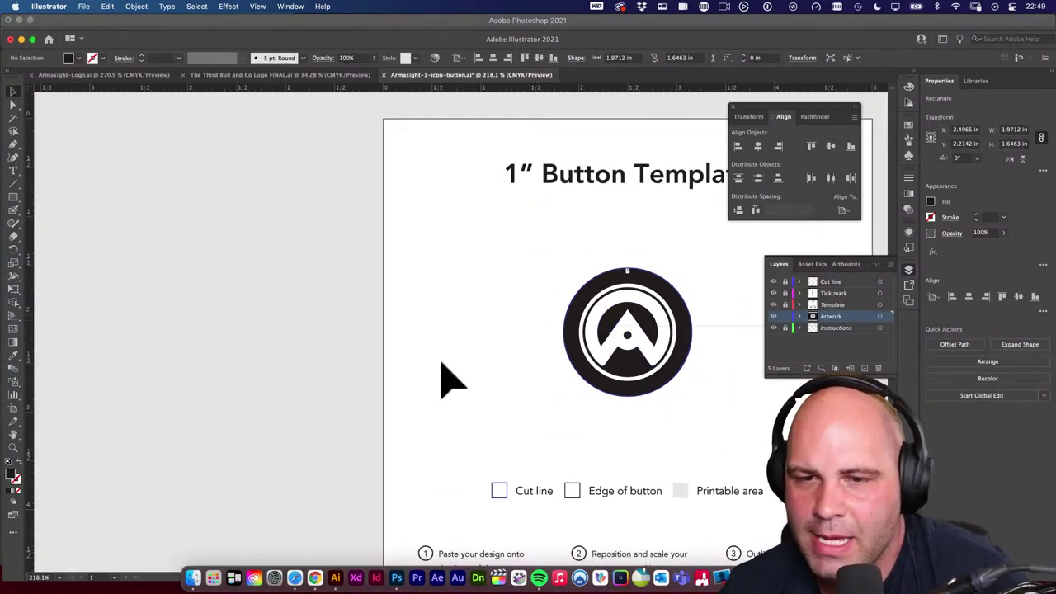
pyautogui.moveTo(440, 377); pyautogui.dragTo(318, 366)
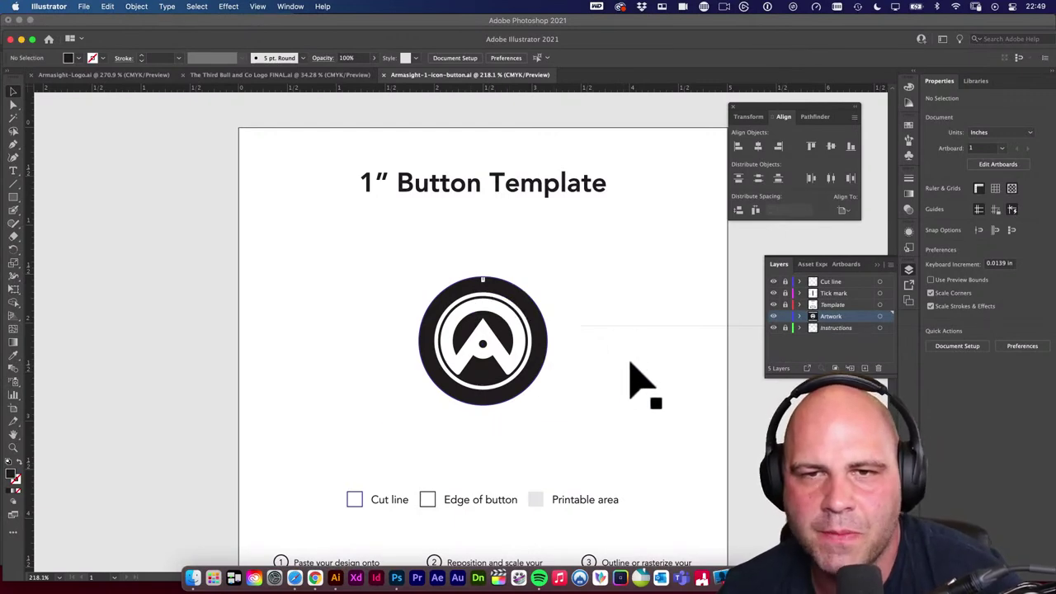
pyautogui.click(85, 6)
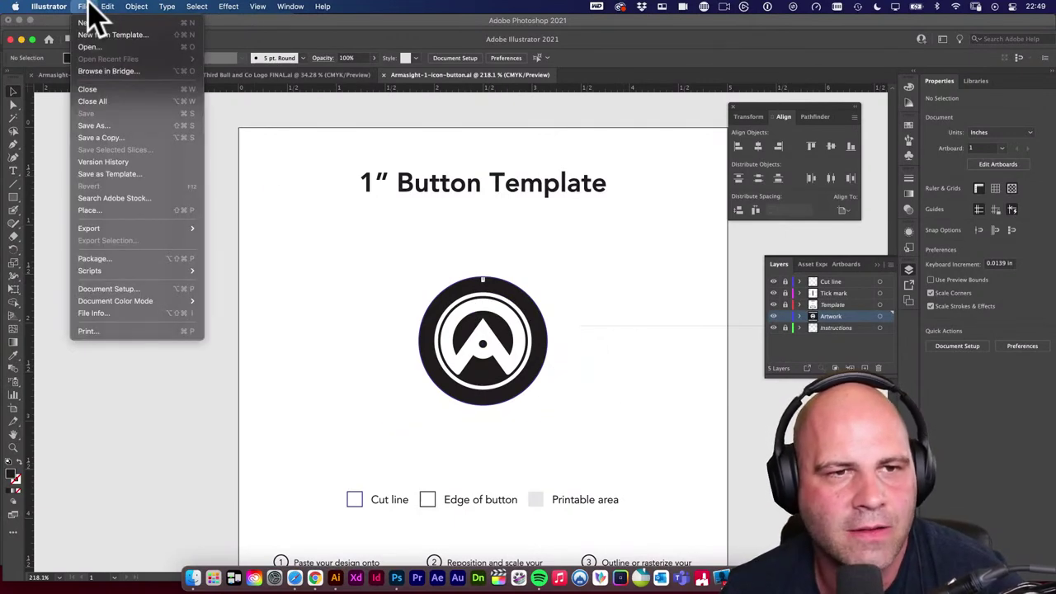
pyautogui.click(108, 125)
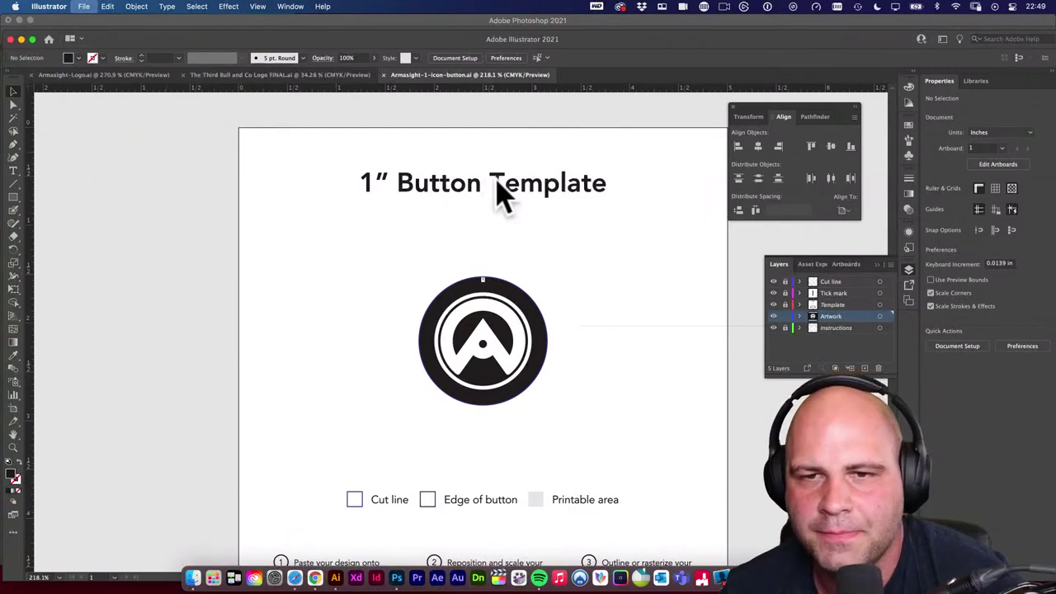
pyautogui.click(596, 91)
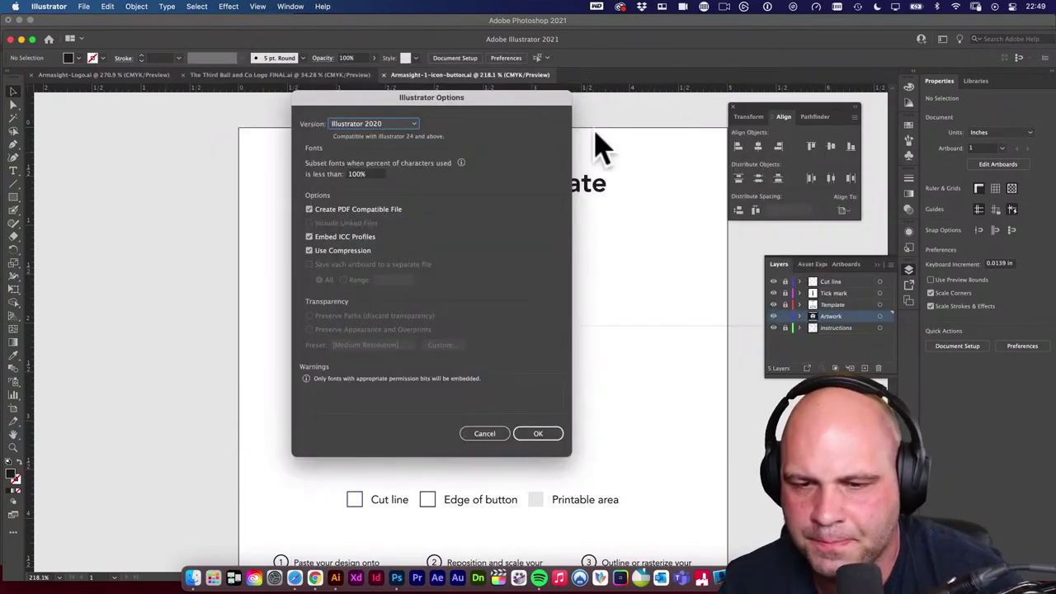
# Confirm the Illustrator Options to save Armasight-1-icon-button-with-tagline.ai.
pyautogui.click(555, 436)
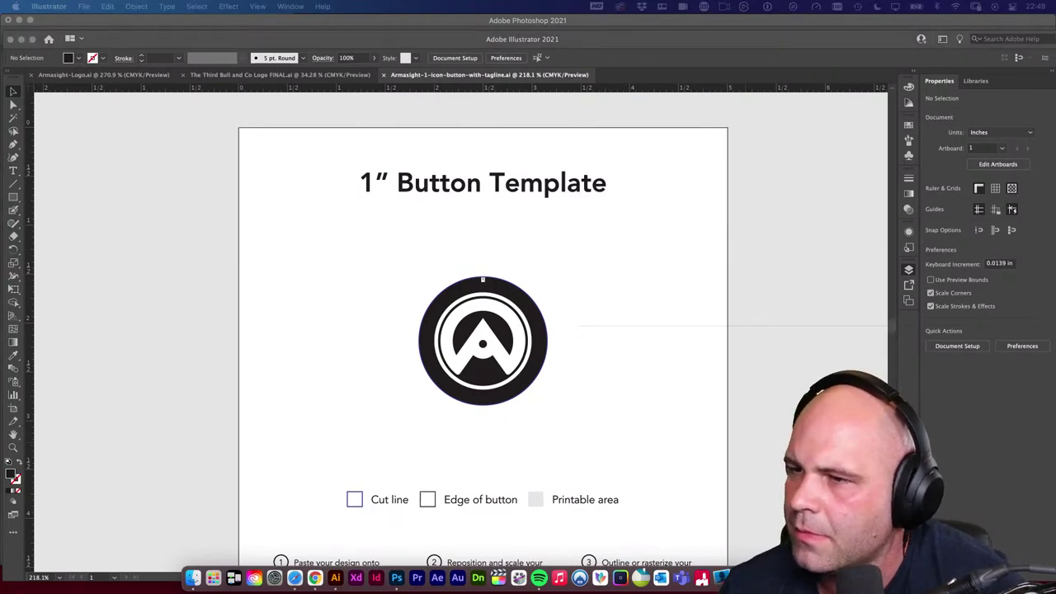
pyautogui.click(605, 415)
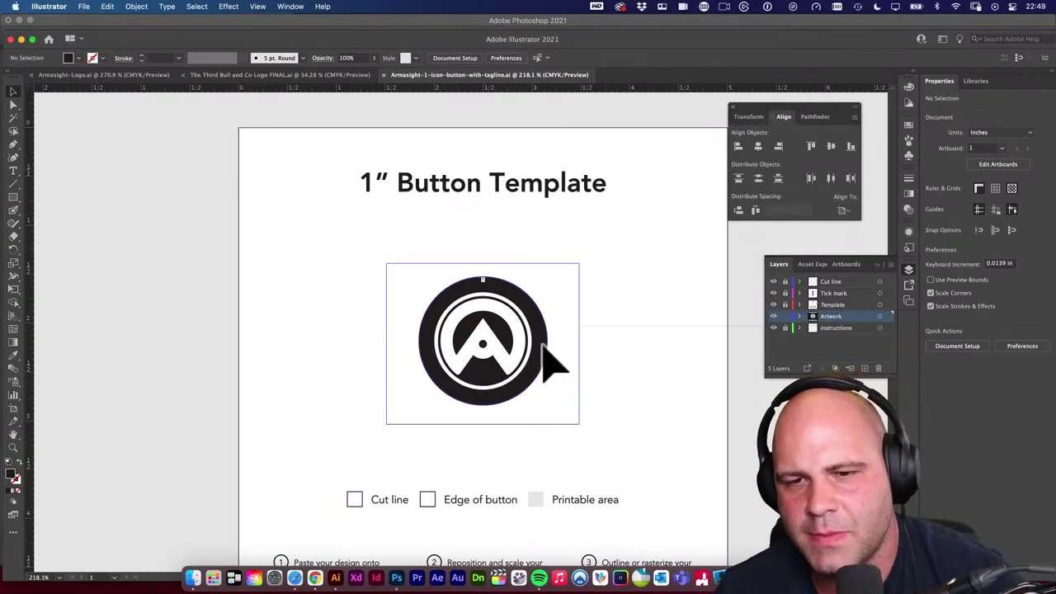
pyautogui.moveTo(506, 363); pyautogui.dragTo(582, 419)
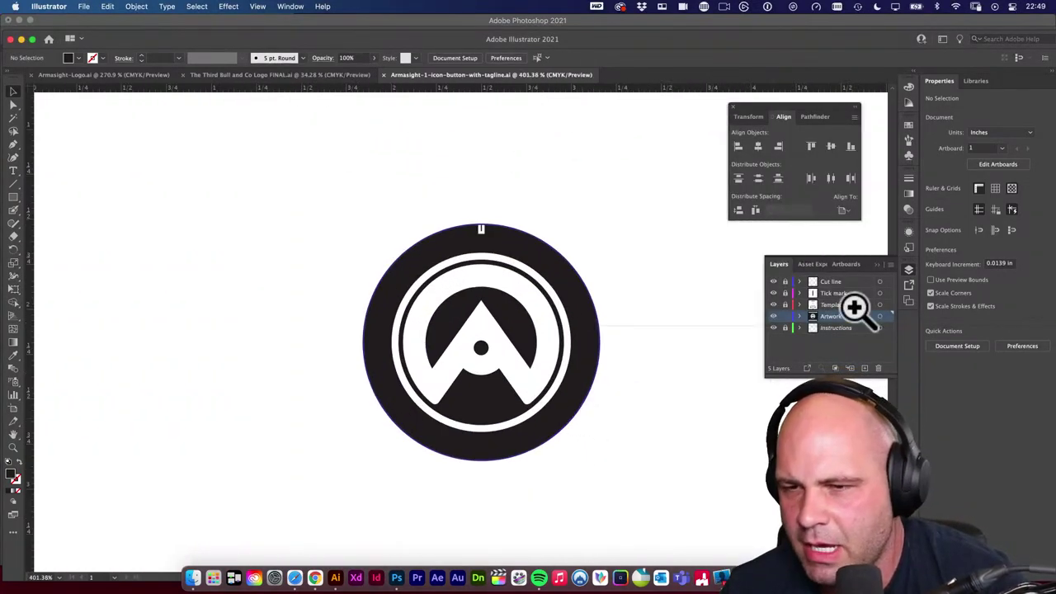
# Hide and reshow the Artwork layer to inspect the template's rim text zone.
pyautogui.click(774, 316)
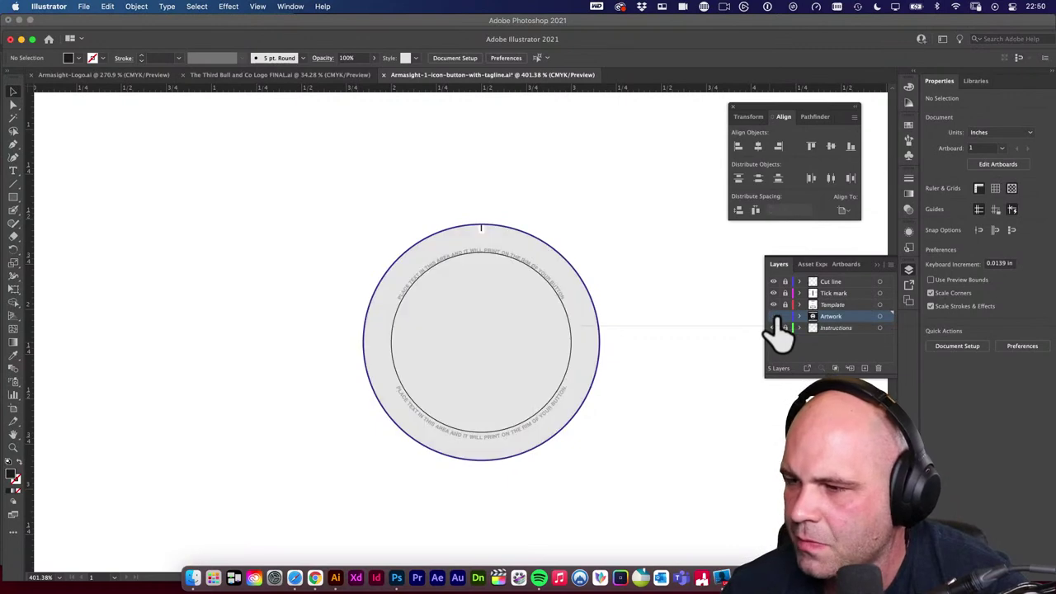
pyautogui.moveTo(443, 280); pyautogui.dragTo(514, 322)
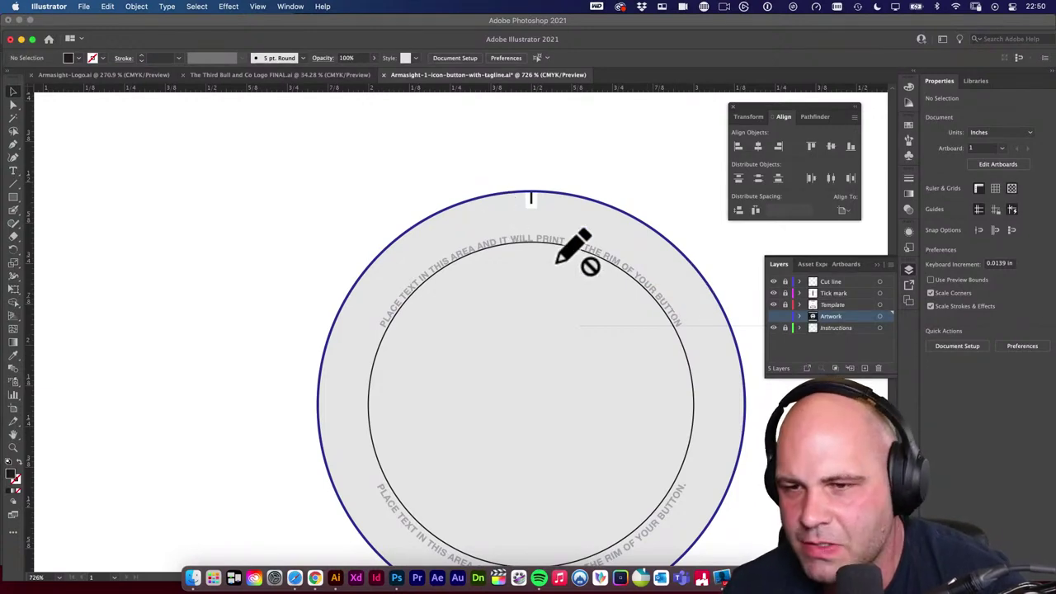
pyautogui.click(774, 317)
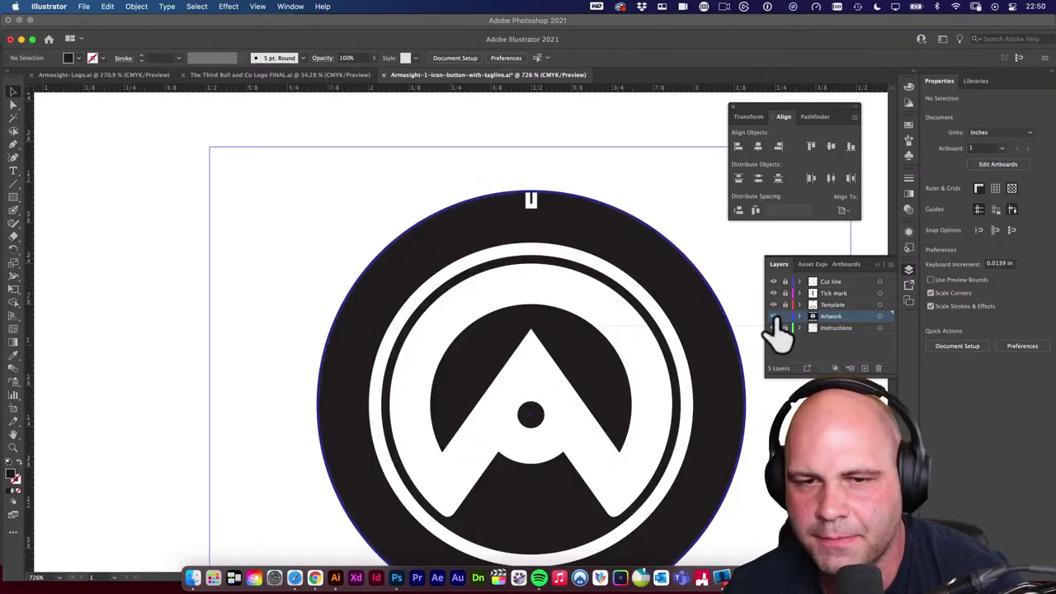
pyautogui.scroll(-3, 601, 354)
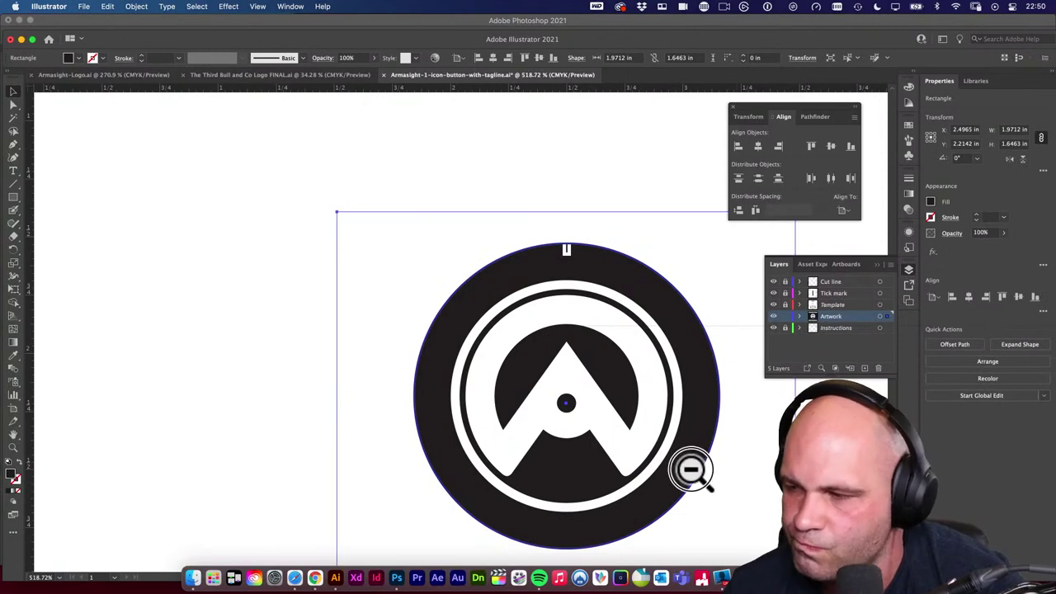
pyautogui.hscroll(5, 690, 470)
pyautogui.scroll(-2, 690, 469)
pyautogui.click(725, 434)
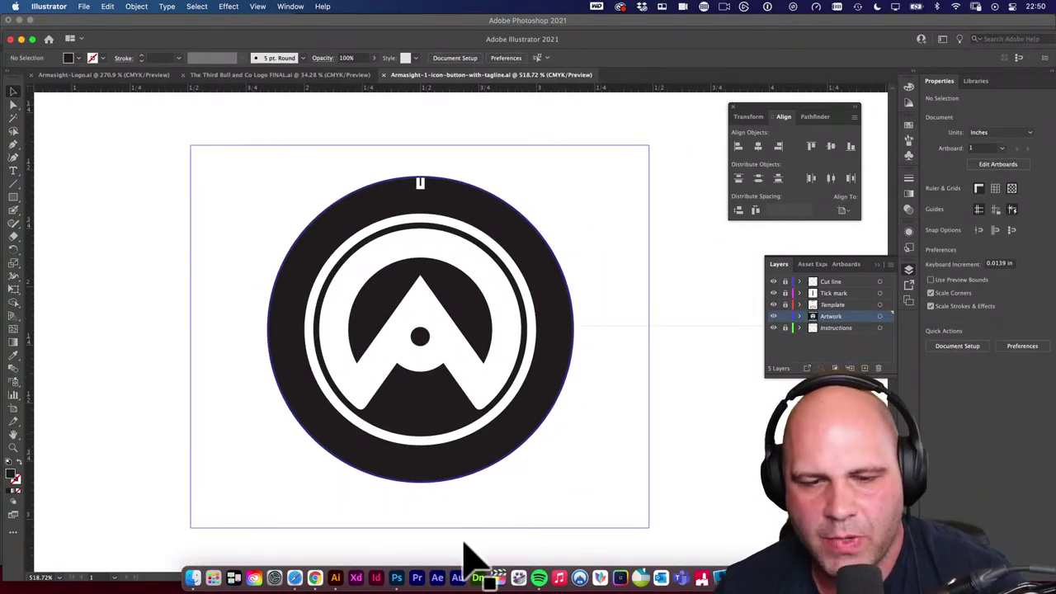
# Copy the white tagline group from Armasight-Logo.ai and paste it onto the button.
pyautogui.click(109, 75)
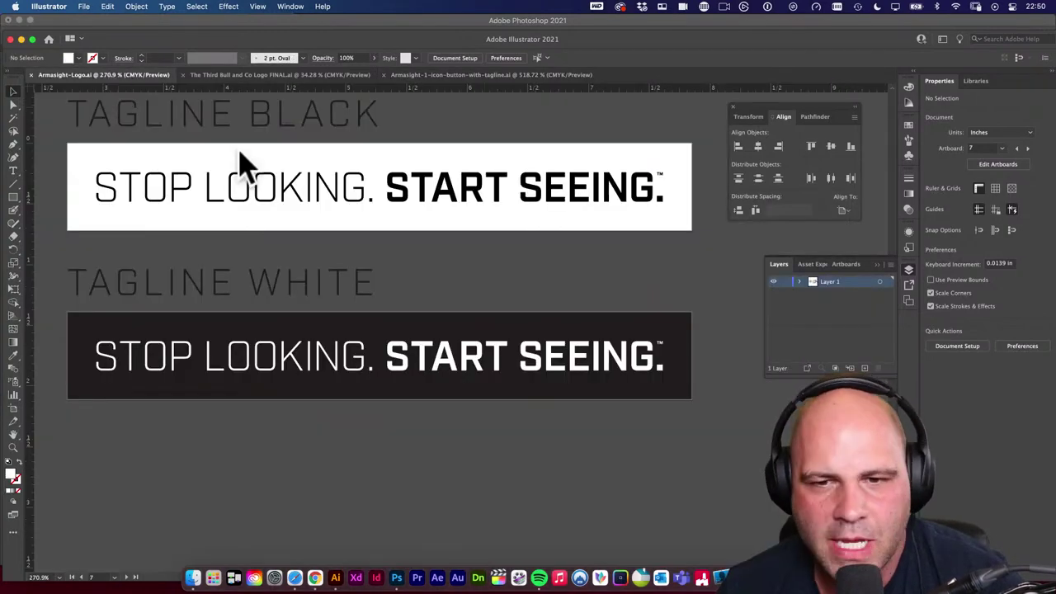
pyautogui.click(356, 361)
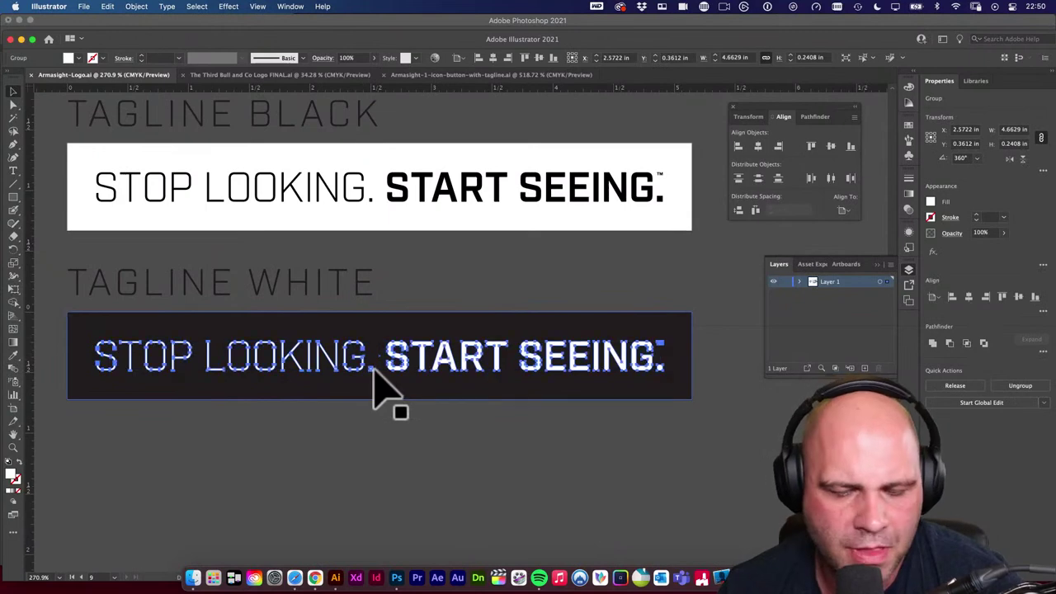
pyautogui.click(510, 73)
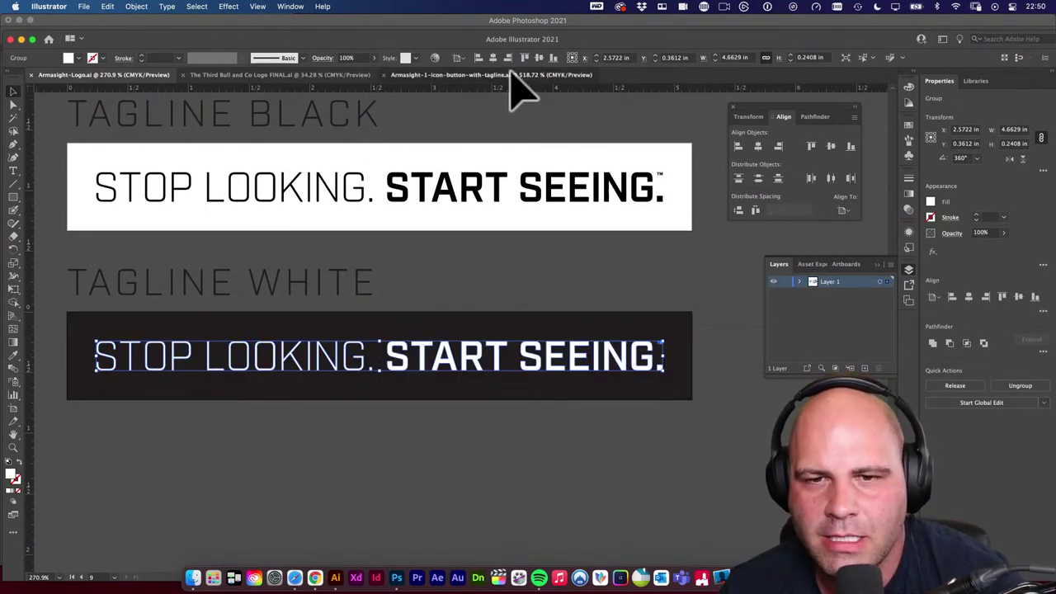
pyautogui.press('super+v')
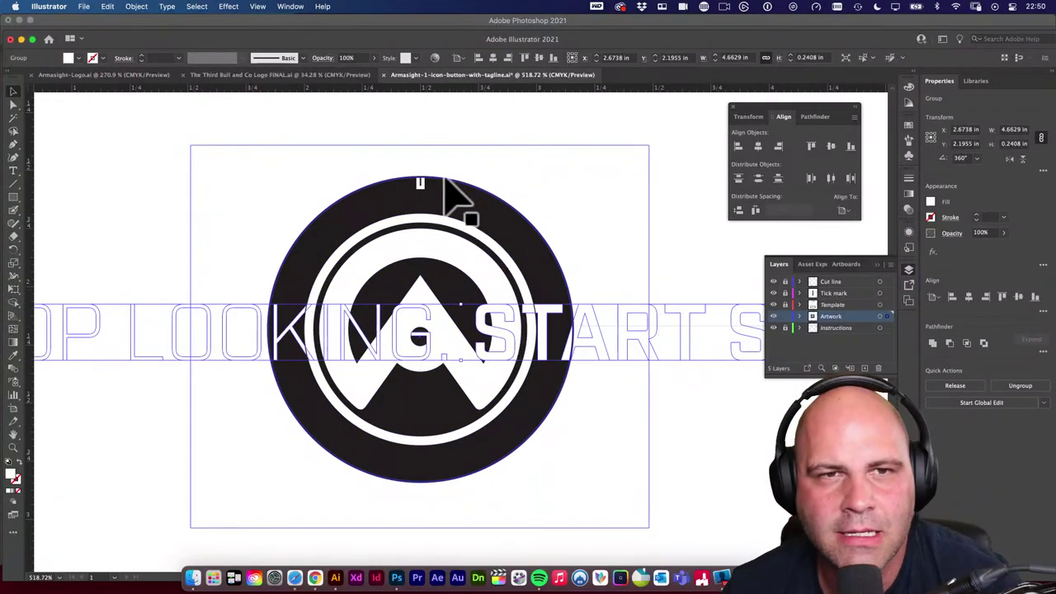
# Try an Effect > Warp > Arch of about 32% bend on the tagline, then cancel it.
pyautogui.click(230, 8)
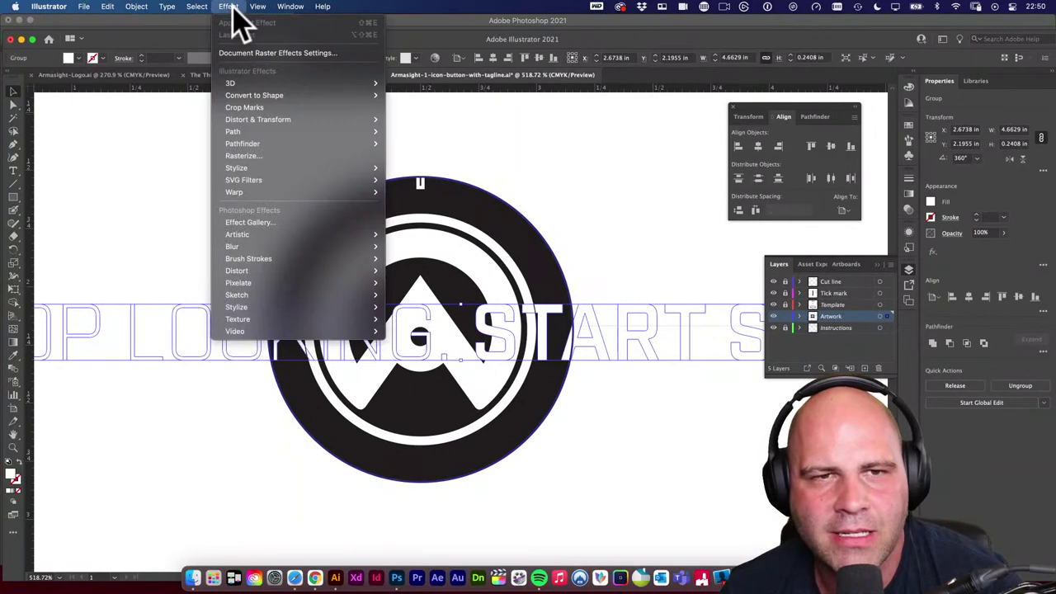
pyautogui.moveTo(323, 191)
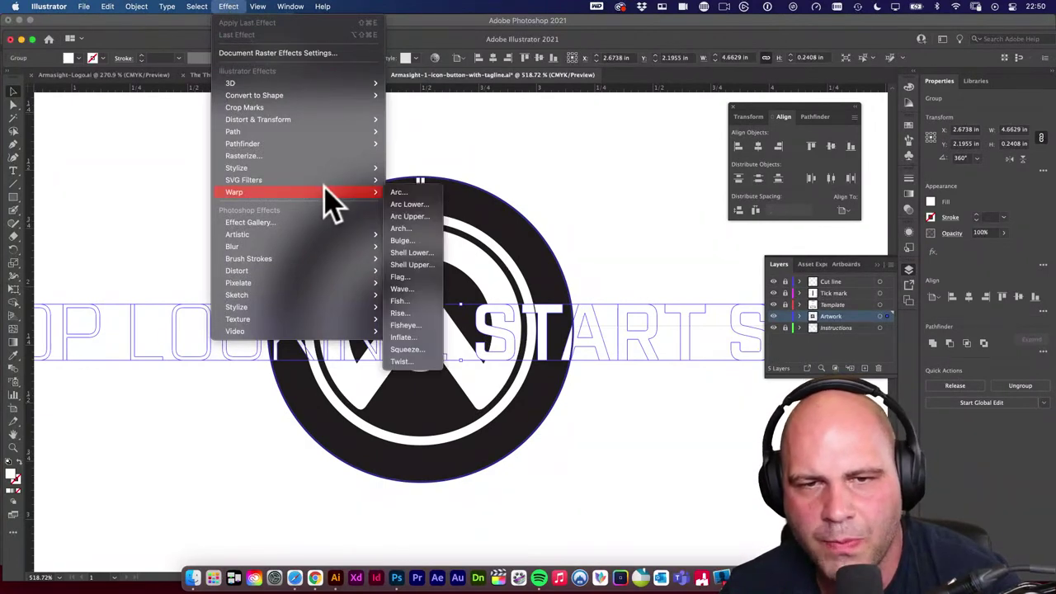
pyautogui.click(401, 229)
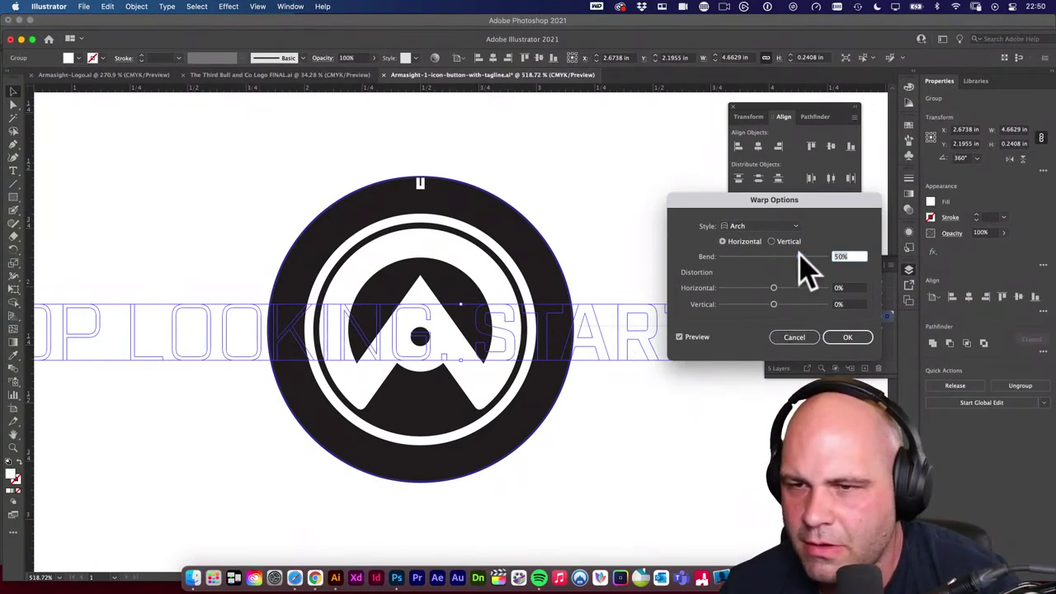
pyautogui.moveTo(799, 254); pyautogui.dragTo(788, 257)
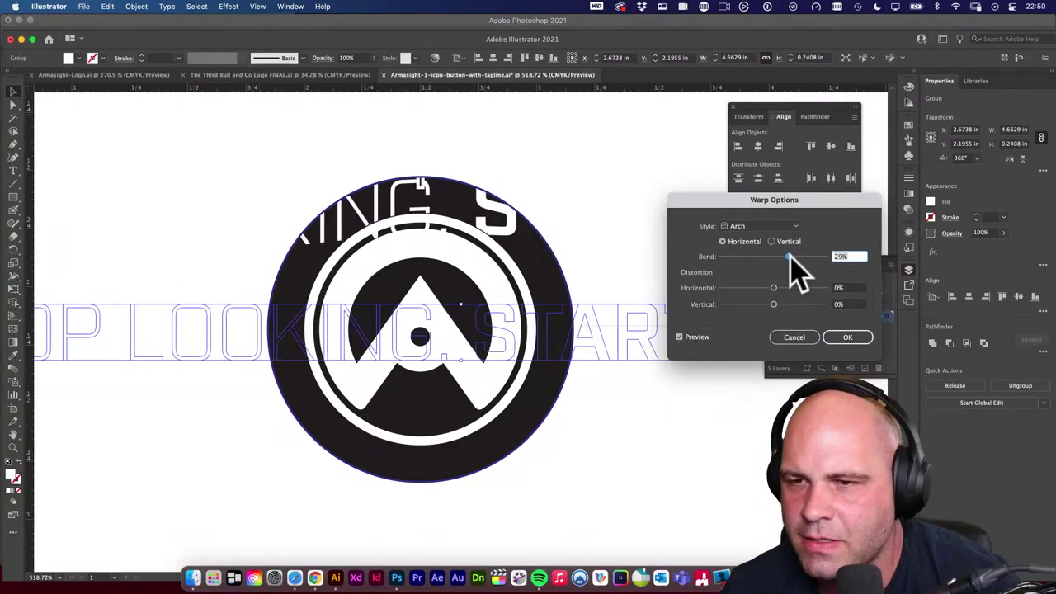
pyautogui.press('Escape')
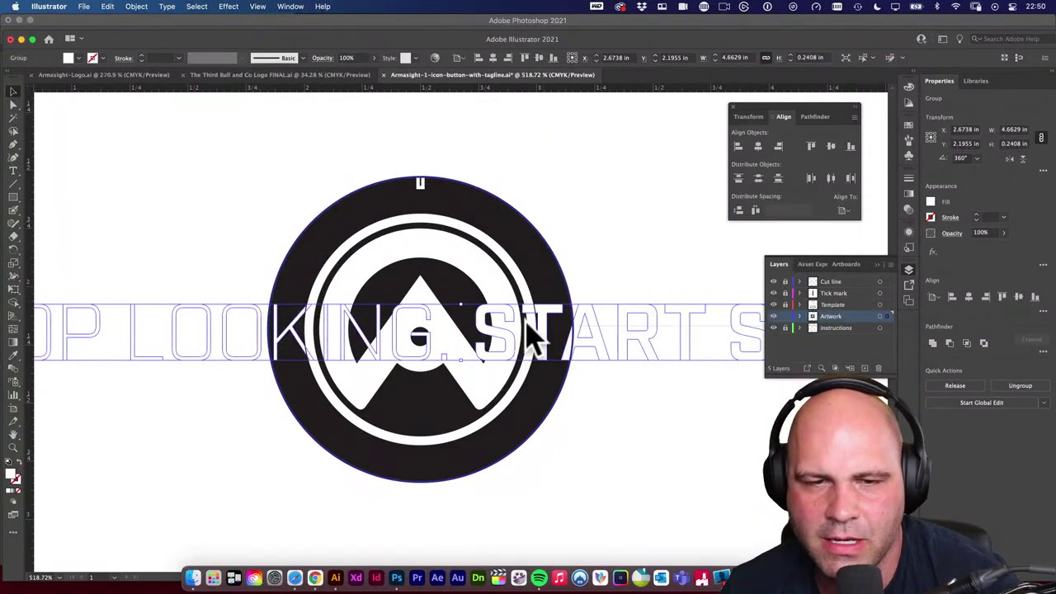
pyautogui.press('e')
pyautogui.scroll(-4, 491, 305)
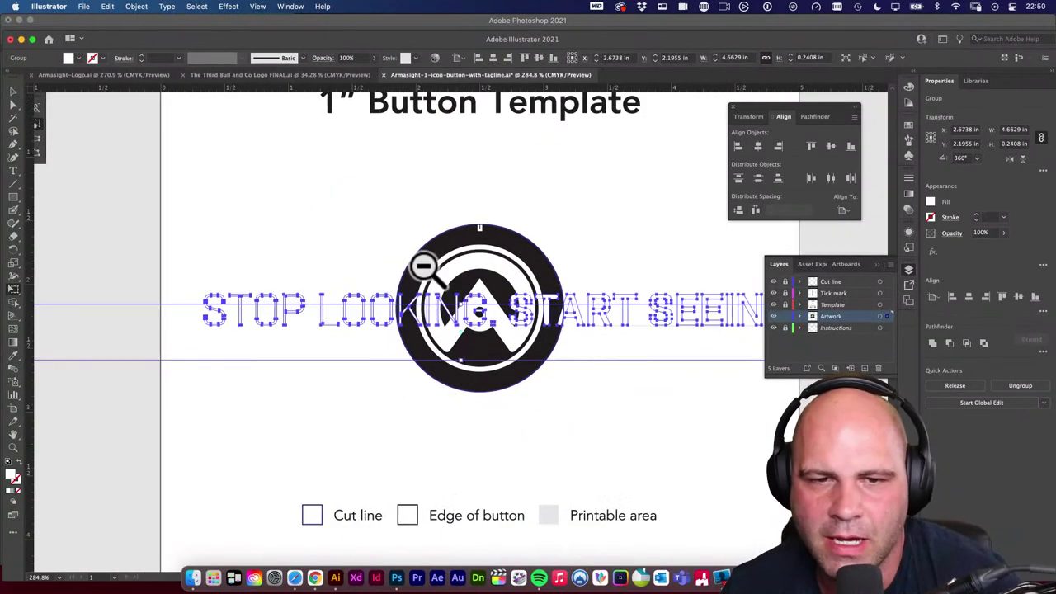
# Scale the tagline narrower so it fits across the button's top rim.
pyautogui.moveTo(213, 312); pyautogui.dragTo(389, 301)
pyautogui.moveTo(491, 282); pyautogui.dragTo(608, 222)
pyautogui.press('v')
pyautogui.click(577, 420)
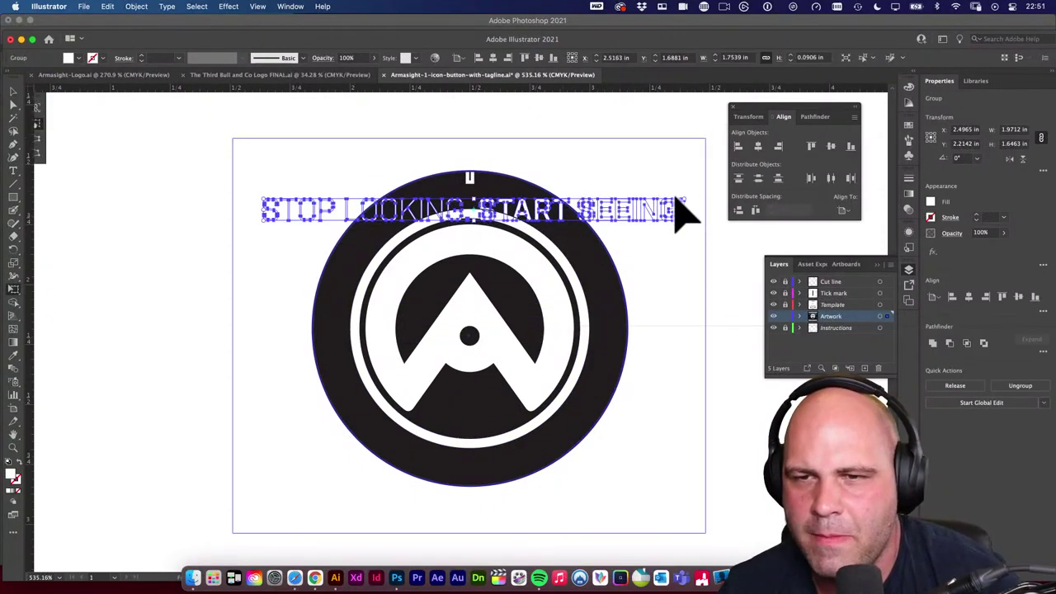
pyautogui.moveTo(684, 209); pyautogui.dragTo(578, 206)
pyautogui.press('super+equal')
pyautogui.scroll(3, 553, 282)
# Align the tagline to the ring-and-A artwork with Horizontal Align Center, then reselect the tagline.
pyautogui.click(608, 189)
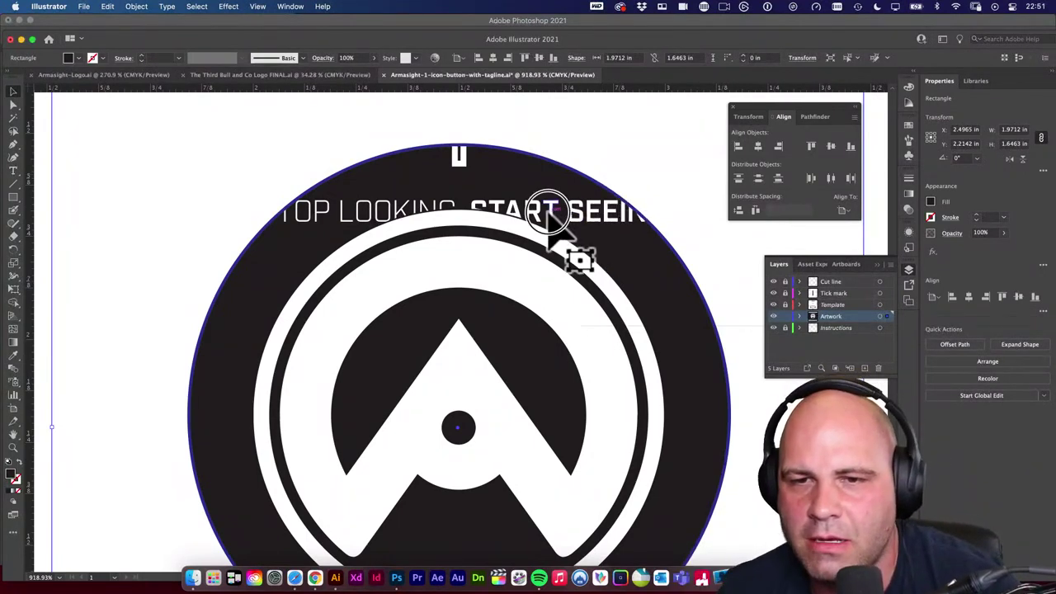
pyautogui.moveTo(545, 210); pyautogui.dragTo(555, 206)
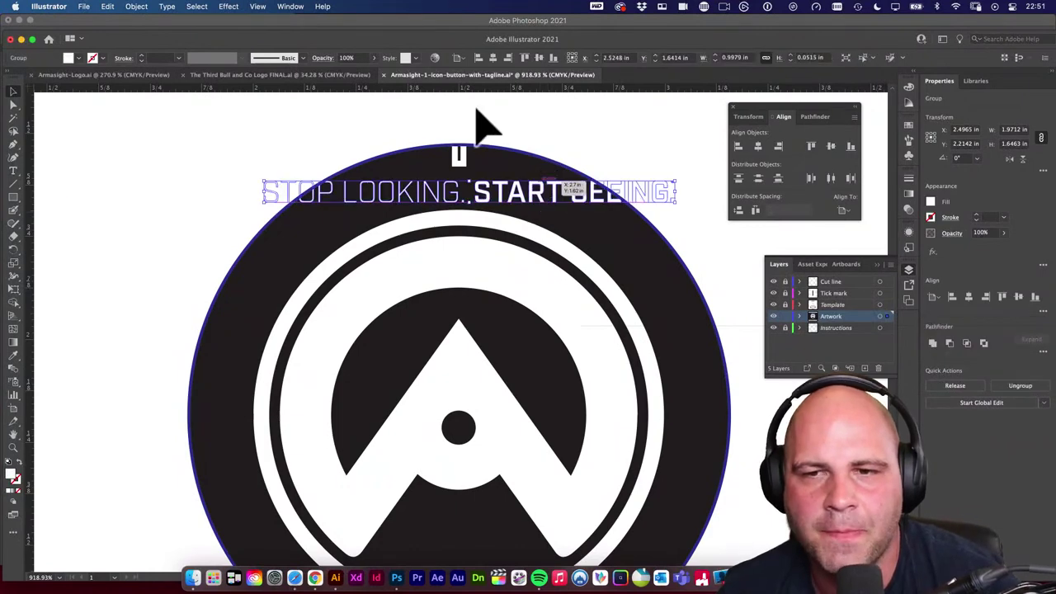
pyautogui.keyDown('shift'); pyautogui.click(528, 279); pyautogui.keyUp('shift')
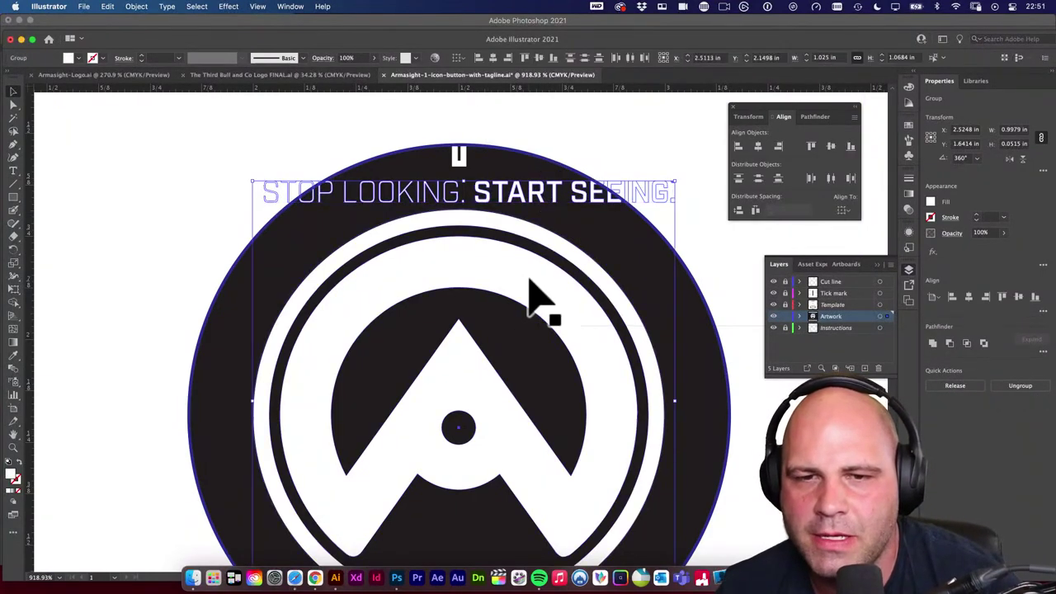
pyautogui.click(758, 146)
pyautogui.click(486, 205)
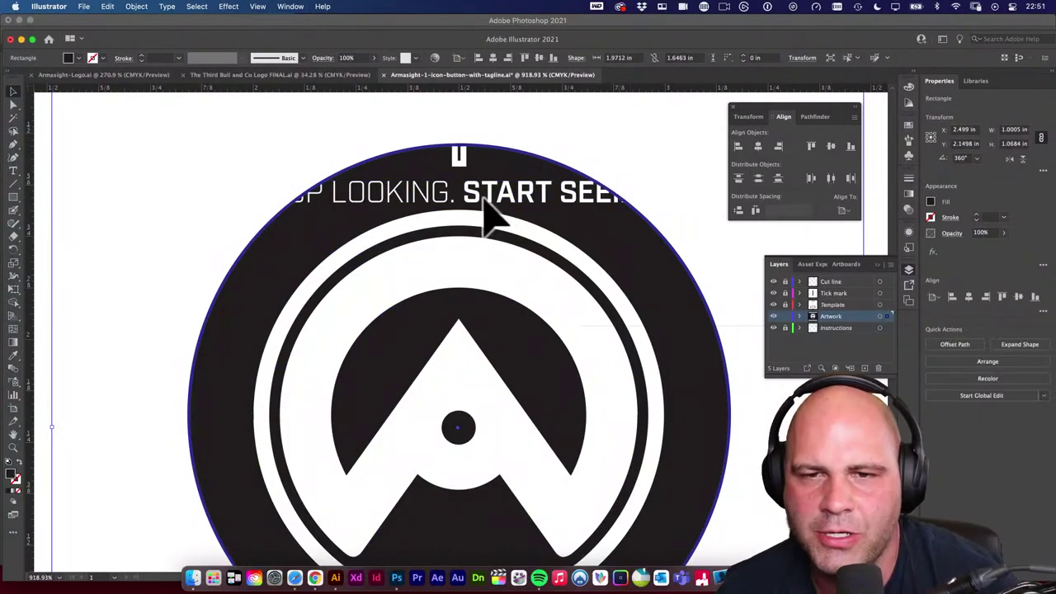
pyautogui.click(487, 207)
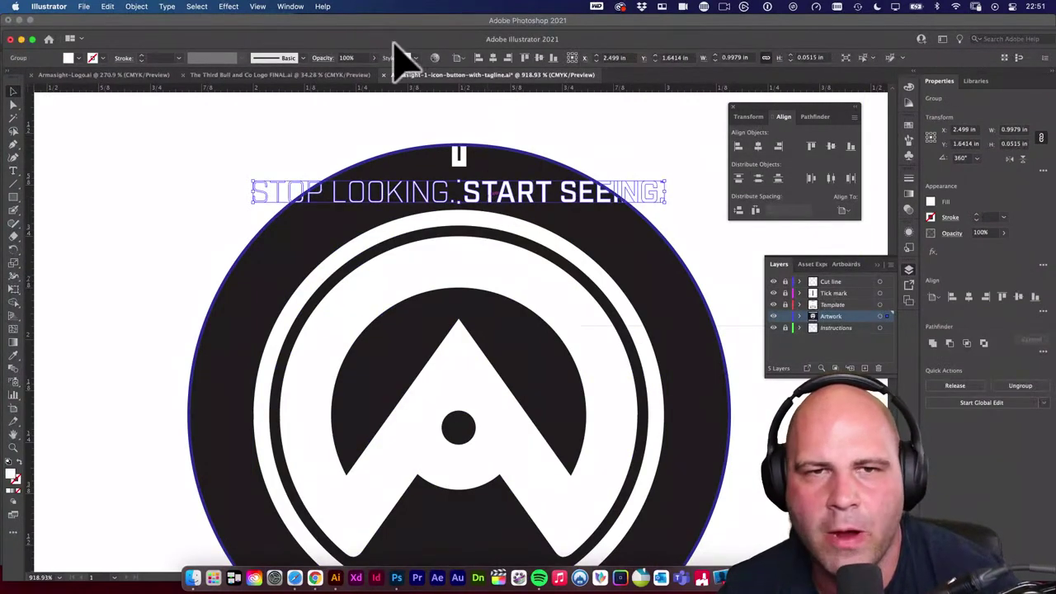
# Apply an Arch warp at 50% bend to the tagline and nudge it down one step.
pyautogui.click(236, 7)
pyautogui.moveTo(277, 192)
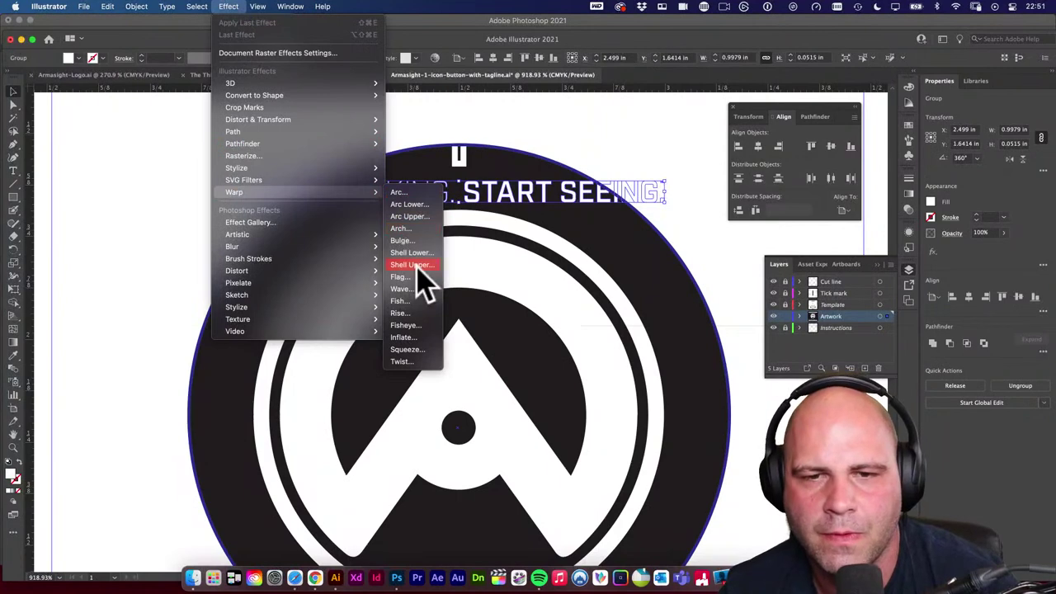
pyautogui.click(425, 229)
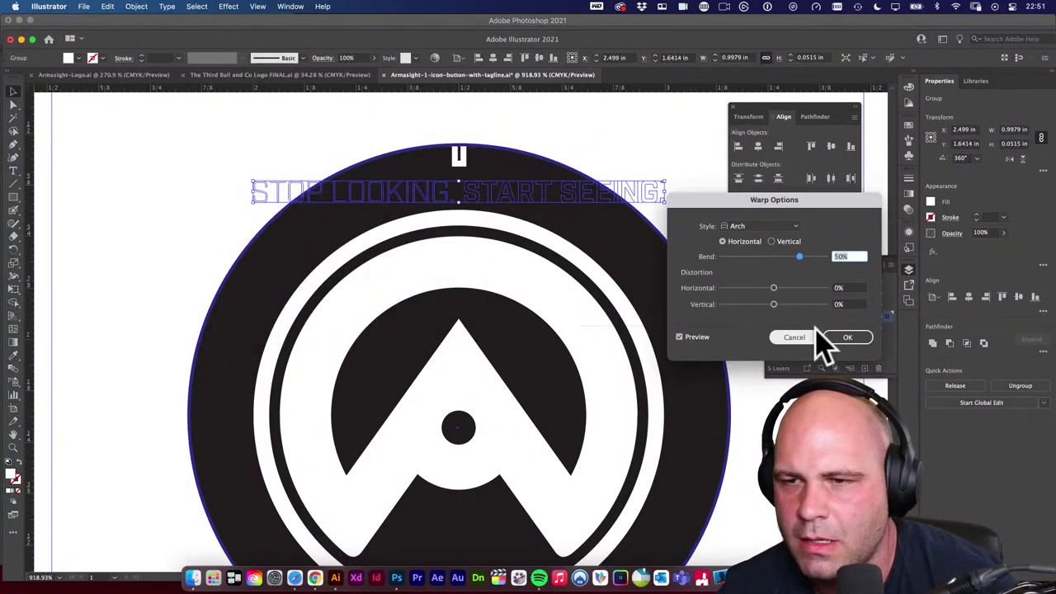
pyautogui.click(845, 330)
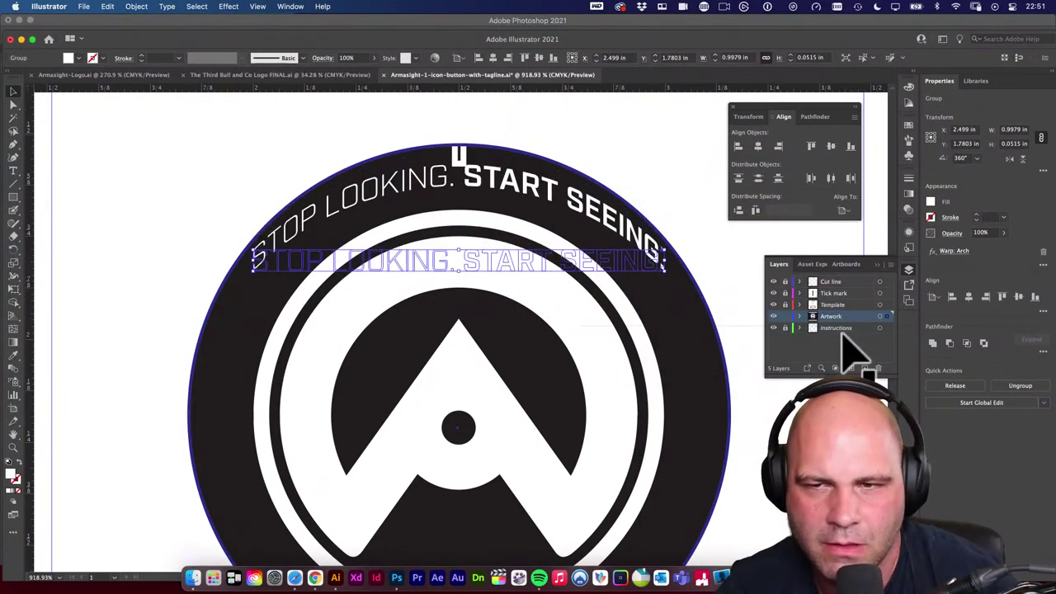
pyautogui.press('Down')
pyautogui.press('Down')
pyautogui.press('Down')
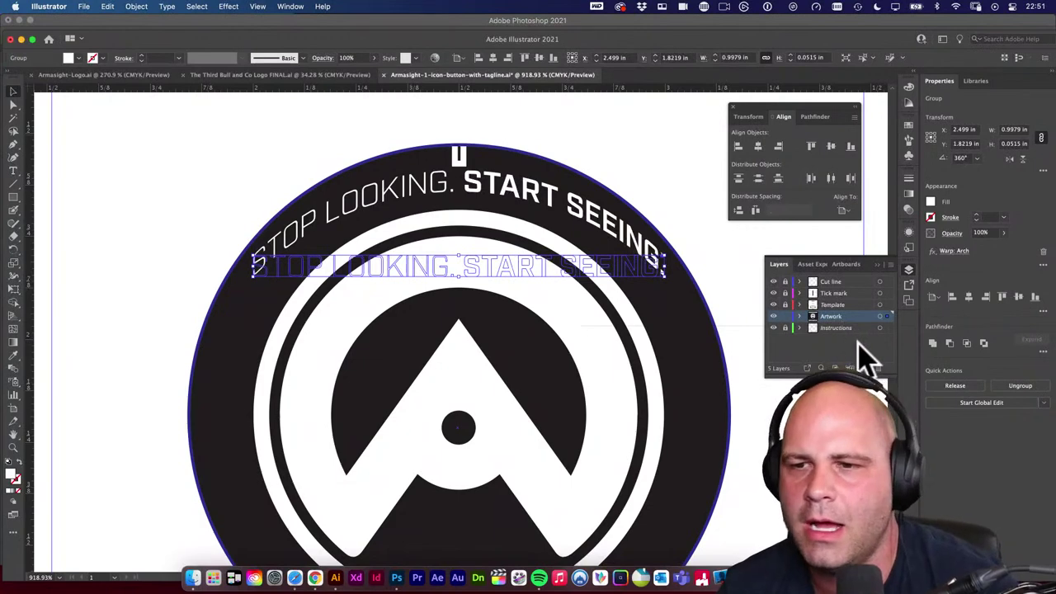
# Bring up the tagline's Appearance panel showing its warp effect.
pyautogui.click(907, 207)
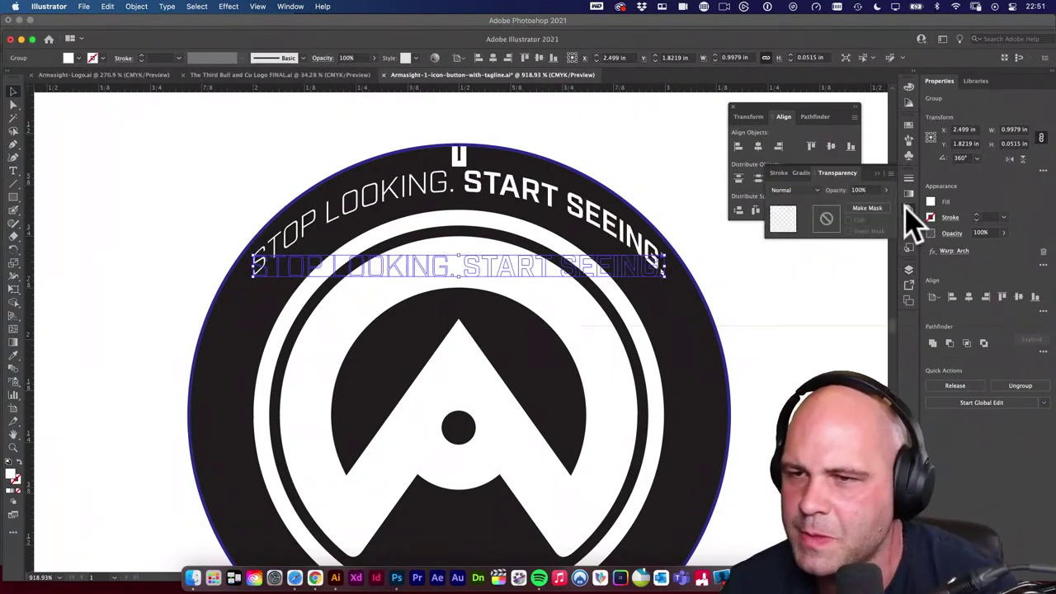
pyautogui.click(909, 192)
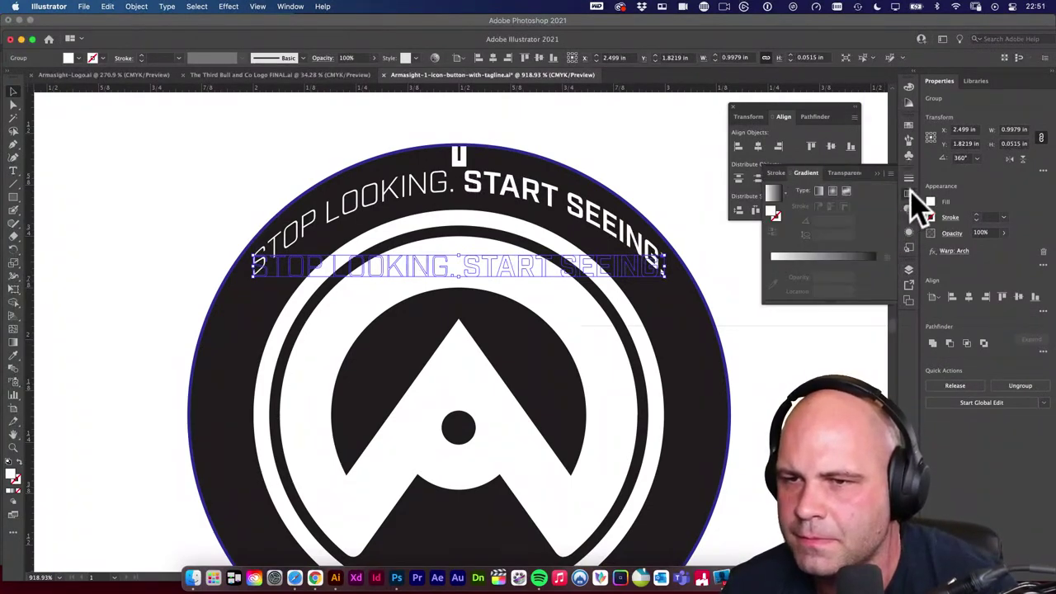
pyautogui.click(910, 228)
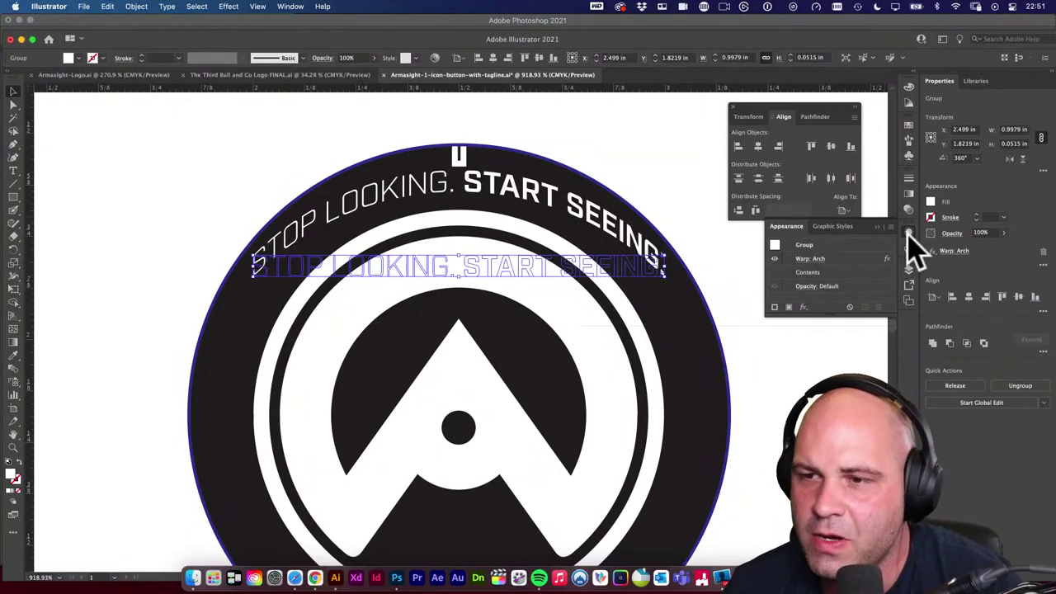
pyautogui.click(291, 7)
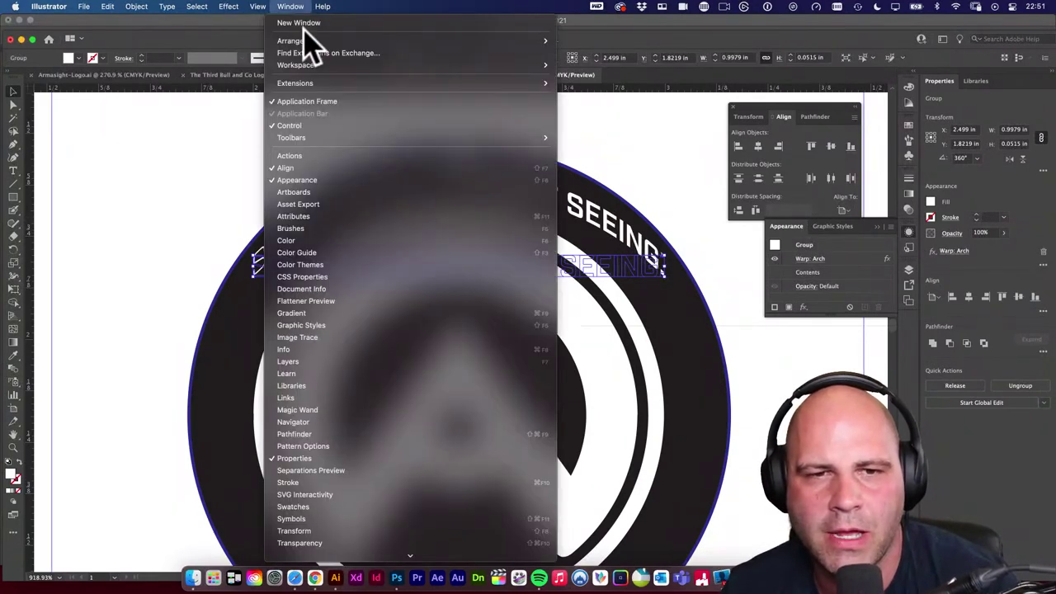
pyautogui.click(872, 249)
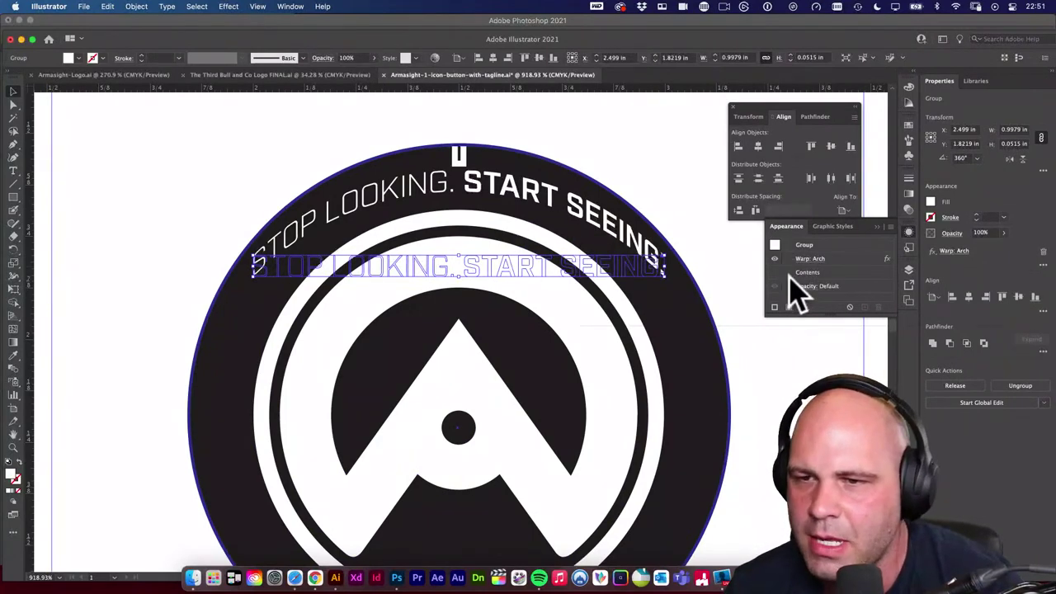
# Switch the tagline's warp style from Arch to Arc in Warp Options.
pyautogui.click(812, 259)
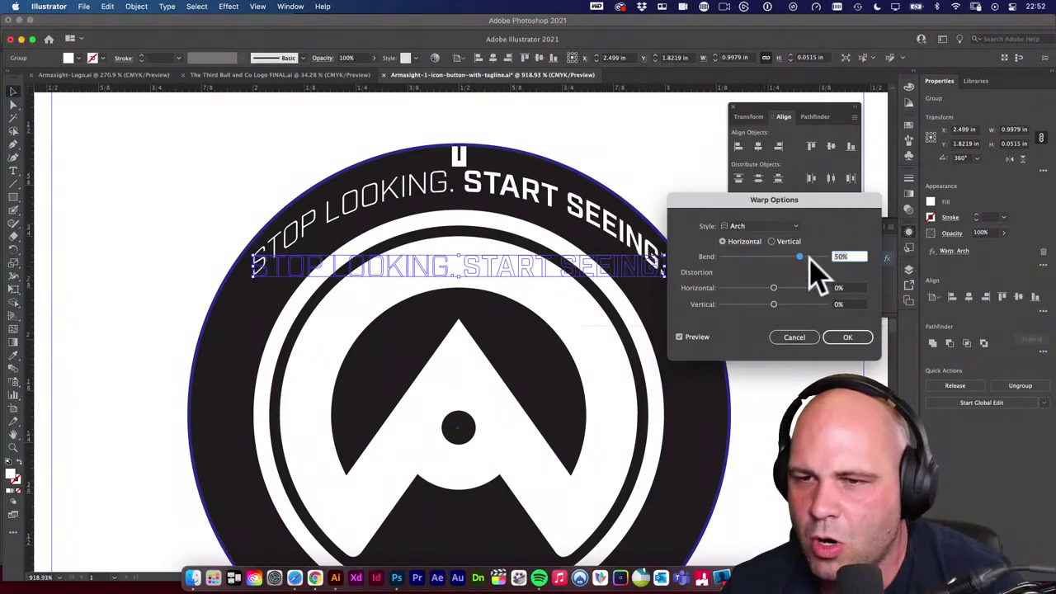
pyautogui.moveTo(757, 202); pyautogui.dragTo(835, 206)
pyautogui.click(833, 223)
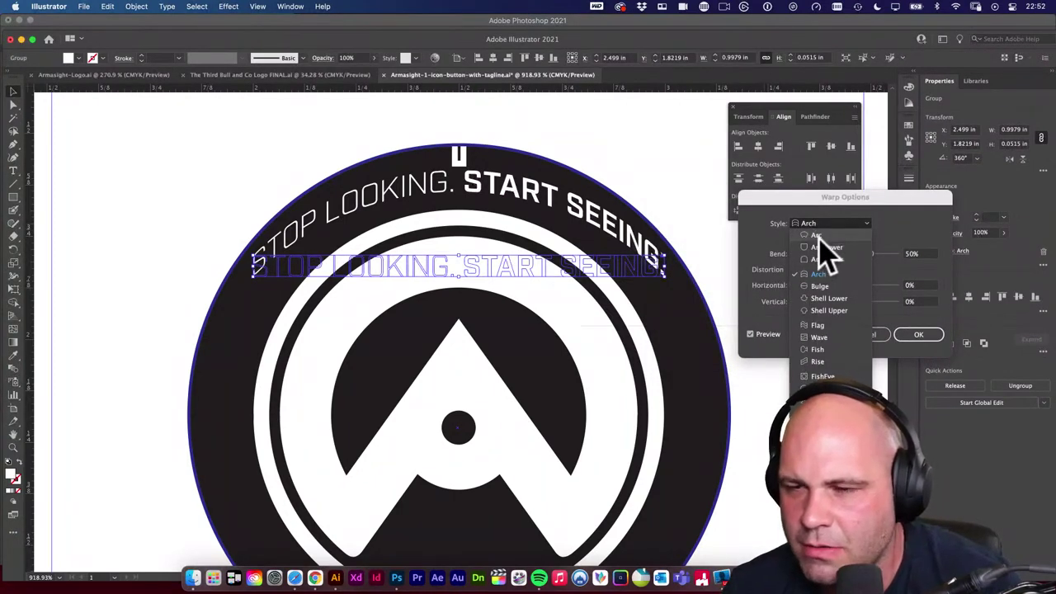
pyautogui.click(816, 236)
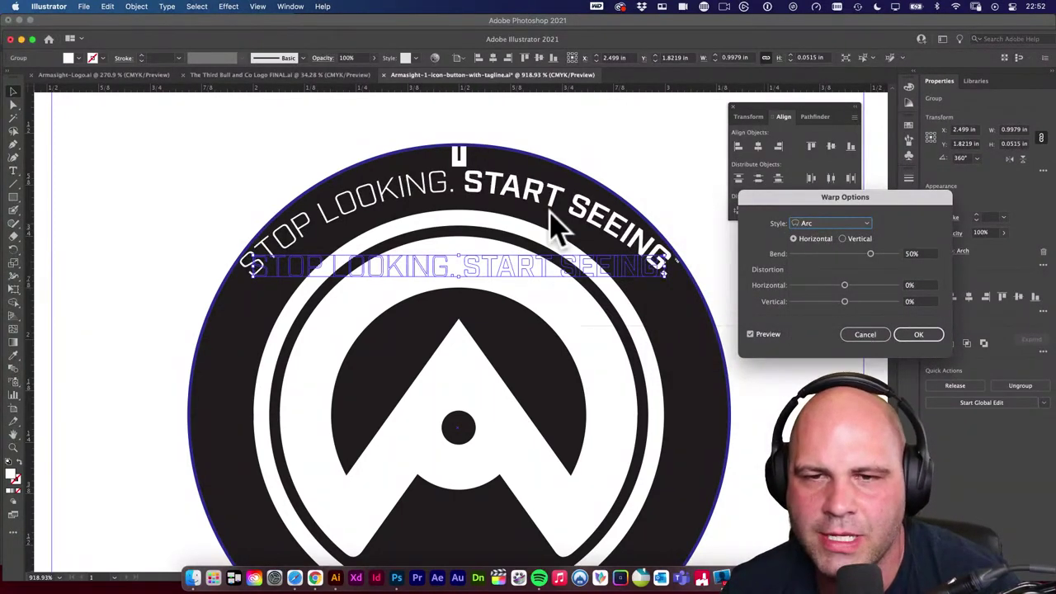
pyautogui.click(829, 224)
pyautogui.click(817, 273)
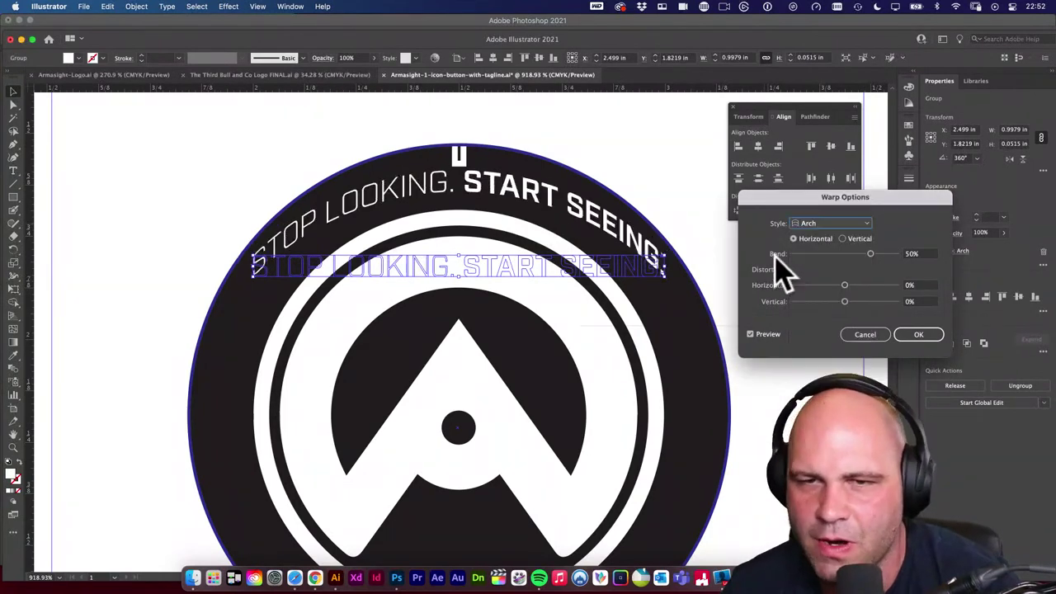
pyautogui.click(830, 224)
pyautogui.click(825, 235)
pyautogui.click(840, 225)
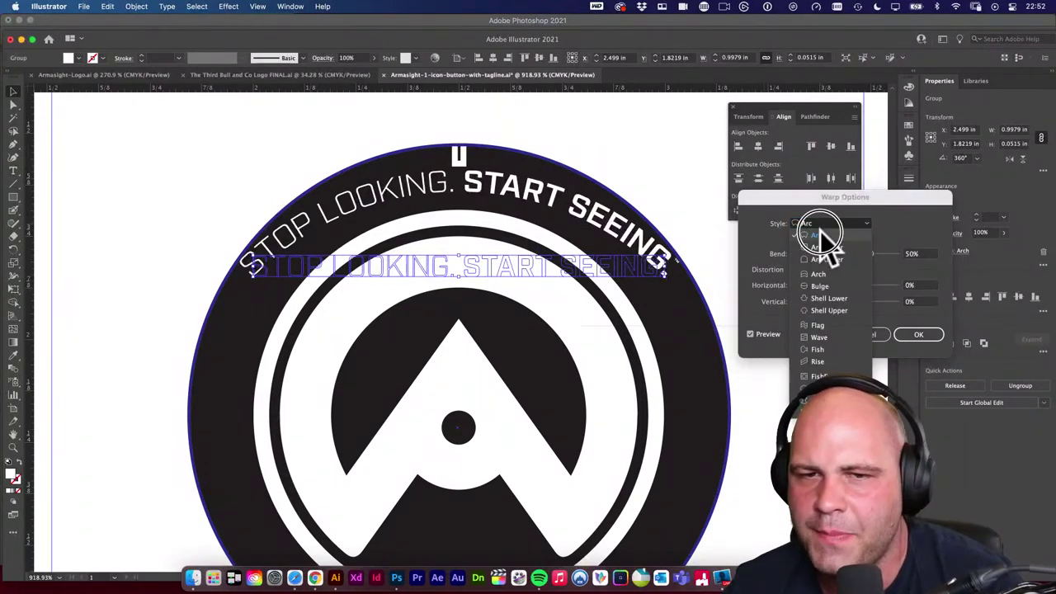
pyautogui.click(825, 237)
# Raise the Arc bend to 62% and confirm.
pyautogui.moveTo(872, 253); pyautogui.dragTo(875, 256)
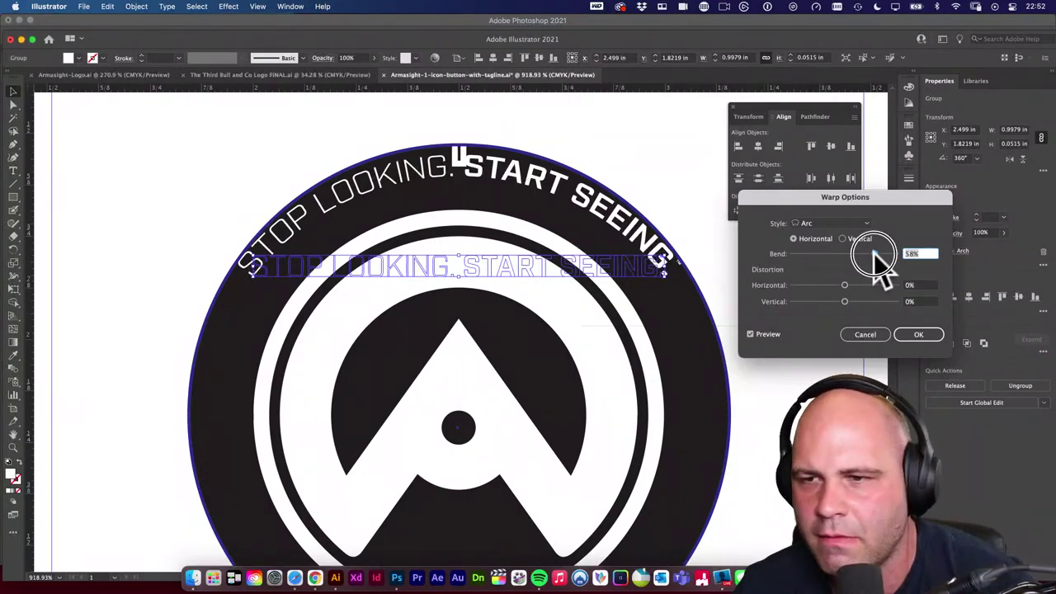
pyautogui.moveTo(874, 253); pyautogui.dragTo(877, 253)
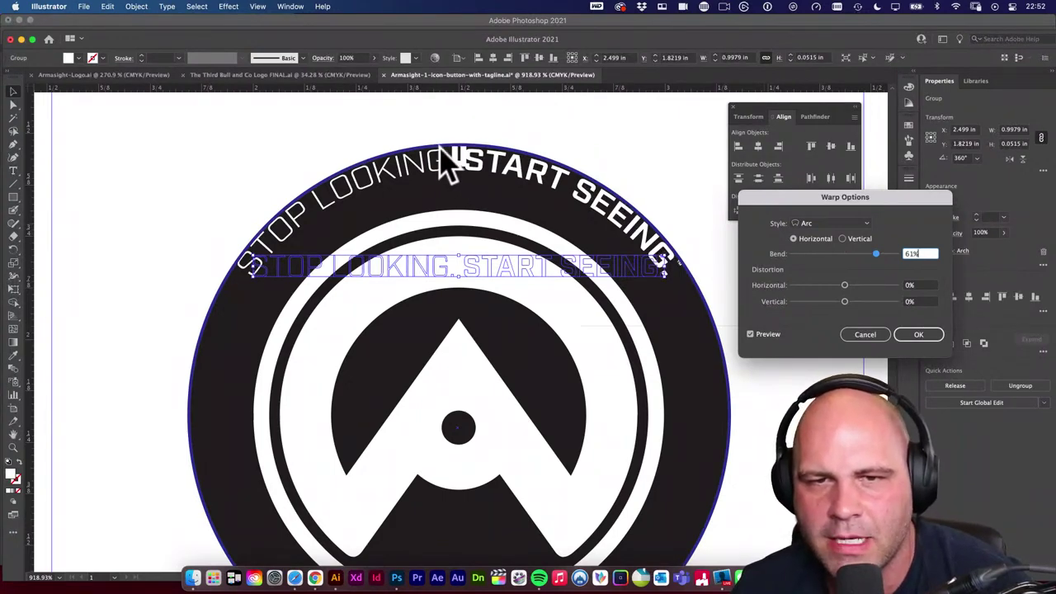
pyautogui.doubleClick(914, 256)
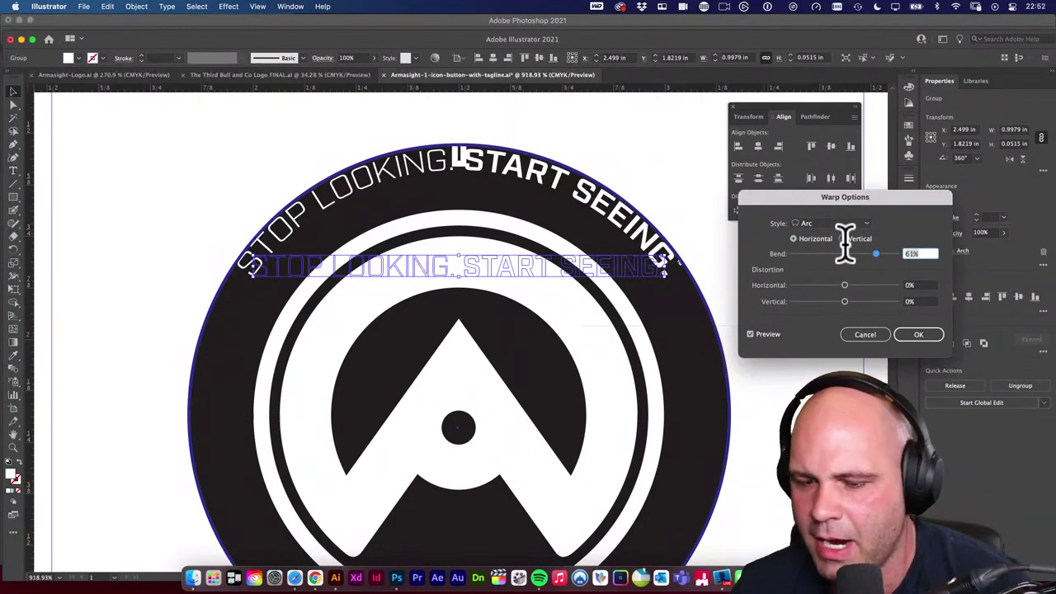
pyautogui.press('Up')
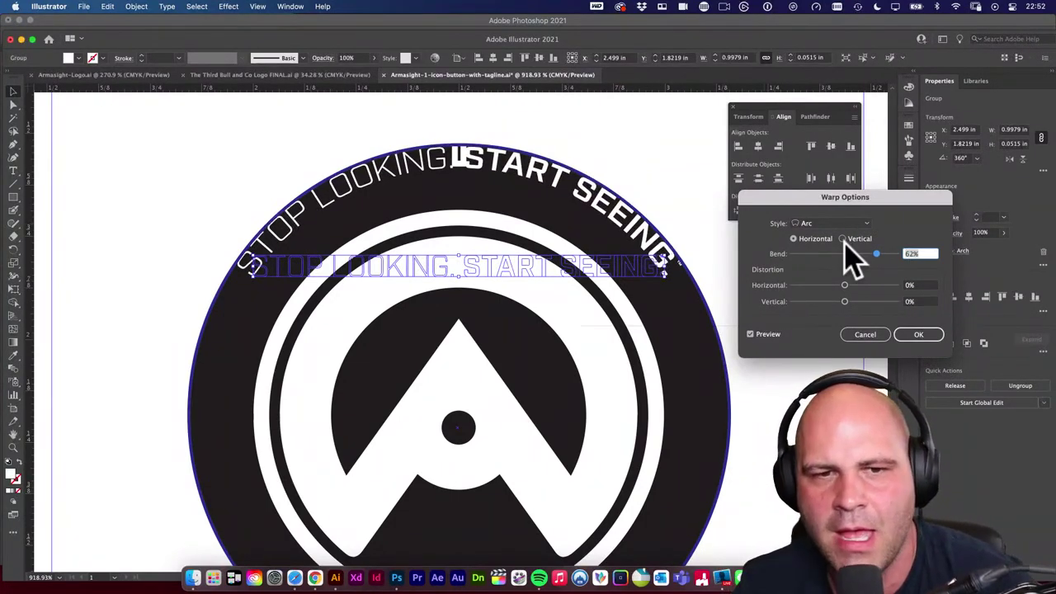
pyautogui.click(920, 335)
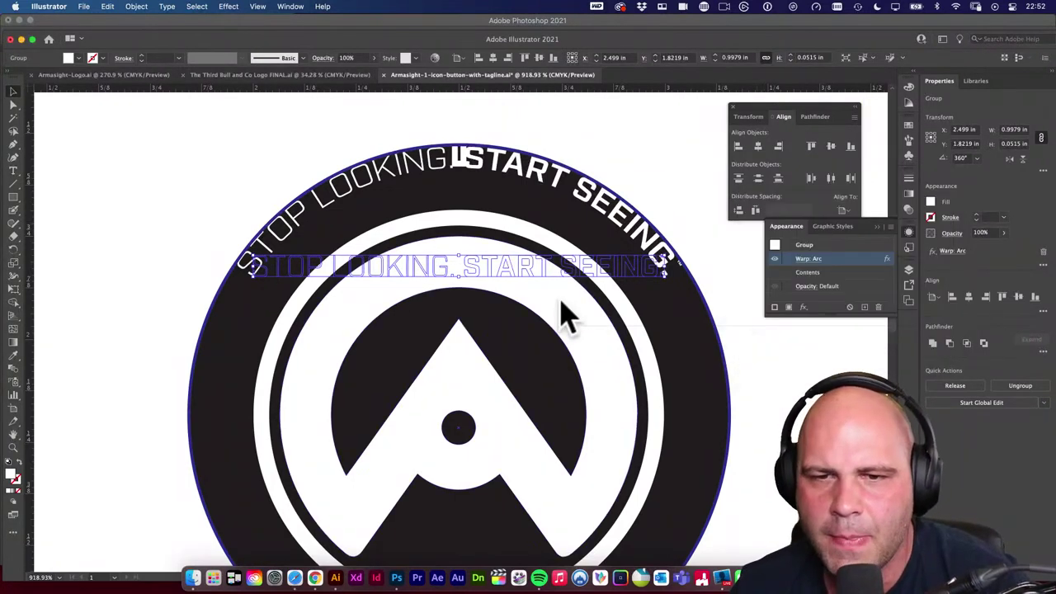
# Nudge the arced tagline three steps lower on the ring.
pyautogui.press('Down')
pyautogui.press('Down')
pyautogui.press('Down')
pyautogui.press('Down')
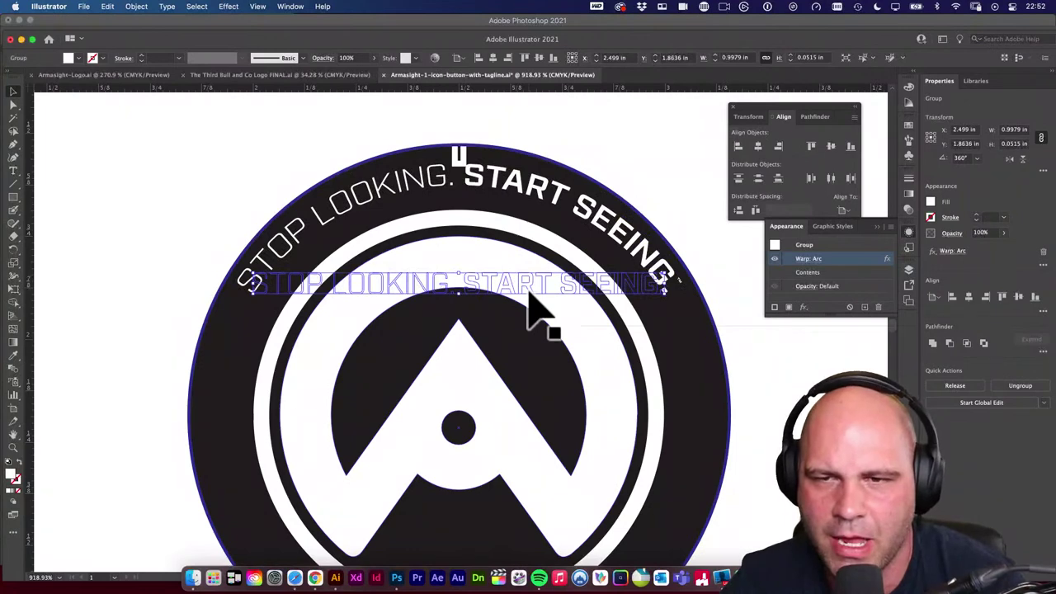
pyautogui.press('Down')
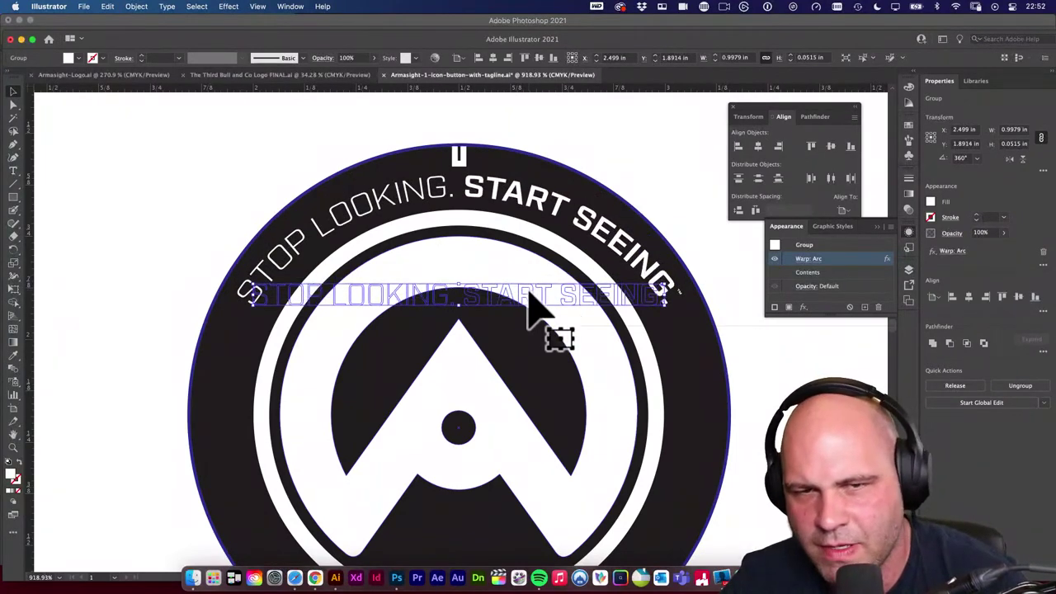
pyautogui.press('Down')
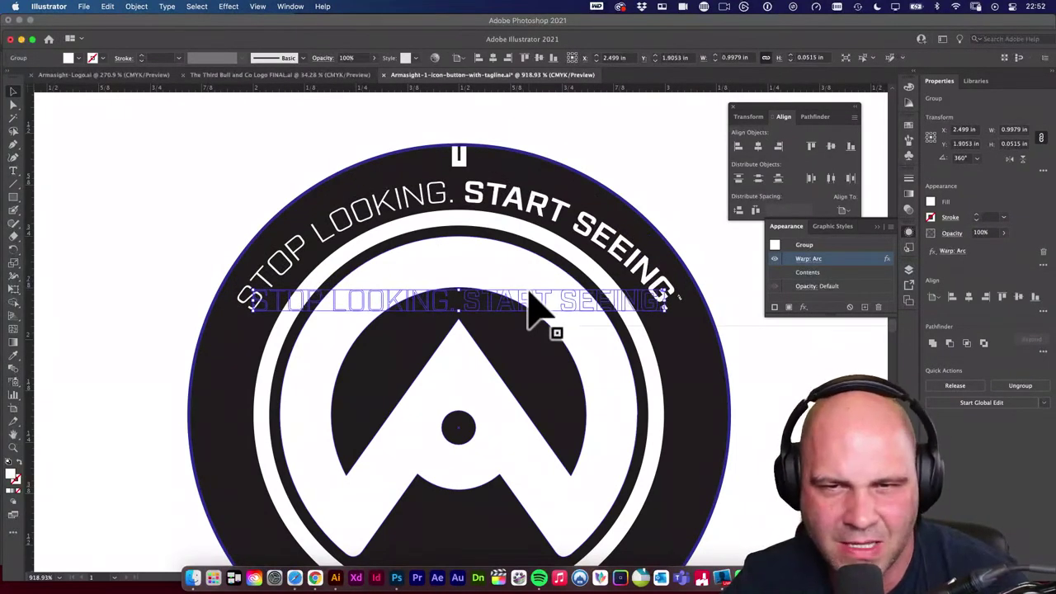
pyautogui.press('Down')
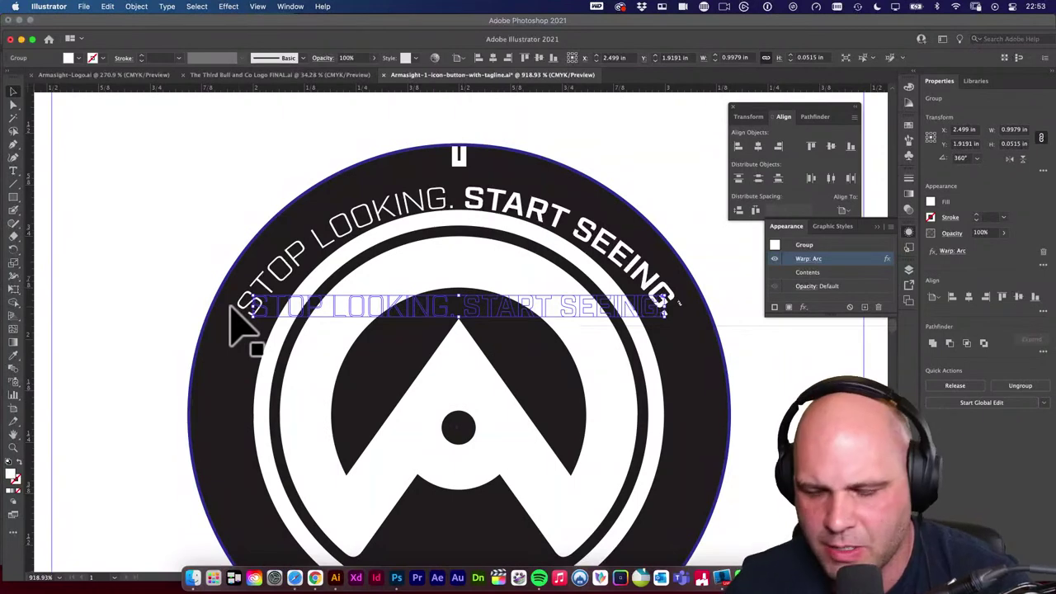
pyautogui.press('Up')
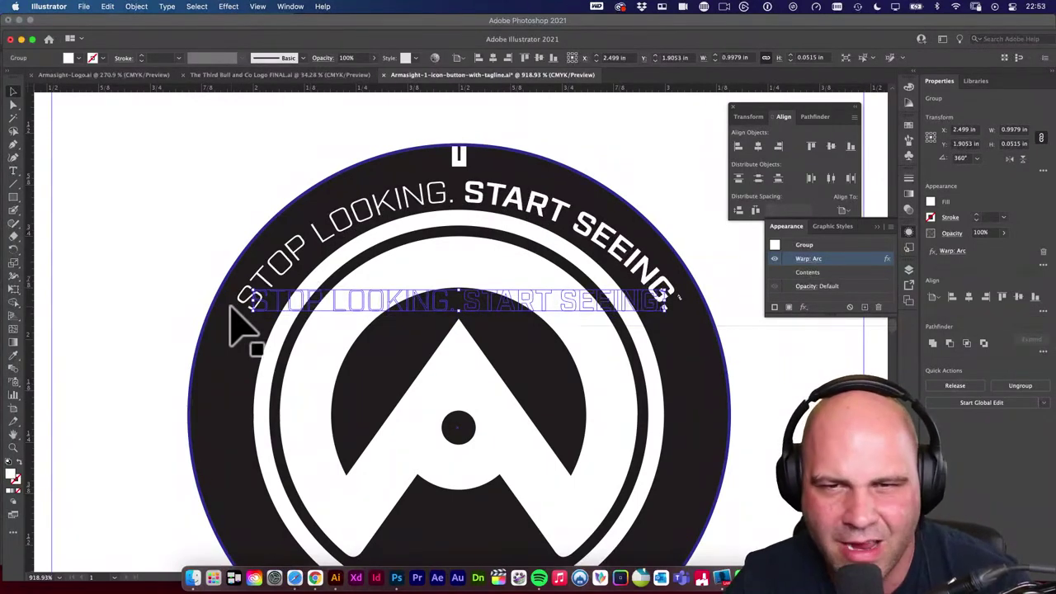
# Increase the Arc bend to 70%, apply it, and nudge the tagline down to Y 1.9191 in.
pyautogui.click(809, 259)
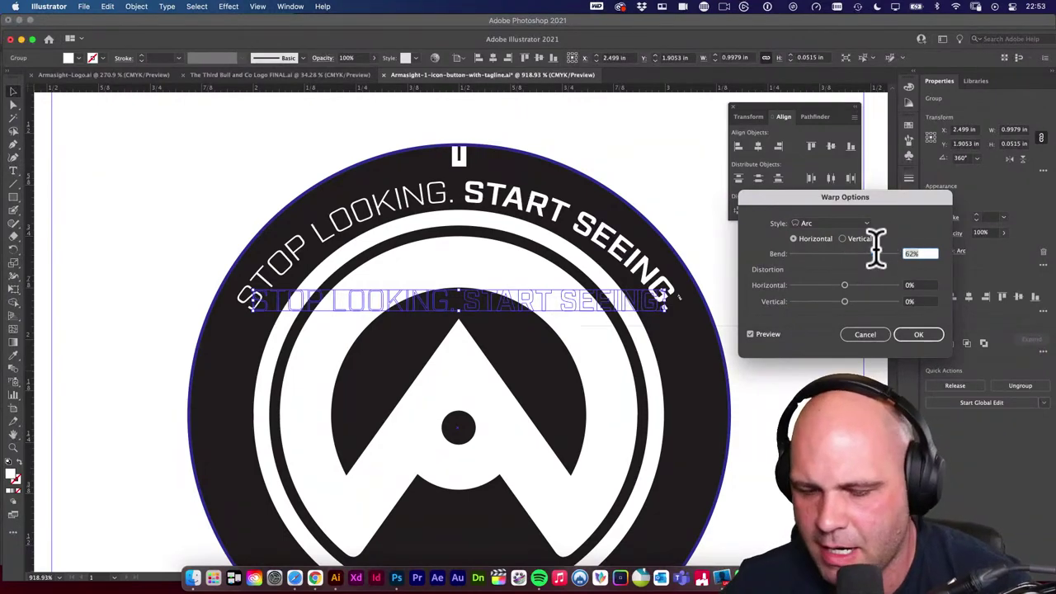
pyautogui.press('Up')
pyautogui.press('Up')
pyautogui.press('Up')
pyautogui.press('Up')
pyautogui.press('Up')
pyautogui.press('Up')
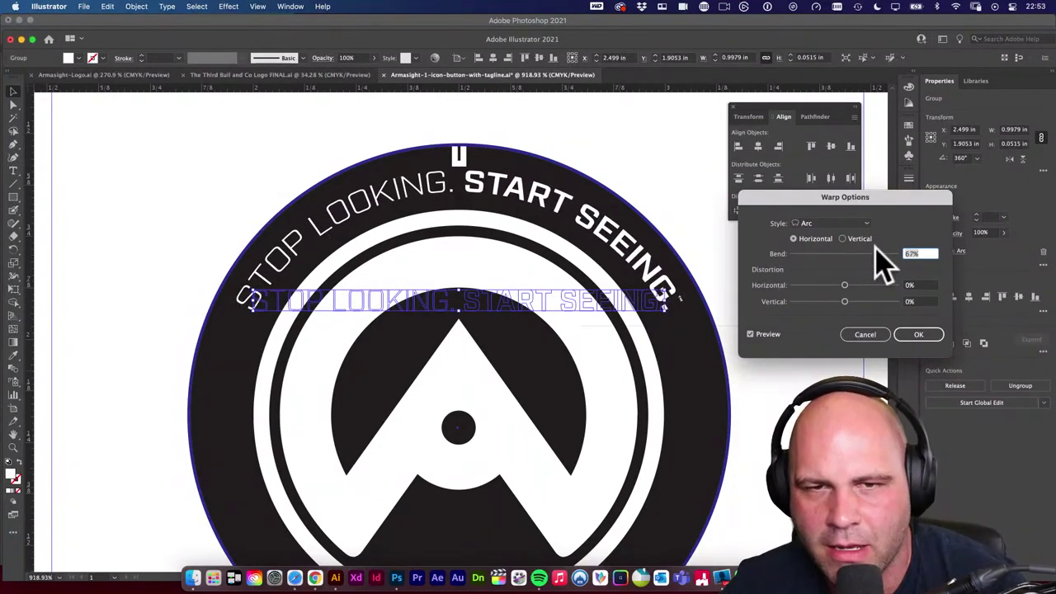
pyautogui.press('Up')
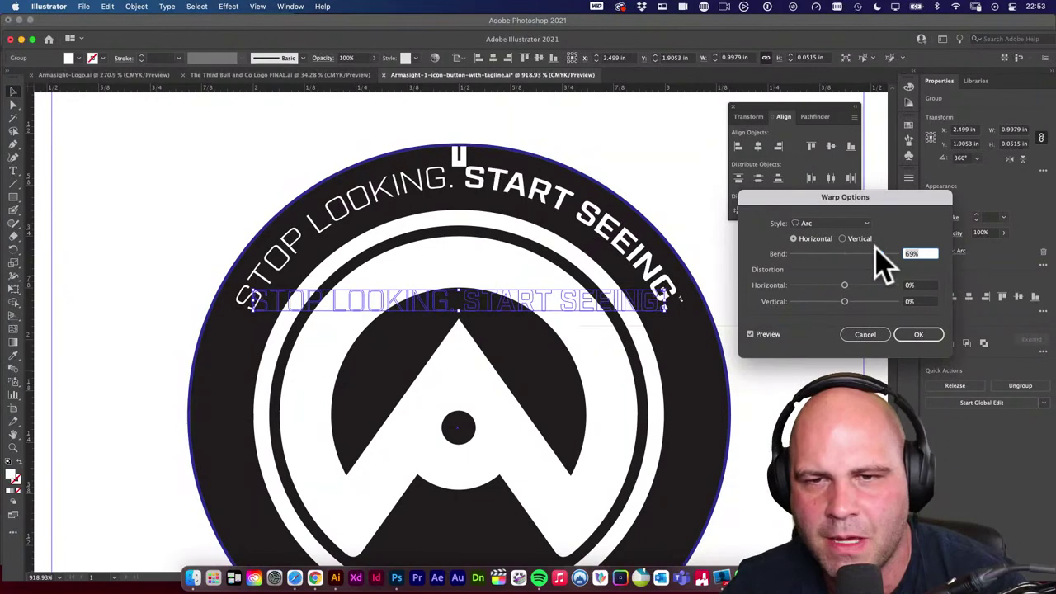
pyautogui.press('Up')
pyautogui.press('Up')
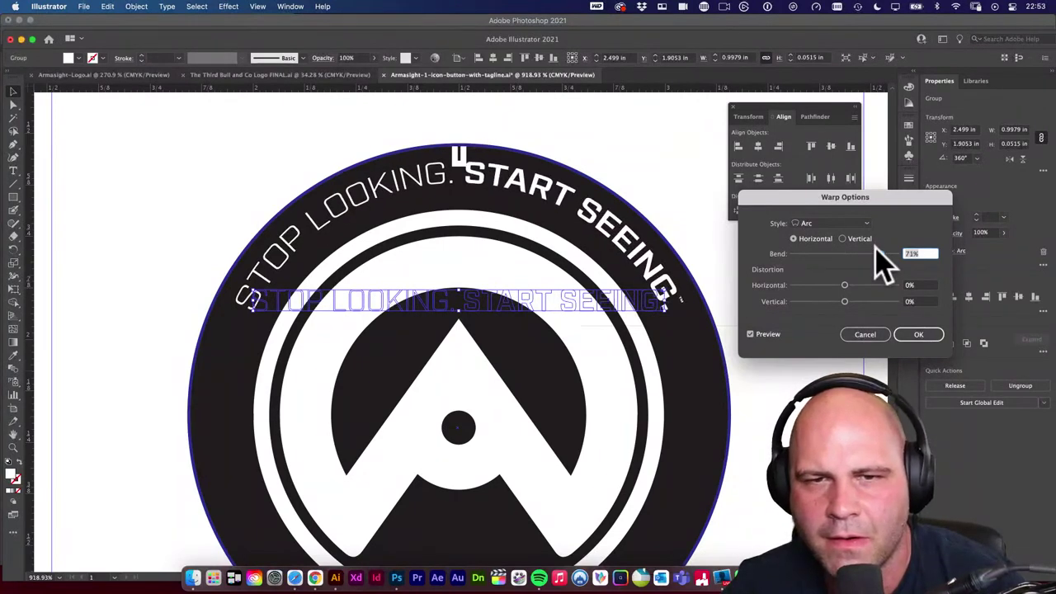
pyautogui.press('Down')
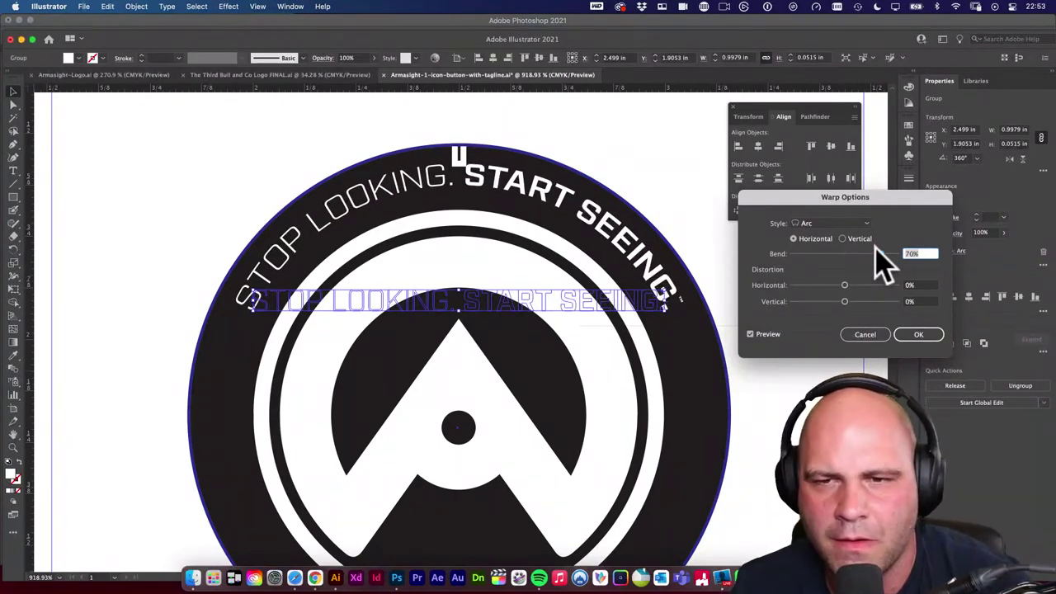
pyautogui.click(928, 335)
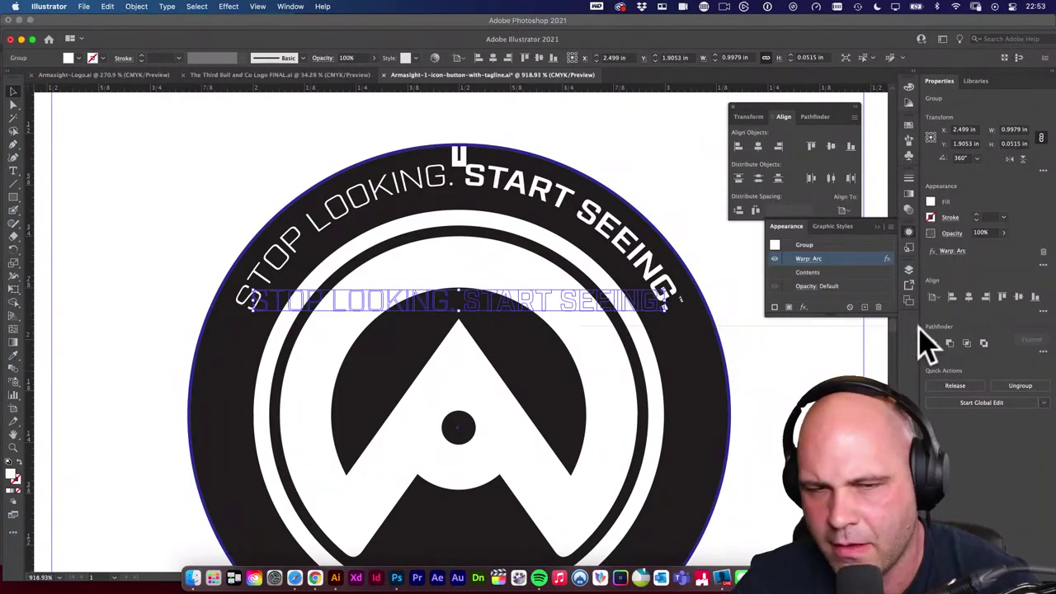
pyautogui.press('Down')
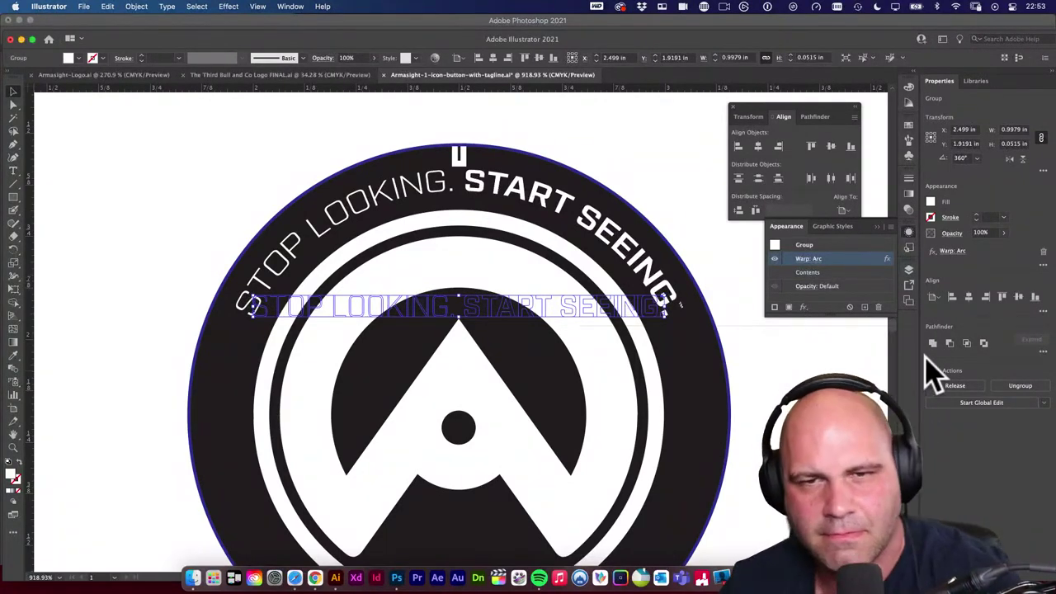
# Raise the tagline's horizontal Arc warp bend to 72% and nudge the arced text down to Y 1.9251 in.
pyautogui.press('z')
pyautogui.moveTo(437, 205); pyautogui.dragTo(467, 278)
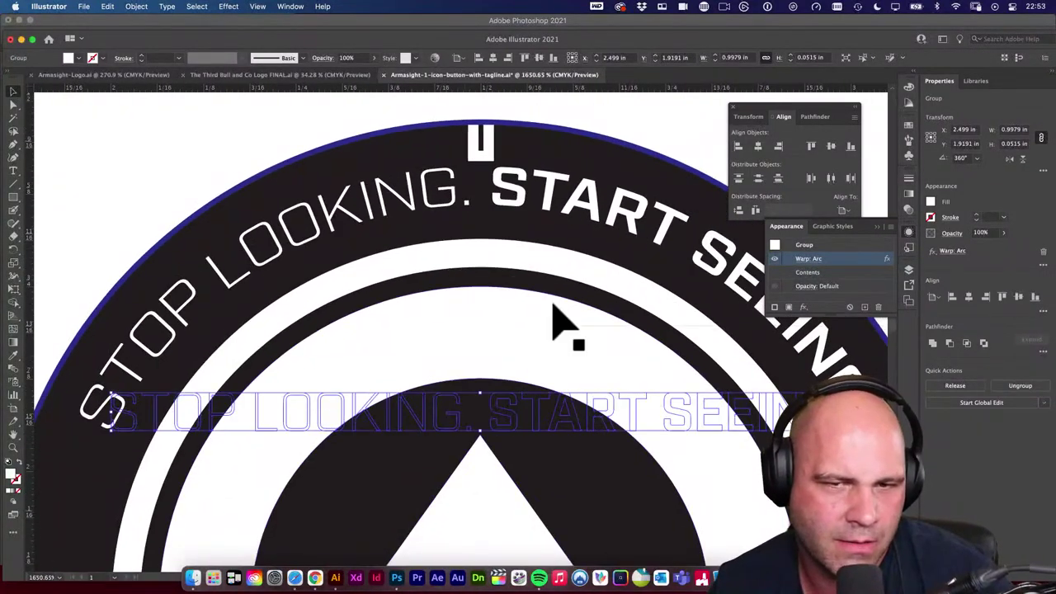
pyautogui.click(819, 259)
pyautogui.click(824, 239)
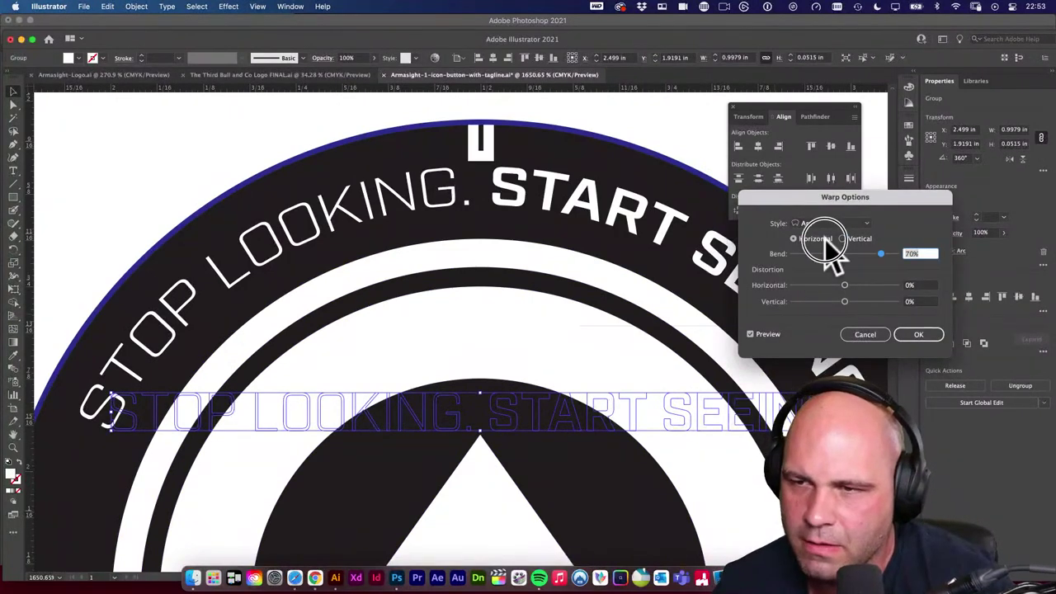
pyautogui.press('Up')
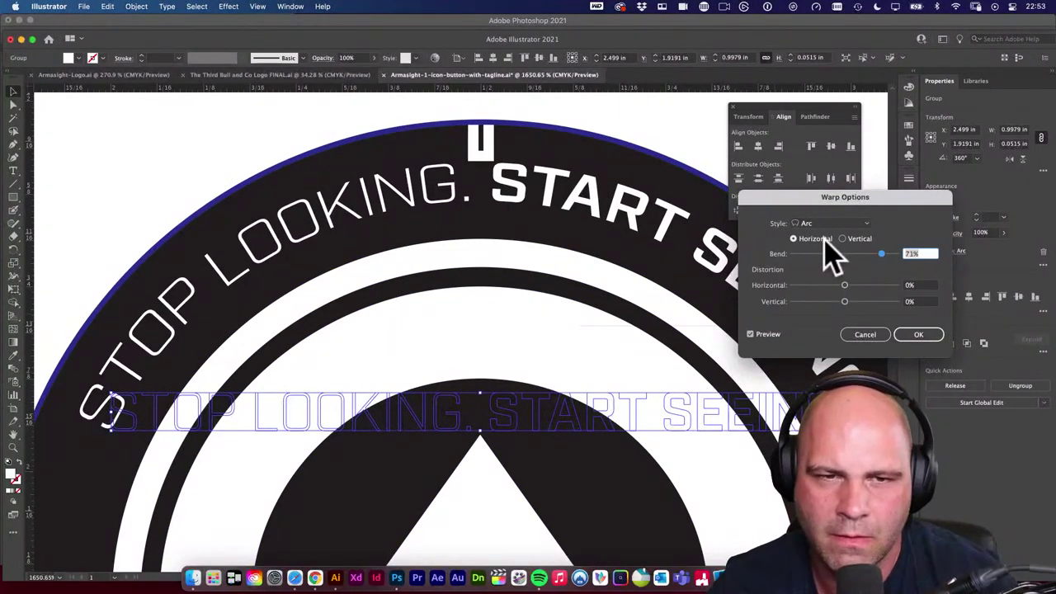
pyautogui.press('Up')
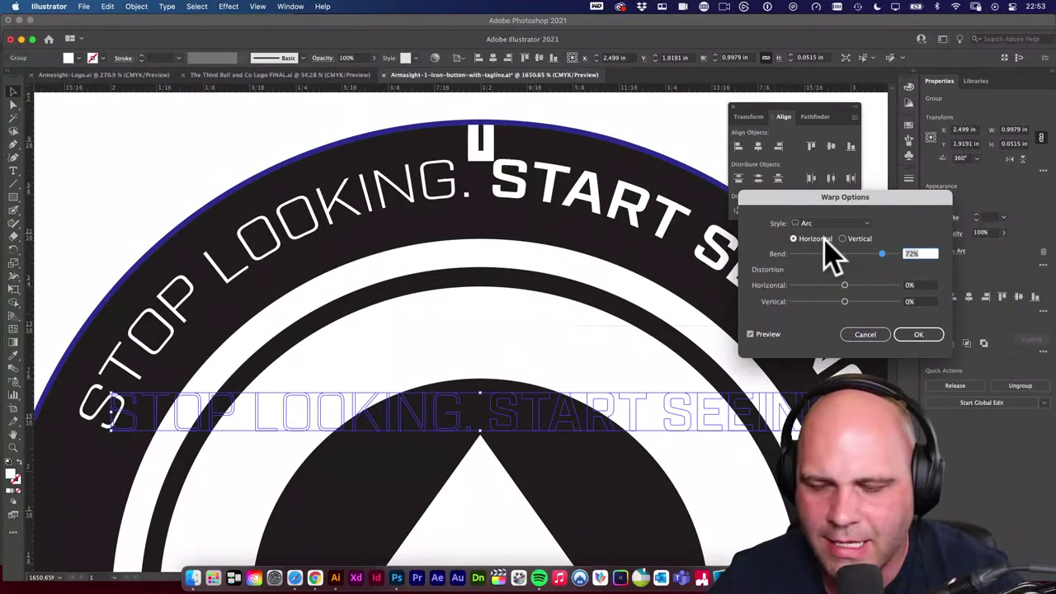
pyautogui.press('Return')
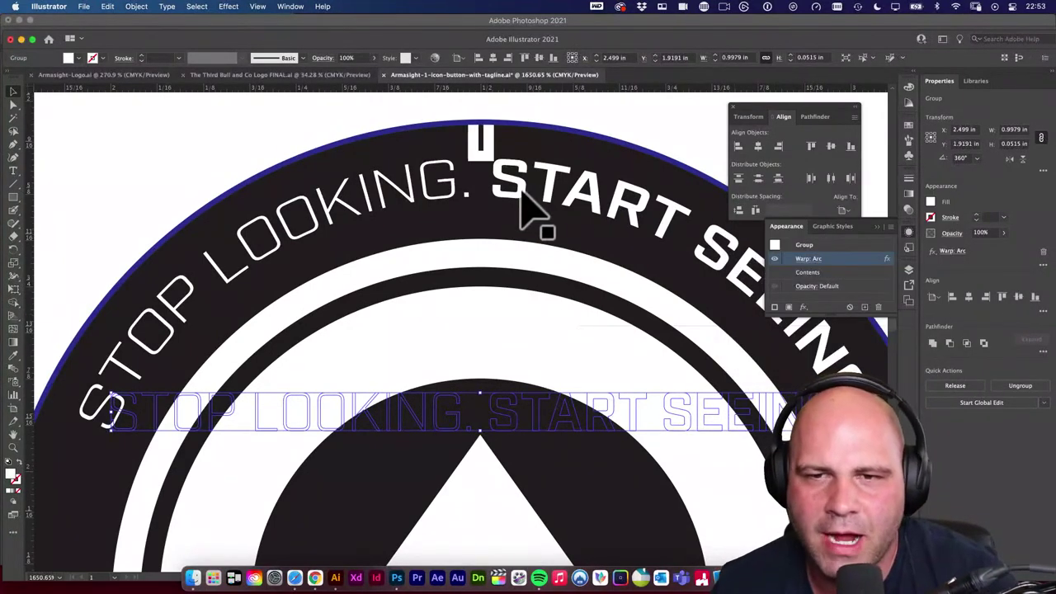
pyautogui.moveTo(519, 198); pyautogui.dragTo(528, 203)
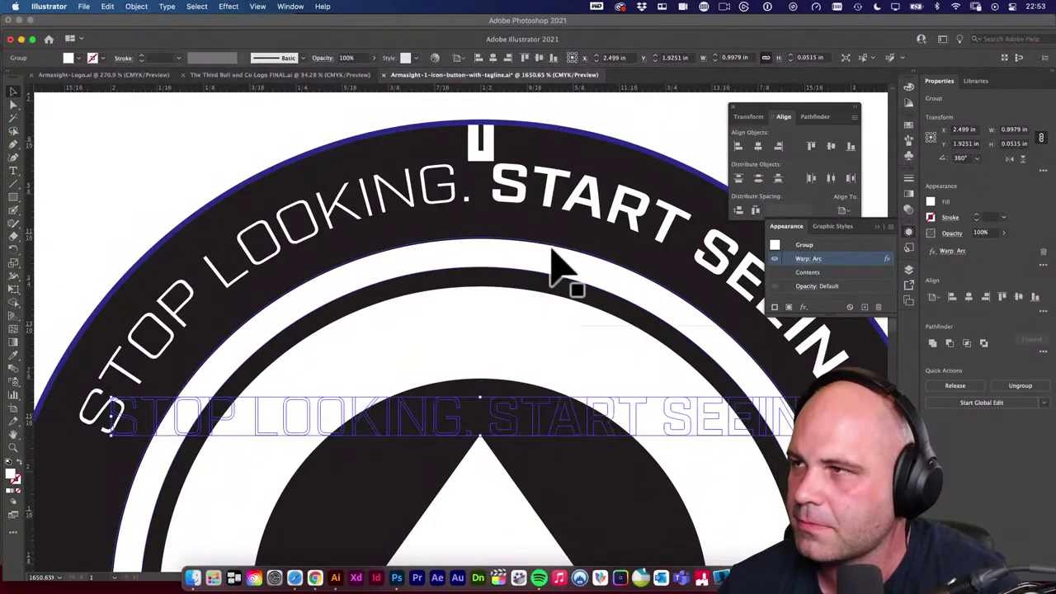
# Try a pink fill on the tagline in the Color Picker, then undo it.
pyautogui.press('m')
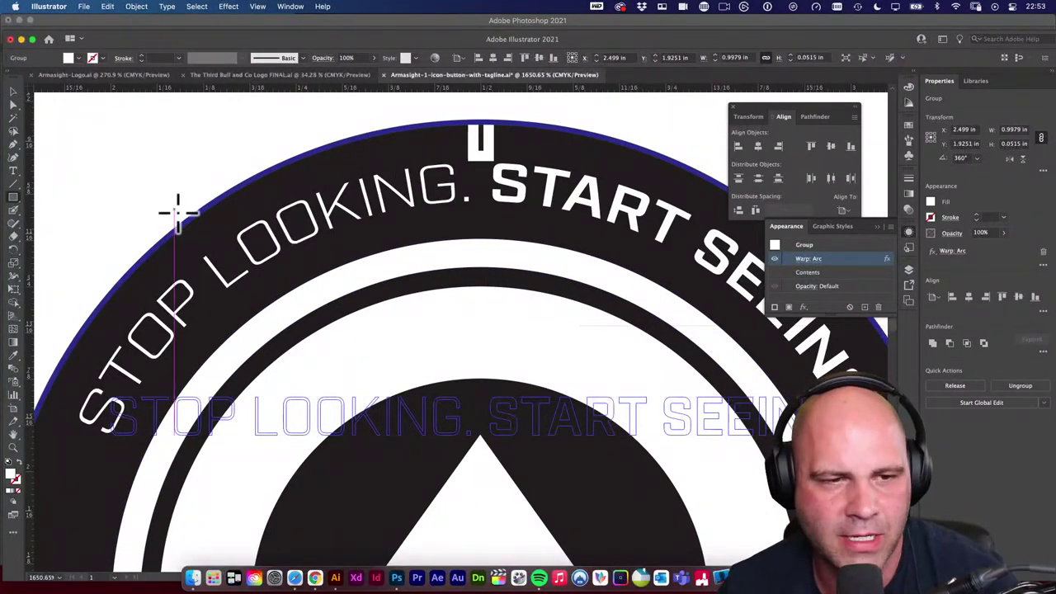
pyautogui.doubleClick(12, 474)
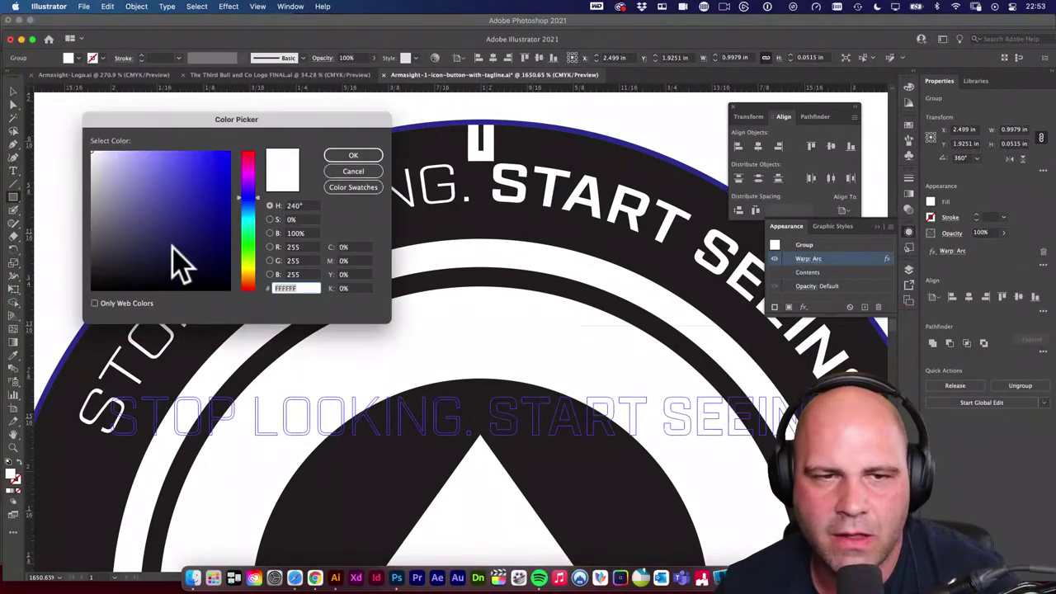
pyautogui.click(115, 153)
pyautogui.click(247, 184)
pyautogui.click(247, 169)
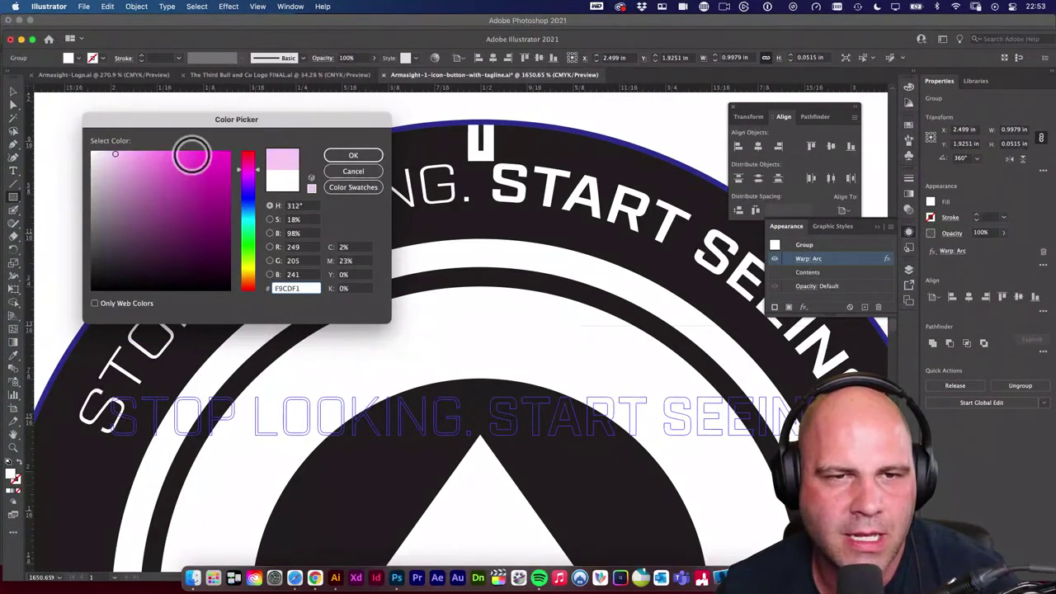
pyautogui.click(189, 153)
pyautogui.click(353, 155)
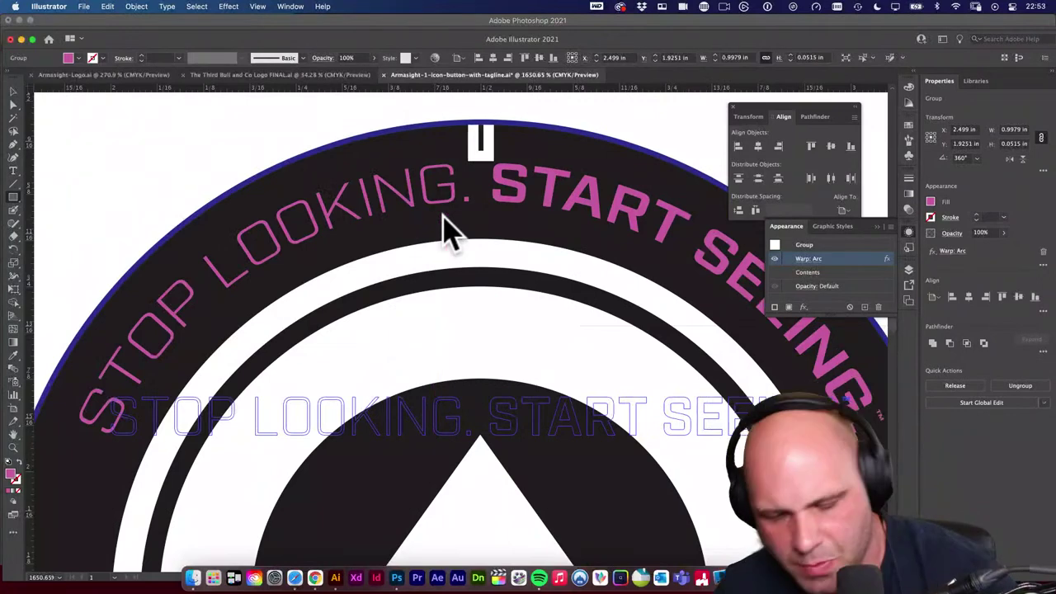
pyautogui.press('super+z')
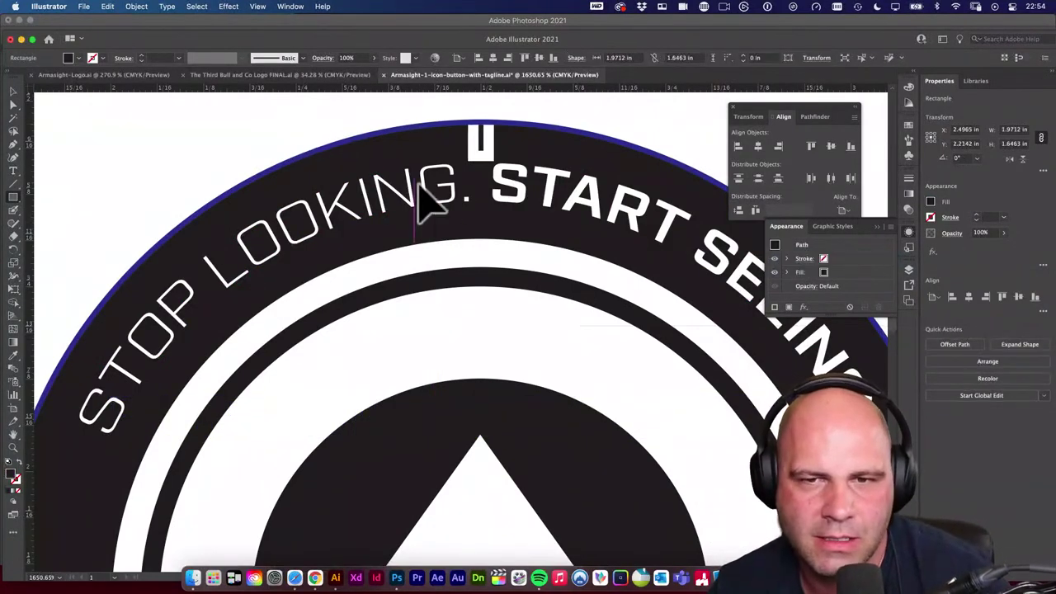
# Try a magenta fill on the black background rectangle, undo it, and show the Layers panel.
pyautogui.click(318, 254)
pyautogui.doubleClick(11, 472)
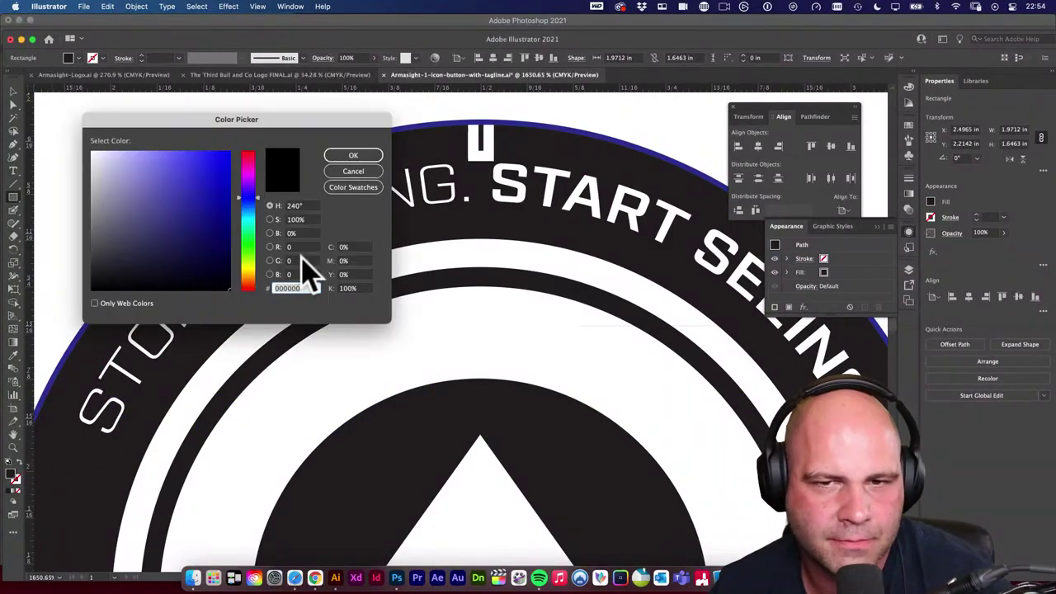
pyautogui.click(248, 169)
pyautogui.click(205, 161)
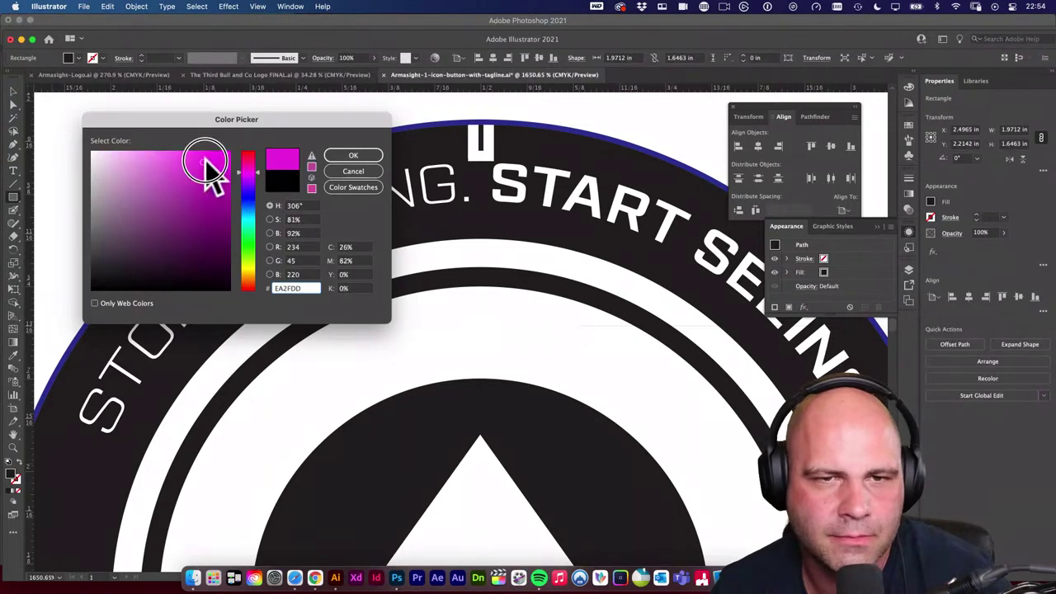
pyautogui.click(351, 157)
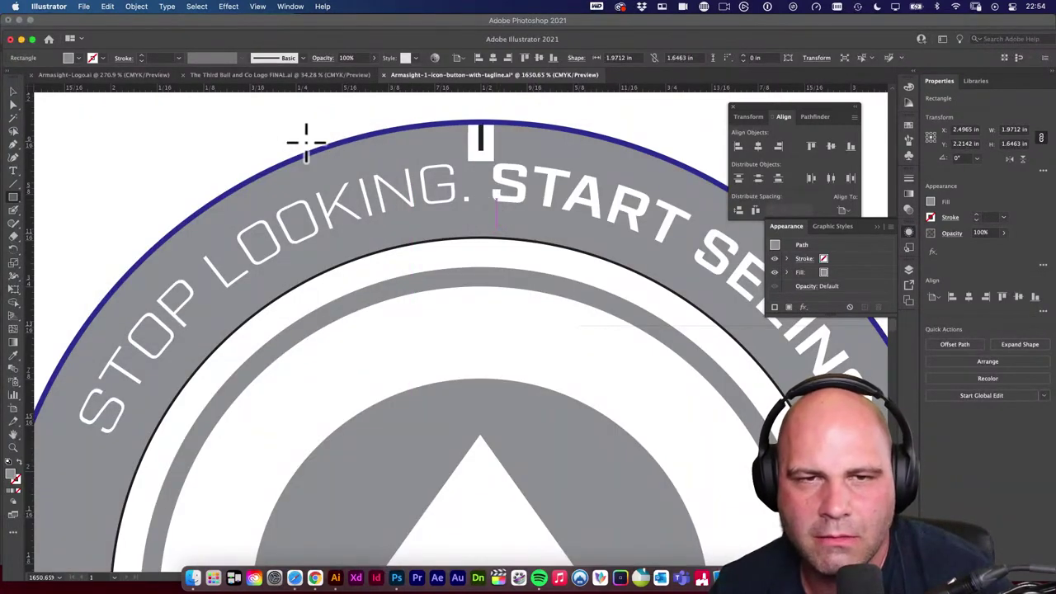
pyautogui.doubleClick(254, 131)
pyautogui.click(41, 99)
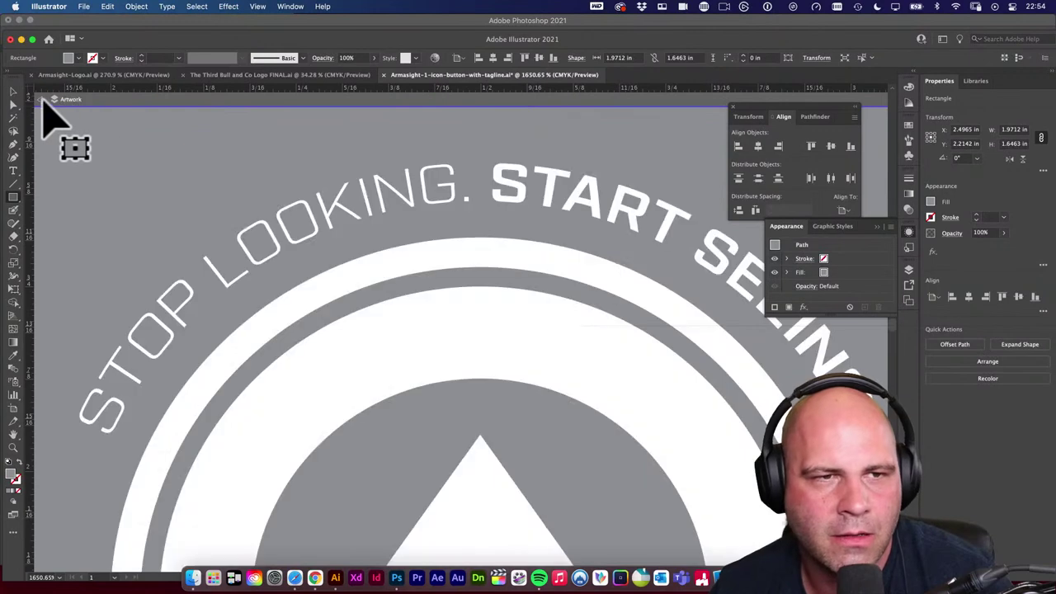
pyautogui.press('super+z')
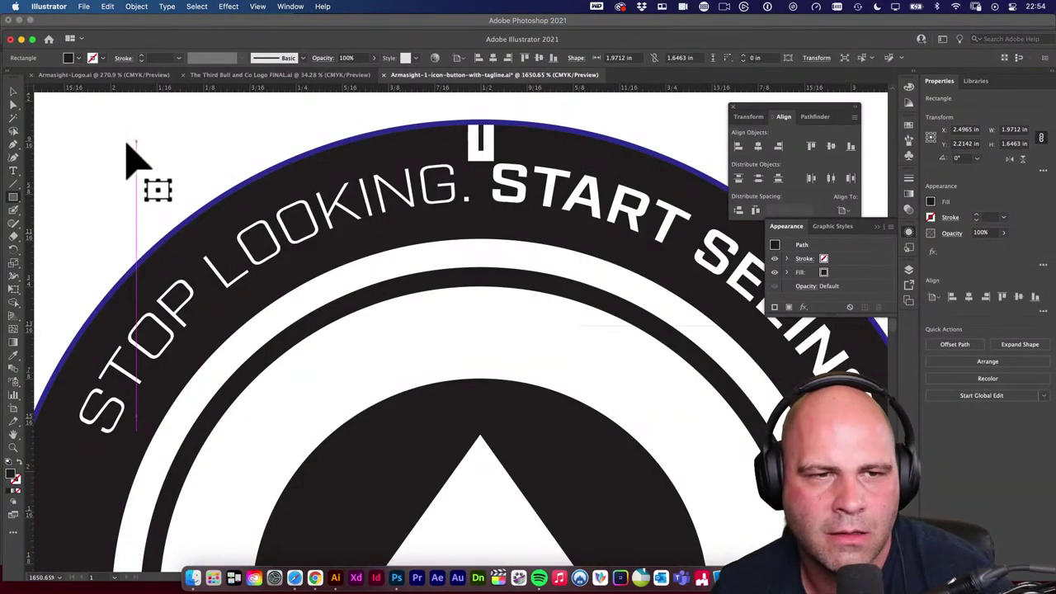
pyautogui.click(908, 270)
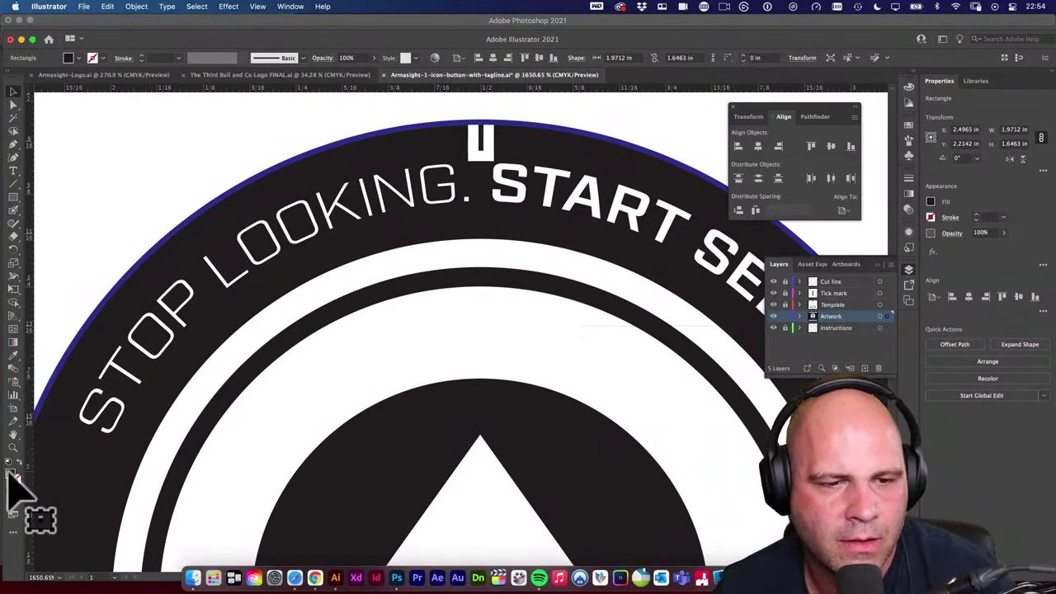
# Draw a tiny square, fill it grey, and place it over the period between LOOKING and START.
pyautogui.press('m')
pyautogui.moveTo(285, 109)
pyautogui.mouseDown()
pyautogui.moveTo(319, 140)
pyautogui.moveTo(330, 194)
pyautogui.moveTo(413, 267)
pyautogui.mouseUp()
pyautogui.press('v')
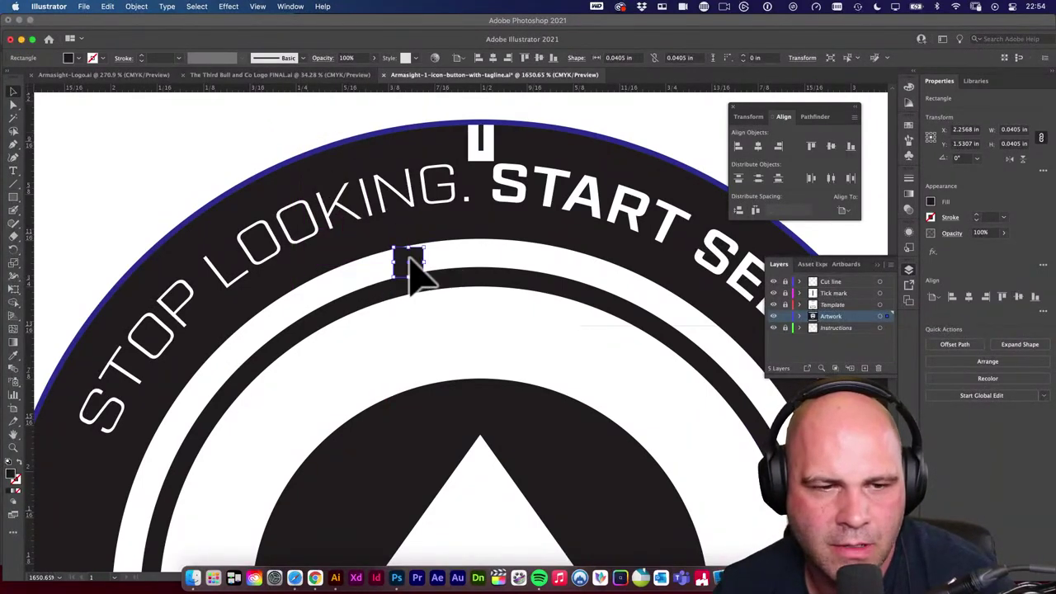
pyautogui.doubleClick(11, 477)
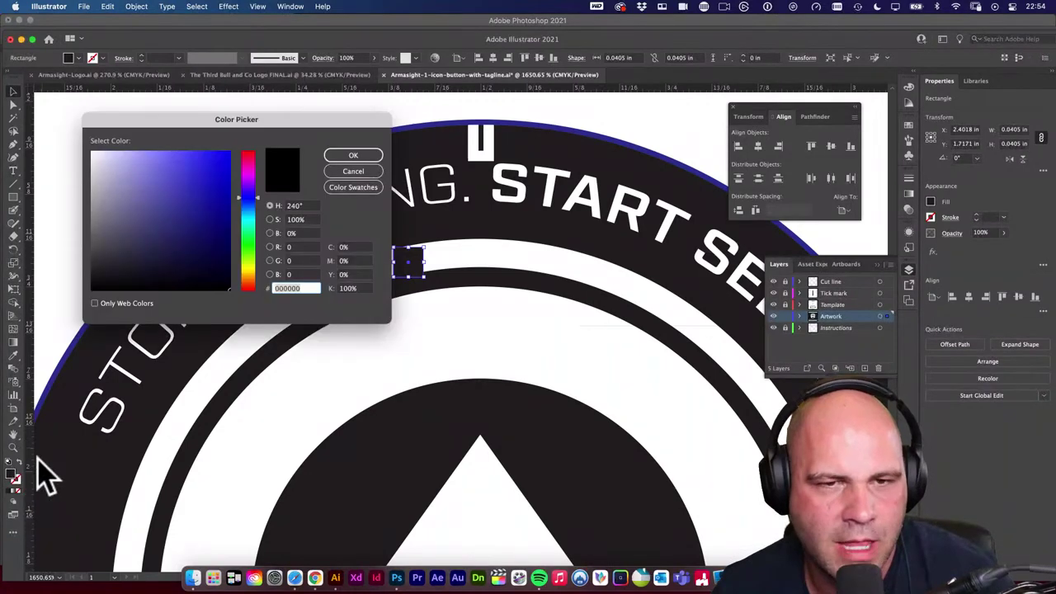
pyautogui.click(248, 173)
pyautogui.click(230, 163)
pyautogui.click(353, 155)
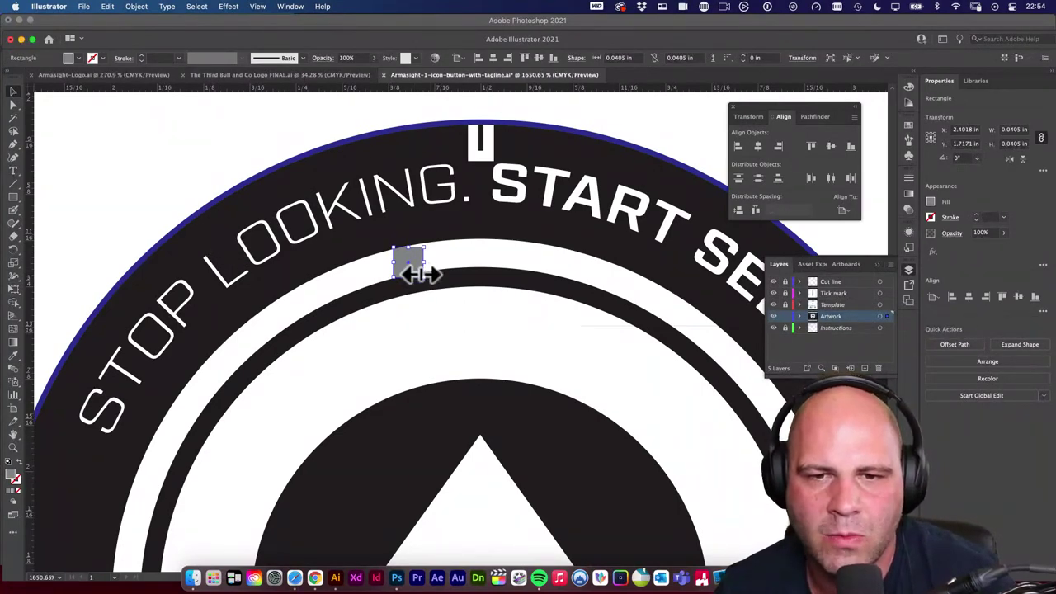
pyautogui.moveTo(417, 273); pyautogui.dragTo(491, 210)
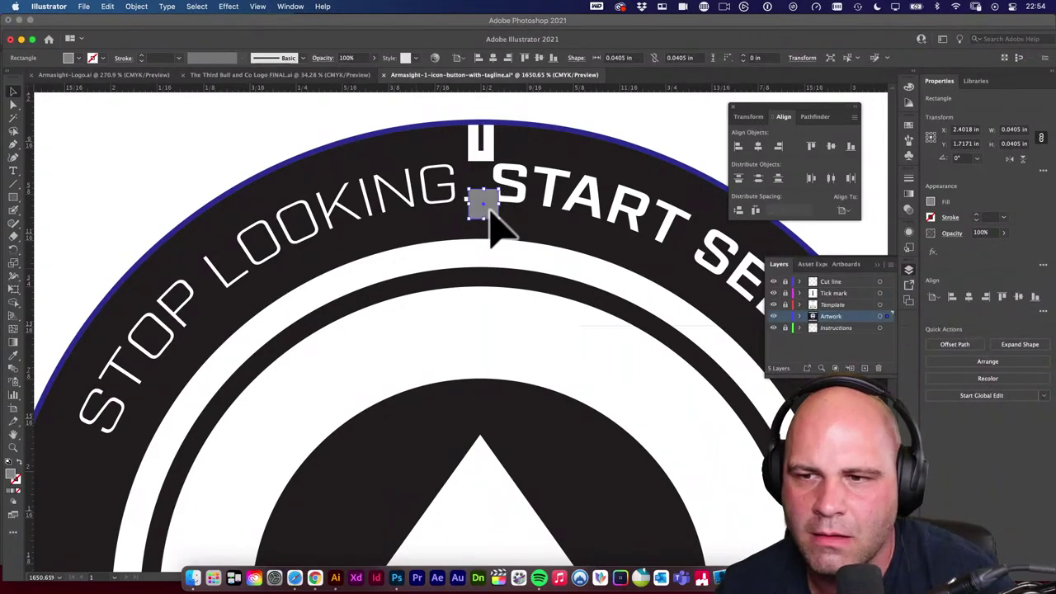
pyautogui.click(136, 7)
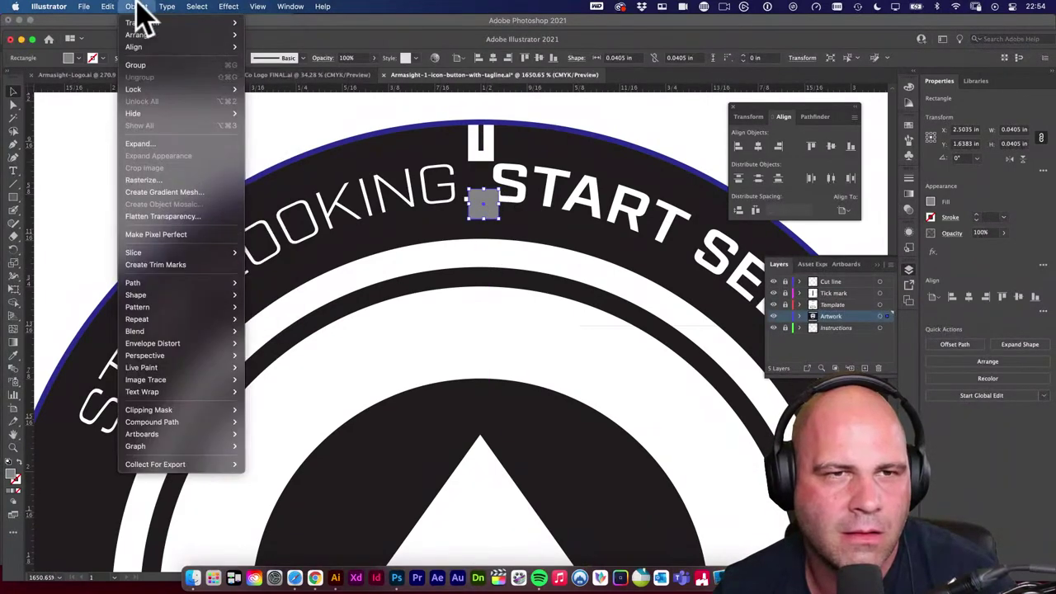
# Check Document Setup and close it without changes.
pyautogui.moveTo(81, 8)
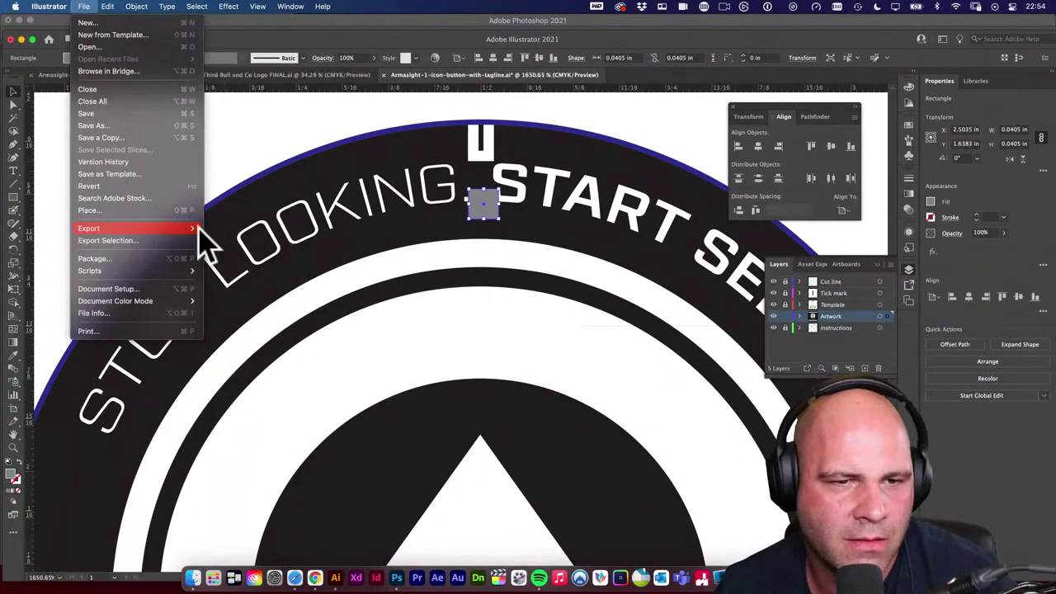
pyautogui.moveTo(165, 302)
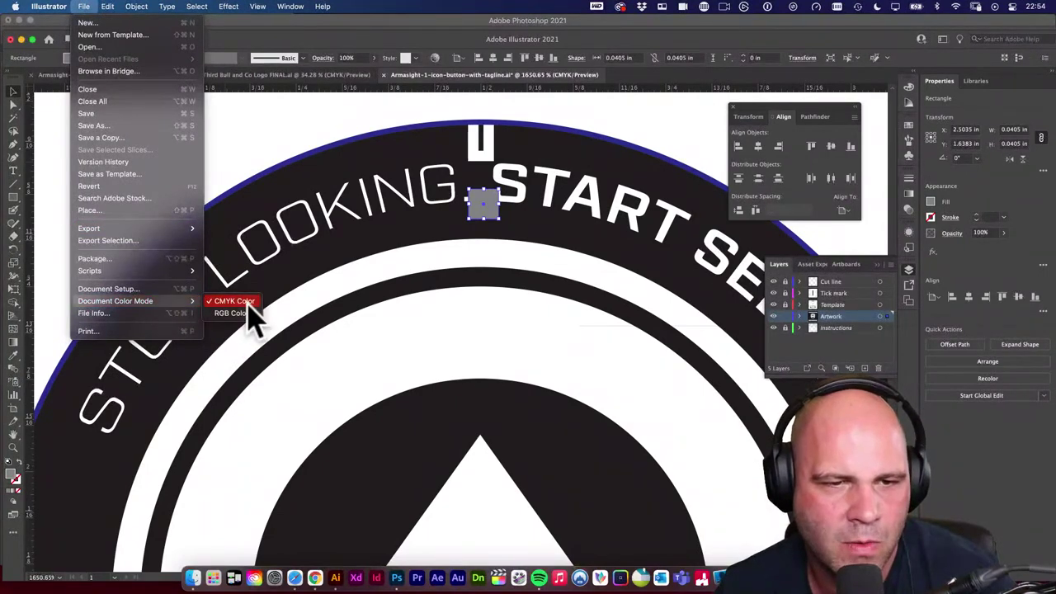
pyautogui.click(155, 291)
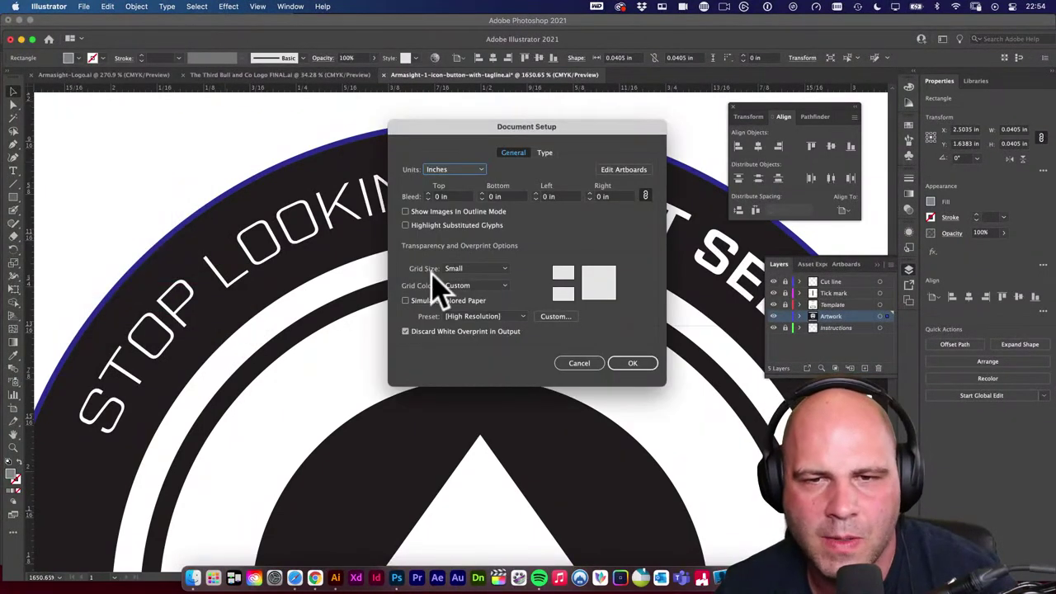
pyautogui.click(588, 366)
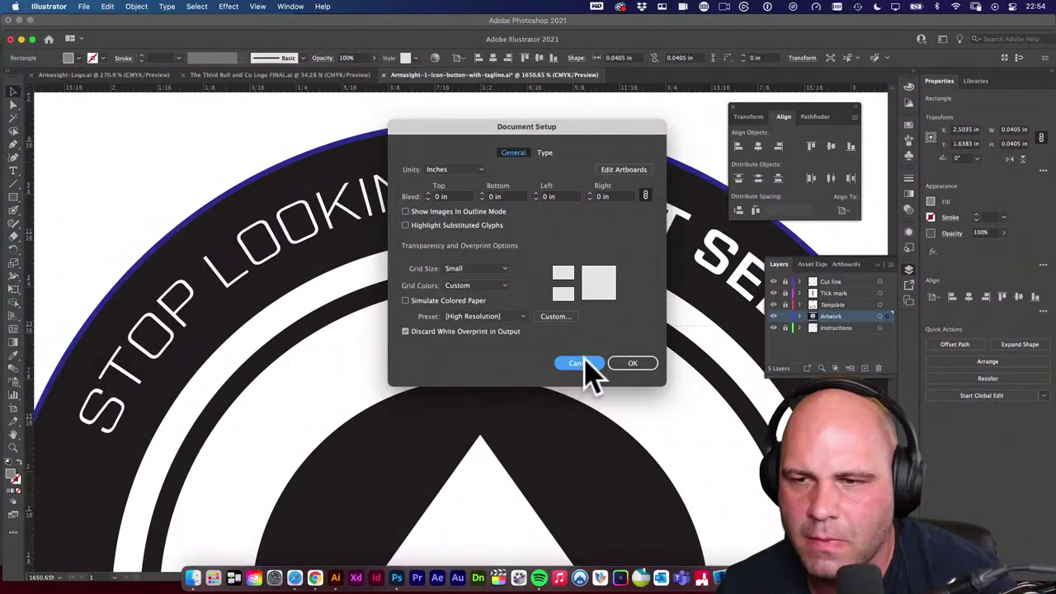
# Reconfirm the square's fill colour and drag it just after the period, beneath the top tick mark.
pyautogui.click(12, 477)
pyautogui.moveTo(202, 171); pyautogui.dragTo(313, 170)
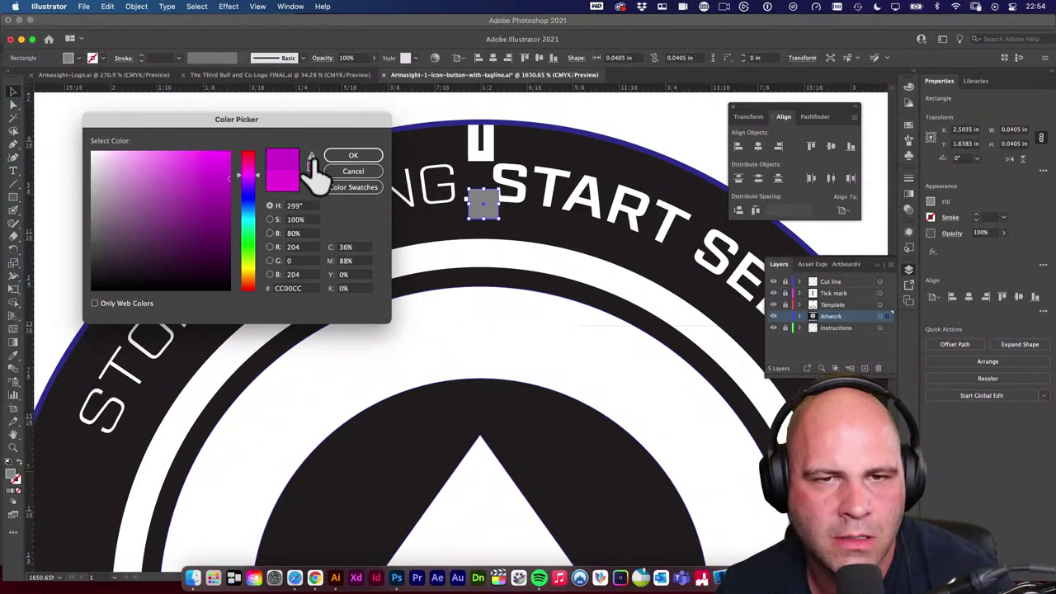
pyautogui.click(347, 156)
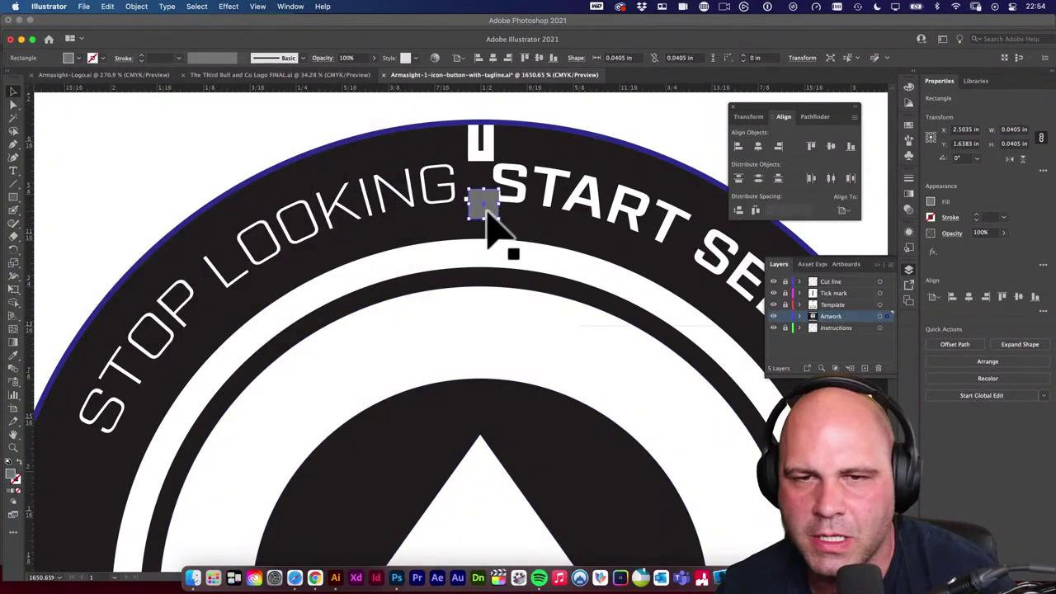
pyautogui.click(259, 7)
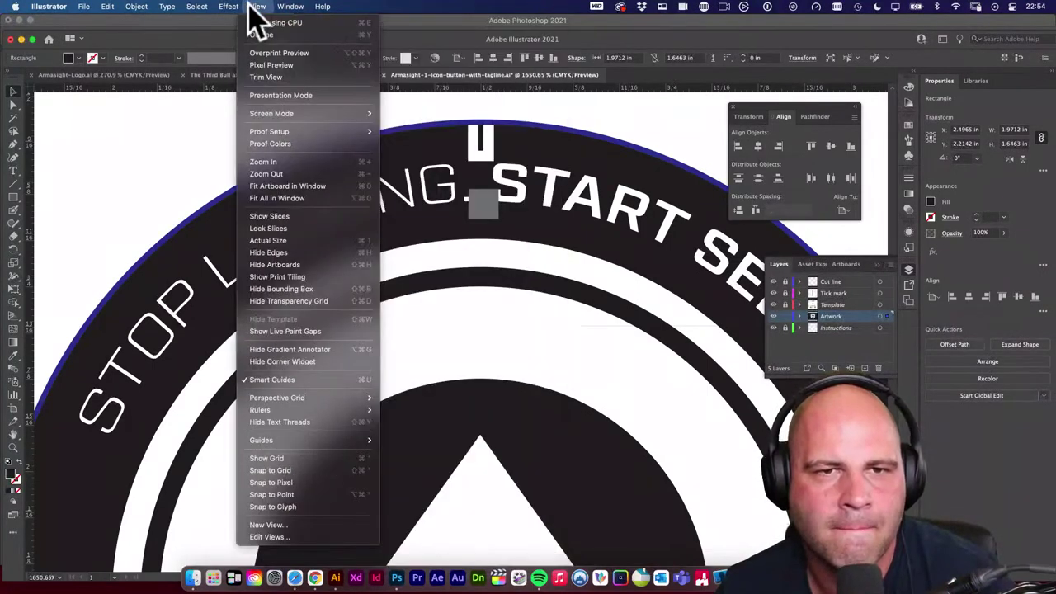
pyautogui.click(212, 125)
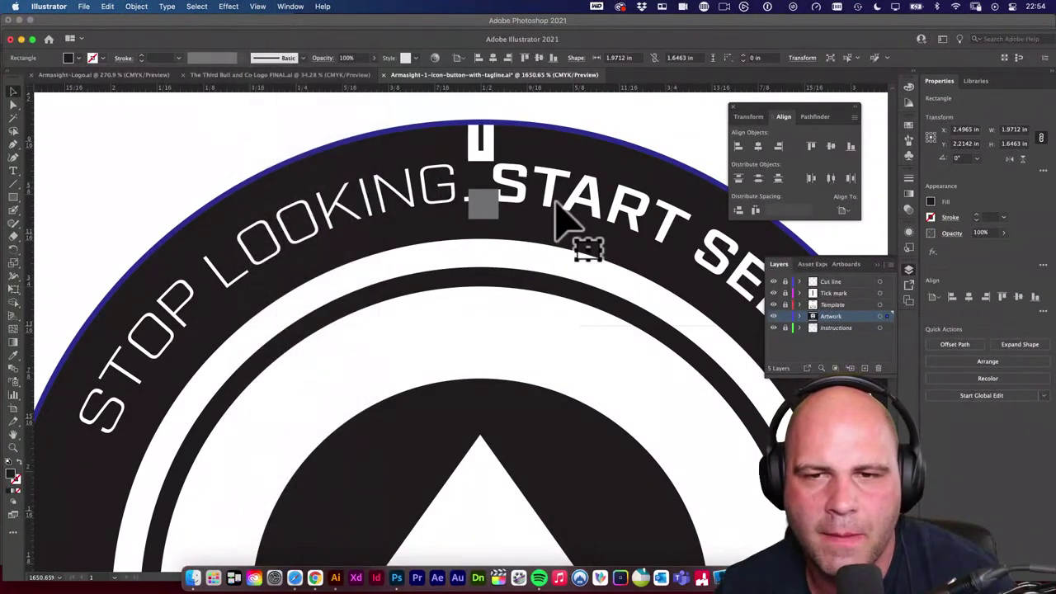
pyautogui.moveTo(487, 219); pyautogui.dragTo(467, 163)
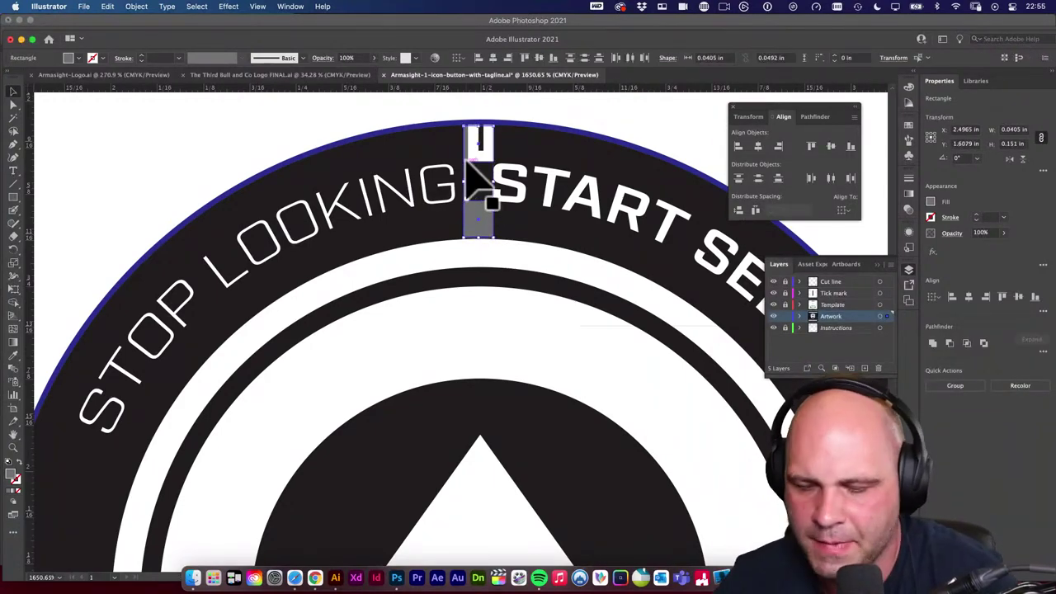
# Zoom out to view the whole 1" Button Template, then zoom back toward the button.
pyautogui.click(487, 192)
pyautogui.scroll(-1, 537, 214)
pyautogui.scroll(-3, 536, 215)
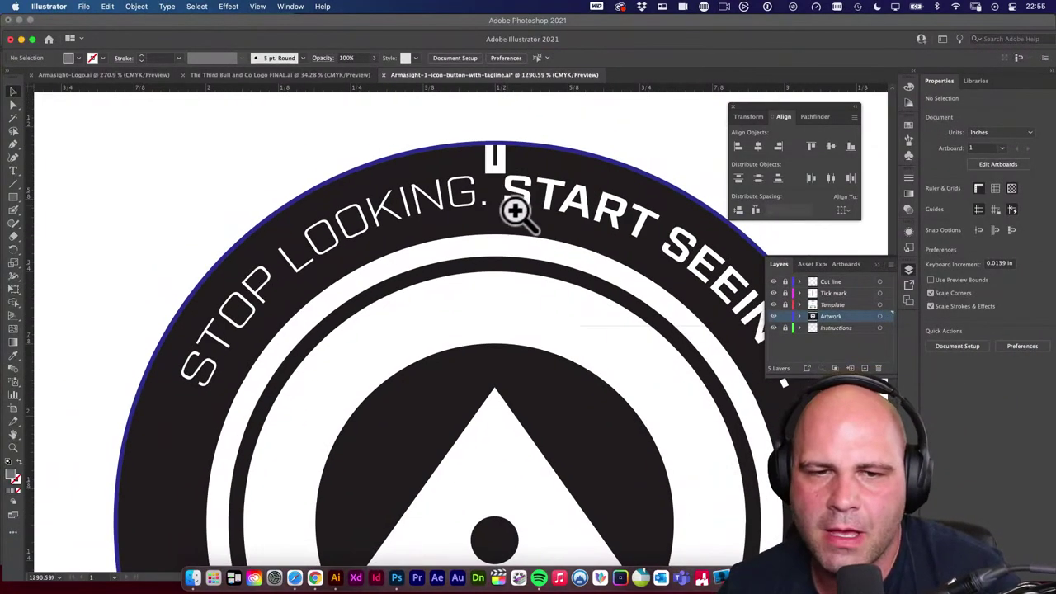
pyautogui.scroll(-2, 587, 322)
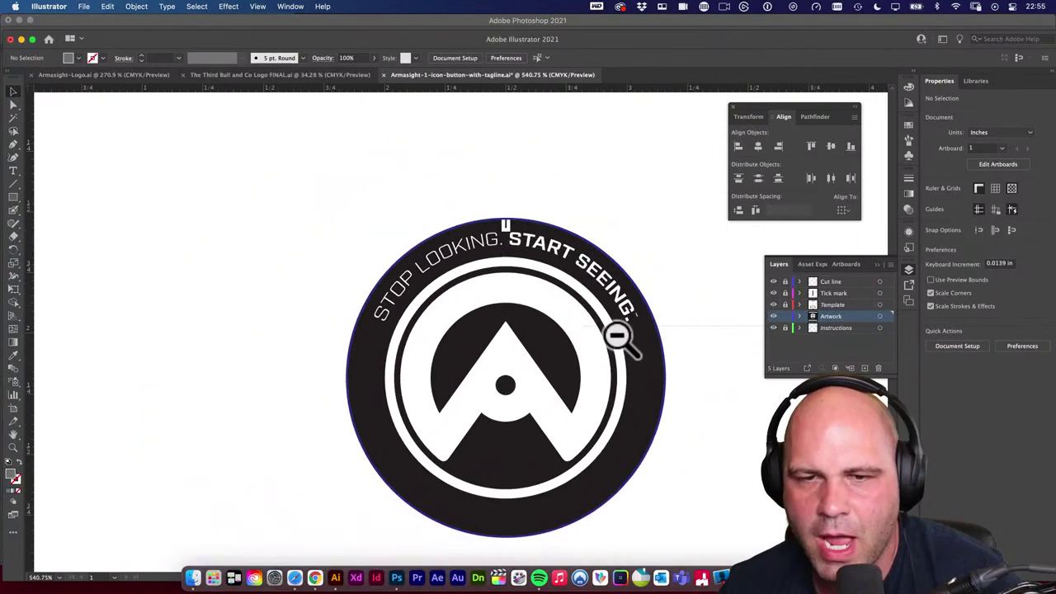
pyautogui.click(666, 260)
pyautogui.scroll(1, 636, 278)
# Select and deselect the background rectangle and button logo, then zoom in on the button.
pyautogui.click(707, 349)
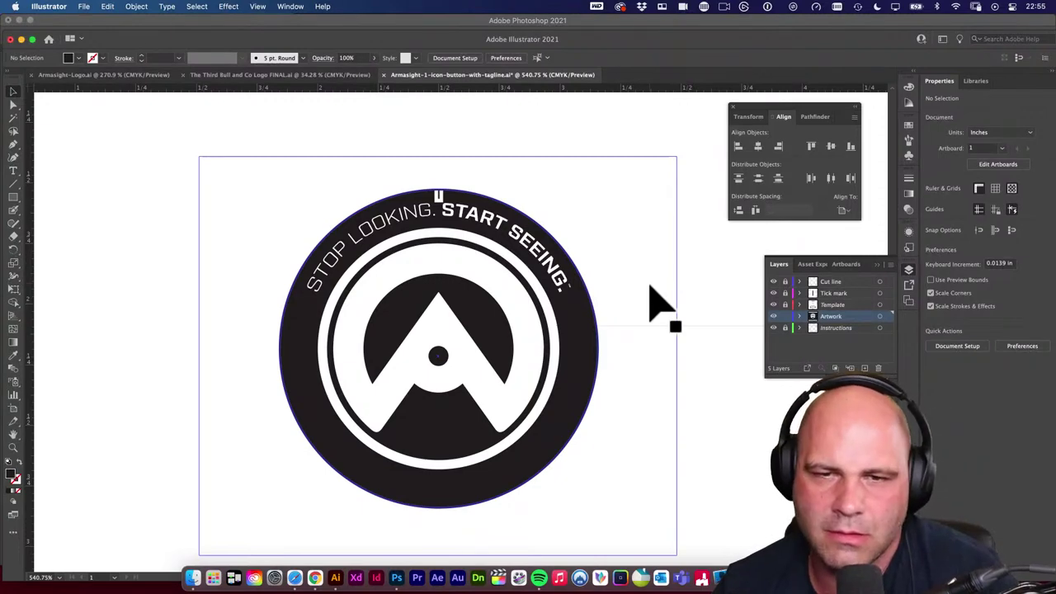
pyautogui.click(649, 283)
pyautogui.hscroll(3, 625, 318)
pyautogui.scroll(-2, 566, 318)
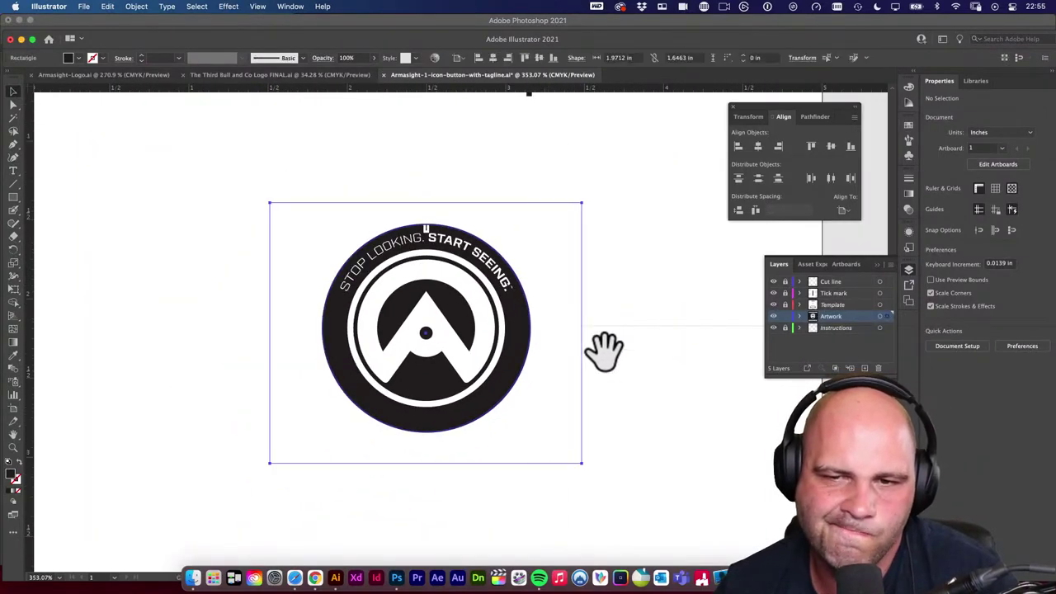
pyautogui.scroll(-2, 618, 363)
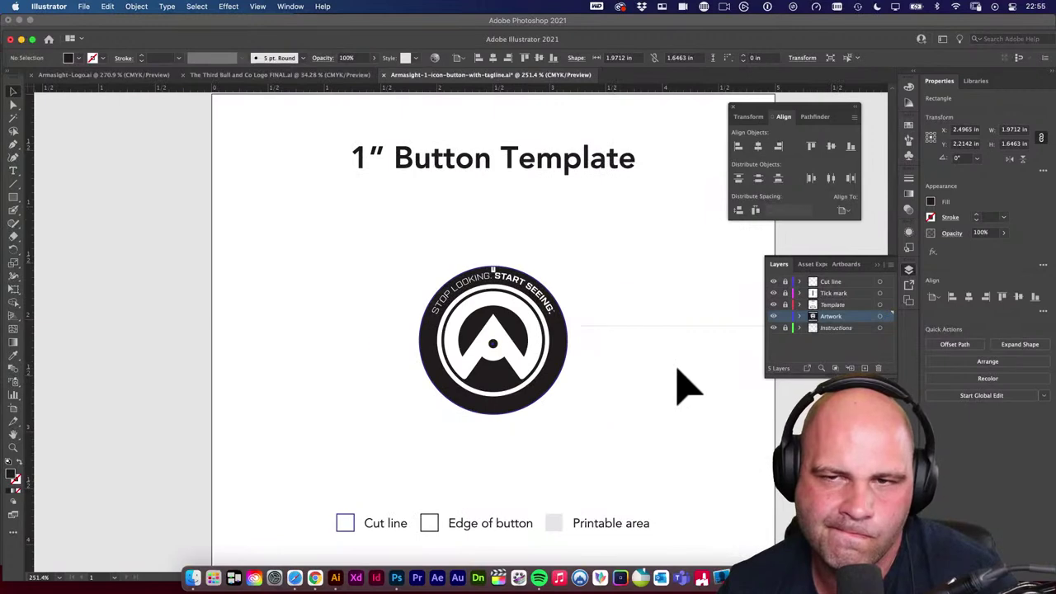
pyautogui.click(677, 370)
pyautogui.hscroll(2, 652, 367)
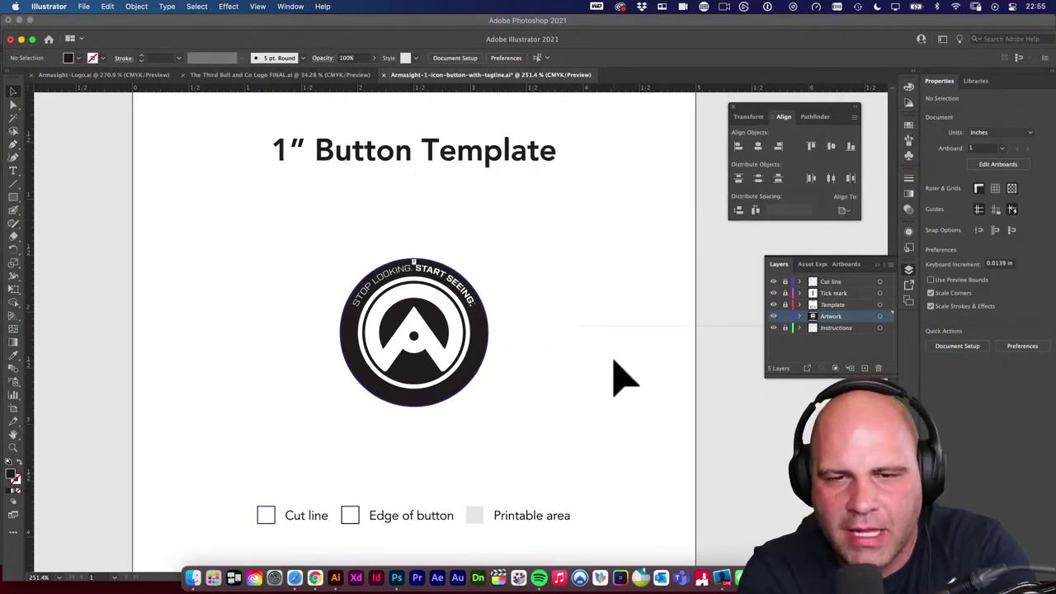
pyautogui.click(488, 300)
pyautogui.click(582, 322)
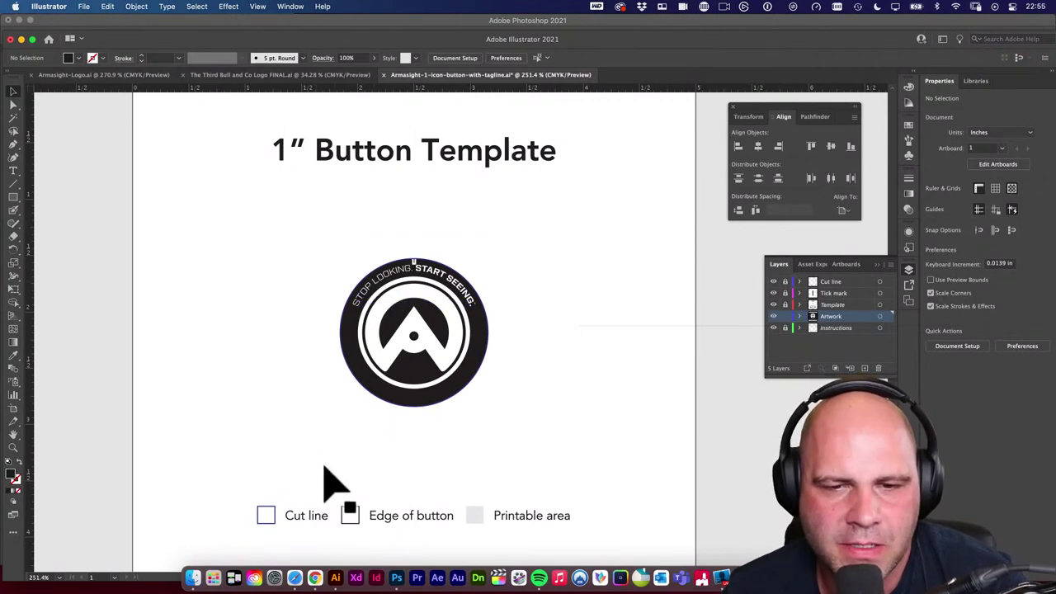
pyautogui.press('z')
pyautogui.moveTo(365, 388); pyautogui.dragTo(498, 462)
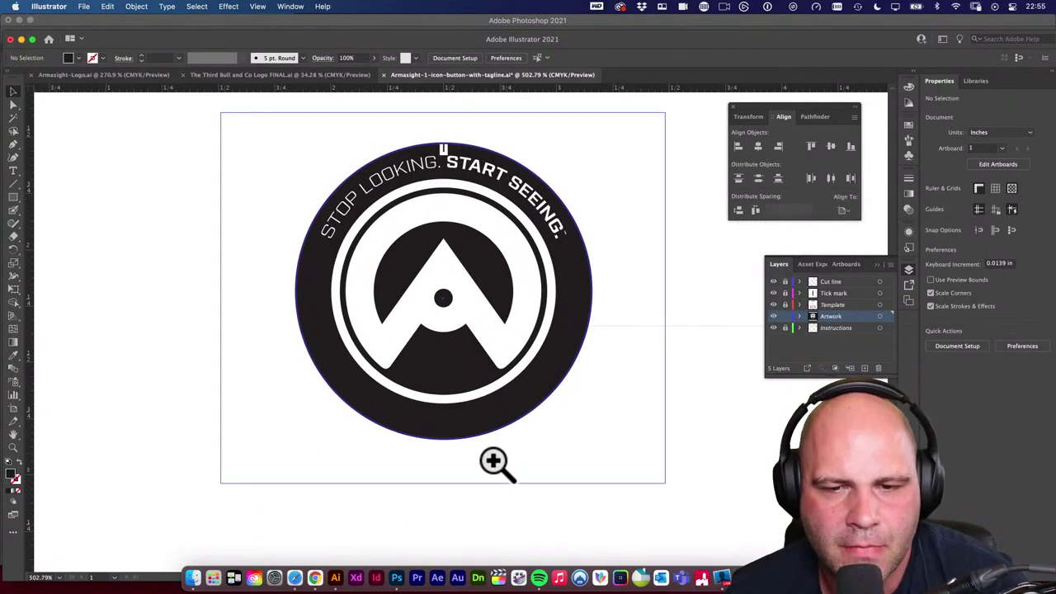
pyautogui.click(295, 578)
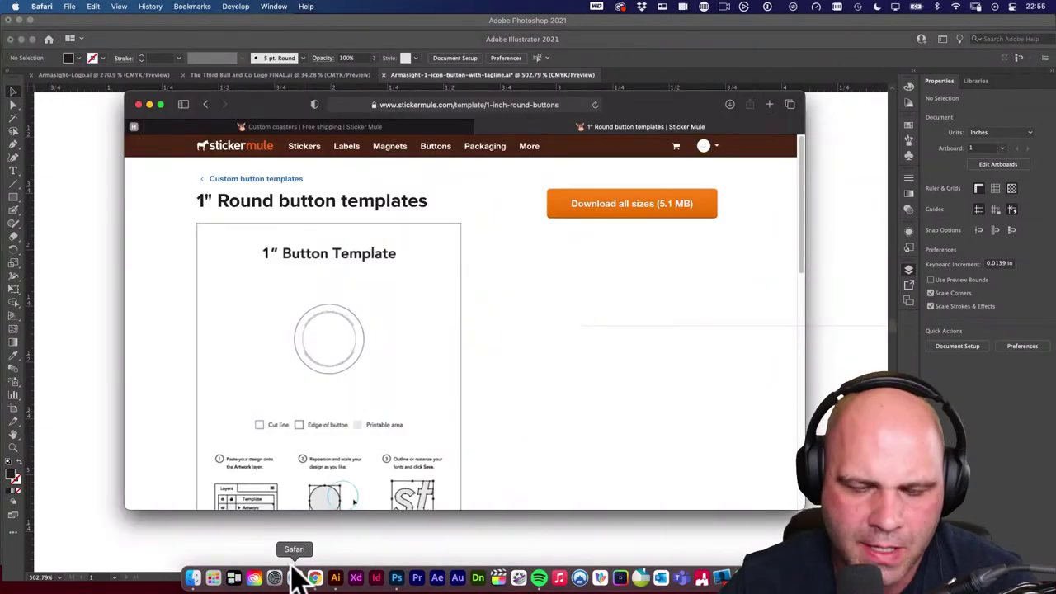
pyautogui.press('super+n')
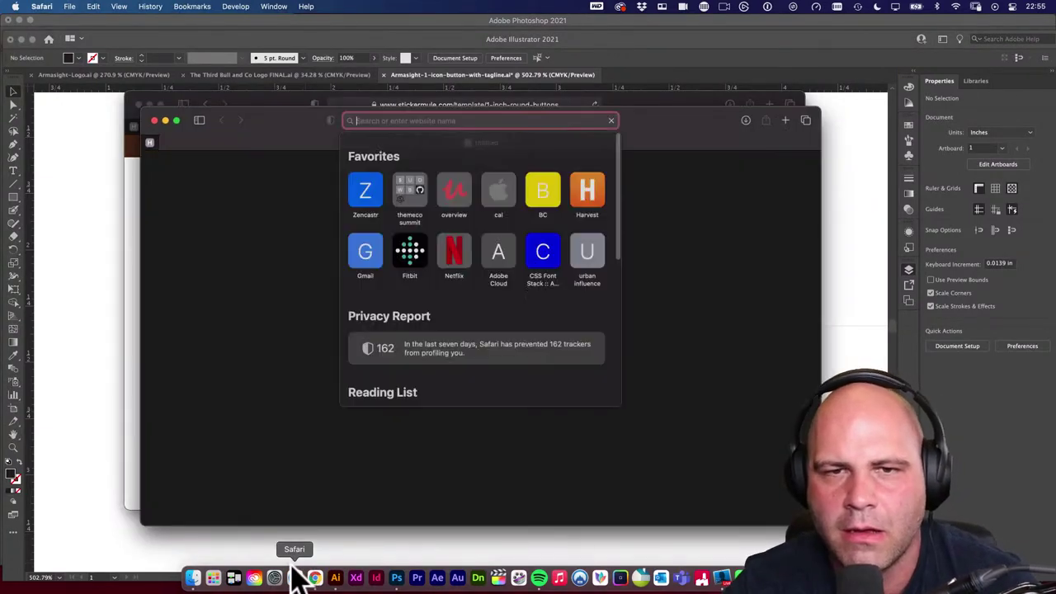
pyautogui.write('armasight.com')
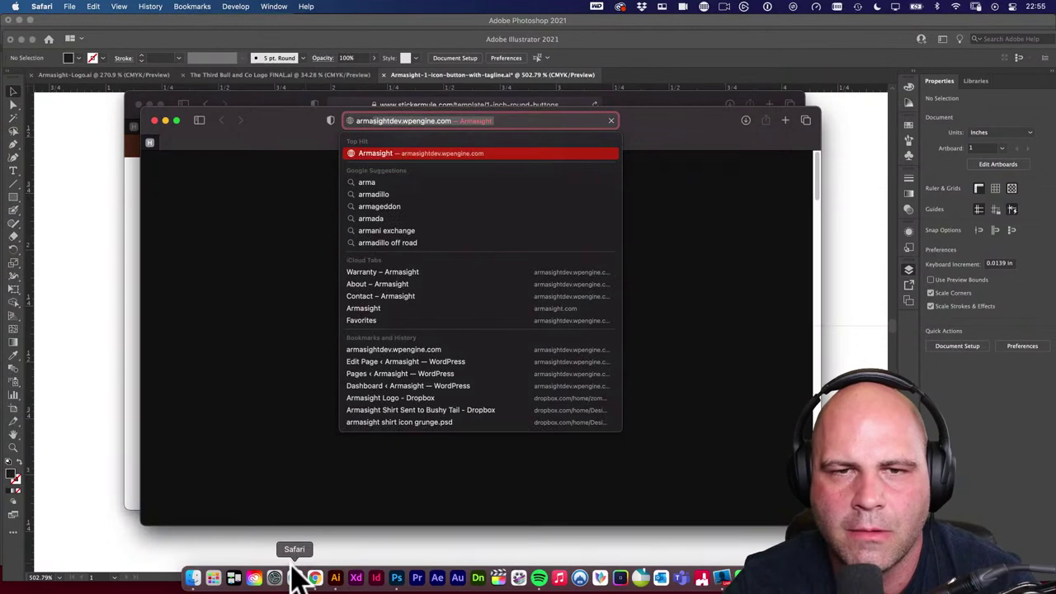
pyautogui.press('Return')
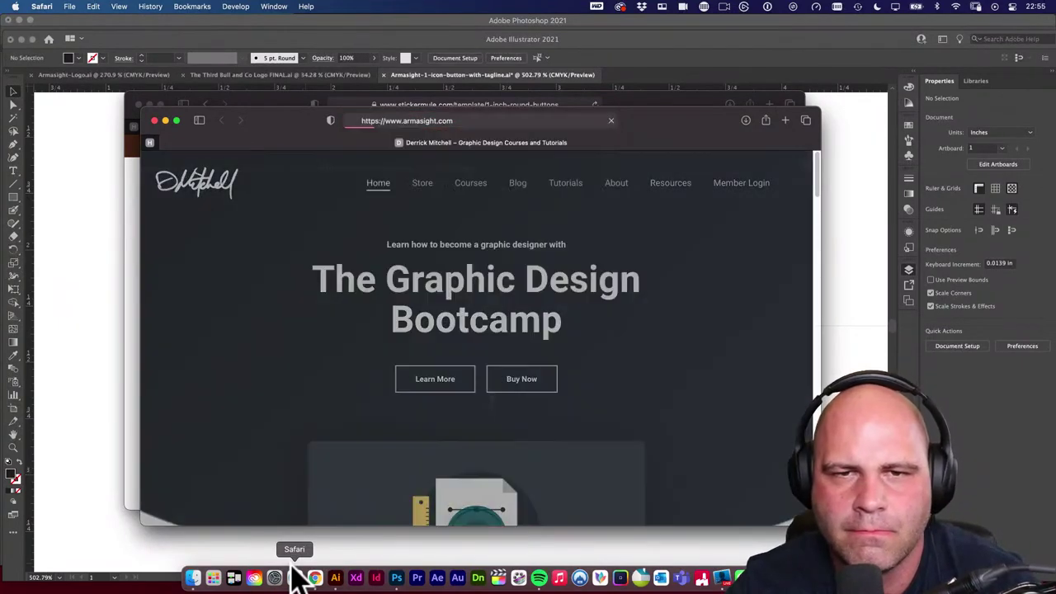
pyautogui.press('super+l')
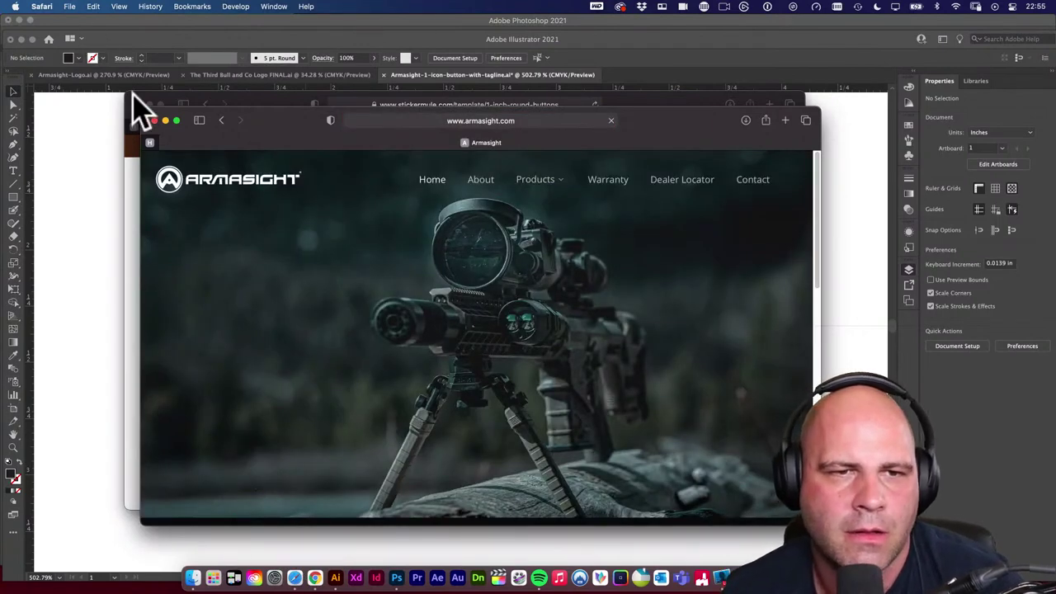
pyautogui.click(154, 120)
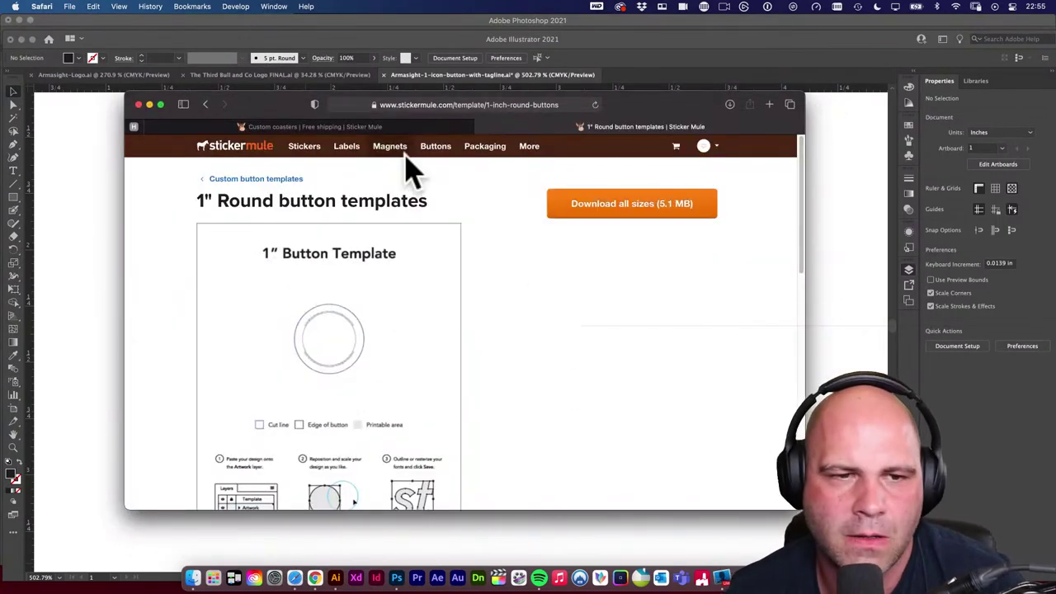
pyautogui.click(91, 320)
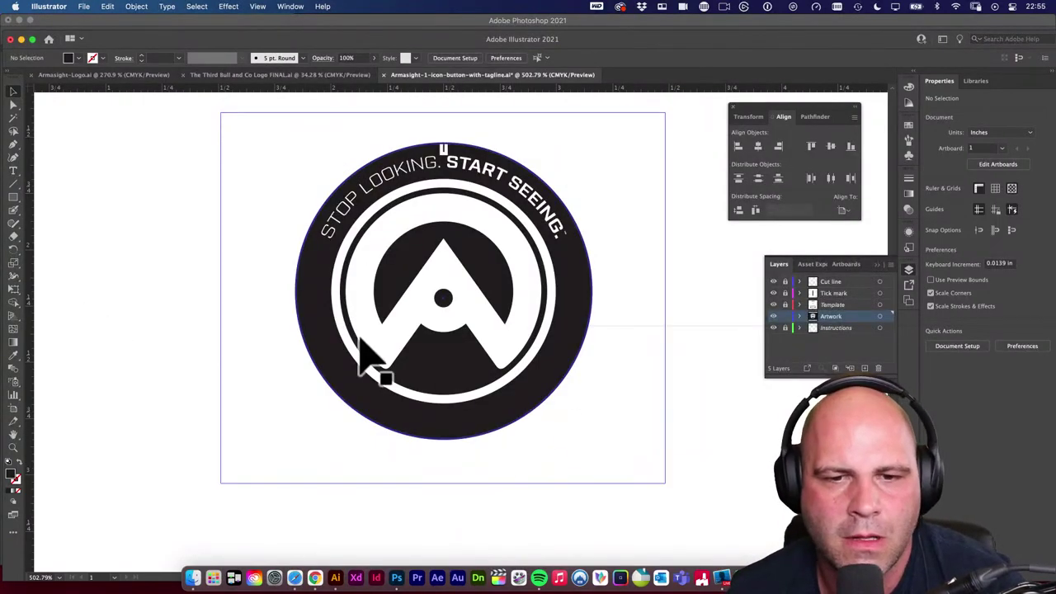
# Toggle the artboard border off while selecting the background rectangle and dark outer circle.
pyautogui.press('t')
pyautogui.press('super+shift+h')
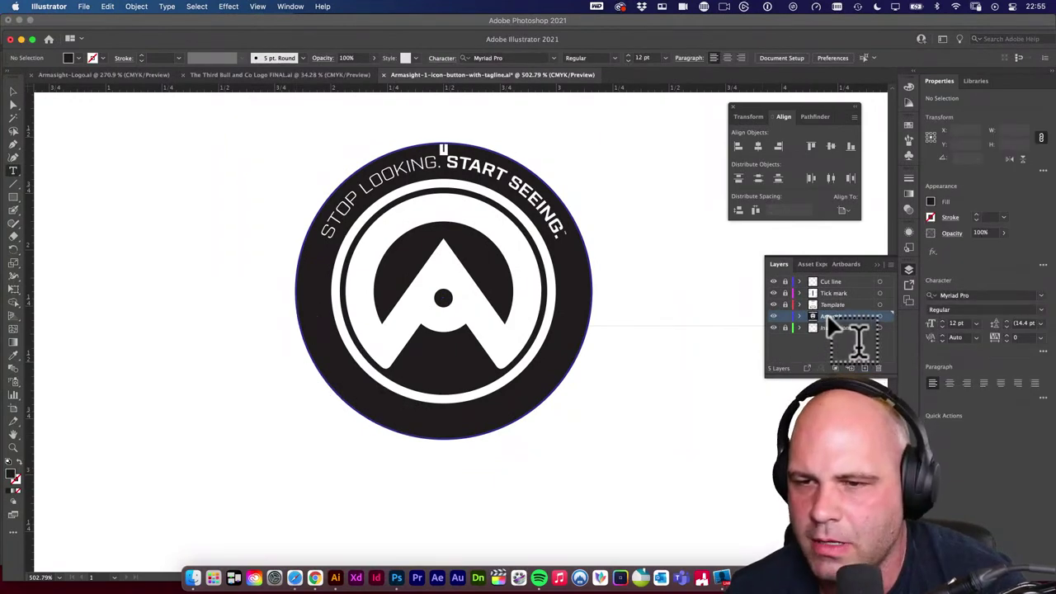
pyautogui.press('super+shift+h')
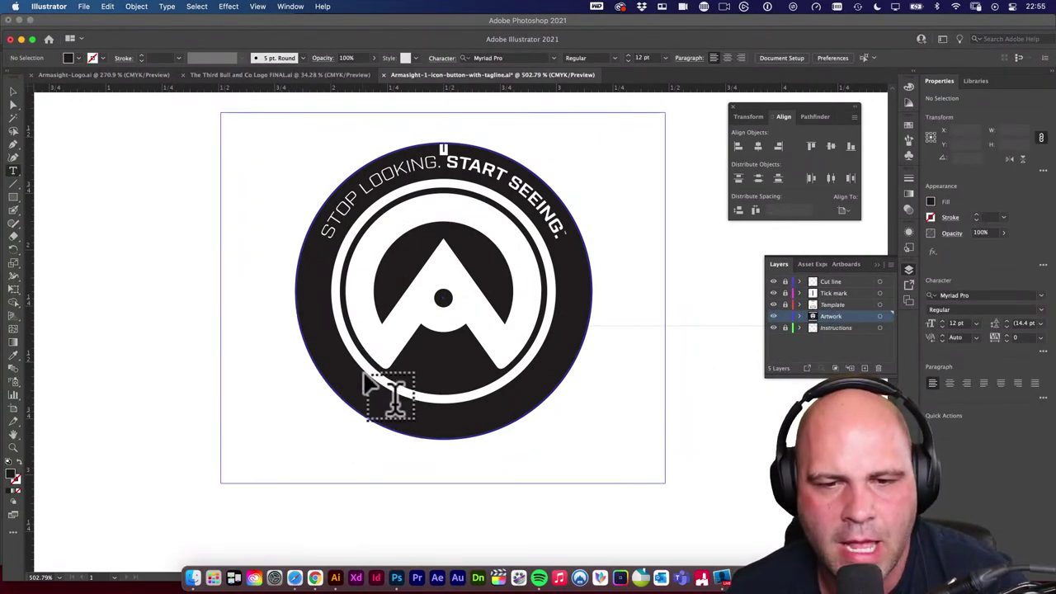
pyautogui.press('super+shift+h')
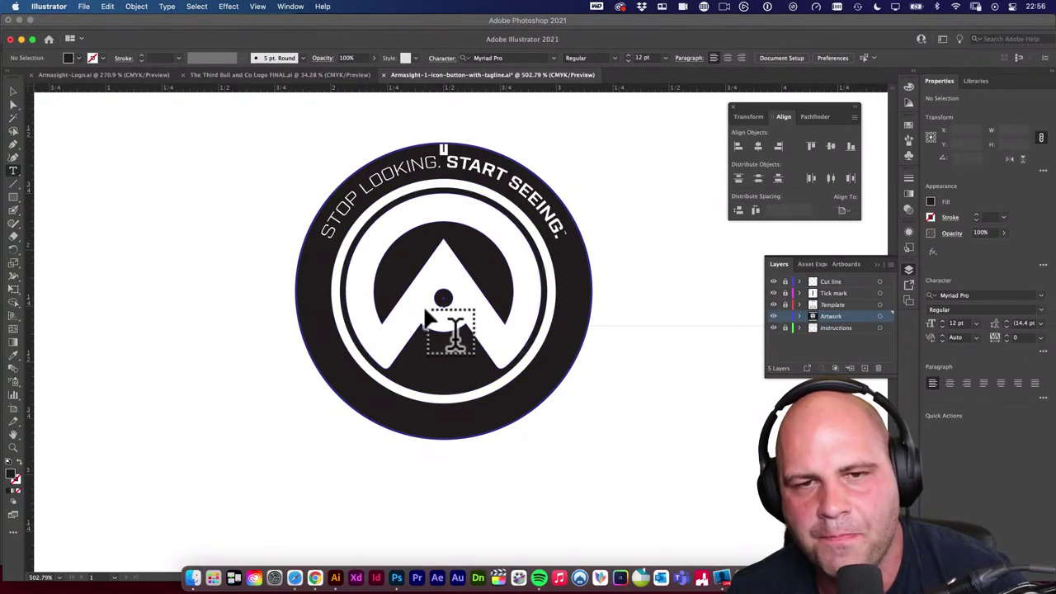
pyautogui.keyDown('super'); pyautogui.click(242, 229); pyautogui.keyUp('super')
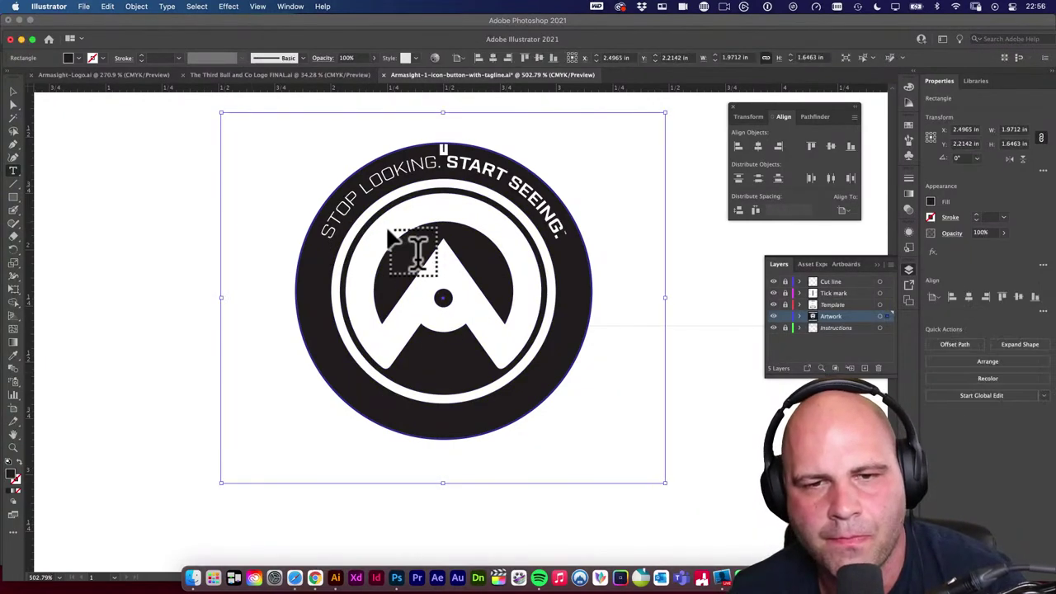
pyautogui.press('v')
pyautogui.click(301, 288)
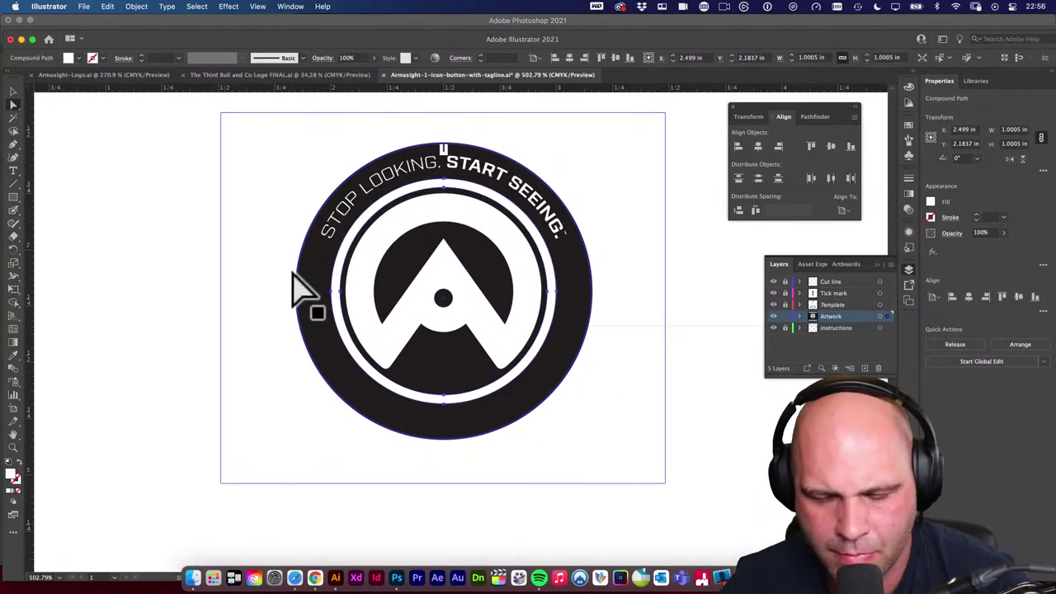
pyautogui.press('super+shift+h')
# Draw a circle from the button's centre, fill it muted magenta, and position it on the badge.
pyautogui.press('l')
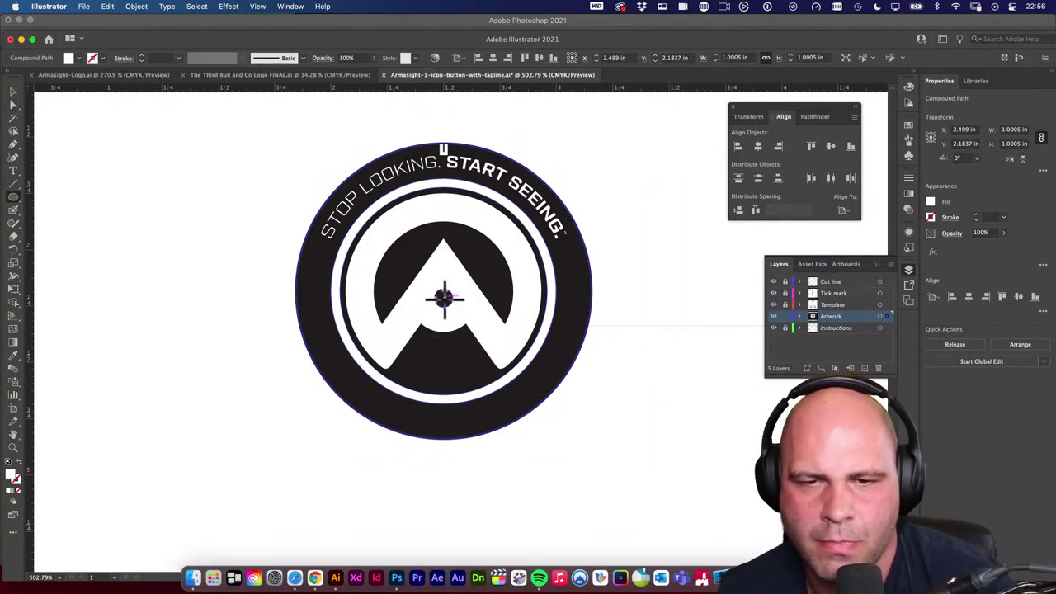
pyautogui.moveTo(444, 299); pyautogui.dragTo(556, 398)
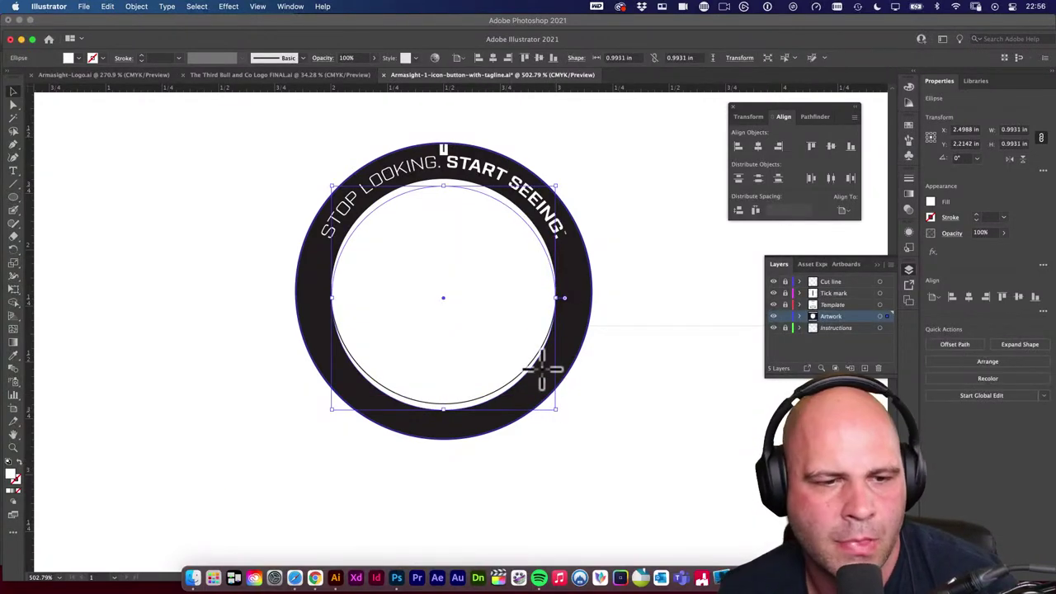
pyautogui.press('v')
pyautogui.doubleClick(11, 476)
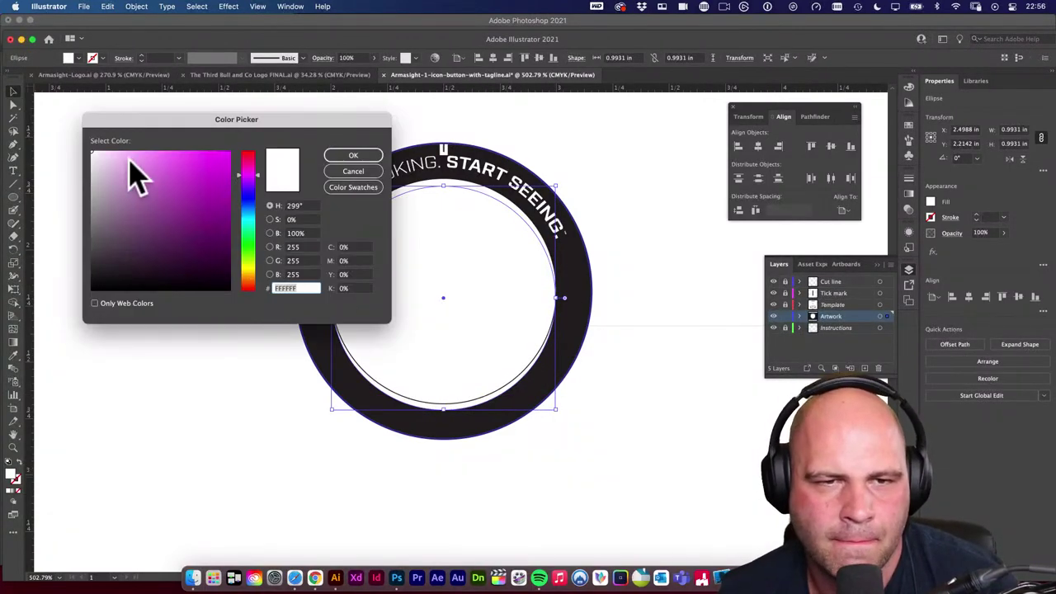
pyautogui.click(177, 182)
pyautogui.click(350, 158)
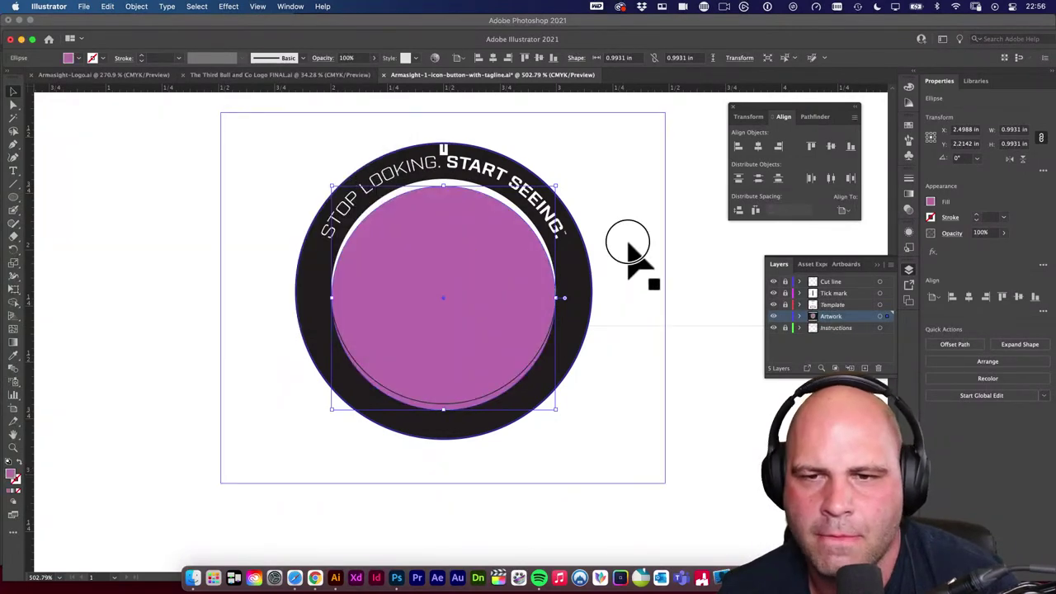
pyautogui.scroll(3, 481, 294)
pyautogui.moveTo(504, 306)
pyautogui.mouseDown()
pyautogui.moveTo(504, 294)
pyautogui.moveTo(508, 302)
pyautogui.mouseUp()
pyautogui.scroll(2, 449, 355)
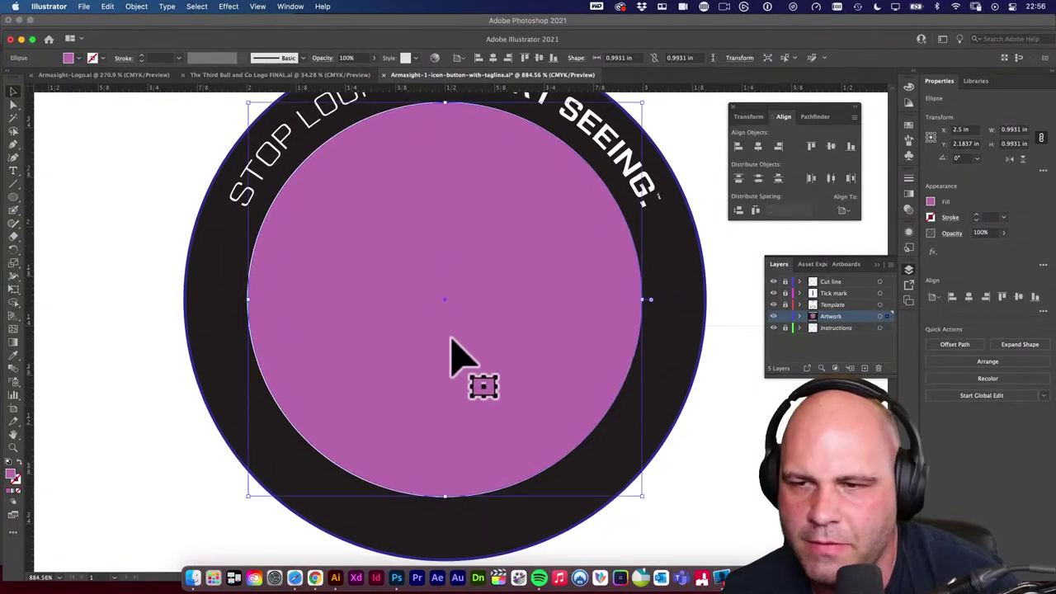
pyautogui.scroll(2, 519, 354)
pyautogui.hscroll(1, 519, 354)
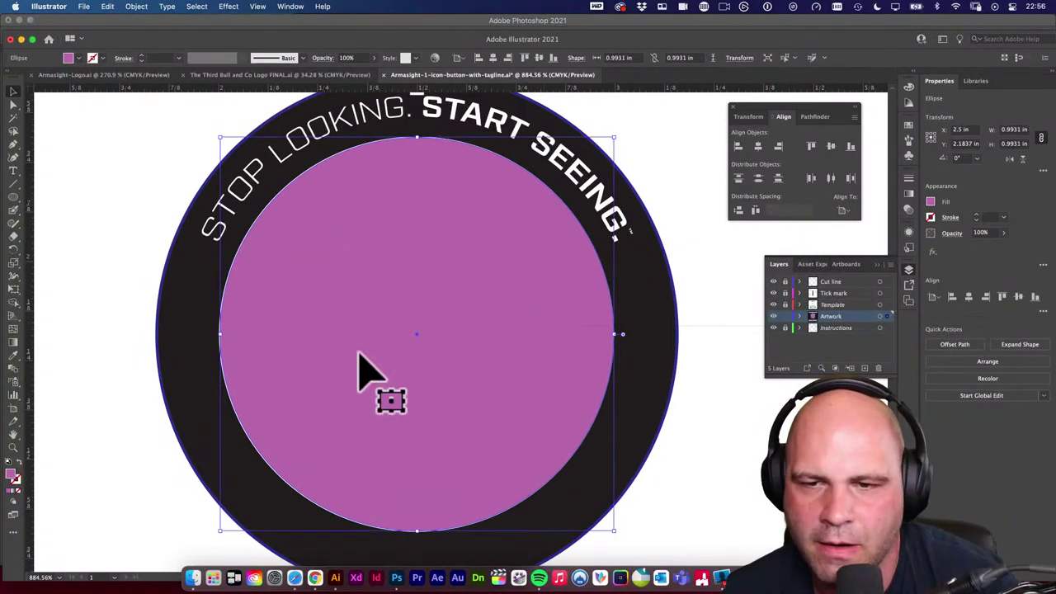
pyautogui.moveTo(330, 256); pyautogui.dragTo(371, 354)
# Vertically centre the pink circle on the logo and scale it up to about 1.1 in, just under the tagline.
pyautogui.keyDown('shift'); pyautogui.click(341, 237); pyautogui.keyUp('shift')
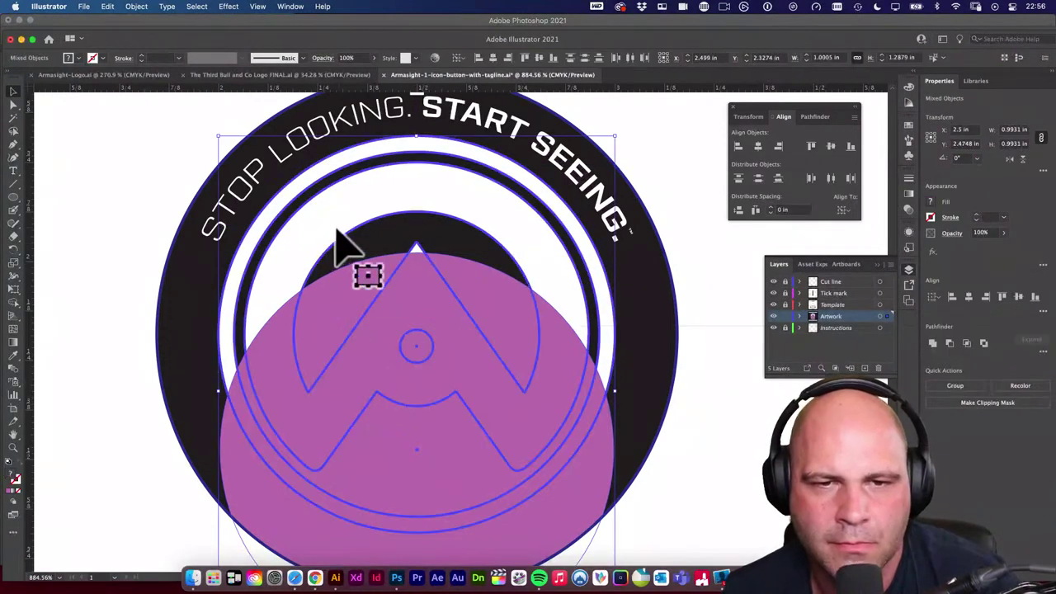
pyautogui.click(831, 146)
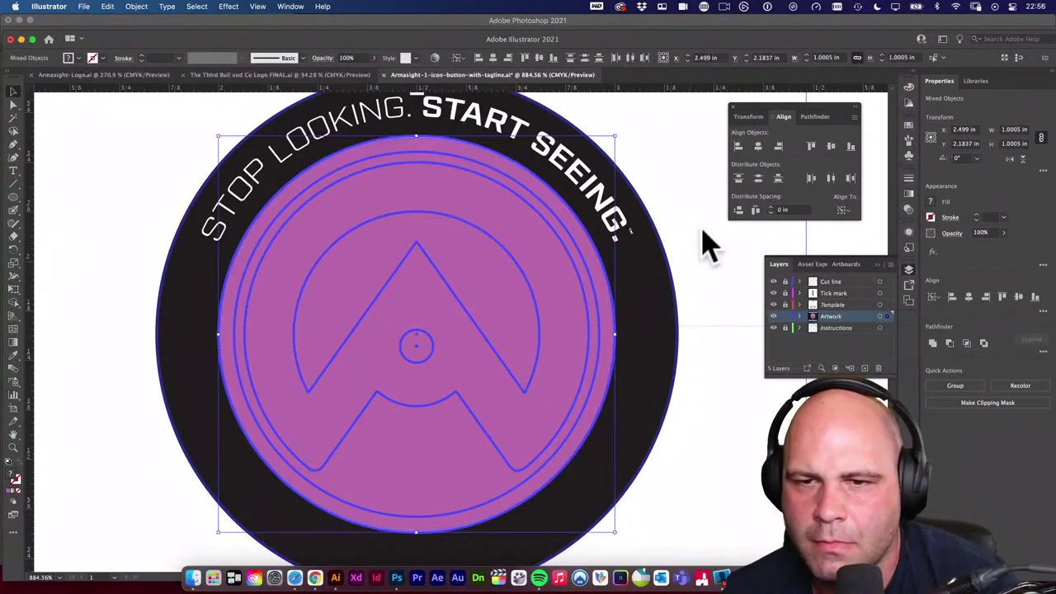
pyautogui.click(521, 279)
pyautogui.press('e')
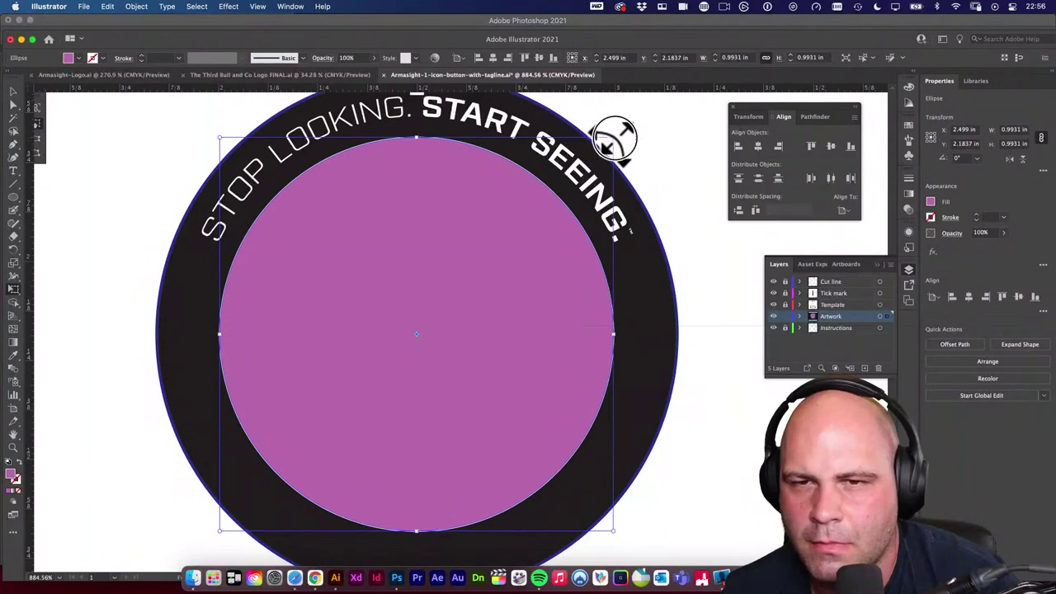
pyautogui.moveTo(614, 138); pyautogui.dragTo(636, 124)
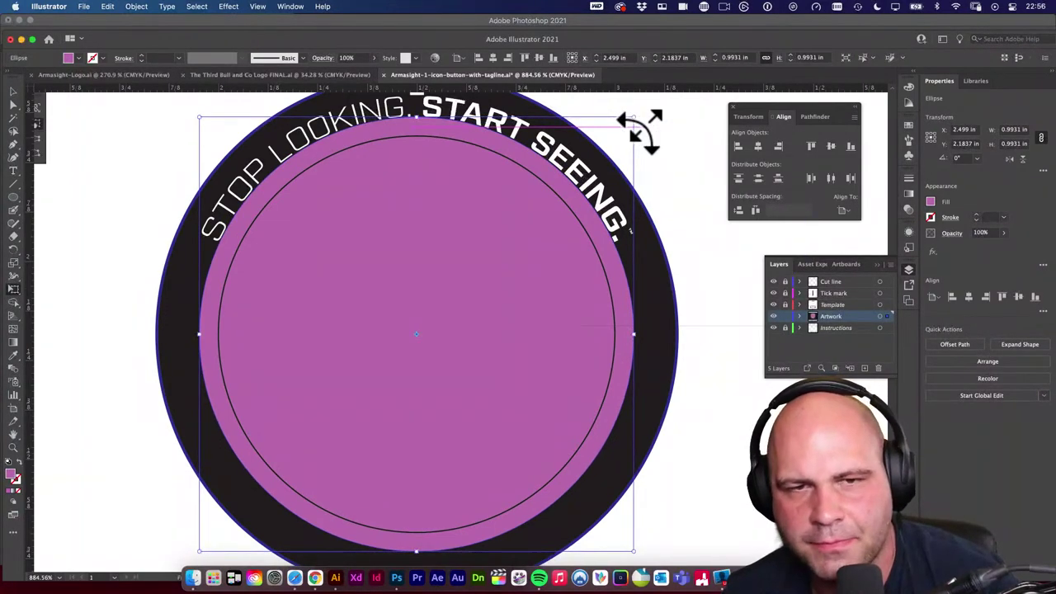
# Swap the circle's fill to stroke and set its outline weight to 0.25 pt.
pyautogui.hotkey('shift', 'x')
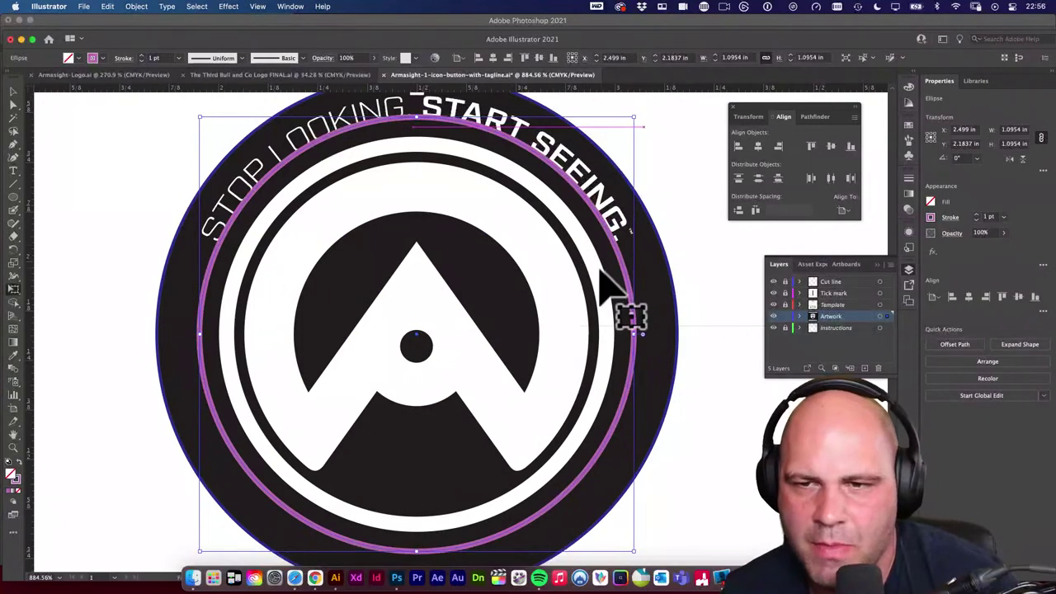
pyautogui.press('v')
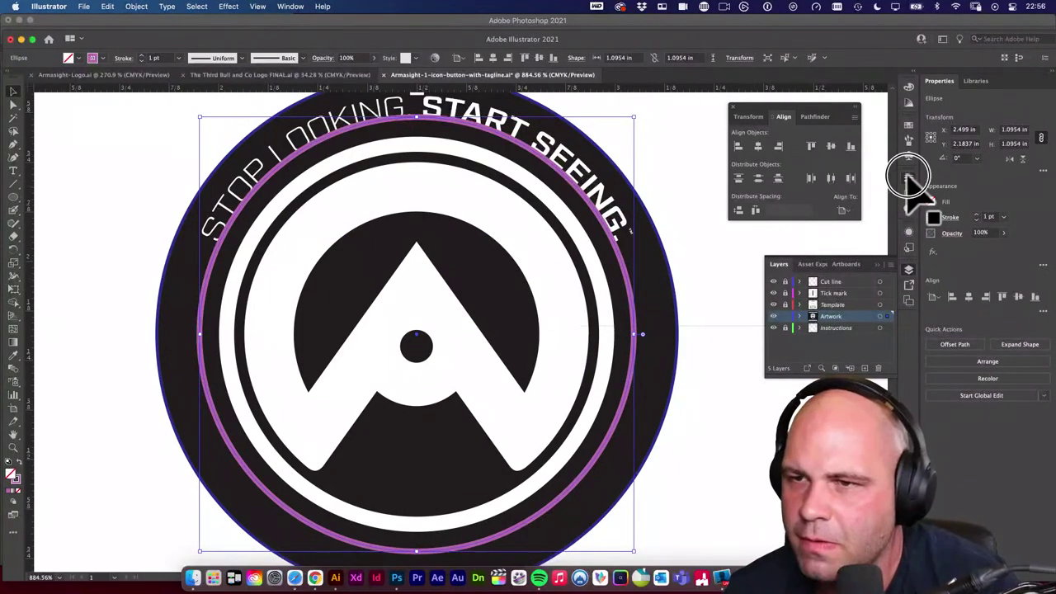
pyautogui.click(908, 179)
pyautogui.click(836, 192)
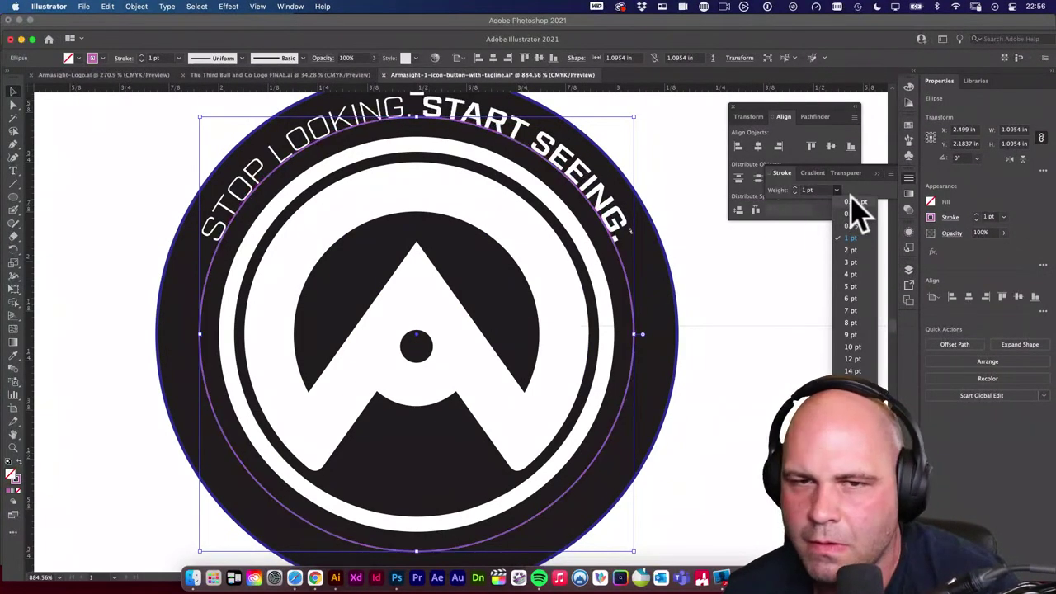
pyautogui.click(853, 213)
pyautogui.click(698, 303)
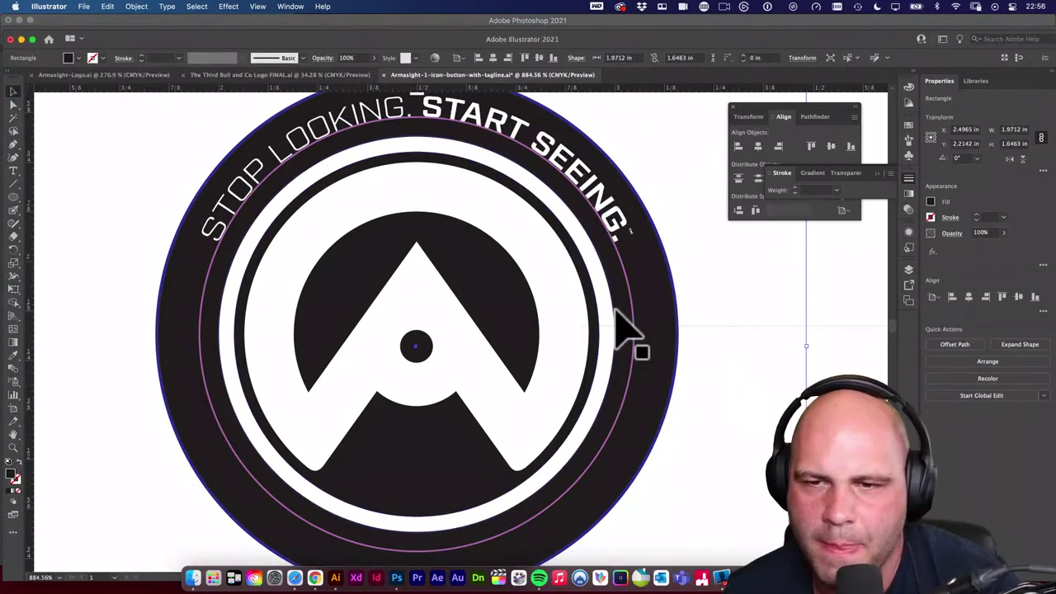
# Switch to the Type tool and show its flyout of text tool variants.
pyautogui.scroll(-2, 766, 366)
pyautogui.scroll(2, 790, 349)
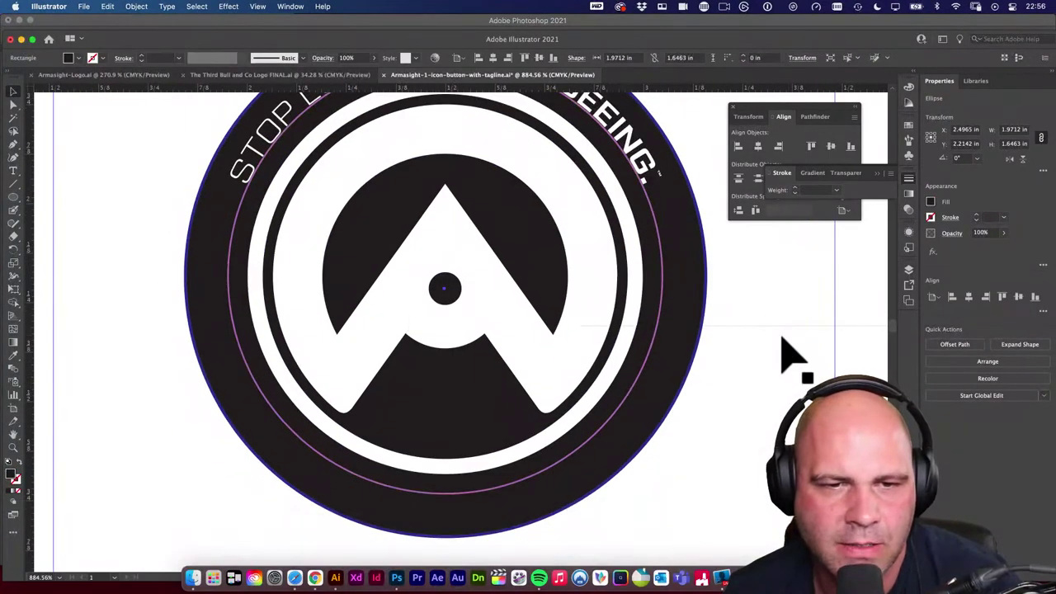
pyautogui.press('t')
pyautogui.click(14, 171)
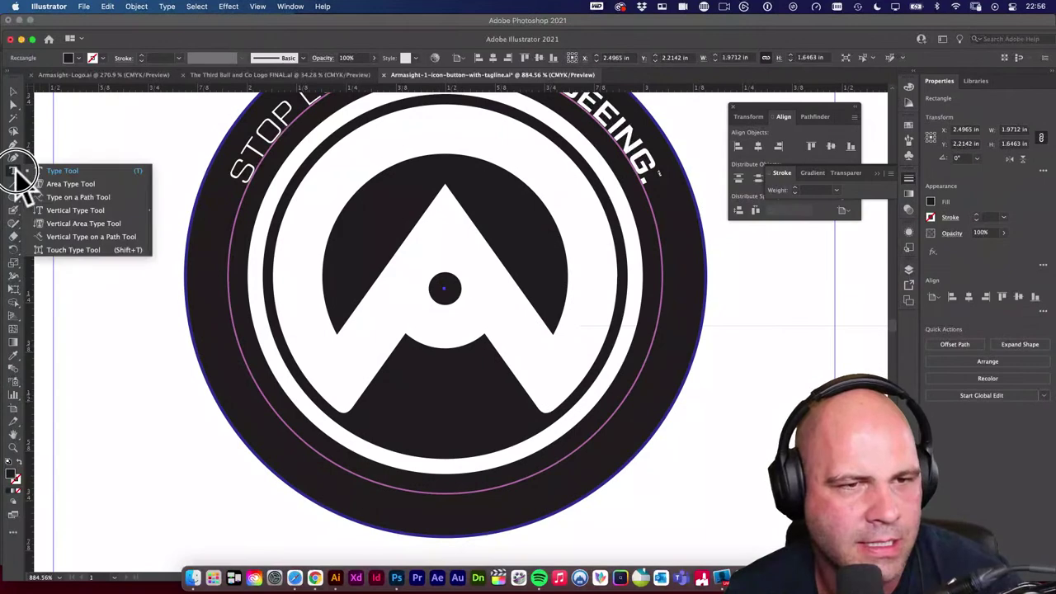
# Start placeholder text on the pink circle path with Type on a Path and colour it white FFFFFF.
pyautogui.click(93, 197)
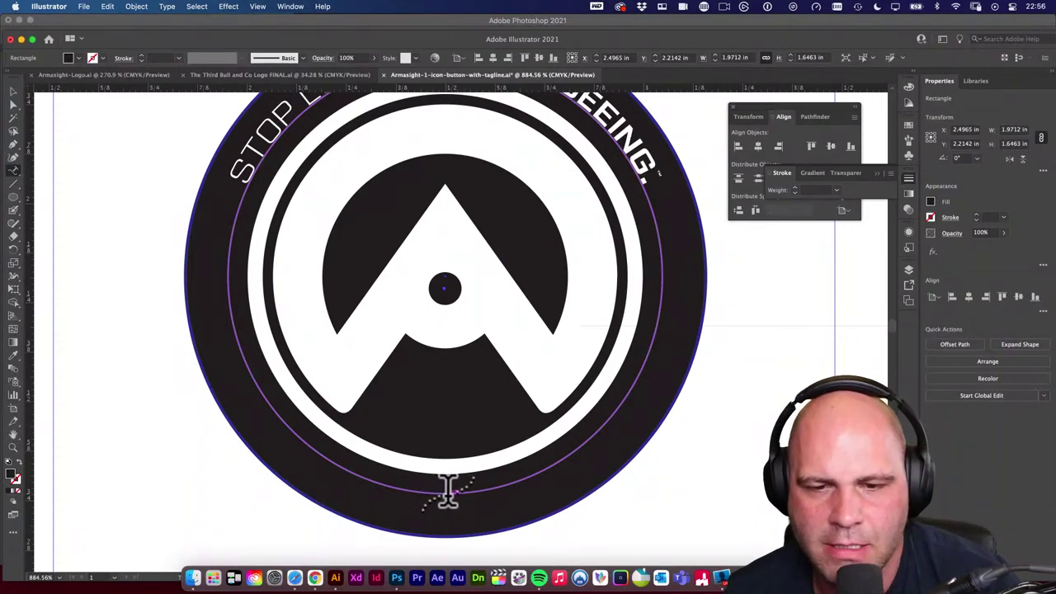
pyautogui.click(446, 491)
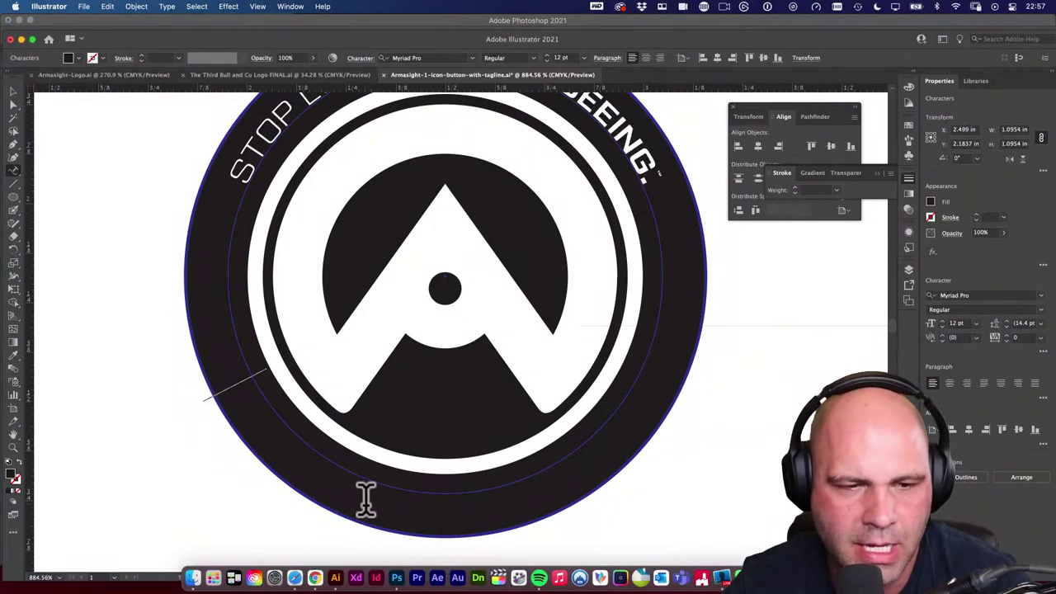
pyautogui.press('Escape')
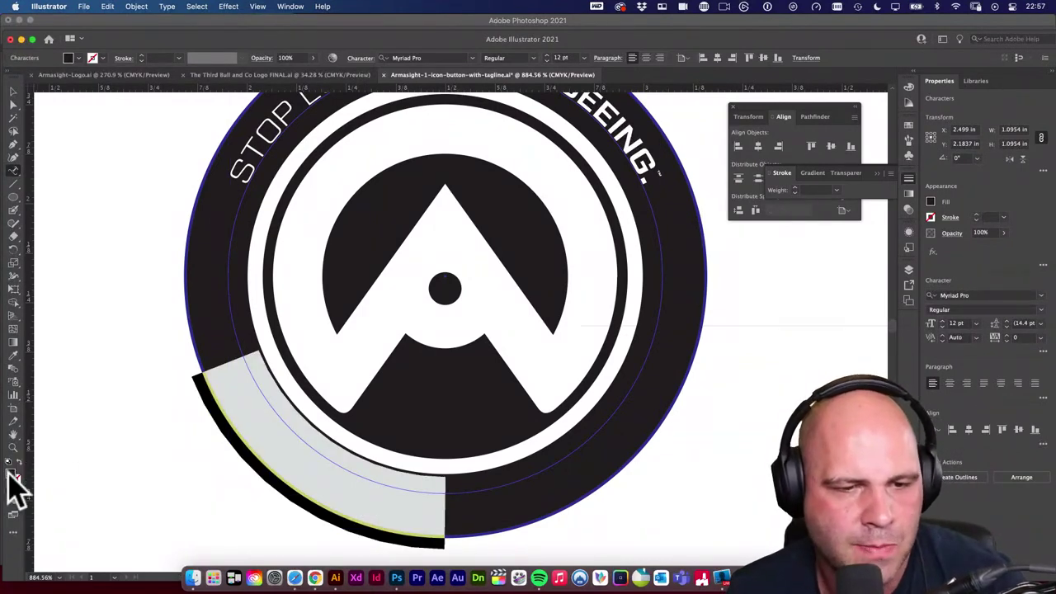
pyautogui.doubleClick(12, 475)
pyautogui.moveTo(176, 244); pyautogui.dragTo(91, 151)
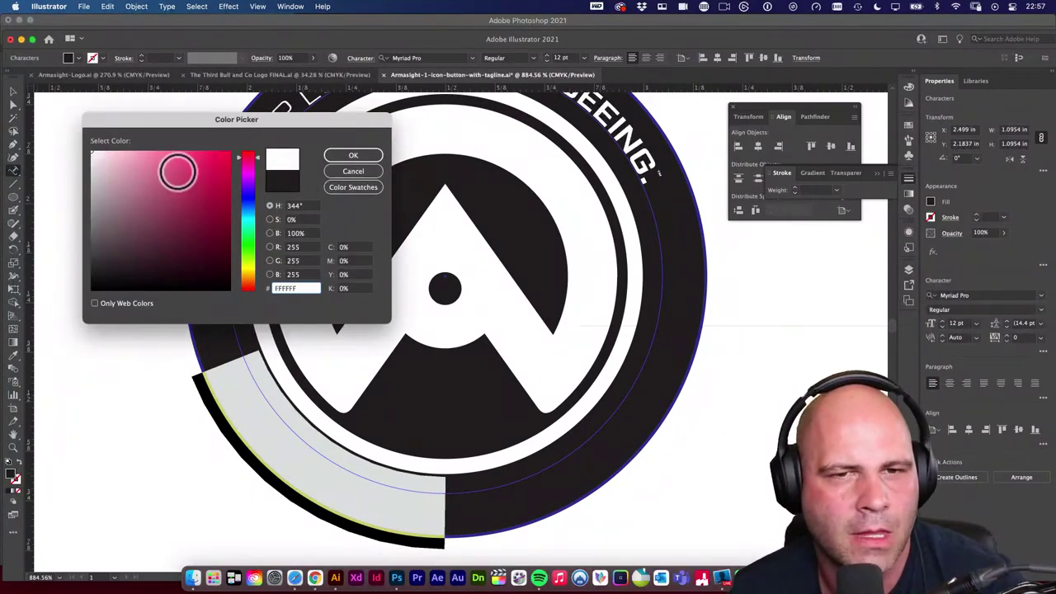
pyautogui.click(352, 156)
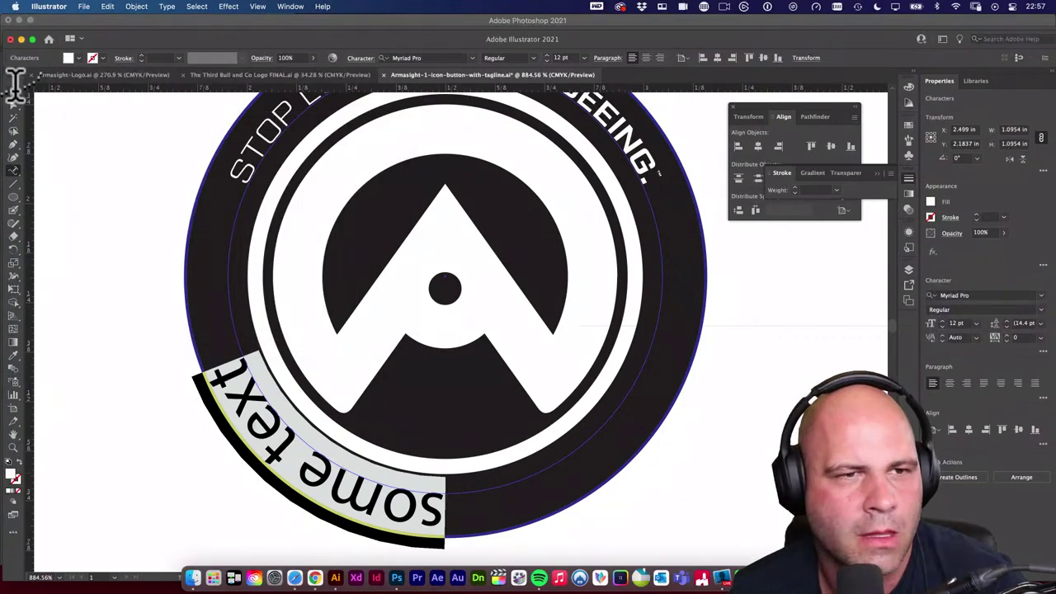
pyautogui.click(14, 89)
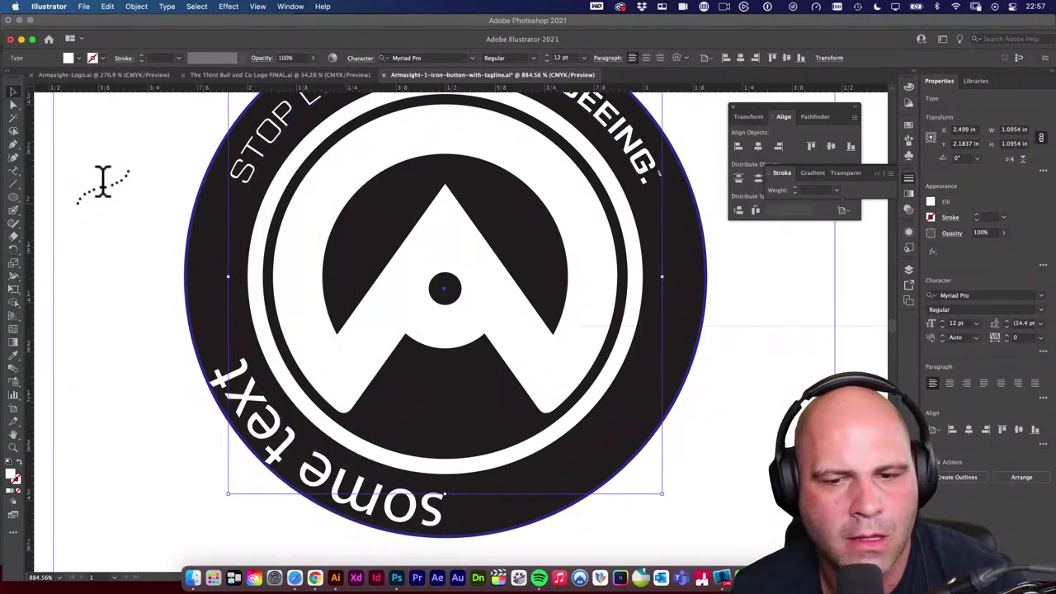
# Slide the 'some text' placeholder along the path to the bottom centre of the circle.
pyautogui.click(360, 513)
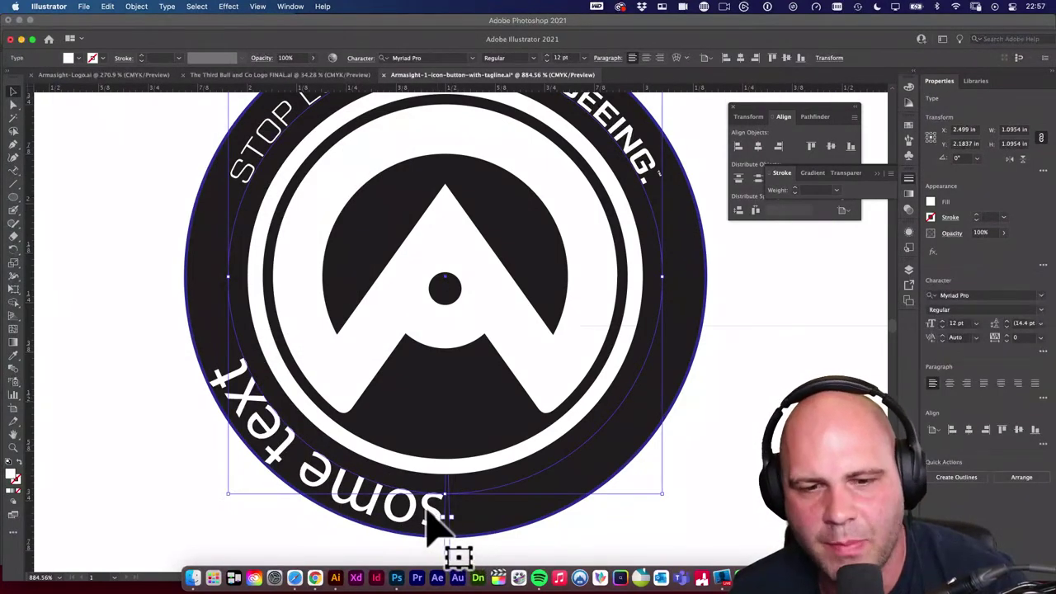
pyautogui.keyDown('alt'); pyautogui.keyDown('super'); pyautogui.click(454, 547); pyautogui.keyUp('super'); pyautogui.keyUp('alt')
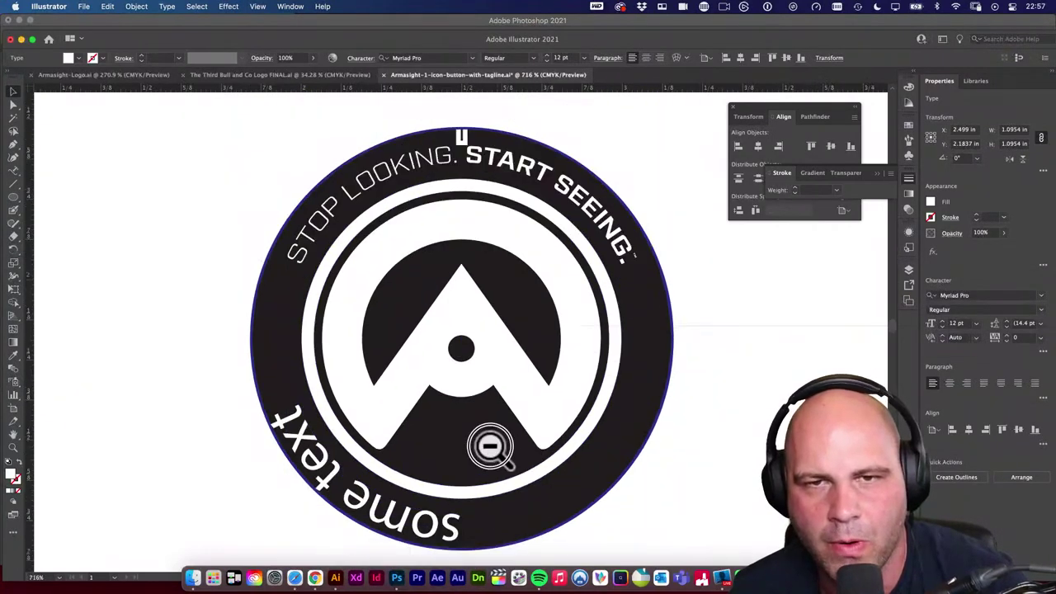
pyautogui.keyDown('alt'); pyautogui.keyDown('super'); pyautogui.click(490, 447); pyautogui.keyUp('super'); pyautogui.keyUp('alt')
pyautogui.moveTo(465, 154); pyautogui.dragTo(487, 195)
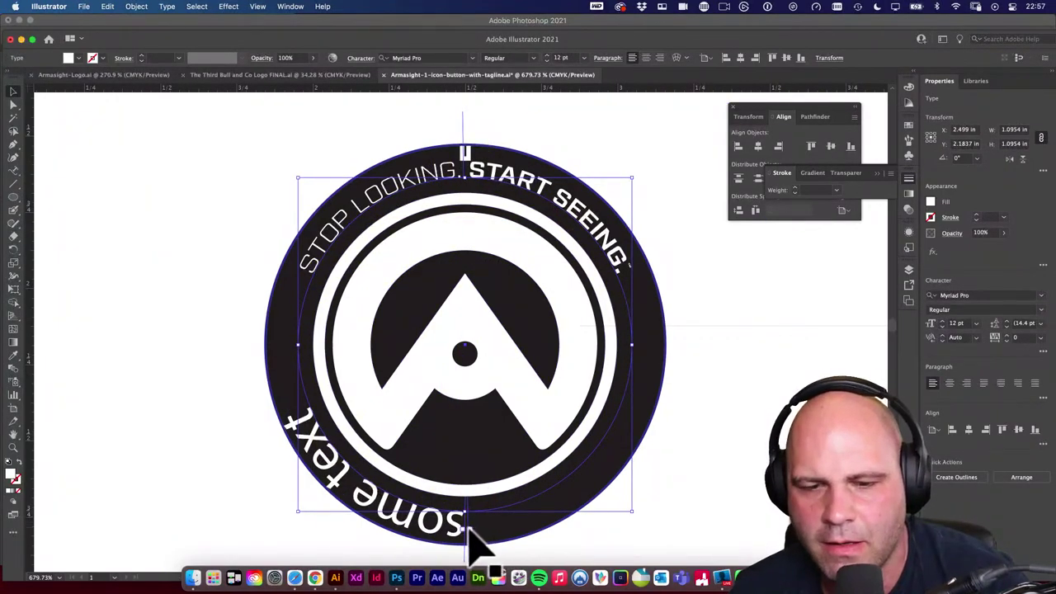
pyautogui.press('t')
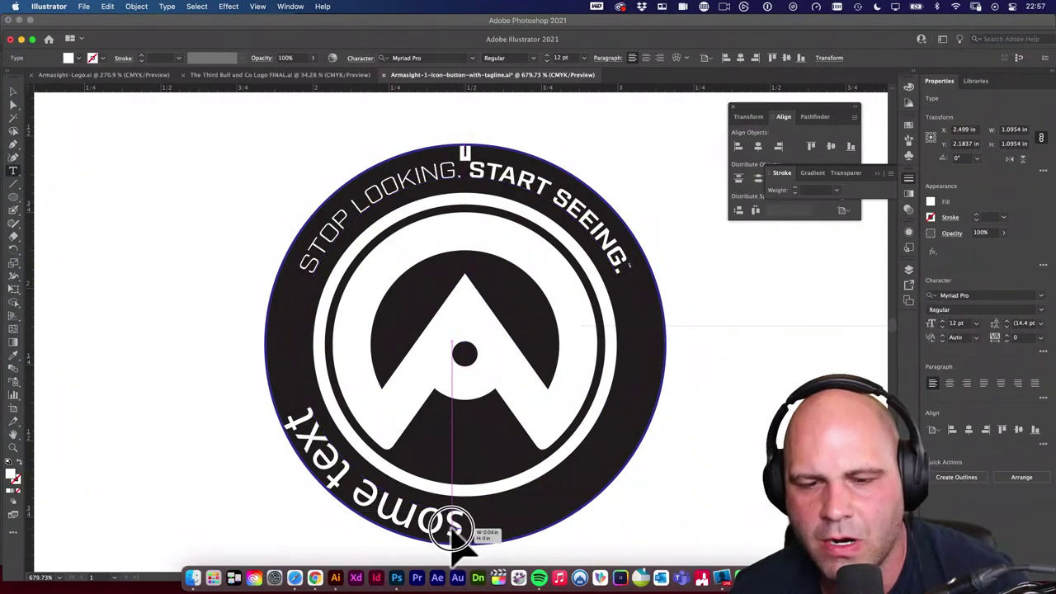
pyautogui.press('v')
pyautogui.moveTo(469, 536); pyautogui.dragTo(565, 532)
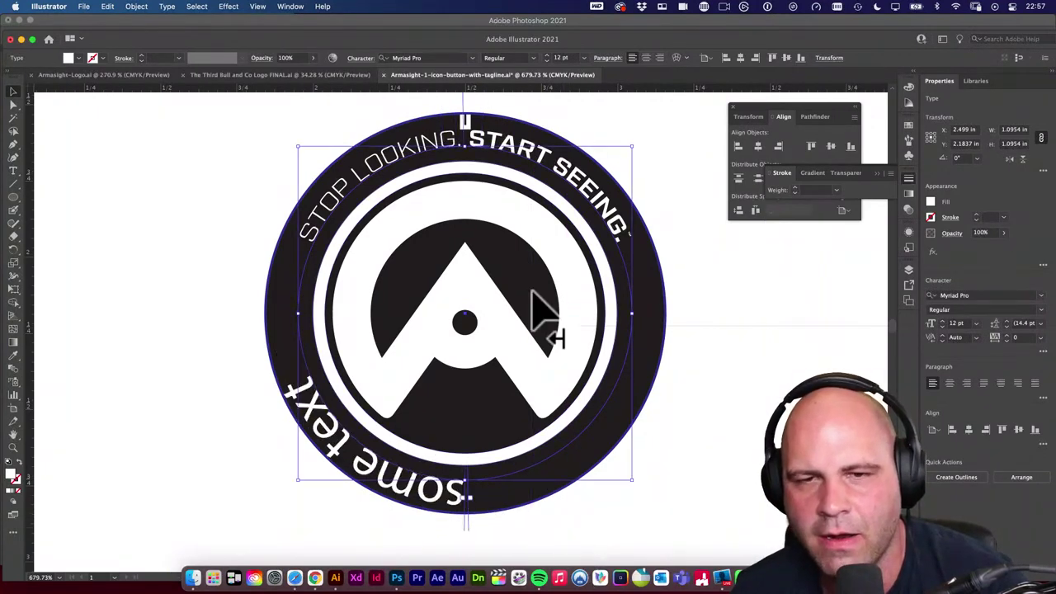
pyautogui.scroll(2, 466, 116)
pyautogui.scroll(2, 467, 116)
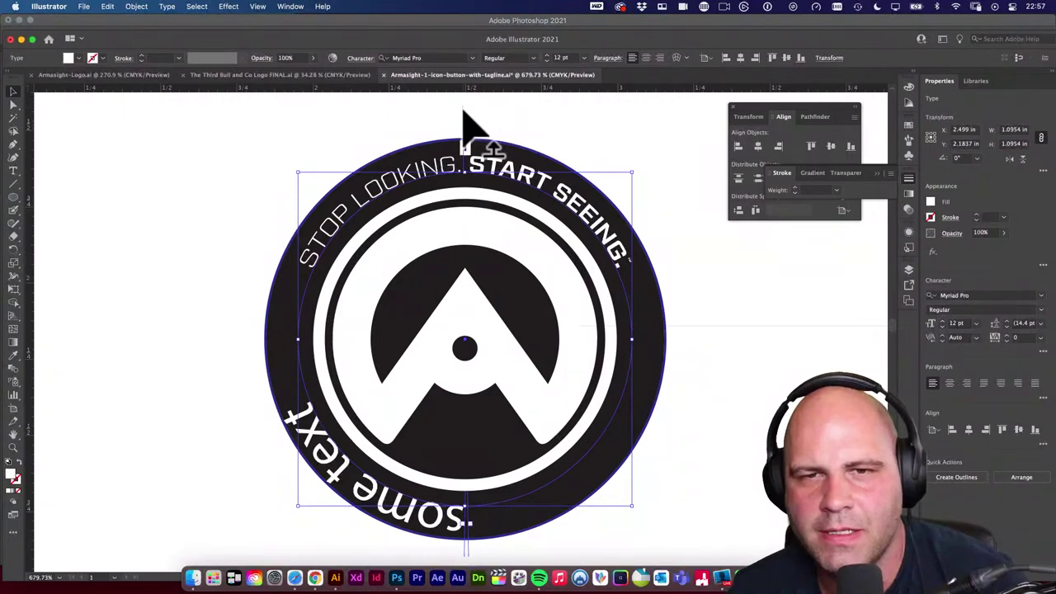
# Drag the path text's centre bracket across the circle to flip it, and apply Align Center.
pyautogui.moveTo(462, 111); pyautogui.dragTo(420, 236)
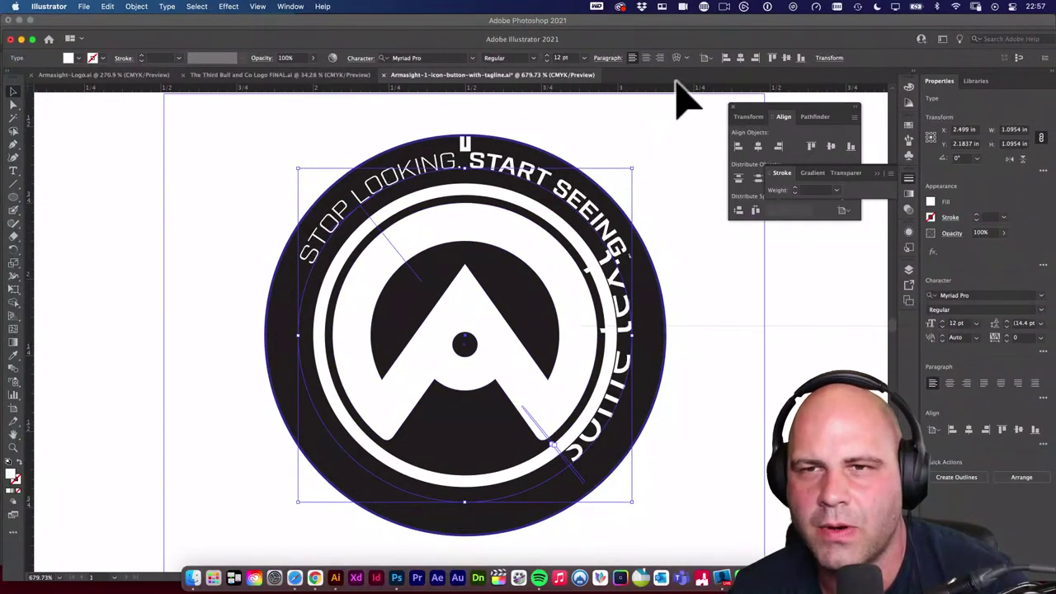
pyautogui.click(646, 58)
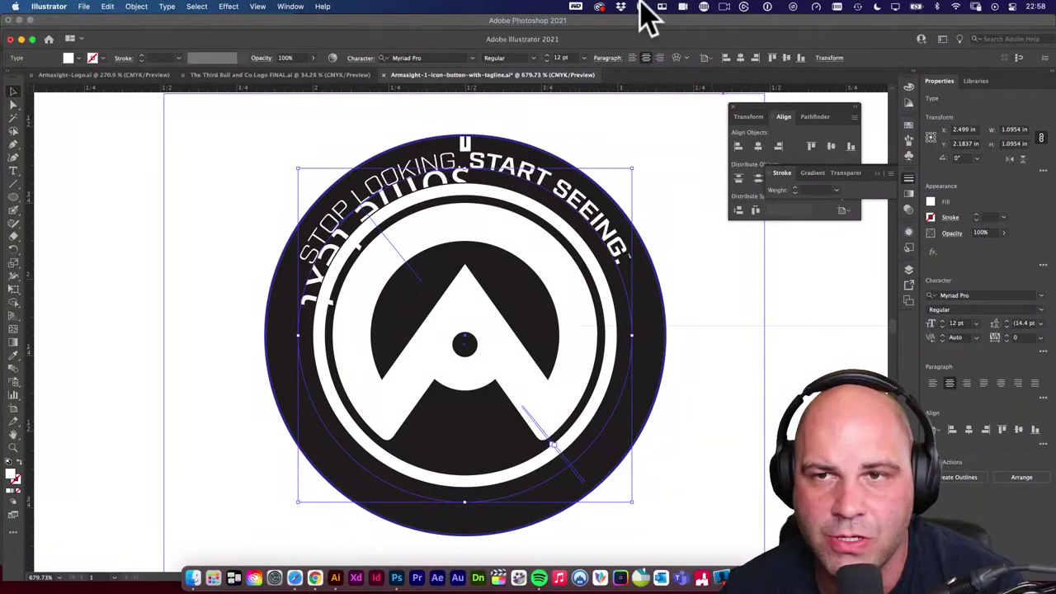
# Launch the Sip colour app through system search.
pyautogui.click(641, 7)
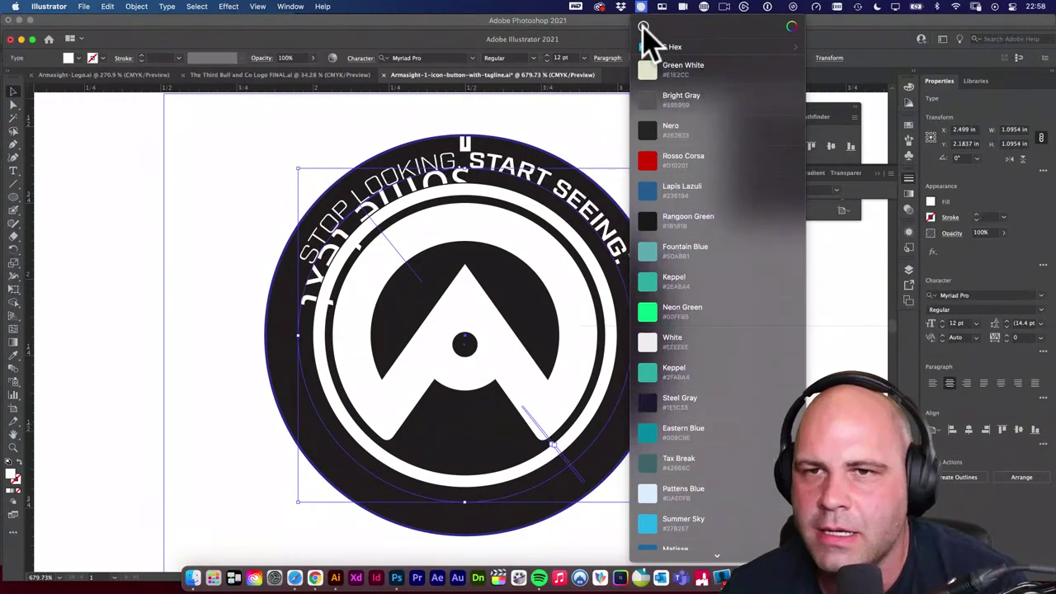
pyautogui.press('super+space')
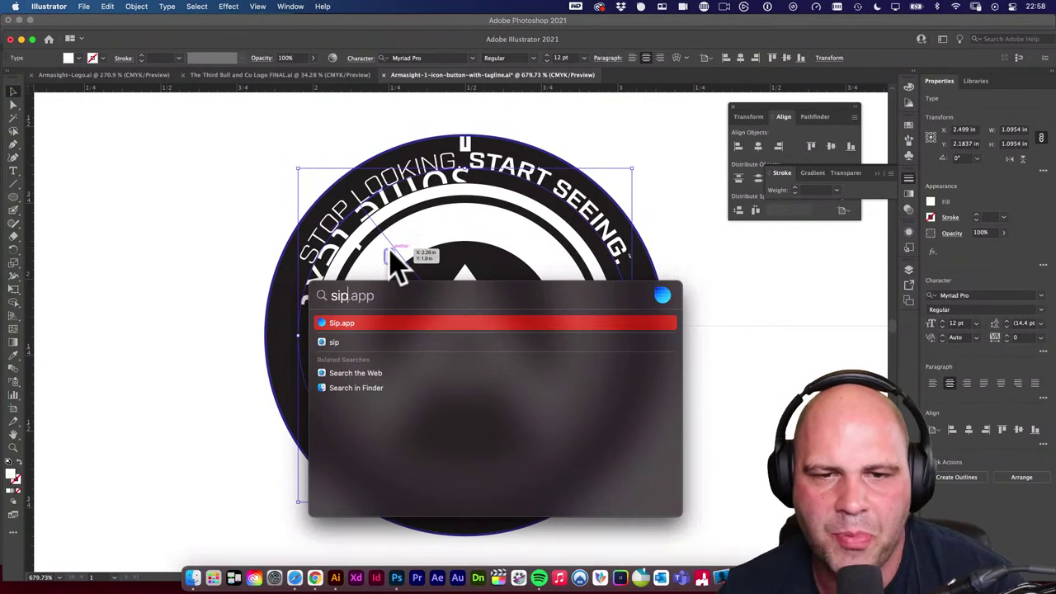
pyautogui.click(328, 325)
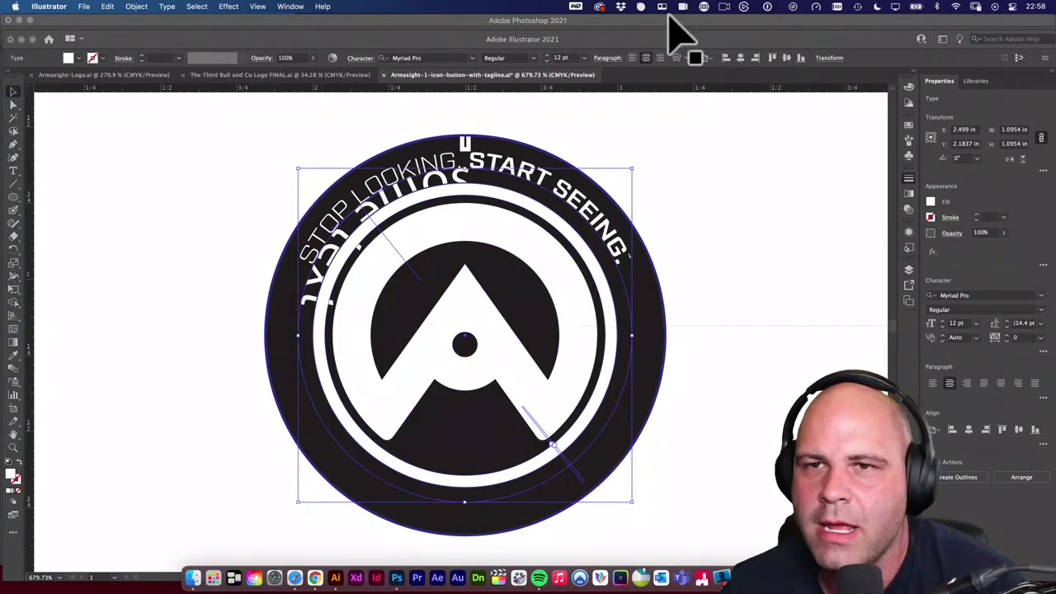
# Sample neon pink #FF72BD from the screen and review Sip's saved colours before closing the list.
pyautogui.click(639, 7)
pyautogui.click(643, 45)
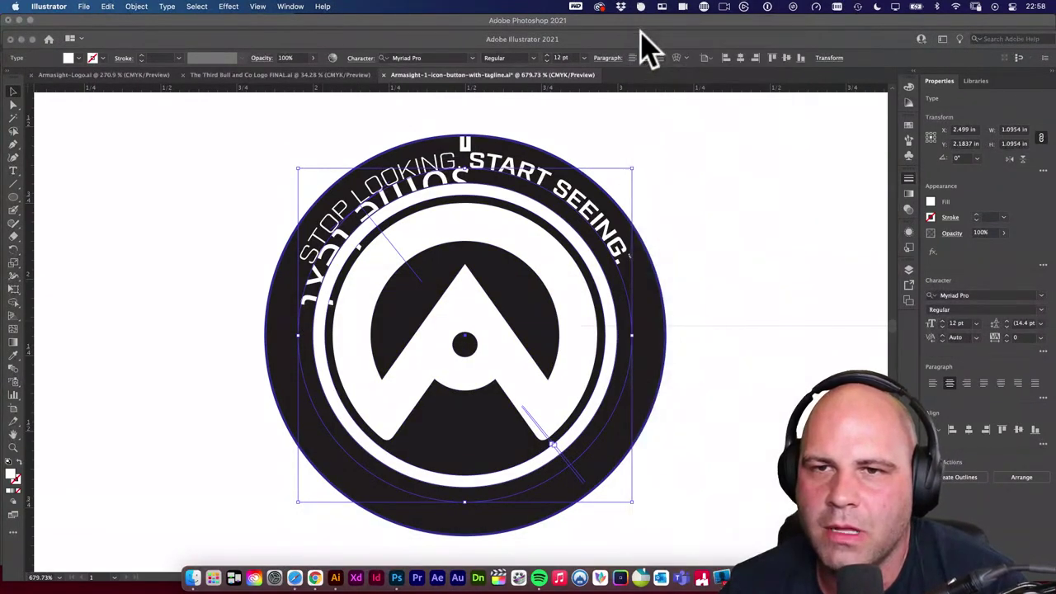
pyautogui.click(507, 580)
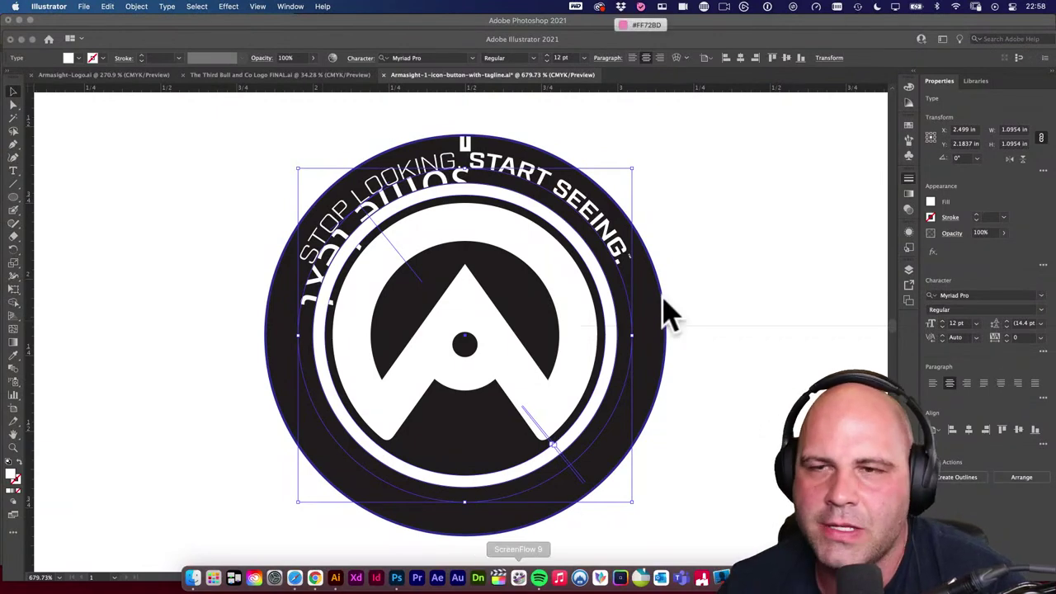
pyautogui.click(641, 7)
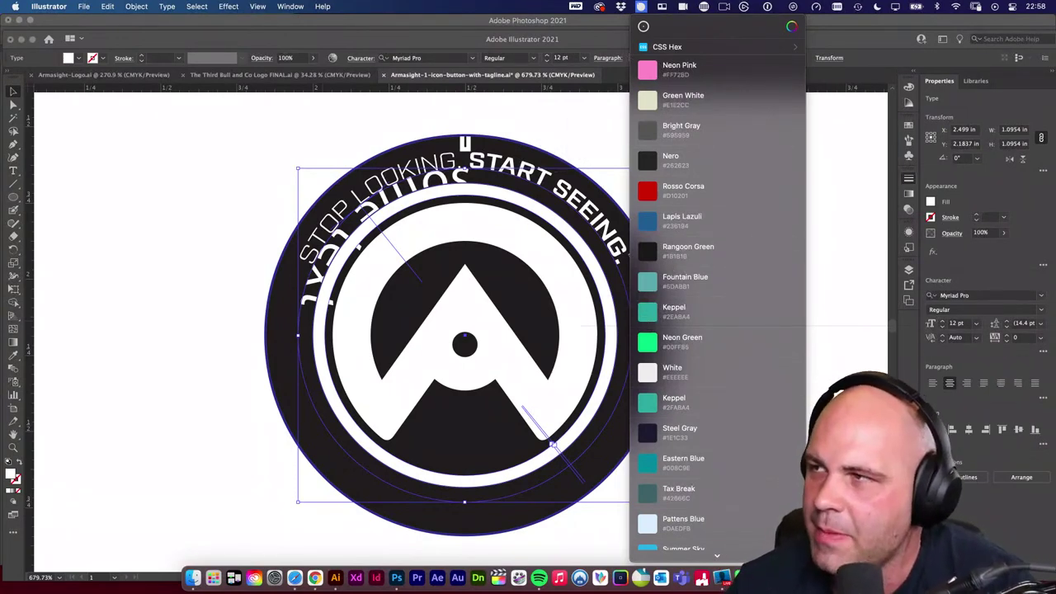
pyautogui.click(459, 129)
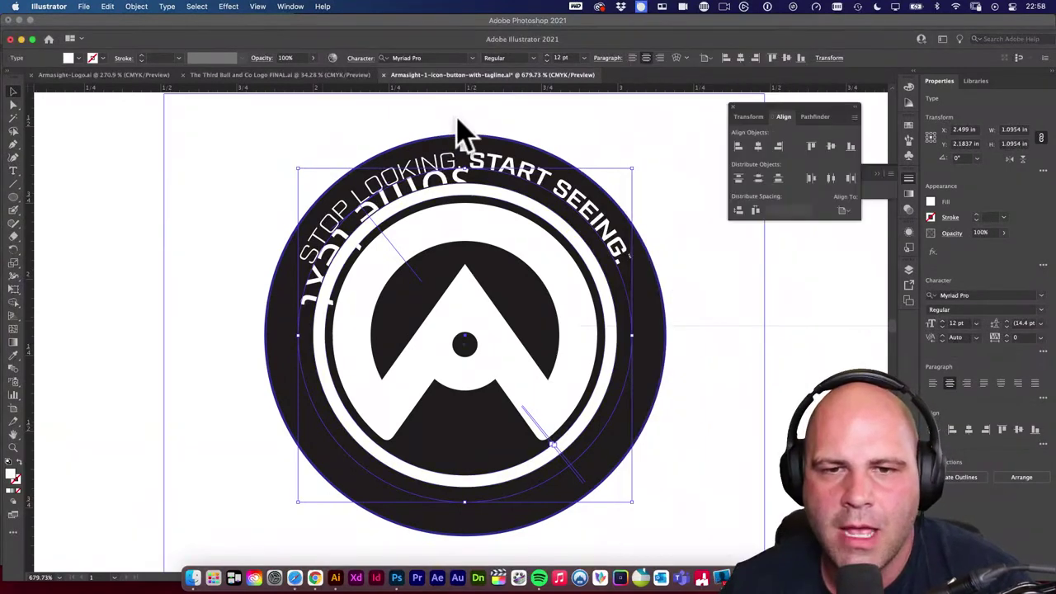
# Keep the text fill white and slide 'some text' round to sit centred at the top, beneath the tagline.
pyautogui.doubleClick(13, 475)
pyautogui.moveTo(190, 118); pyautogui.dragTo(229, 118)
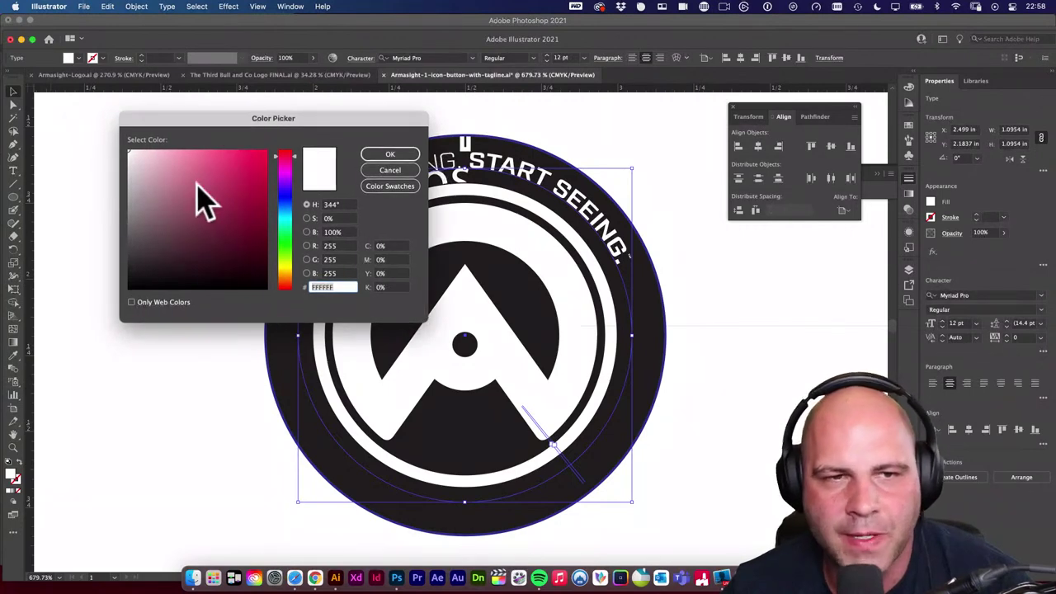
pyautogui.click(410, 171)
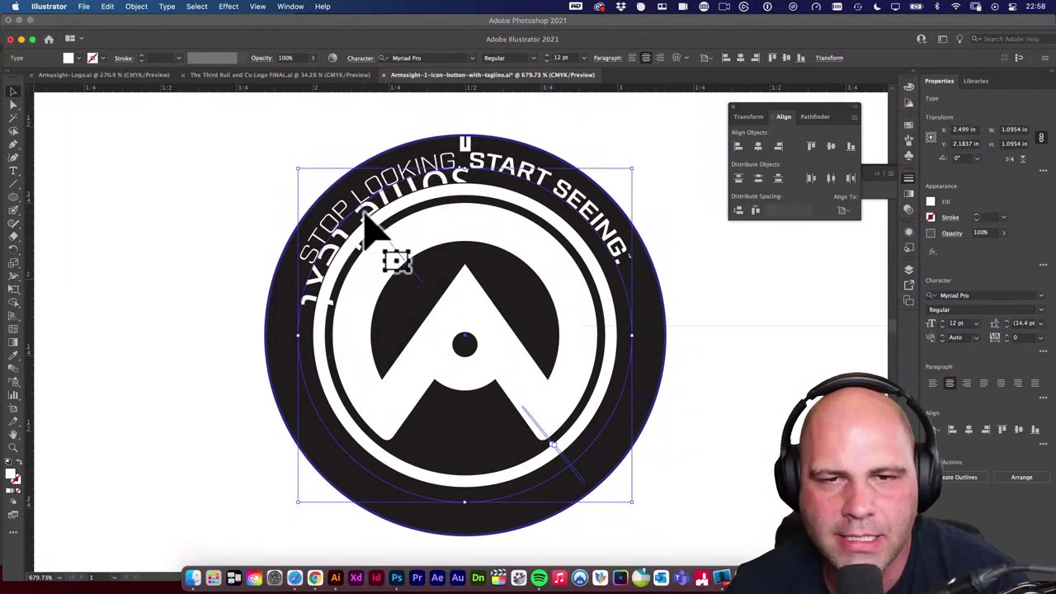
pyautogui.moveTo(367, 213); pyautogui.dragTo(483, 206)
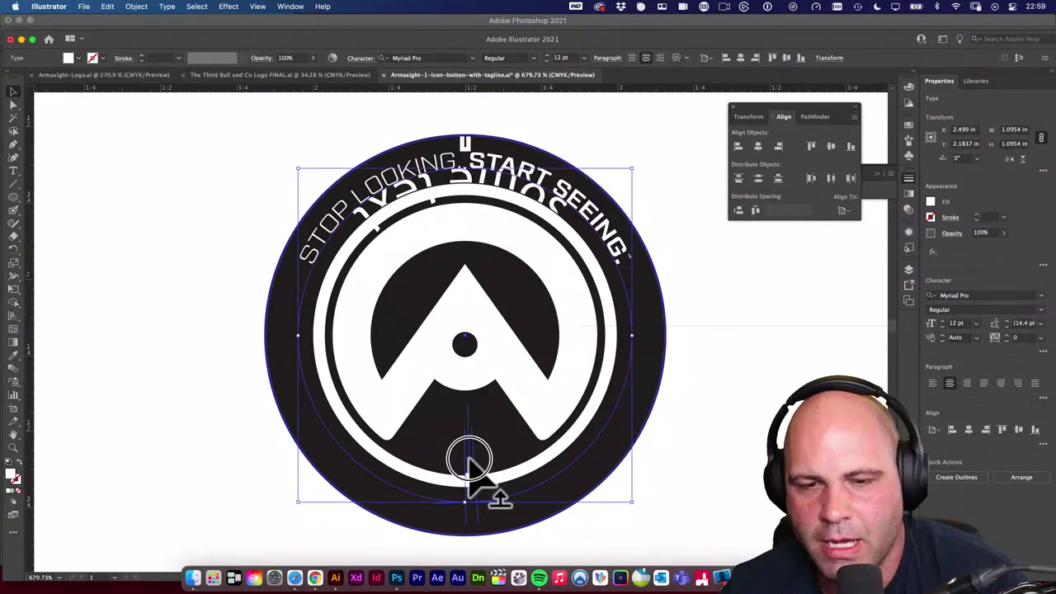
# Flip 'some text' onto the bottom of the circle, then bring Safari forward with a new tab.
pyautogui.moveTo(467, 462)
pyautogui.mouseDown()
pyautogui.moveTo(471, 495)
pyautogui.moveTo(469, 436)
pyautogui.moveTo(470, 459)
pyautogui.mouseUp()
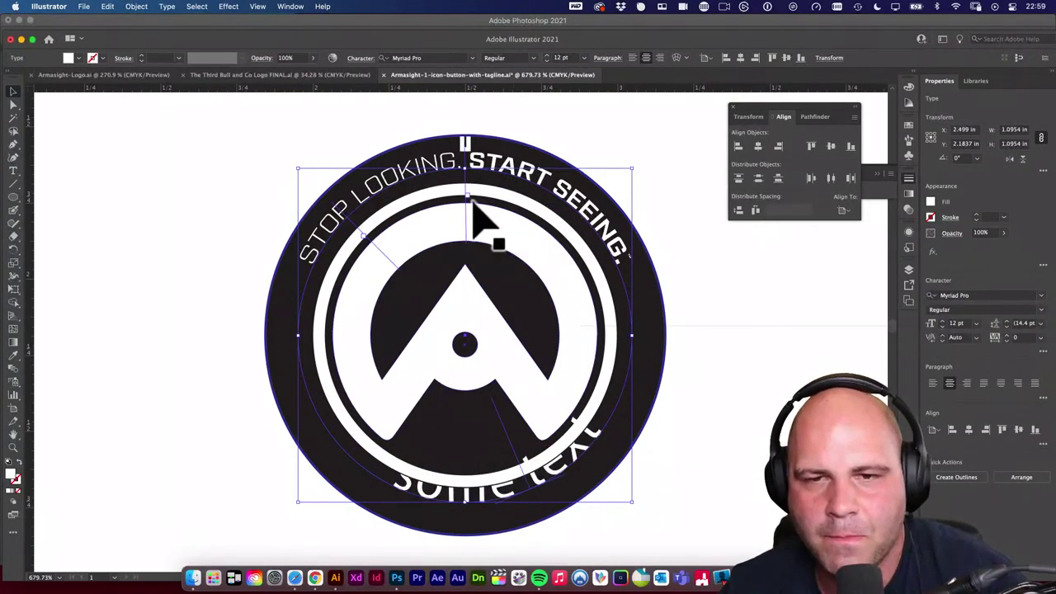
pyautogui.press('t')
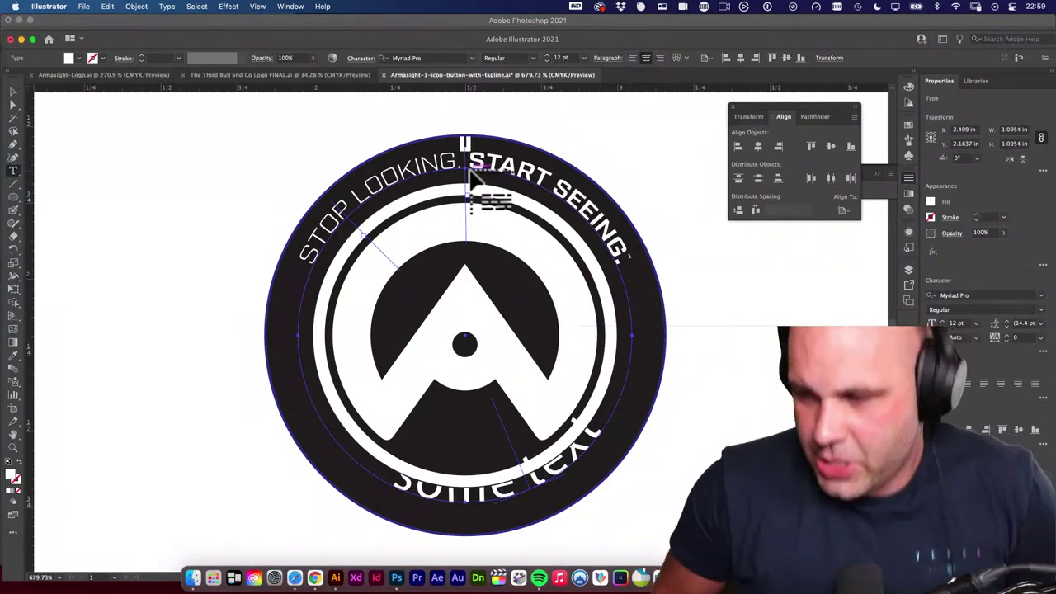
pyautogui.click(295, 577)
pyautogui.press('super+t')
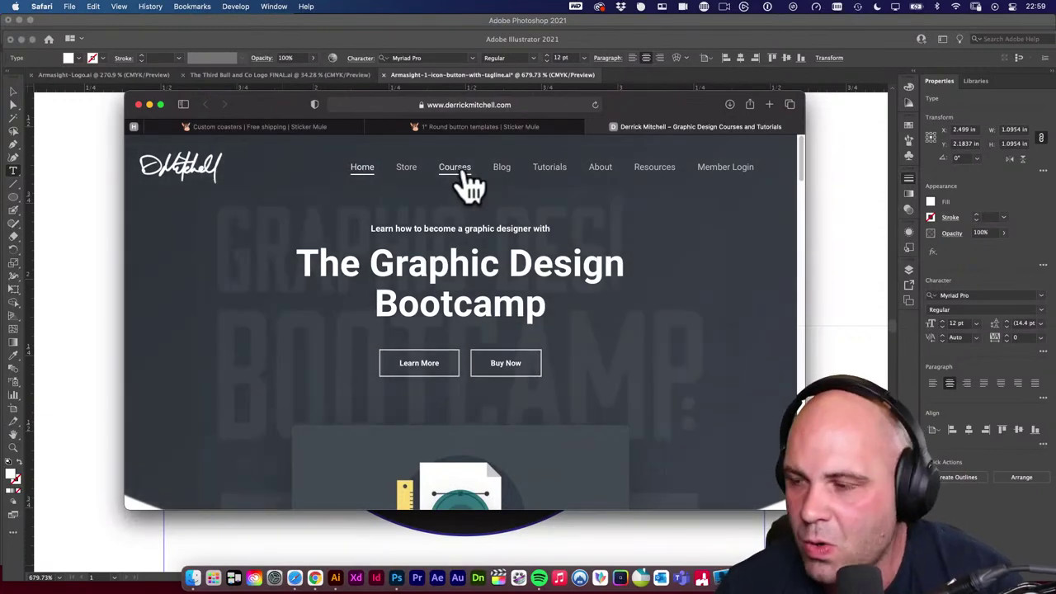
# Browse the Graphic Design Bootcamp Courses page and open the All-Access Vault page.
pyautogui.press('super+t')
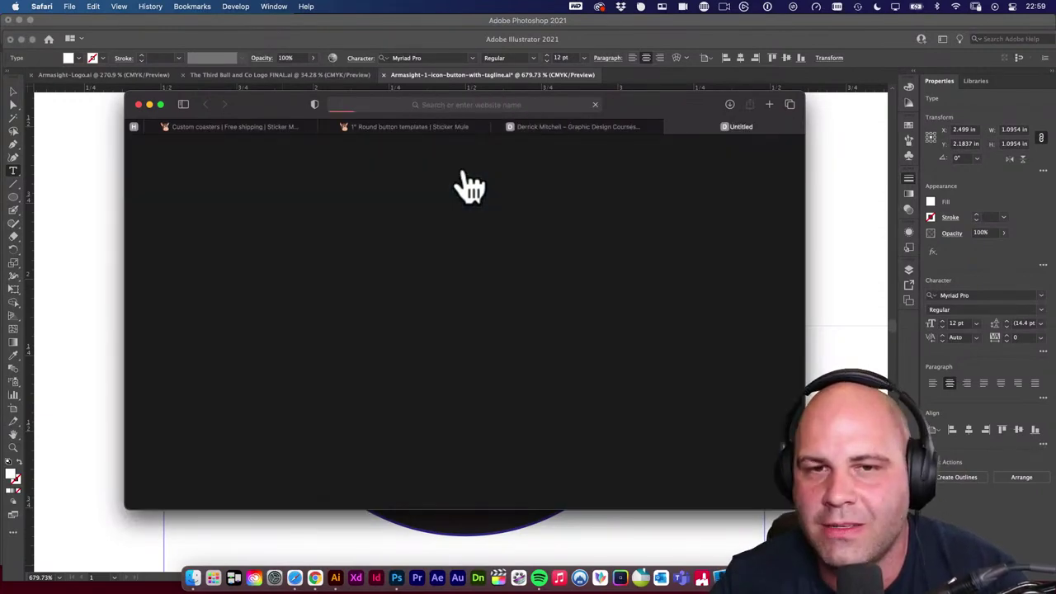
pyautogui.write('skill')
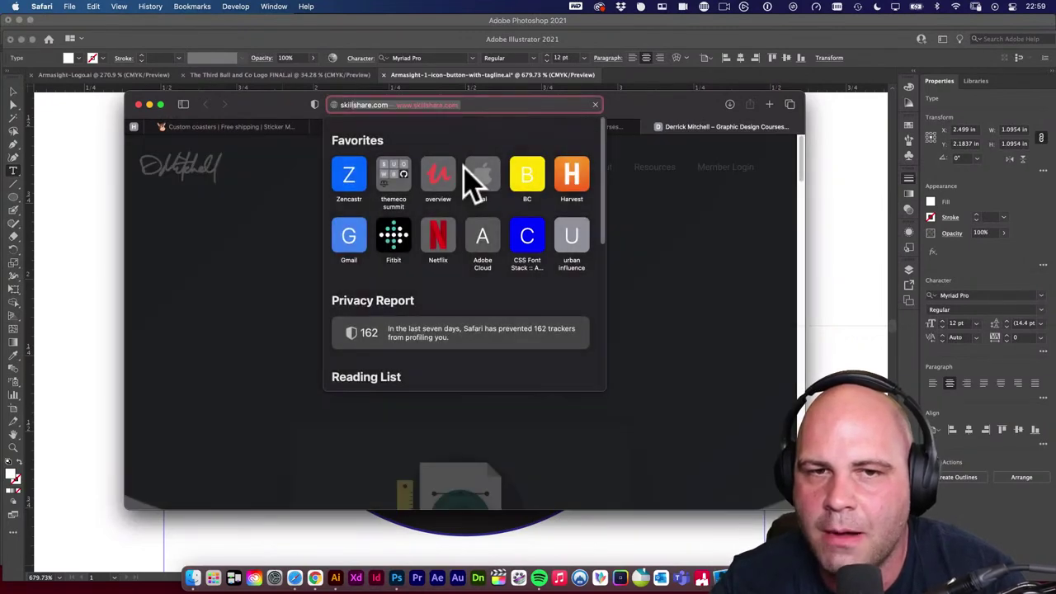
pyautogui.press('Escape')
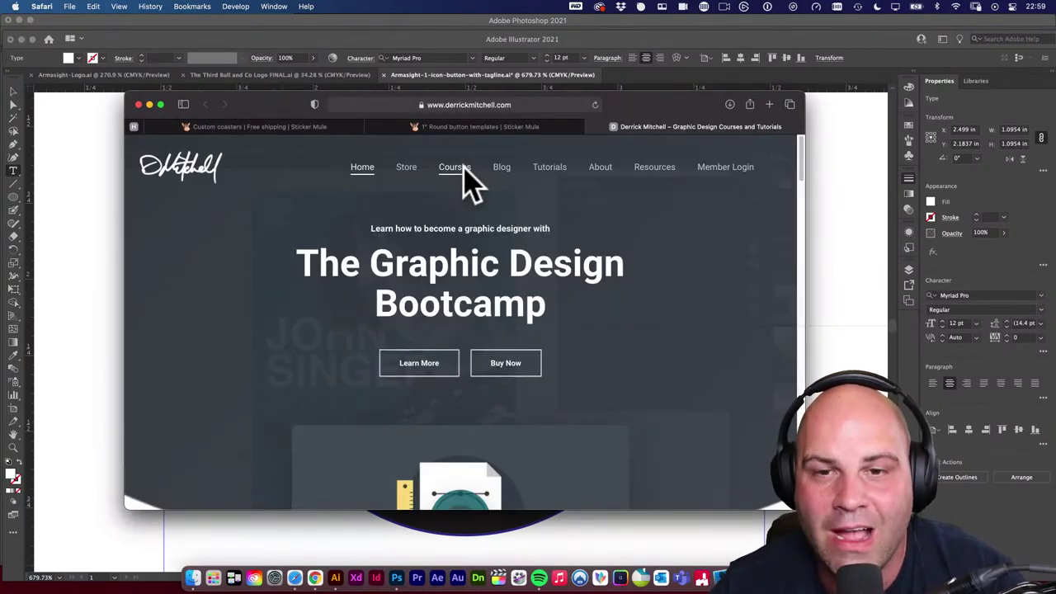
pyautogui.click(452, 168)
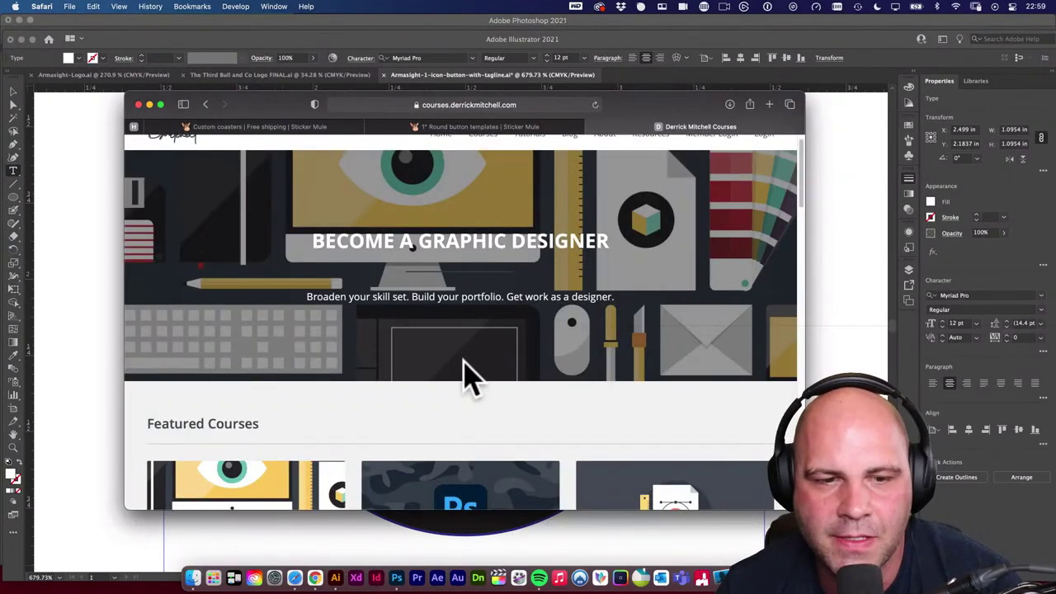
pyautogui.scroll(-5, 467, 367)
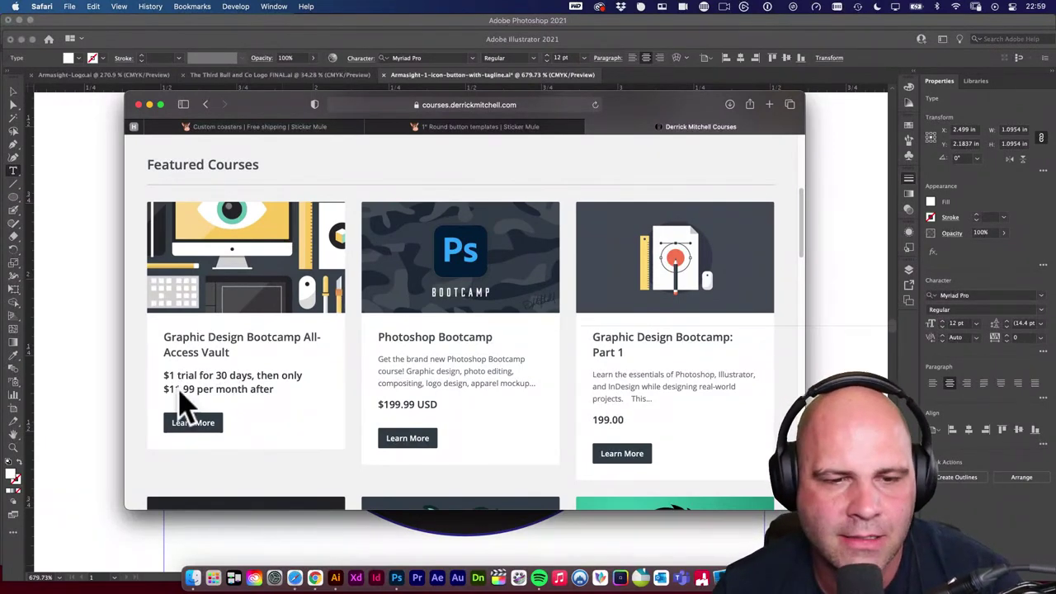
pyautogui.scroll(-1, 208, 408)
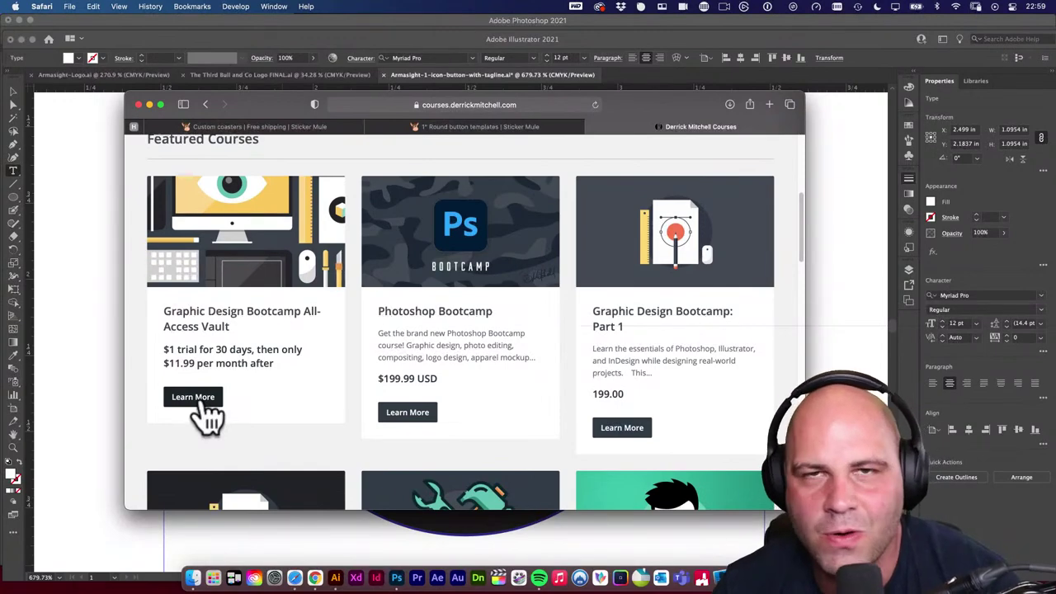
pyautogui.click(202, 403)
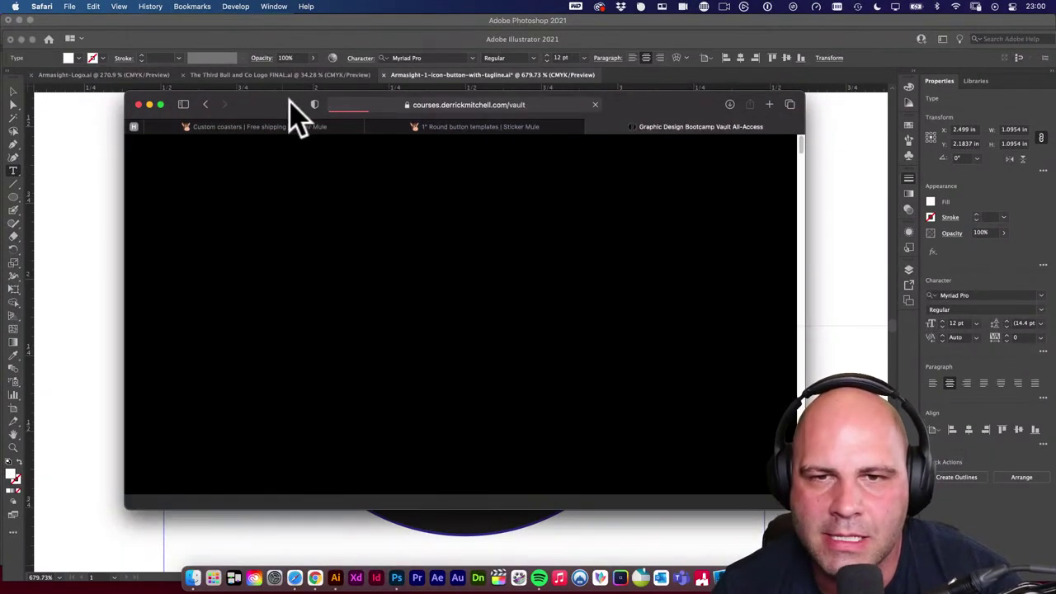
# Close the vault tab, move Safari aside and return to Illustrator with the Align panel lowered.
pyautogui.moveTo(290, 99); pyautogui.dragTo(283, 93)
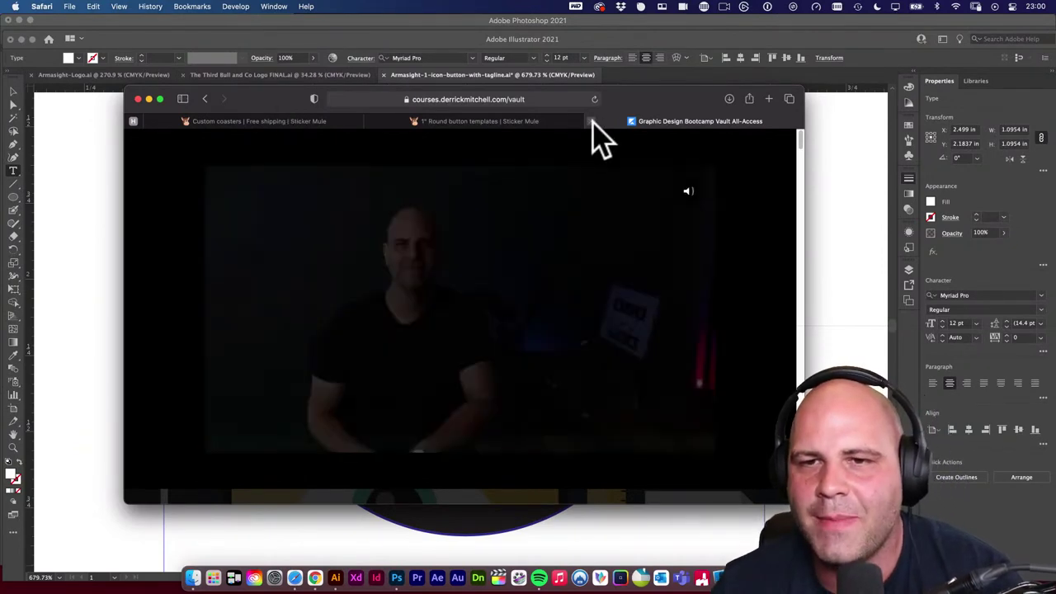
pyautogui.click(592, 121)
pyautogui.moveTo(654, 100); pyautogui.dragTo(673, 171)
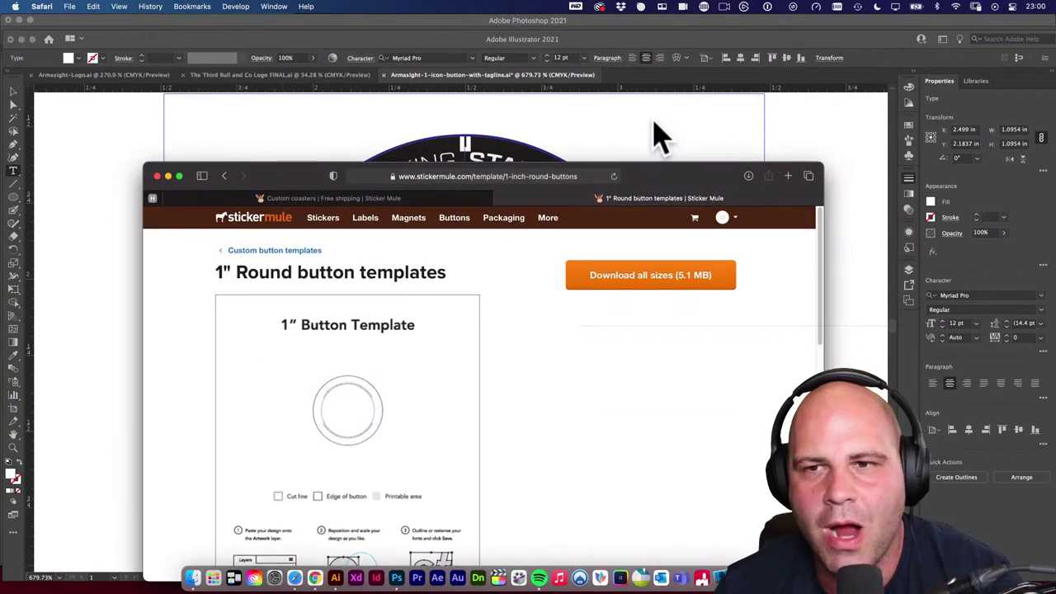
pyautogui.click(657, 136)
pyautogui.moveTo(749, 107)
pyautogui.mouseDown()
pyautogui.moveTo(804, 198)
pyautogui.moveTo(803, 158)
pyautogui.moveTo(811, 222)
pyautogui.moveTo(792, 228)
pyautogui.moveTo(785, 207)
pyautogui.mouseUp()
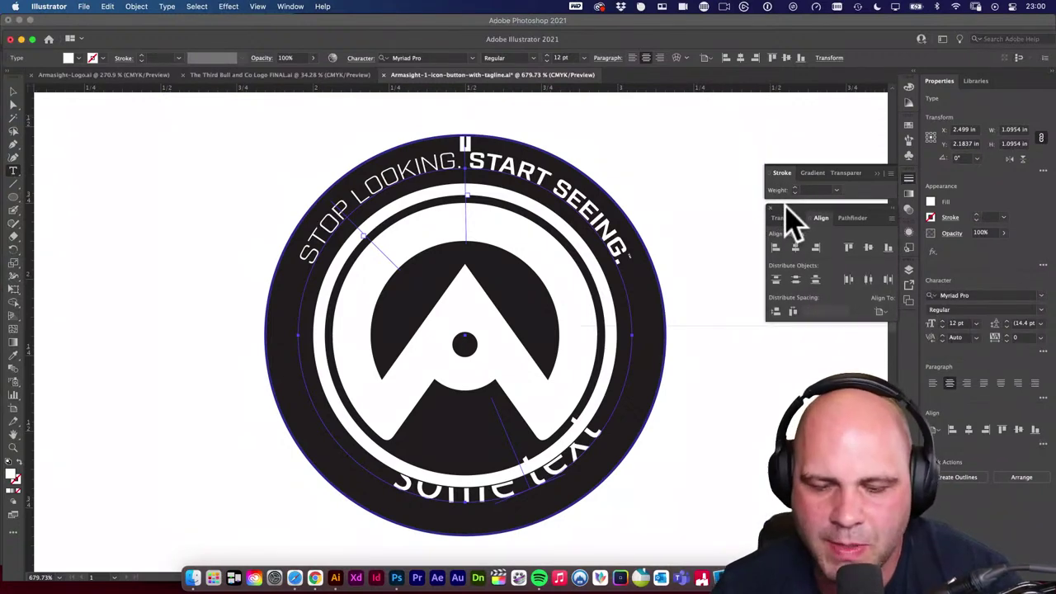
# With the Selection tool, drag 'some text' along the circle toward the bottom.
pyautogui.click(13, 91)
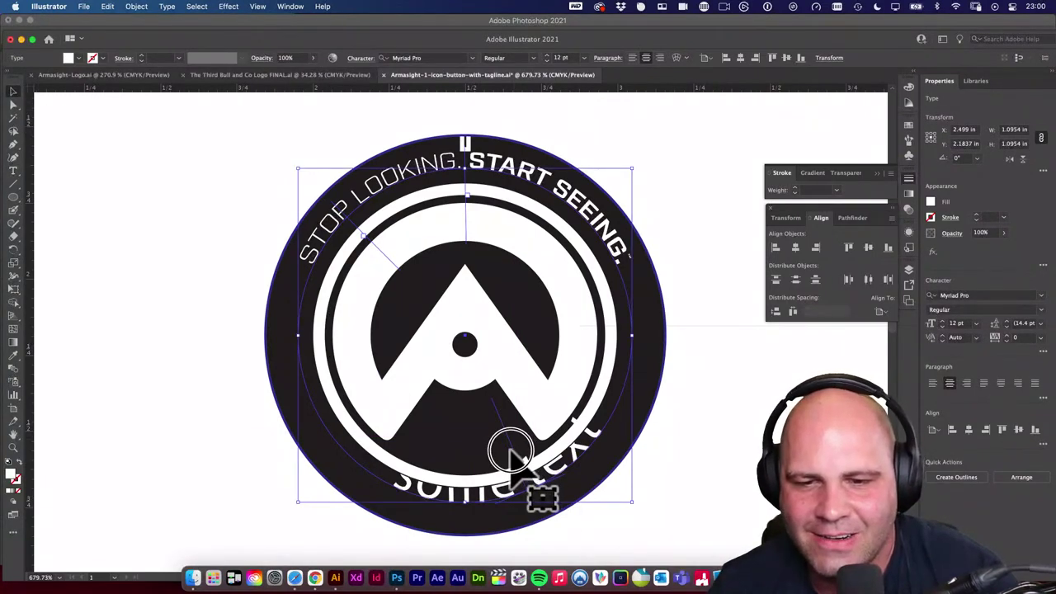
pyautogui.moveTo(514, 448); pyautogui.dragTo(540, 487)
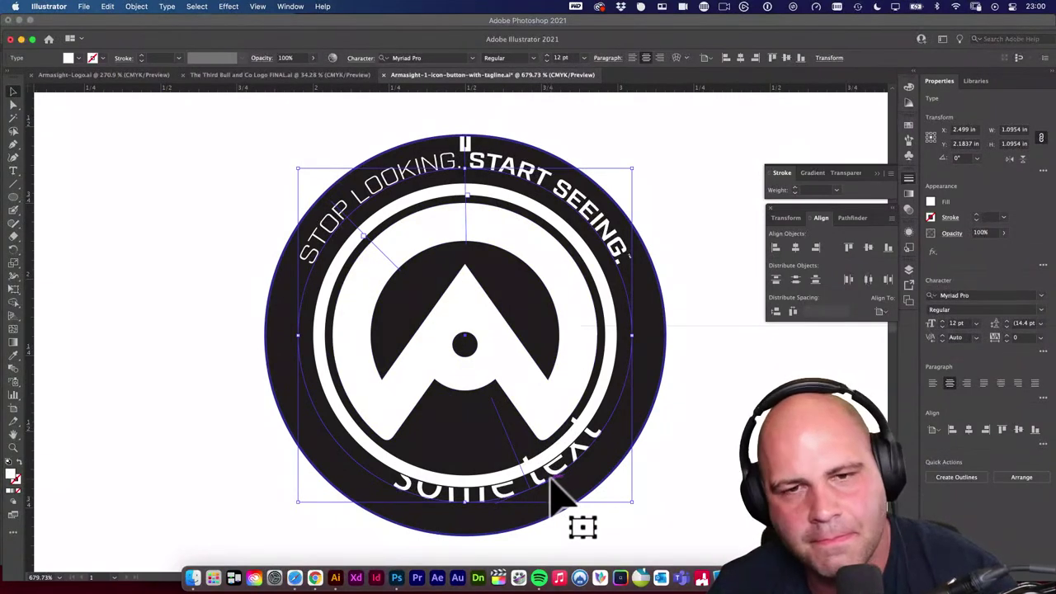
pyautogui.moveTo(525, 483); pyautogui.dragTo(437, 231)
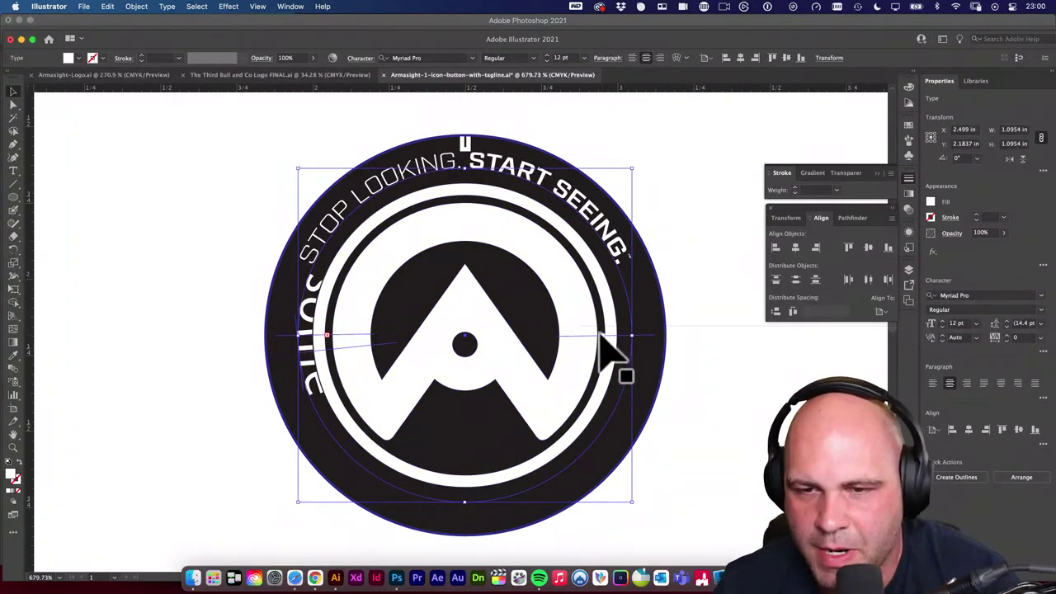
# Left-align the path text and slide it around the left side onto the bottom rim.
pyautogui.press('t')
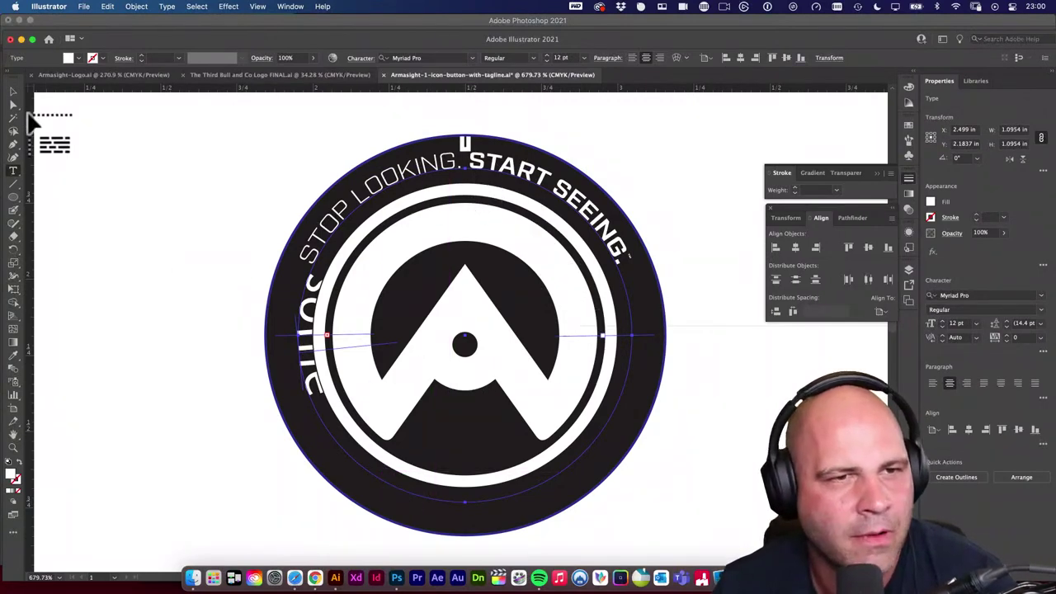
pyautogui.press('v')
pyautogui.click(190, 363)
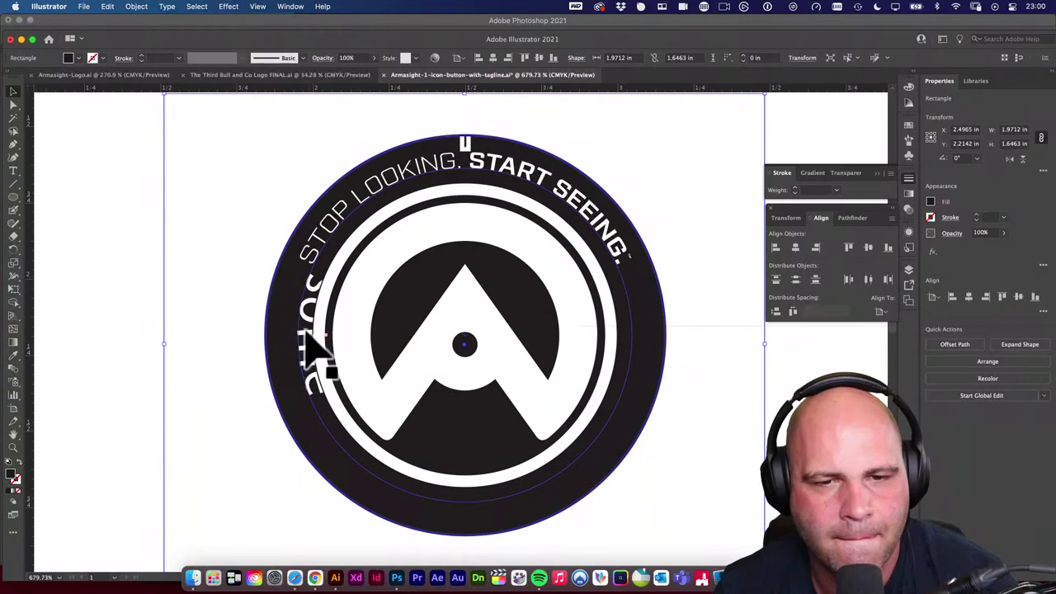
pyautogui.moveTo(304, 334); pyautogui.dragTo(305, 371)
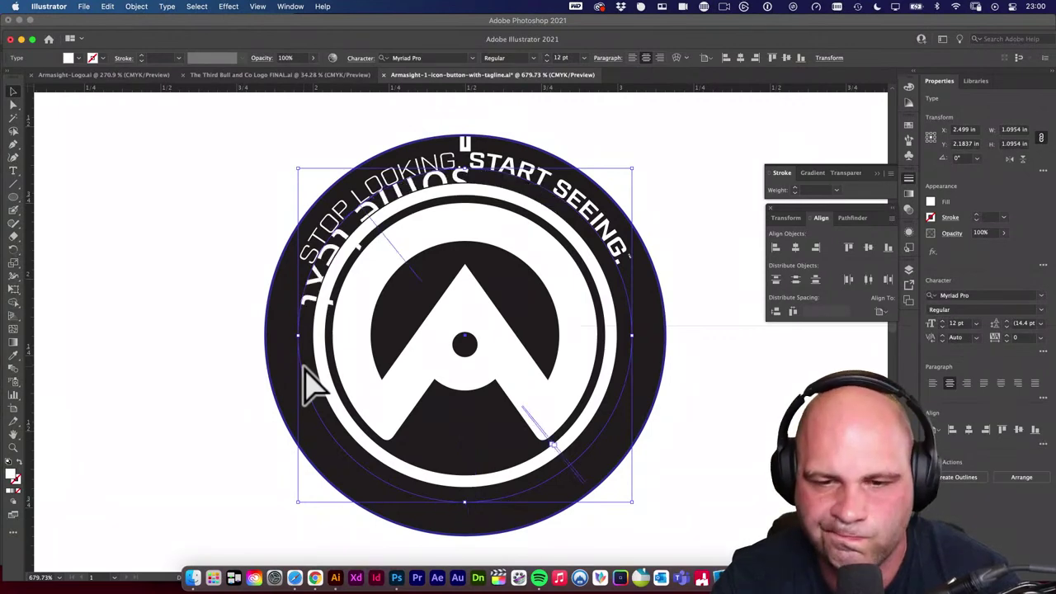
pyautogui.press('super+shift+l')
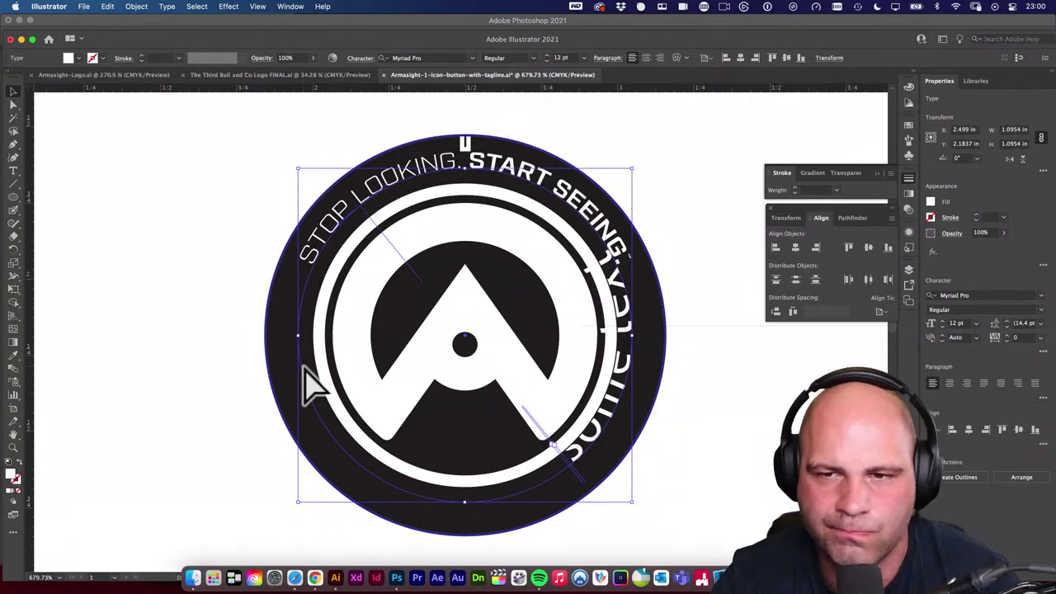
pyautogui.moveTo(305, 388); pyautogui.dragTo(472, 464)
# Centre-align 'some text' and rotate it 180° so it sits centred along the bottom rim.
pyautogui.click(646, 58)
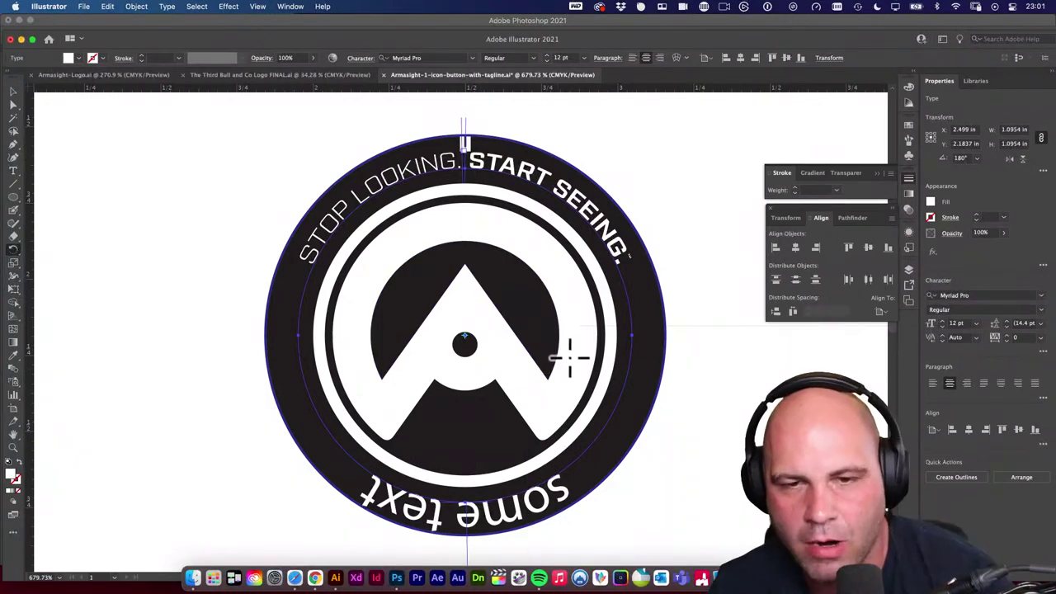
pyautogui.click(14, 250)
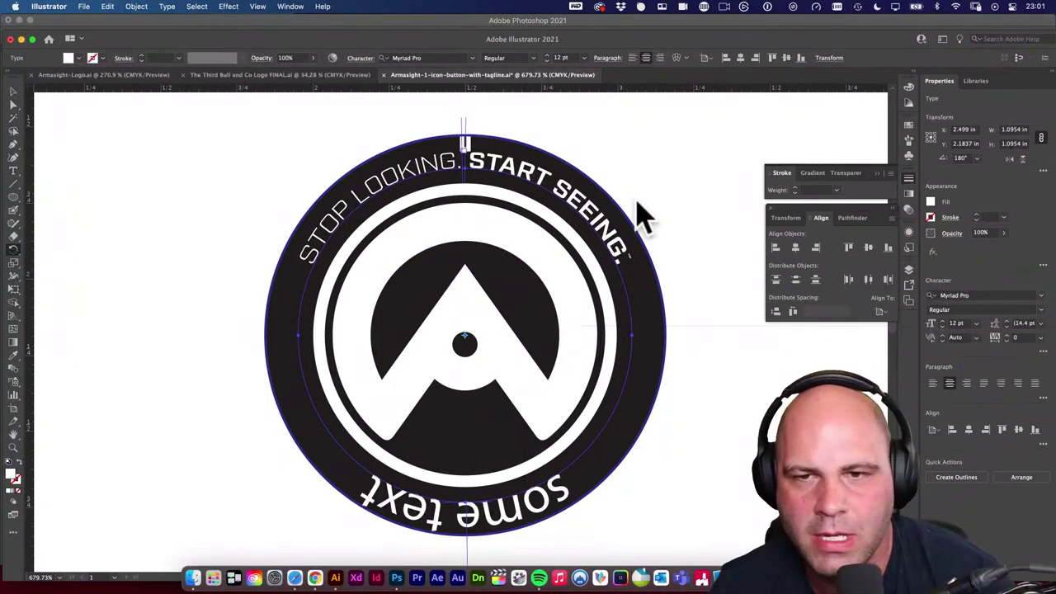
pyautogui.moveTo(620, 158); pyautogui.dragTo(590, 196)
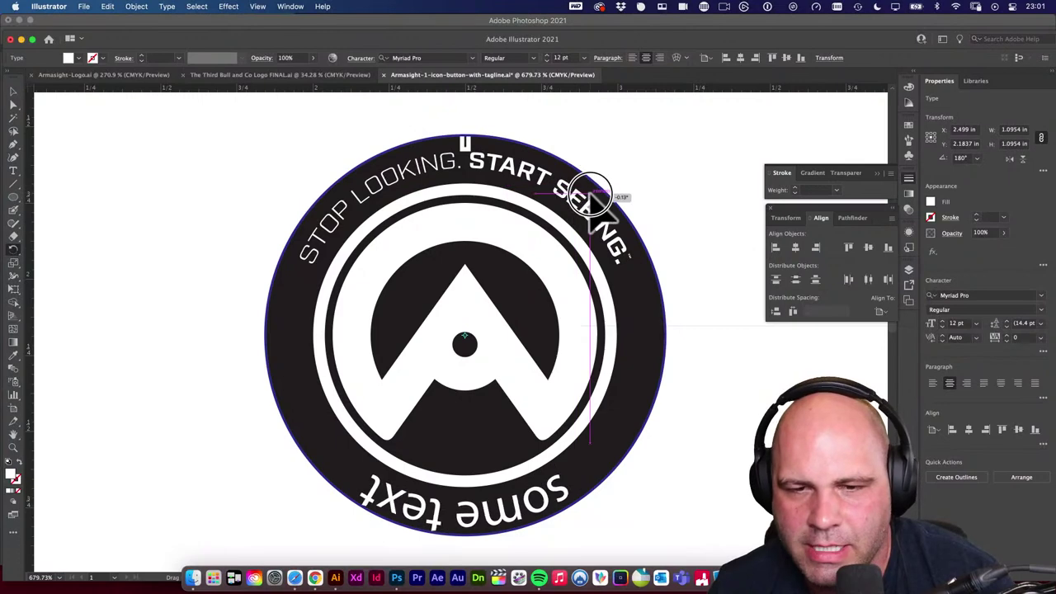
pyautogui.click(528, 161)
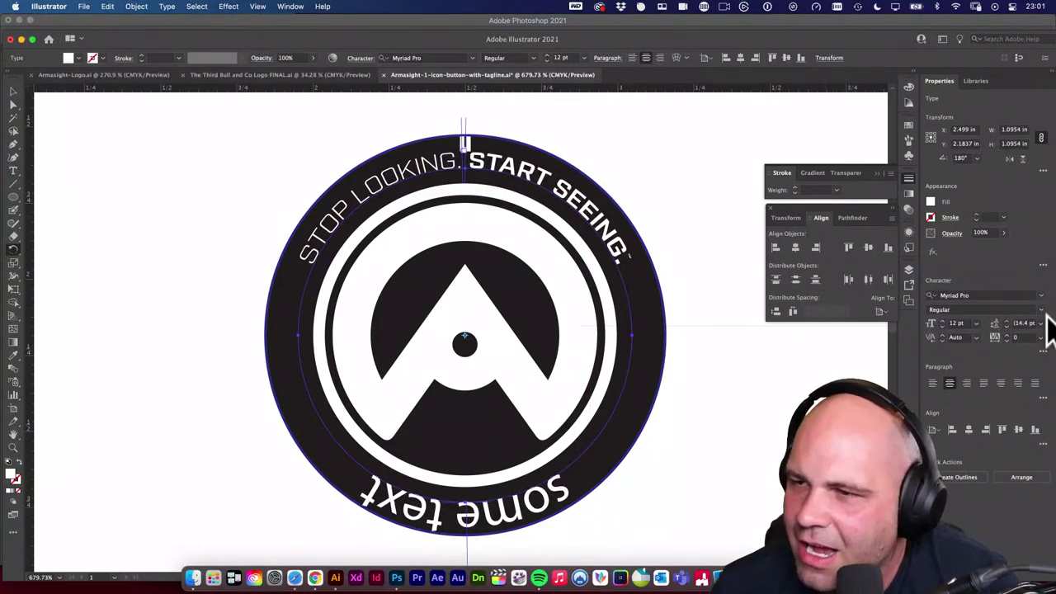
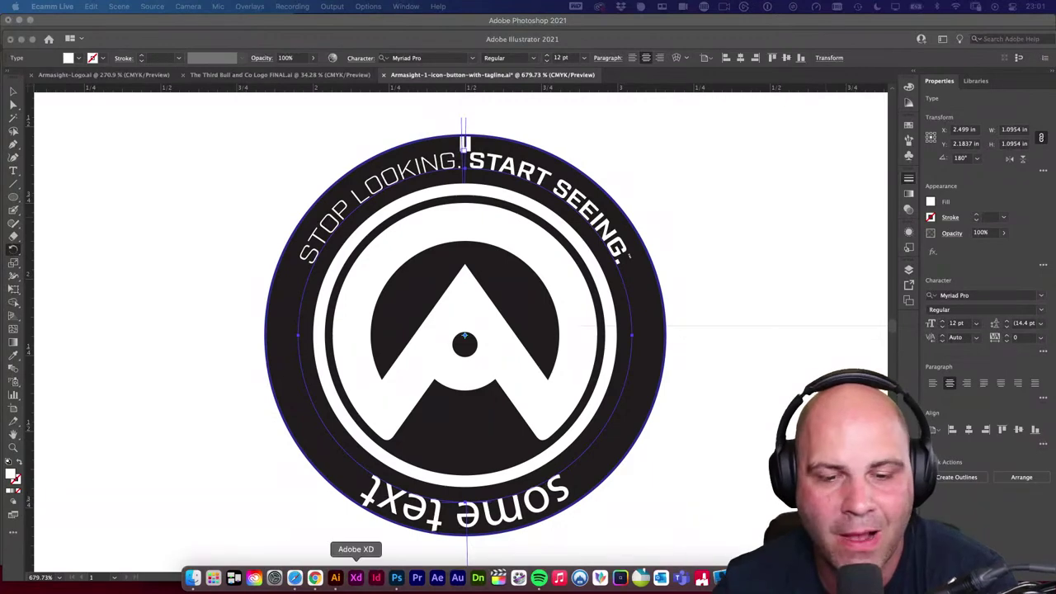
# Pick 50 custom coasters ($65) on Sticker Mule, then head to the custom stickers catalogue.
pyautogui.click(295, 578)
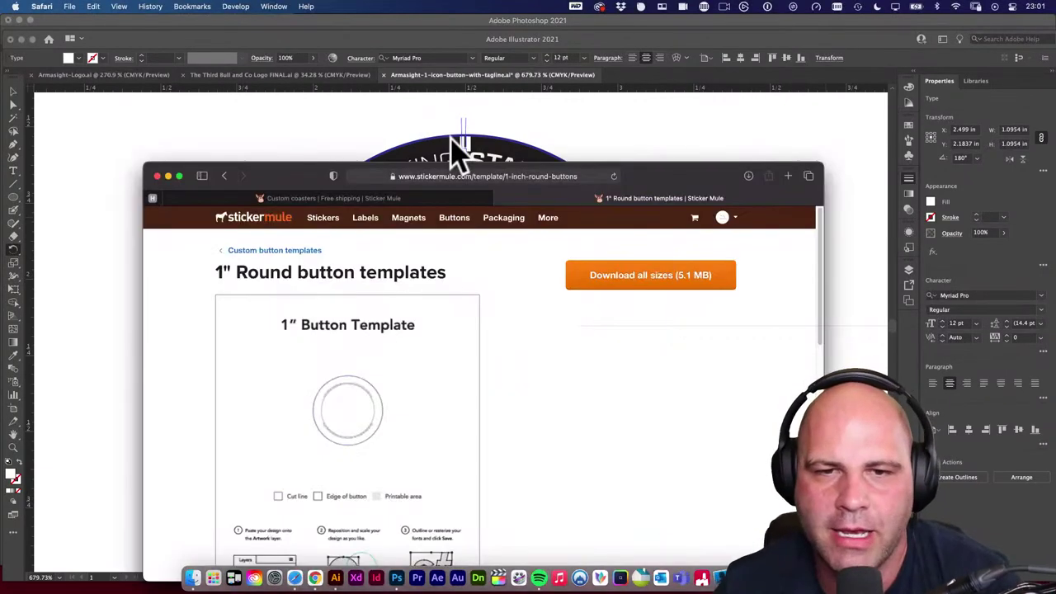
pyautogui.moveTo(279, 177); pyautogui.dragTo(283, 151)
pyautogui.click(299, 173)
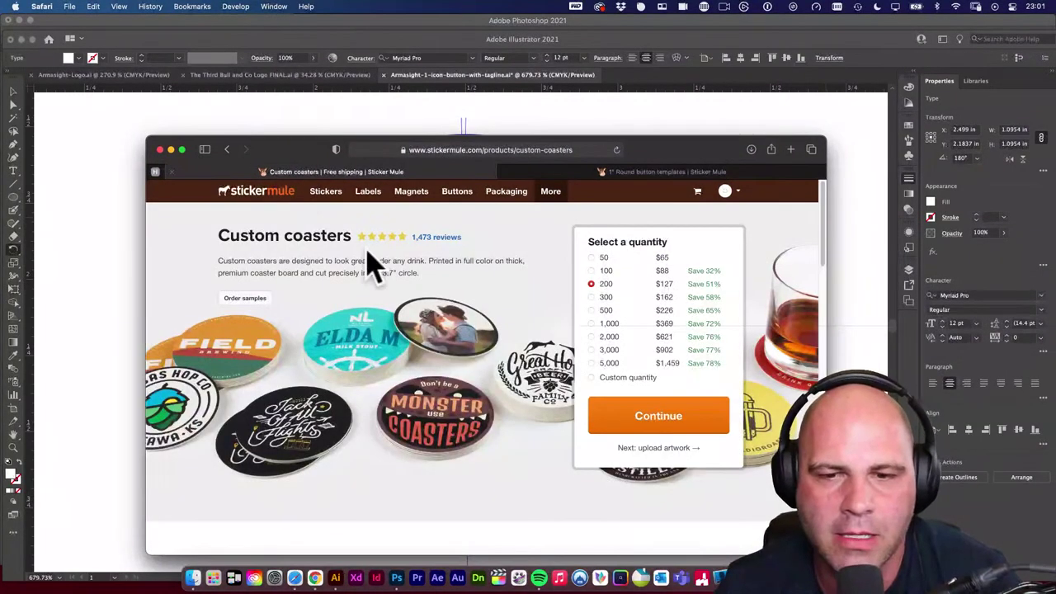
pyautogui.click(591, 258)
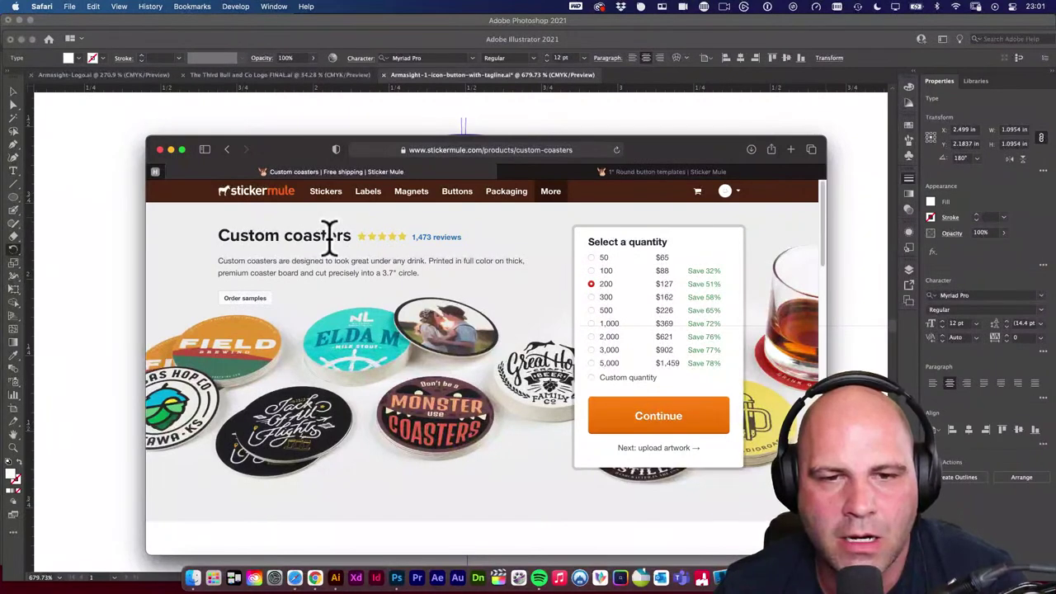
pyautogui.moveTo(351, 235); pyautogui.dragTo(206, 238)
pyautogui.click(437, 280)
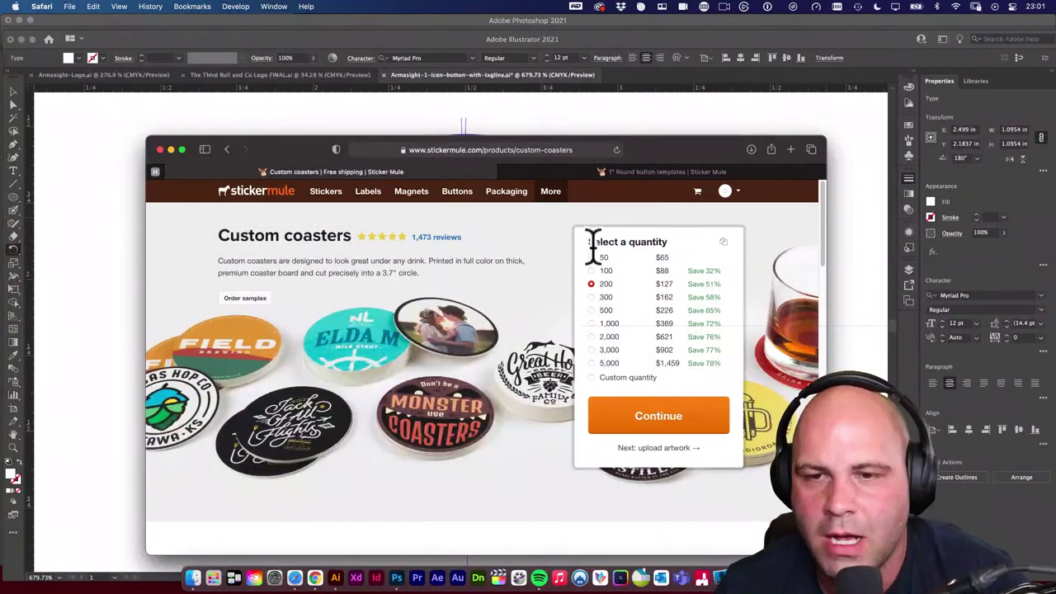
pyautogui.click(594, 258)
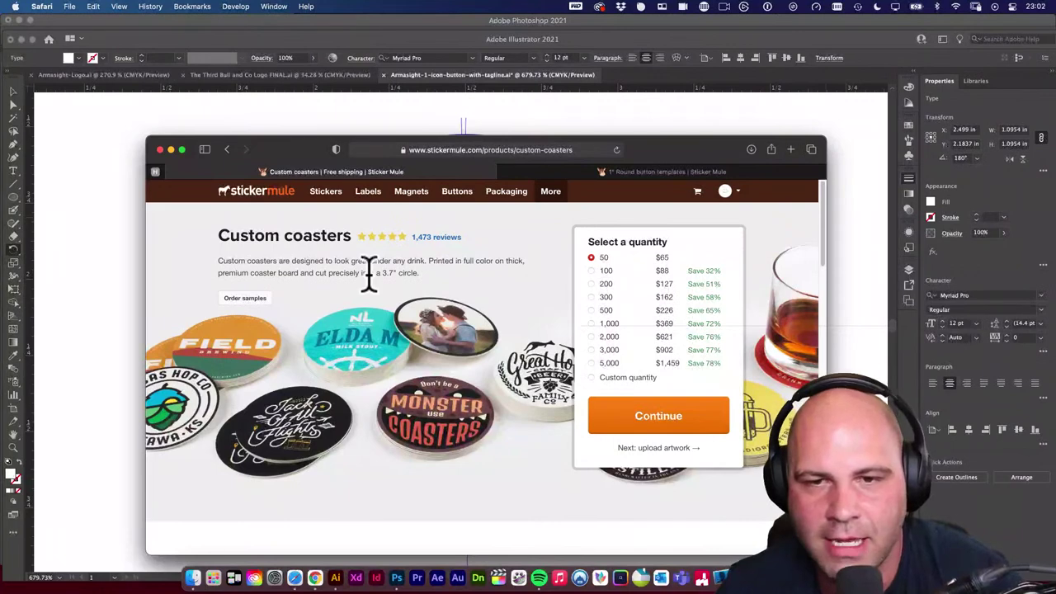
pyautogui.moveTo(299, 143); pyautogui.dragTo(288, 137)
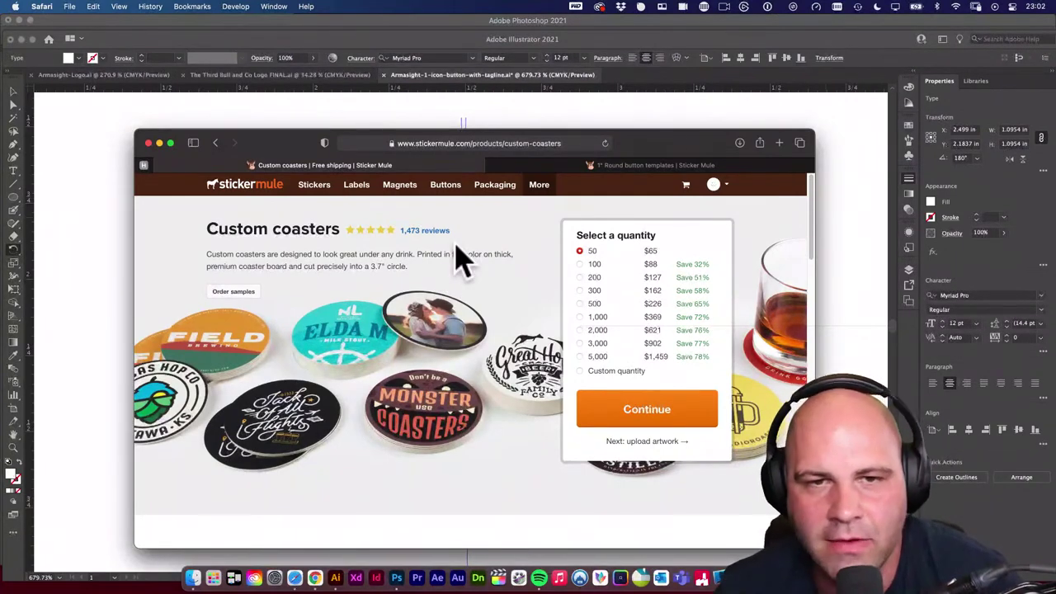
pyautogui.click(324, 190)
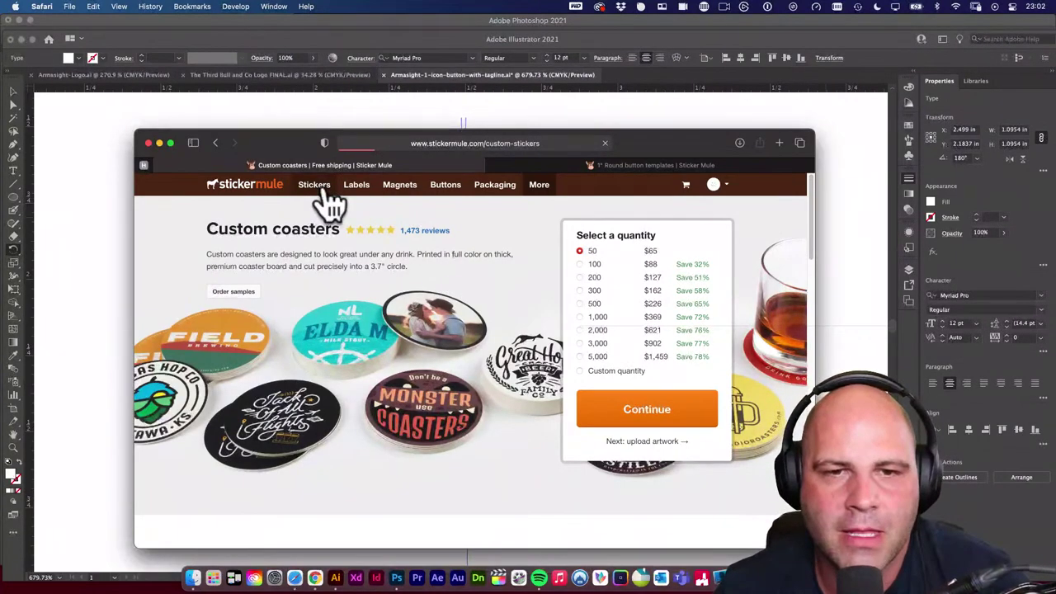
# View the Circle stickers product page, then return to the stickers catalogue.
pyautogui.scroll(-2, 338, 326)
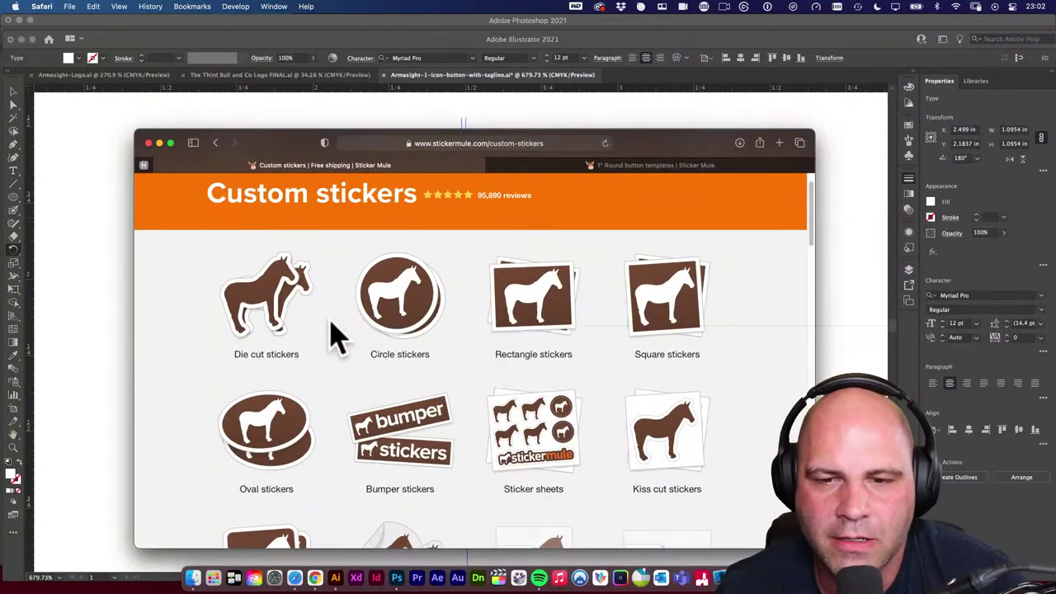
pyautogui.scroll(-3, 354, 325)
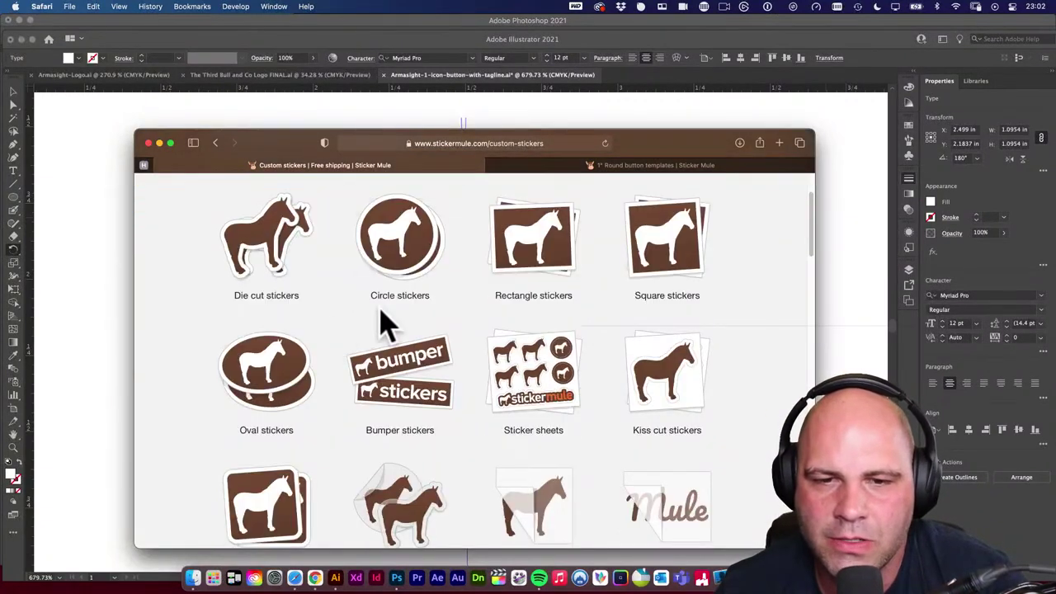
pyautogui.click(399, 268)
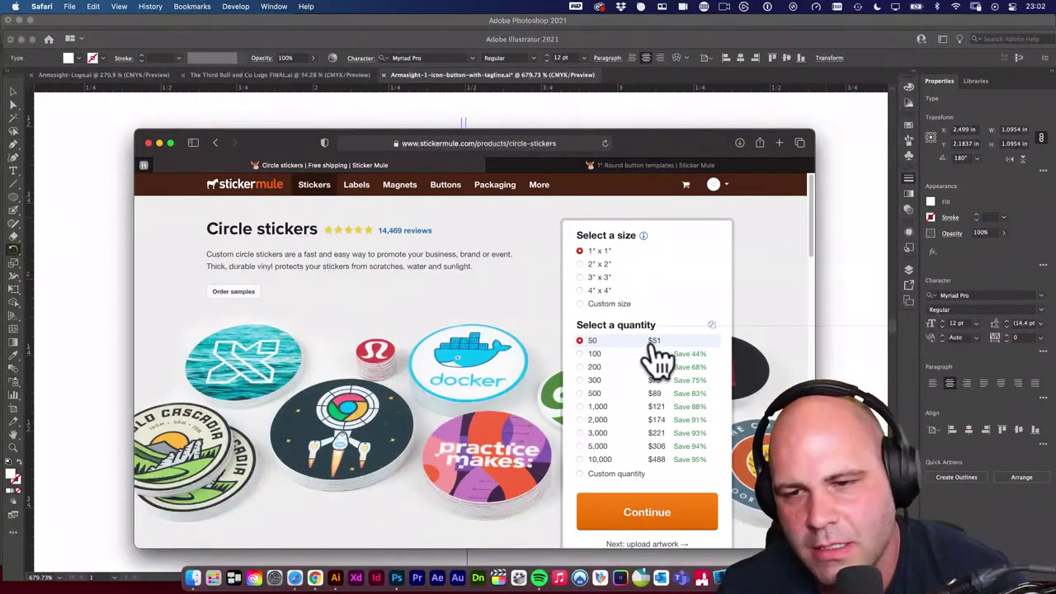
pyautogui.scroll(-1, 450, 268)
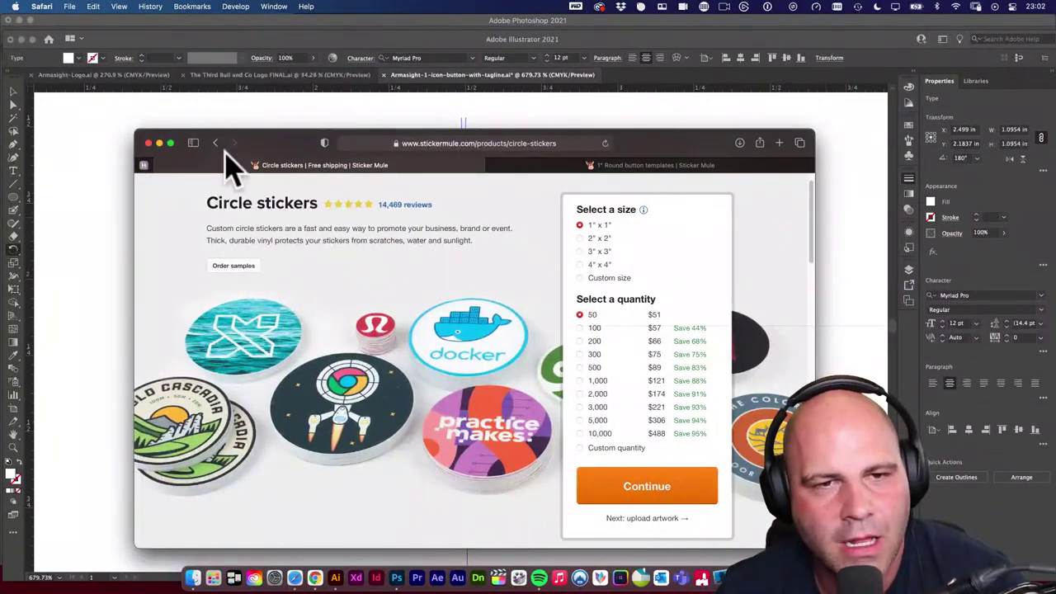
pyautogui.click(216, 145)
# Look over the Die cut stickers product page and return to the sticker grid.
pyautogui.click(264, 247)
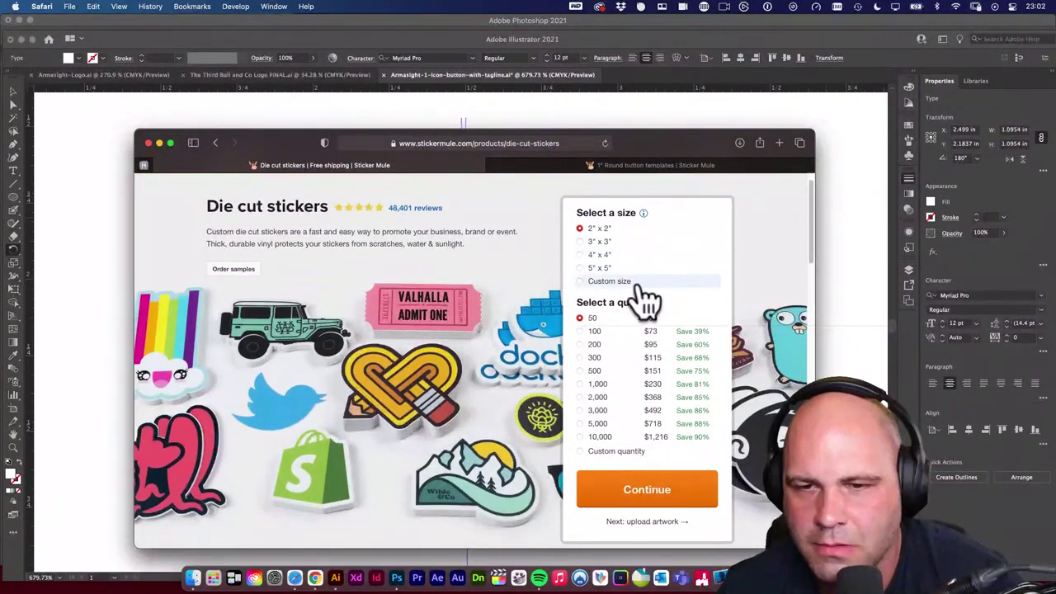
pyautogui.scroll(-3, 511, 301)
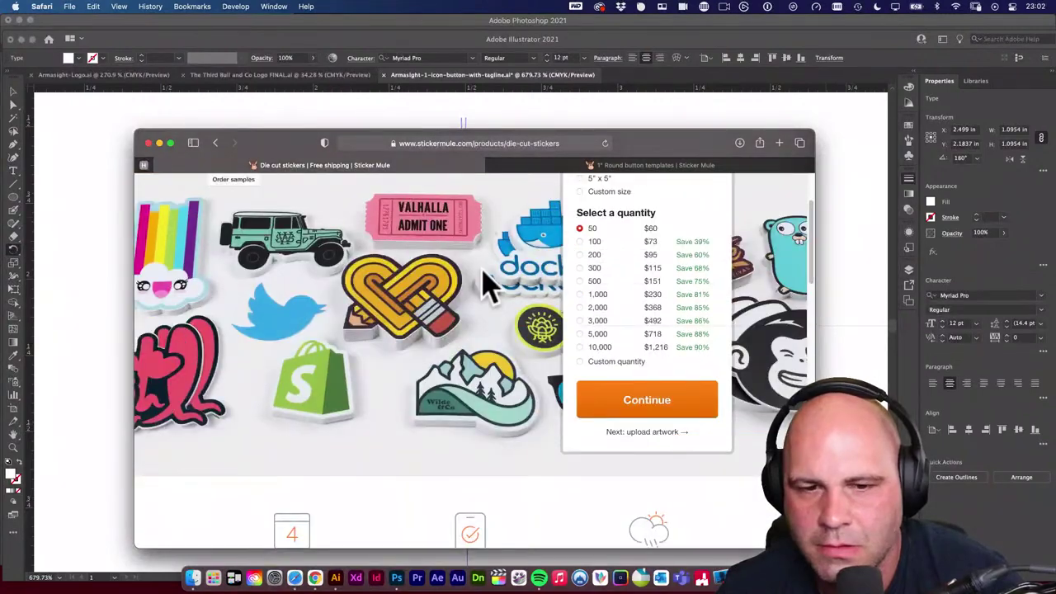
pyautogui.hscroll(-5, 489, 284)
pyautogui.scroll(-4, 585, 389)
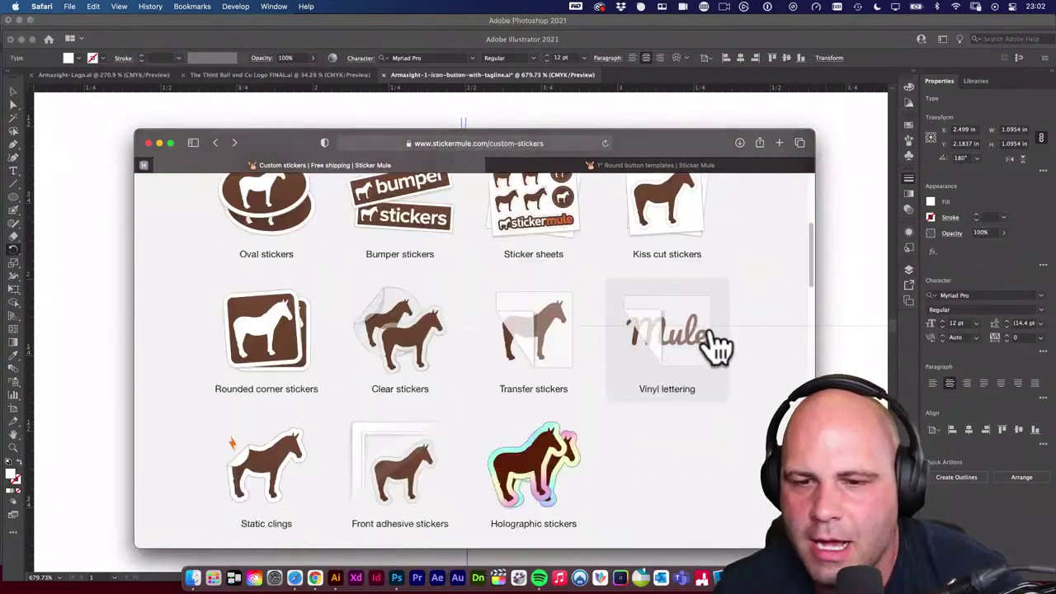
pyautogui.scroll(-4, 710, 351)
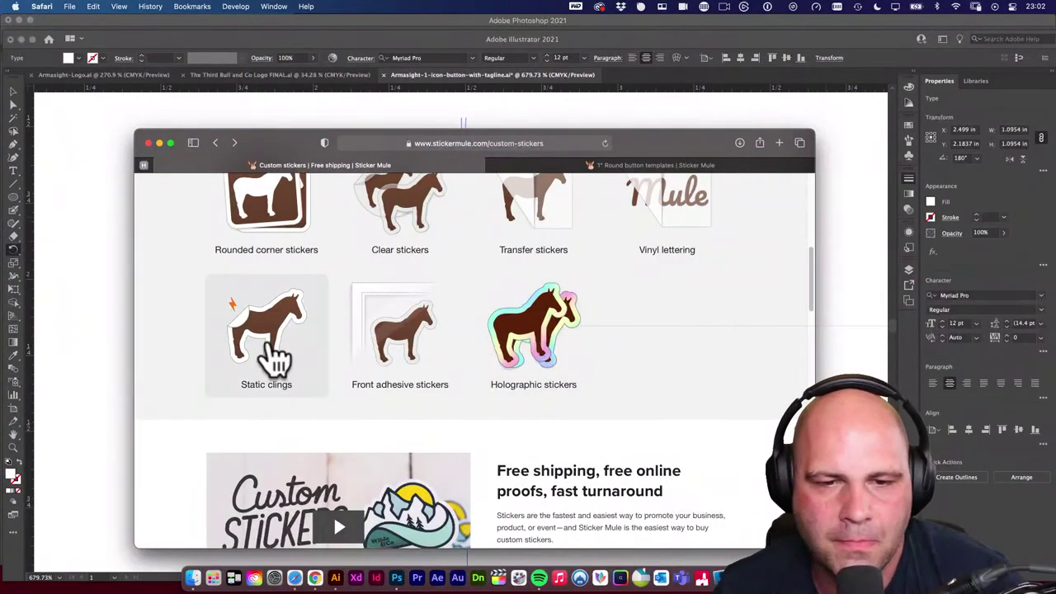
pyautogui.scroll(8, 353, 358)
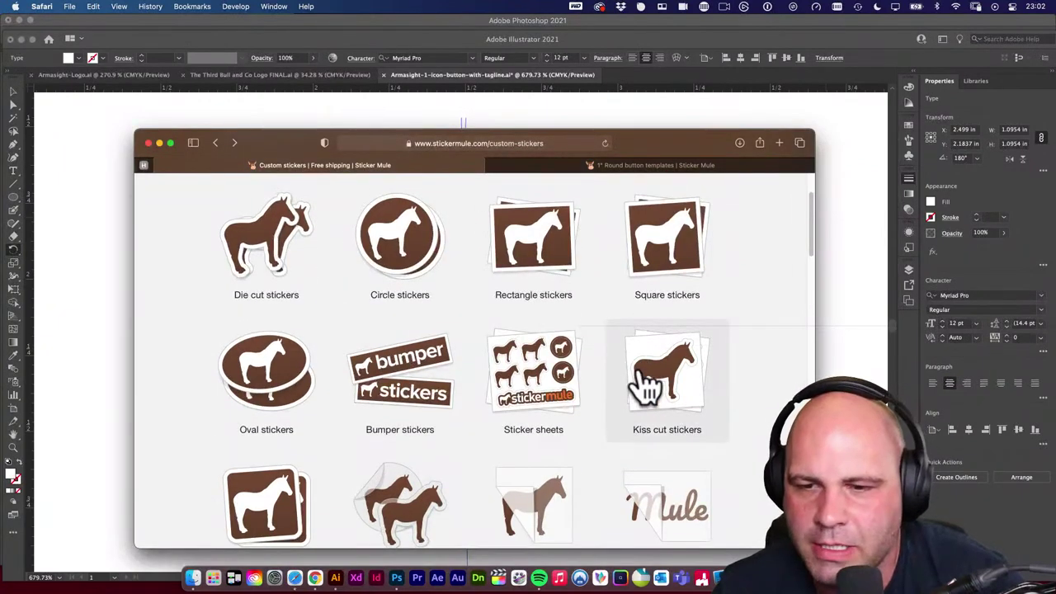
pyautogui.scroll(3, 495, 264)
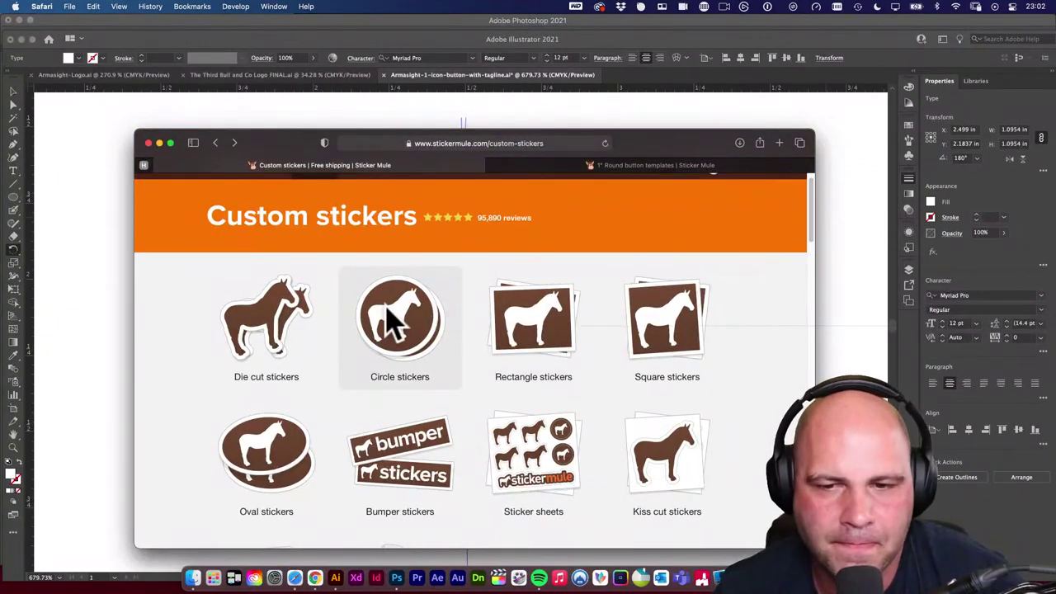
# Open Circle stickers and select 5,000 stickers at 1" x 1" for $306.
pyautogui.click(408, 324)
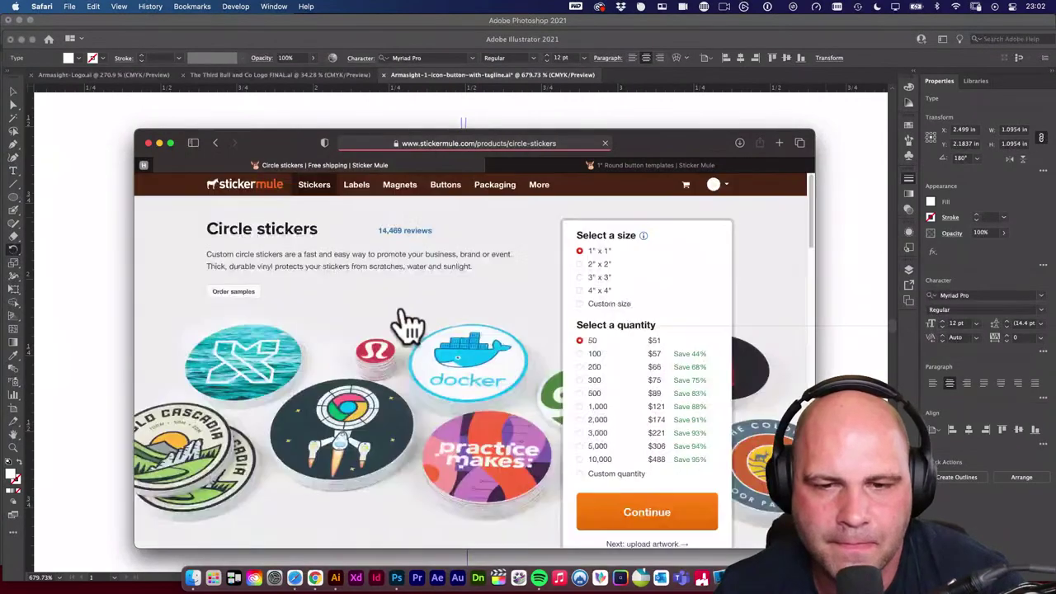
pyautogui.scroll(-2, 691, 302)
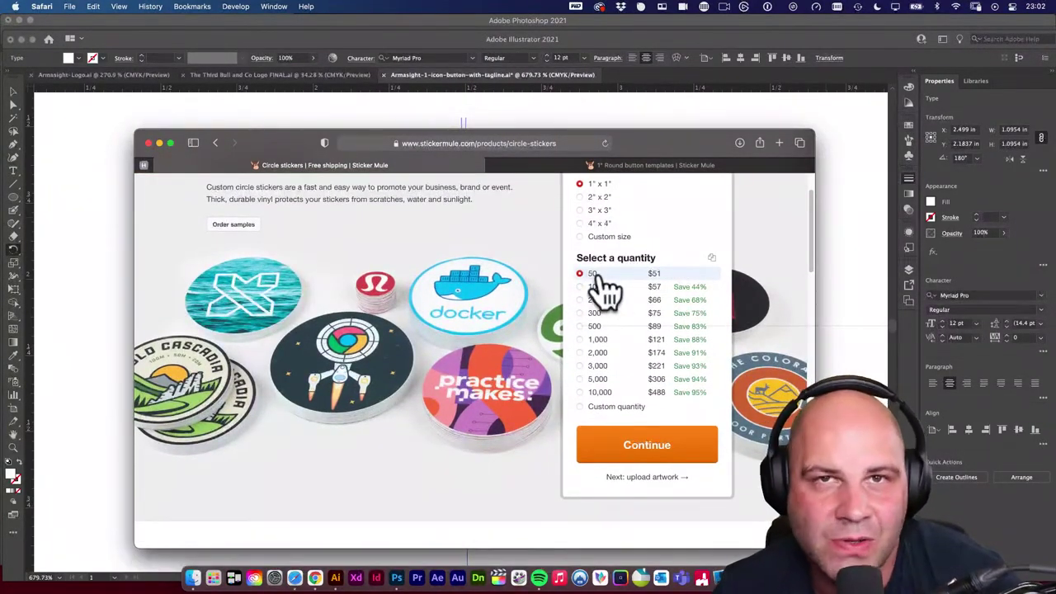
pyautogui.scroll(-1, 614, 347)
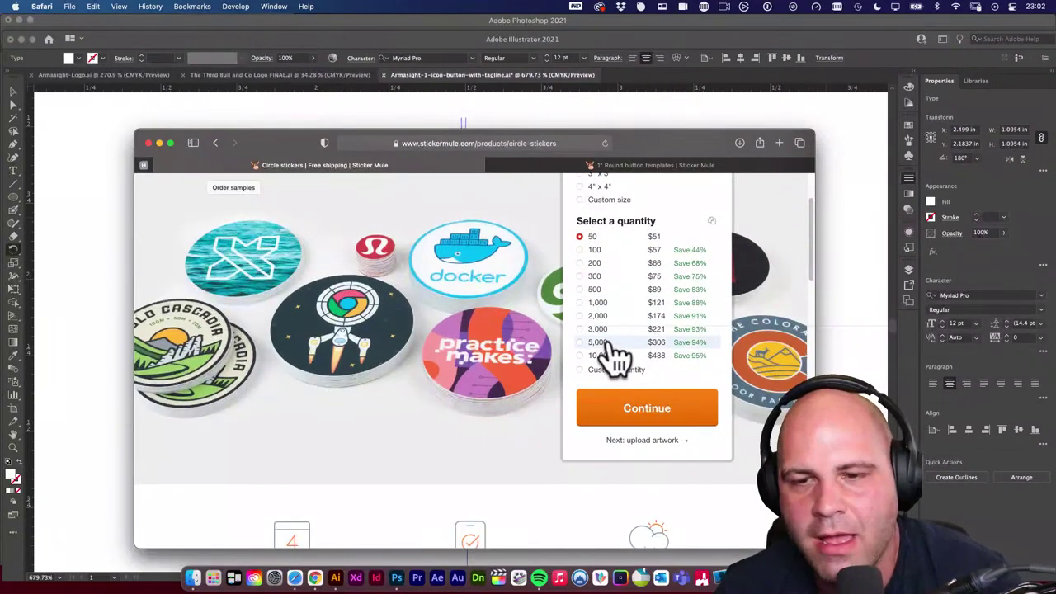
pyautogui.click(601, 342)
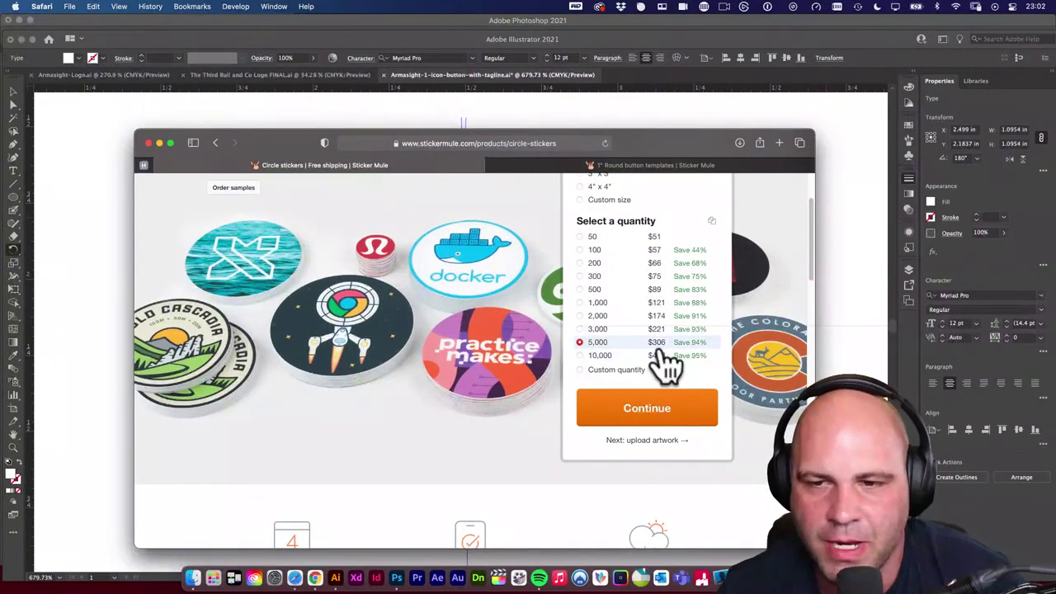
pyautogui.scroll(2, 652, 346)
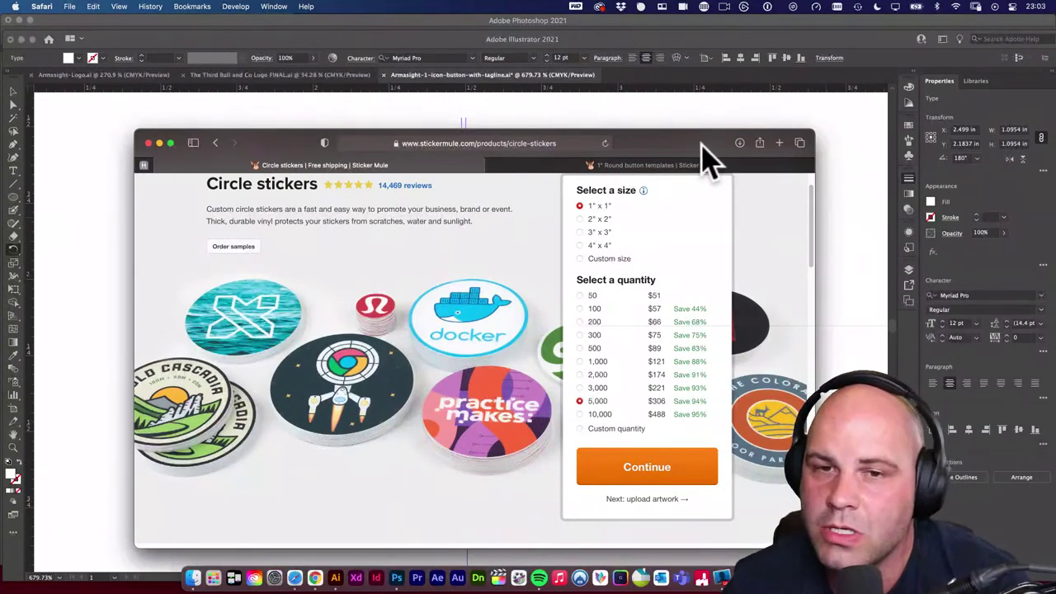
pyautogui.moveTo(707, 154)
pyautogui.mouseDown()
pyautogui.moveTo(682, 245)
pyautogui.moveTo(802, 288)
pyautogui.moveTo(702, 292)
pyautogui.moveTo(697, 246)
pyautogui.moveTo(733, 146)
pyautogui.moveTo(660, 151)
pyautogui.moveTo(660, 136)
pyautogui.moveTo(781, 192)
pyautogui.moveTo(771, 212)
pyautogui.moveTo(737, 161)
pyautogui.moveTo(691, 156)
pyautogui.moveTo(697, 144)
pyautogui.mouseUp()
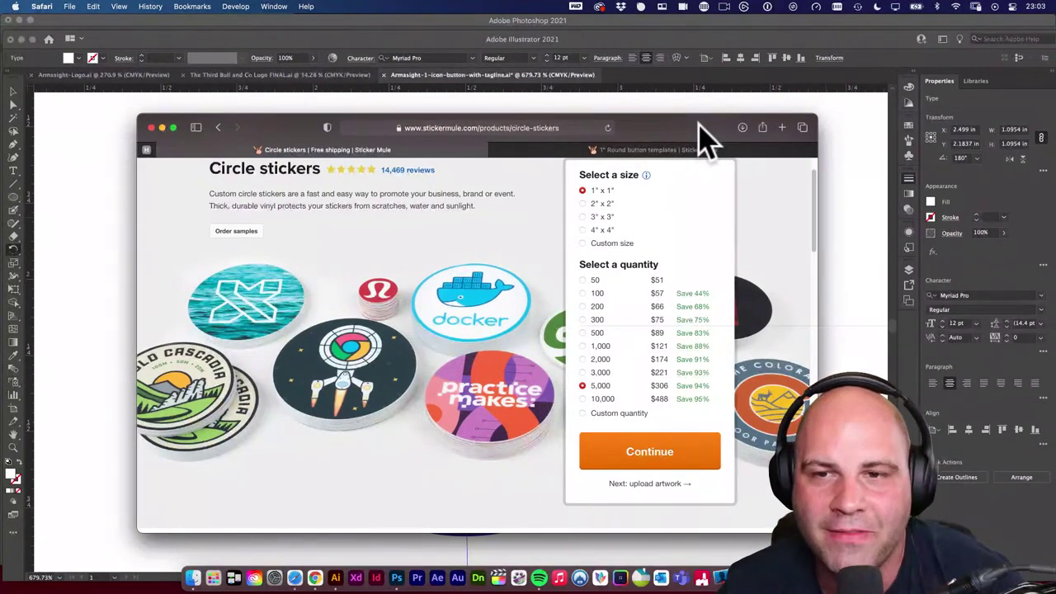
pyautogui.moveTo(698, 123); pyautogui.dragTo(697, 132)
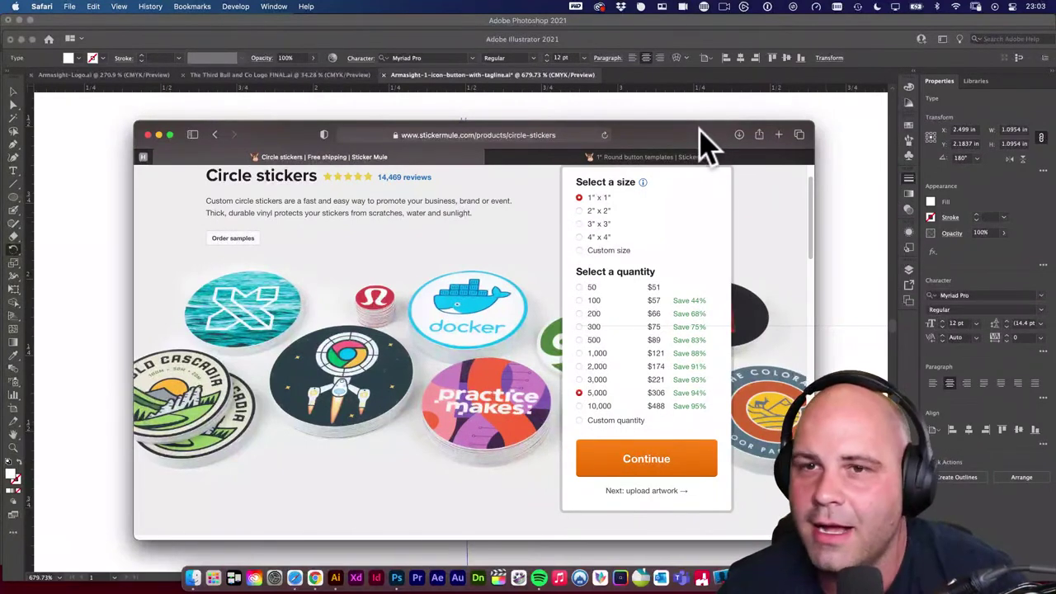
pyautogui.moveTo(698, 132); pyautogui.dragTo(695, 135)
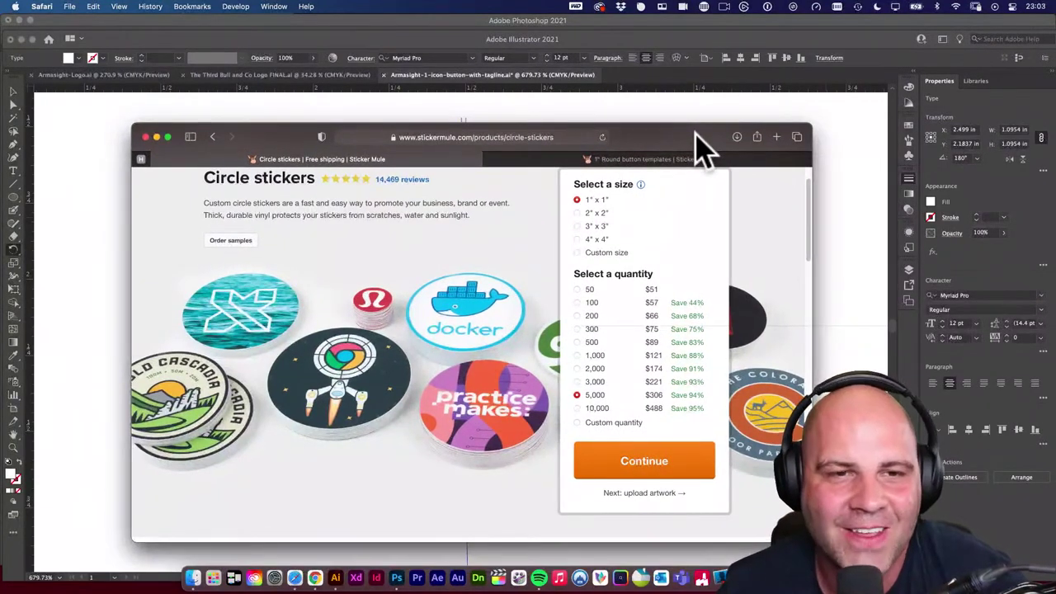
# Load the Envato Elements site in a new browser tab.
pyautogui.press('super+t')
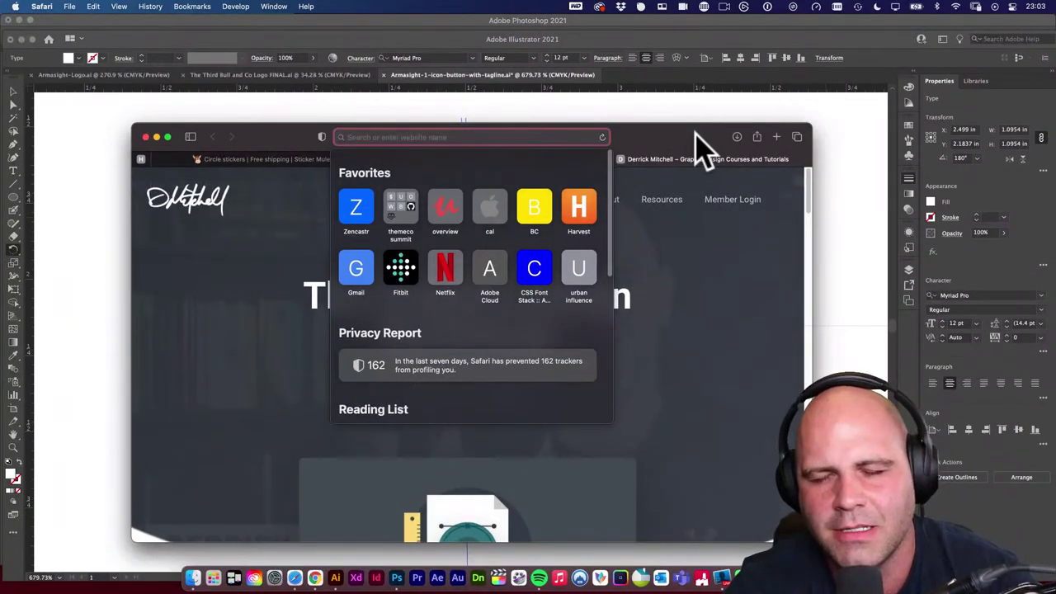
pyautogui.write('elements.envato.com')
pyautogui.press('Return')
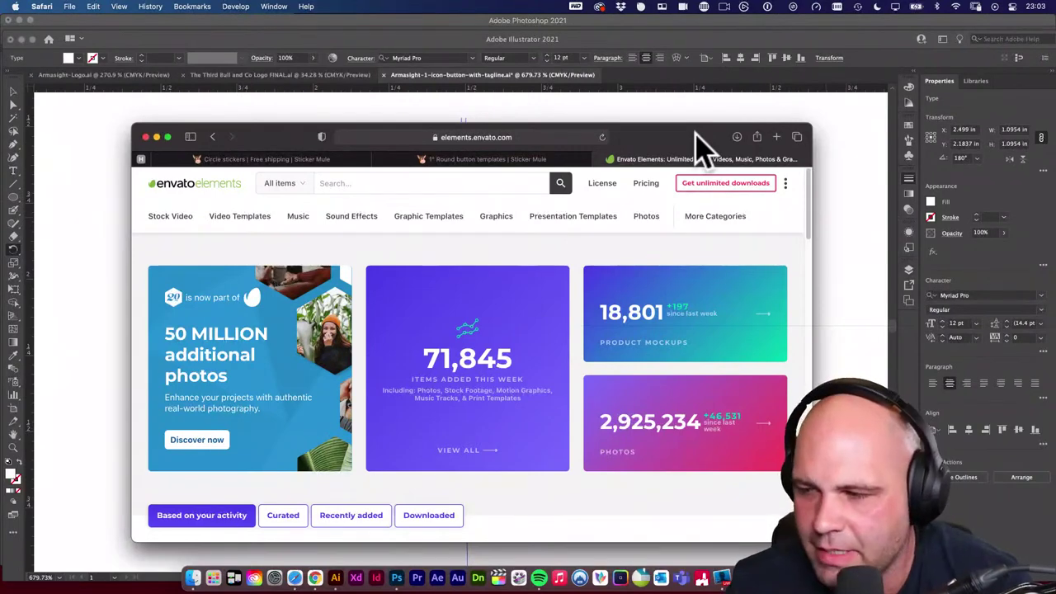
pyautogui.moveTo(685, 140)
pyautogui.mouseDown()
pyautogui.moveTo(687, 116)
pyautogui.moveTo(679, 135)
pyautogui.moveTo(669, 127)
pyautogui.mouseUp()
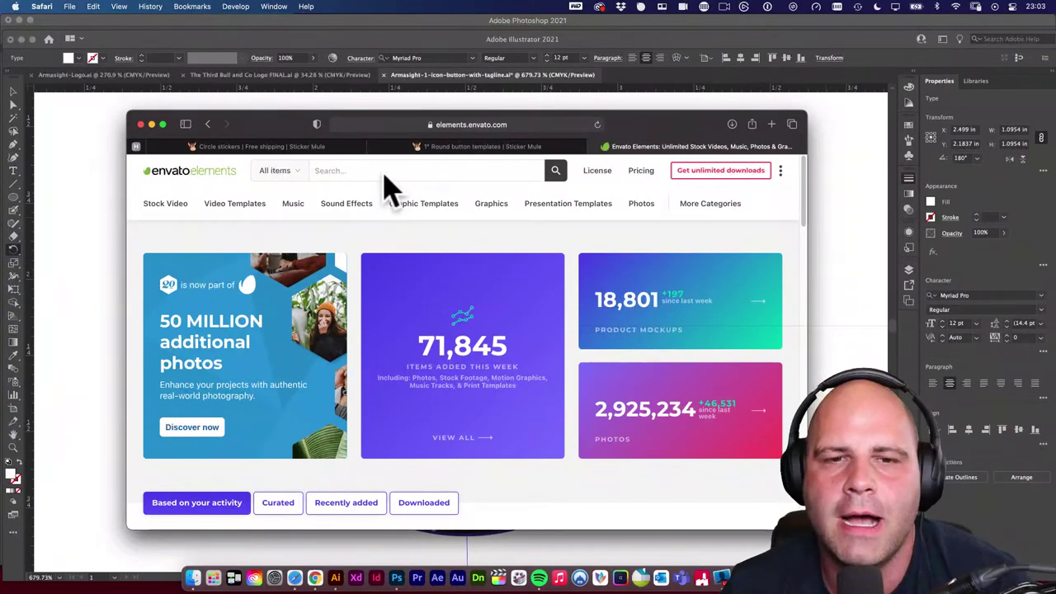
# Search Envato Elements for icons and scroll through the results.
pyautogui.click(278, 170)
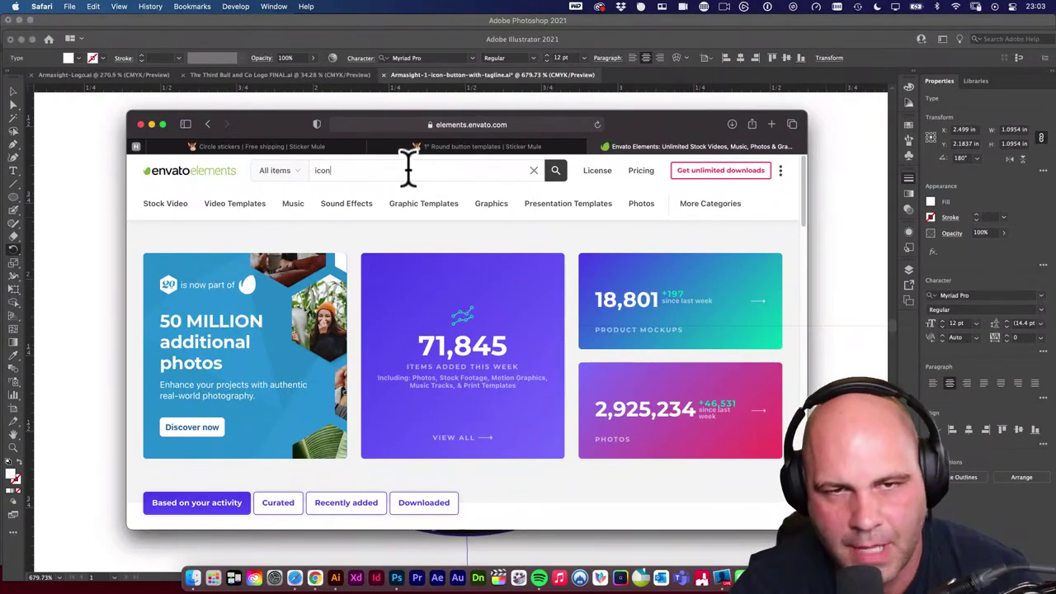
pyautogui.write('s')
pyautogui.press('Return')
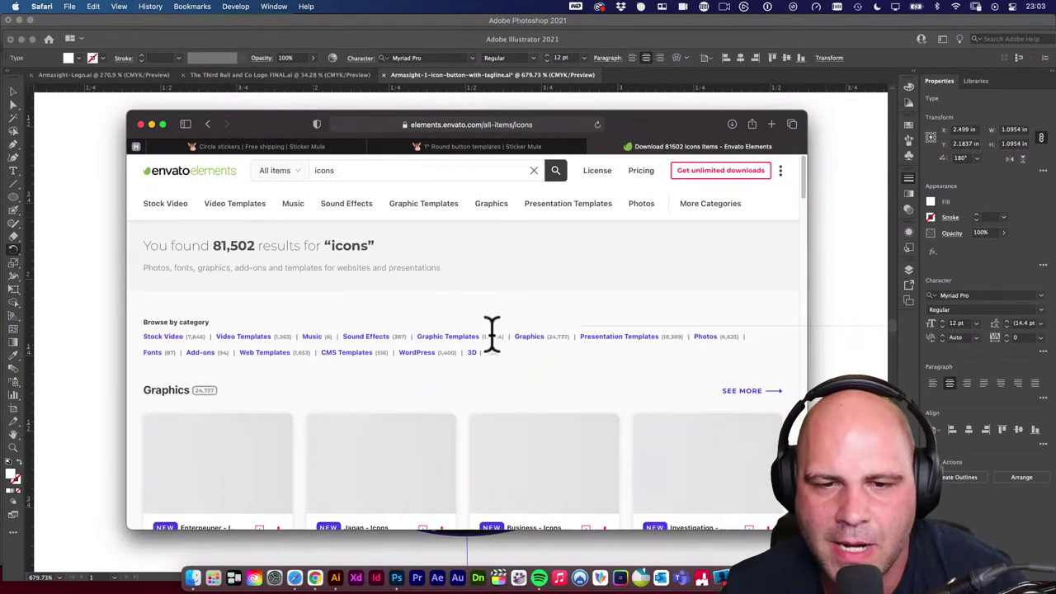
pyautogui.scroll(-3, 487, 341)
pyautogui.scroll(-3, 261, 342)
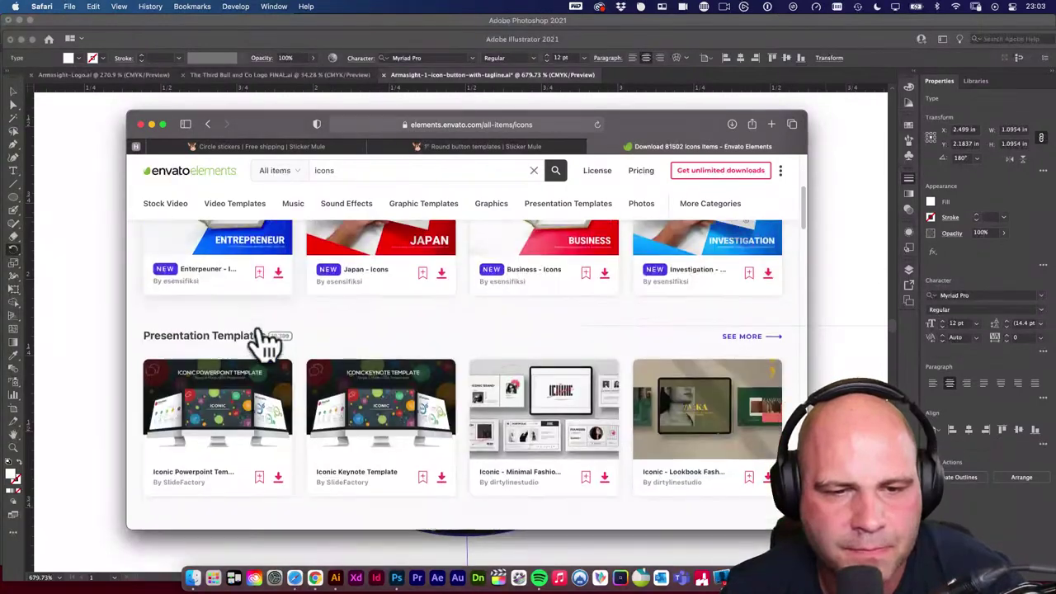
pyautogui.scroll(5, 674, 278)
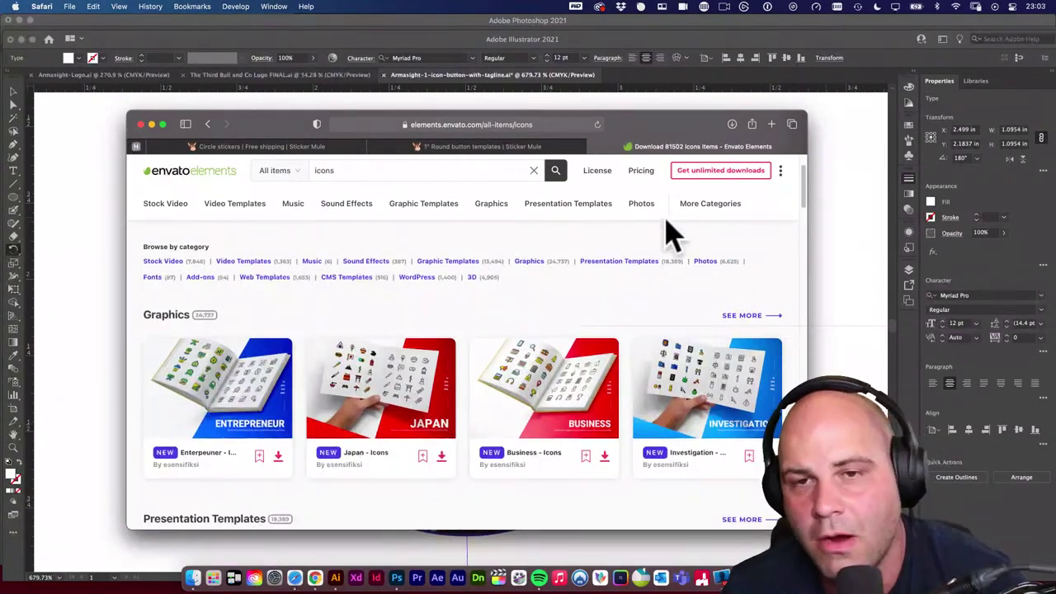
pyautogui.moveTo(660, 129); pyautogui.dragTo(651, 137)
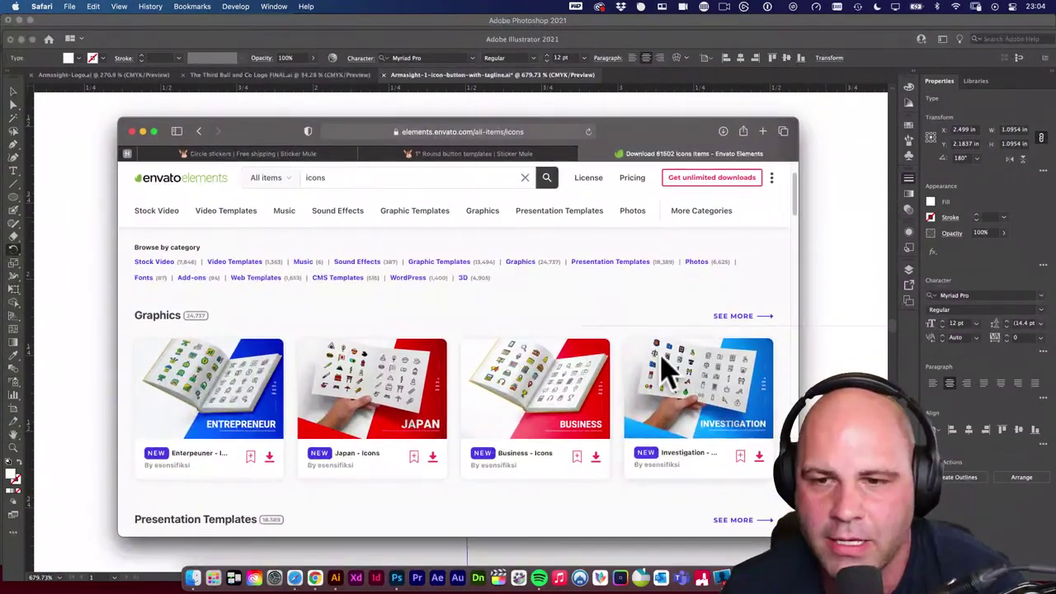
pyautogui.scroll(1, 669, 377)
# Browse the full Graphics › Icons listing of 18,622 icons, then start a new tab.
pyautogui.click(731, 346)
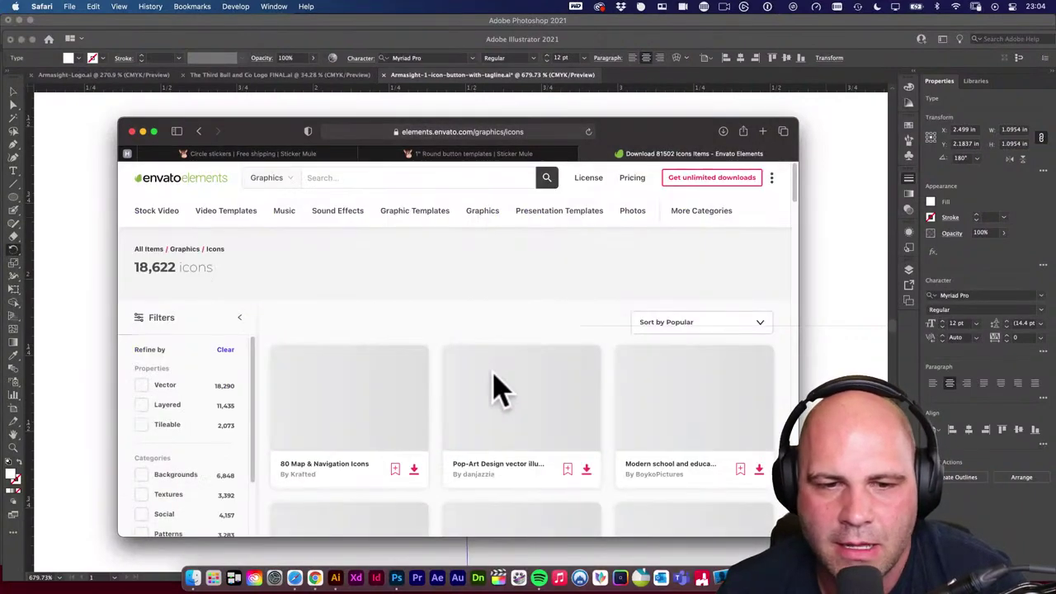
pyautogui.scroll(-6, 503, 392)
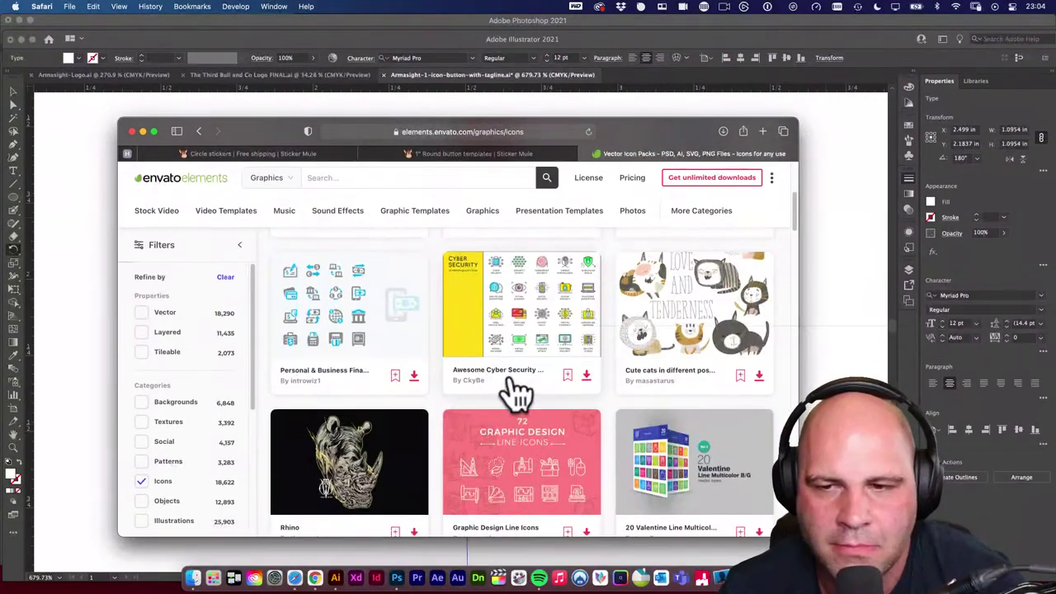
pyautogui.scroll(-2, 514, 401)
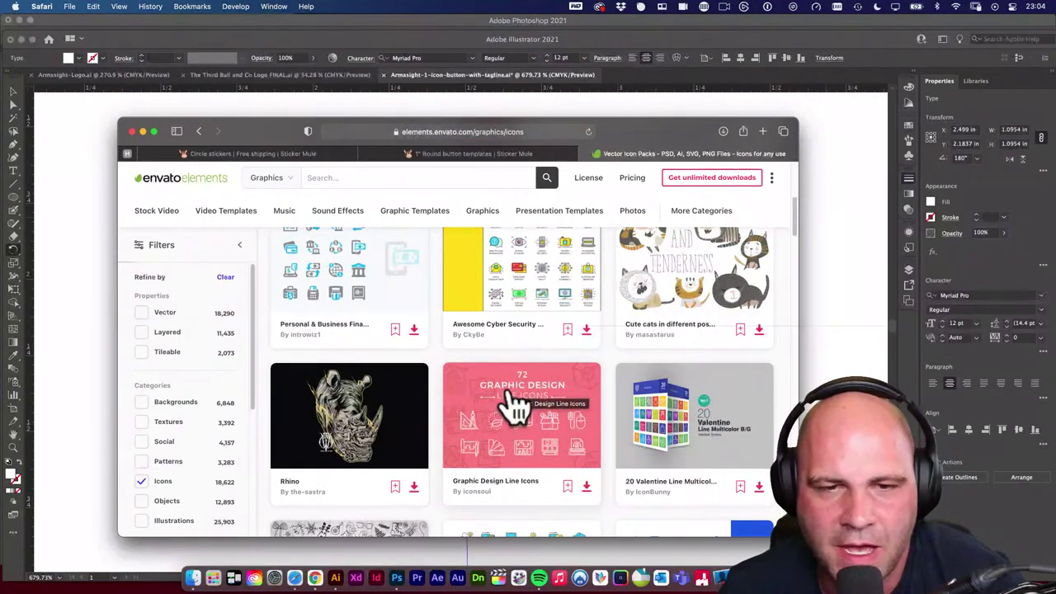
pyautogui.scroll(-4, 558, 421)
pyautogui.scroll(-4, 566, 418)
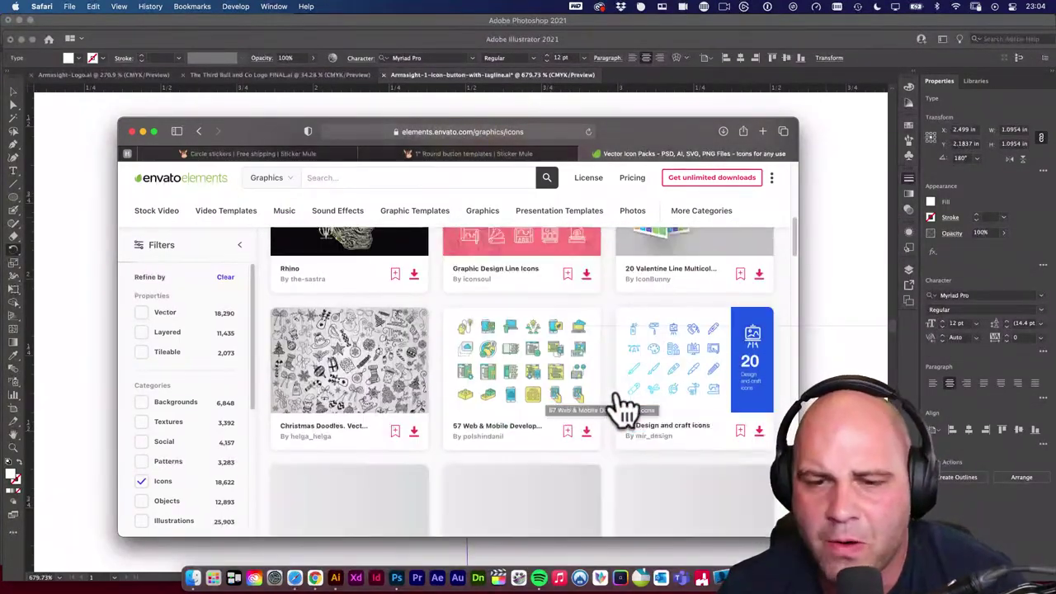
pyautogui.scroll(-3, 593, 353)
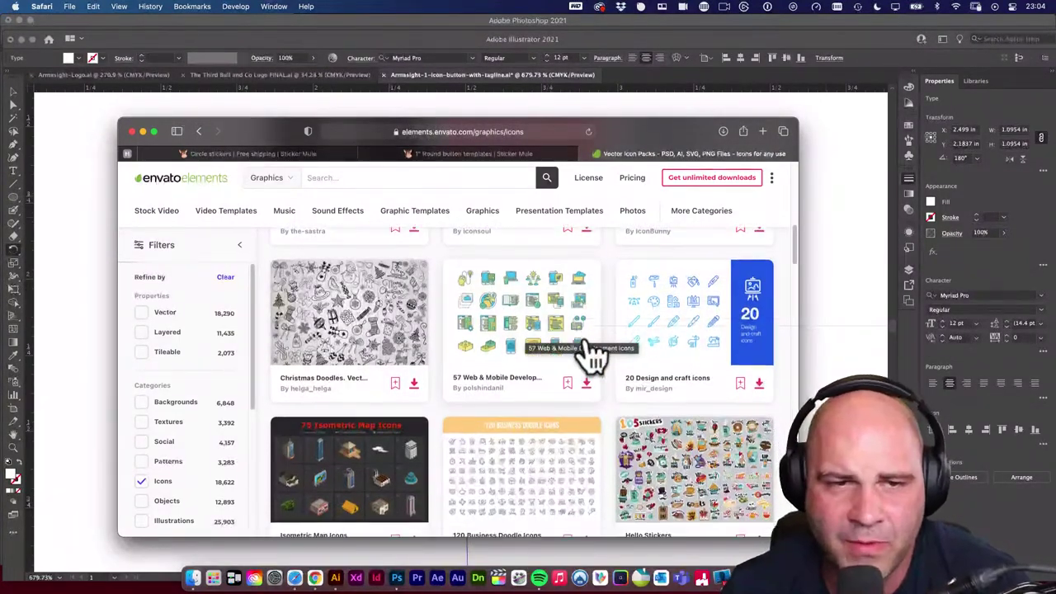
pyautogui.press('super+t')
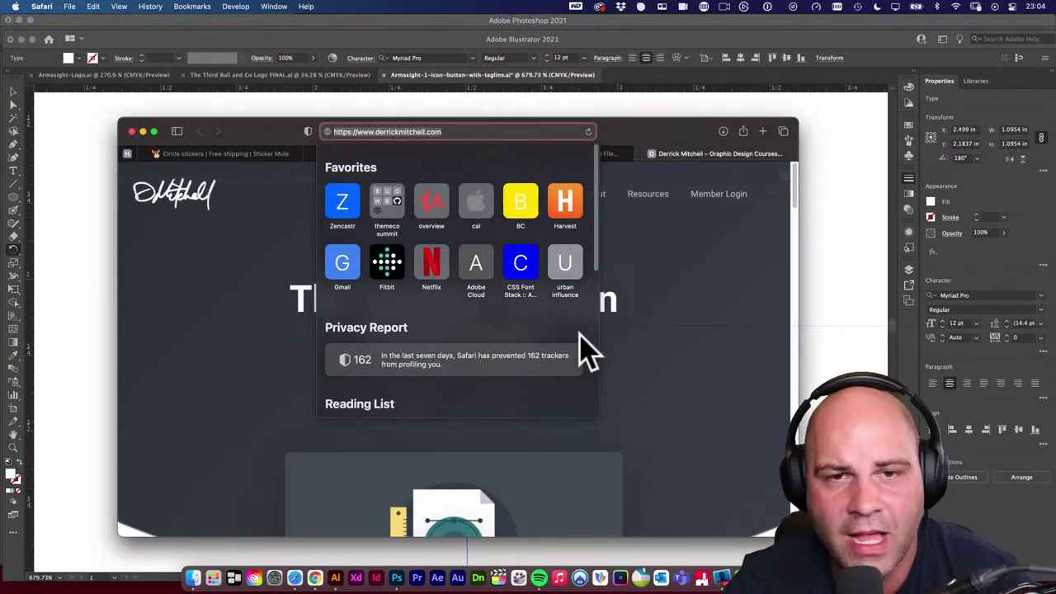
# Go to stock.adobe.com and search for 'icons'.
pyautogui.write('stock.adobe')
pyautogui.press('Return')
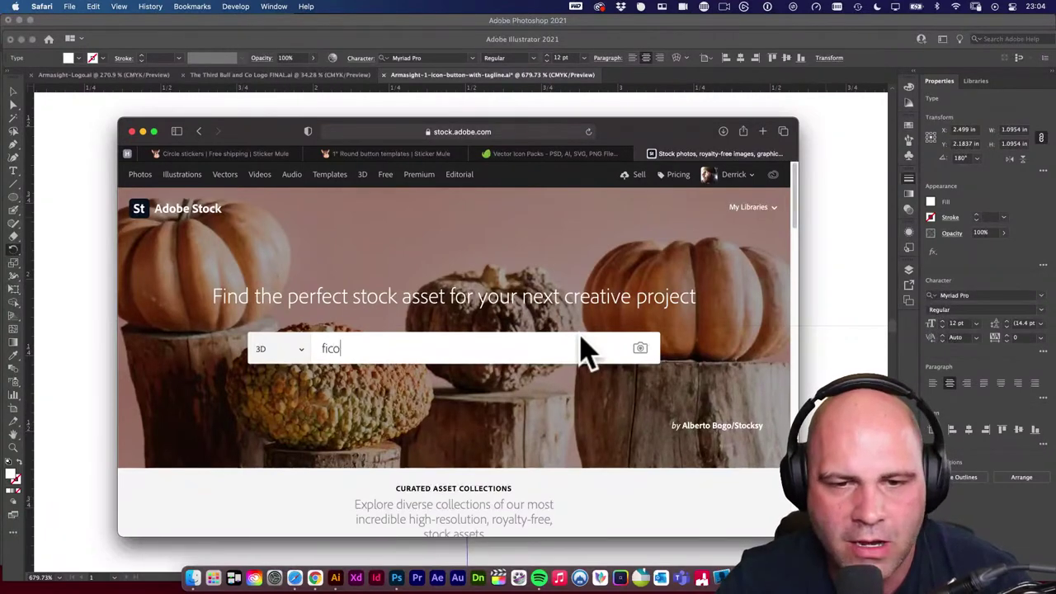
pyautogui.press('BackSpace')
pyautogui.press('BackSpace')
pyautogui.press('BackSpace')
pyautogui.press('BackSpace')
pyautogui.write('icons')
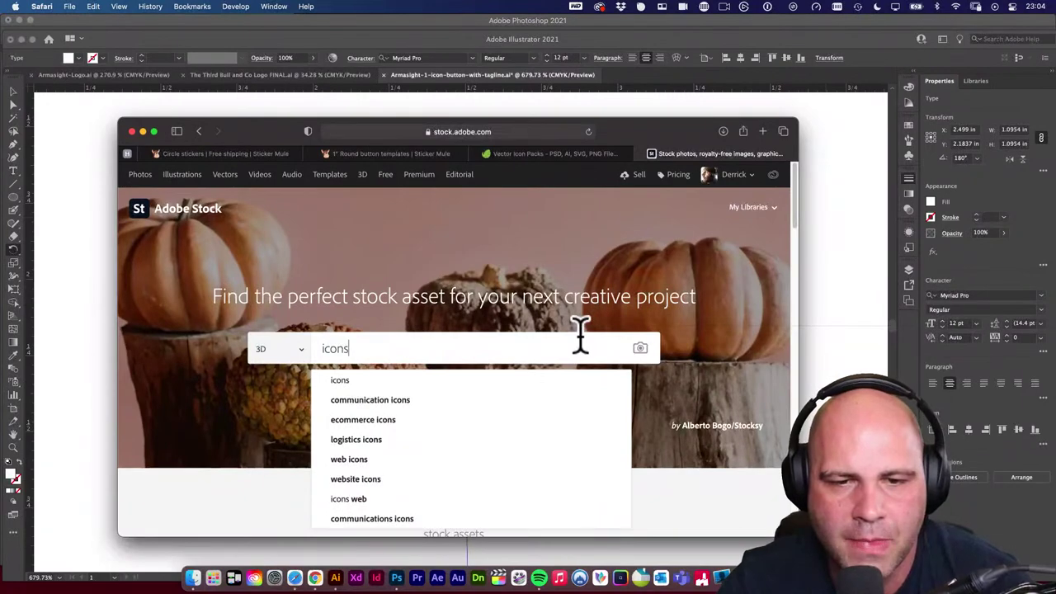
pyautogui.press('Return')
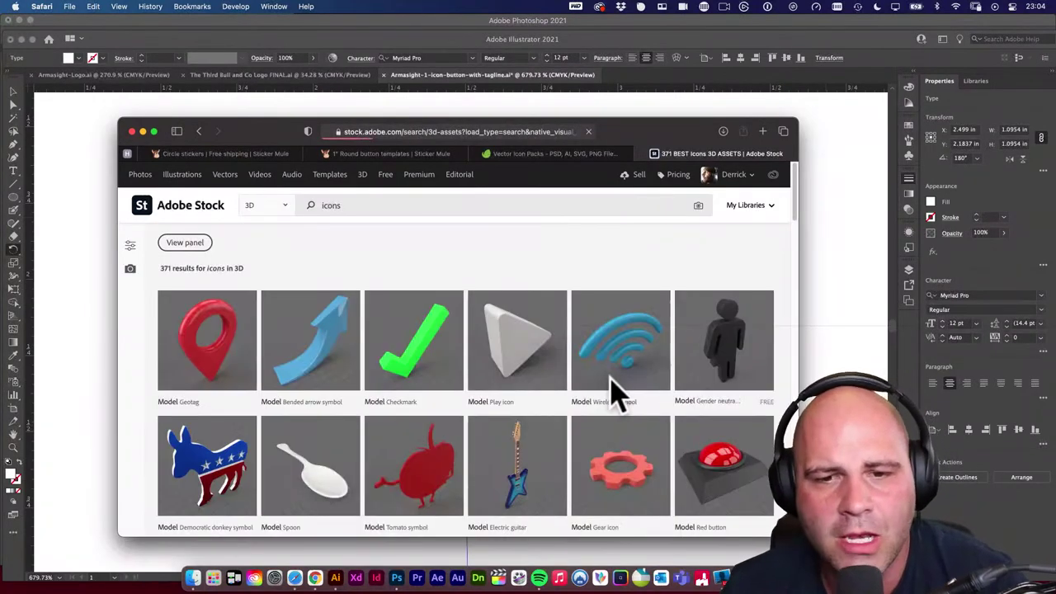
pyautogui.scroll(-10, 618, 396)
pyautogui.scroll(-15, 618, 399)
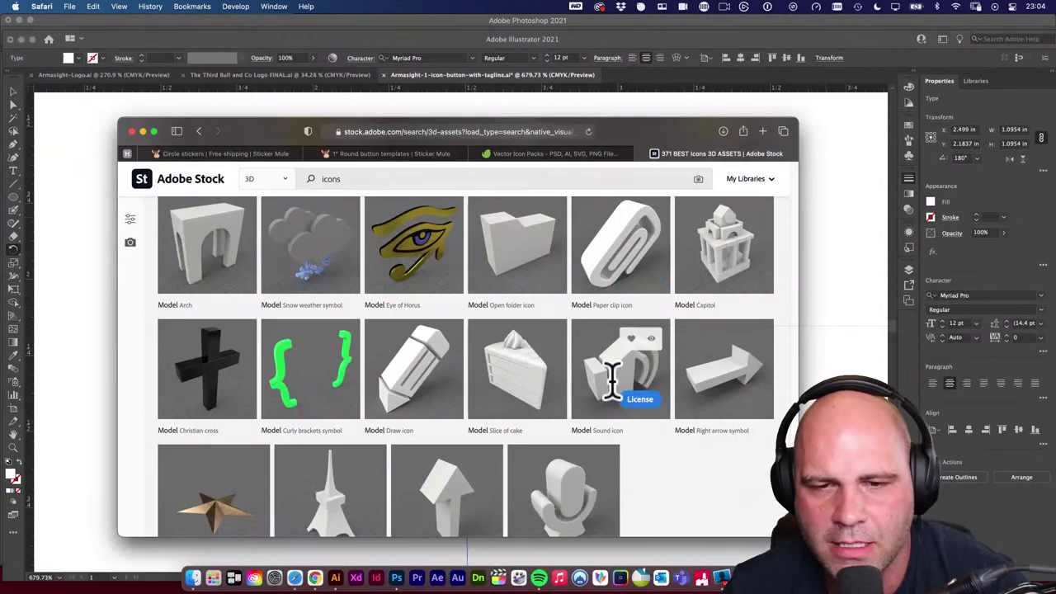
# Search Adobe Stock for 'logos' across All content types.
pyautogui.click(334, 189)
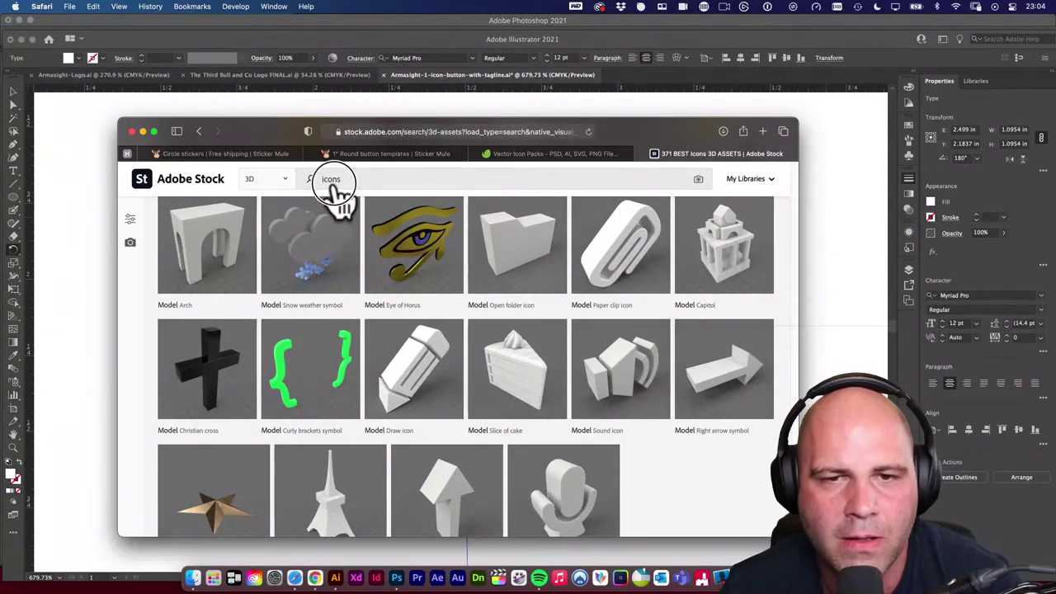
pyautogui.write('logos')
pyautogui.press('Return')
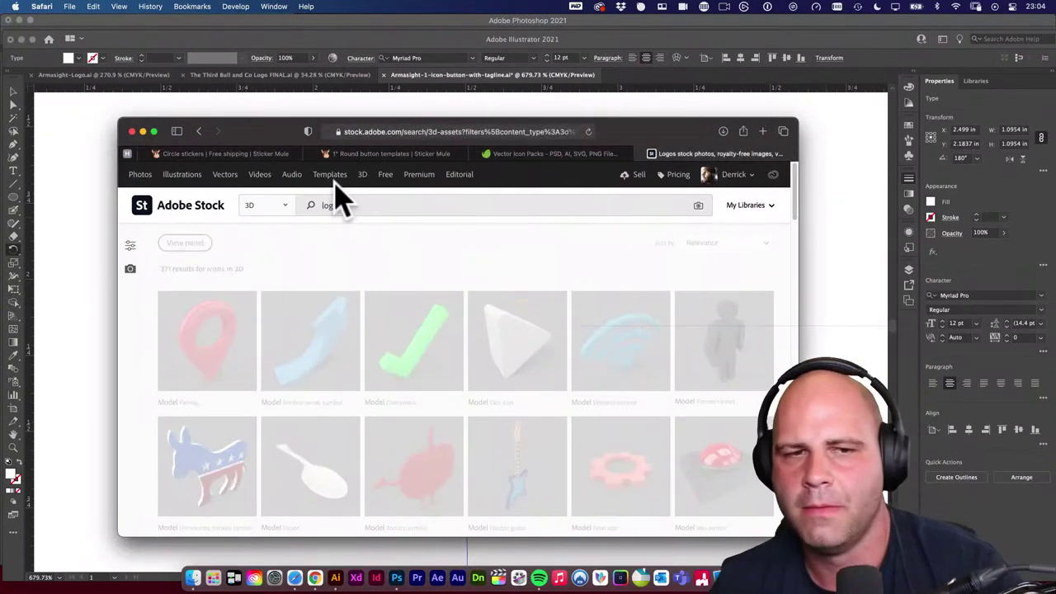
pyautogui.click(273, 216)
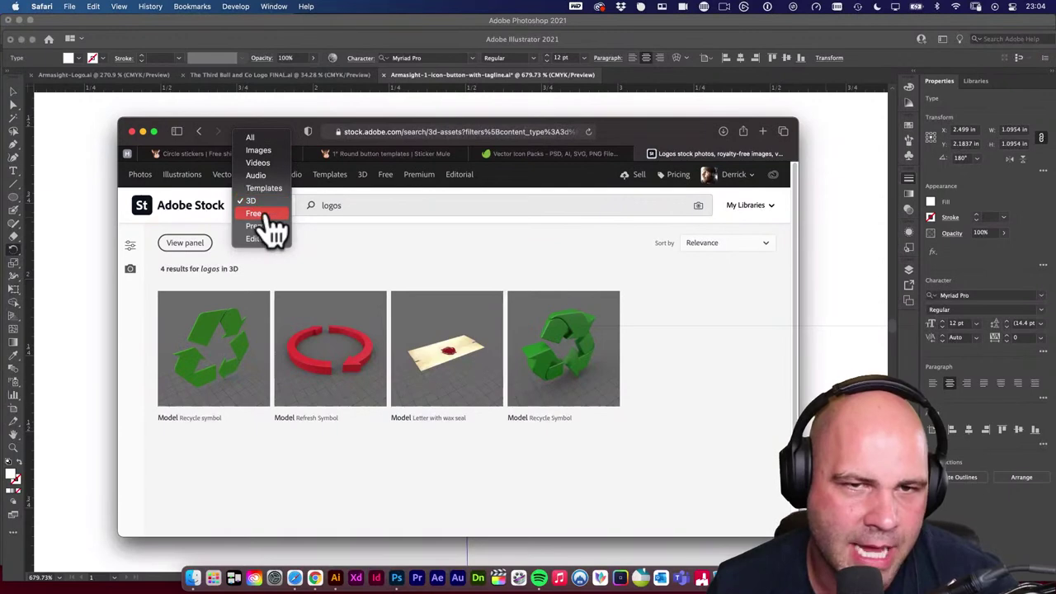
pyautogui.click(256, 149)
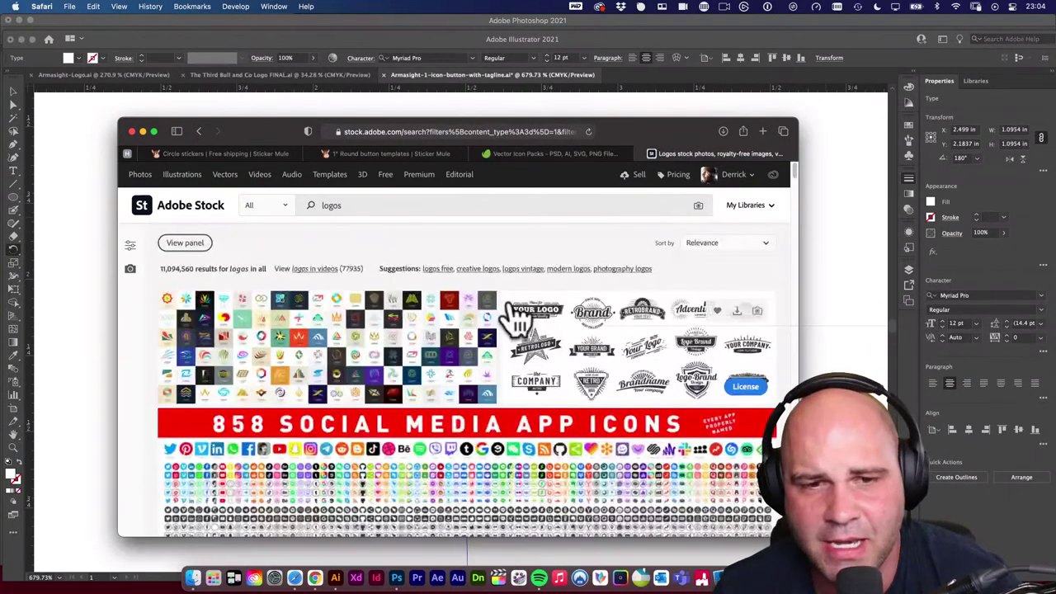
# Open the details of the Retro badge vintage logo vector set.
pyautogui.scroll(-2, 545, 333)
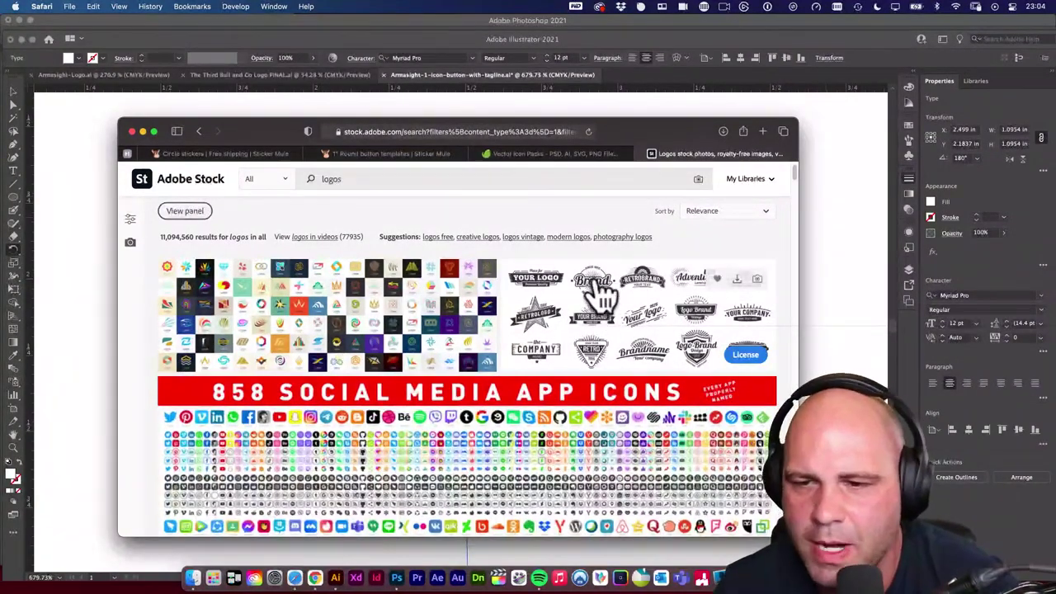
pyautogui.scroll(-3, 602, 297)
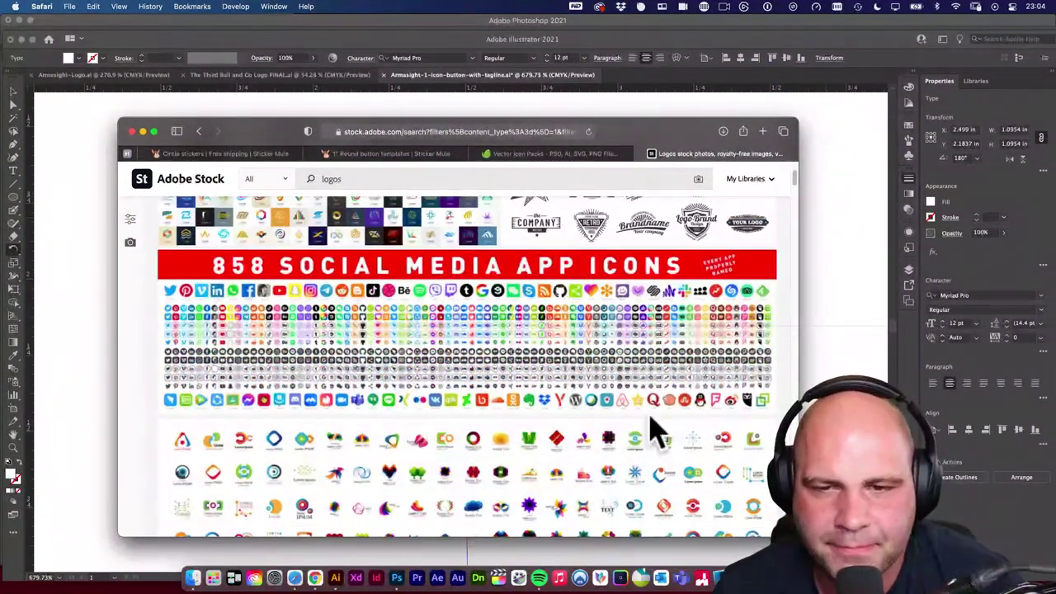
pyautogui.click(652, 318)
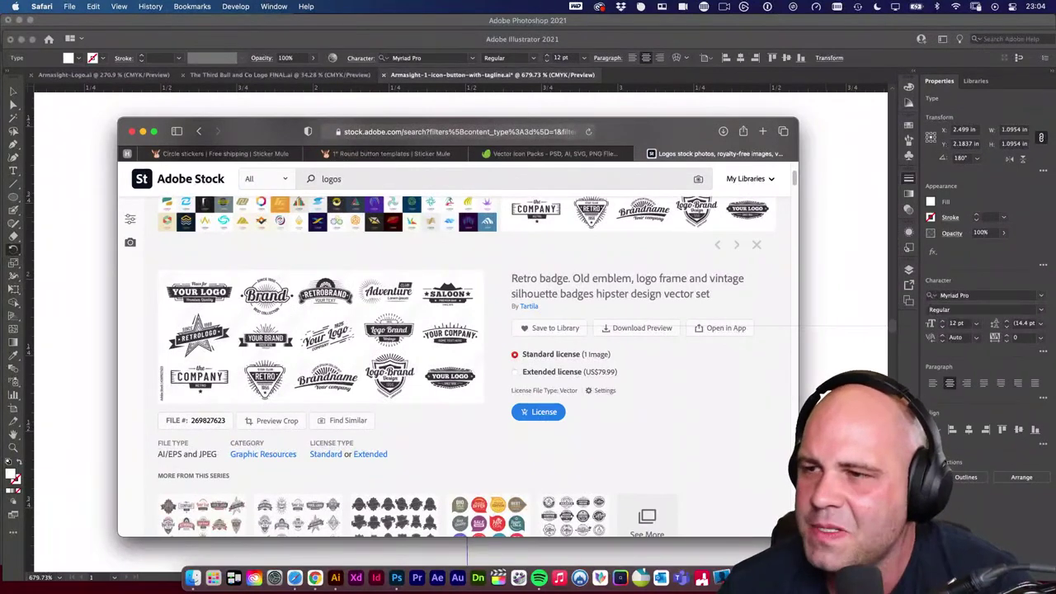
pyautogui.moveTo(662, 160); pyautogui.dragTo(676, 172)
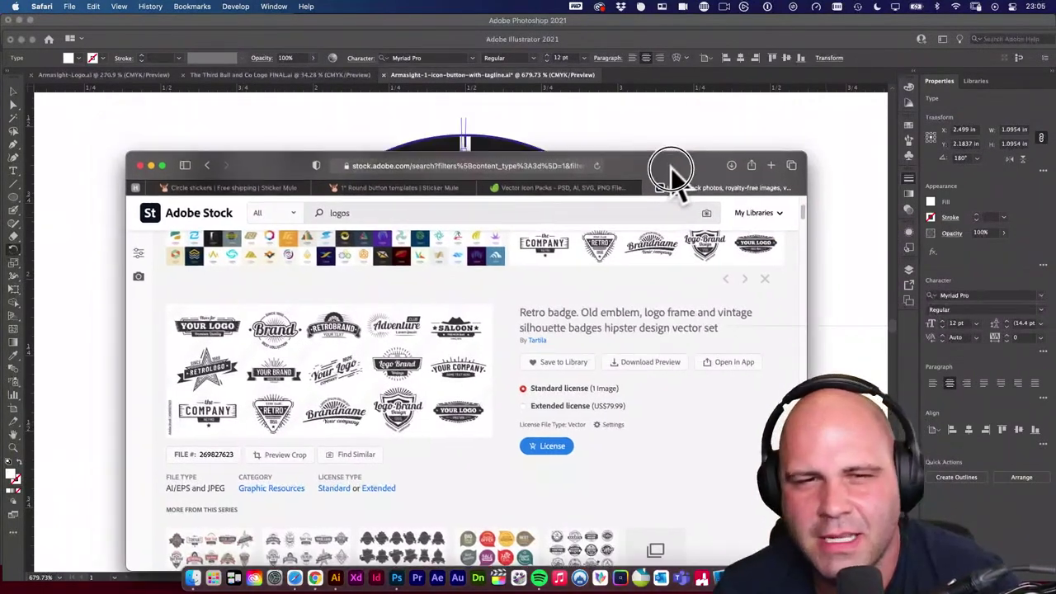
pyautogui.click(660, 134)
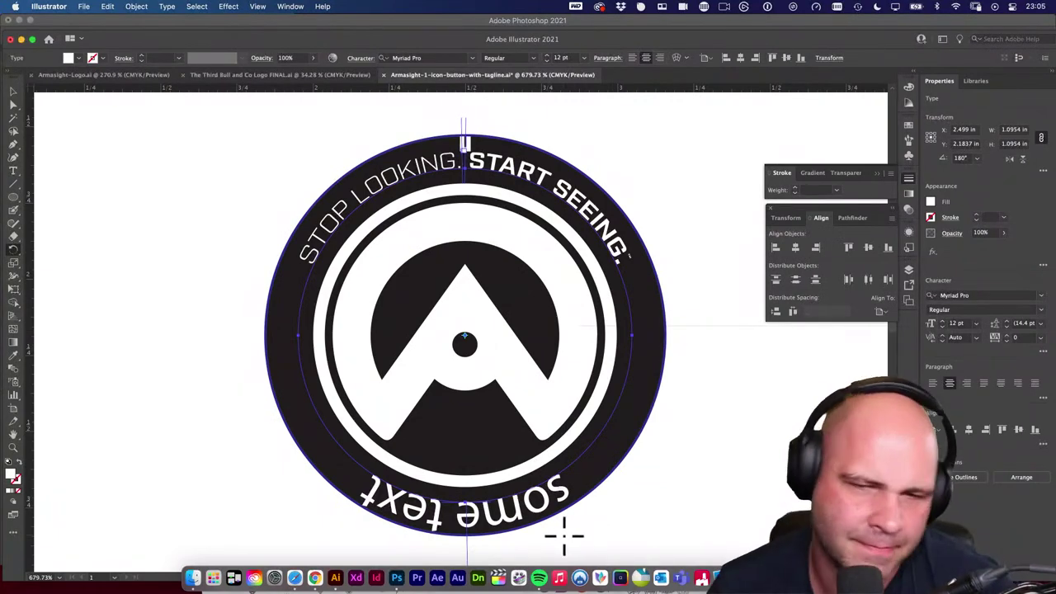
pyautogui.tripleClick(517, 506)
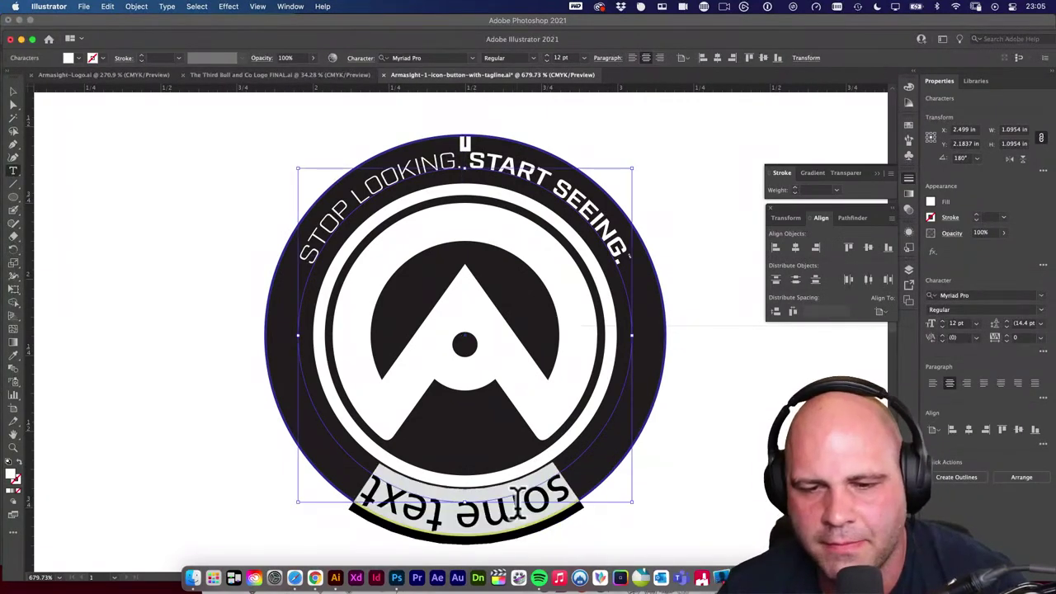
pyautogui.click(438, 56)
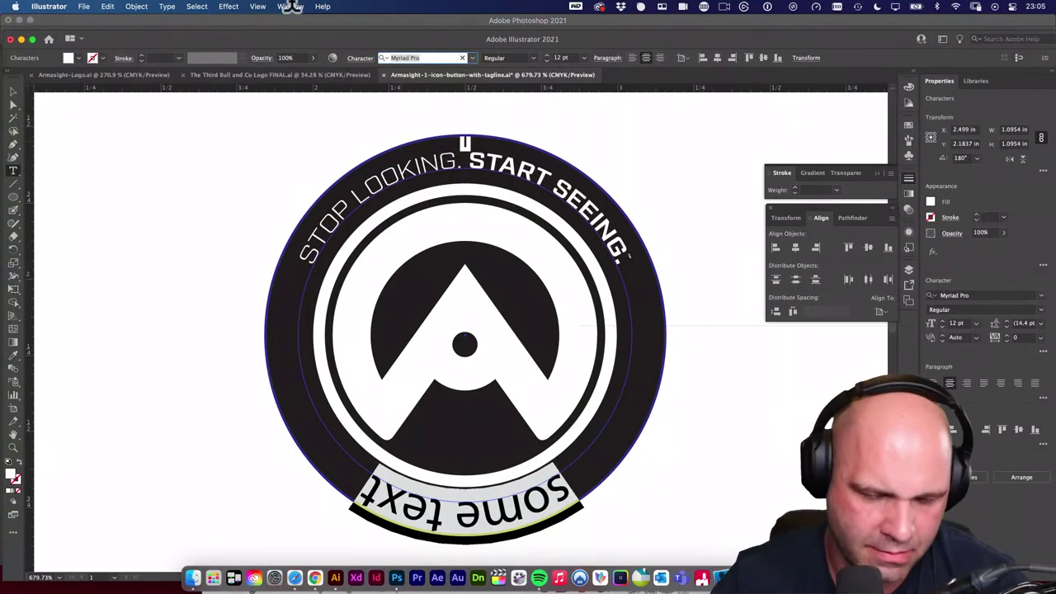
pyautogui.write('indust')
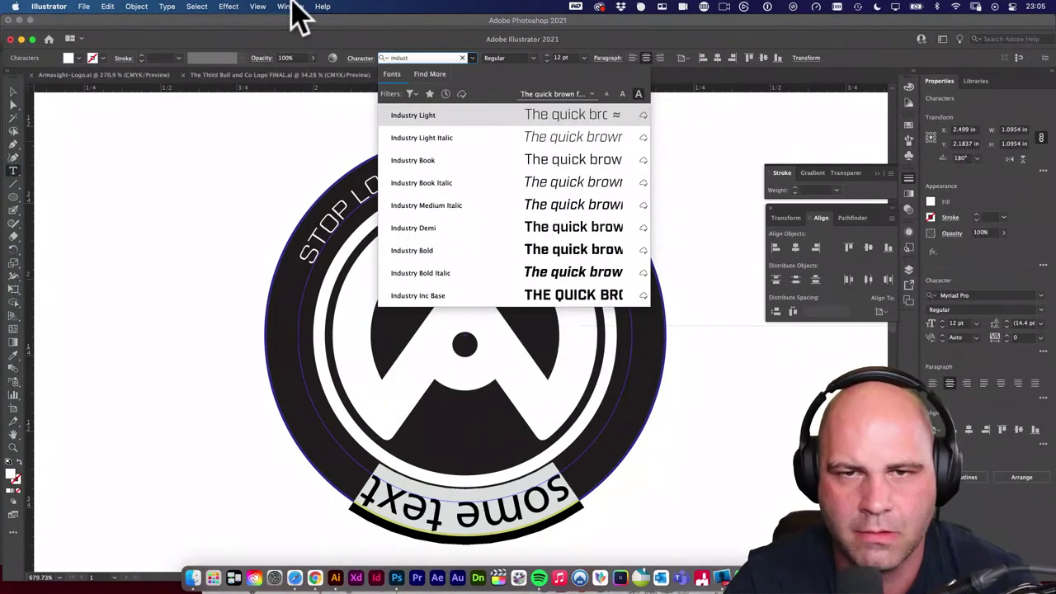
pyautogui.click(433, 115)
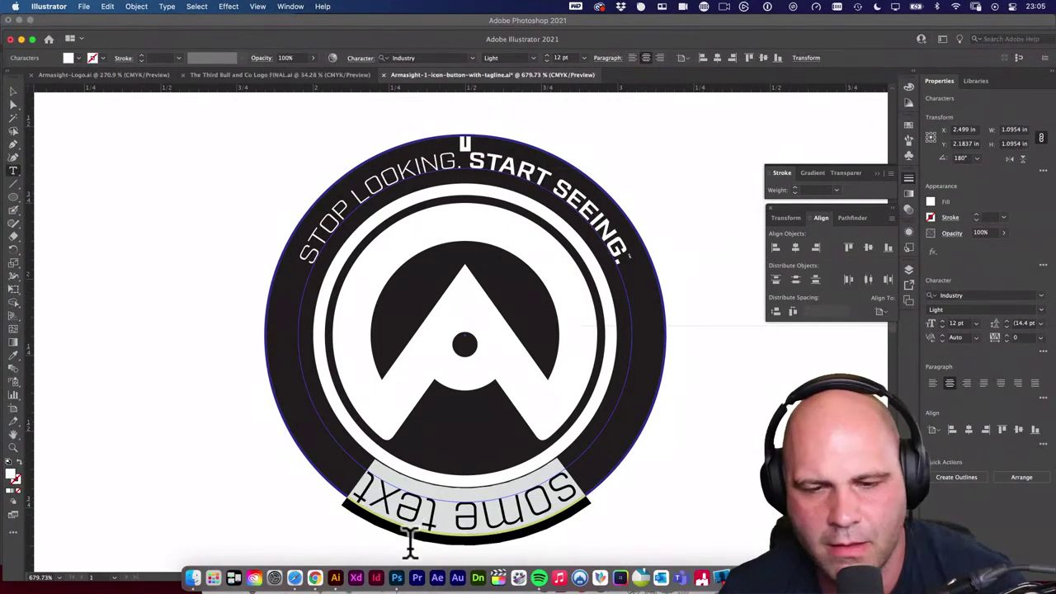
pyautogui.write('www.a')
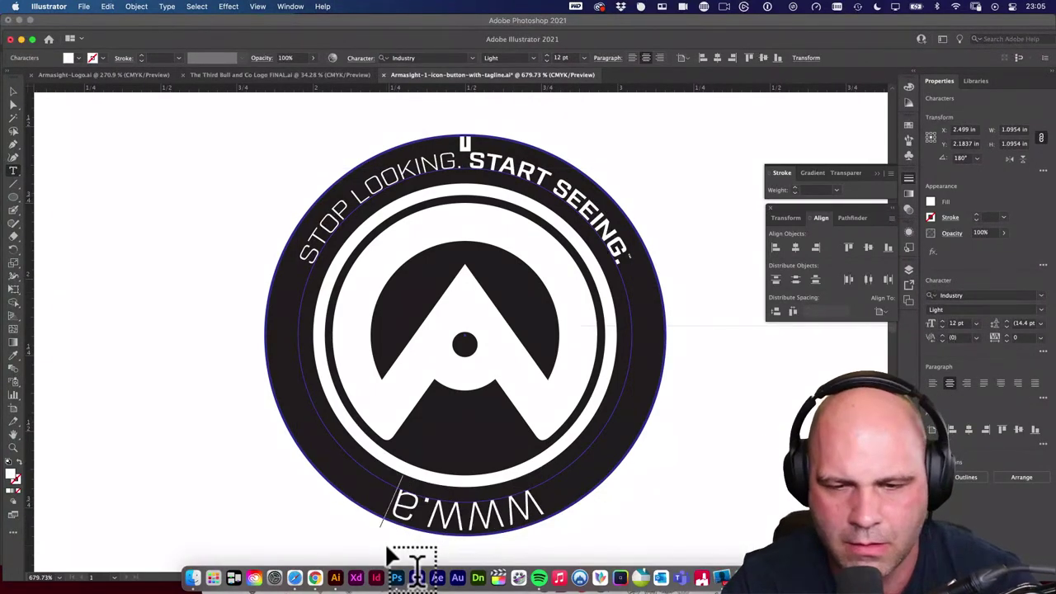
pyautogui.write('rmasight.com')
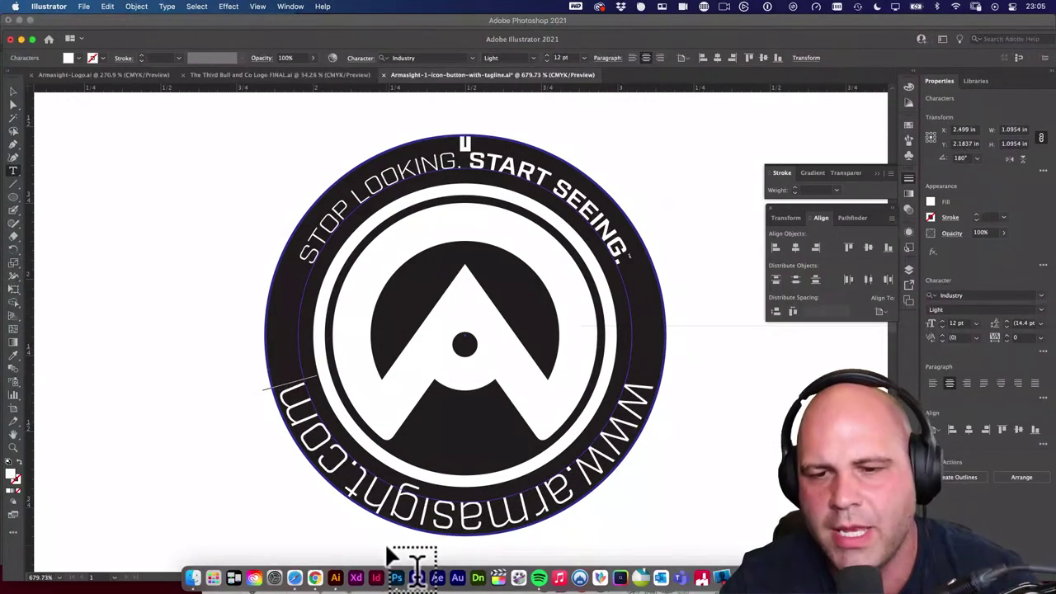
pyautogui.press('super+a')
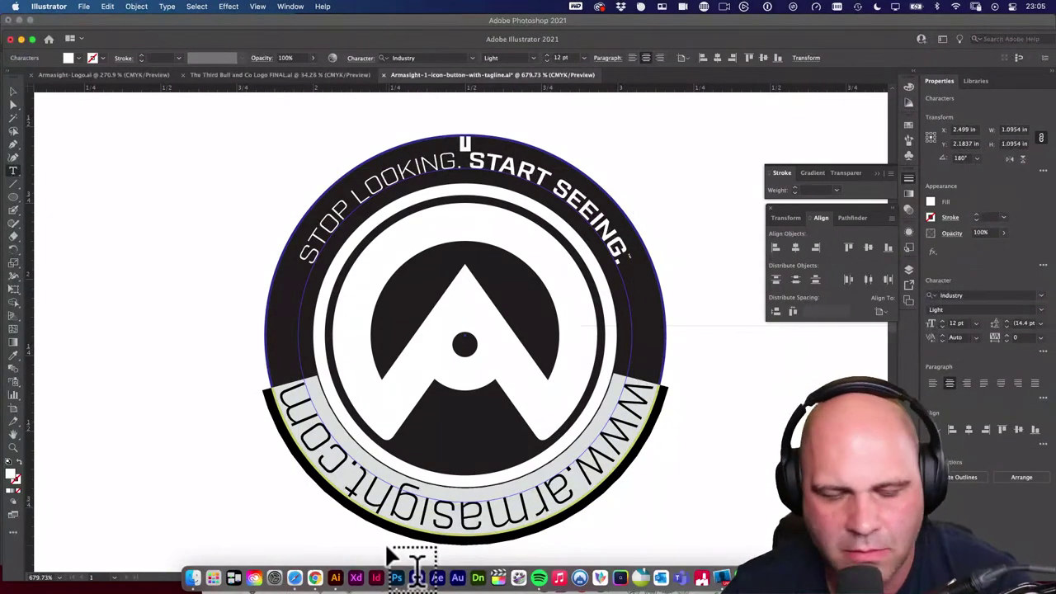
# Check armasight.com in a browser tab, then select all of the bottom path text.
pyautogui.click(295, 578)
pyautogui.press('super+t')
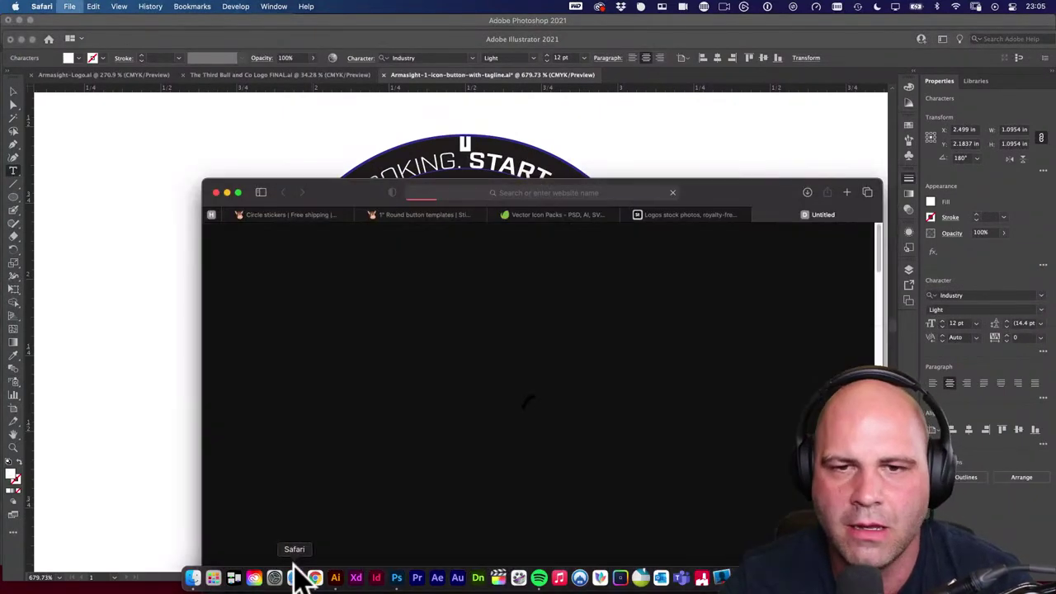
pyautogui.write('armasight.com')
pyautogui.press('Return')
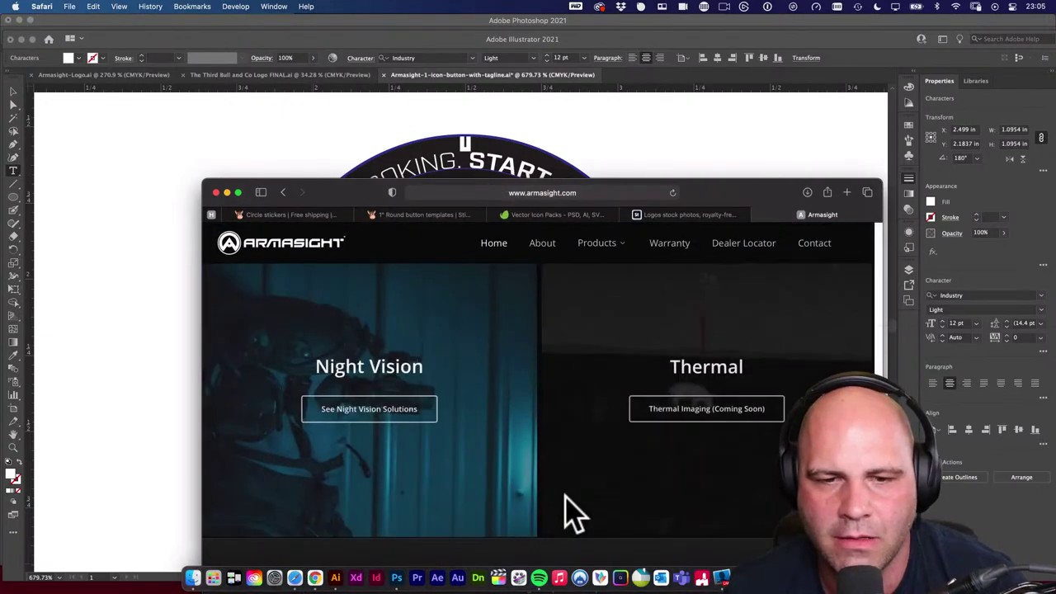
pyautogui.press('super+w')
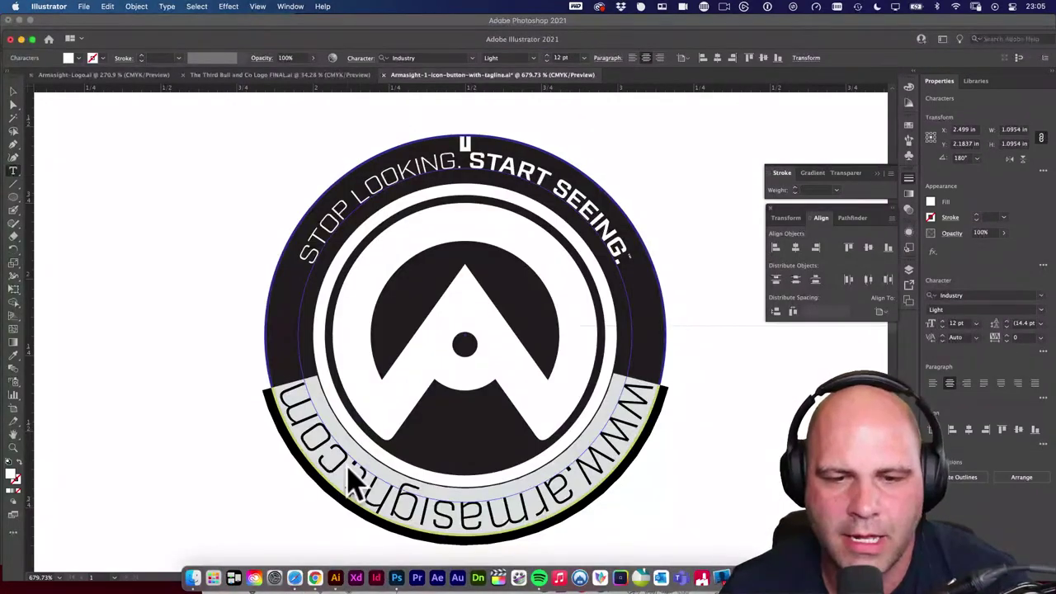
pyautogui.click(350, 462)
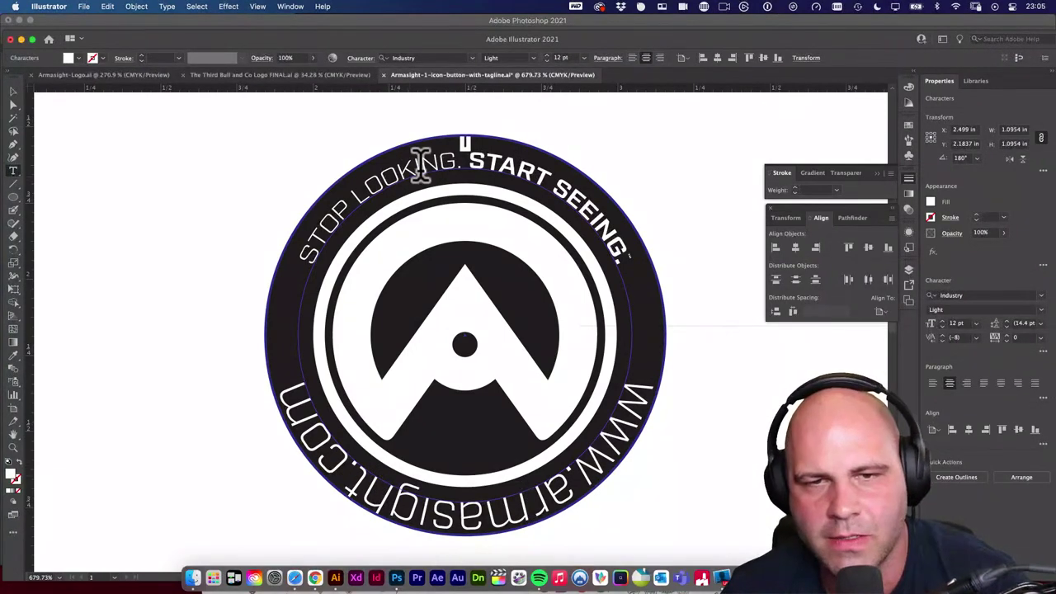
pyautogui.press('super+a')
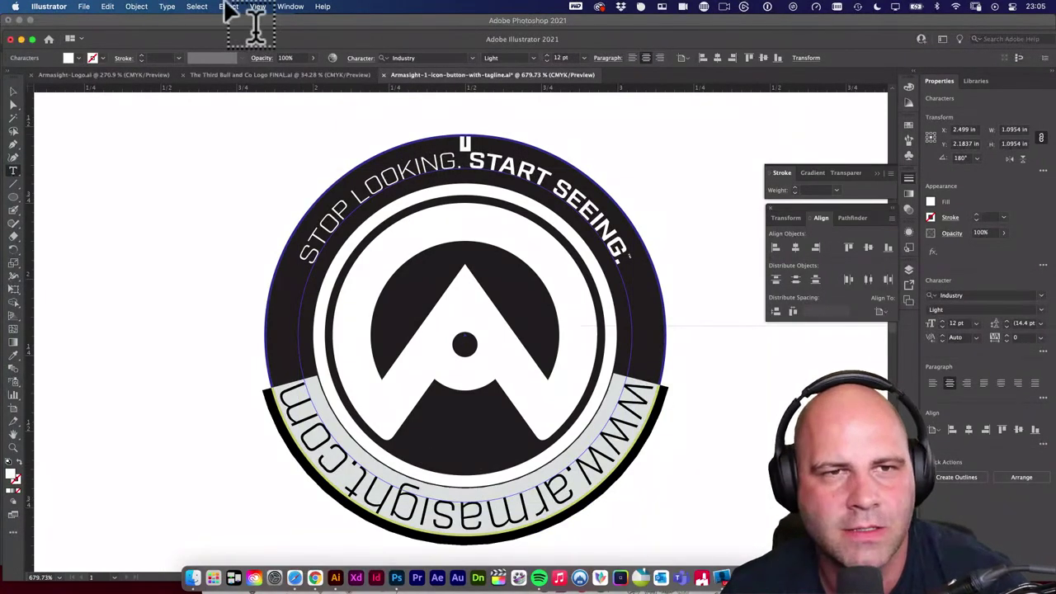
pyautogui.click(167, 7)
pyautogui.moveTo(213, 191)
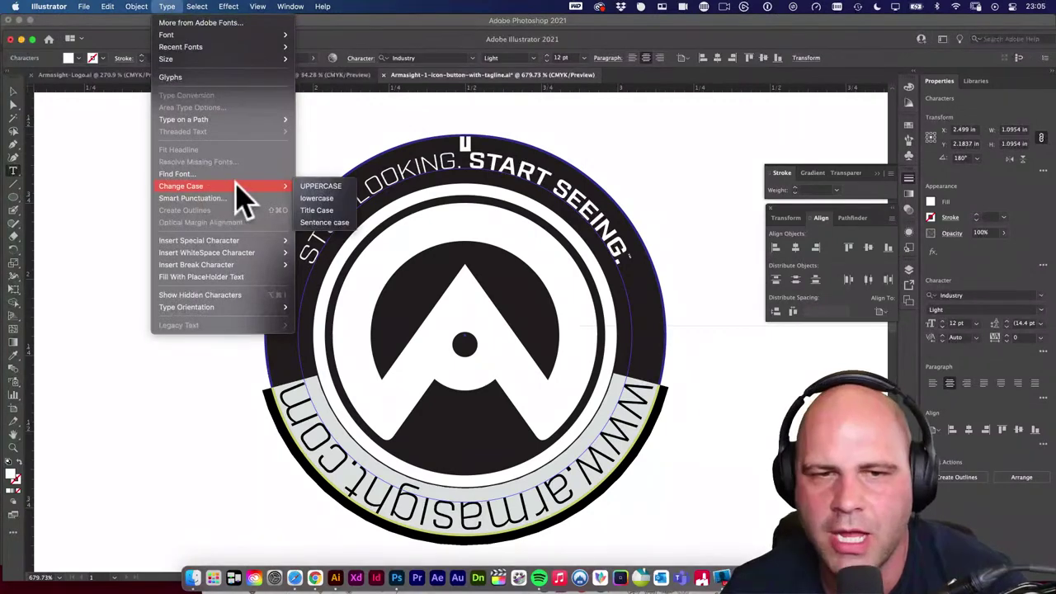
pyautogui.click(340, 185)
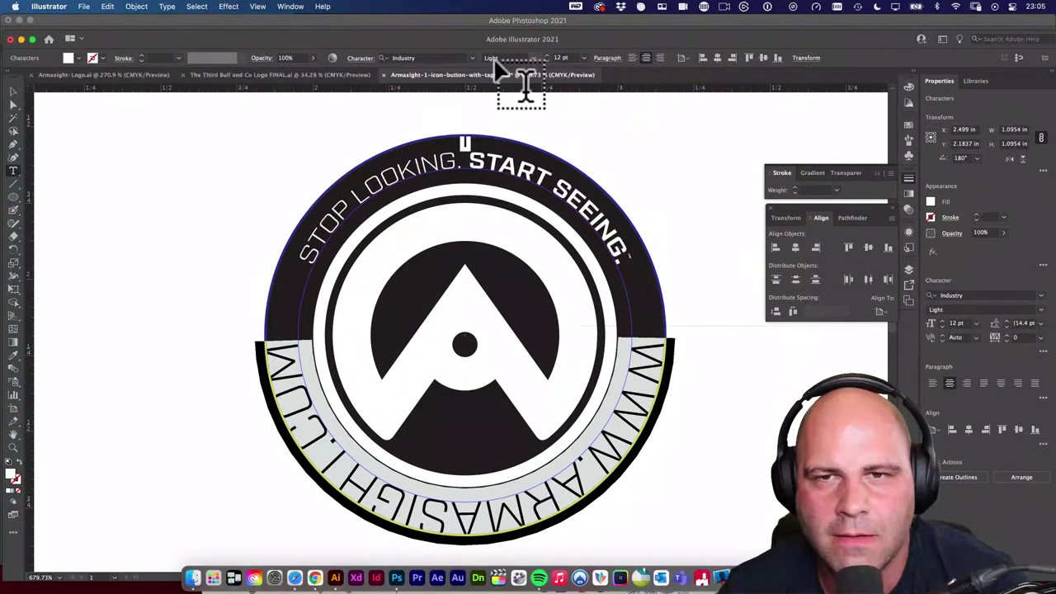
pyautogui.click(546, 61)
pyautogui.click(546, 60)
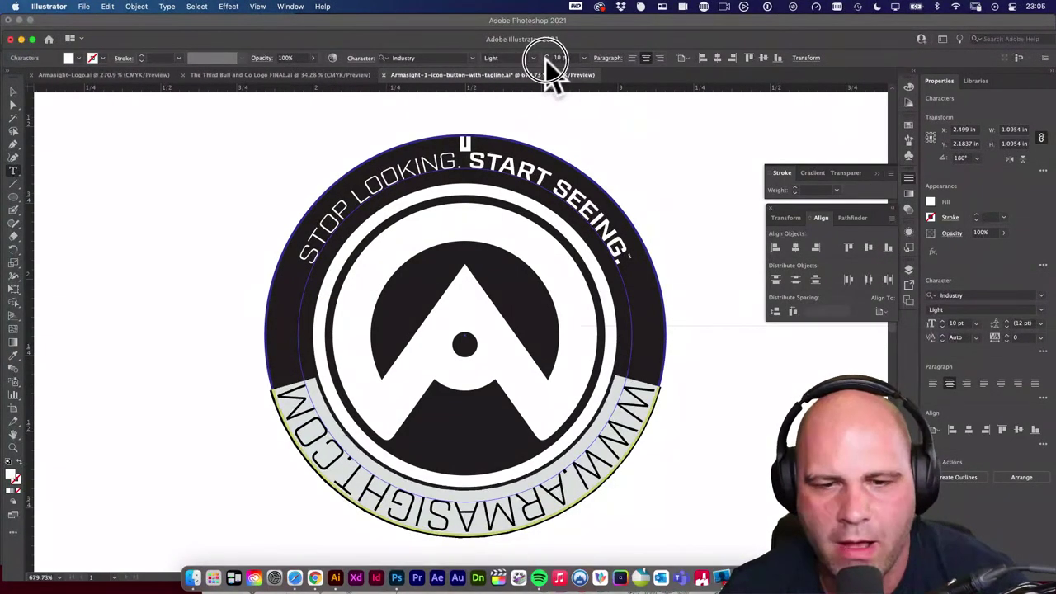
pyautogui.click(545, 60)
pyautogui.click(545, 60)
# Exit text editing, zoom in on the logo, and select the circular path text object.
pyautogui.press('Escape')
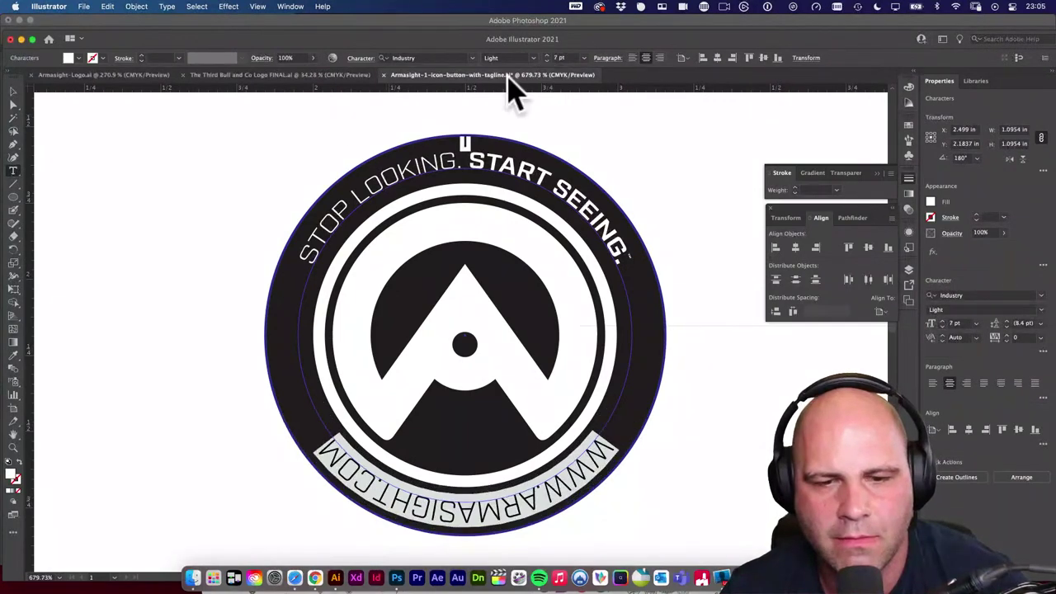
pyautogui.click(216, 161)
pyautogui.click(448, 302)
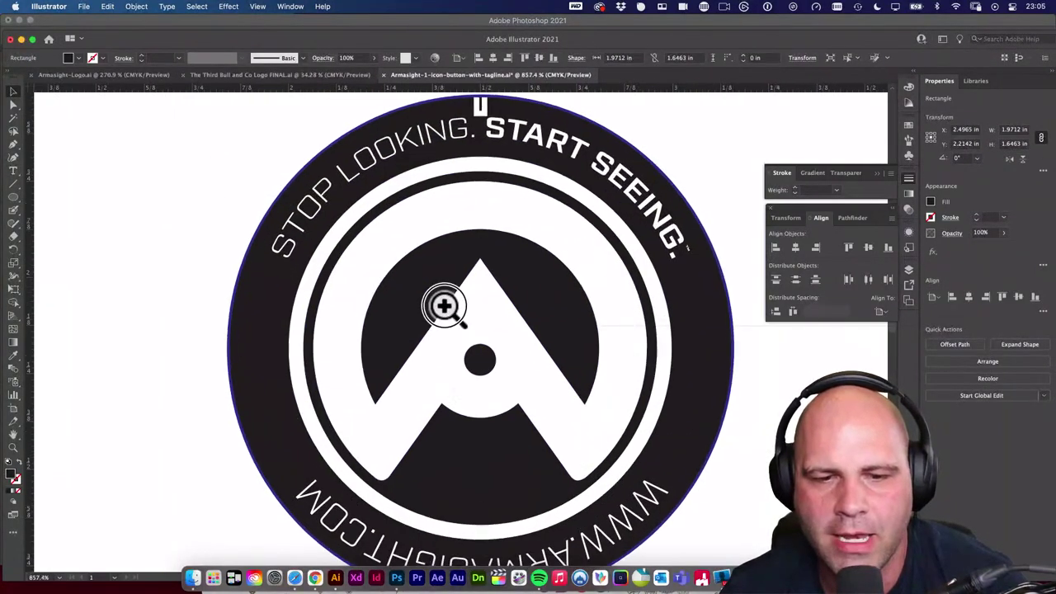
pyautogui.click(443, 219)
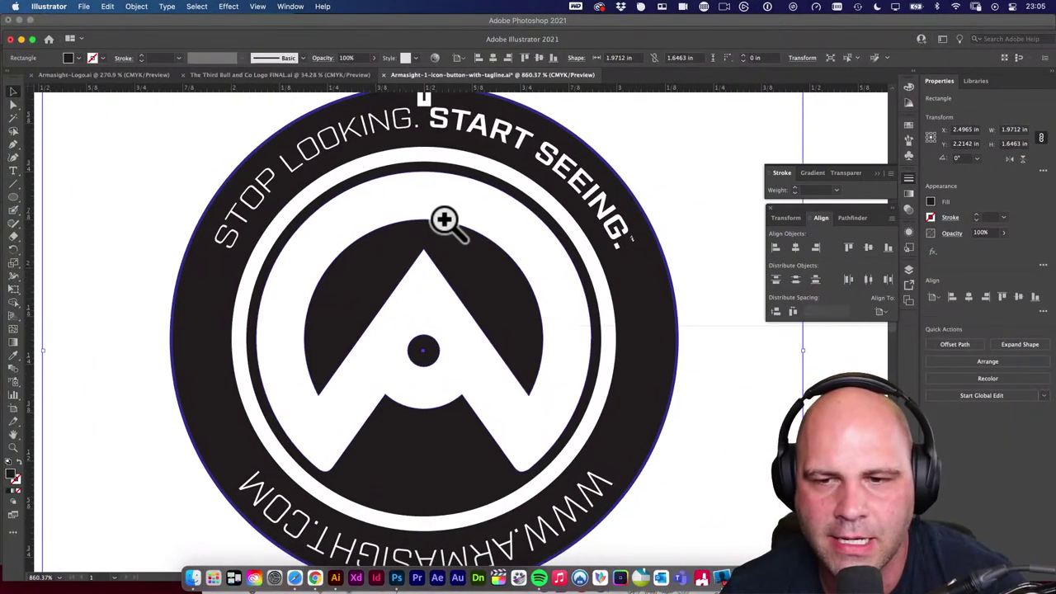
pyautogui.click(606, 453)
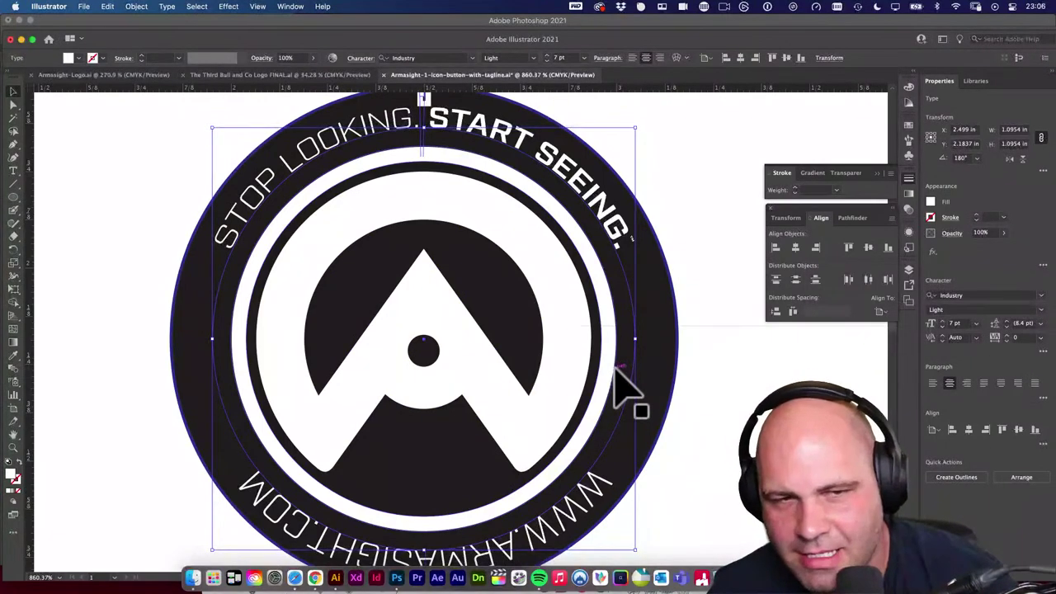
# Draw a circle over the logo and fill it pink (#ED5883).
pyautogui.press('super+shift+a')
pyautogui.press('l')
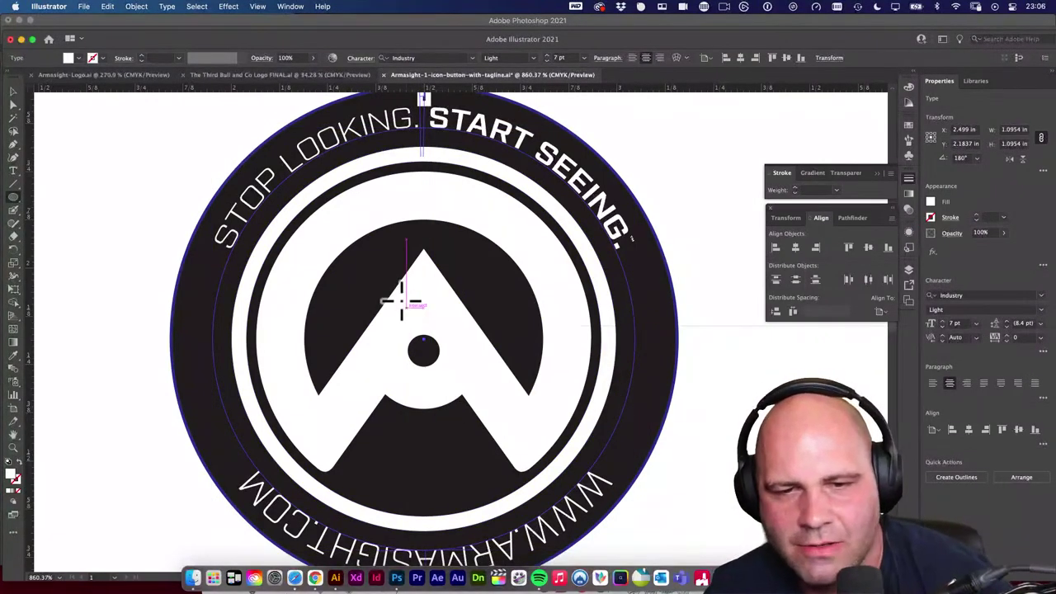
pyautogui.moveTo(404, 304); pyautogui.dragTo(792, 578)
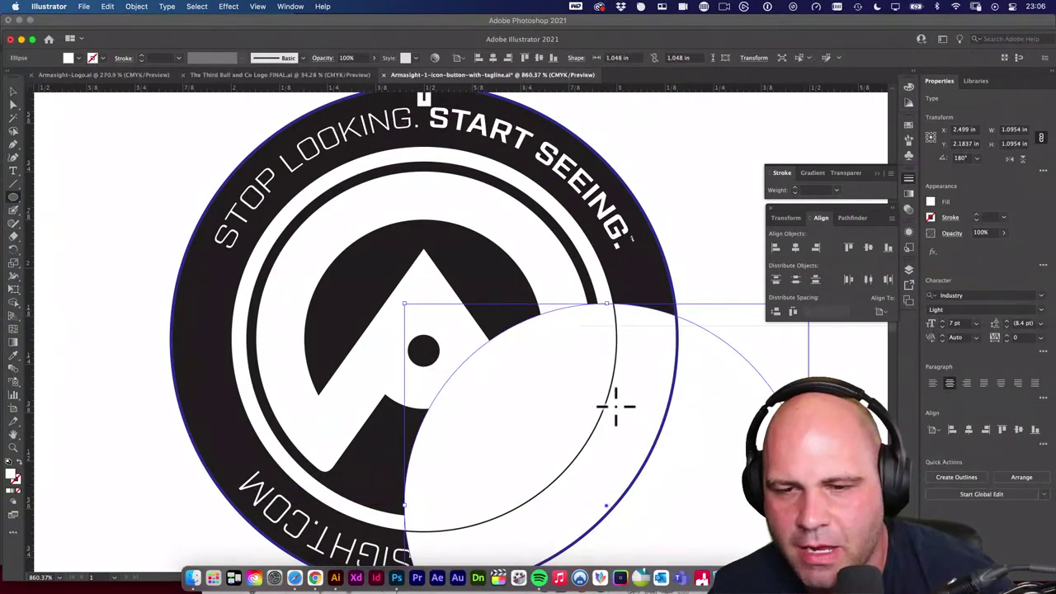
pyautogui.moveTo(624, 404); pyautogui.dragTo(467, 292)
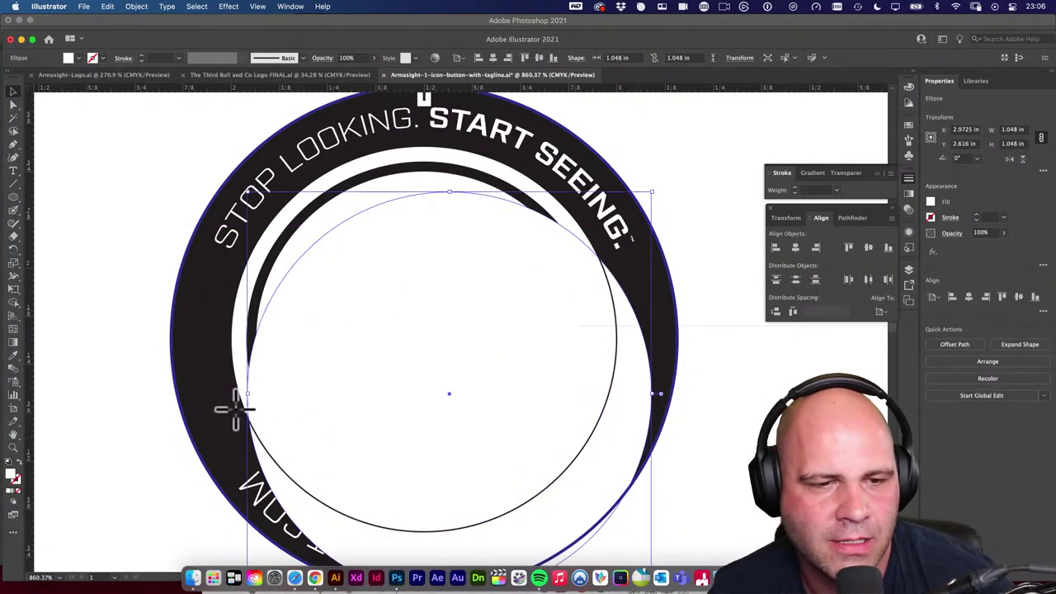
pyautogui.doubleClick(11, 475)
pyautogui.click(184, 176)
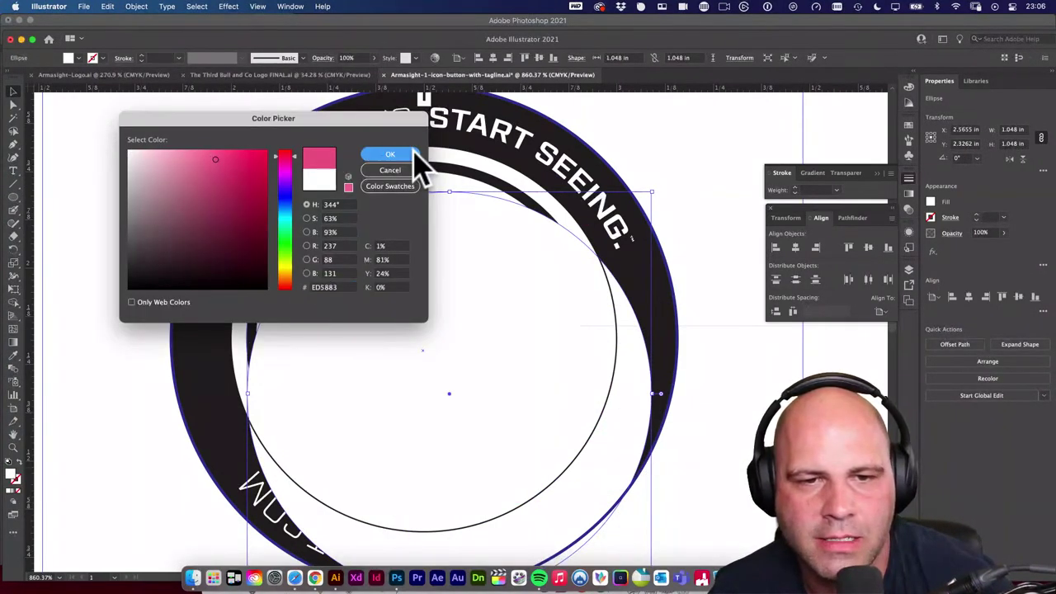
pyautogui.click(410, 155)
# Centre the pink circle on the black ring and turn its fill into a 1 pt outline.
pyautogui.keyDown('shift'); pyautogui.click(349, 213); pyautogui.keyUp('shift')
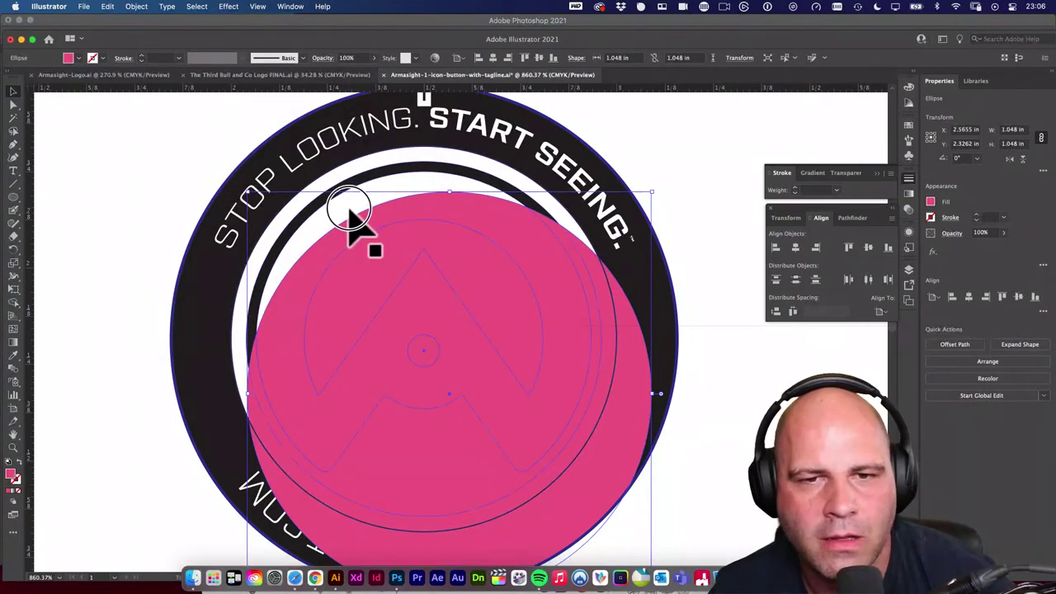
pyautogui.click(492, 58)
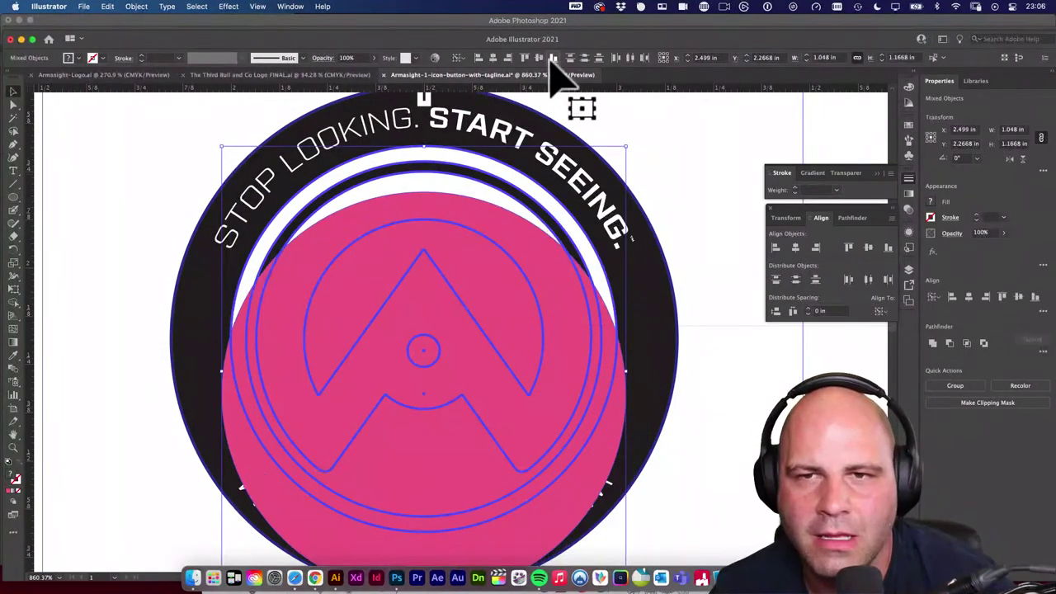
pyautogui.click(537, 57)
pyautogui.click(707, 165)
pyautogui.click(544, 223)
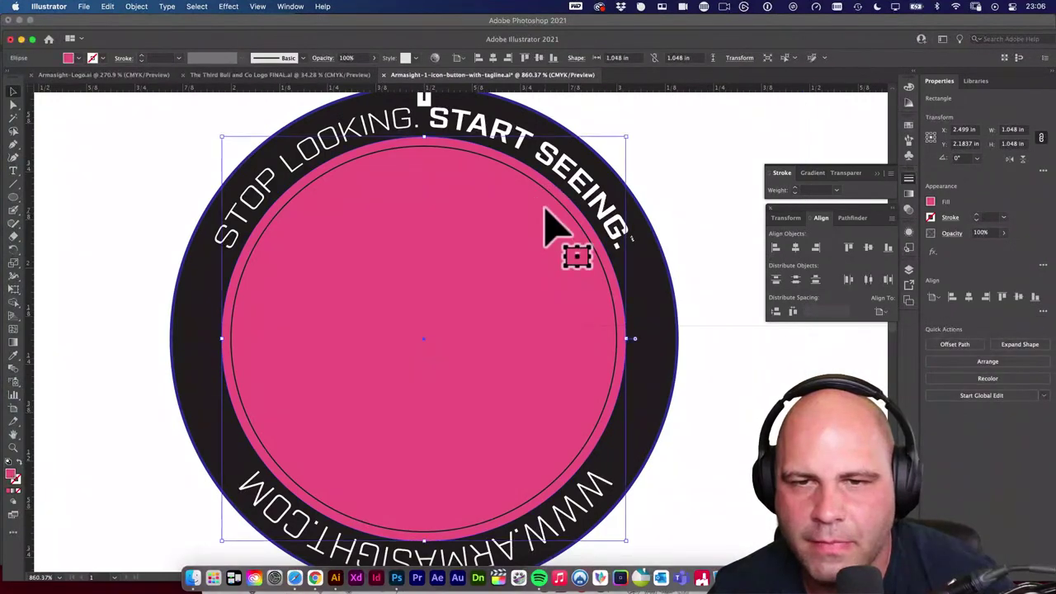
pyautogui.hotkey('shift', 'x')
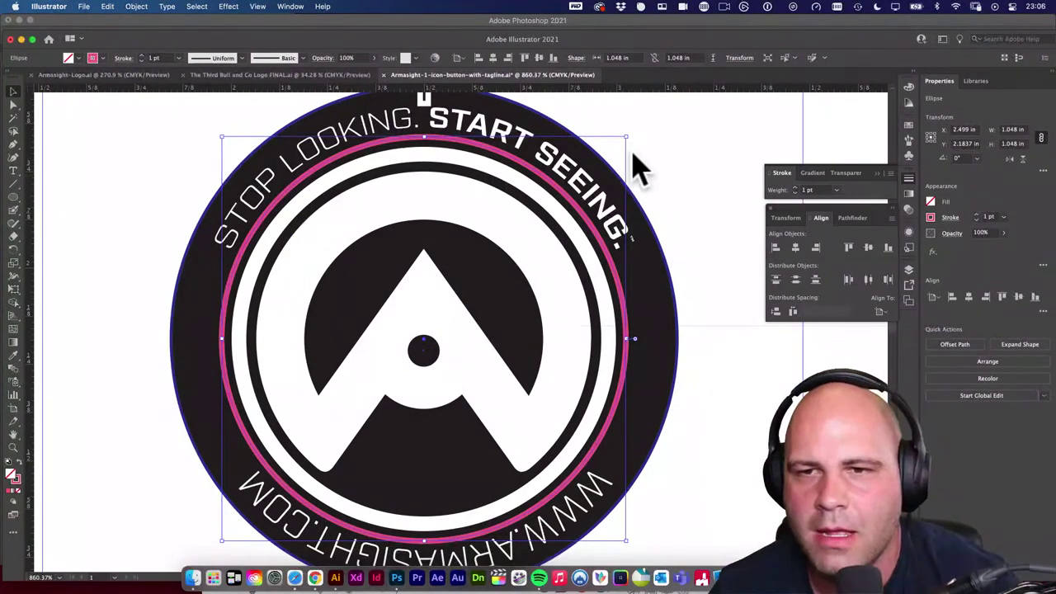
# Scale the pink circle out to the badge's outer edge with a 0.25 pt stroke.
pyautogui.moveTo(628, 138); pyautogui.dragTo(669, 107)
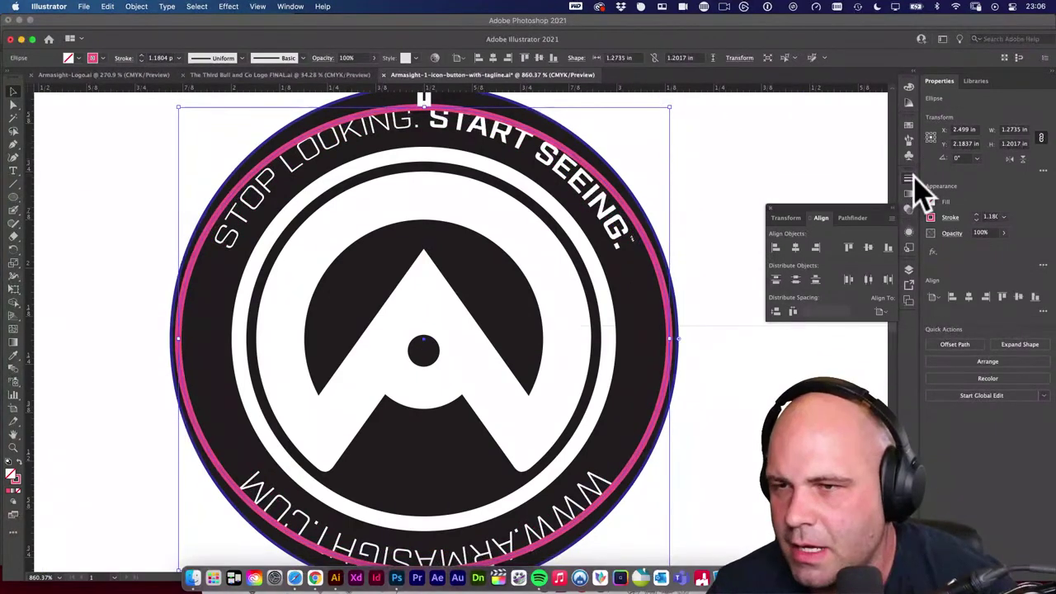
pyautogui.click(836, 191)
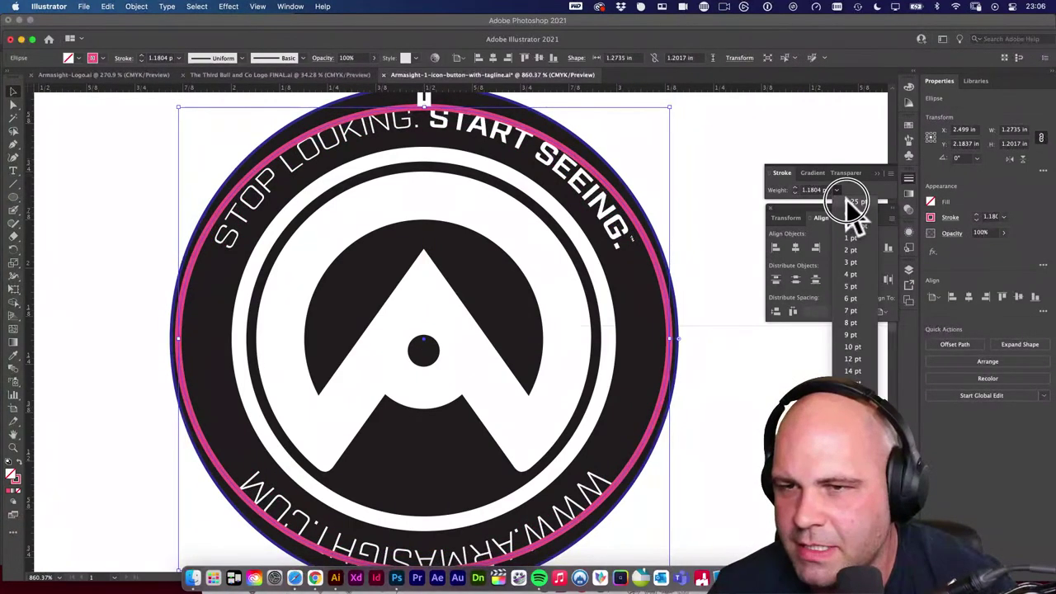
pyautogui.click(850, 201)
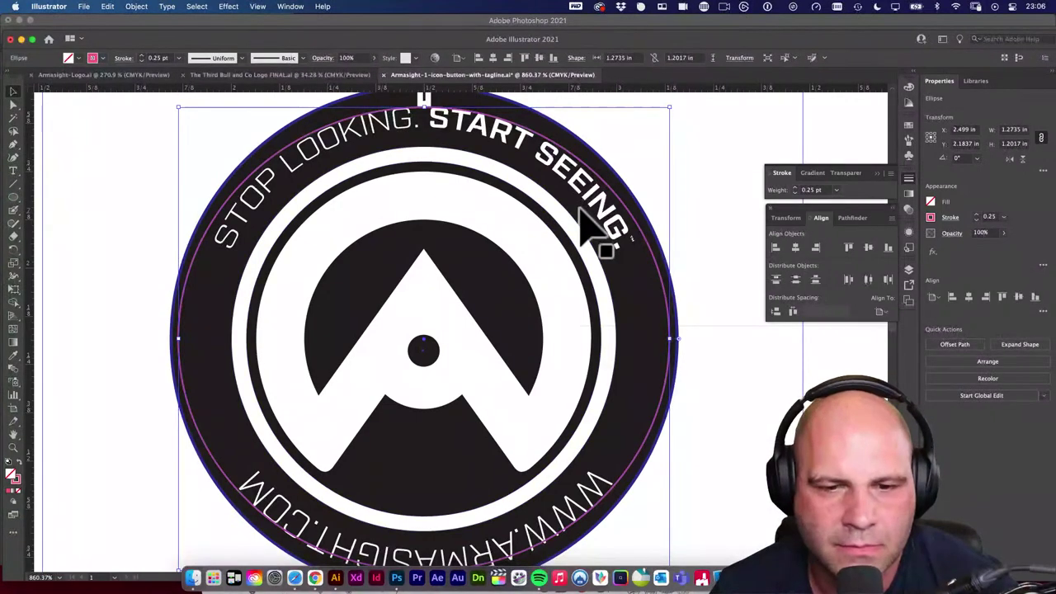
pyautogui.scroll(-2, 646, 317)
pyautogui.scroll(4, 597, 288)
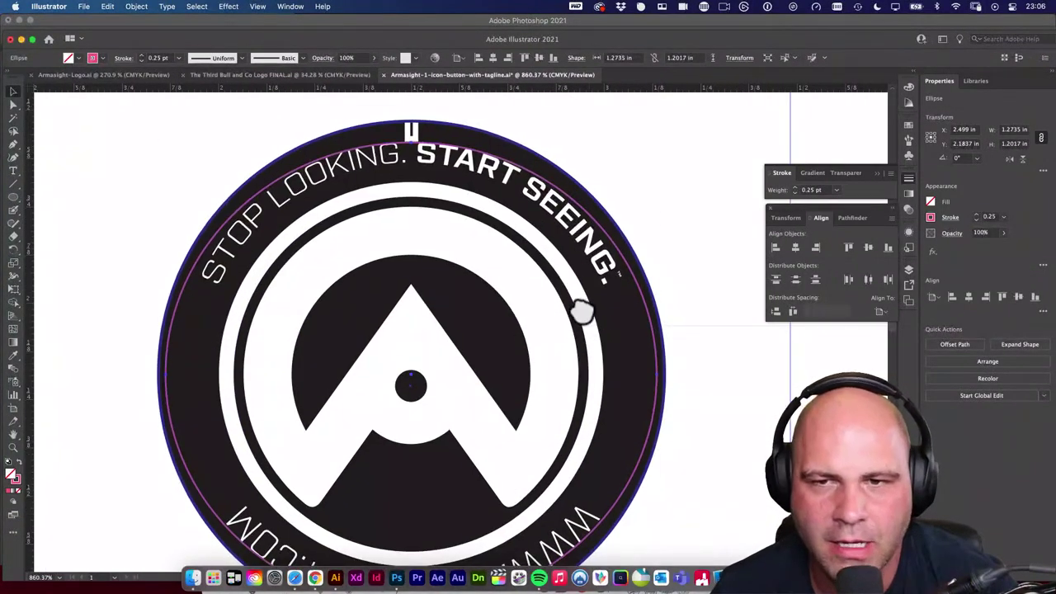
# Select all the artwork and zoom out to see the whole badge.
pyautogui.keyDown('shift'); pyautogui.click(392, 241); pyautogui.keyUp('shift')
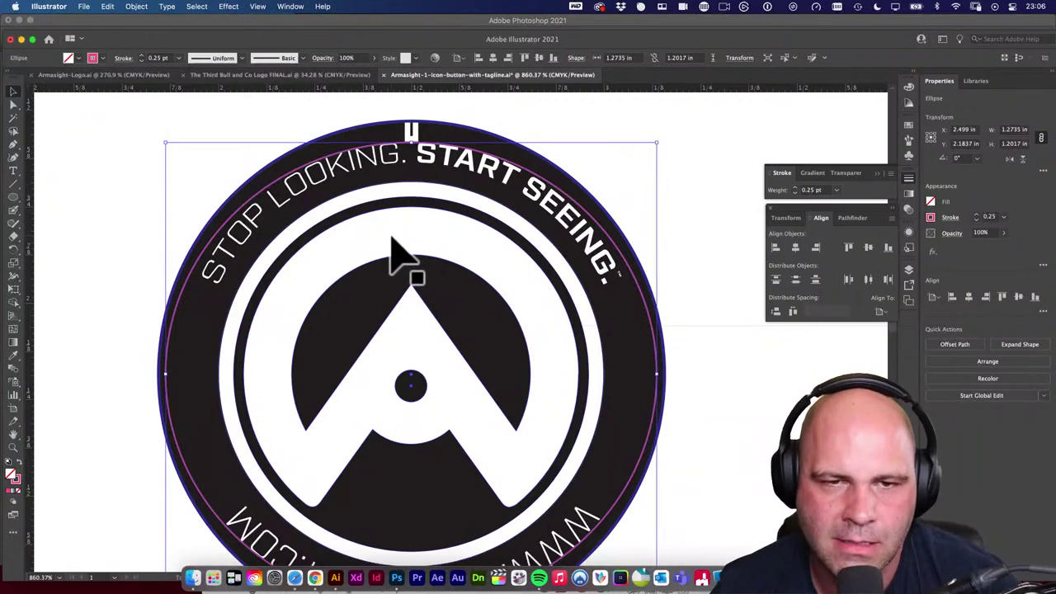
pyautogui.keyDown('shift'); pyautogui.click(601, 264); pyautogui.keyUp('shift')
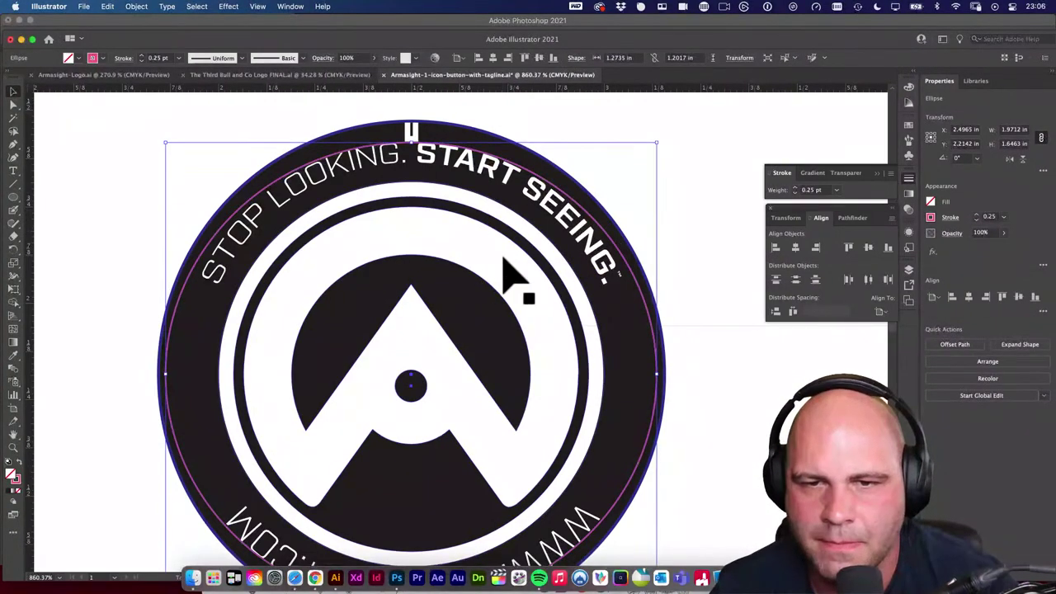
pyautogui.press('super+a')
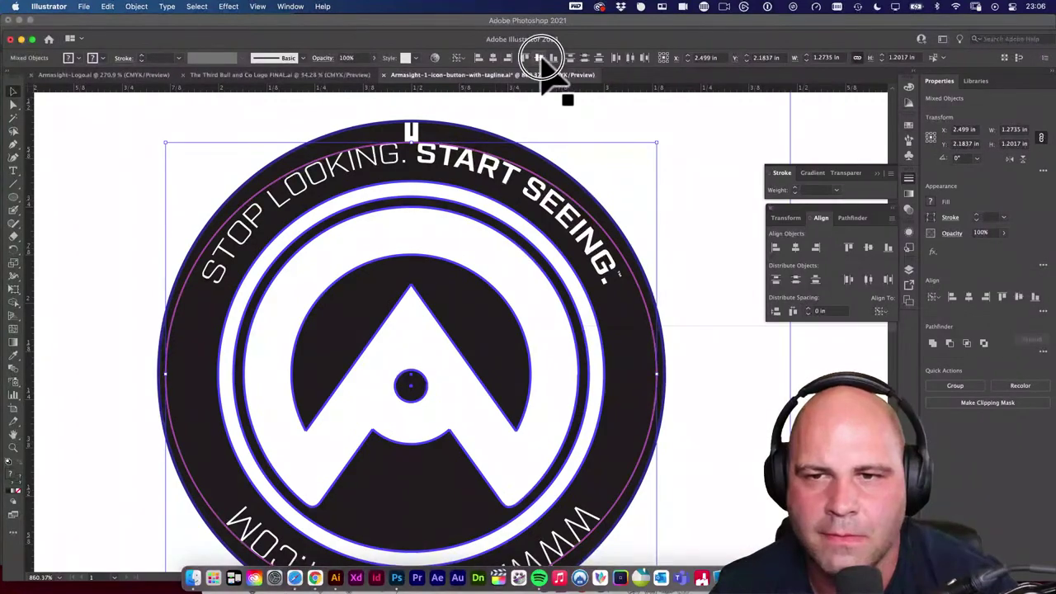
pyautogui.press('h')
pyautogui.moveTo(652, 222); pyautogui.dragTo(681, 265)
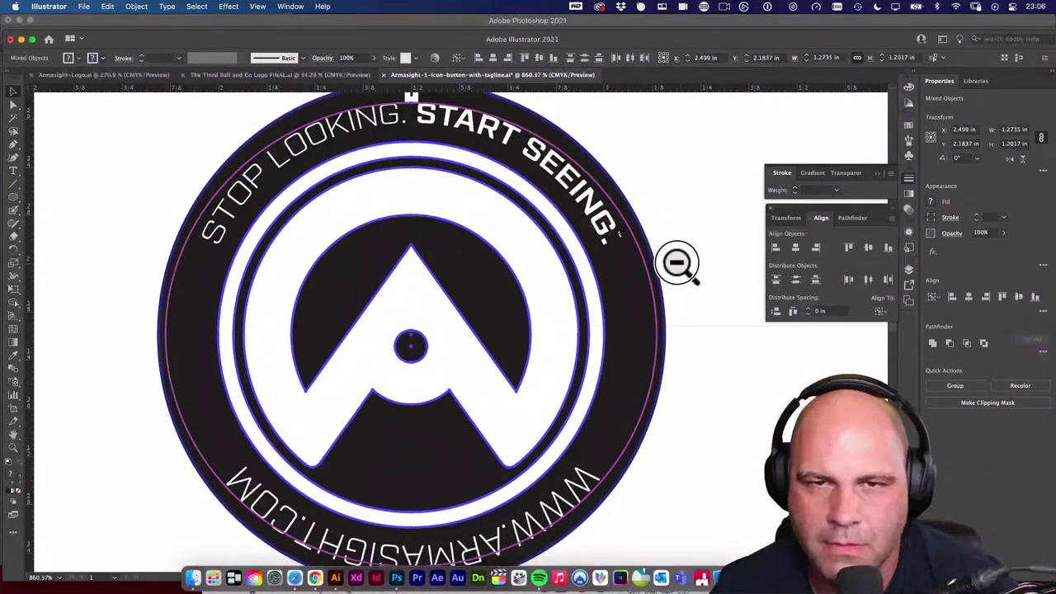
pyautogui.keyDown('alt'); pyautogui.keyDown('super'); pyautogui.click(678, 265); pyautogui.keyUp('super'); pyautogui.keyUp('alt')
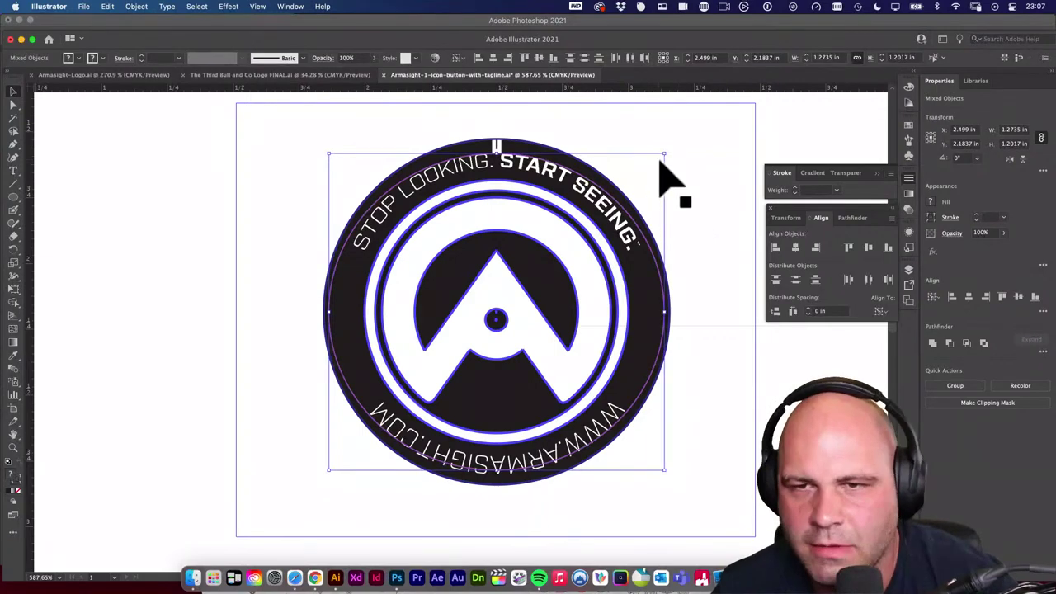
# Draw another circle from the logo centre and vertically centre all logo pieces.
pyautogui.click(654, 183)
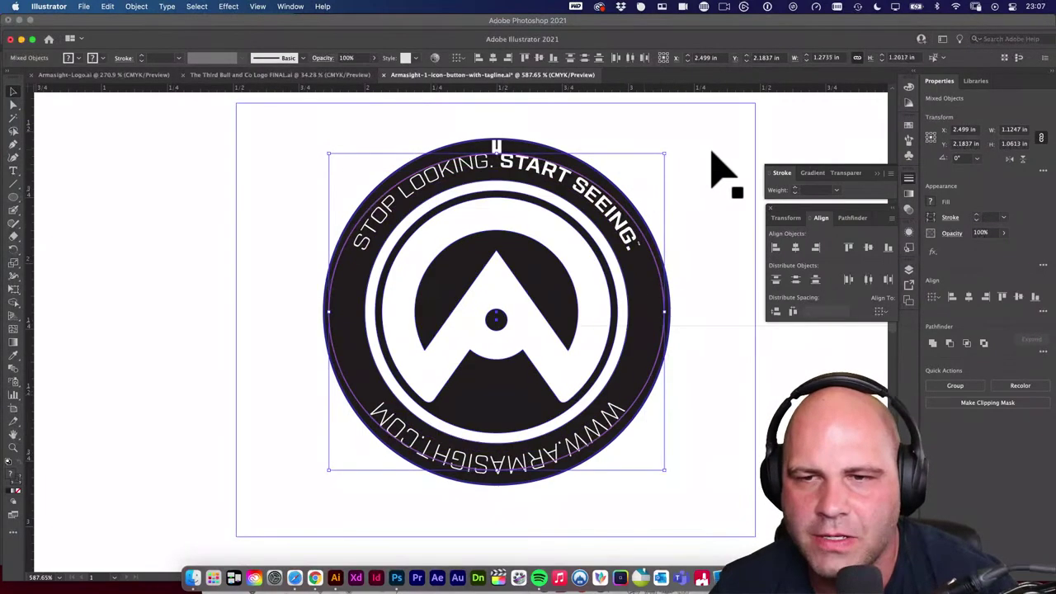
pyautogui.click(635, 225)
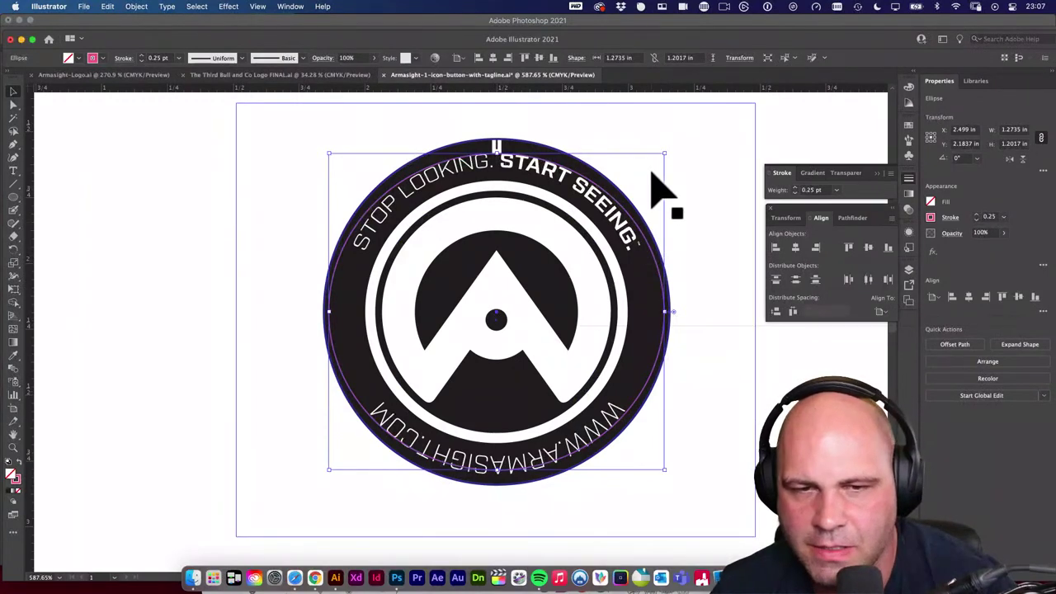
pyautogui.hotkey('ctrl', 'shift', 'a')
pyautogui.press('l')
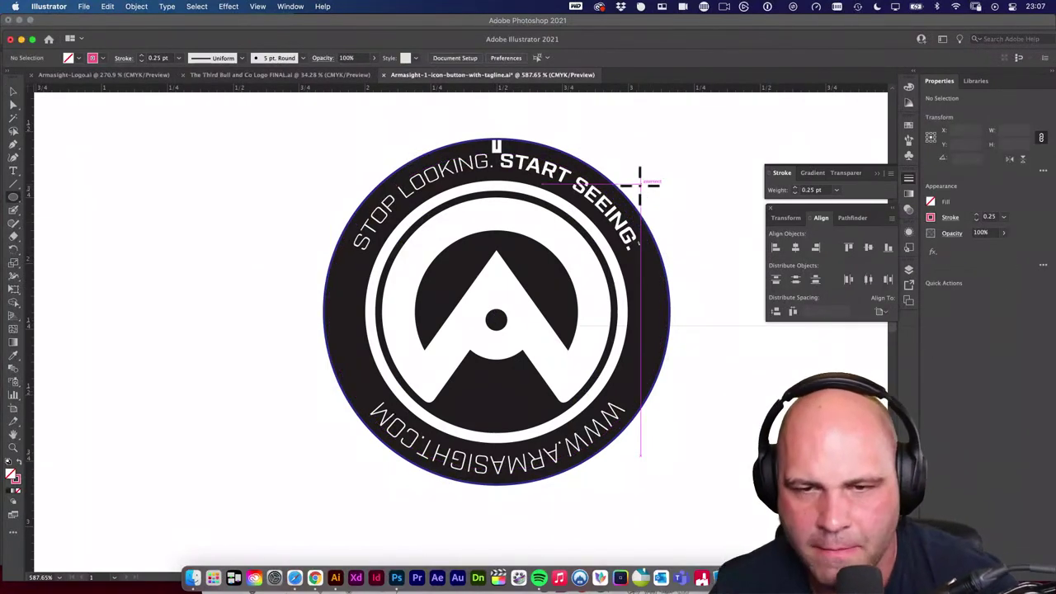
pyautogui.moveTo(489, 295); pyautogui.dragTo(625, 404)
pyautogui.press('v')
pyautogui.hotkey('ctrl', 'a')
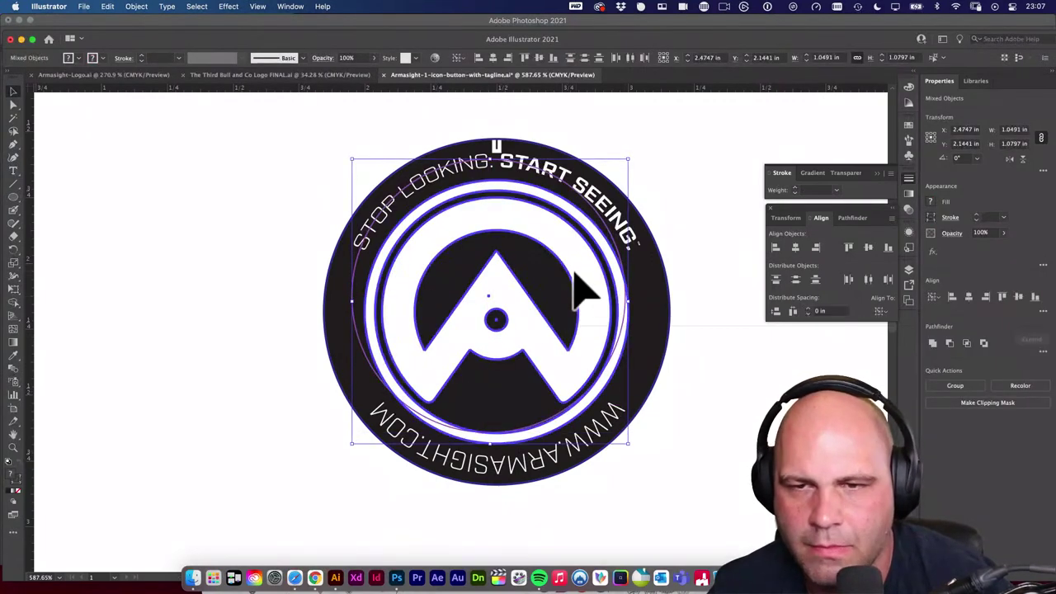
pyautogui.click(537, 60)
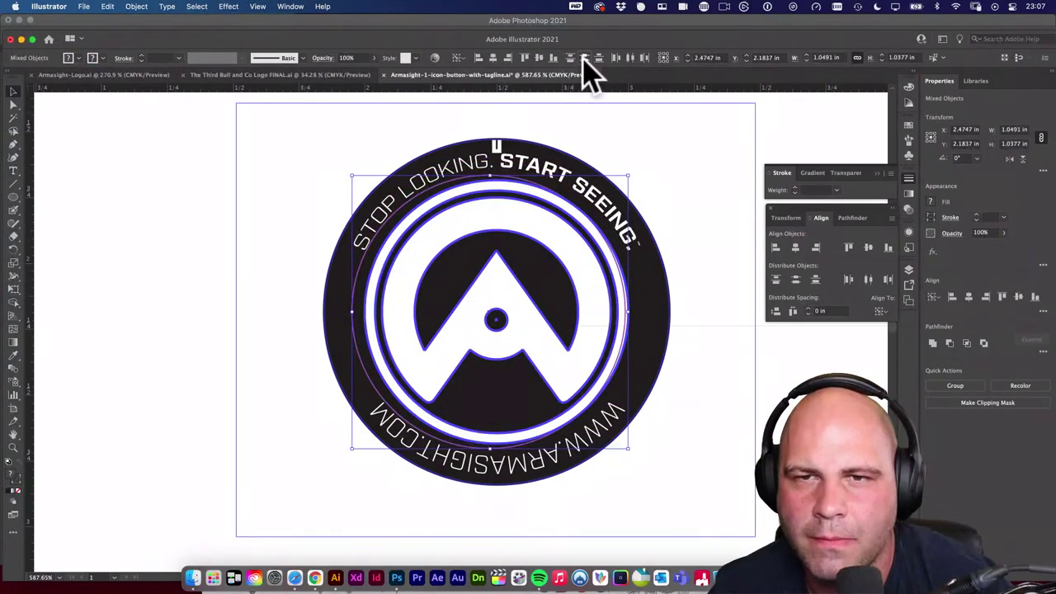
# Enlarge the pink circular path from its centre to about 1.21 in wide.
pyautogui.click(691, 348)
pyautogui.scroll(2, 550, 323)
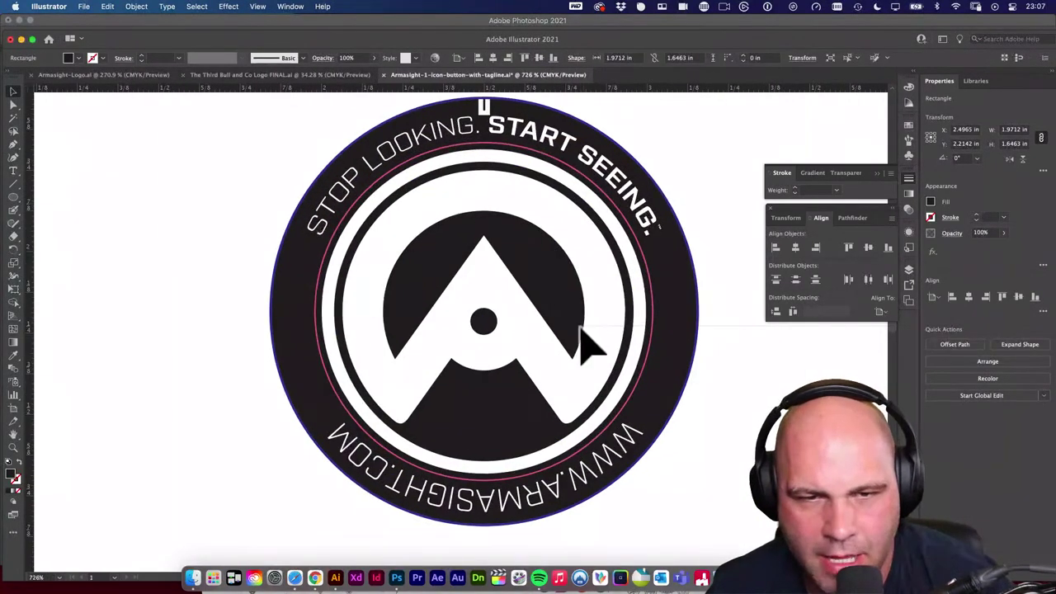
pyautogui.click(652, 329)
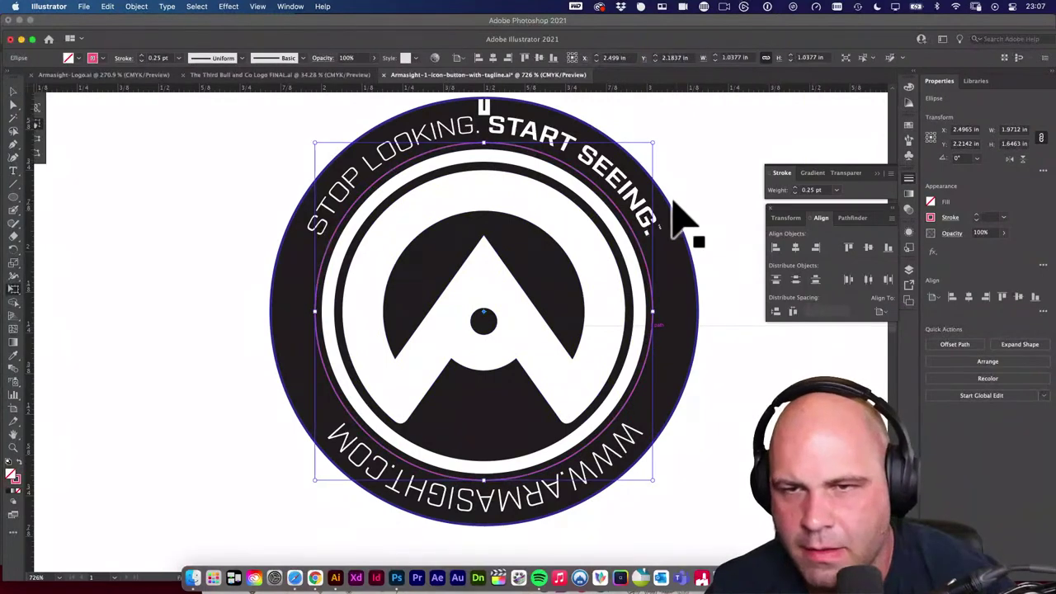
pyautogui.moveTo(653, 147)
pyautogui.mouseDown()
pyautogui.moveTo(666, 146)
pyautogui.moveTo(664, 136)
pyautogui.mouseUp()
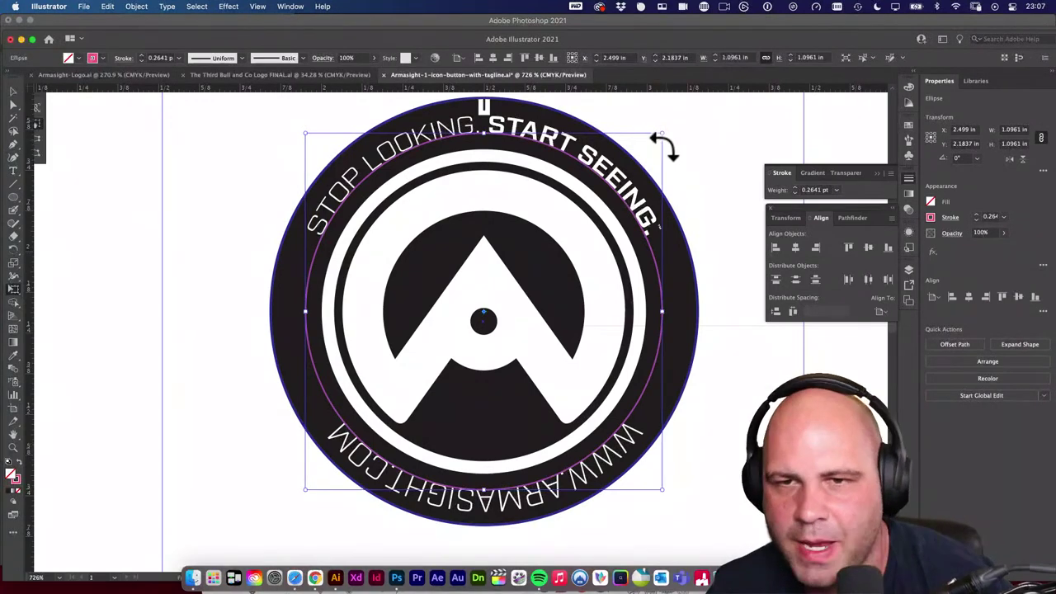
pyautogui.moveTo(657, 137); pyautogui.dragTo(685, 124)
pyautogui.click(577, 223)
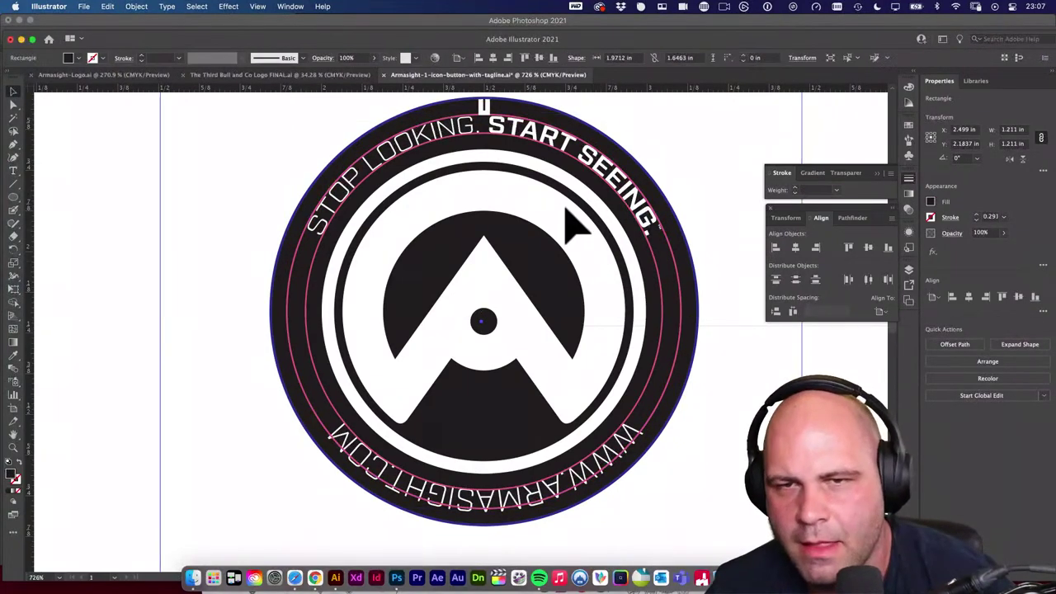
pyautogui.scroll(5, 578, 222)
pyautogui.scroll(3, 573, 346)
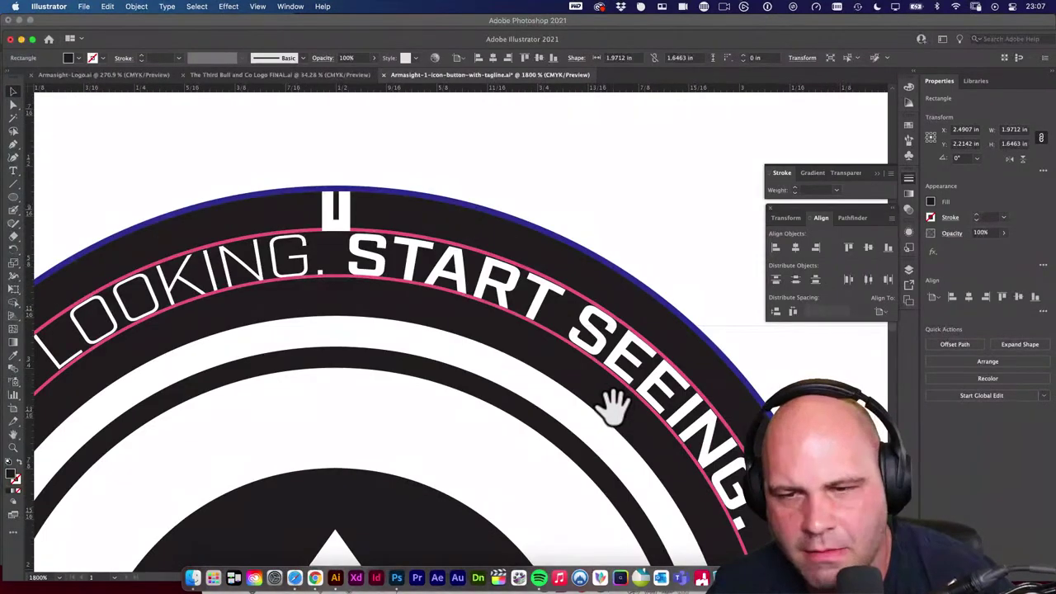
pyautogui.scroll(-3, 615, 404)
pyautogui.scroll(-2, 594, 330)
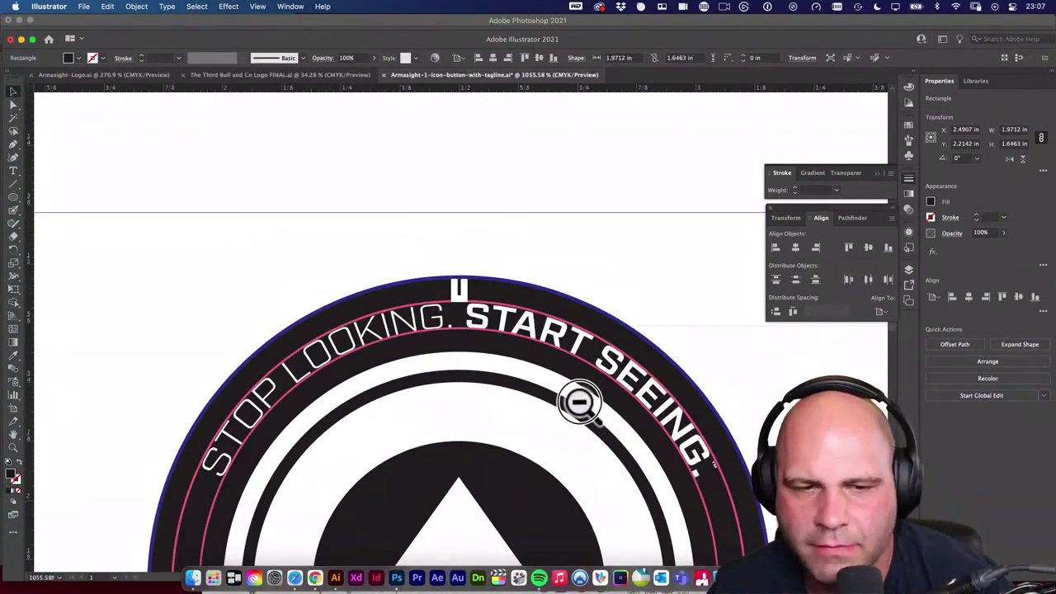
pyautogui.scroll(-2, 580, 401)
pyautogui.scroll(-6, 573, 420)
pyautogui.scroll(3, 585, 443)
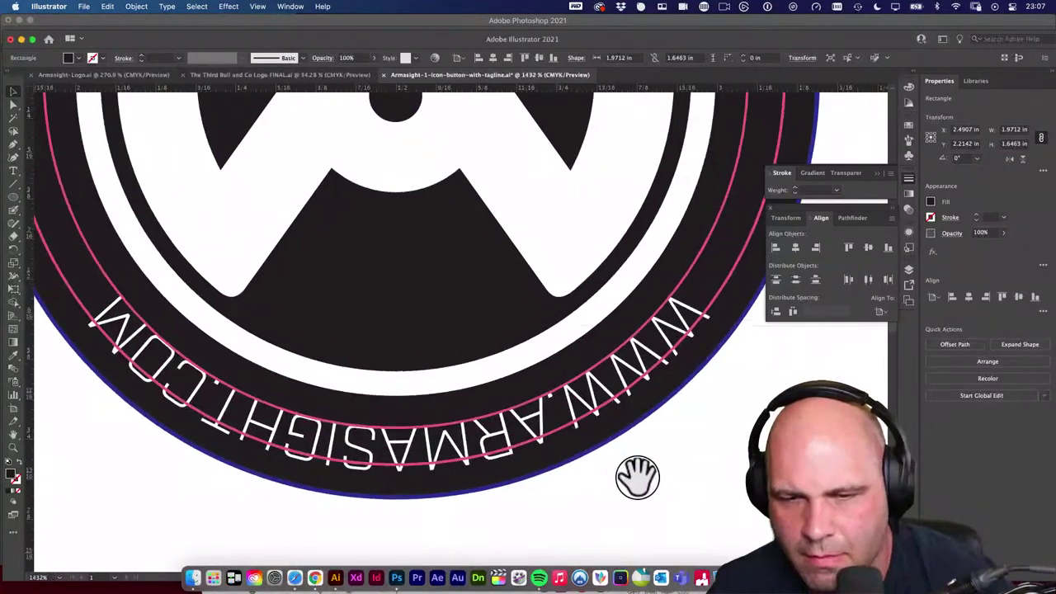
pyautogui.scroll(1, 637, 477)
pyautogui.doubleClick(583, 401)
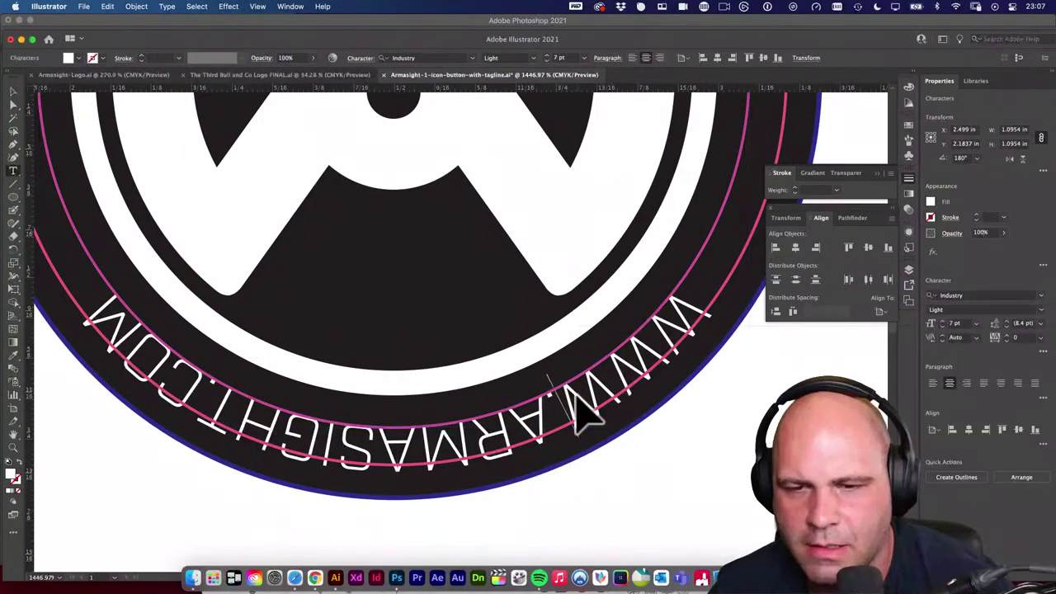
pyautogui.press('super+a')
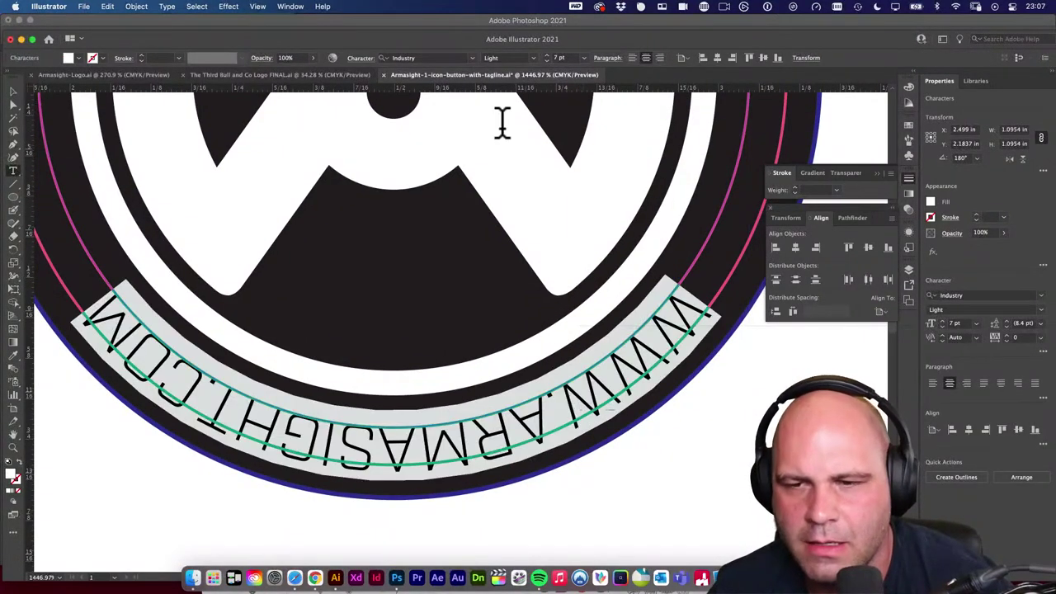
pyautogui.click(547, 62)
pyautogui.hotkey('alt', 'Right')
pyautogui.hotkey('alt', 'Right')
pyautogui.hotkey('alt', 'Right')
pyautogui.hotkey('alt', 'Right')
pyautogui.hotkey('alt', 'Right')
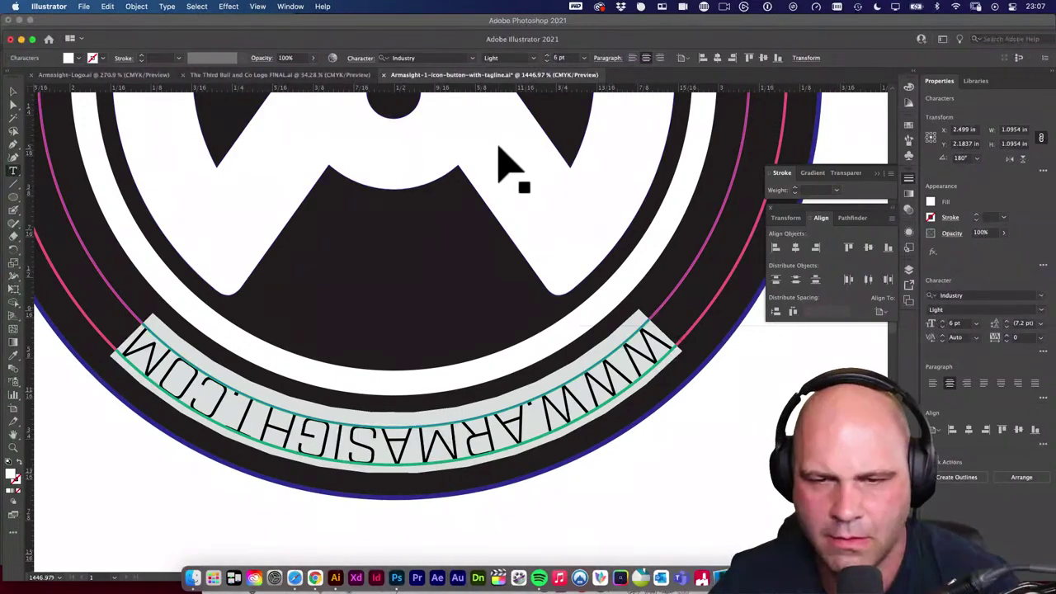
pyautogui.press('Escape')
pyautogui.click(719, 432)
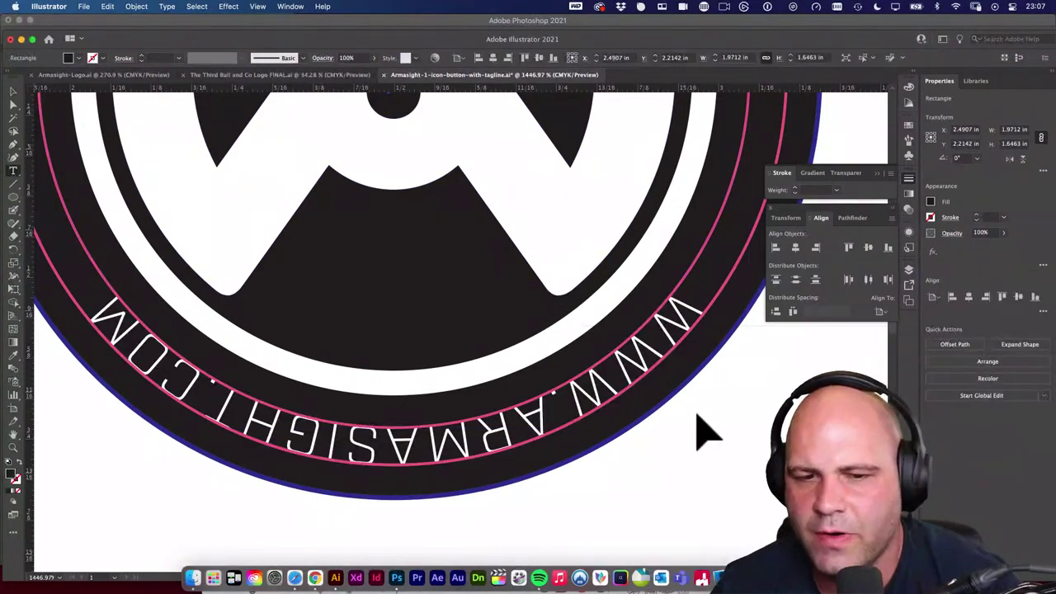
# Change the curved website text to the Demi weight and zoom out to the whole badge.
pyautogui.doubleClick(559, 441)
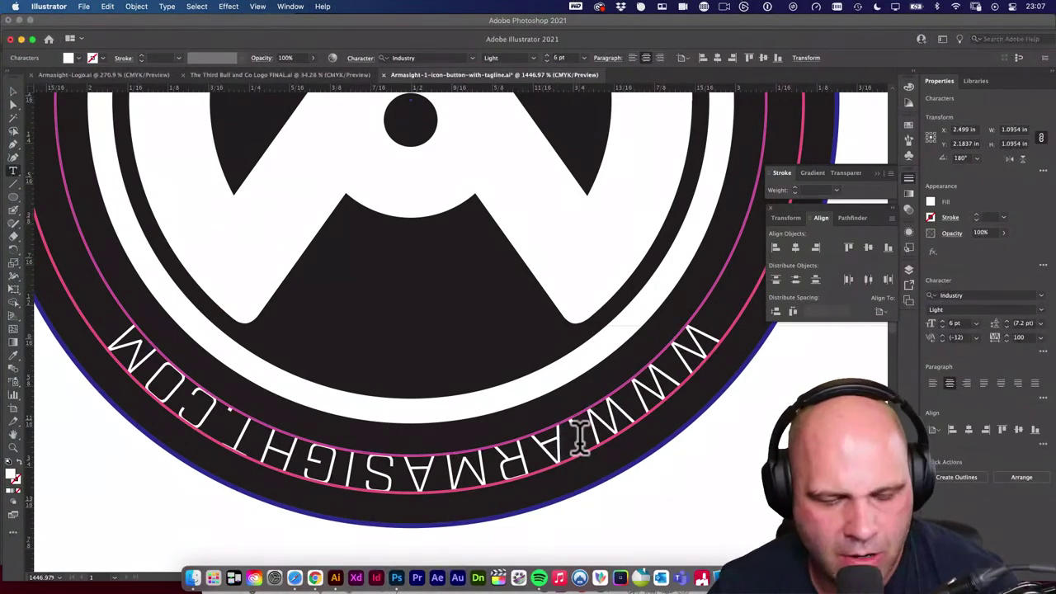
pyautogui.press('super+a')
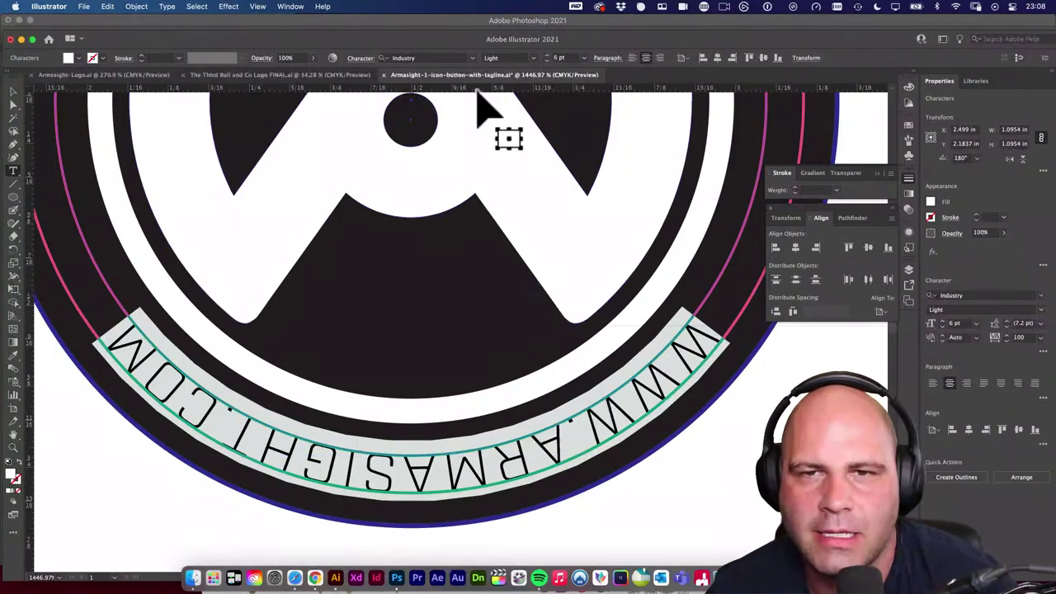
pyautogui.click(533, 58)
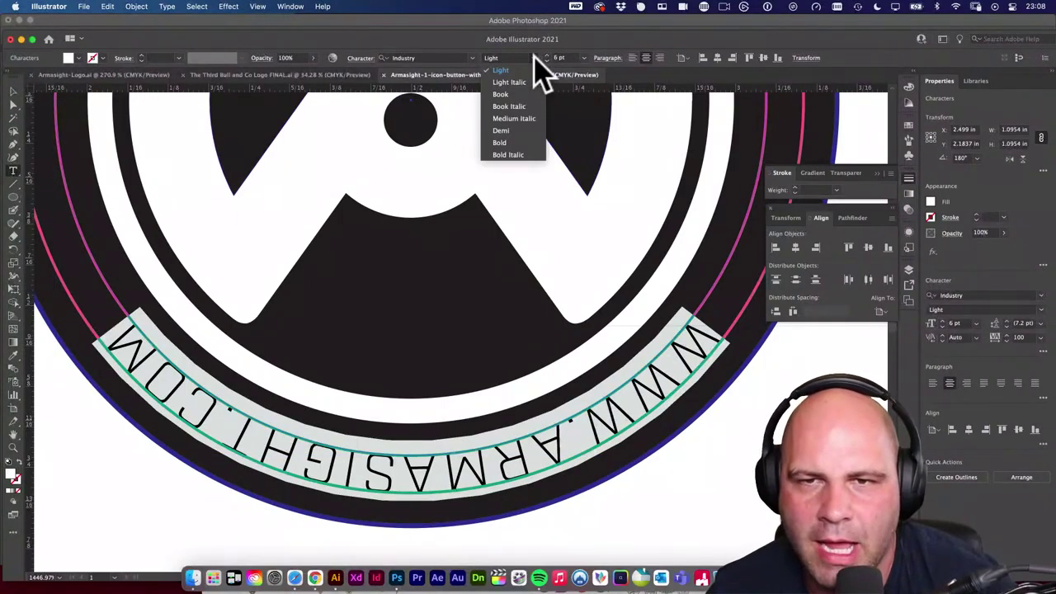
pyautogui.click(501, 131)
pyautogui.click(13, 91)
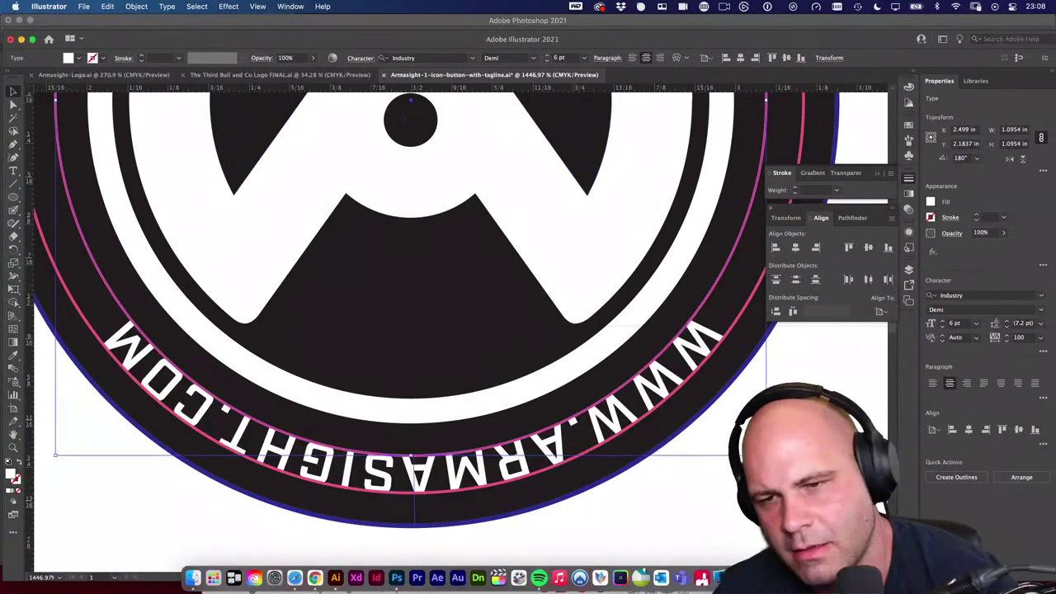
pyautogui.scroll(1, 453, 330)
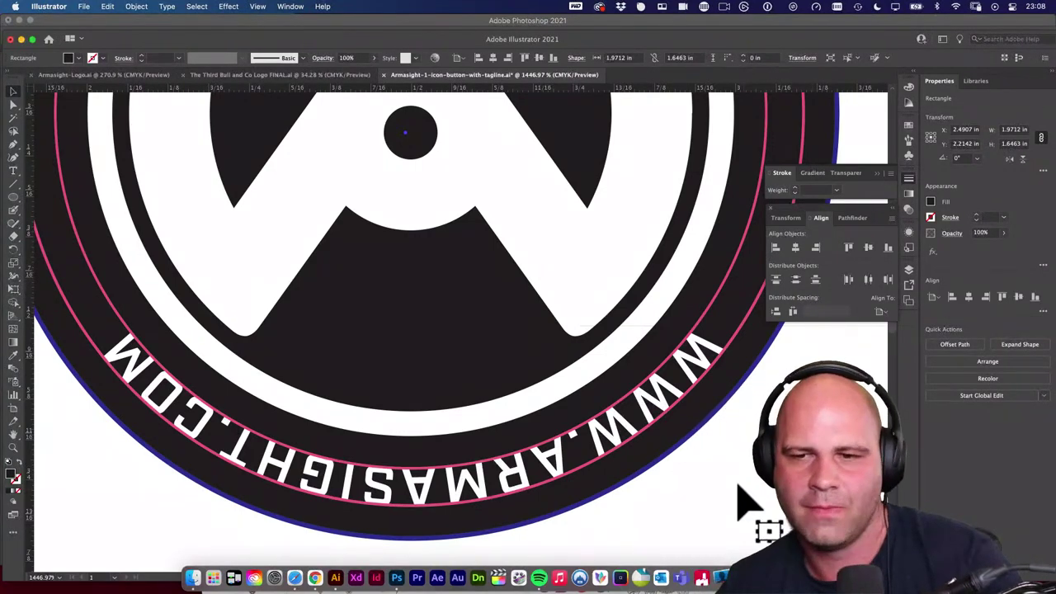
pyautogui.keyDown('alt'); pyautogui.click(636, 401); pyautogui.keyUp('alt')
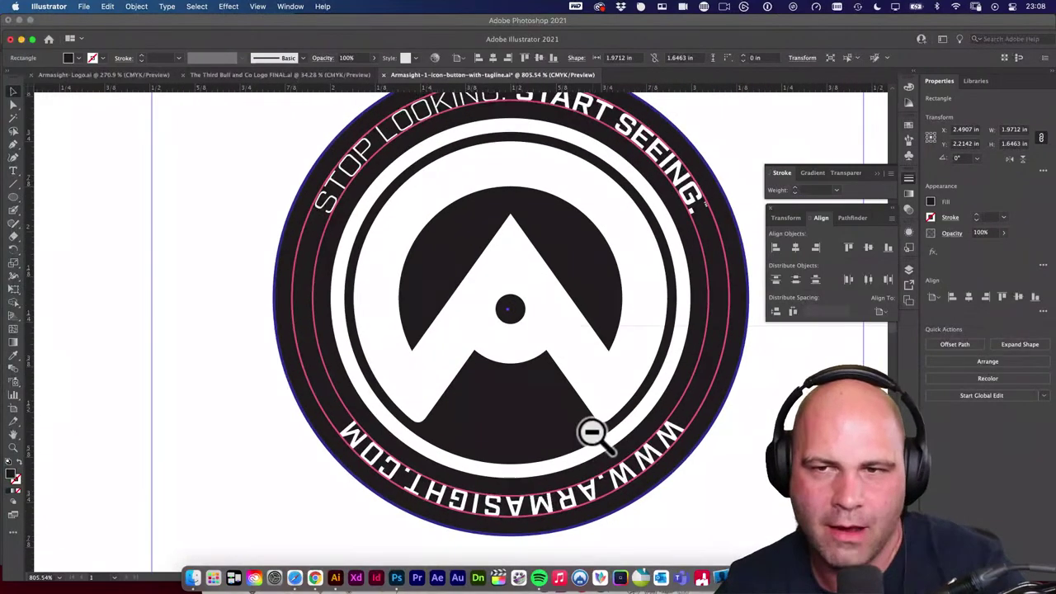
pyautogui.moveTo(646, 373)
pyautogui.mouseDown()
pyautogui.moveTo(631, 401)
pyautogui.moveTo(625, 330)
pyautogui.moveTo(595, 397)
pyautogui.moveTo(608, 335)
pyautogui.moveTo(639, 363)
pyautogui.mouseUp()
pyautogui.doubleClick(641, 458)
pyautogui.press('super+a')
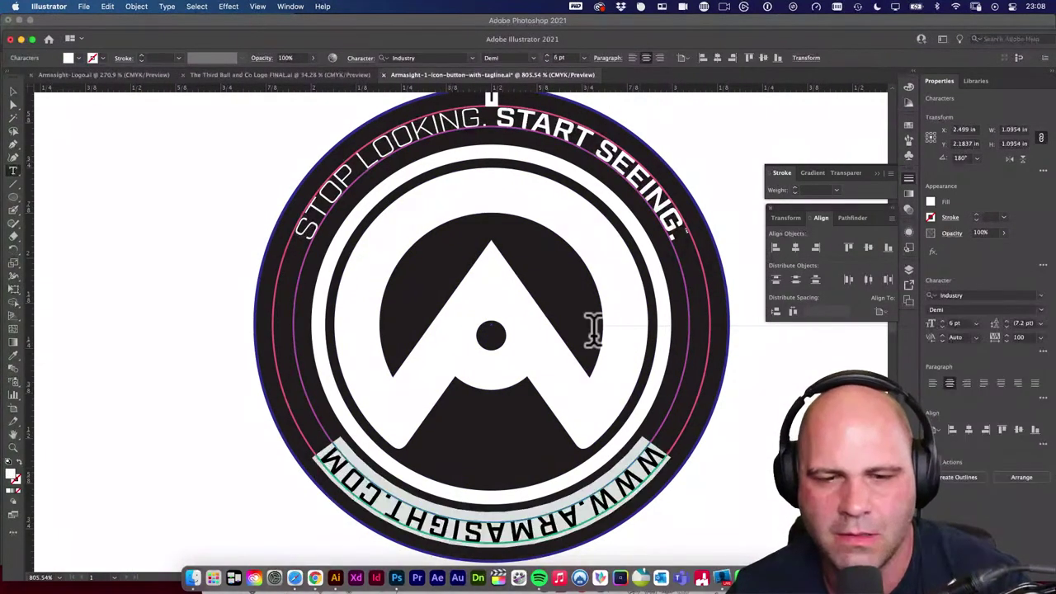
pyautogui.click(532, 58)
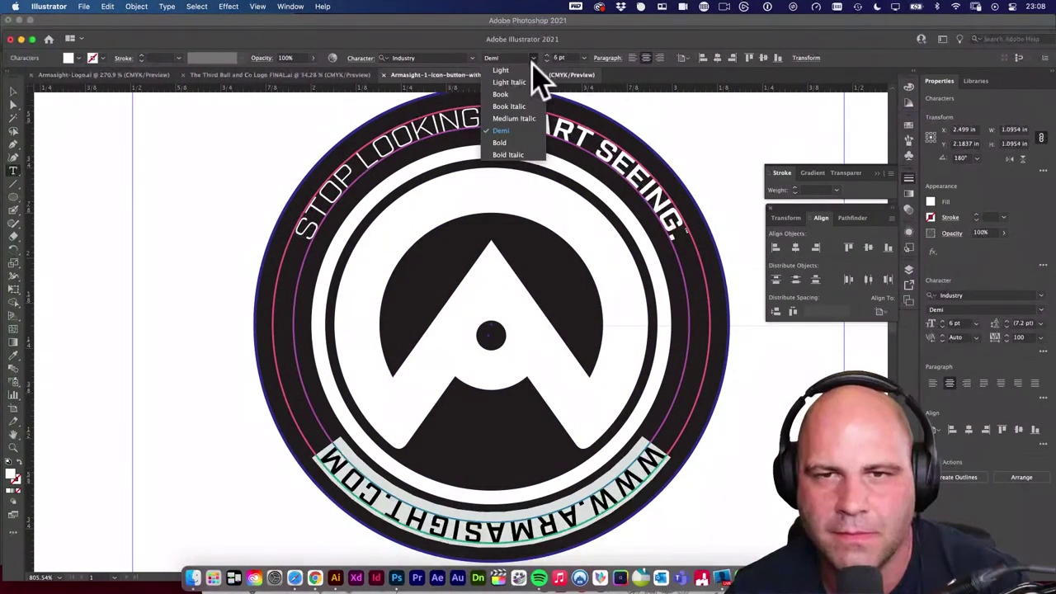
pyautogui.click(513, 95)
pyautogui.click(10, 92)
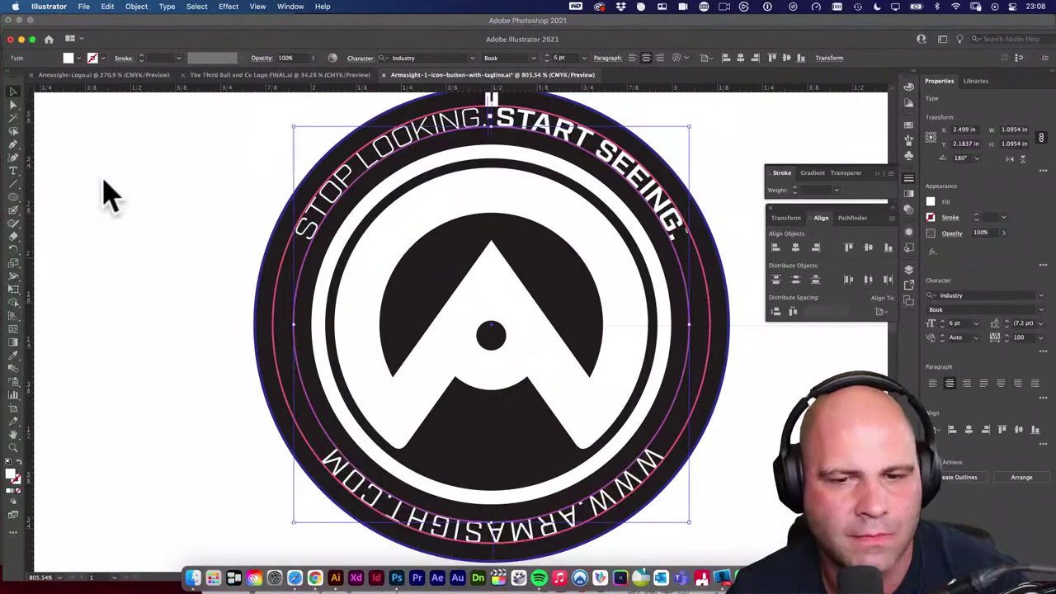
# Clear the selection, select the background rectangle and look in the menu bar for the ruler option.
pyautogui.click(203, 244)
pyautogui.hscroll(1, 161, 248)
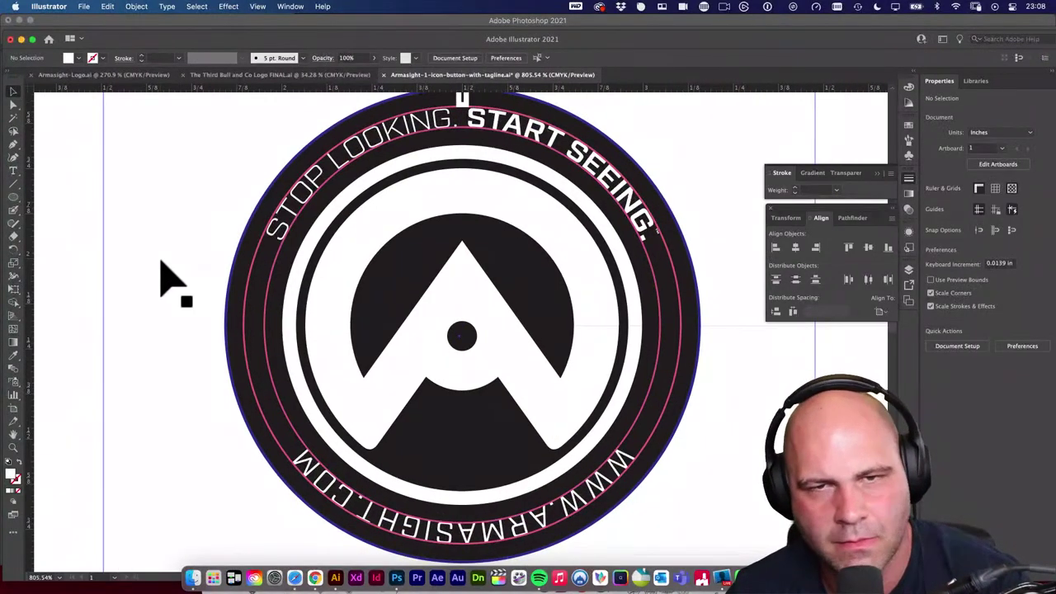
pyautogui.click(714, 452)
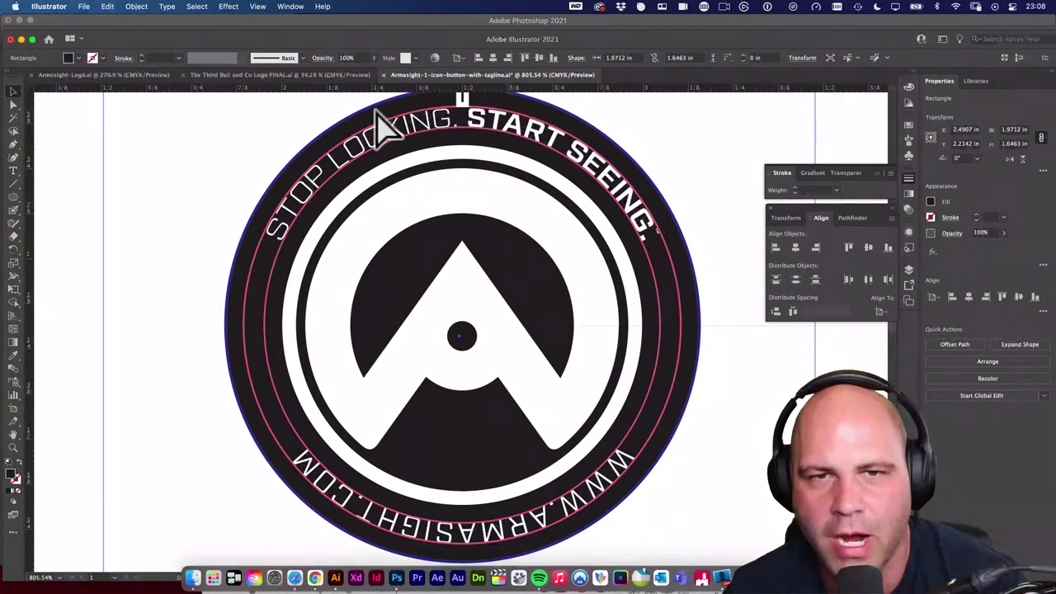
pyautogui.click(259, 7)
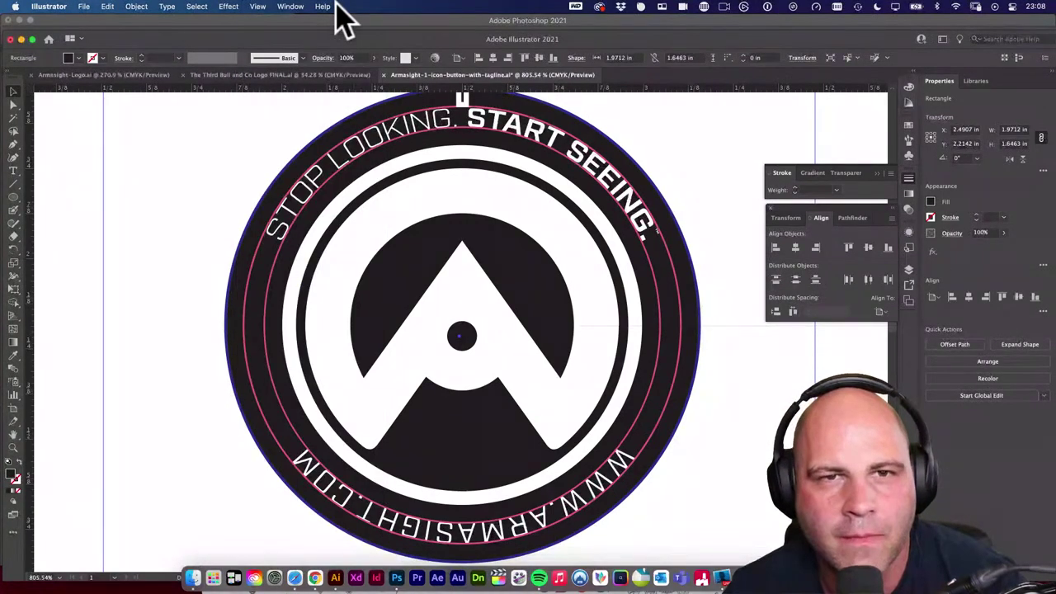
# Find the rulers setting through a Help search for 'ruler' and turn on the rulers.
pyautogui.click(321, 8)
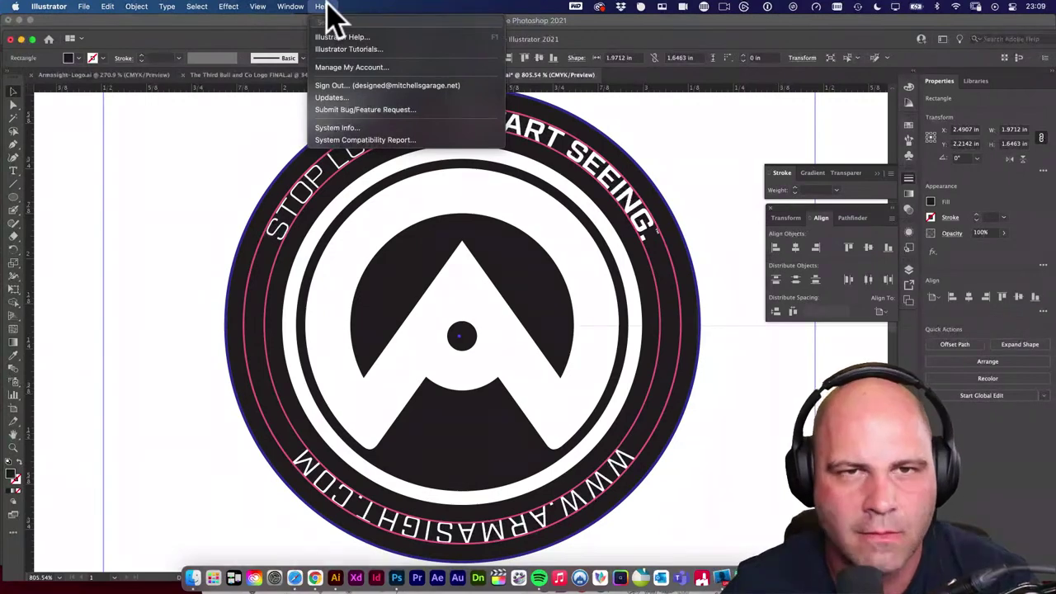
pyautogui.write('ruler')
pyautogui.moveTo(340, 61)
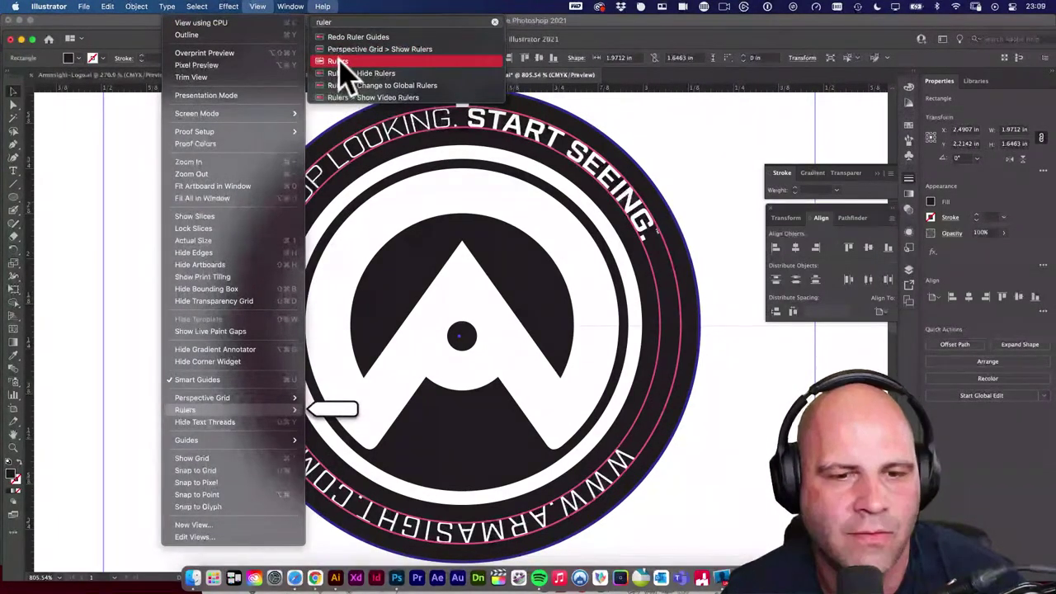
pyautogui.click(257, 6)
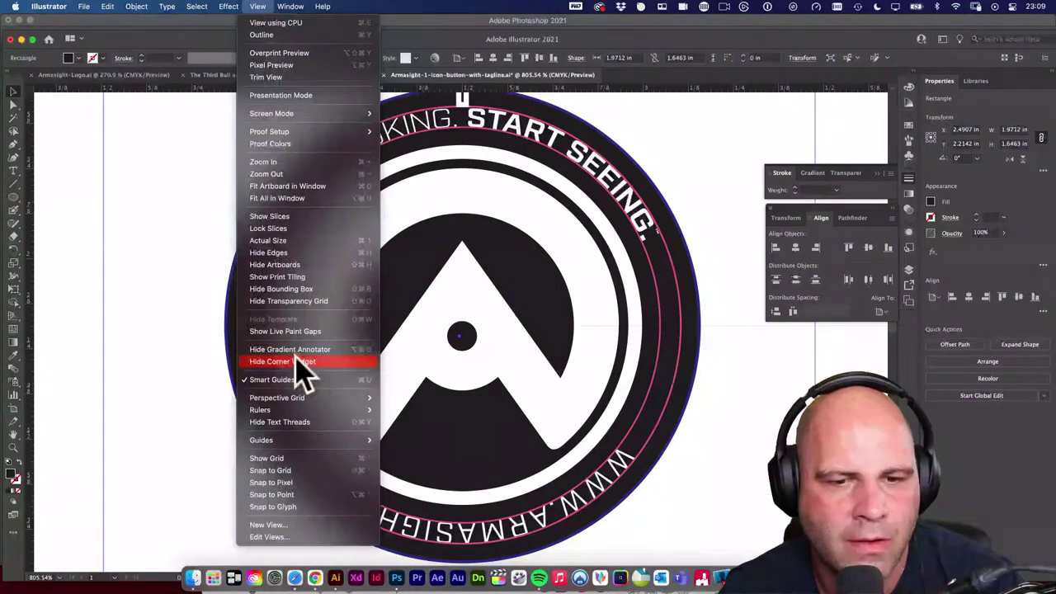
pyautogui.moveTo(315, 409)
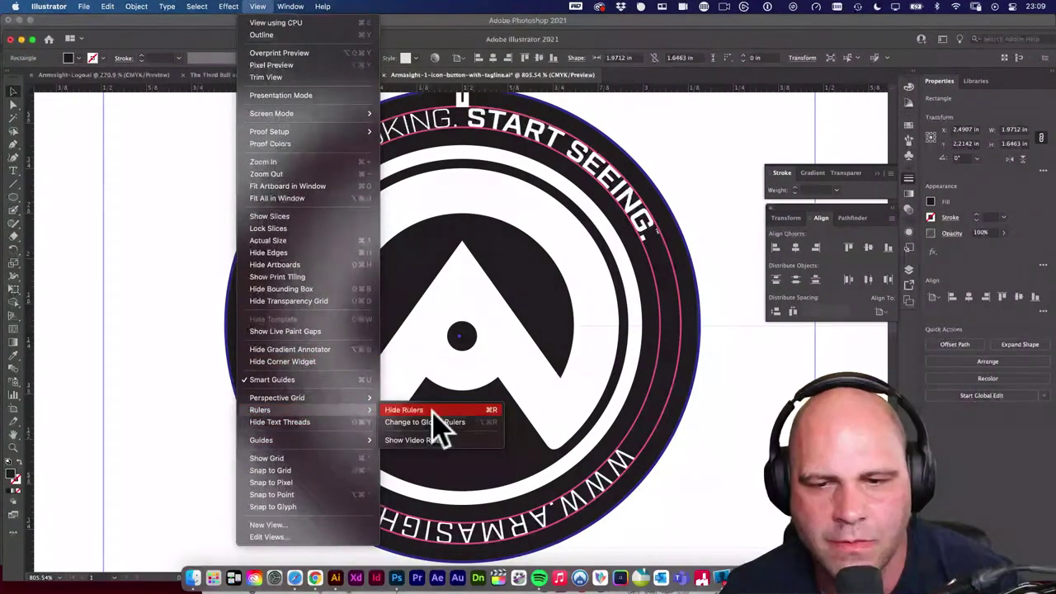
pyautogui.click(448, 410)
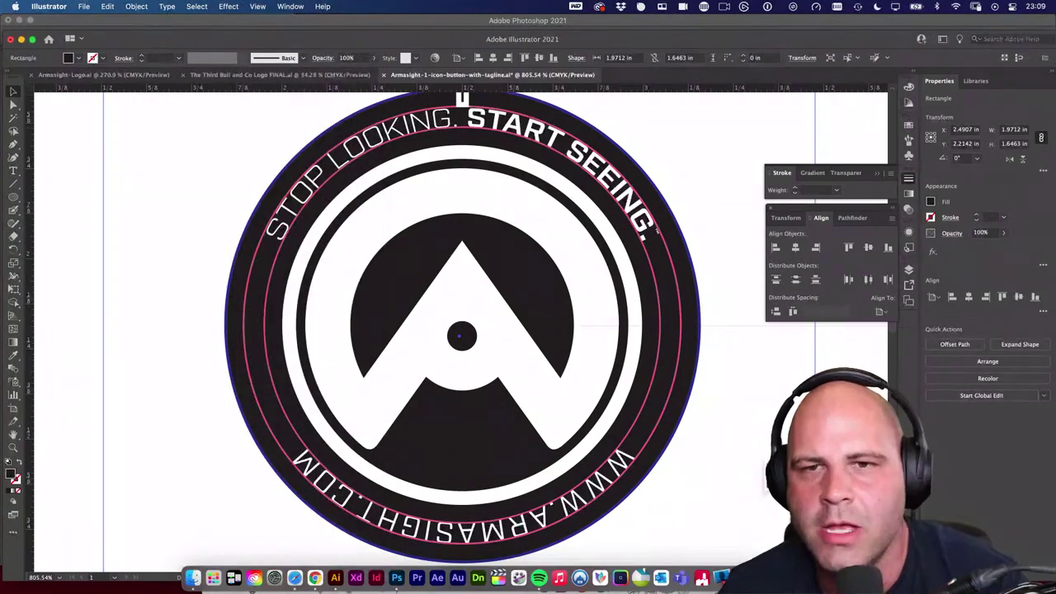
# Drag a horizontal guide to the bottom of the A emblem and zoom to check it.
pyautogui.scroll(2, 589, 99)
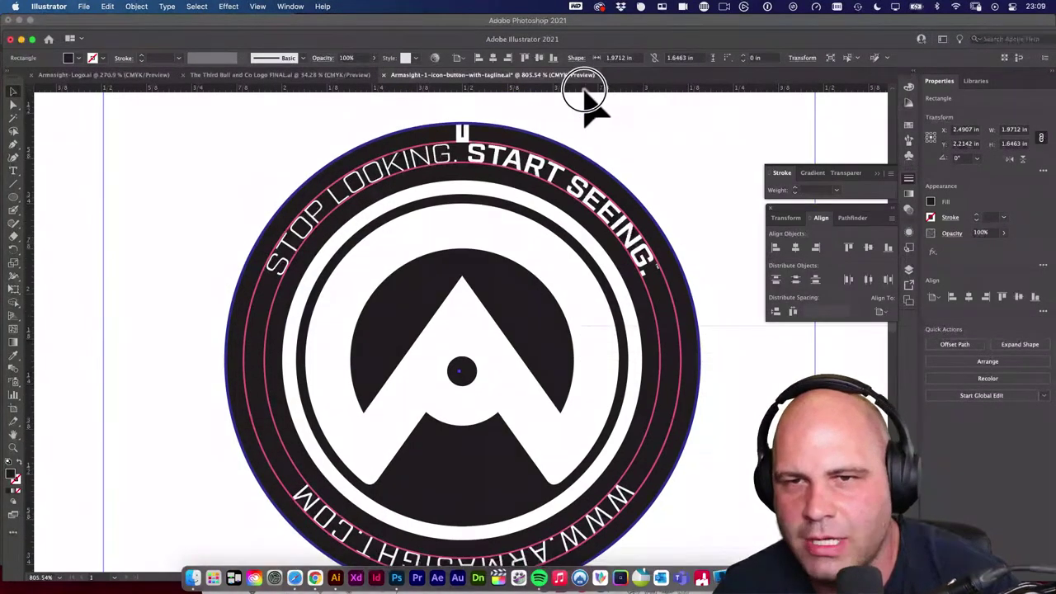
pyautogui.moveTo(570, 411); pyautogui.dragTo(619, 498)
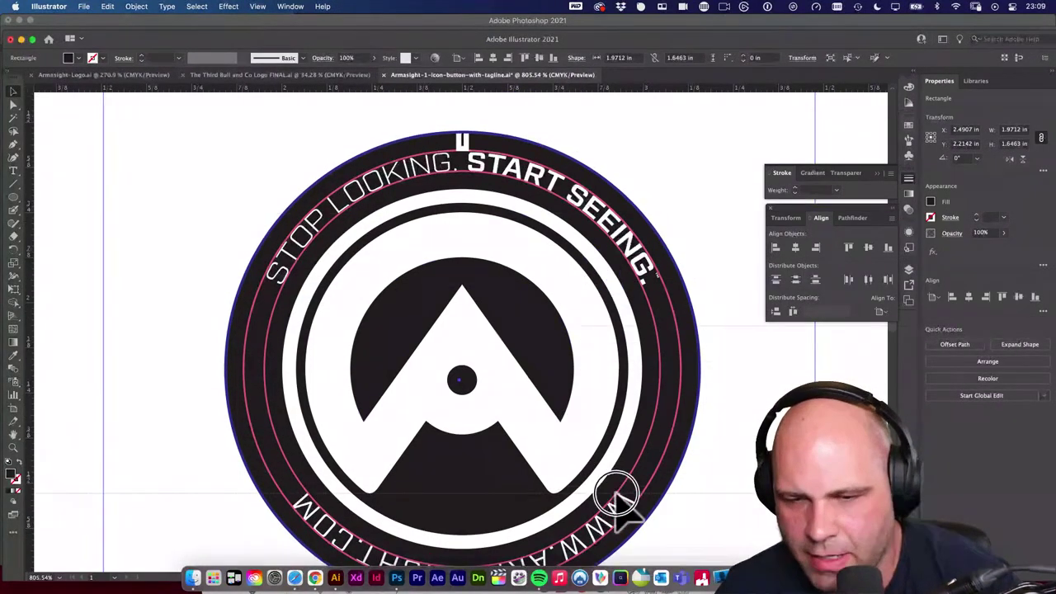
pyautogui.scroll(-1, 619, 499)
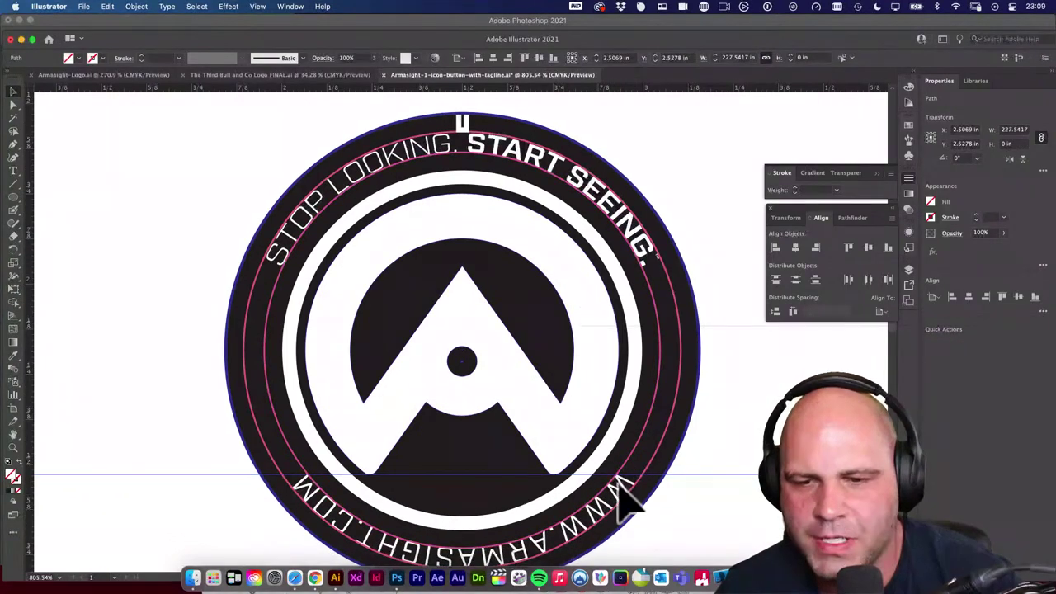
pyautogui.scroll(5, 625, 500)
pyautogui.scroll(4, 670, 516)
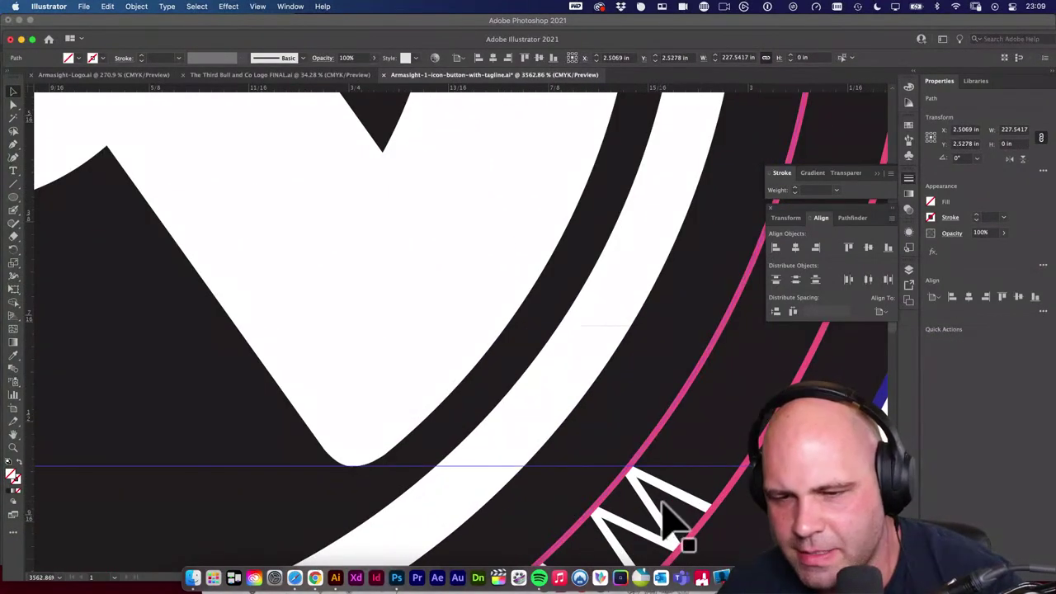
pyautogui.scroll(-8, 670, 515)
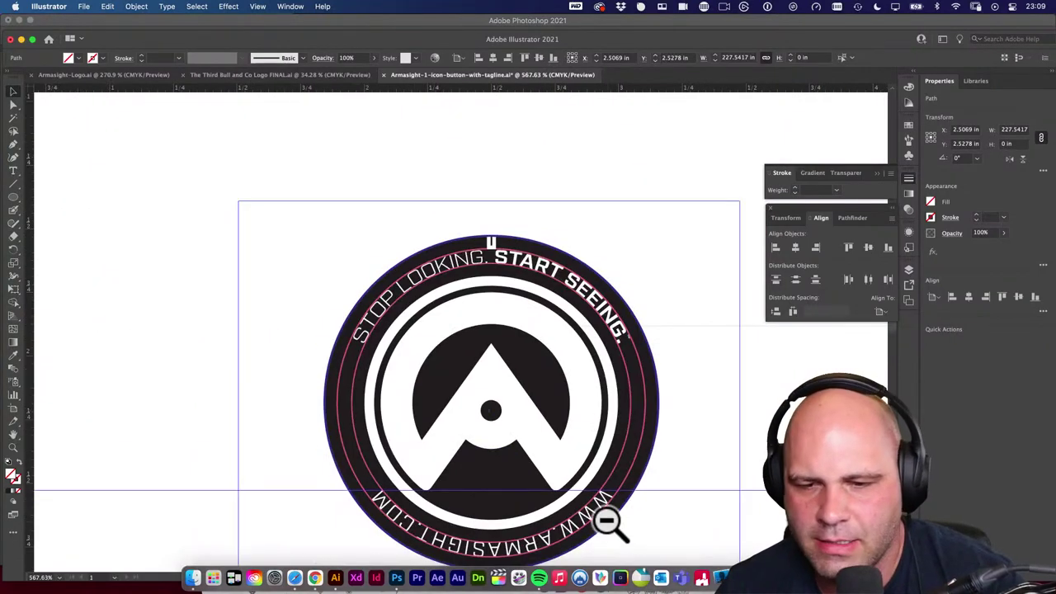
# Try rotating the outer ring and the bottom website text, undoing both rotations.
pyautogui.click(608, 521)
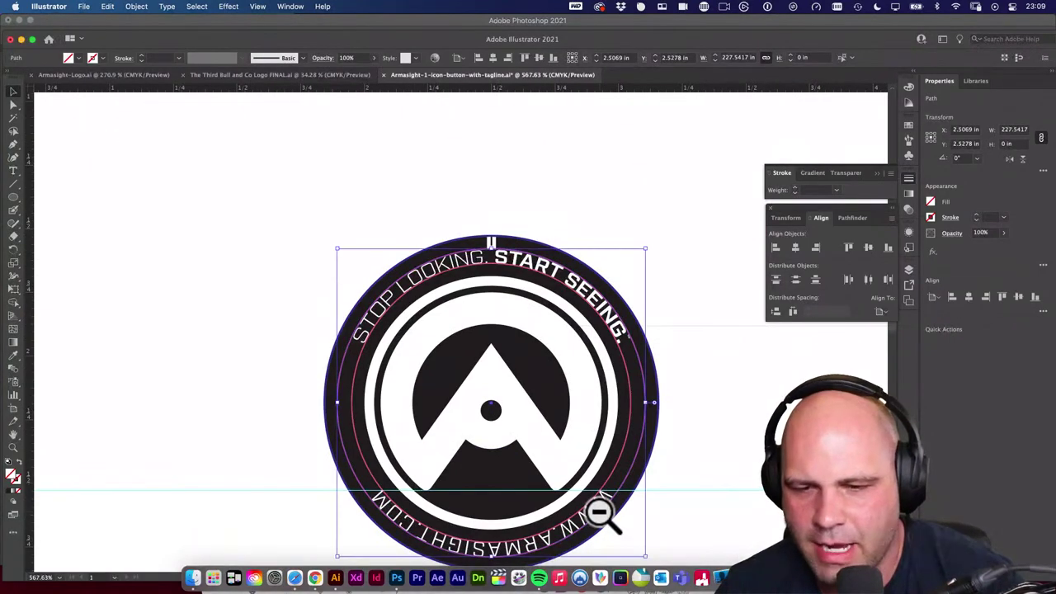
pyautogui.moveTo(748, 518); pyautogui.dragTo(625, 516)
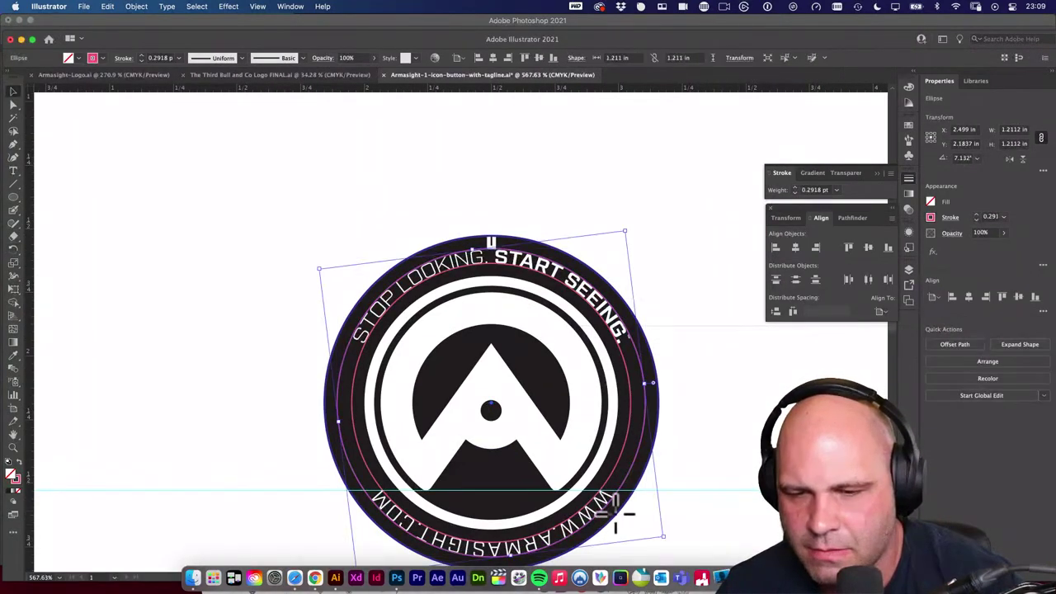
pyautogui.press('super+z')
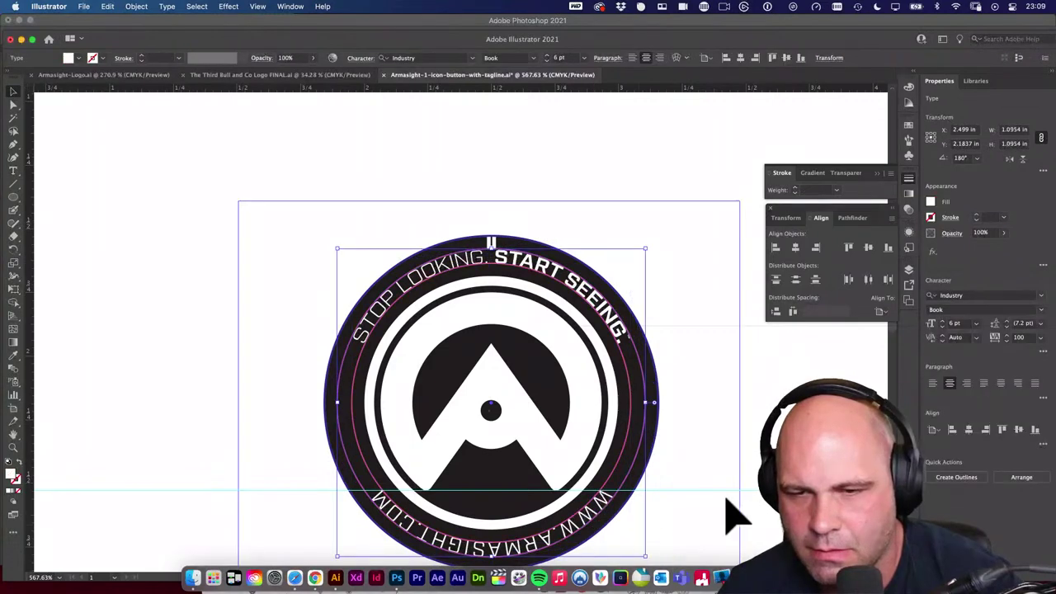
pyautogui.click(587, 528)
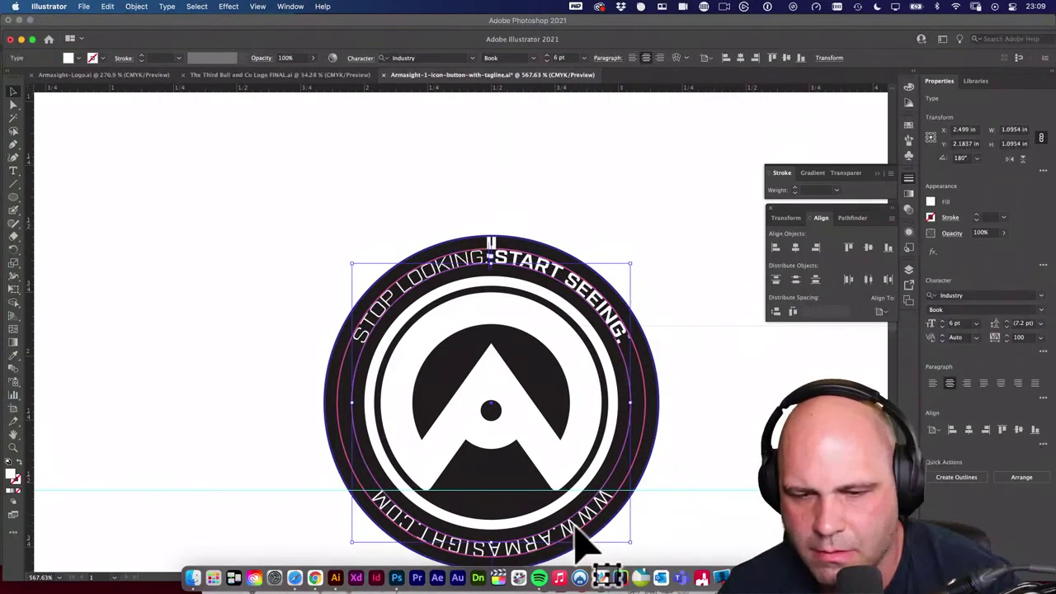
pyautogui.moveTo(718, 530); pyautogui.dragTo(612, 482)
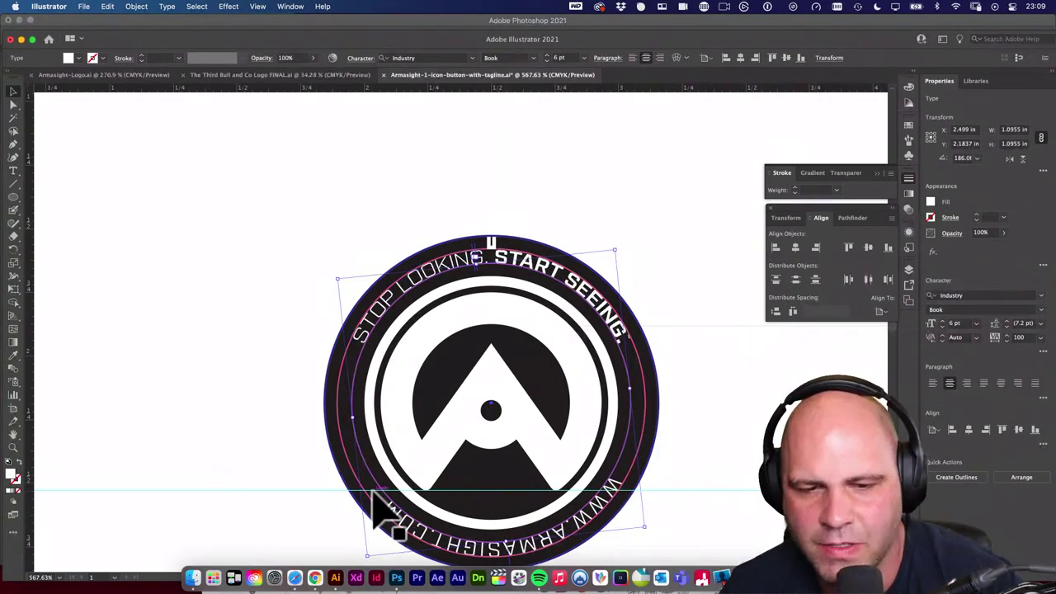
pyautogui.press('super+z')
# Zoom in on the central A emblem and bring the badge's right side into view.
pyautogui.press('z')
pyautogui.moveTo(549, 487); pyautogui.dragTo(637, 523)
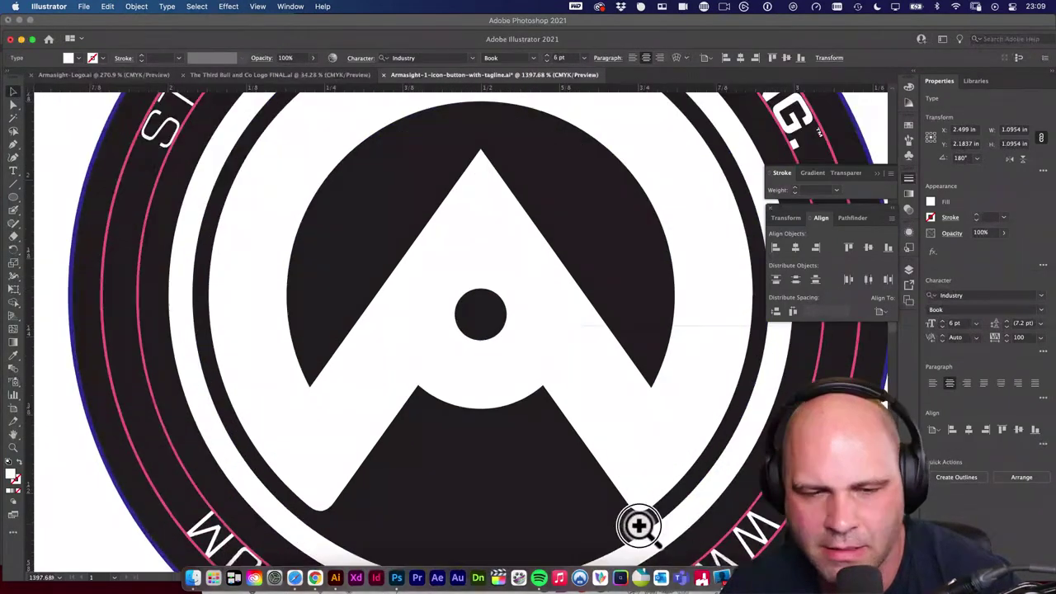
pyautogui.press('v')
pyautogui.scroll(3, 594, 421)
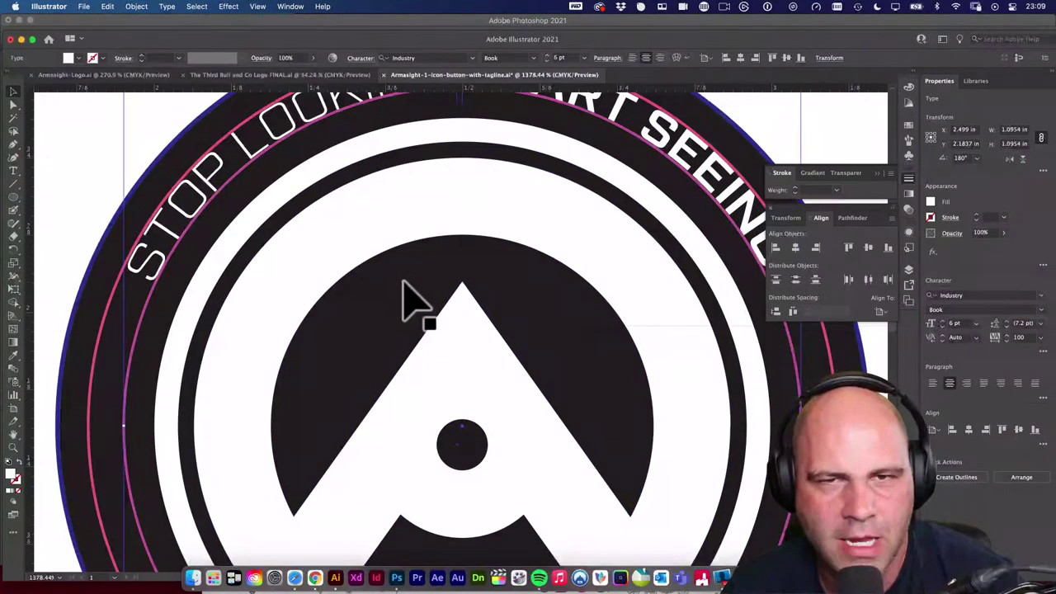
pyautogui.click(155, 282)
pyautogui.moveTo(578, 285); pyautogui.dragTo(346, 302)
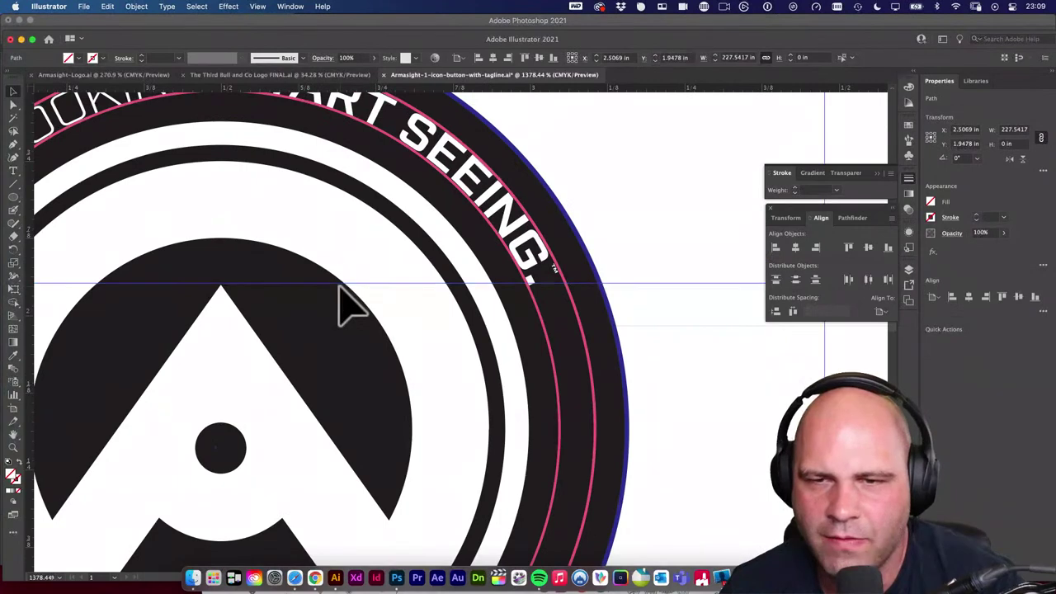
pyautogui.scroll(-6, 601, 306)
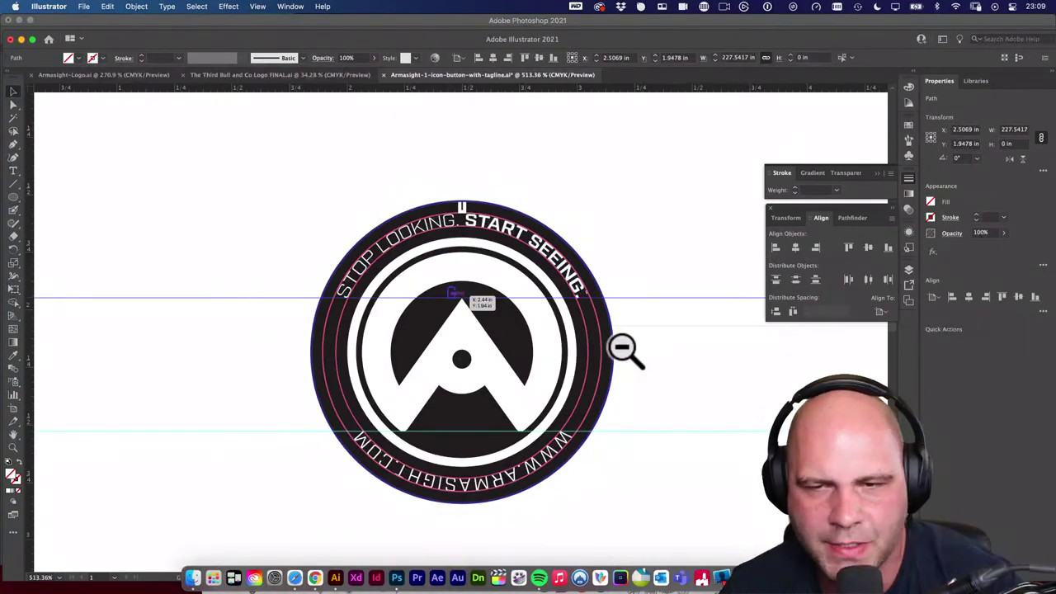
pyautogui.click(660, 338)
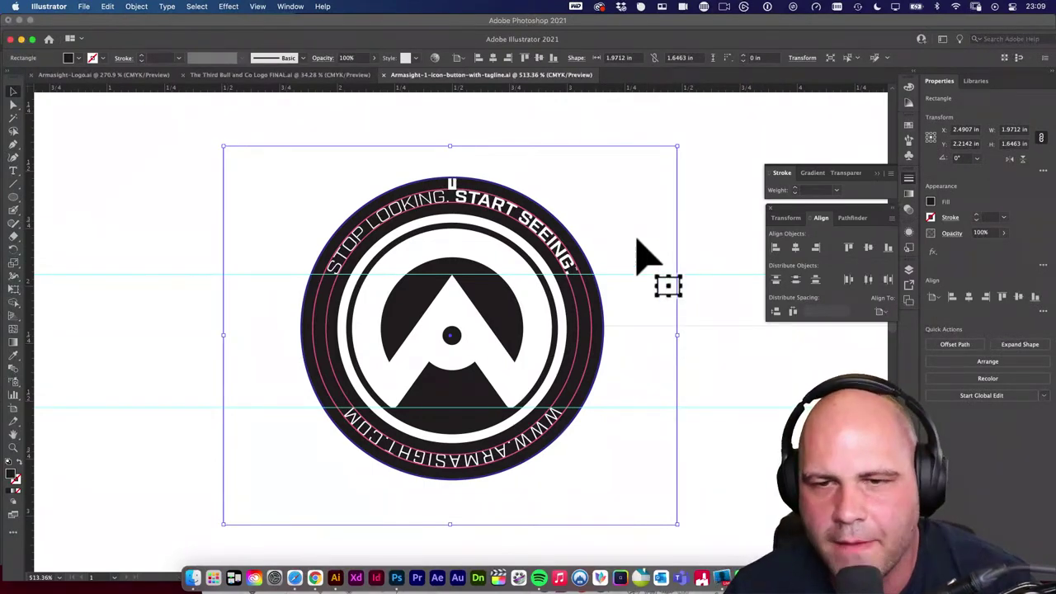
pyautogui.click(710, 247)
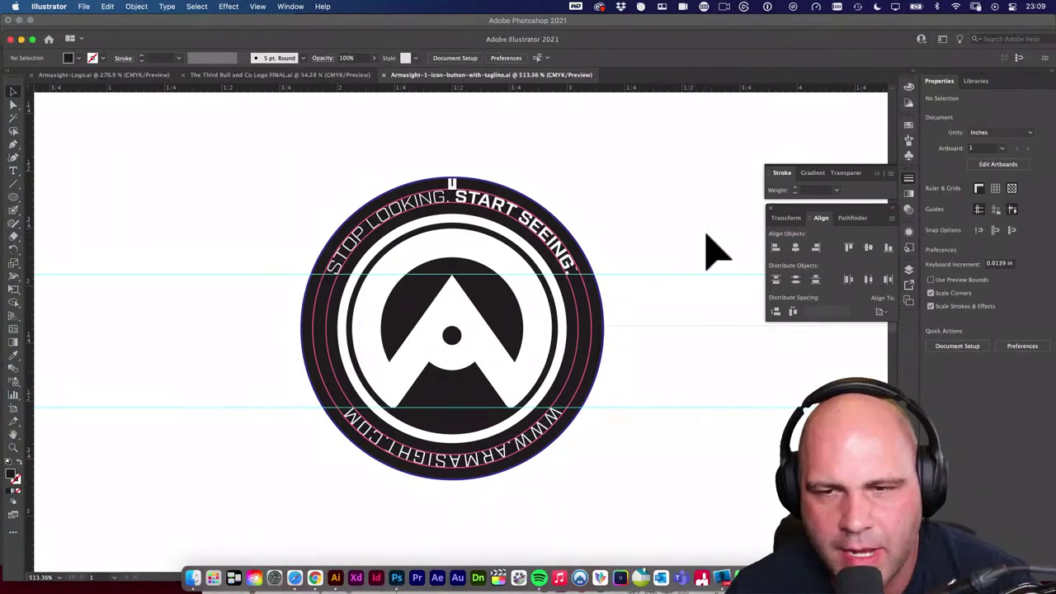
# Select the upper and lower horizontal guides together and delete them.
pyautogui.click(668, 276)
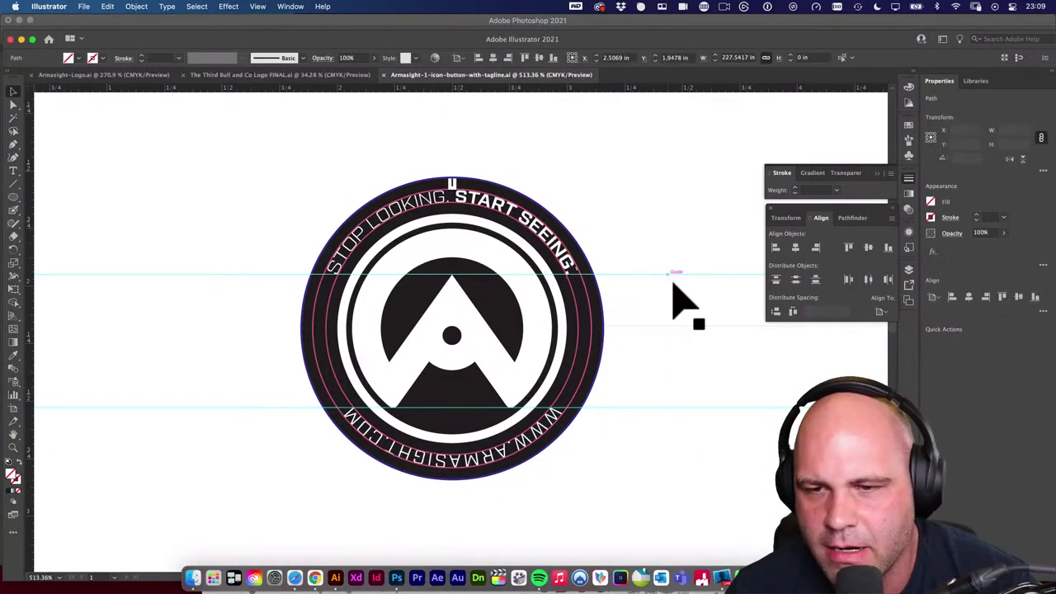
pyautogui.click(670, 355)
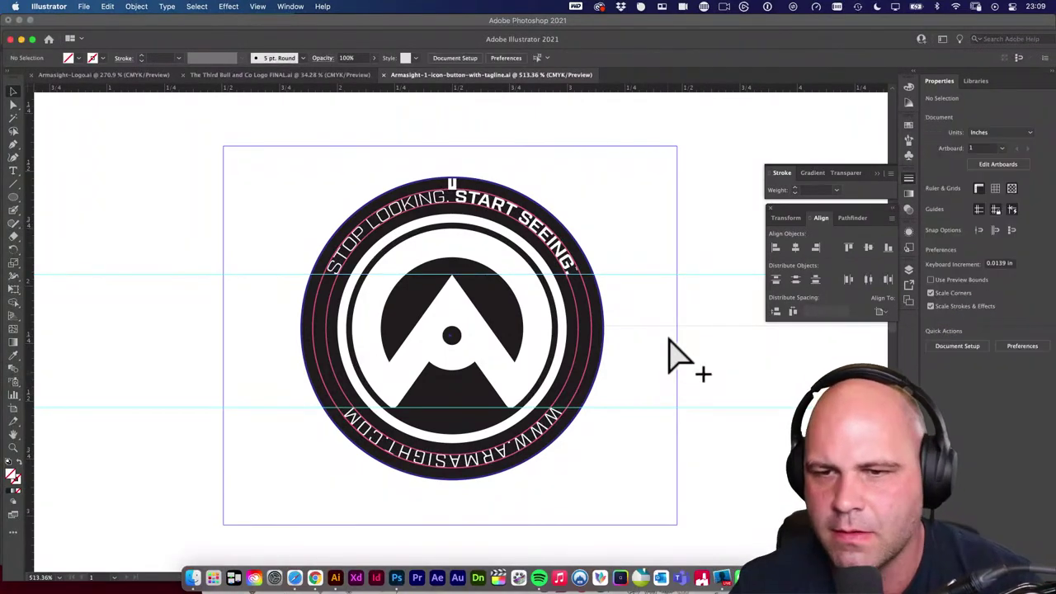
pyautogui.click(715, 275)
pyautogui.keyDown('shift'); pyautogui.click(726, 407); pyautogui.keyUp('shift')
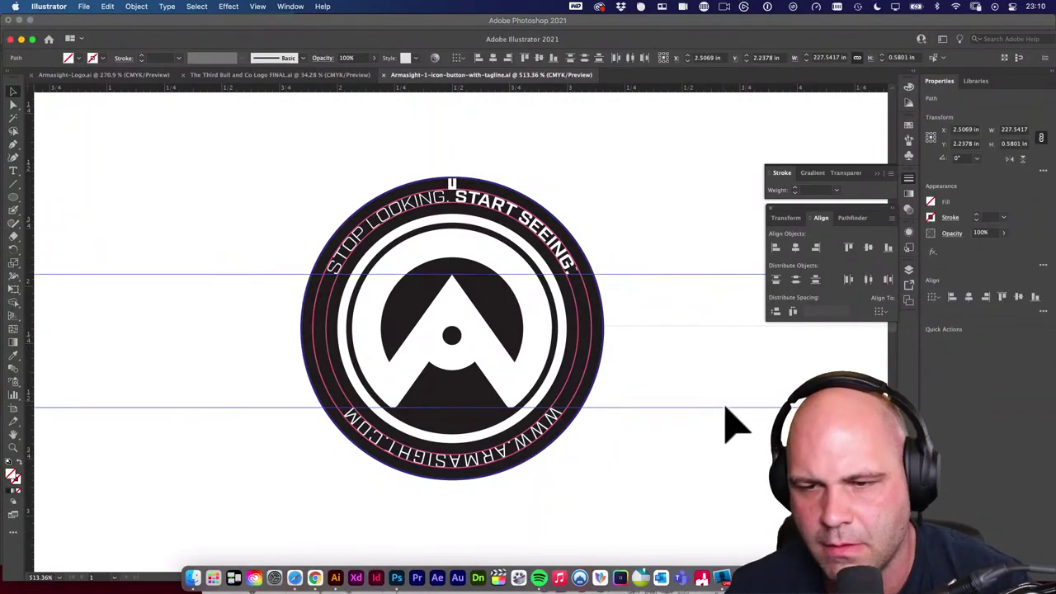
pyautogui.press('Delete')
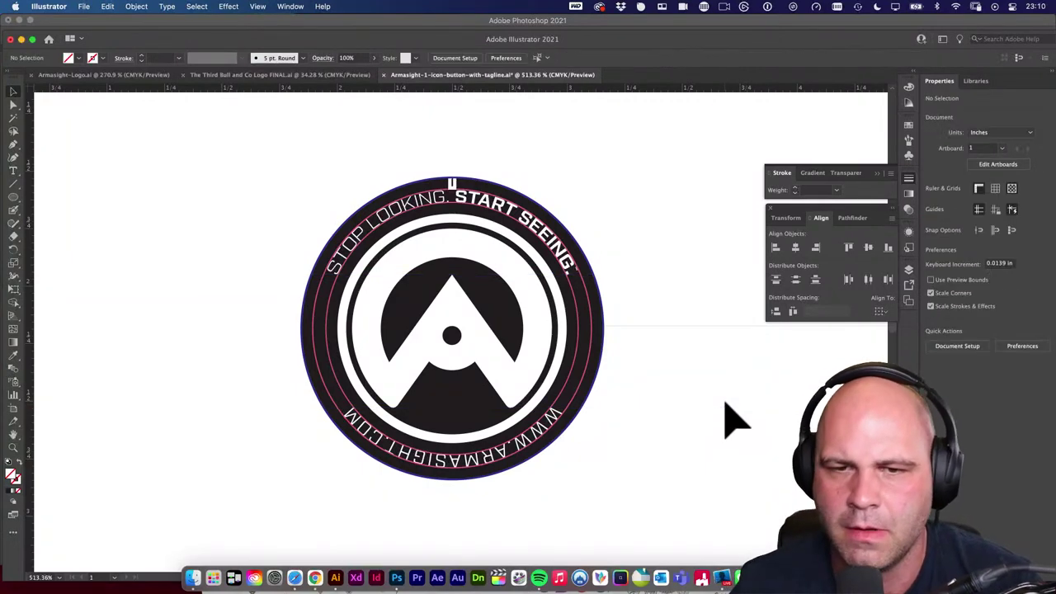
pyautogui.click(598, 337)
pyautogui.press('z')
pyautogui.click(578, 396)
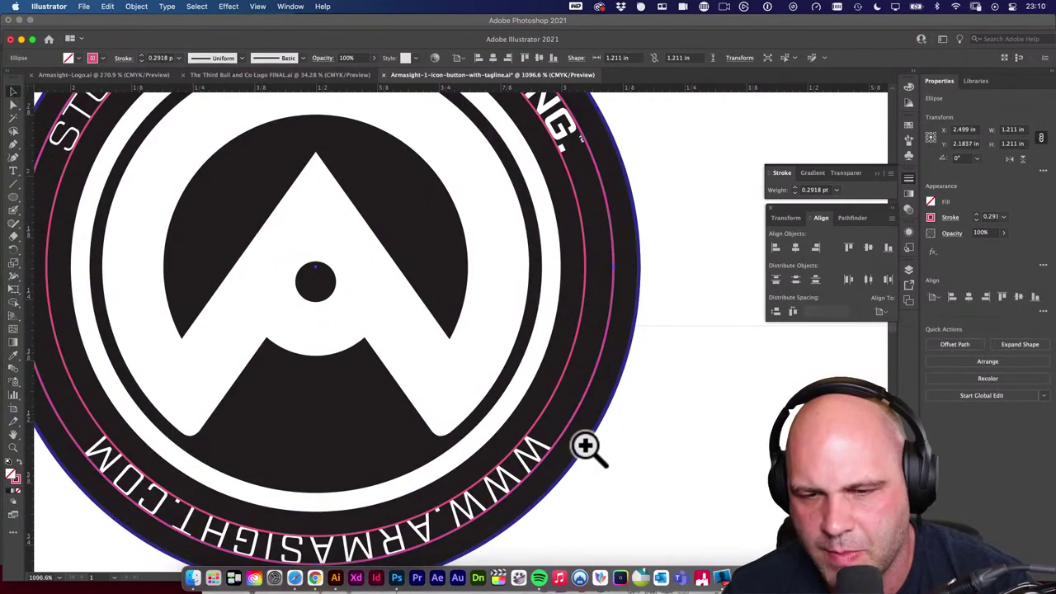
pyautogui.moveTo(585, 446); pyautogui.dragTo(483, 407)
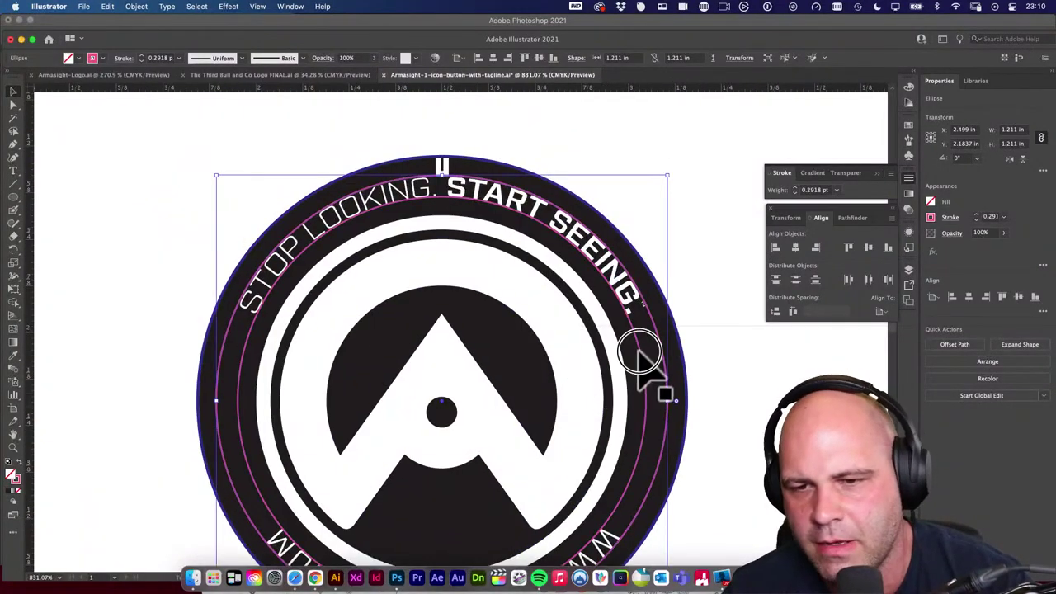
pyautogui.scroll(-1, 644, 359)
pyautogui.click(648, 365)
pyautogui.scroll(-2, 565, 311)
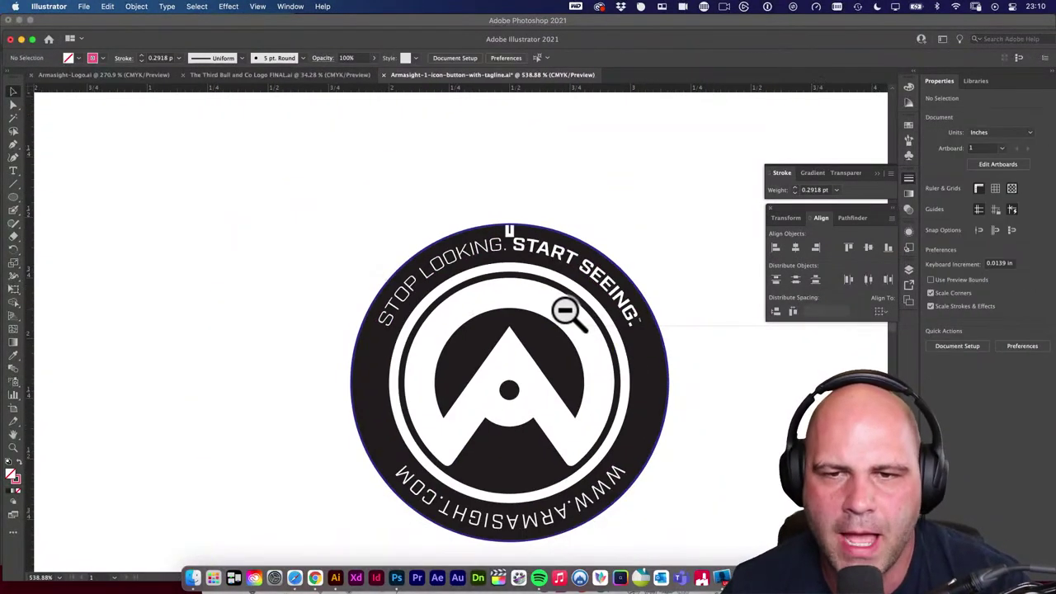
pyautogui.moveTo(516, 235); pyautogui.dragTo(701, 379)
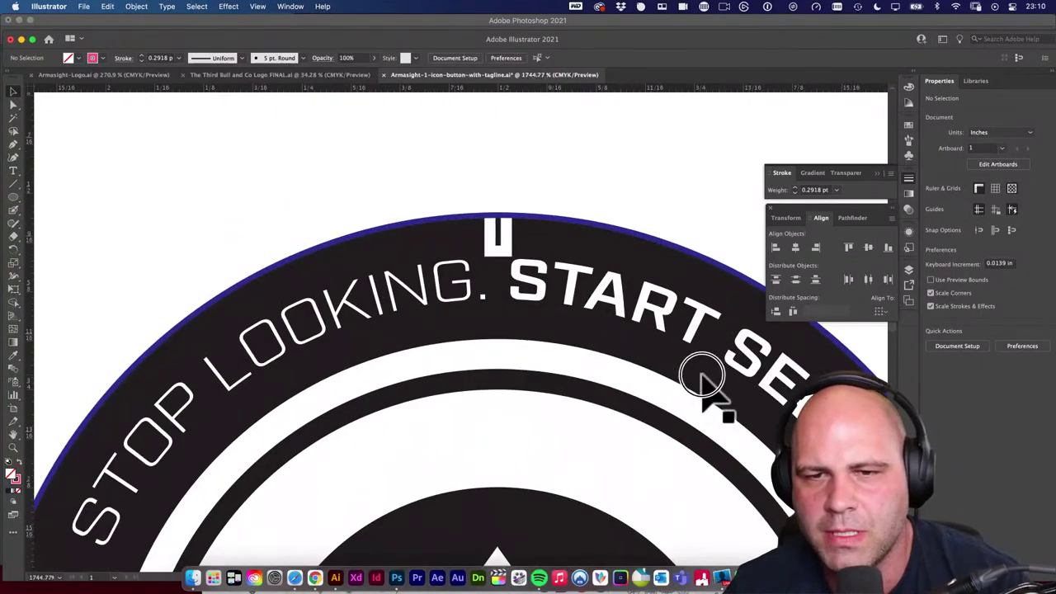
pyautogui.click(509, 255)
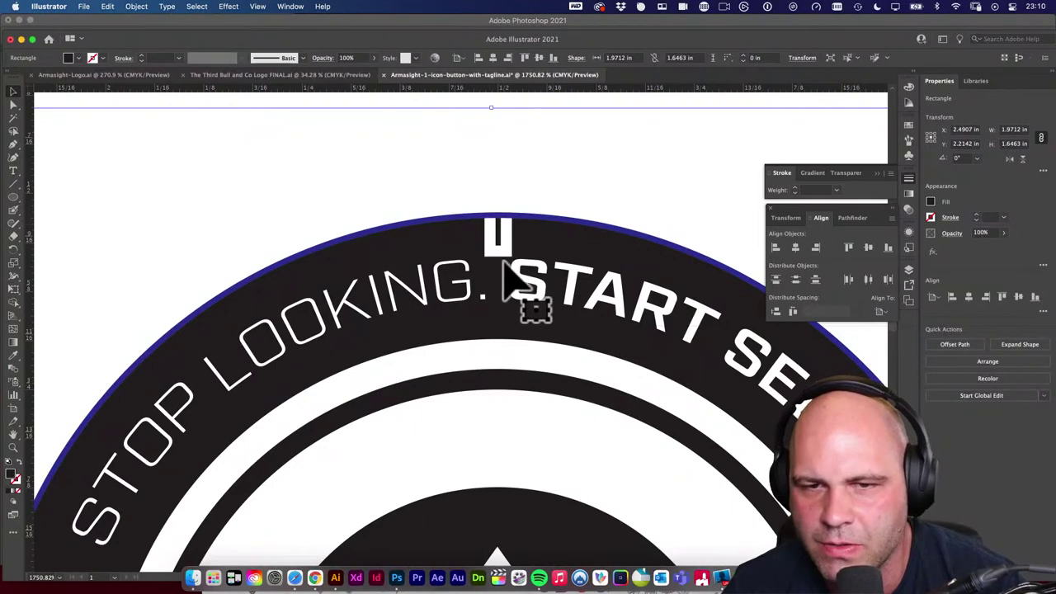
pyautogui.scroll(-2, 578, 350)
pyautogui.scroll(-3, 578, 388)
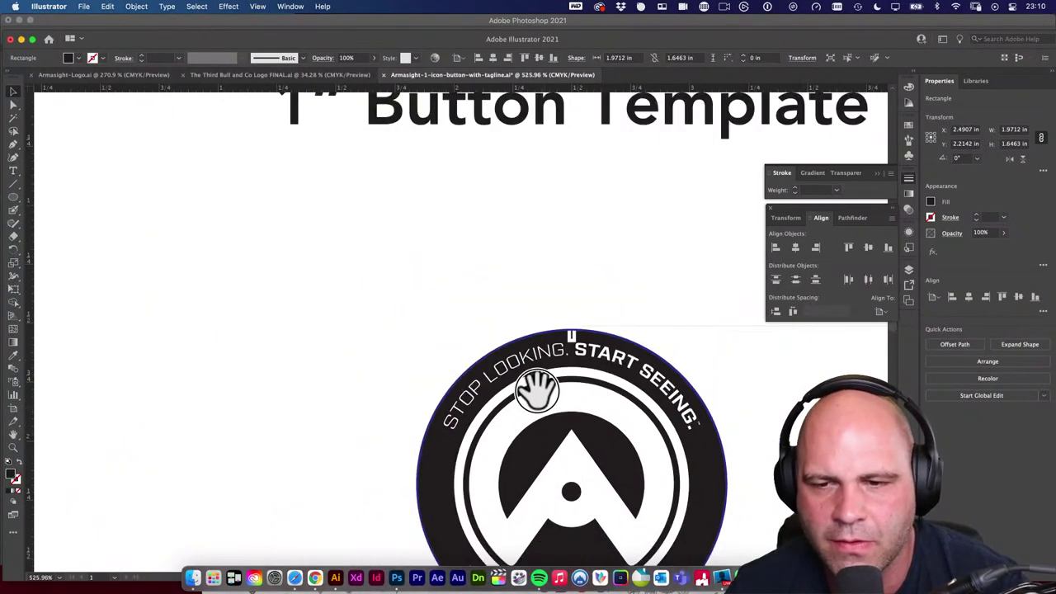
pyautogui.scroll(2, 640, 389)
pyautogui.press('super+shift+a')
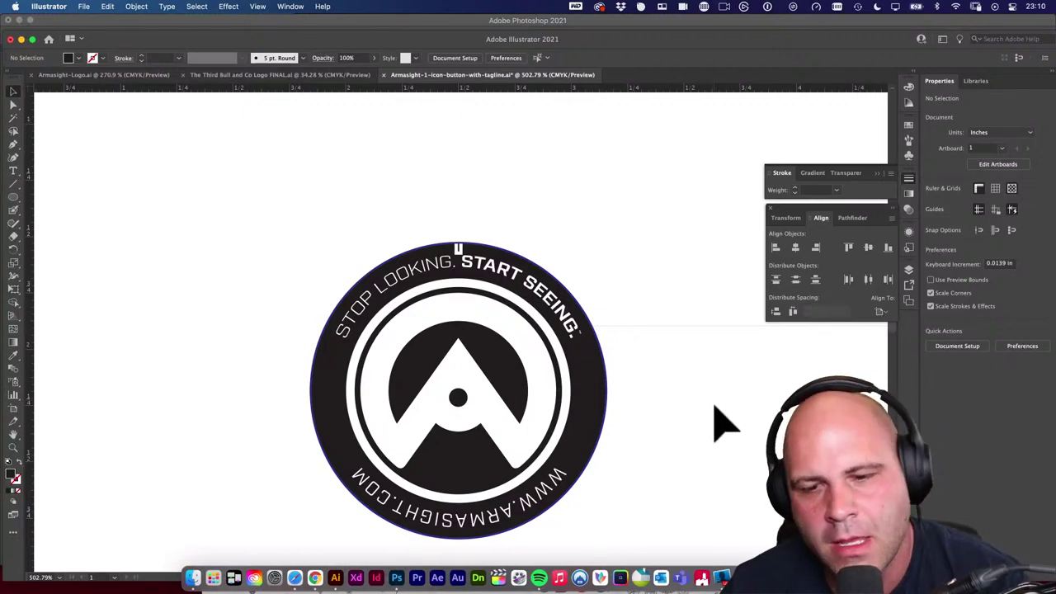
pyautogui.click(558, 487)
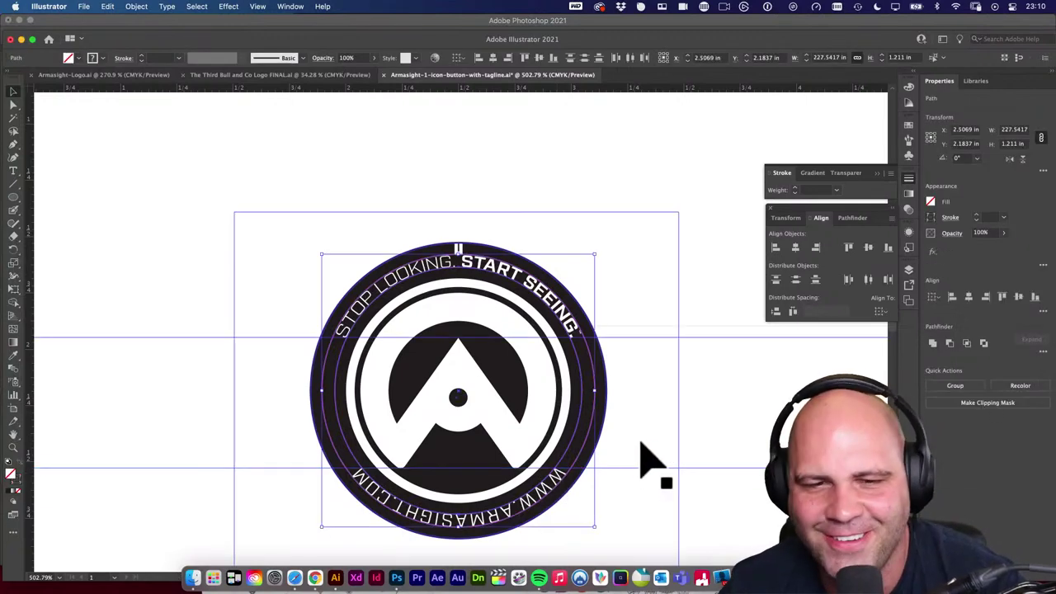
pyautogui.click(648, 334)
pyautogui.scroll(2, 459, 499)
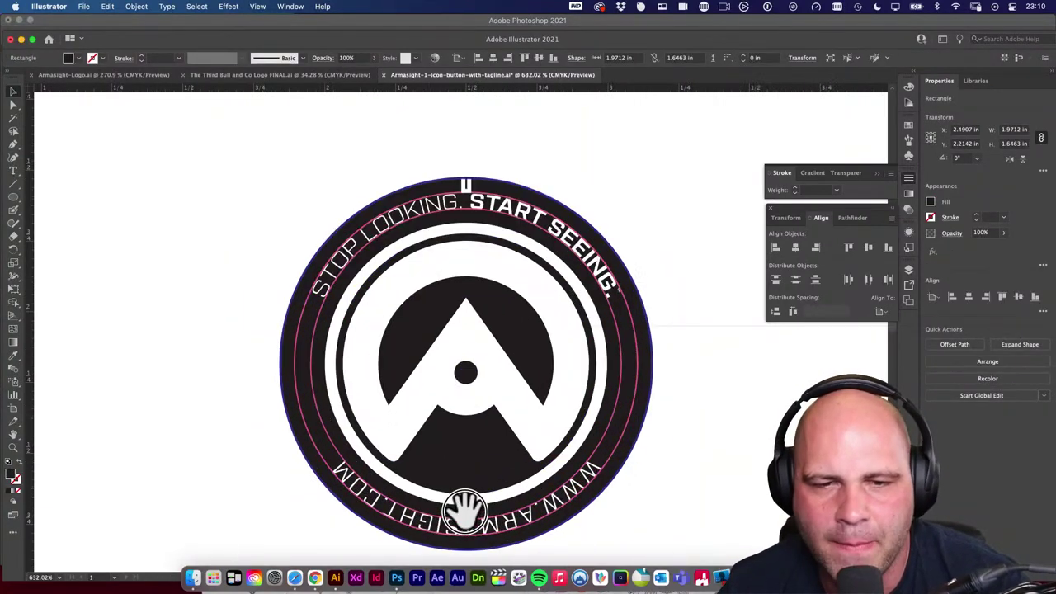
pyautogui.moveTo(524, 441); pyautogui.dragTo(500, 418)
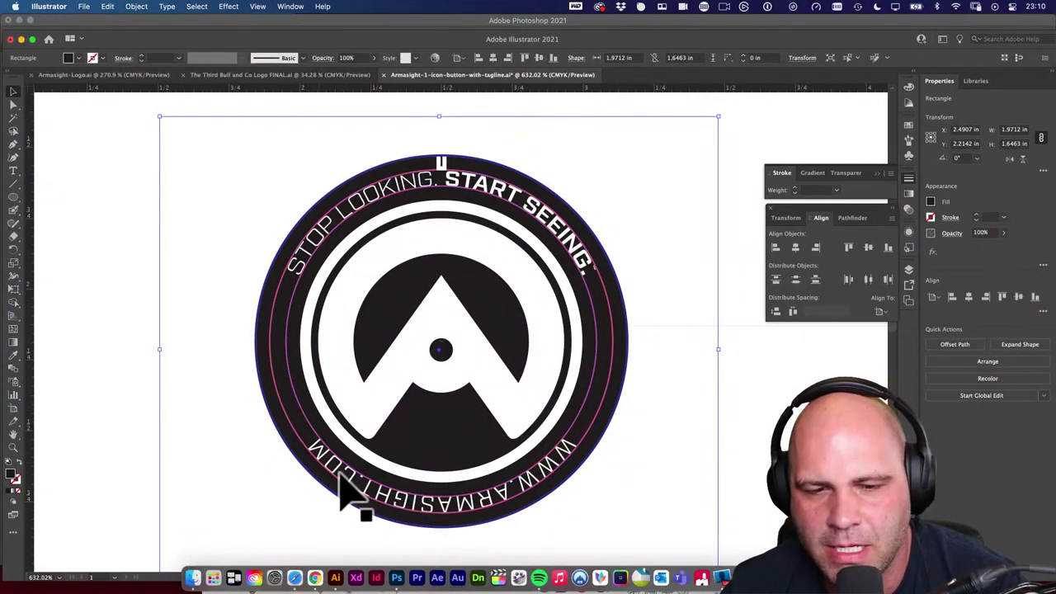
pyautogui.click(561, 450)
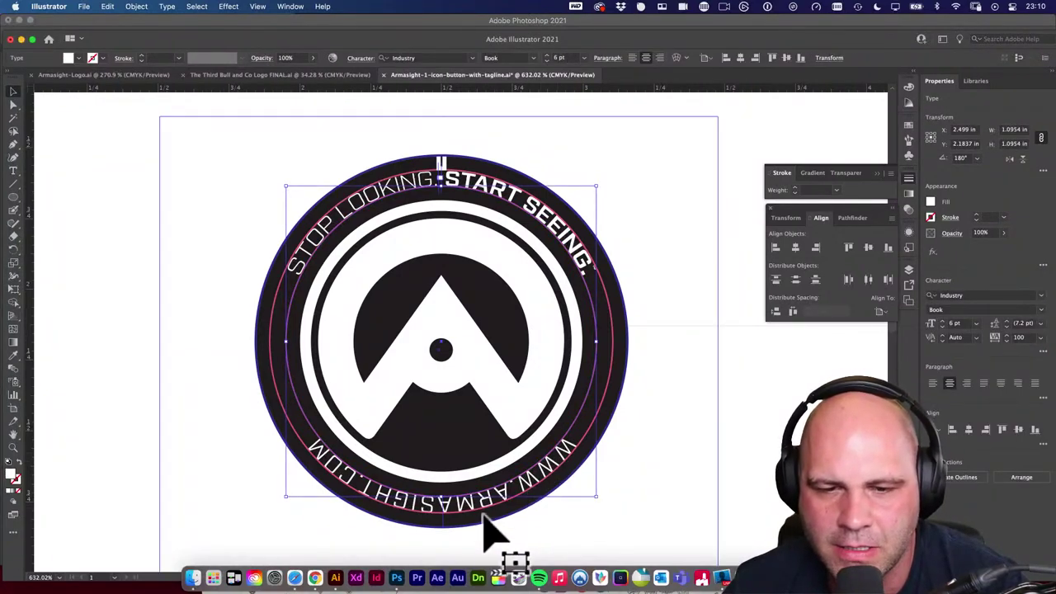
pyautogui.moveTo(444, 518)
pyautogui.mouseDown()
pyautogui.moveTo(444, 485)
pyautogui.moveTo(437, 523)
pyautogui.moveTo(460, 523)
pyautogui.moveTo(447, 506)
pyautogui.mouseUp()
pyautogui.rightClick(448, 506)
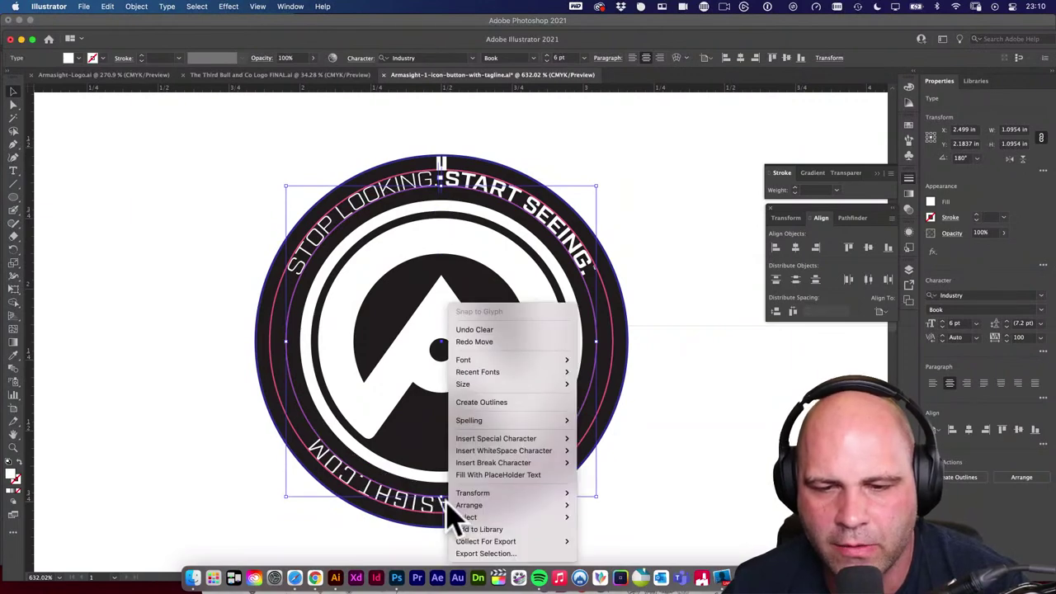
pyautogui.click(429, 518)
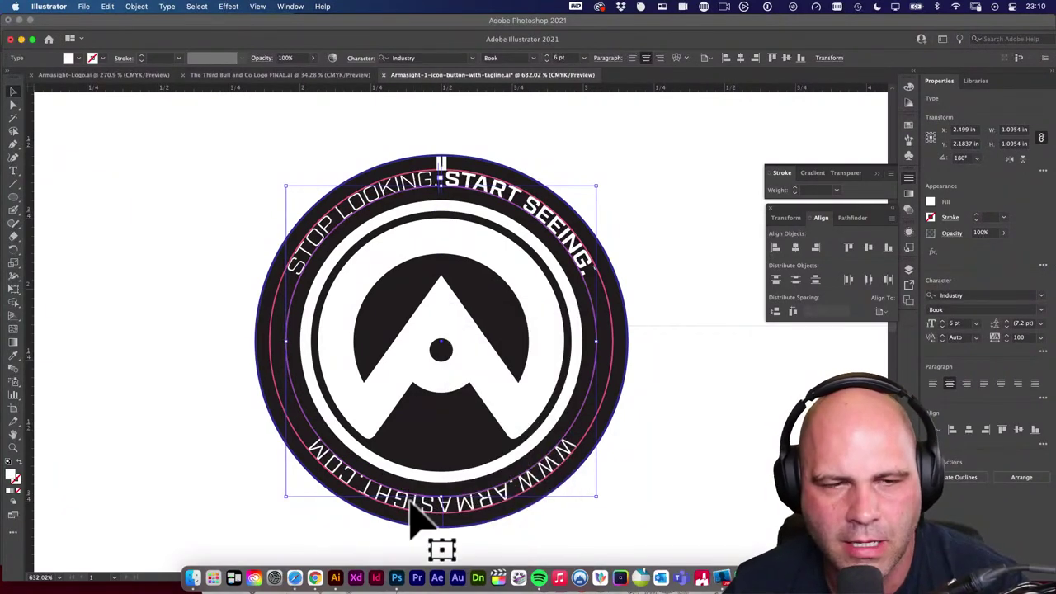
pyautogui.click(14, 171)
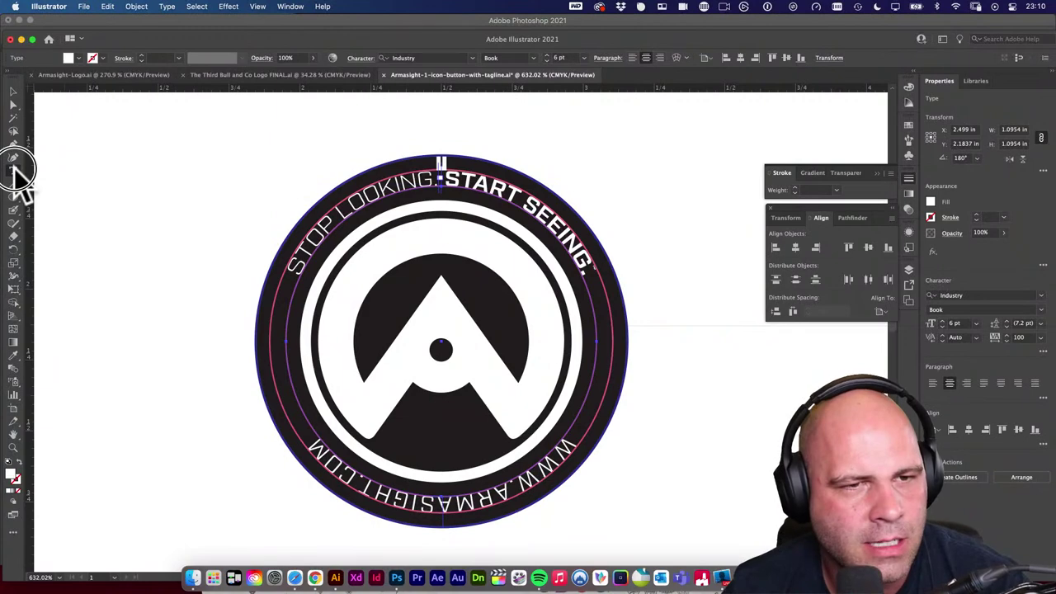
pyautogui.moveTo(15, 171); pyautogui.dragTo(91, 200)
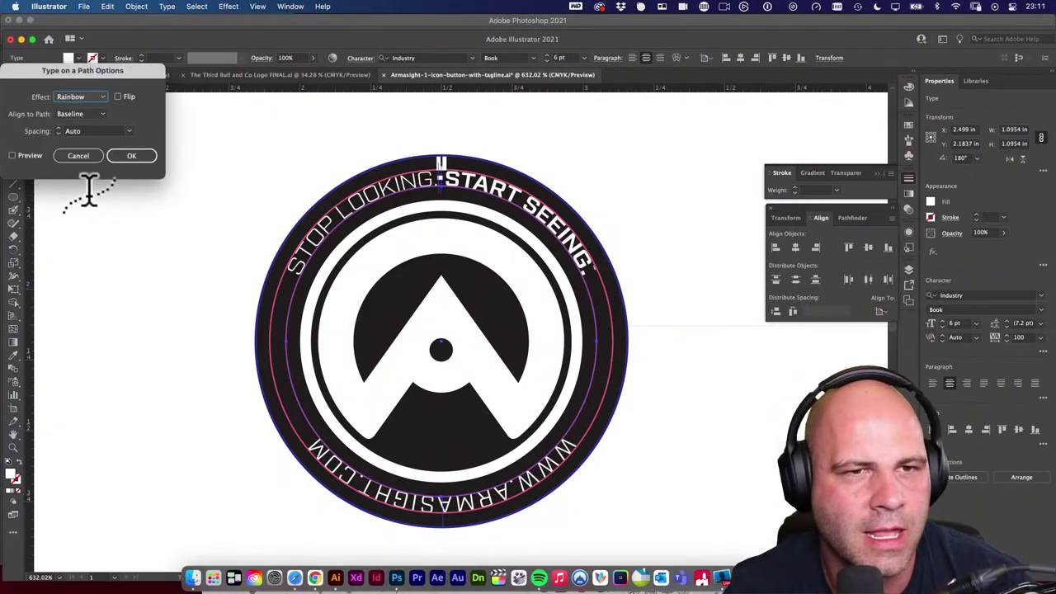
pyautogui.moveTo(123, 71); pyautogui.dragTo(278, 163)
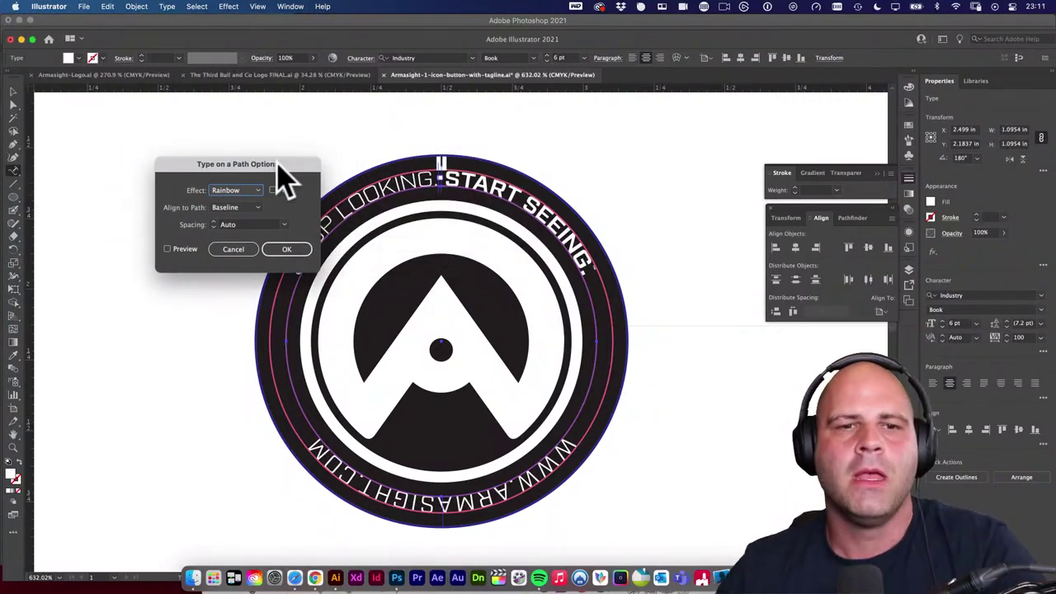
pyautogui.click(235, 249)
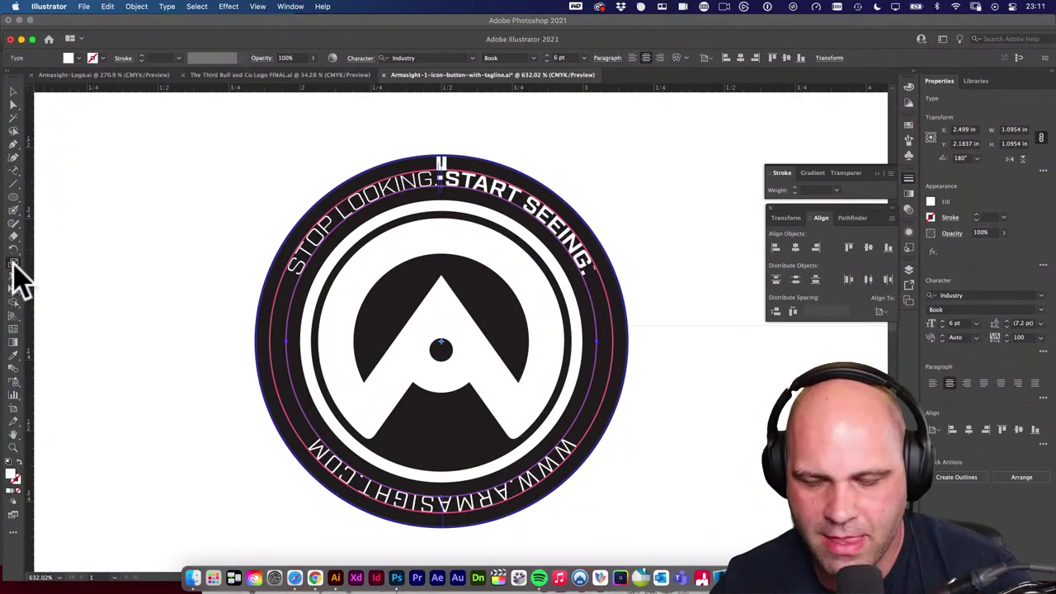
pyautogui.doubleClick(13, 265)
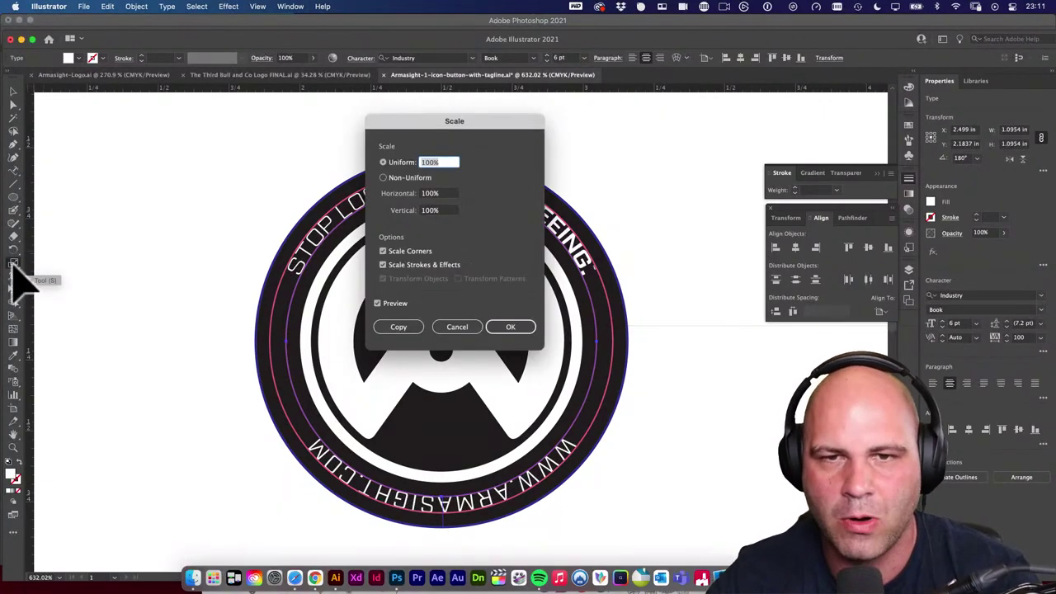
pyautogui.moveTo(476, 130); pyautogui.dragTo(467, 131)
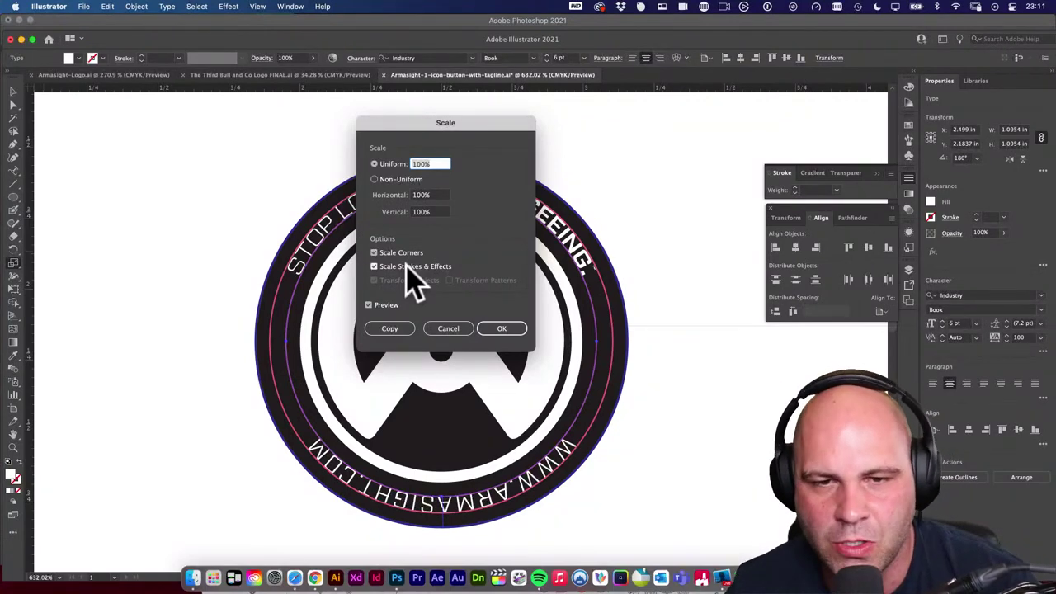
pyautogui.click(456, 332)
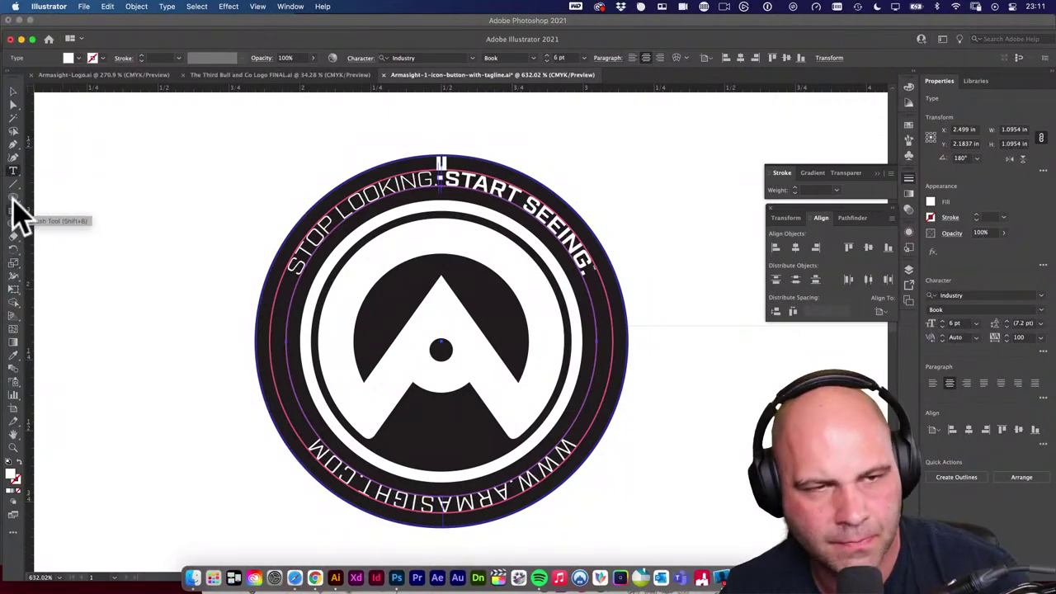
# Open Type on a Path Options for the bottom tagline and preview it flipped.
pyautogui.click(14, 170)
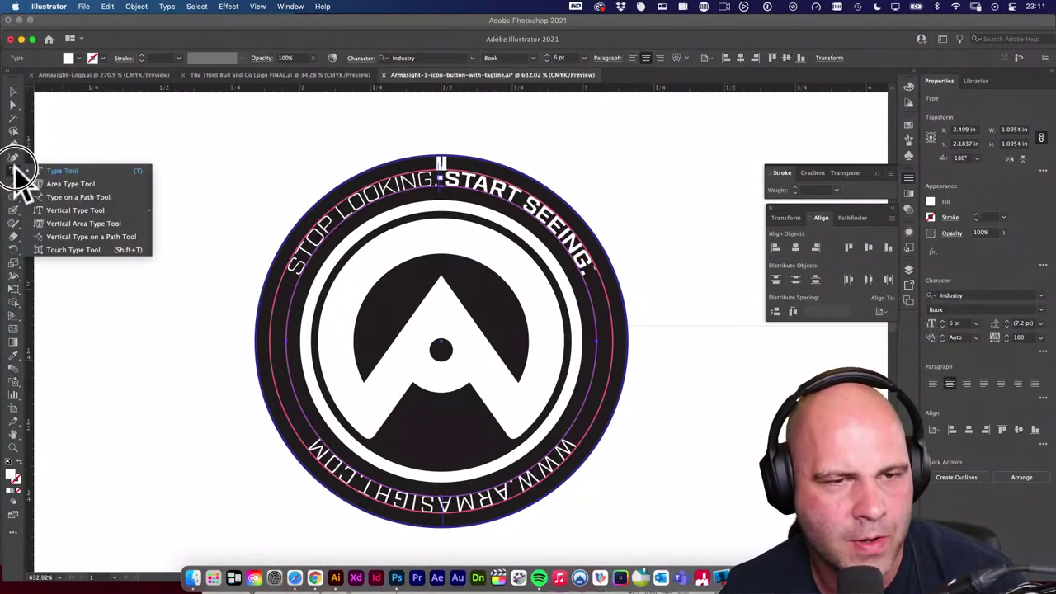
pyautogui.click(83, 196)
pyautogui.press('Return')
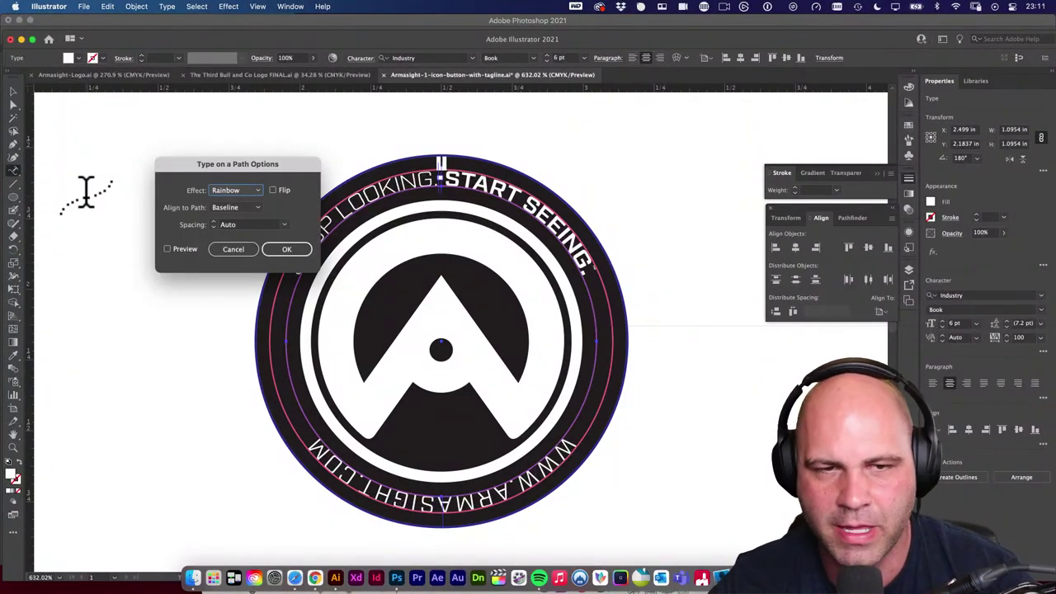
pyautogui.moveTo(257, 170); pyautogui.dragTo(208, 155)
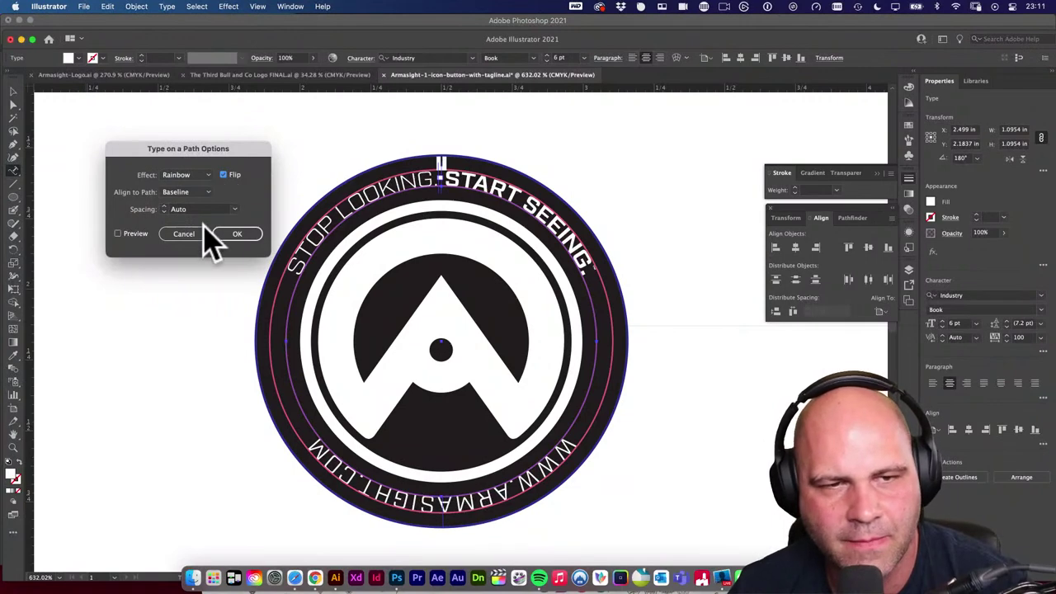
pyautogui.click(118, 233)
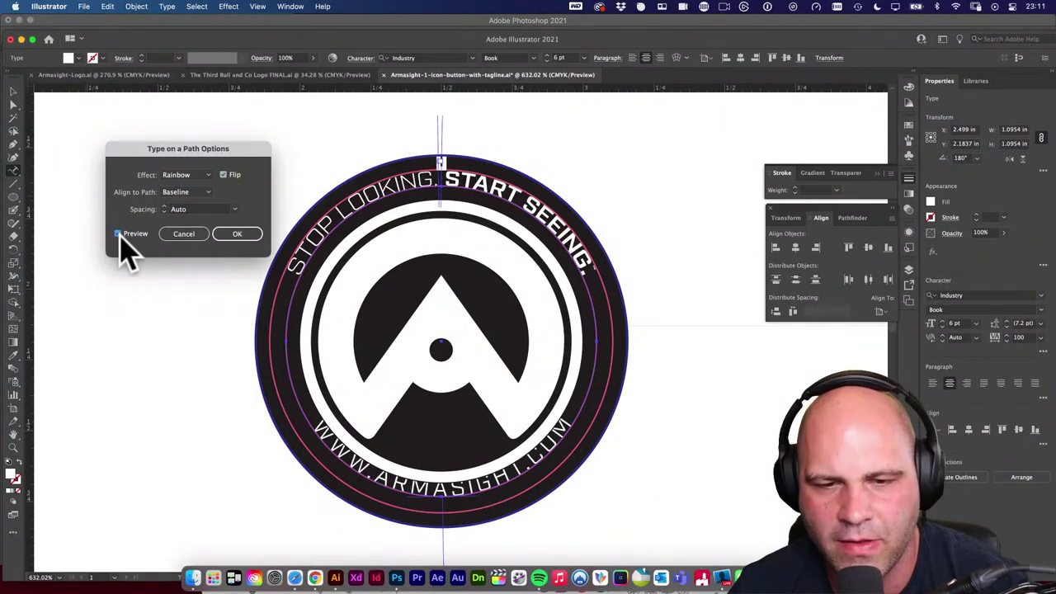
# Compare the Align to Path choices, then settle on Ascender and apply the options.
pyautogui.click(183, 196)
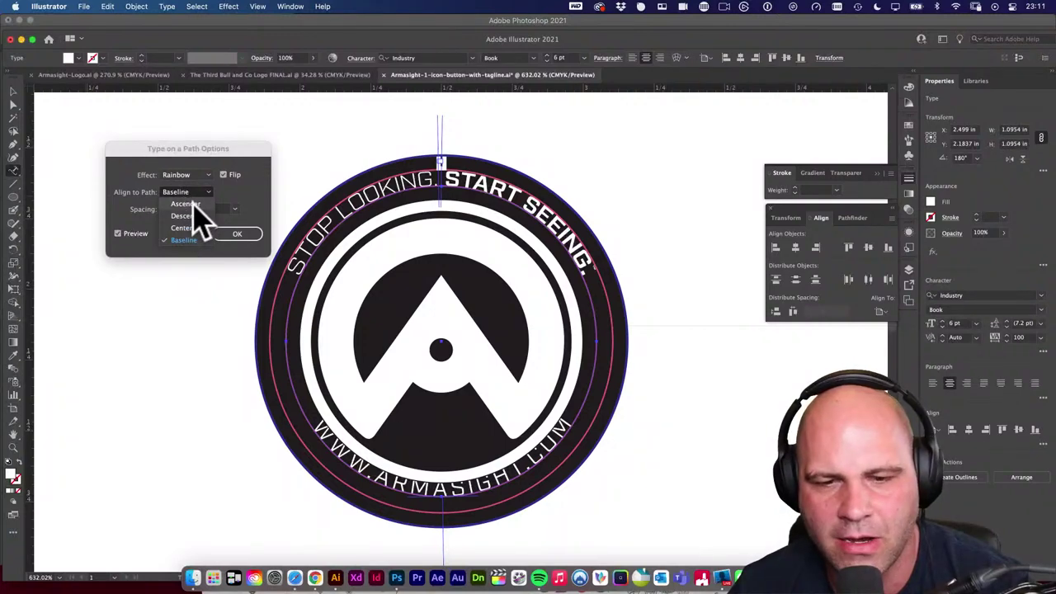
pyautogui.click(187, 204)
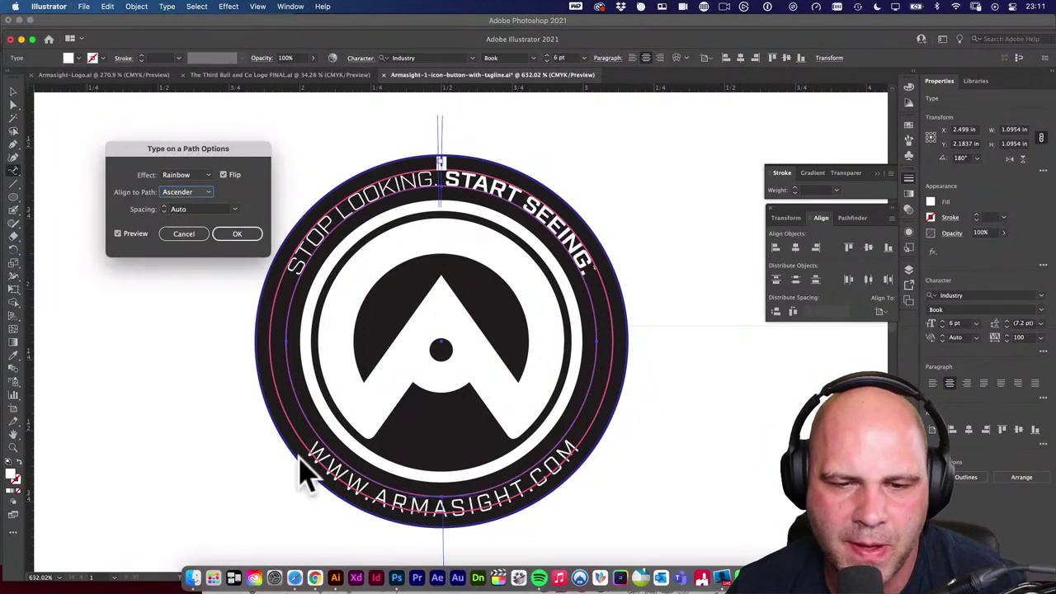
pyautogui.click(175, 197)
pyautogui.click(176, 215)
pyautogui.click(182, 198)
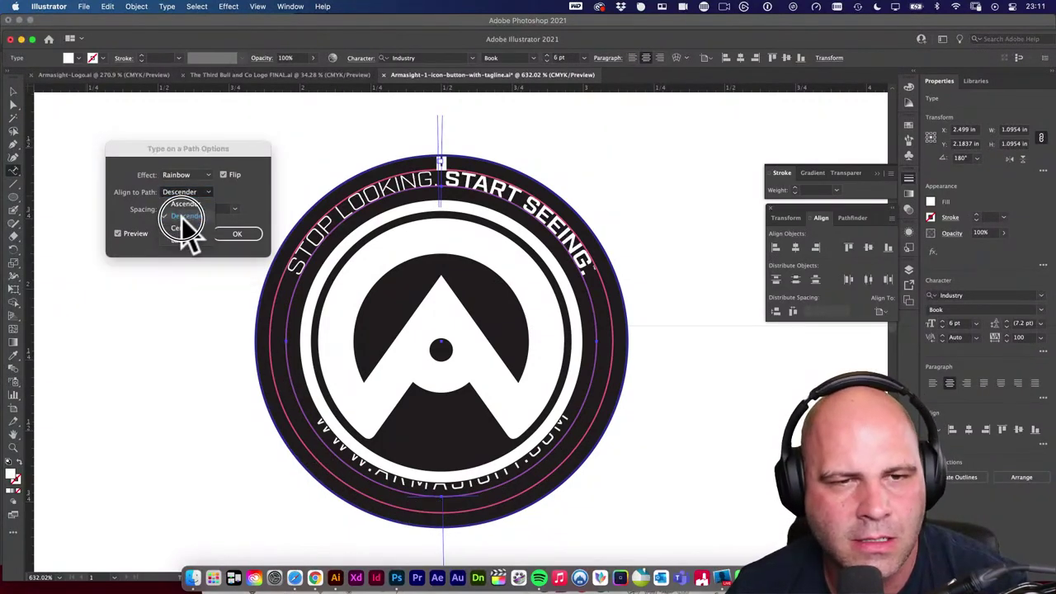
pyautogui.click(184, 238)
pyautogui.click(204, 191)
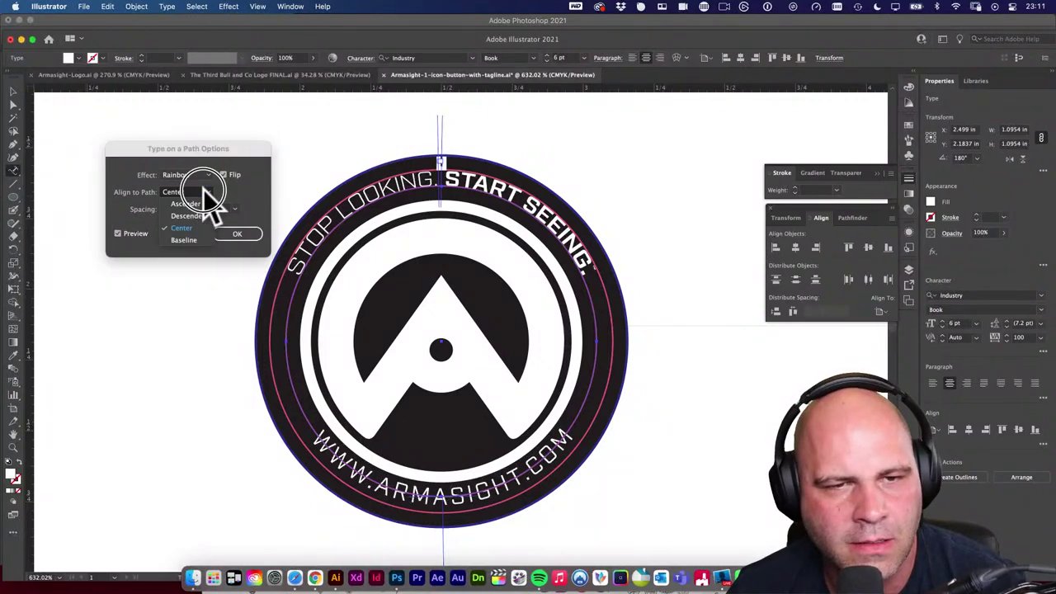
pyautogui.click(196, 244)
pyautogui.click(207, 196)
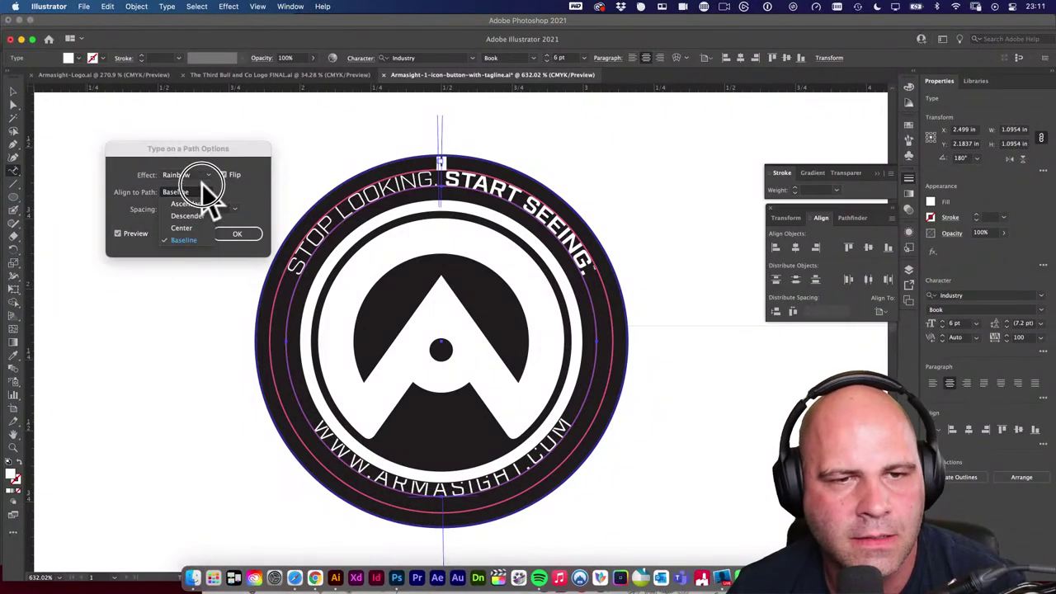
pyautogui.click(195, 213)
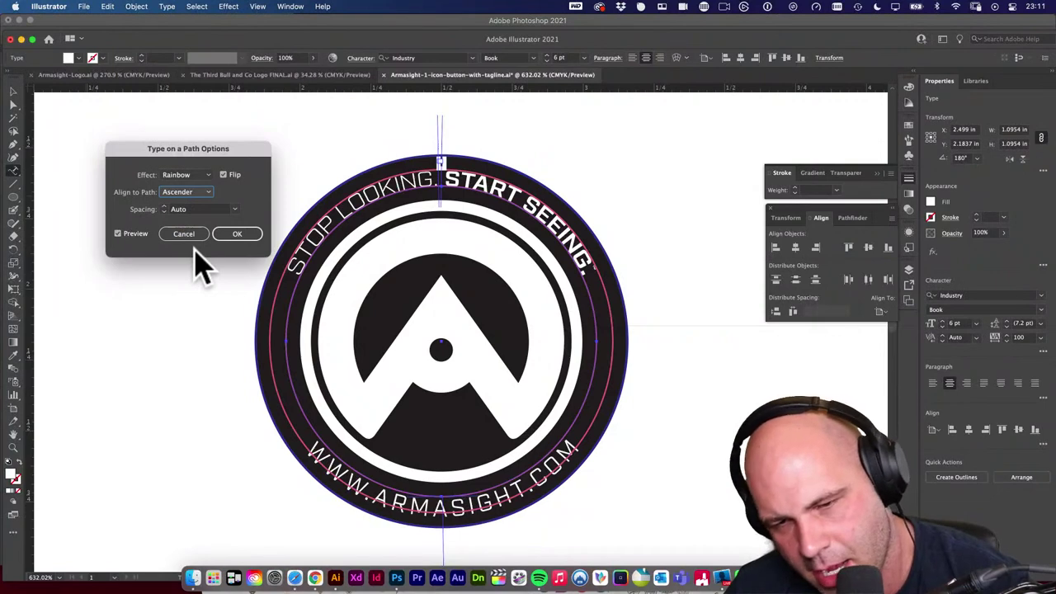
pyautogui.click(237, 234)
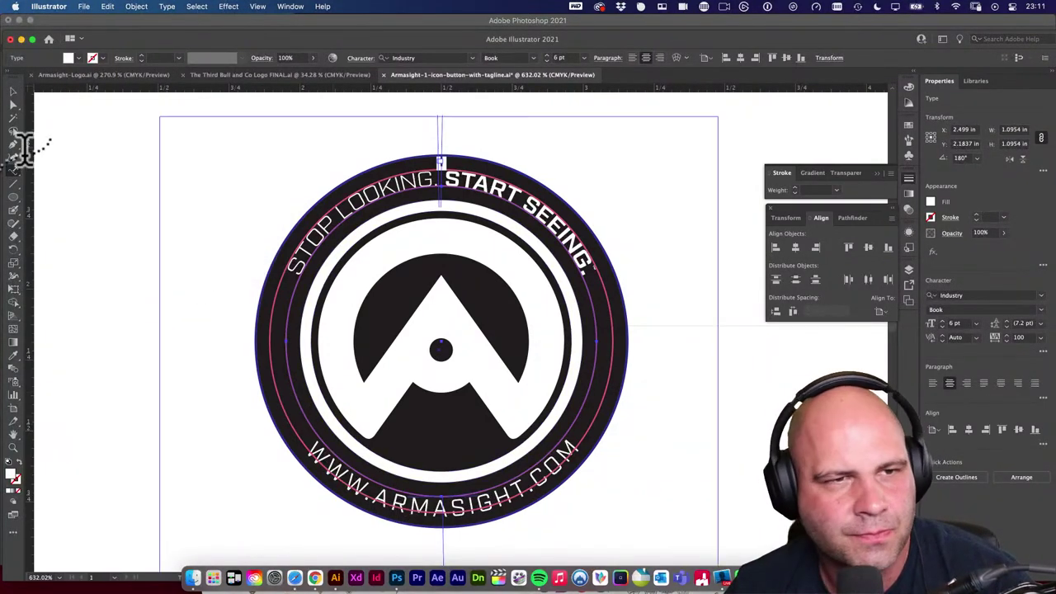
pyautogui.click(13, 91)
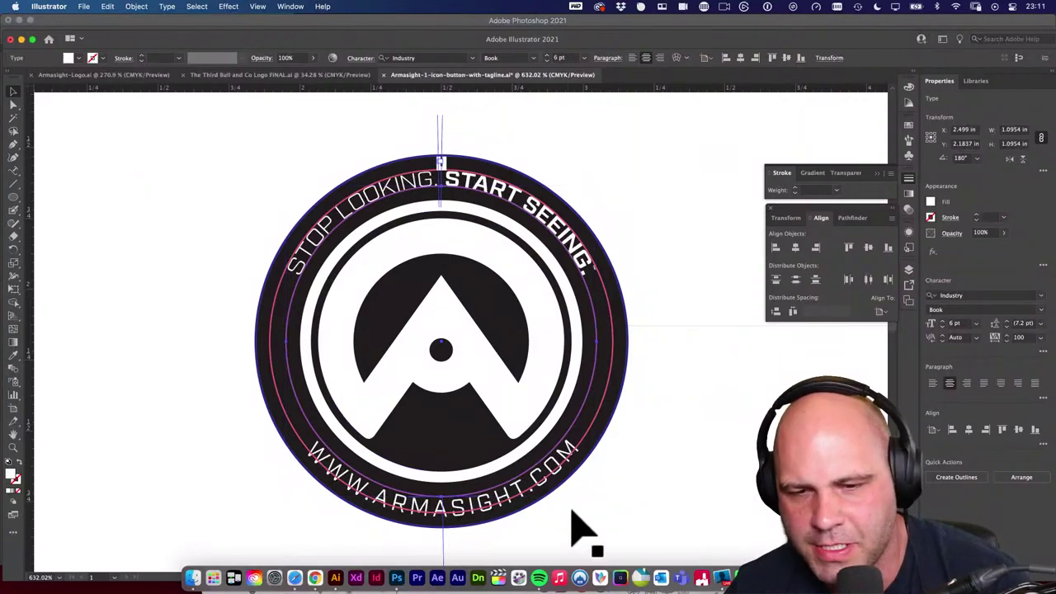
# Rotate the bottom tagline until it sits centred under the logo mark.
pyautogui.scroll(-2, 537, 495)
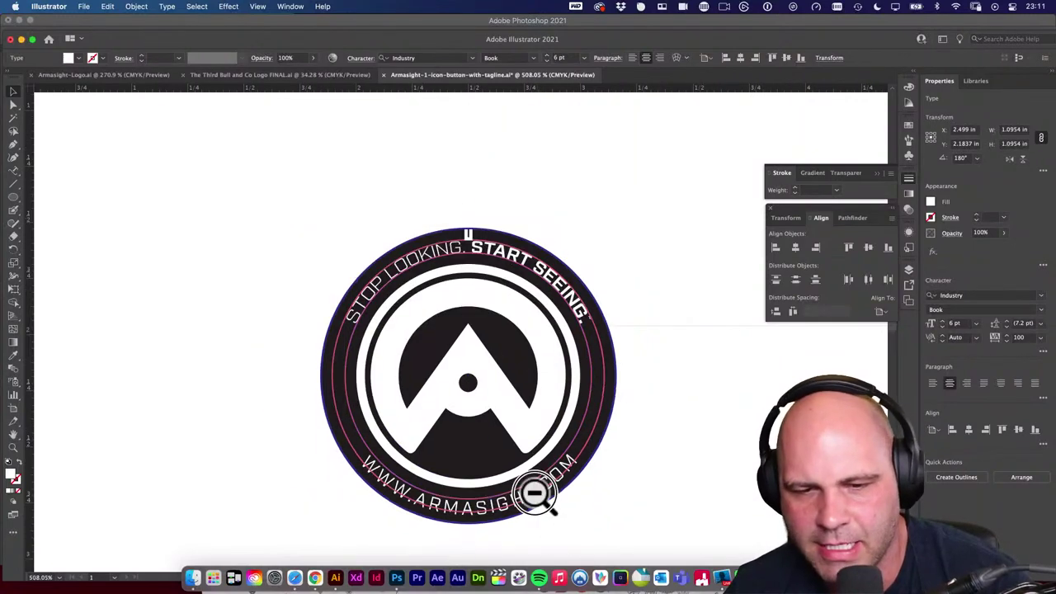
pyautogui.scroll(3, 592, 519)
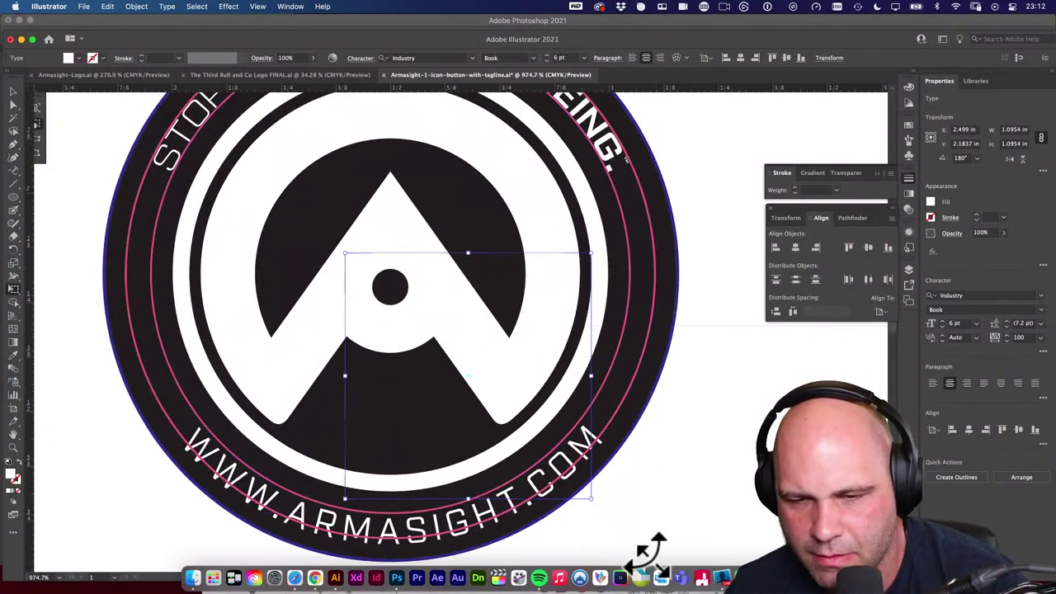
pyautogui.moveTo(636, 528); pyautogui.dragTo(623, 505)
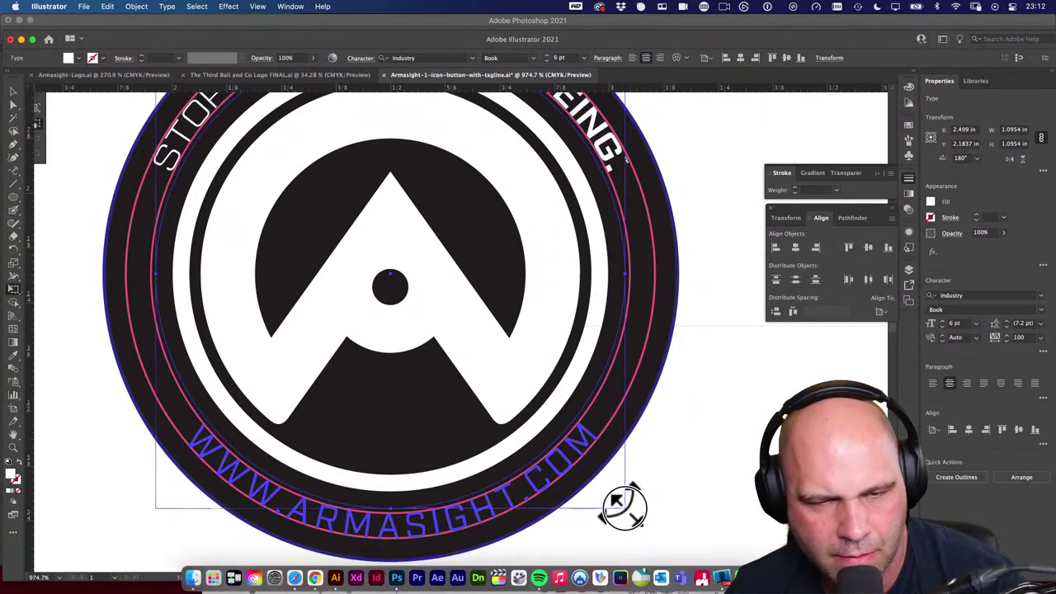
pyautogui.moveTo(622, 505); pyautogui.dragTo(618, 504)
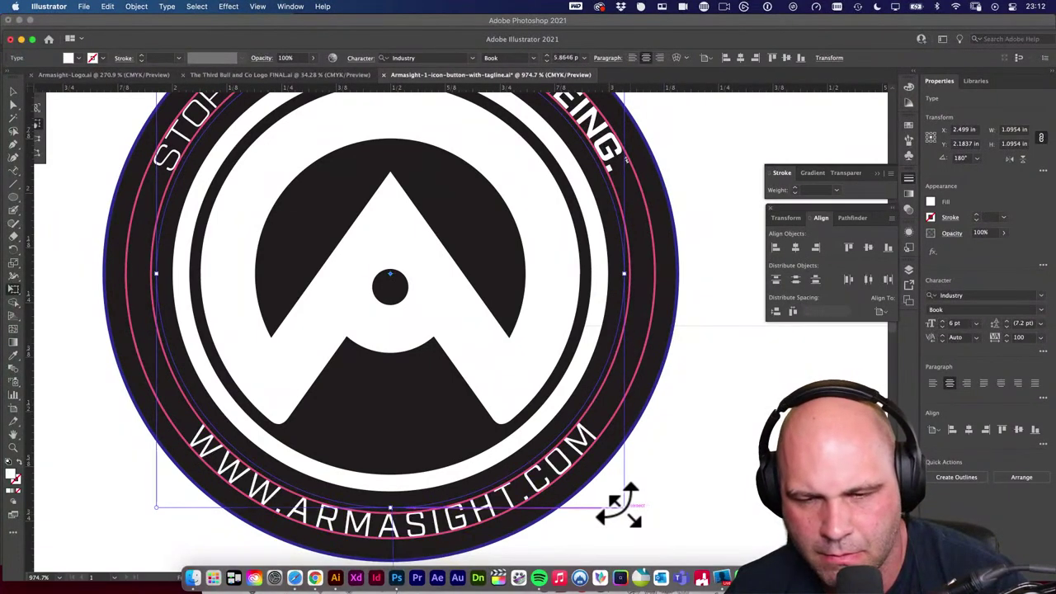
# Zoom out, deselect everything and pan around the badge to check the tagline's position.
pyautogui.click(730, 514)
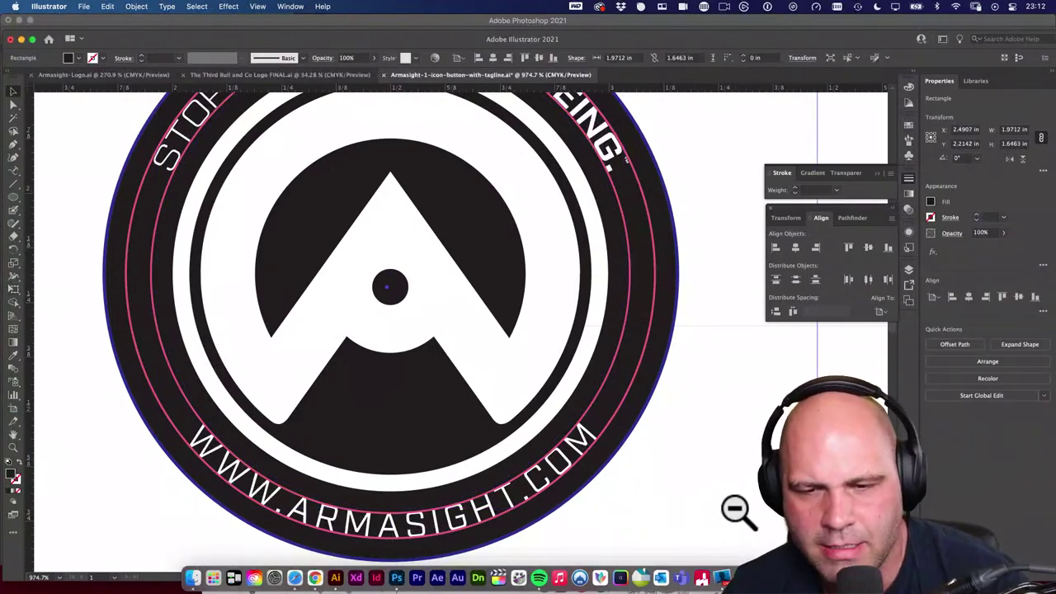
pyautogui.keyDown('alt'); pyautogui.click(734, 507); pyautogui.keyUp('alt')
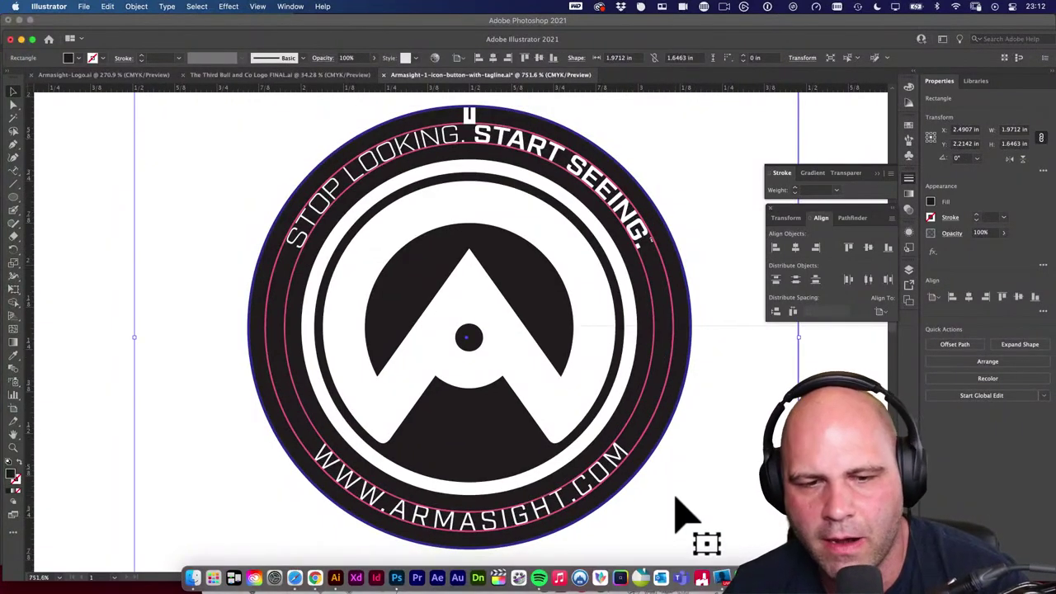
pyautogui.click(665, 408)
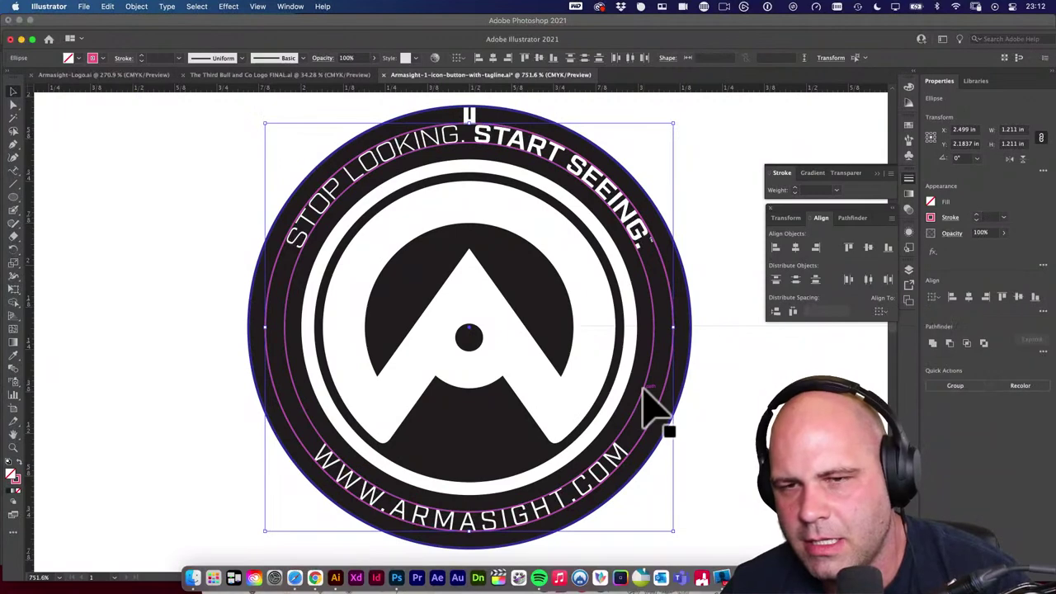
pyautogui.press('super+shift+a')
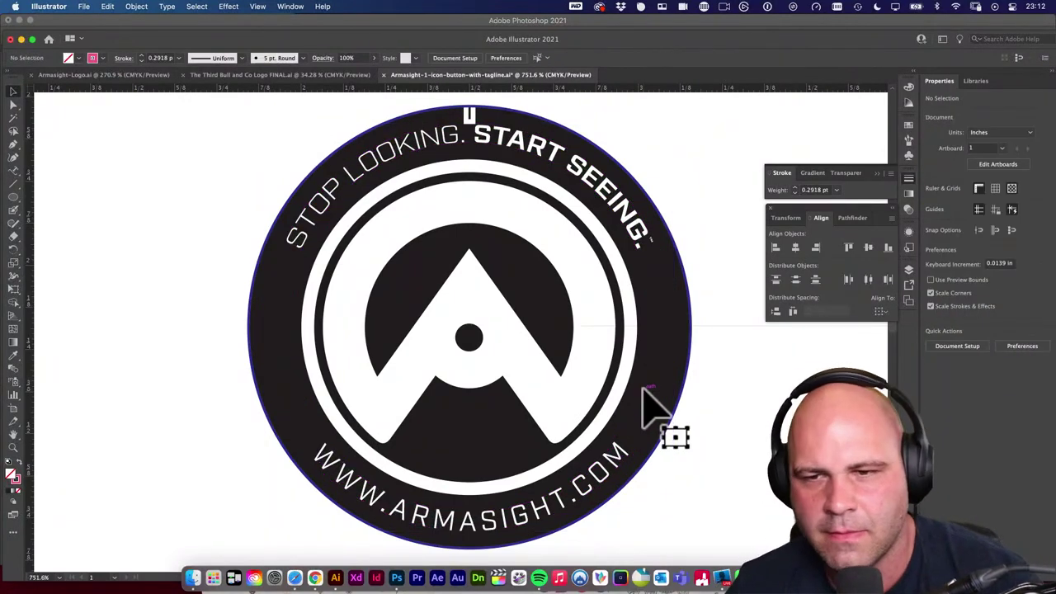
pyautogui.moveTo(737, 466); pyautogui.dragTo(722, 441)
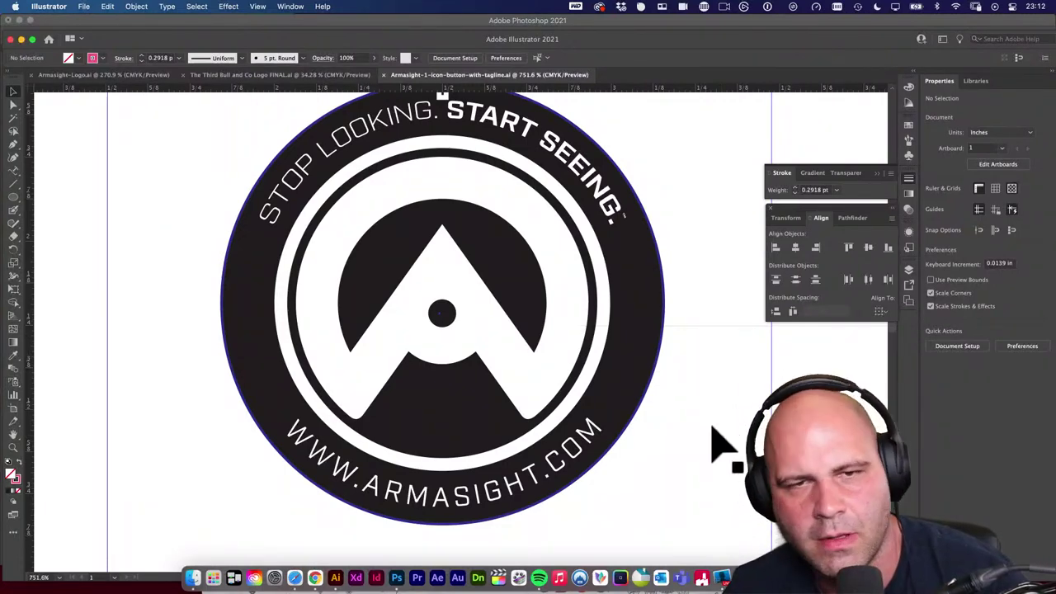
pyautogui.moveTo(717, 425); pyautogui.dragTo(709, 460)
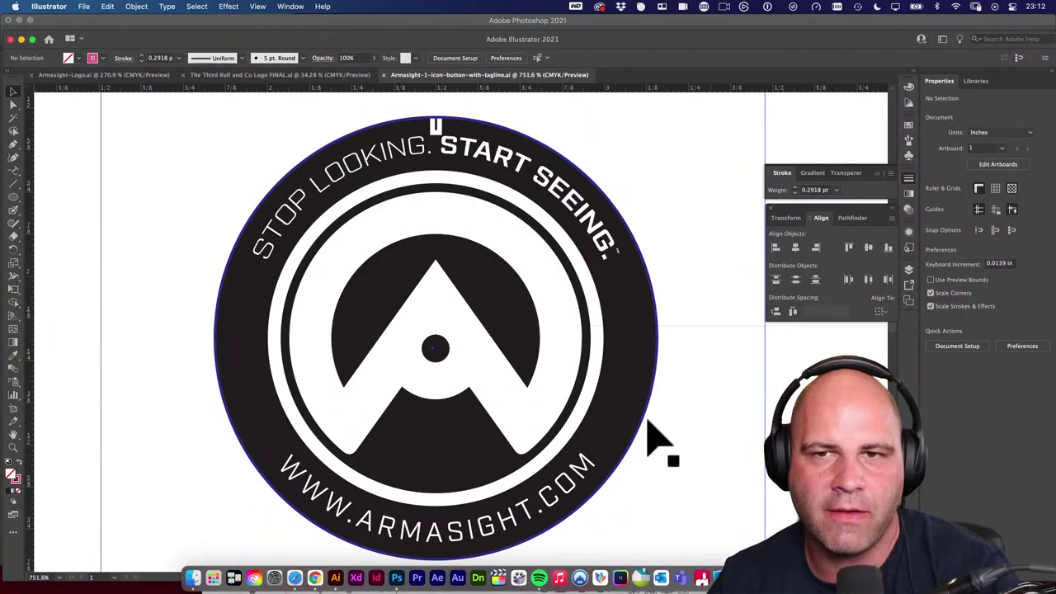
pyautogui.click(697, 293)
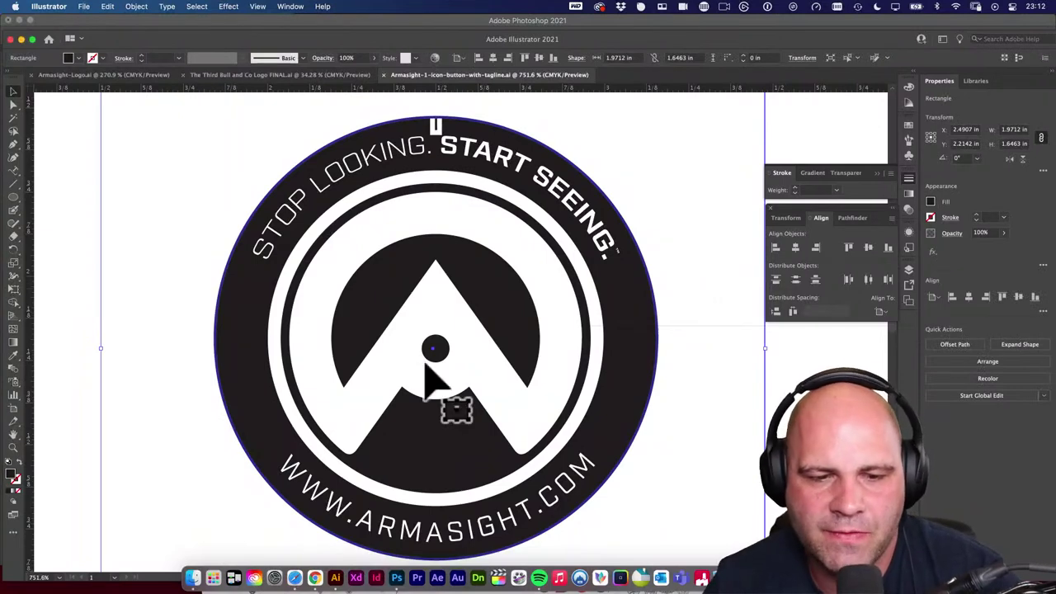
# Switch to Safari from the Dock.
pyautogui.click(294, 577)
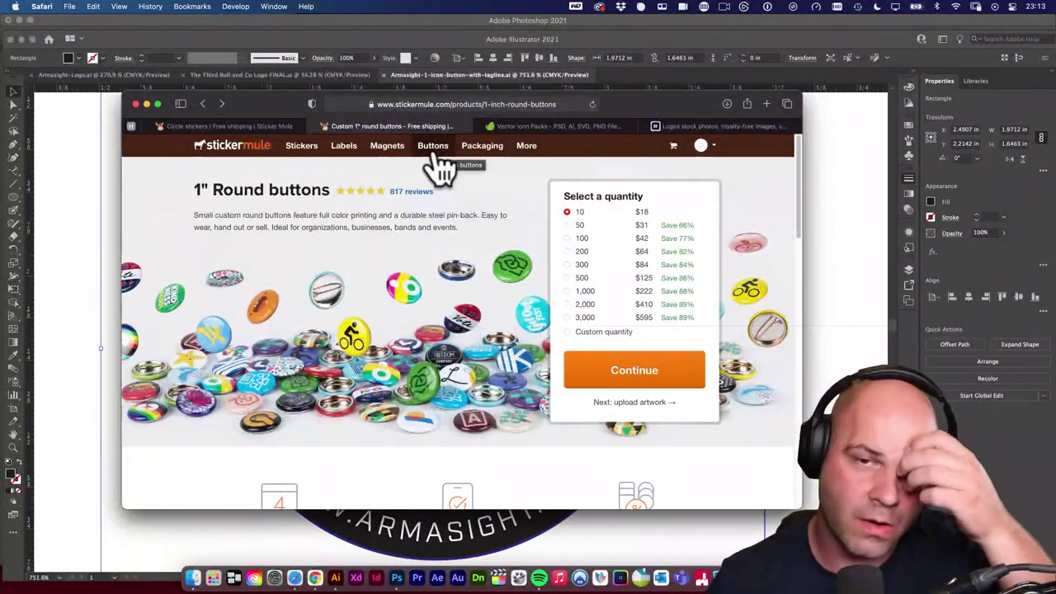
# Open the 1" Round buttons page, choose a quantity of 100 and continue.
pyautogui.click(434, 156)
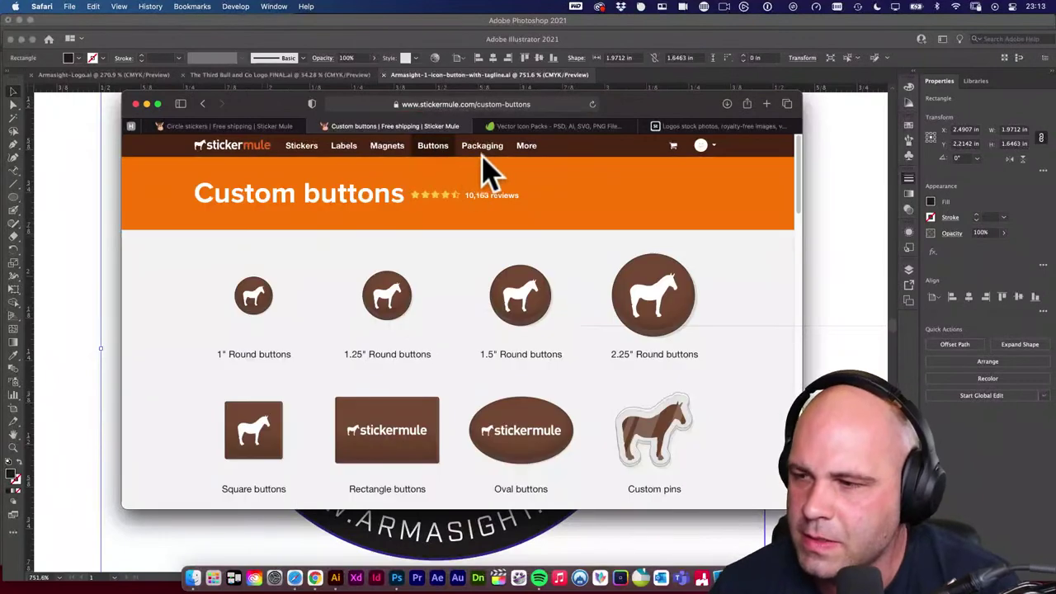
pyautogui.click(258, 297)
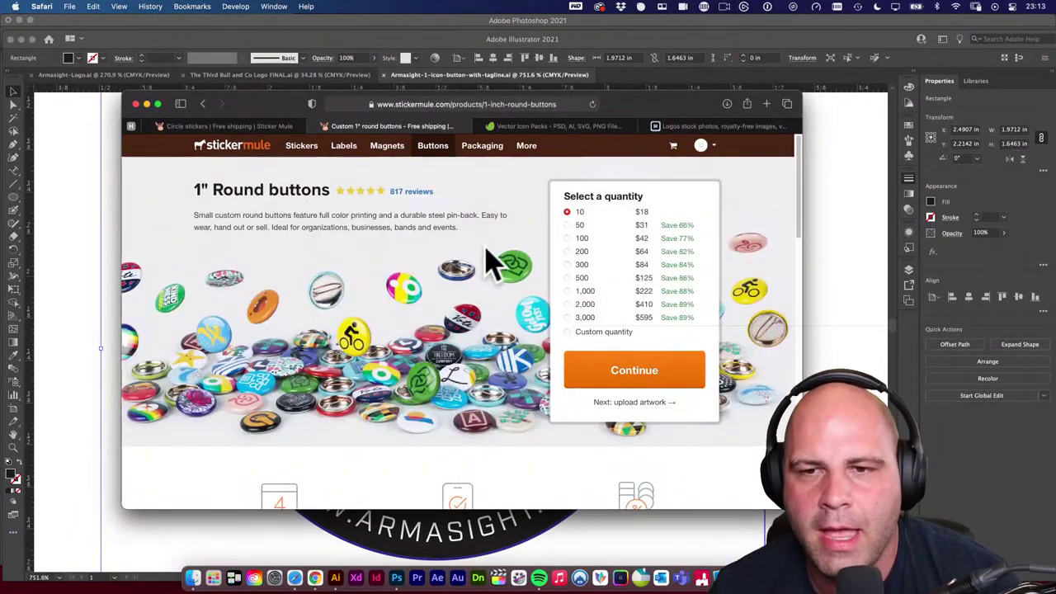
pyautogui.click(577, 213)
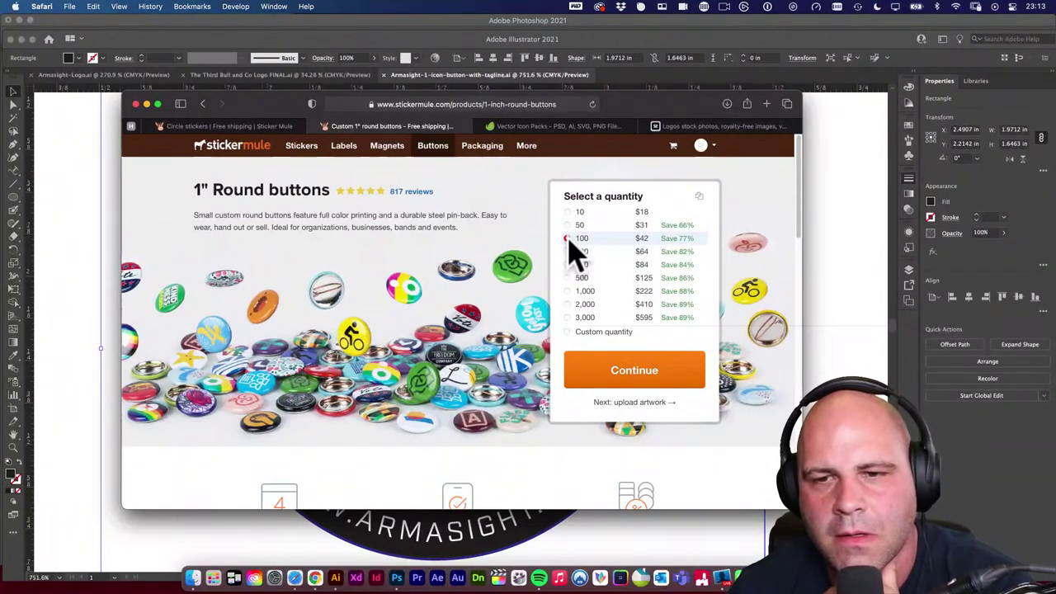
pyautogui.click(568, 239)
pyautogui.click(653, 383)
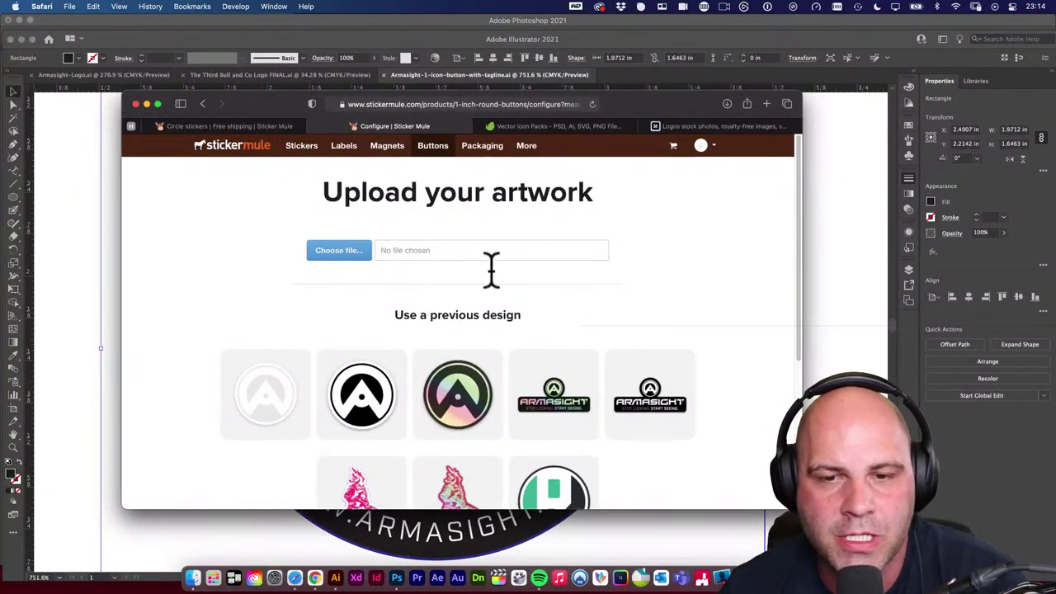
# Browse to the Stickers > Buttons folder and pick Armasight-1-icon-button-with-tagline.ai for upload.
pyautogui.scroll(-2, 499, 330)
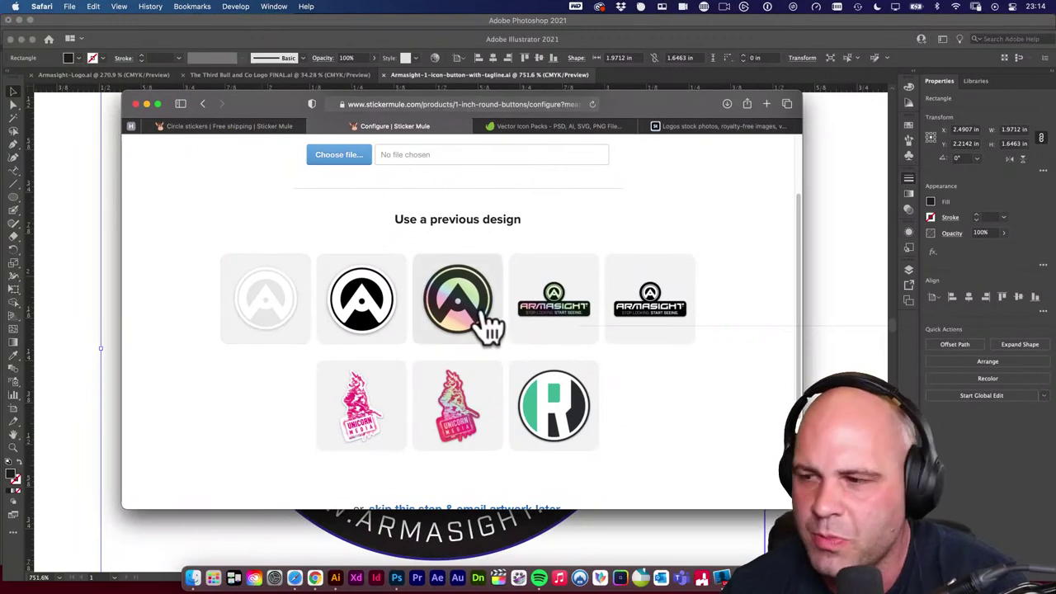
pyautogui.scroll(2, 436, 314)
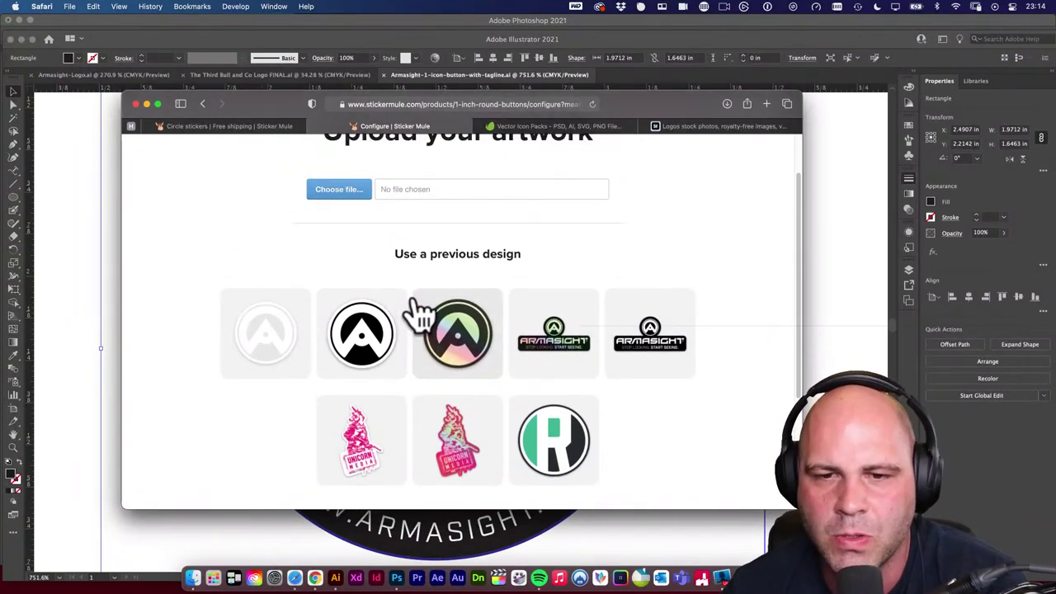
pyautogui.click(355, 263)
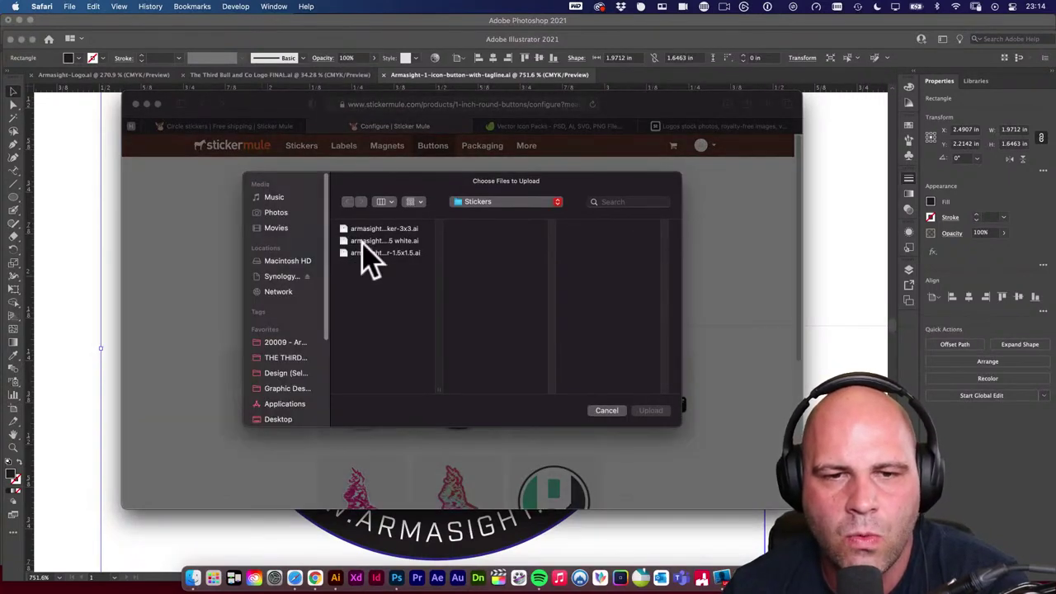
pyautogui.scroll(-3, 314, 288)
pyautogui.click(287, 278)
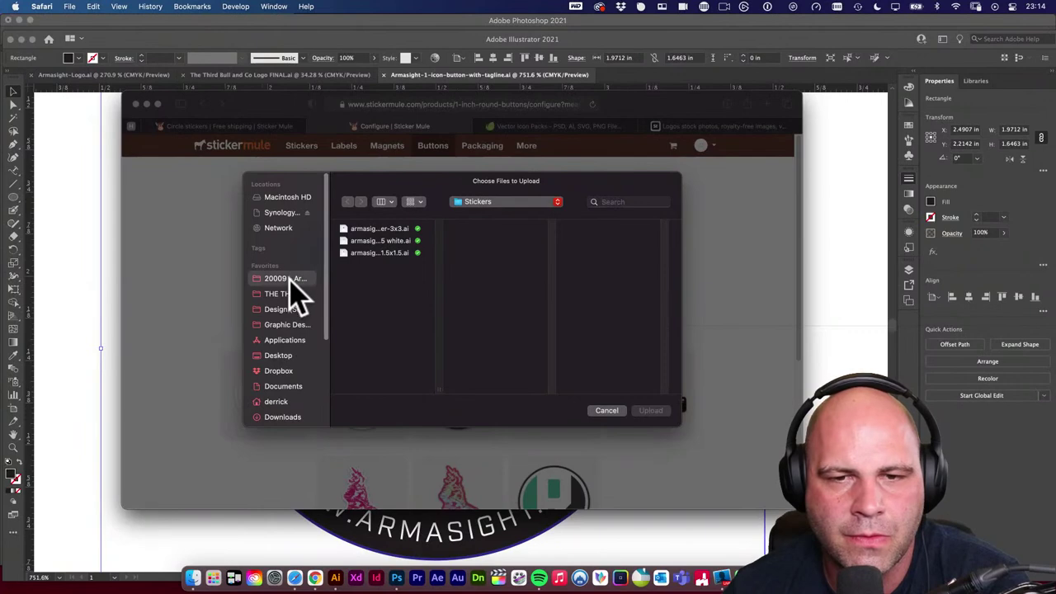
pyautogui.click(367, 302)
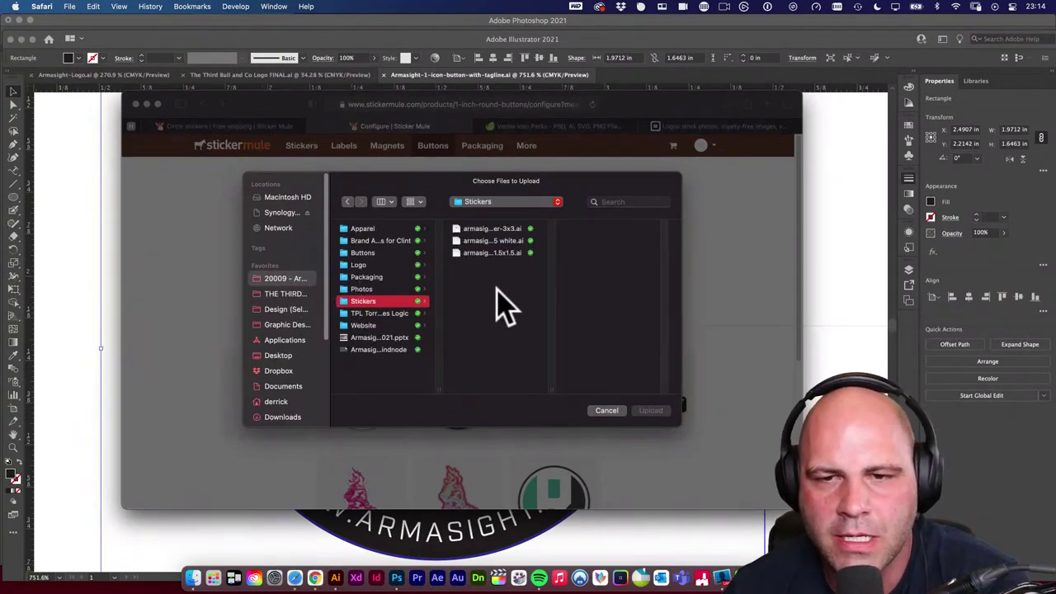
pyautogui.moveTo(554, 388); pyautogui.dragTo(624, 384)
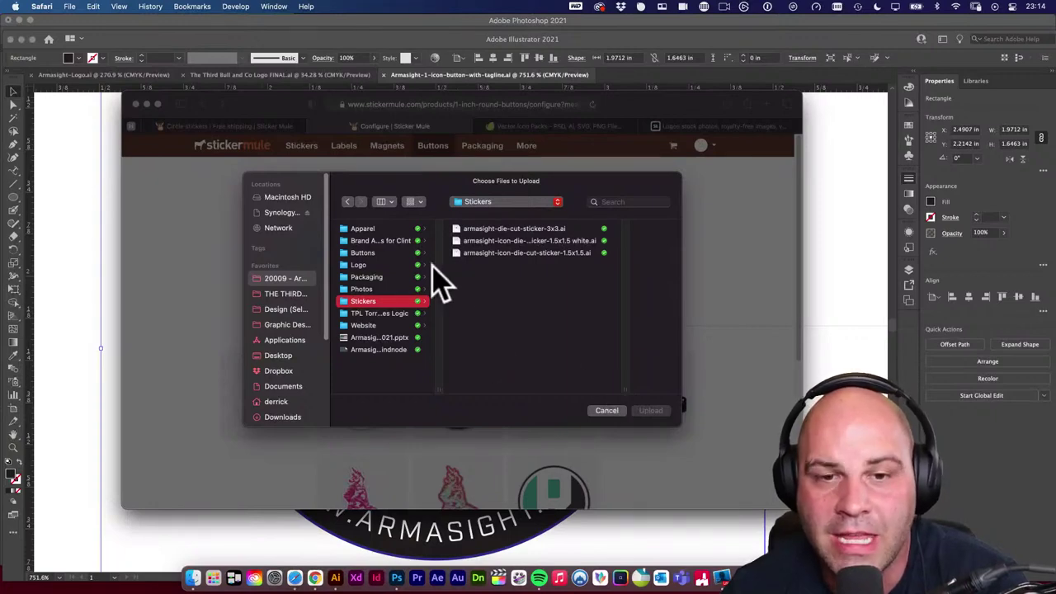
pyautogui.click(378, 255)
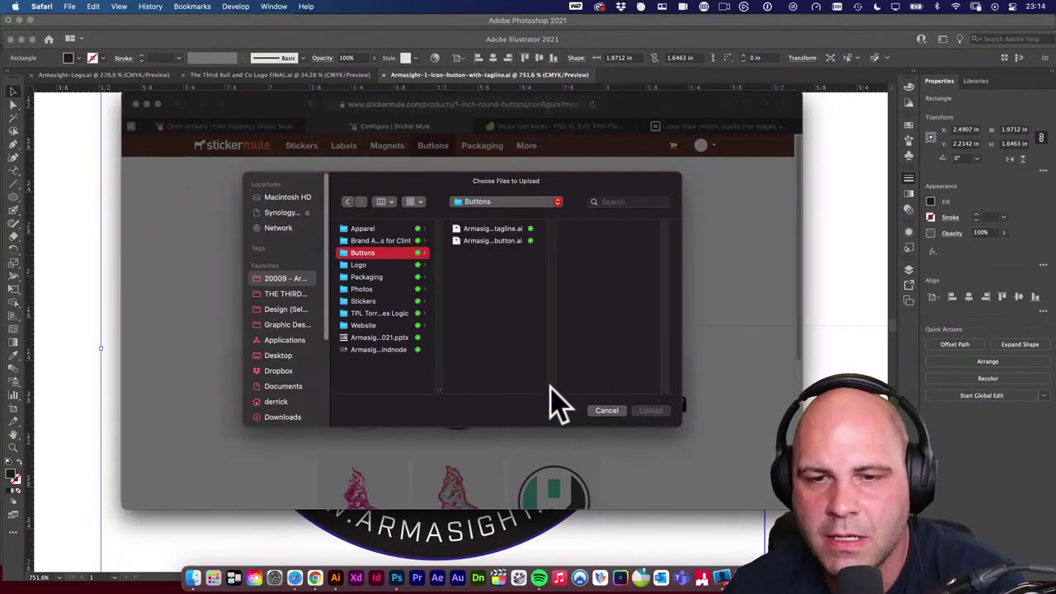
pyautogui.moveTo(551, 404); pyautogui.dragTo(634, 386)
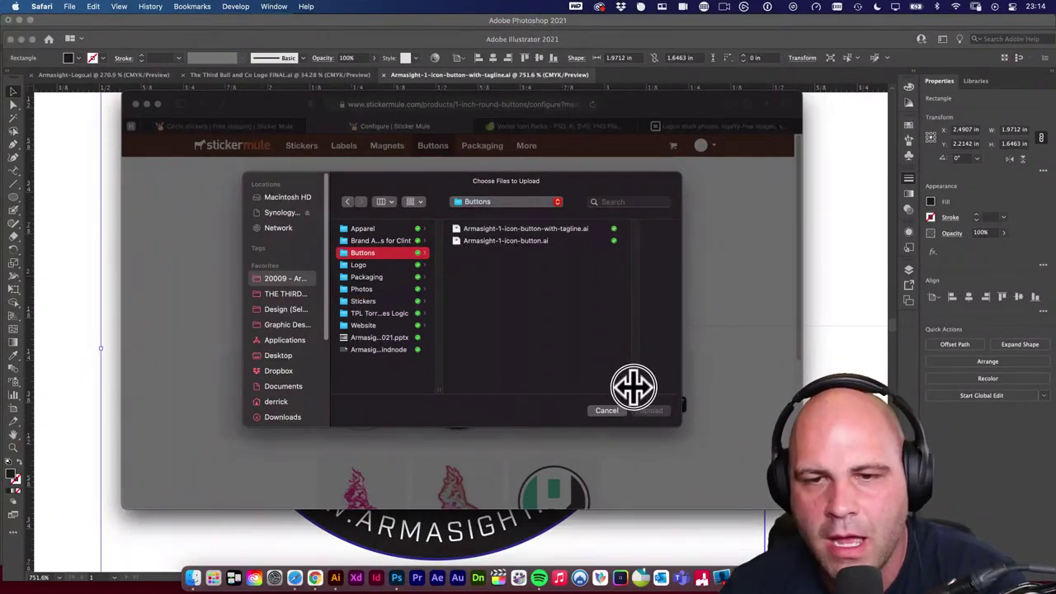
pyautogui.click(561, 240)
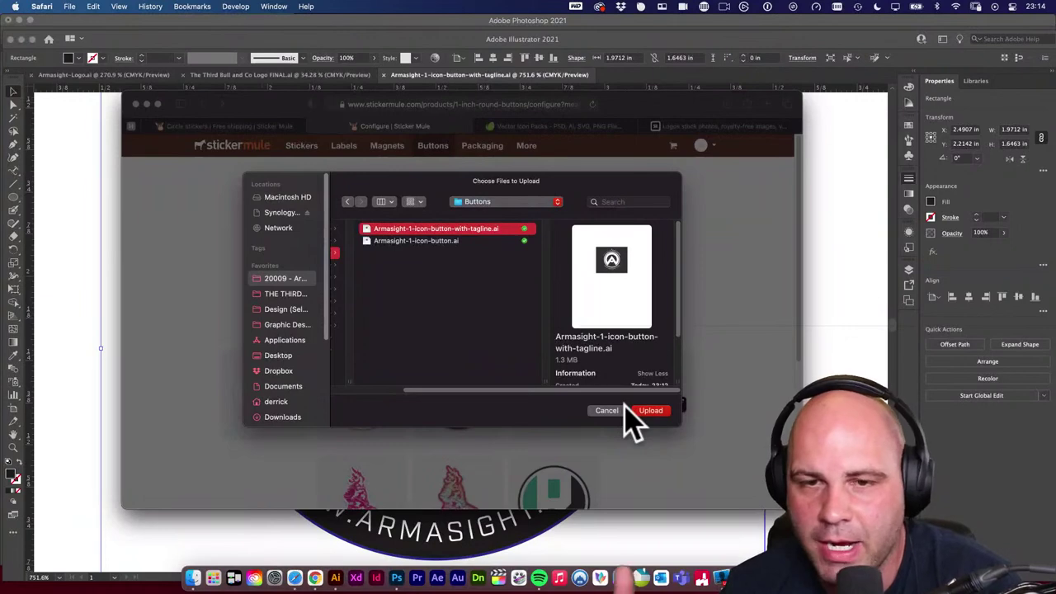
# Upload the artwork, keep 100 buttons at a $42 cart subtotal, and continue shopping.
pyautogui.click(646, 412)
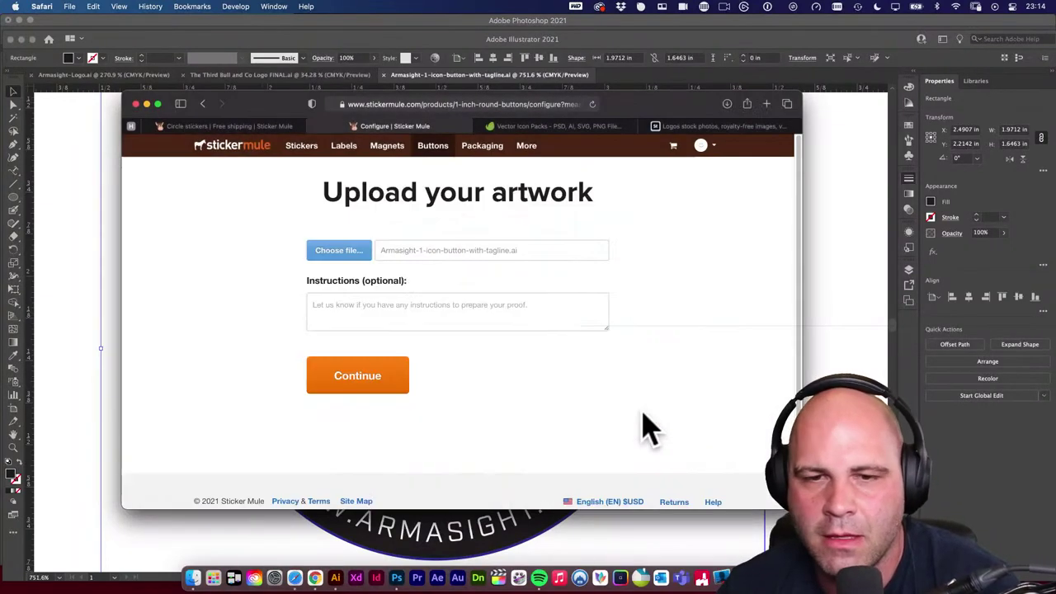
pyautogui.click(458, 318)
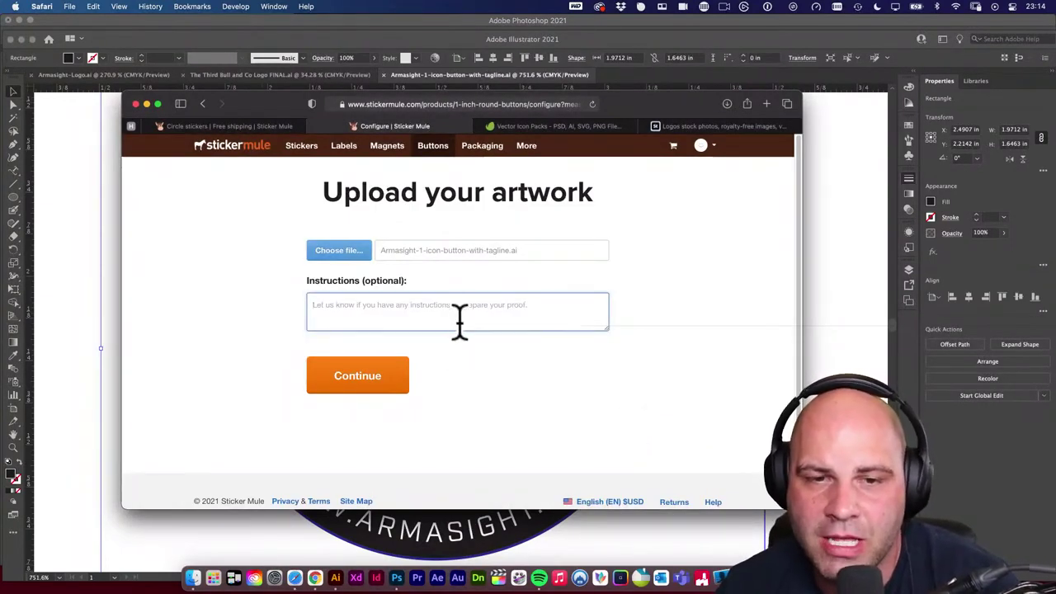
pyautogui.click(350, 378)
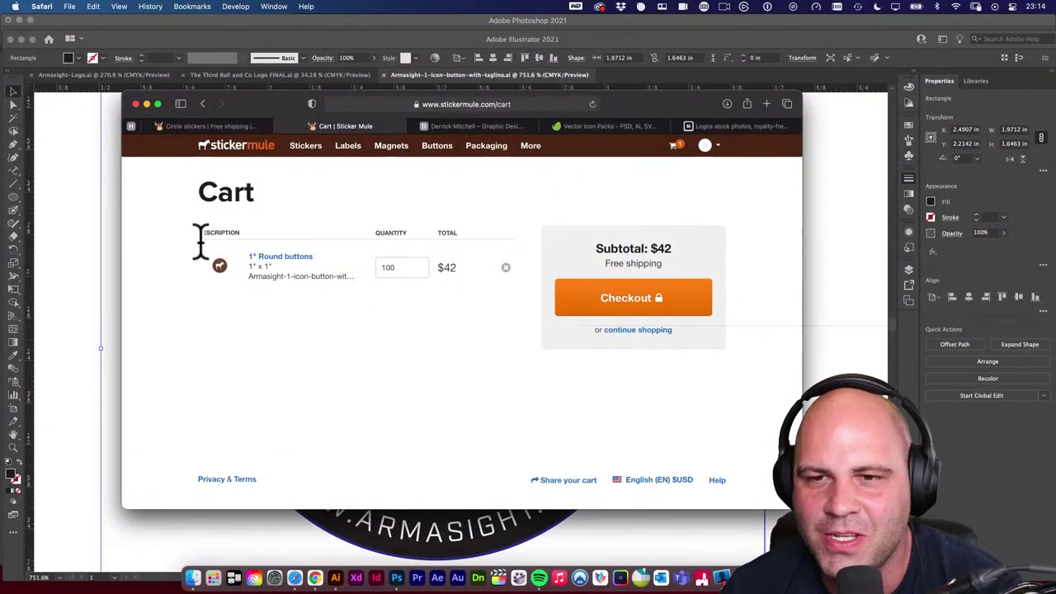
pyautogui.click(385, 268)
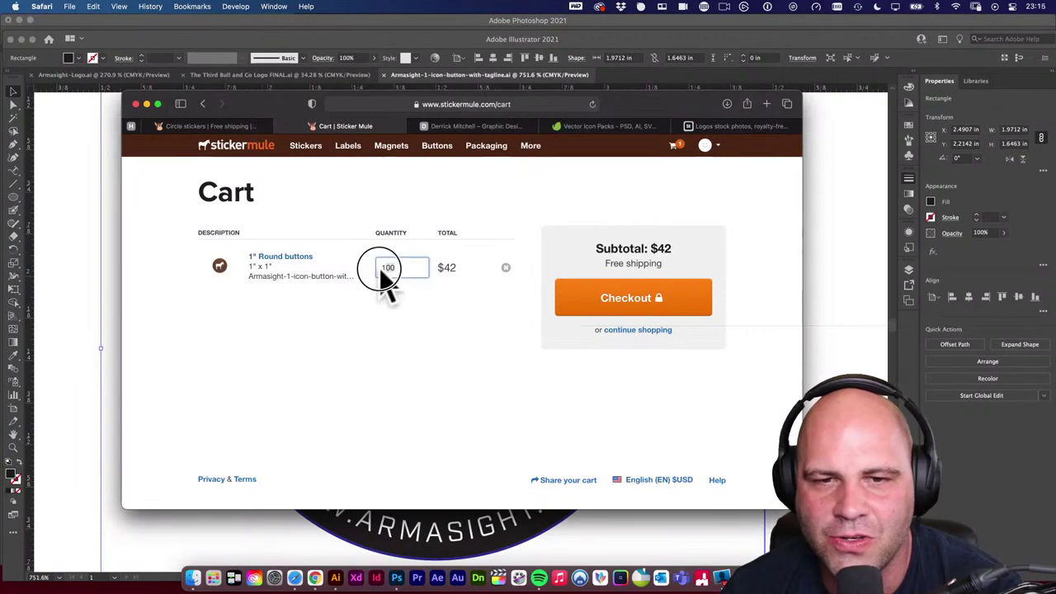
pyautogui.click(431, 341)
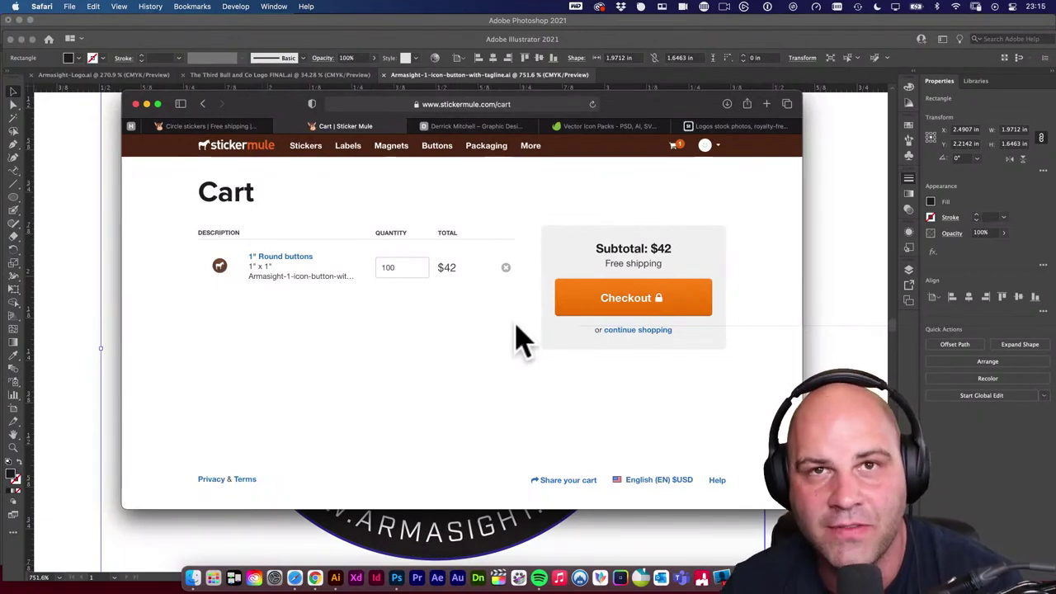
pyautogui.click(659, 333)
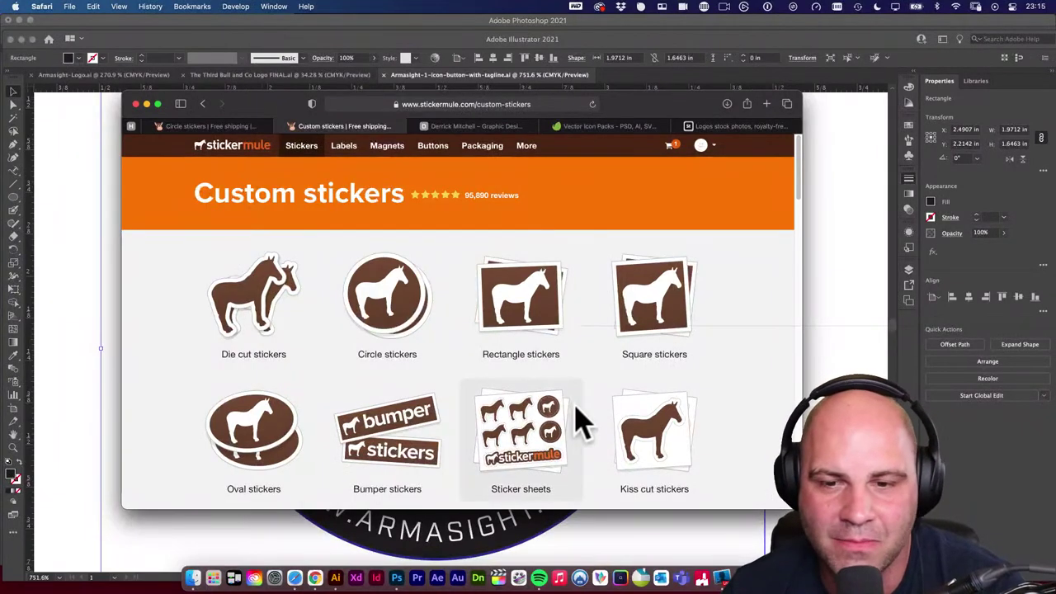
# Scroll the Custom stickers catalogue, open the Die cut stickers page, then return to Illustrator.
pyautogui.scroll(-4, 573, 429)
pyautogui.scroll(-3, 574, 441)
pyautogui.scroll(6, 573, 441)
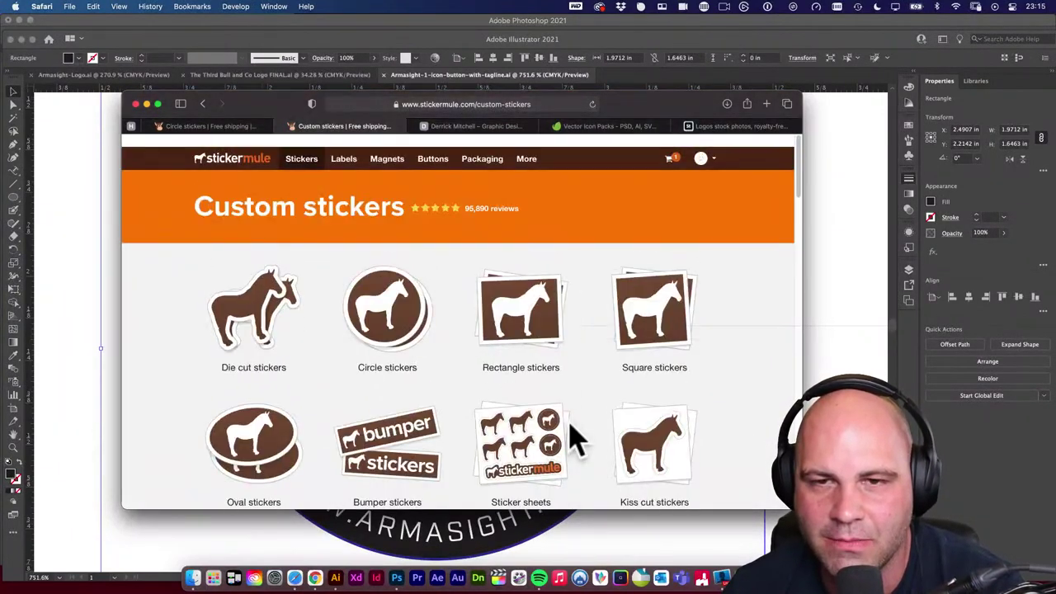
pyautogui.scroll(-2, 573, 441)
pyautogui.scroll(-10, 577, 446)
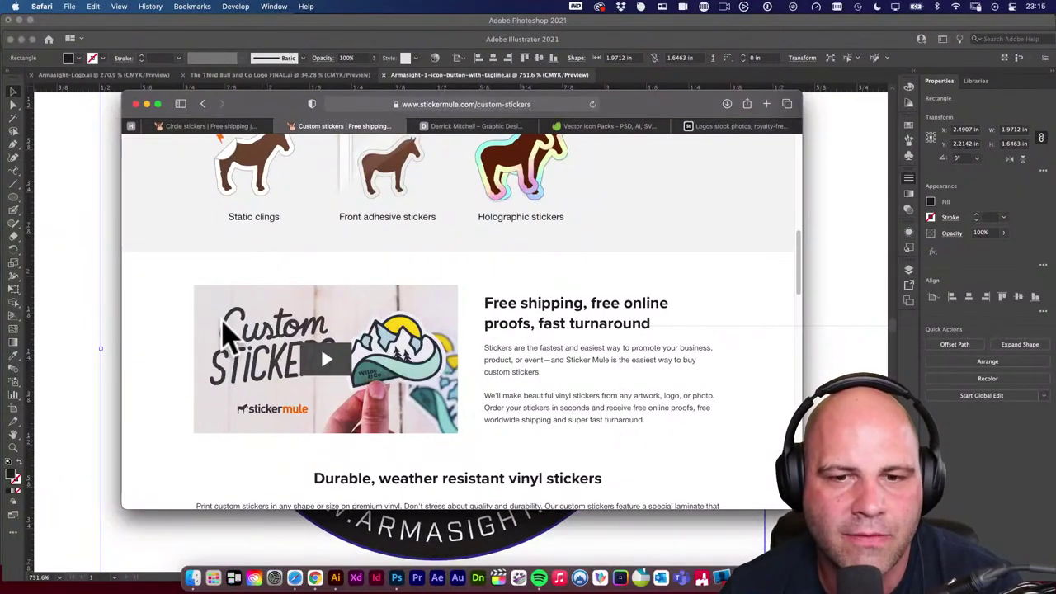
pyautogui.scroll(10, 487, 322)
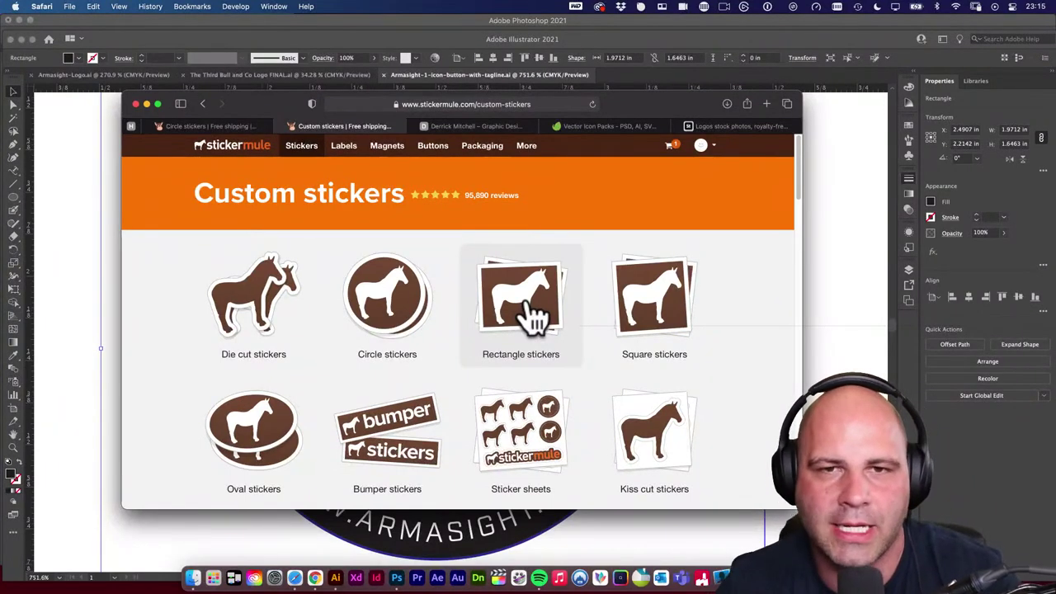
pyautogui.click(225, 326)
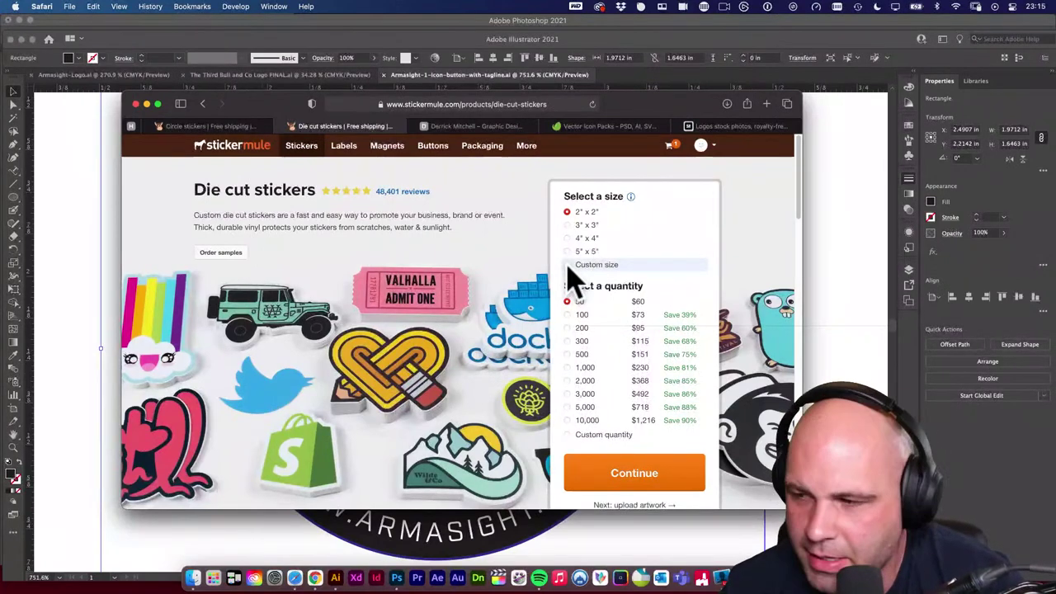
pyautogui.click(78, 305)
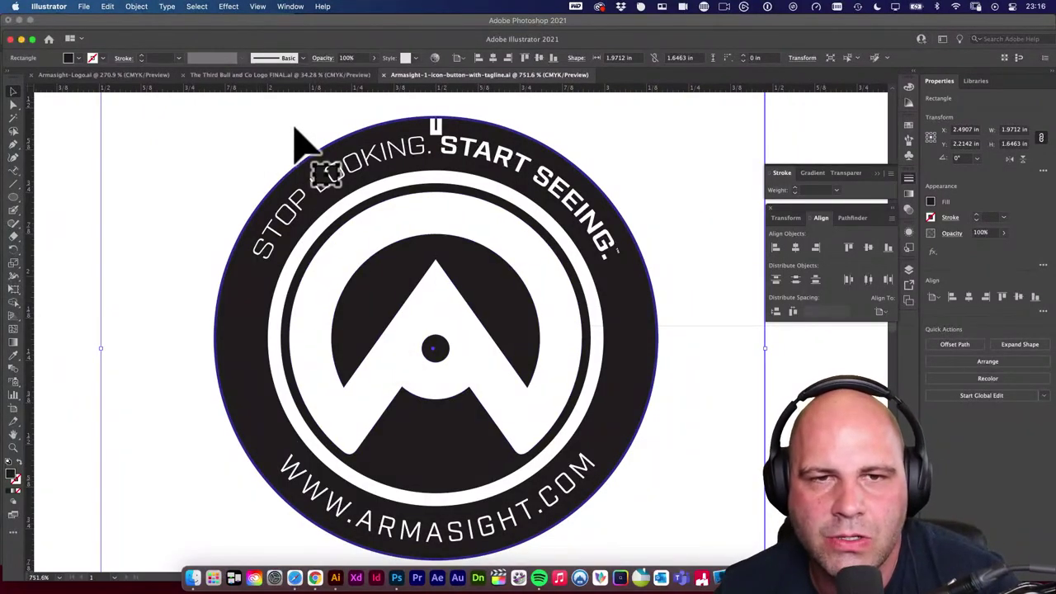
# Browse the Third Bull and Co Logo FINAL artboards and the dark bull card, then return to Sticker Mule.
pyautogui.click(225, 76)
pyautogui.moveTo(651, 427); pyautogui.dragTo(506, 424)
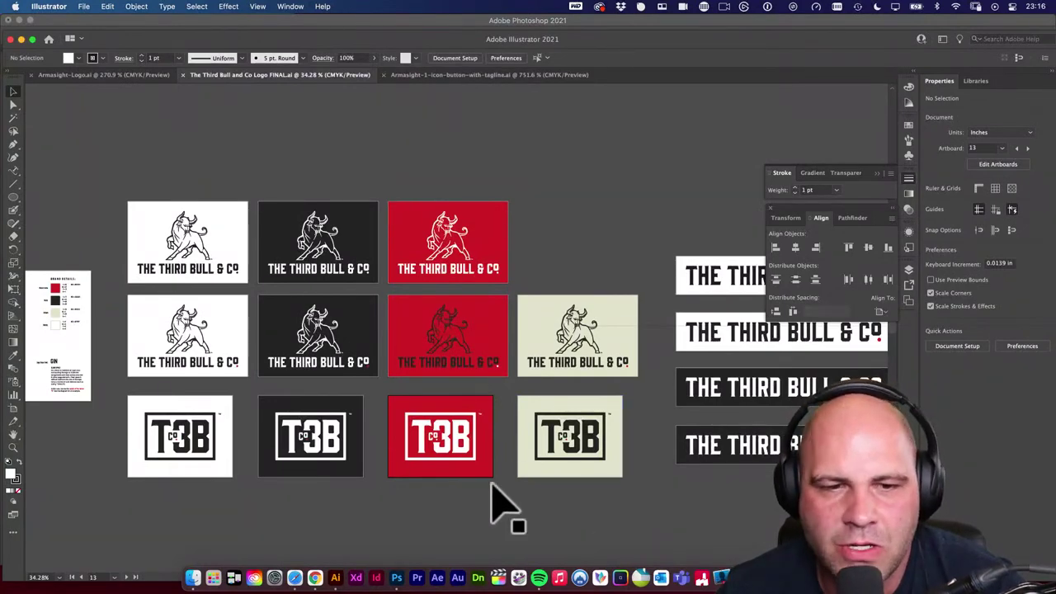
pyautogui.moveTo(285, 346); pyautogui.dragTo(481, 452)
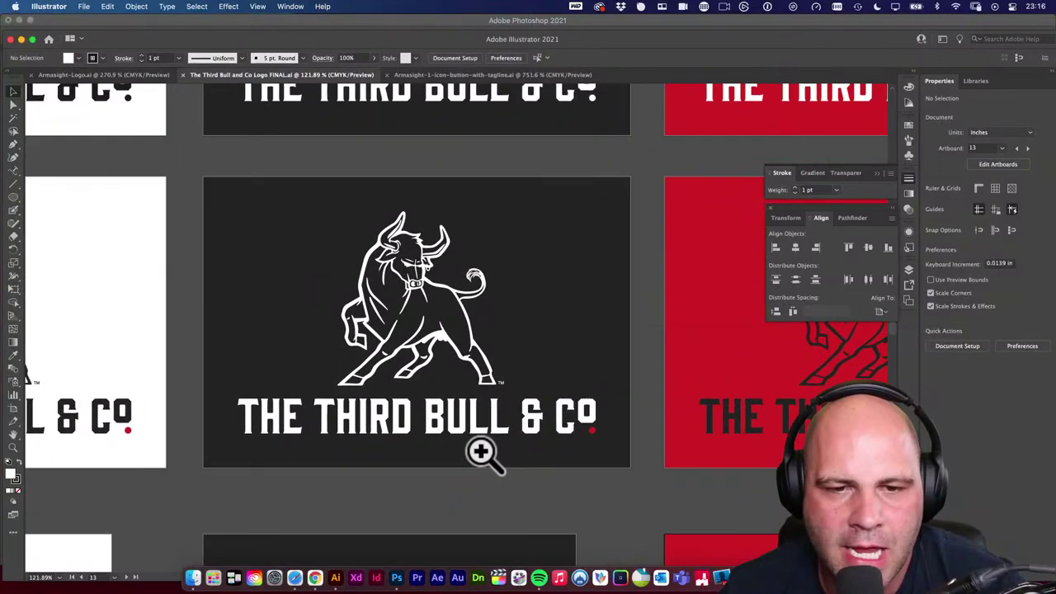
pyautogui.click(373, 335)
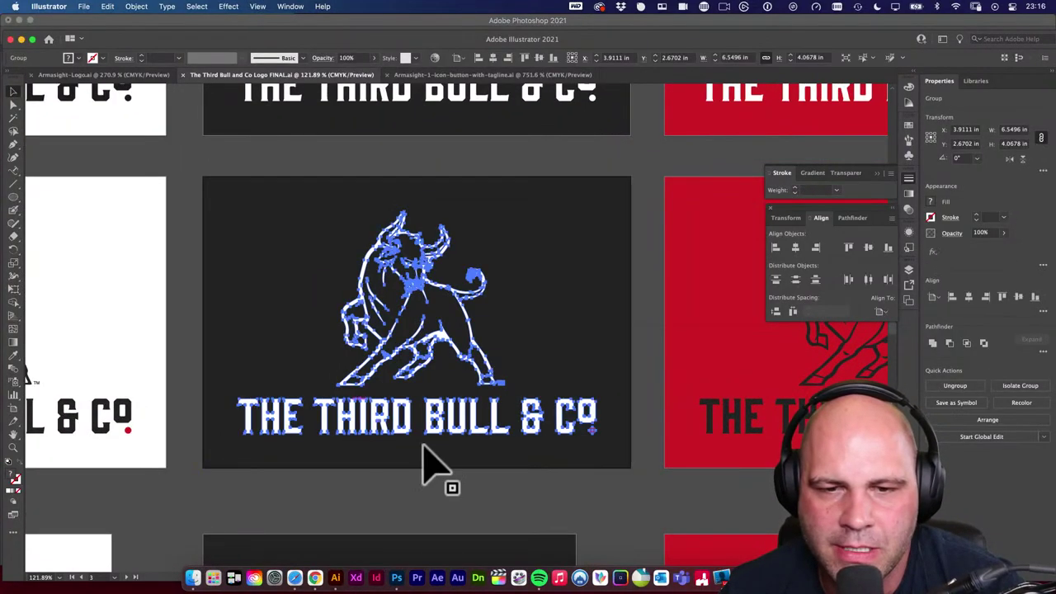
pyautogui.scroll(-5, 395, 455)
pyautogui.click(401, 462)
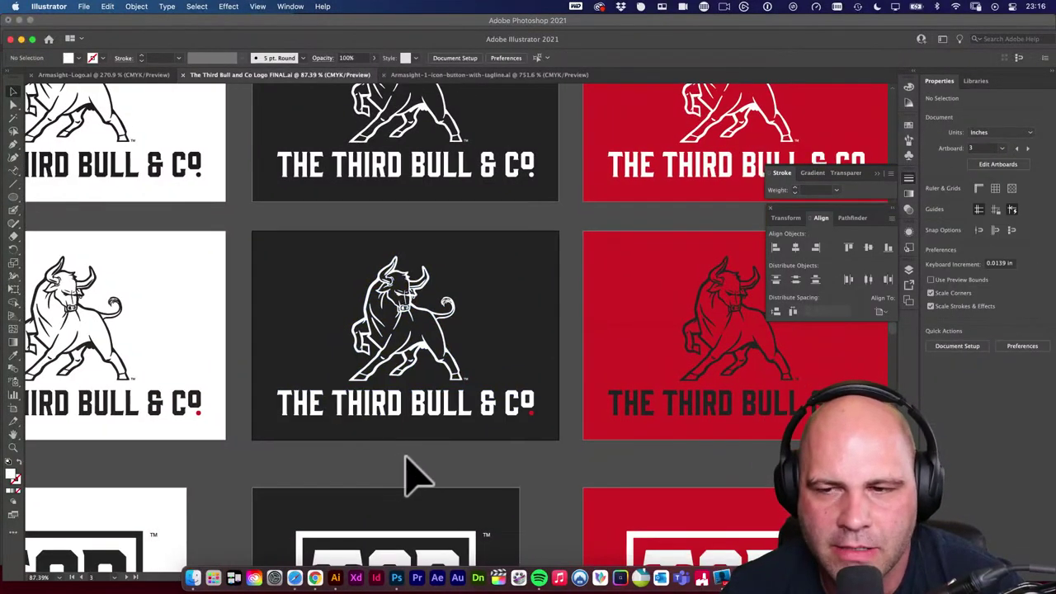
pyautogui.scroll(-3, 405, 470)
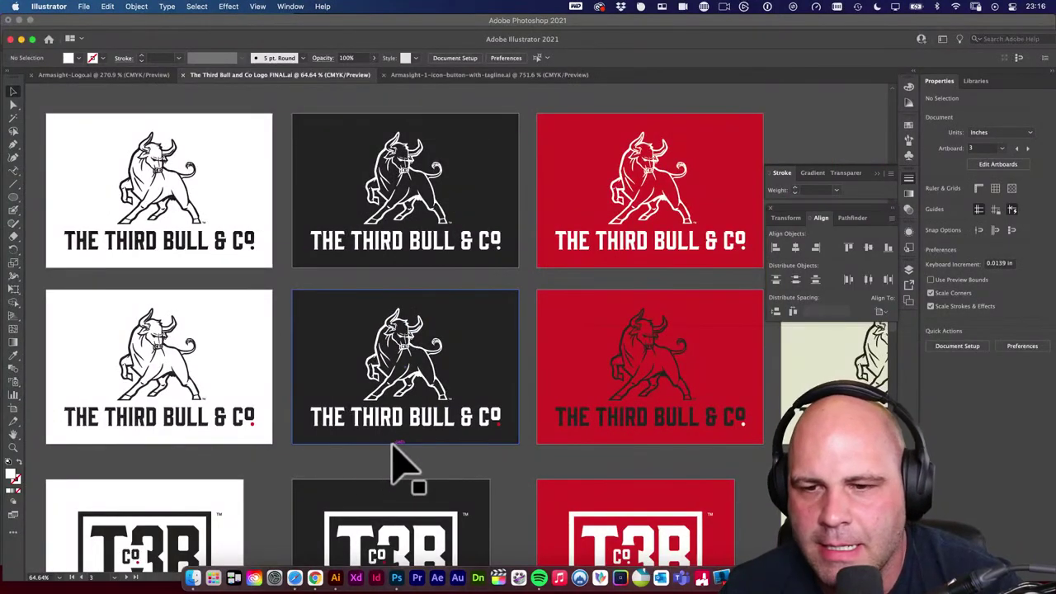
pyautogui.moveTo(448, 483); pyautogui.dragTo(371, 420)
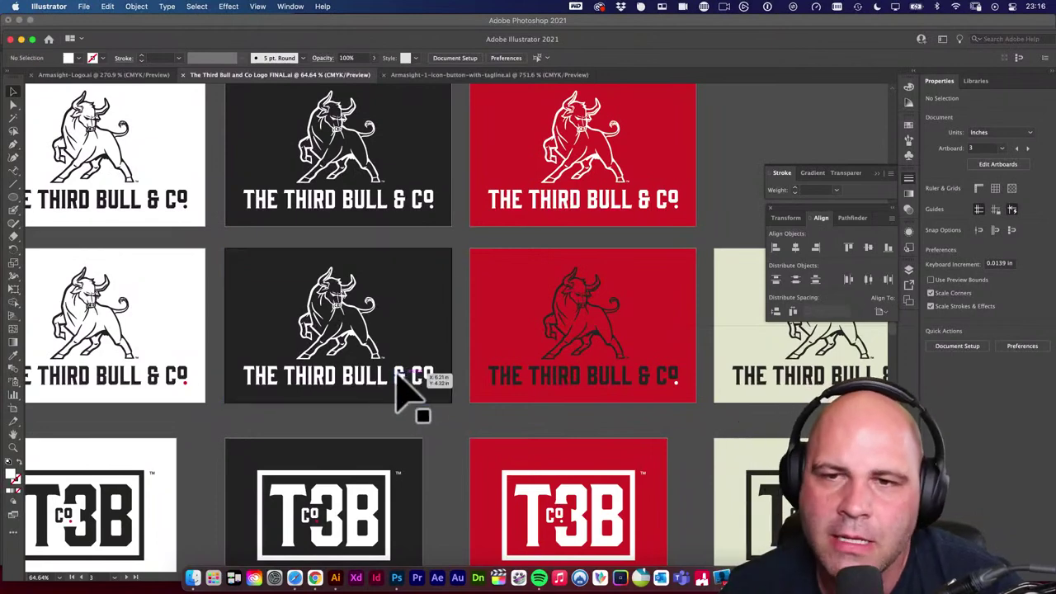
pyautogui.scroll(3, 400, 387)
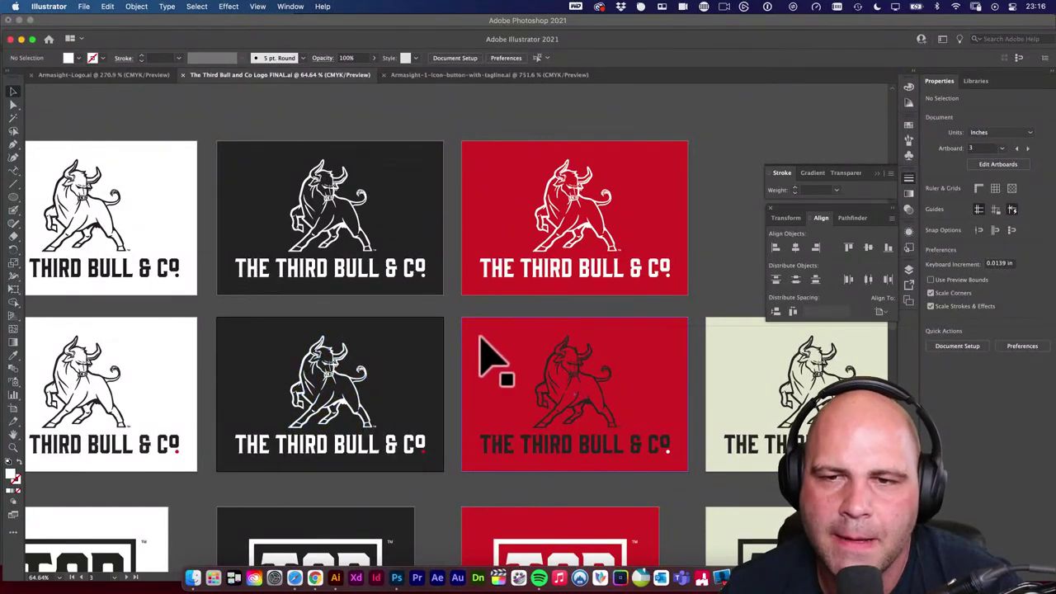
pyautogui.click(294, 578)
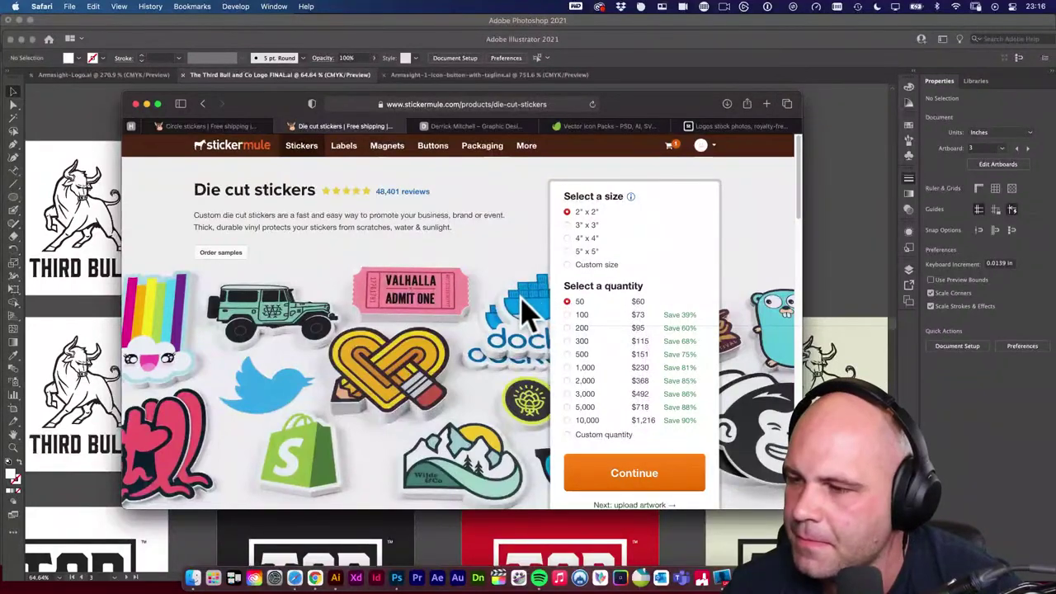
# Download all sizes of Sticker Mule's die-cut sticker template from the Templates page.
pyautogui.scroll(-15, 540, 340)
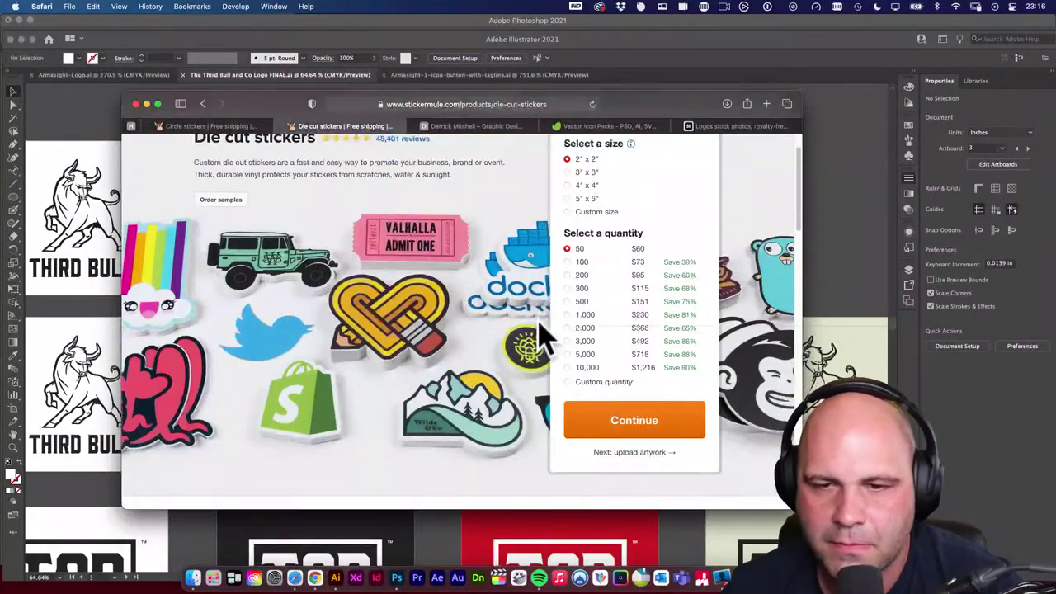
pyautogui.scroll(-10, 536, 330)
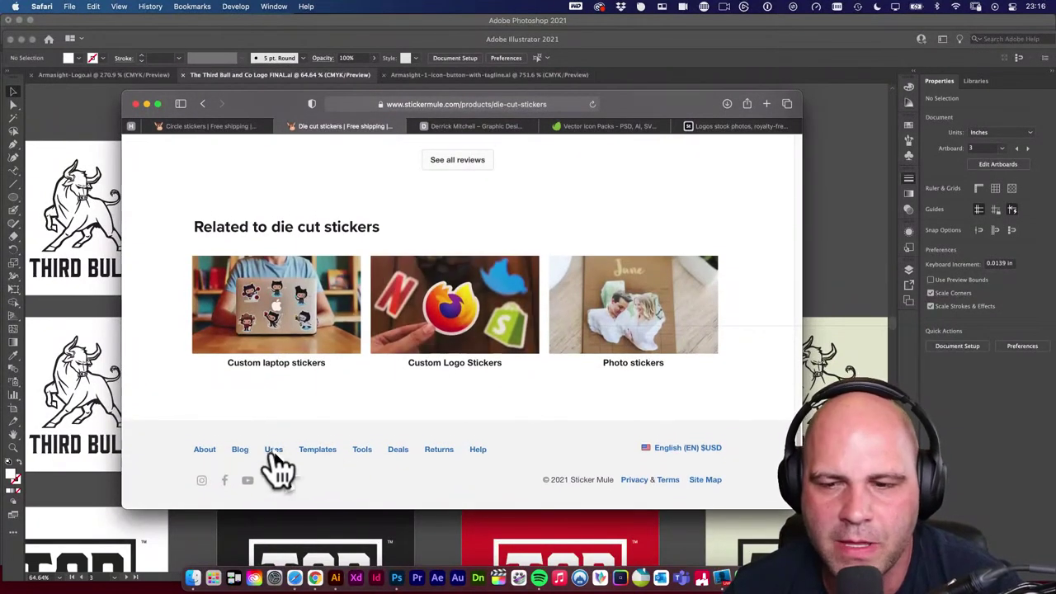
pyautogui.click(319, 456)
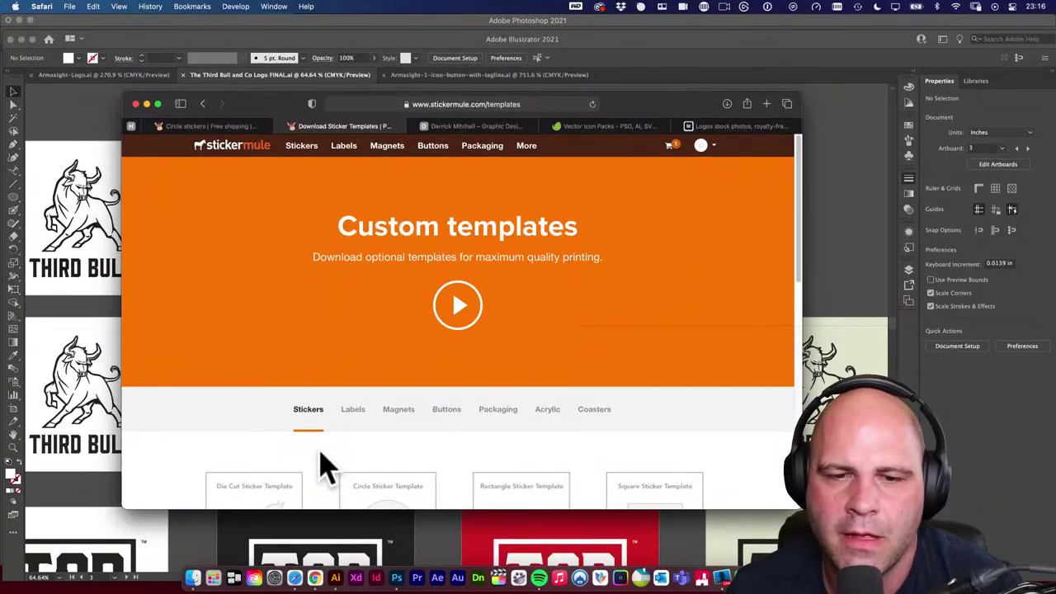
pyautogui.scroll(-5, 412, 475)
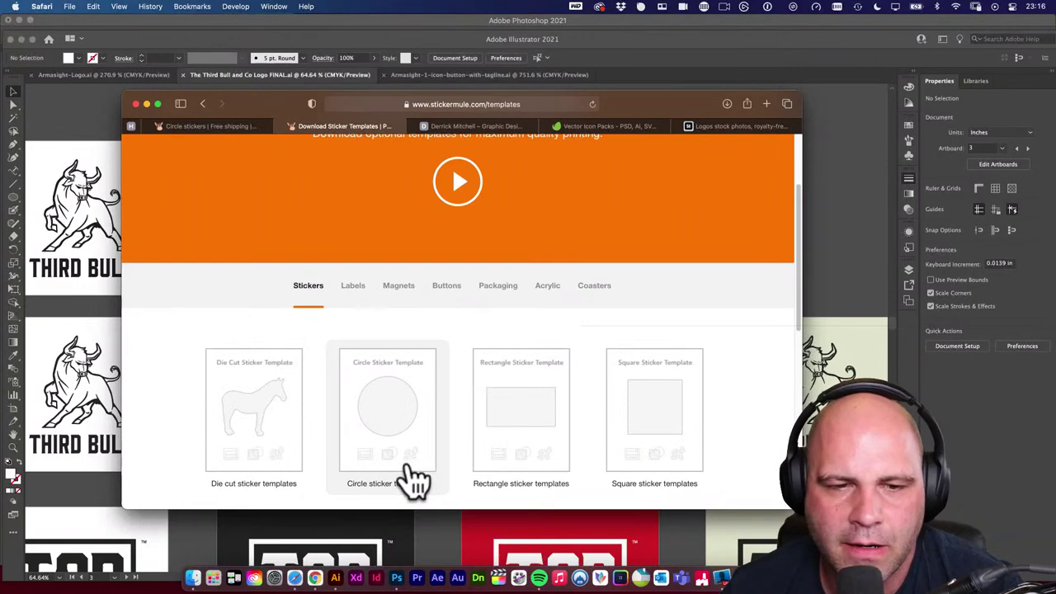
pyautogui.click(284, 363)
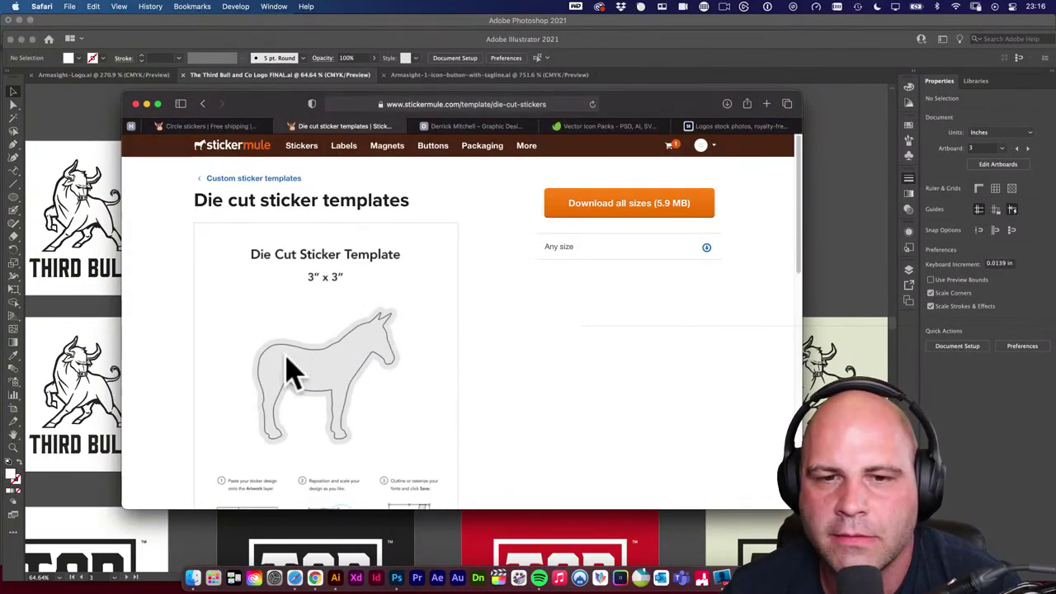
pyautogui.click(636, 205)
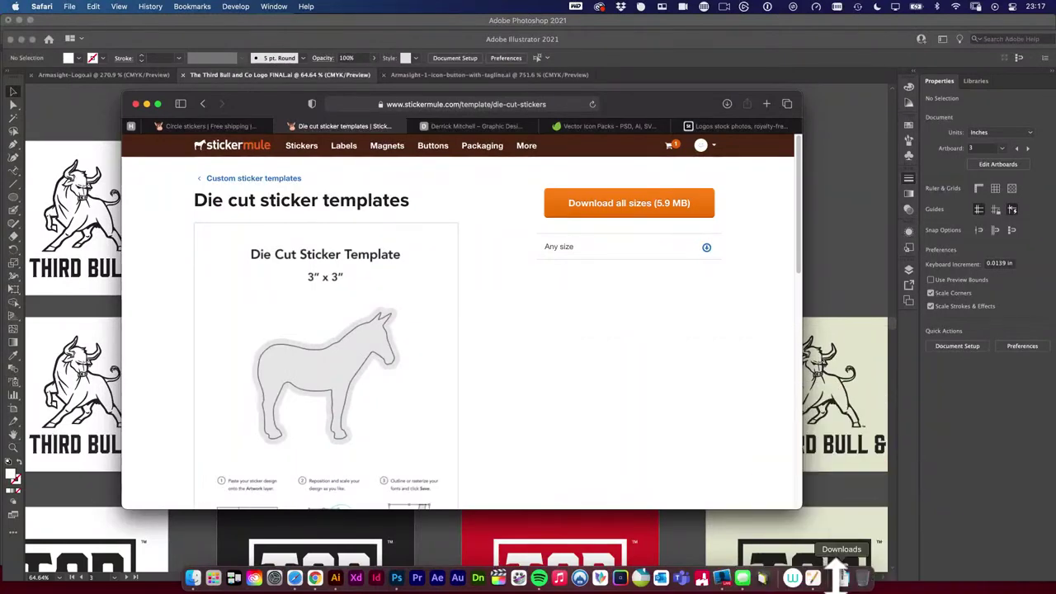
# Unzip the downloaded template, open its folder, and open the Illustrator .ai version.
pyautogui.click(846, 575)
pyautogui.click(846, 544)
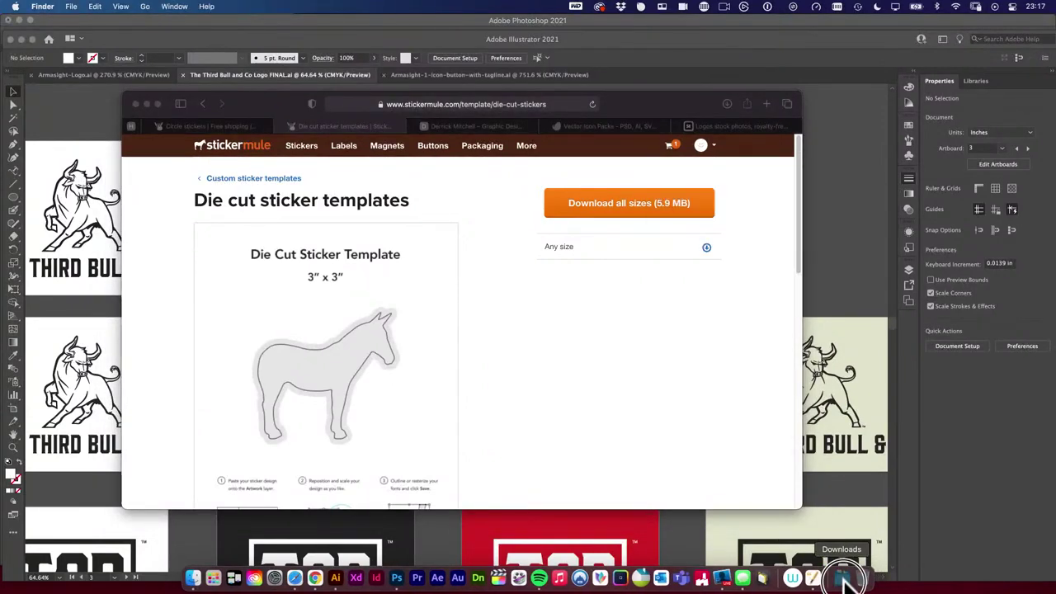
pyautogui.click(849, 578)
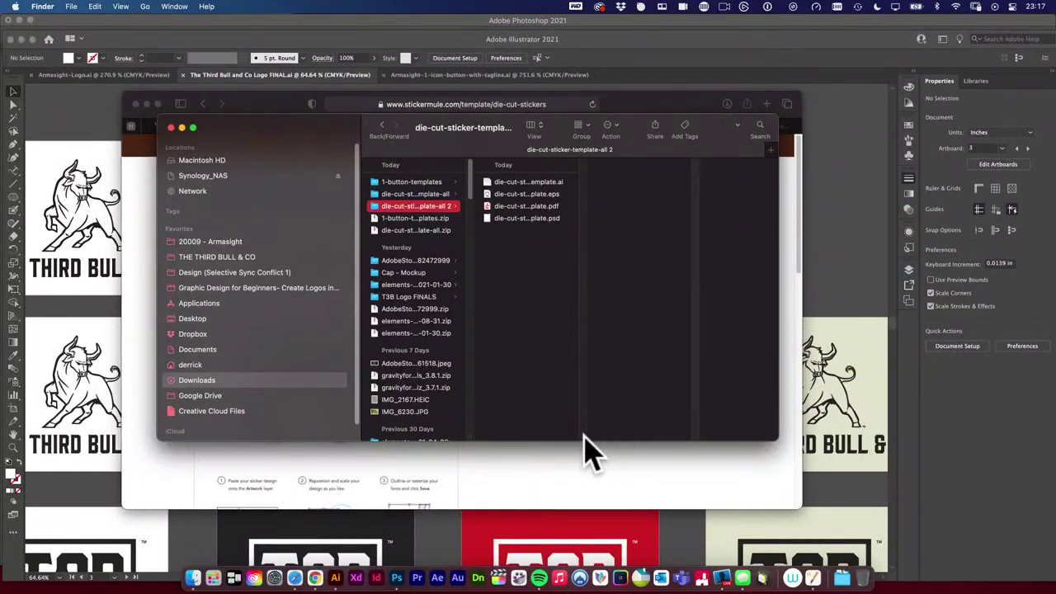
pyautogui.moveTo(583, 438); pyautogui.dragTo(684, 396)
pyautogui.click(547, 219)
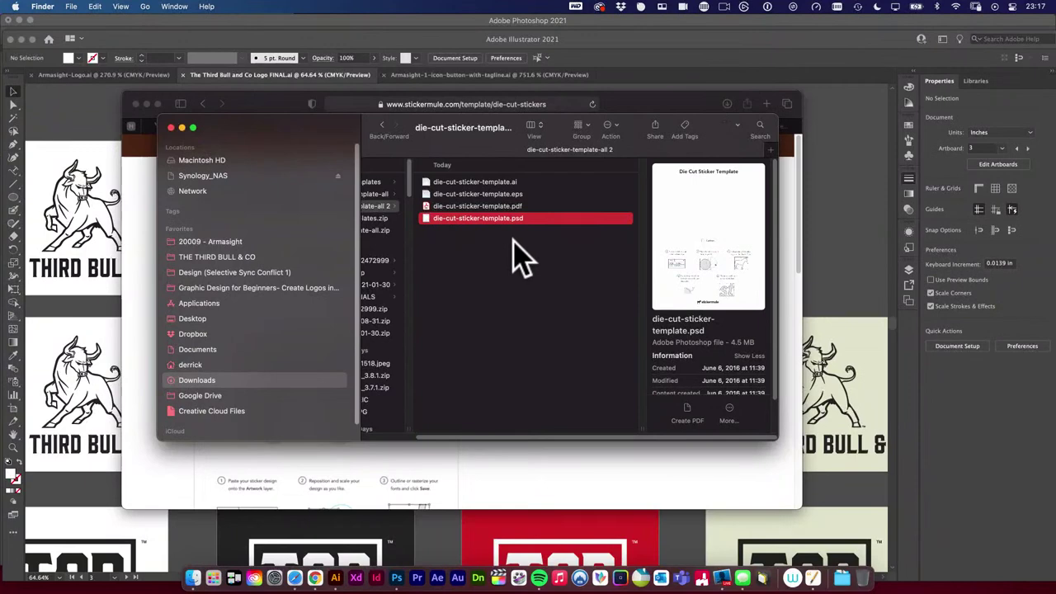
pyautogui.doubleClick(472, 181)
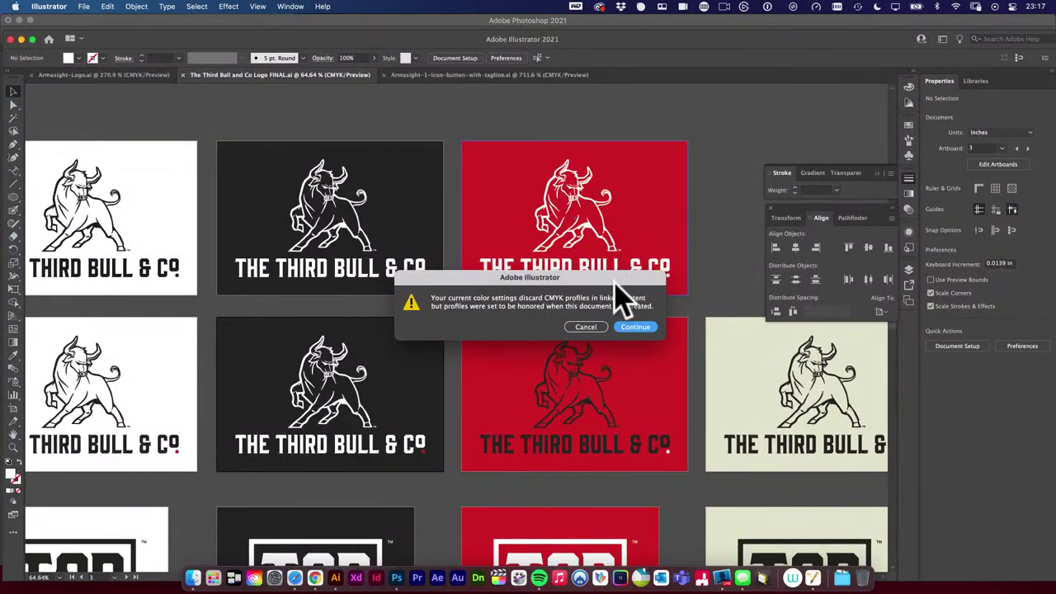
# Accept the CMYK colour-profile warning to open die-cut-sticker-template.ai.
pyautogui.click(634, 323)
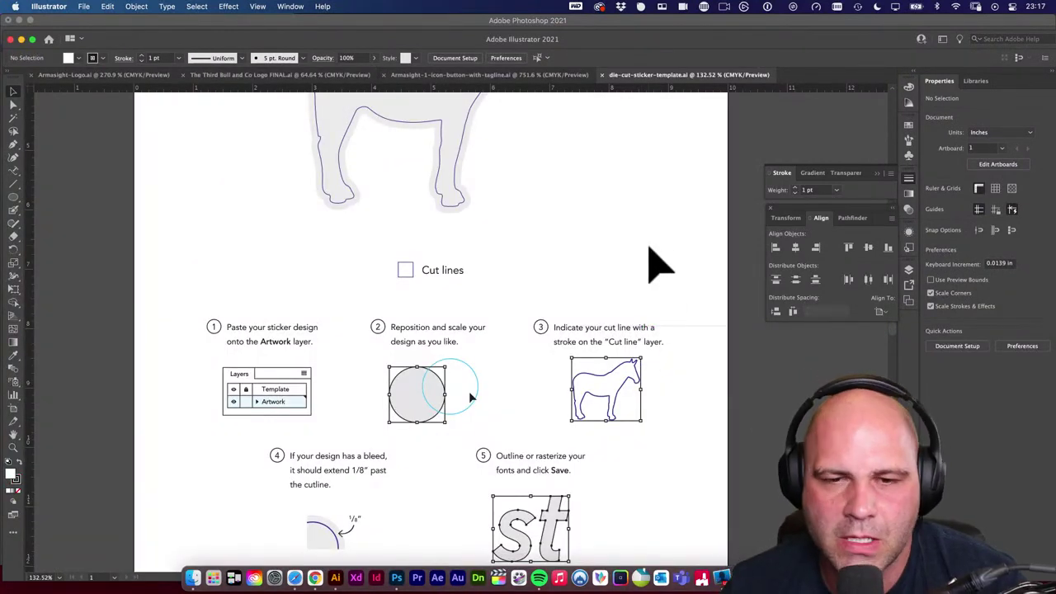
pyautogui.scroll(4, 651, 272)
pyautogui.scroll(2, 635, 318)
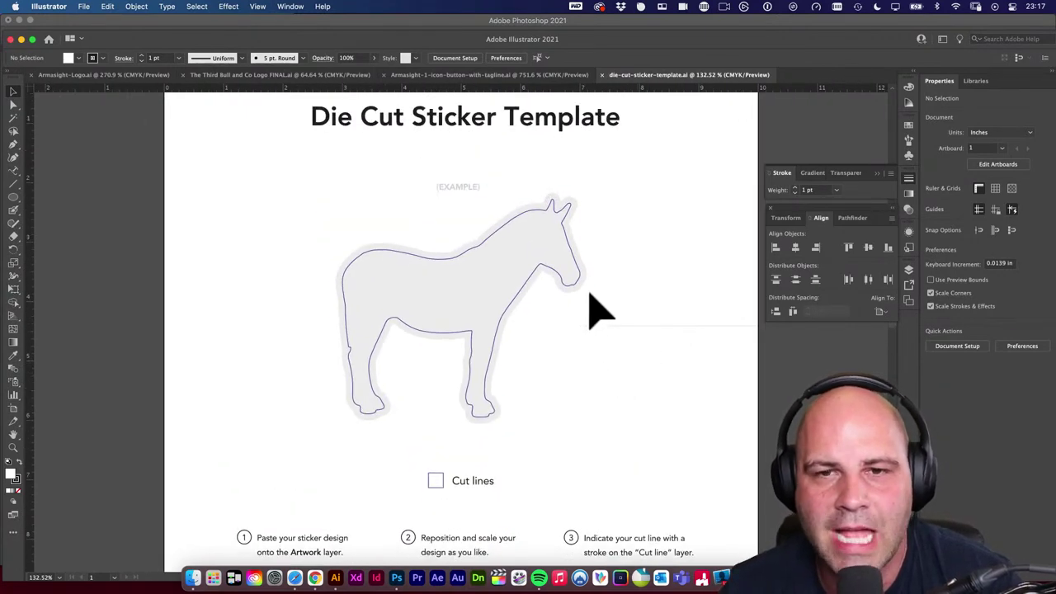
pyautogui.moveTo(589, 306); pyautogui.dragTo(600, 379)
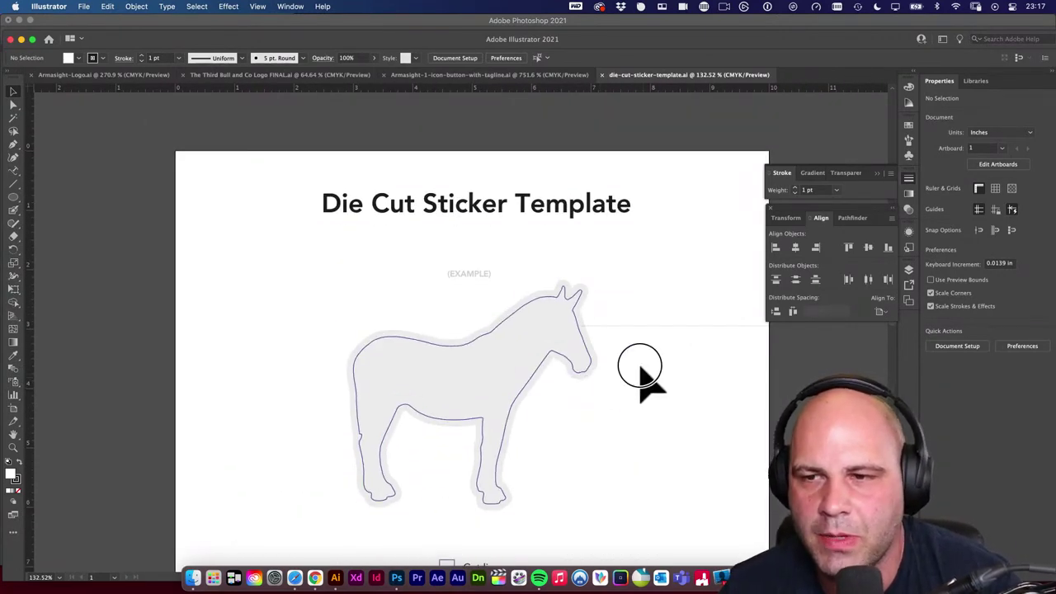
pyautogui.scroll(-1, 639, 371)
# Toggle the Instructions and Cut line layers in the Layers panel, leaving both visible.
pyautogui.click(908, 272)
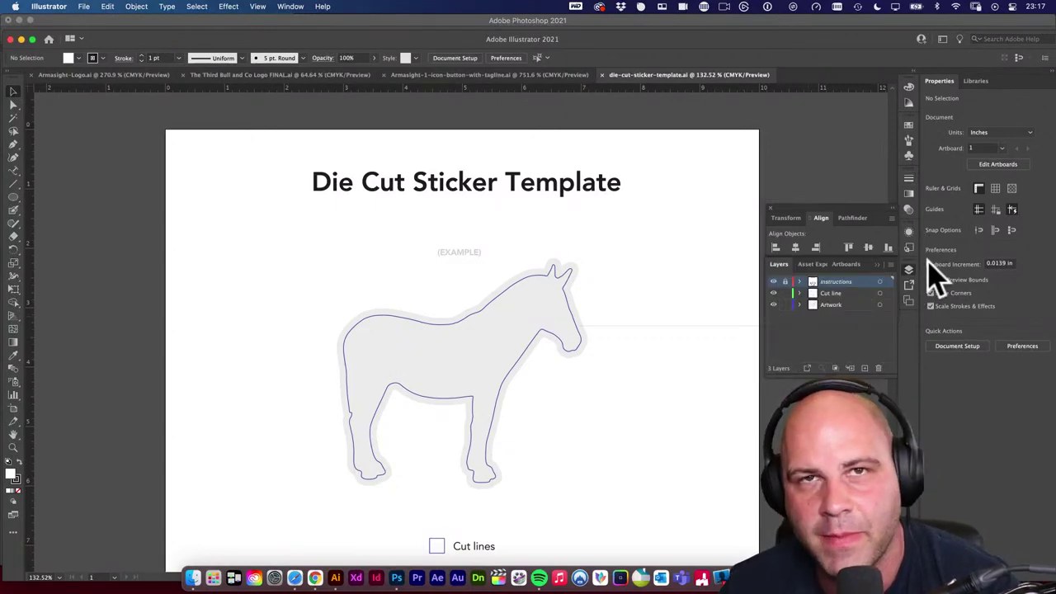
pyautogui.click(776, 223)
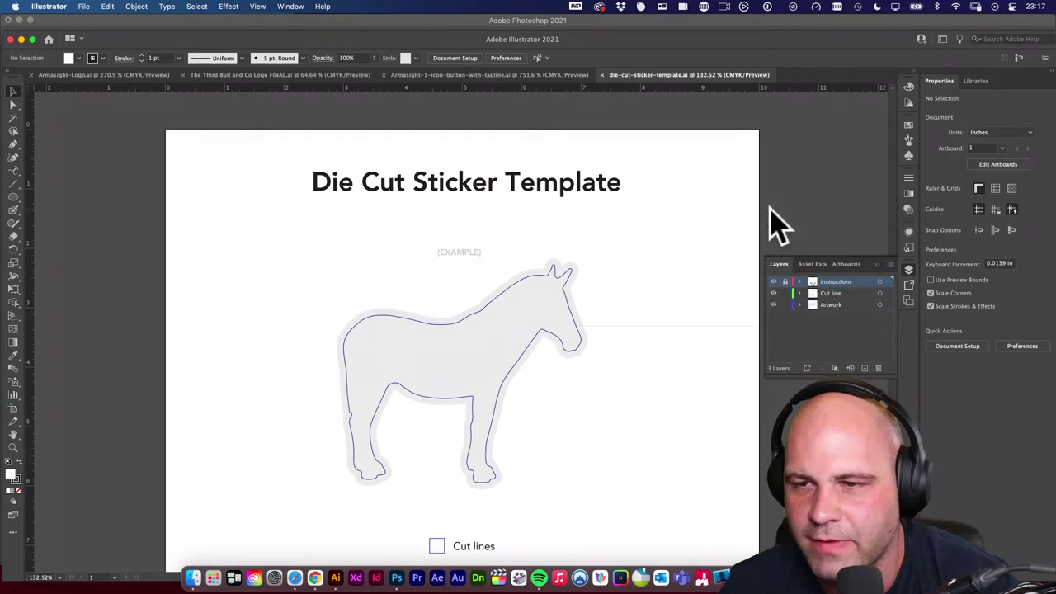
pyautogui.click(773, 282)
pyautogui.click(773, 283)
pyautogui.click(773, 282)
pyautogui.scroll(-1, 585, 384)
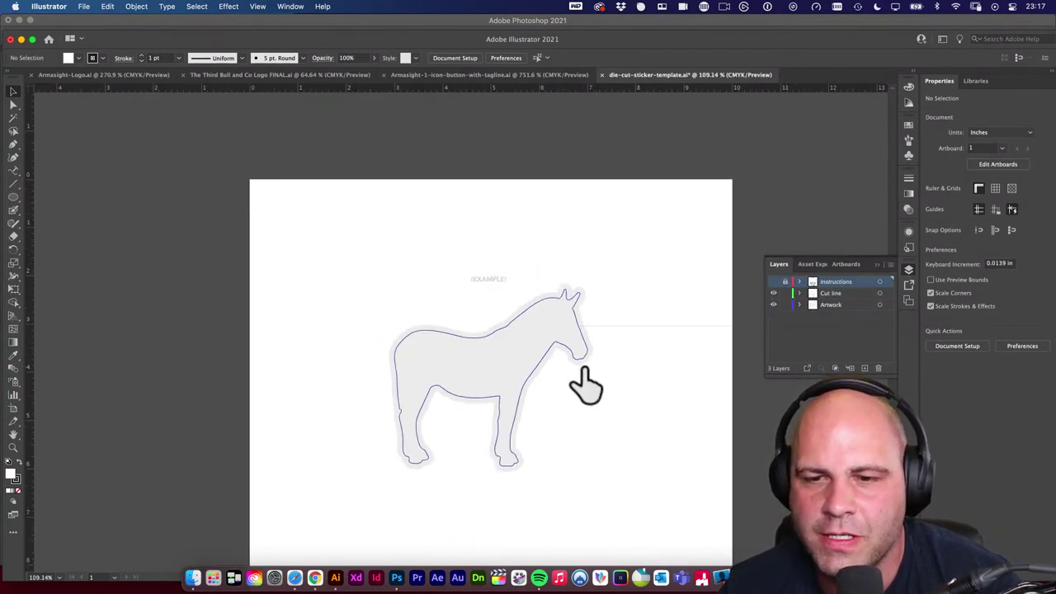
pyautogui.scroll(-2, 613, 283)
pyautogui.click(773, 283)
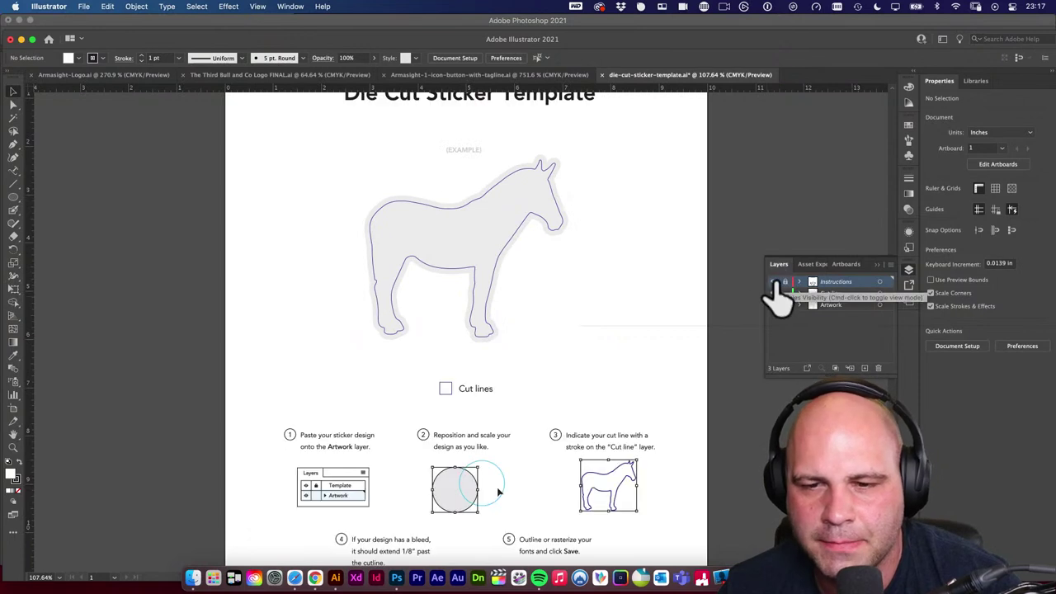
pyautogui.click(773, 282)
pyautogui.click(773, 282)
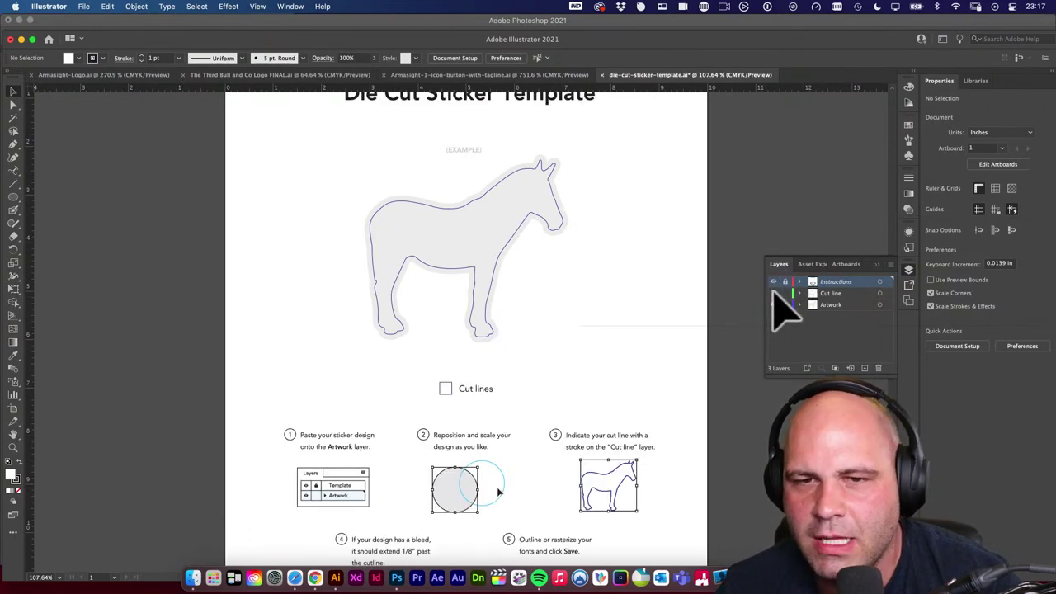
pyautogui.click(773, 293)
pyautogui.click(773, 293)
pyautogui.scroll(2, 581, 269)
pyautogui.scroll(3, 582, 269)
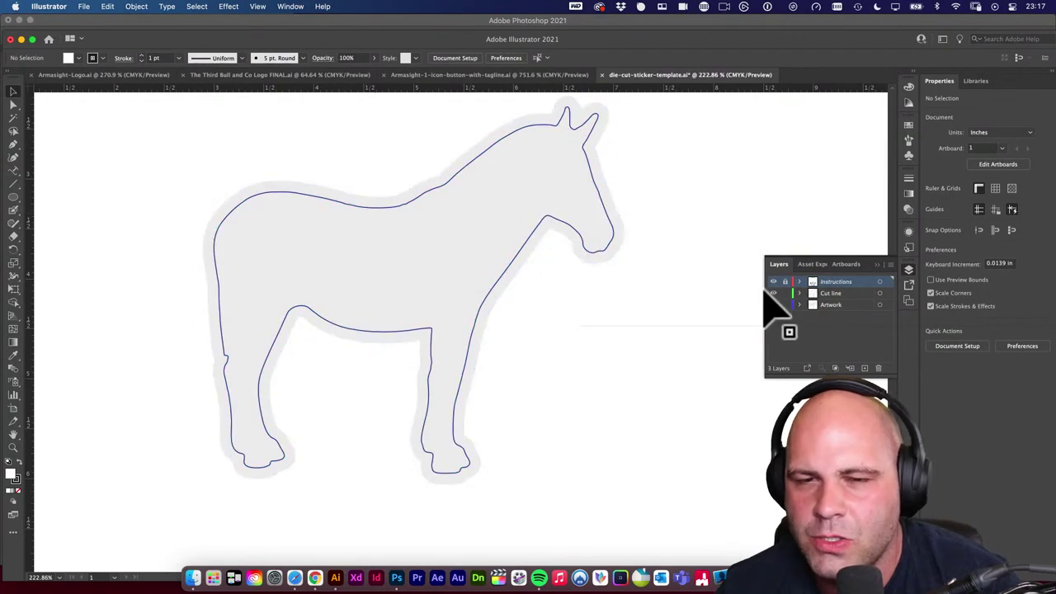
# Inspect the example horse artwork and pan across the numbered instruction steps.
pyautogui.click(561, 244)
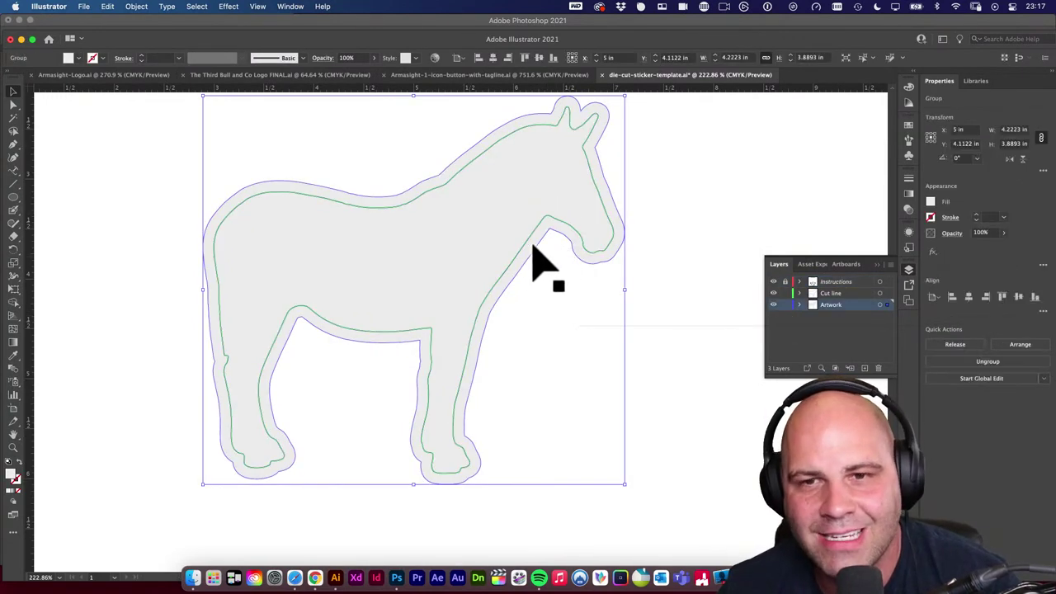
pyautogui.click(676, 340)
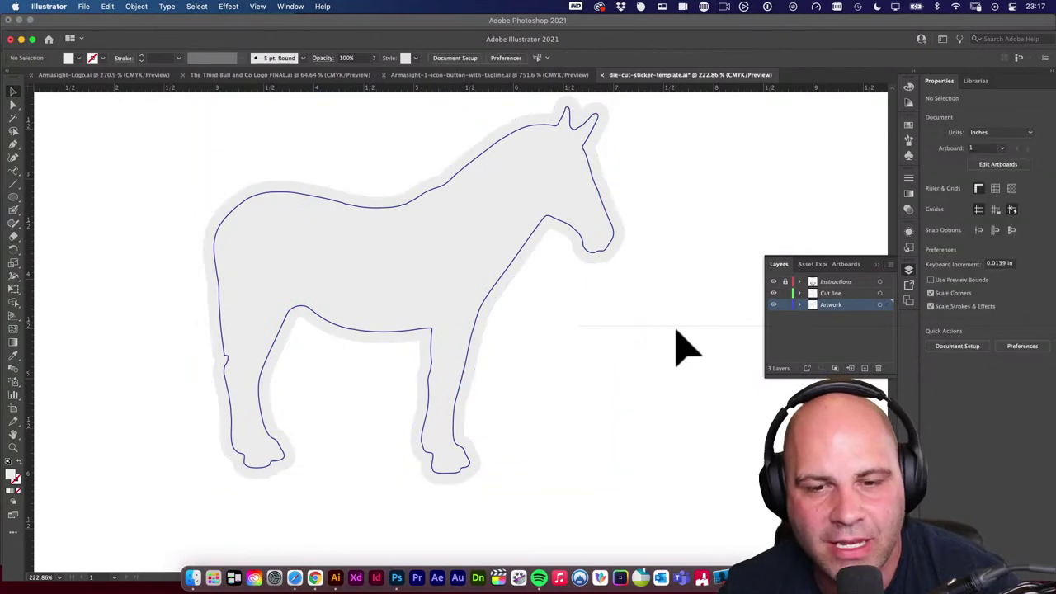
pyautogui.scroll(-5, 483, 389)
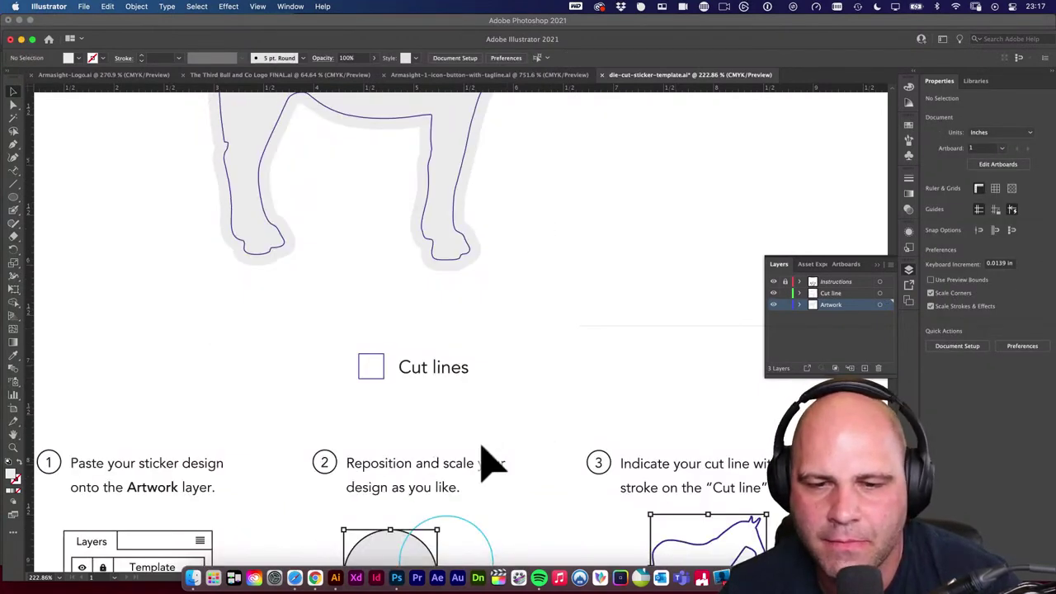
pyautogui.scroll(-5, 523, 433)
pyautogui.scroll(-5, 619, 295)
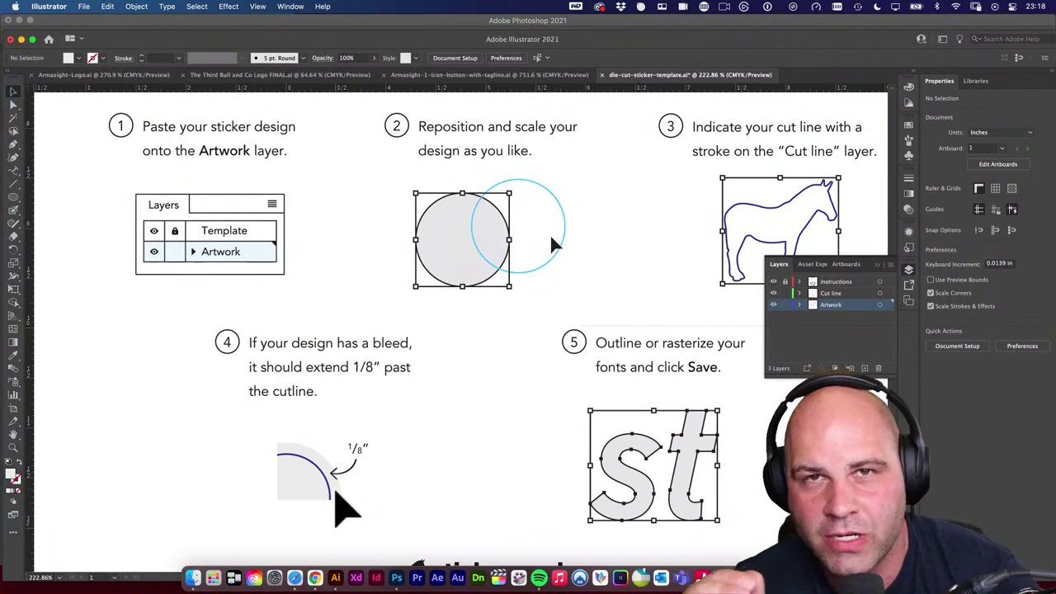
pyautogui.moveTo(550, 234); pyautogui.dragTo(437, 233)
pyautogui.hscroll(2, 503, 487)
pyautogui.scroll(10, 514, 490)
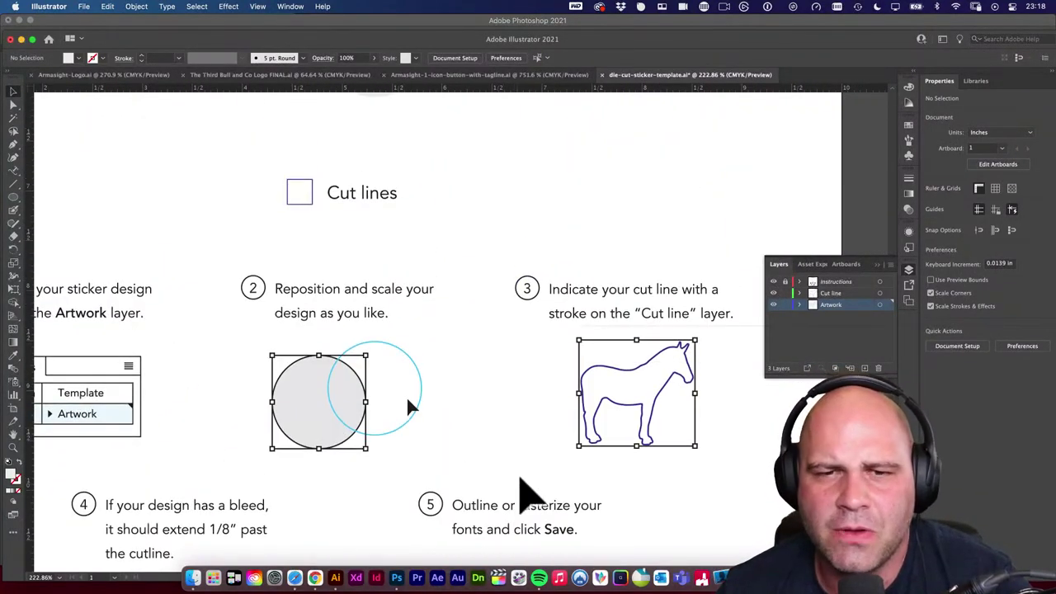
pyautogui.scroll(3, 495, 371)
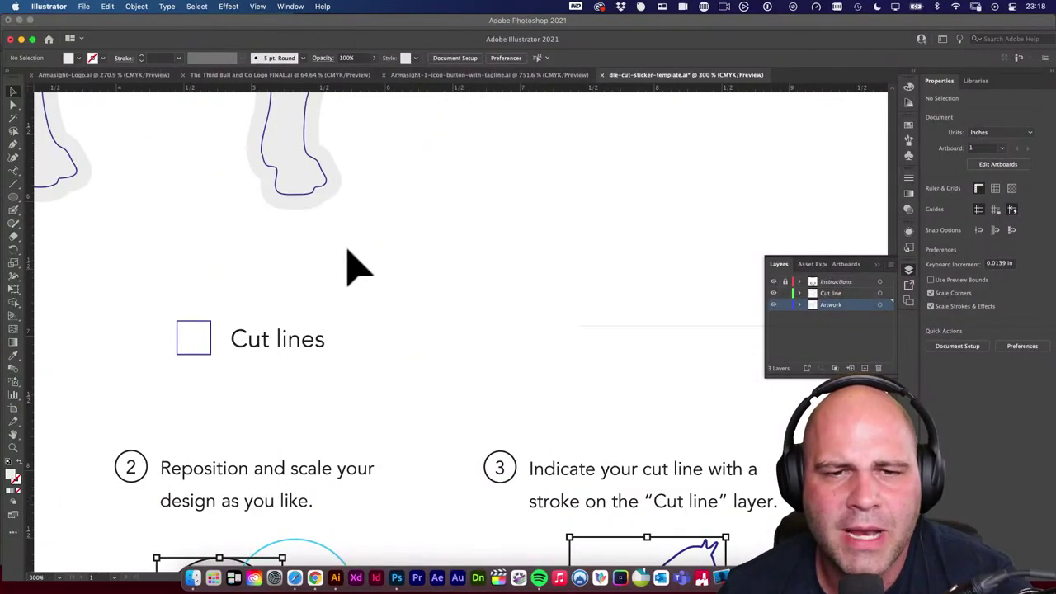
pyautogui.scroll(-4, 359, 244)
pyautogui.moveTo(363, 221); pyautogui.dragTo(536, 441)
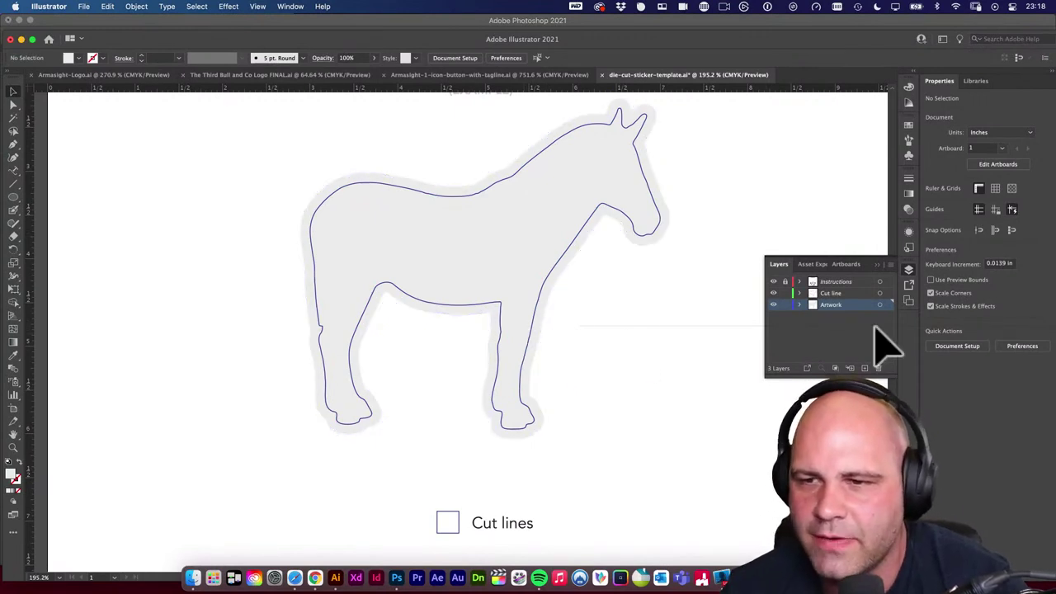
# Toggle the Artwork layer's horse fill and zoom out to the whole template.
pyautogui.click(773, 304)
pyautogui.click(774, 305)
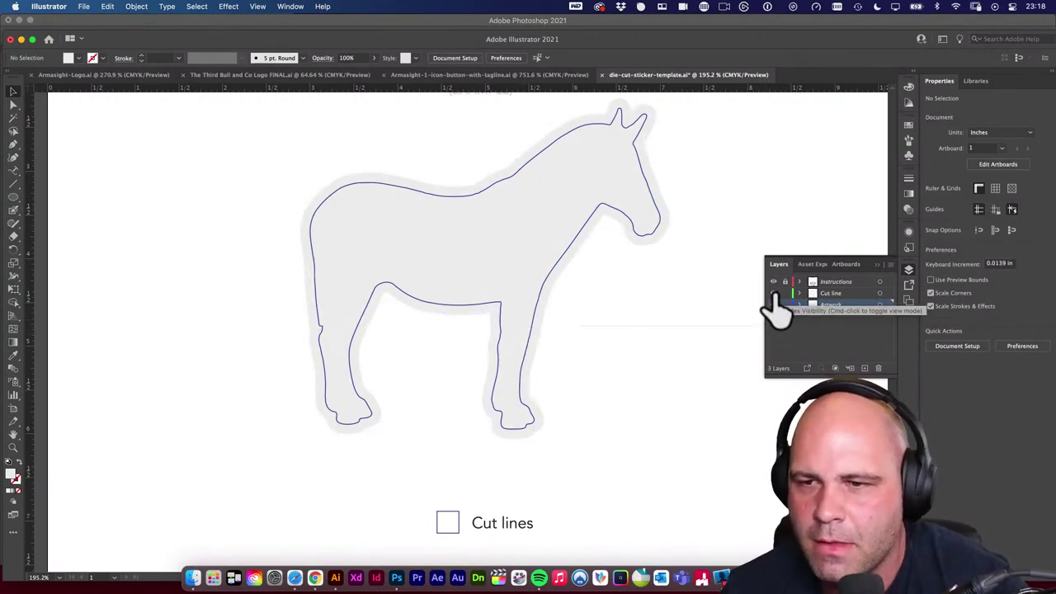
pyautogui.moveTo(685, 309); pyautogui.dragTo(599, 284)
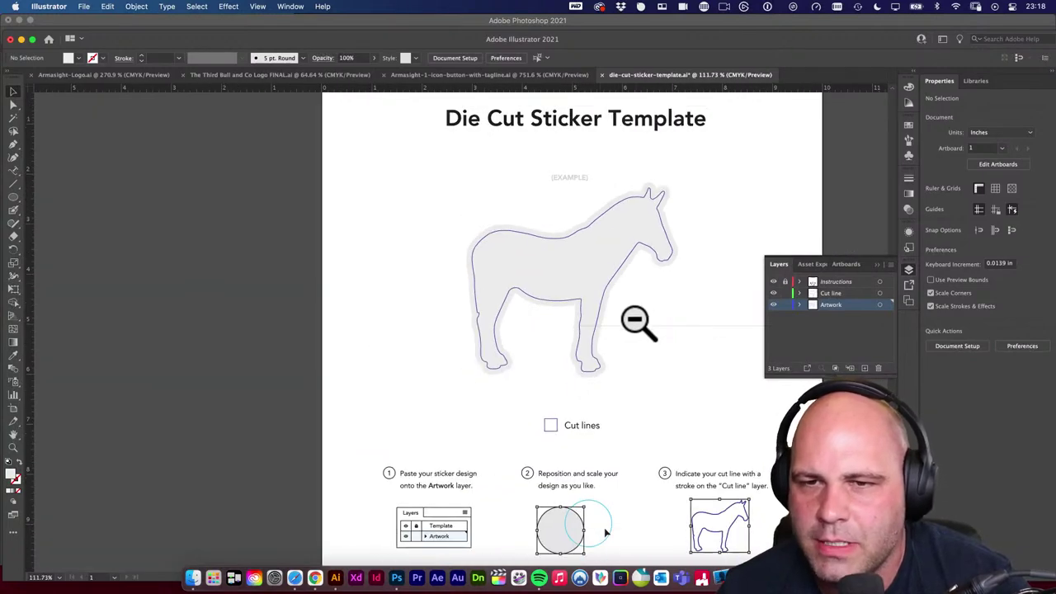
pyautogui.moveTo(719, 318); pyautogui.dragTo(669, 338)
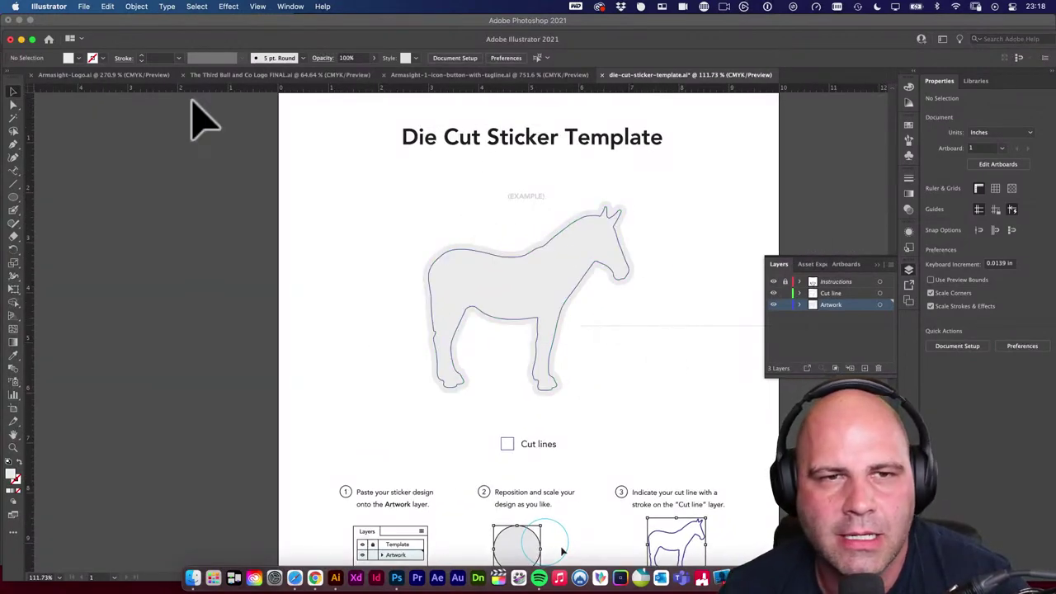
# Select the bull logo and its red background in the Third Bull logo document.
pyautogui.click(235, 74)
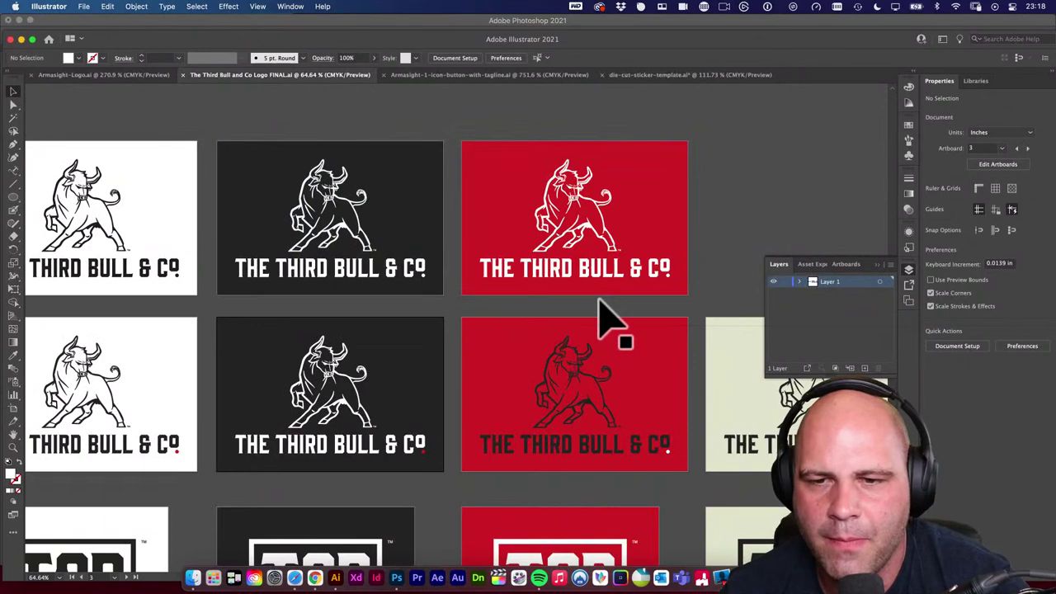
pyautogui.moveTo(648, 332); pyautogui.dragTo(595, 345)
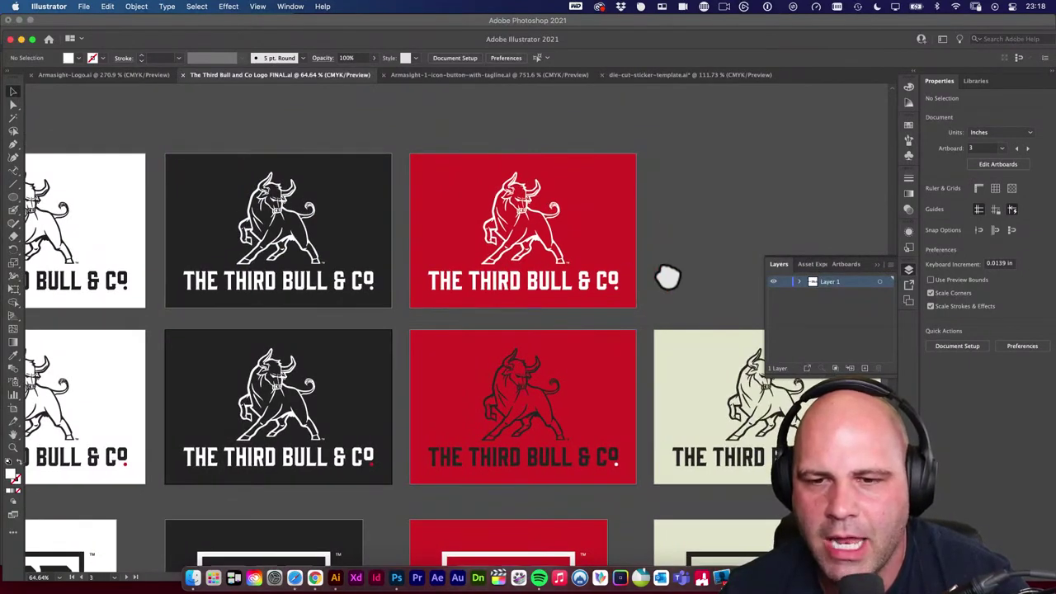
pyautogui.click(556, 288)
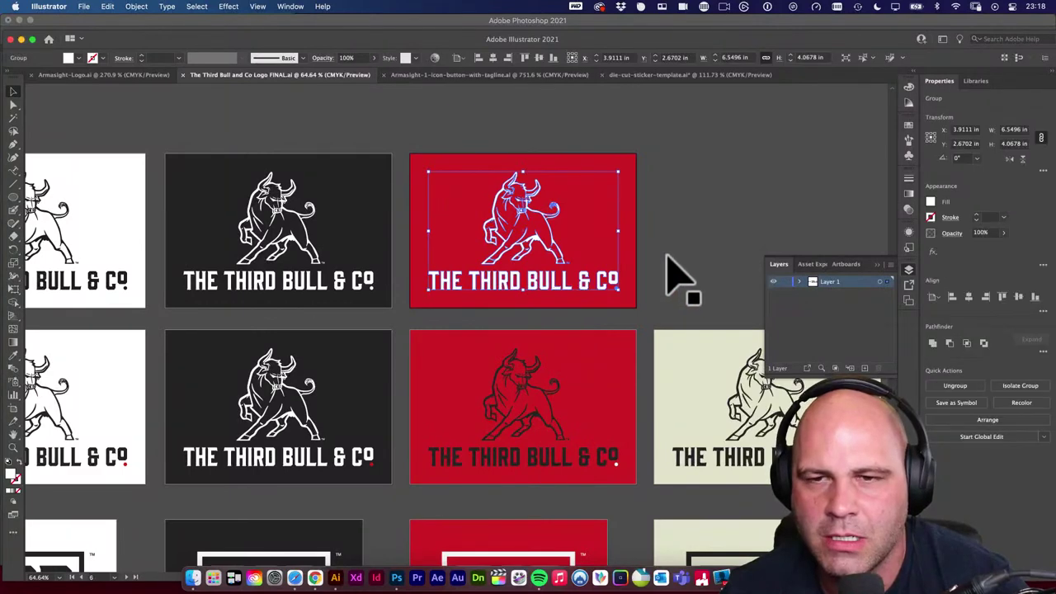
pyautogui.keyDown('shift'); pyautogui.click(627, 177); pyautogui.keyUp('shift')
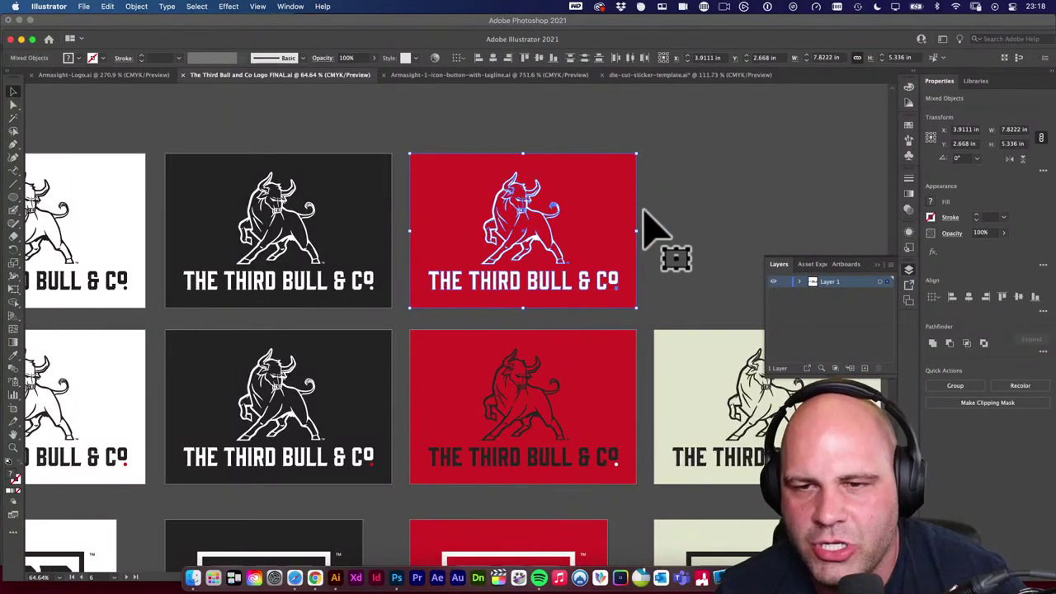
# Paste the red logo card into the die-cut sticker template and scale it down.
pyautogui.click(546, 77)
pyautogui.click(649, 78)
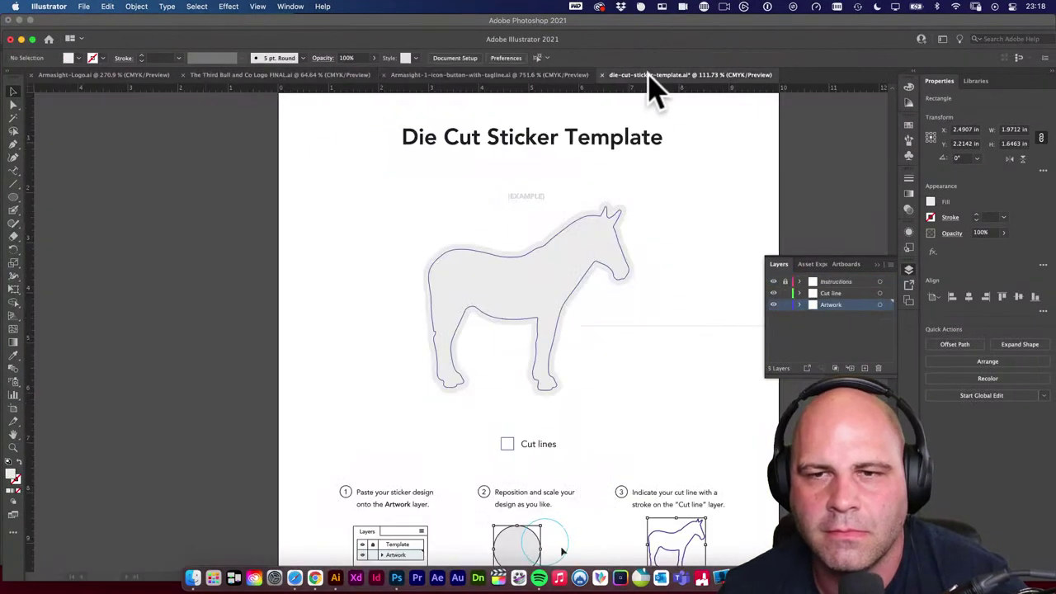
pyautogui.press('super+v')
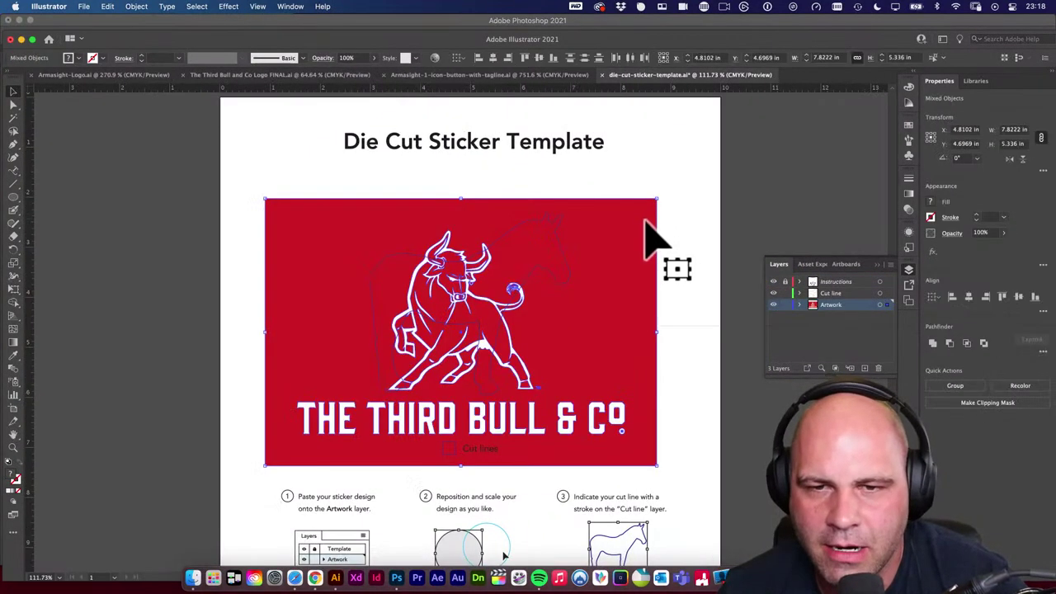
pyautogui.moveTo(660, 252); pyautogui.dragTo(580, 241)
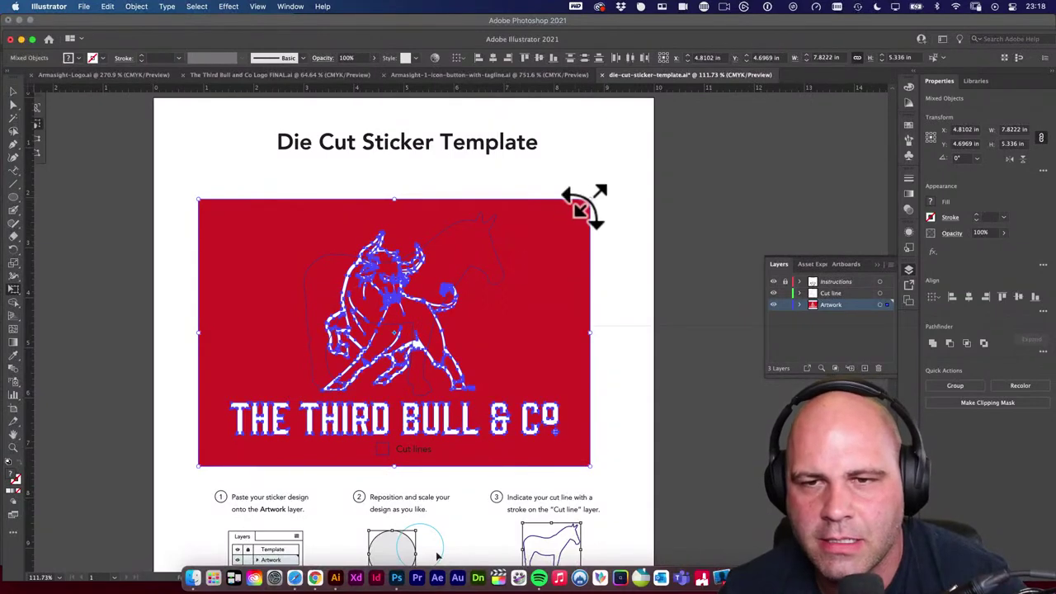
pyautogui.moveTo(590, 201); pyautogui.dragTo(528, 246)
pyautogui.moveTo(501, 301); pyautogui.dragTo(683, 223)
# Move the red rectangle off the logo and eyedrop its red onto the bull logo group.
pyautogui.click(683, 223)
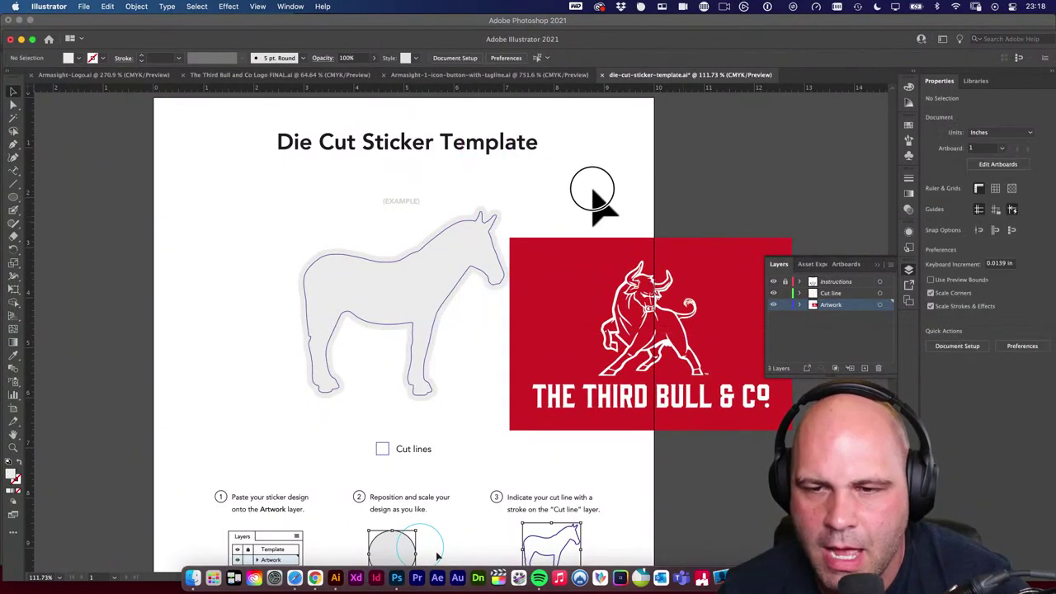
pyautogui.hscroll(5, 601, 236)
pyautogui.scroll(-2, 602, 236)
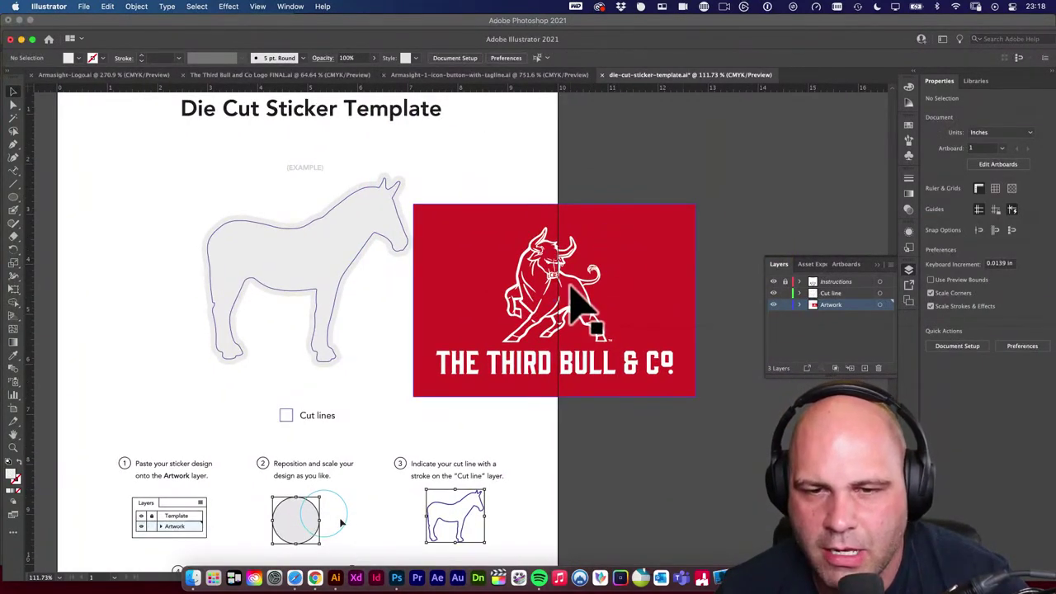
pyautogui.moveTo(639, 226); pyautogui.dragTo(815, 175)
pyautogui.moveTo(693, 173); pyautogui.dragTo(754, 153)
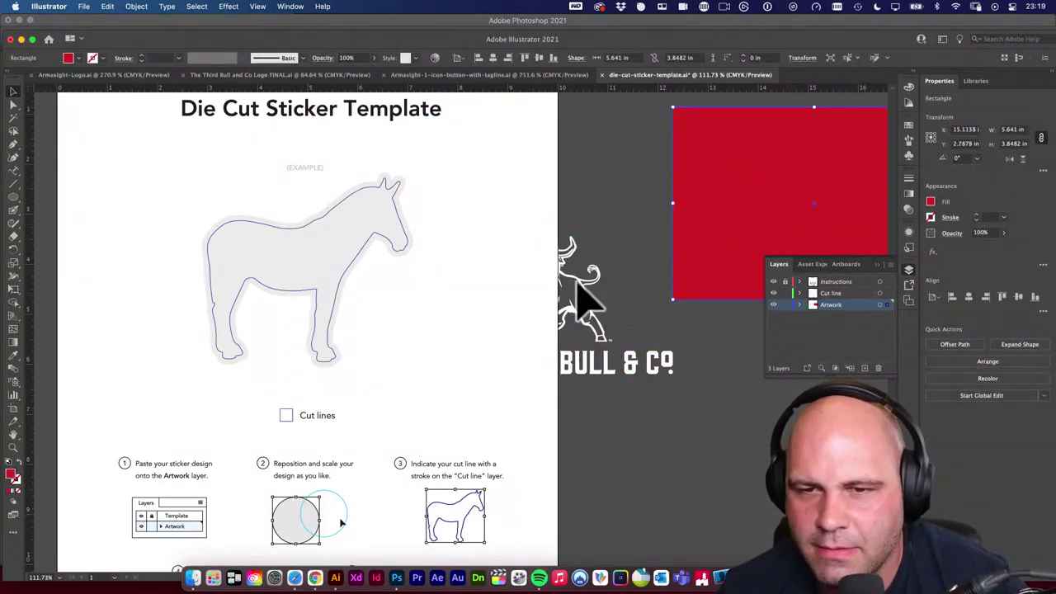
pyautogui.click(582, 281)
pyautogui.press('i')
pyautogui.click(710, 239)
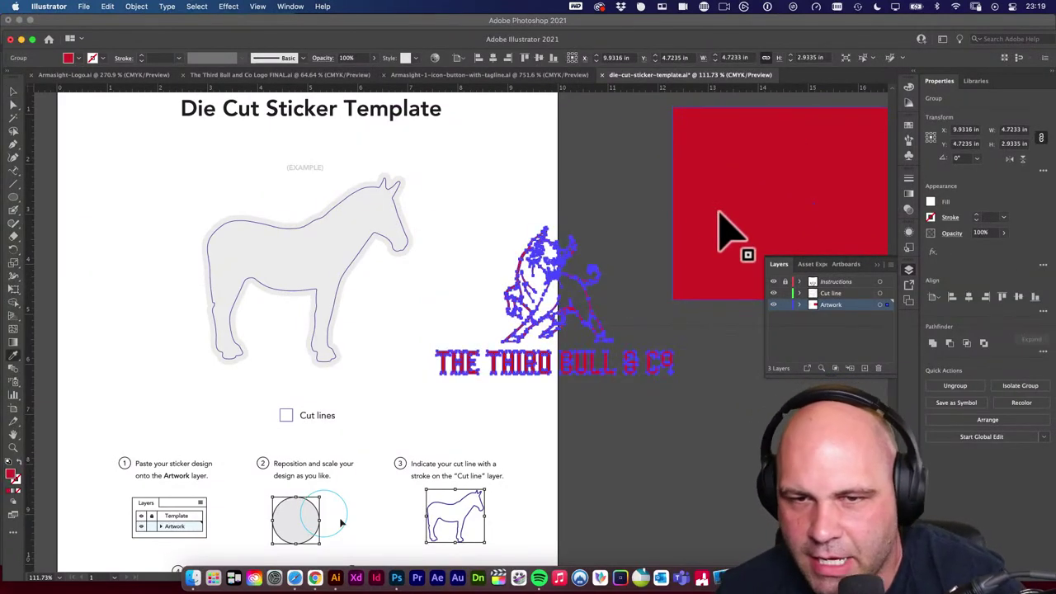
pyautogui.press('v')
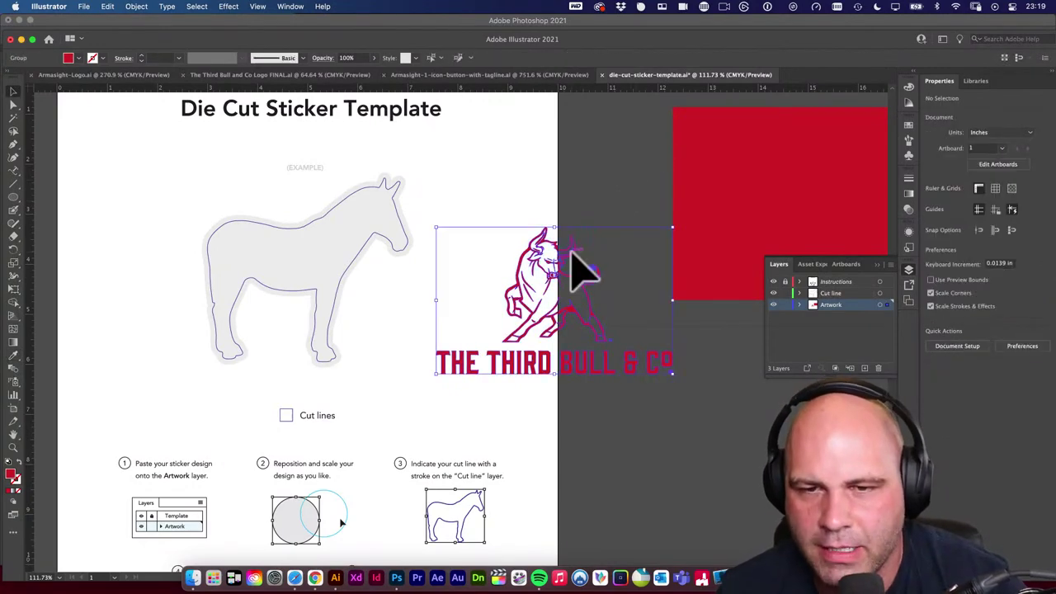
# Align the red logo horizontally centred over the horse outline.
pyautogui.keyDown('shift'); pyautogui.click(353, 244); pyautogui.keyUp('shift')
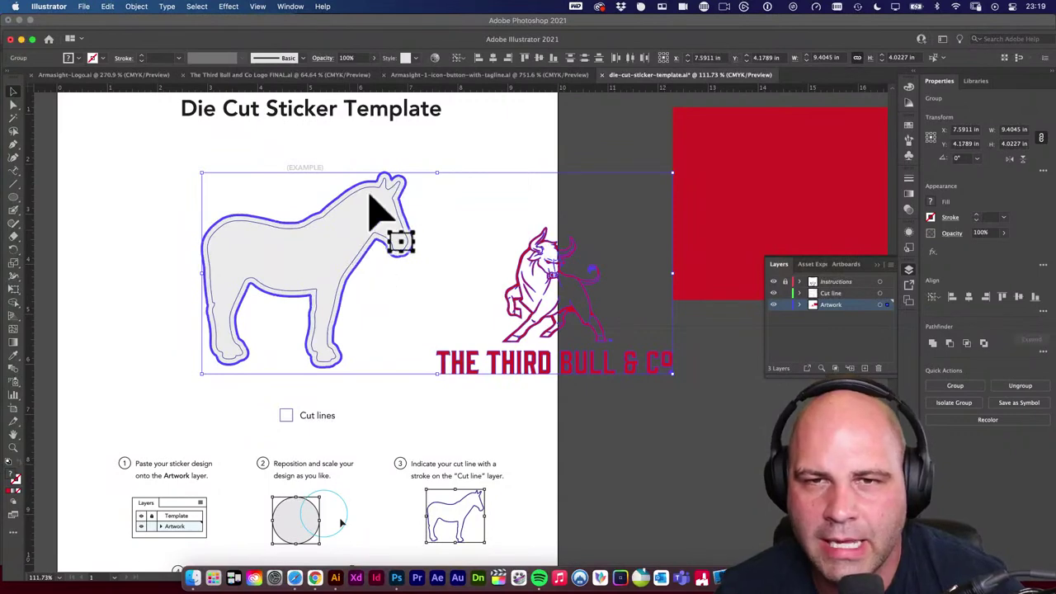
pyautogui.click(539, 59)
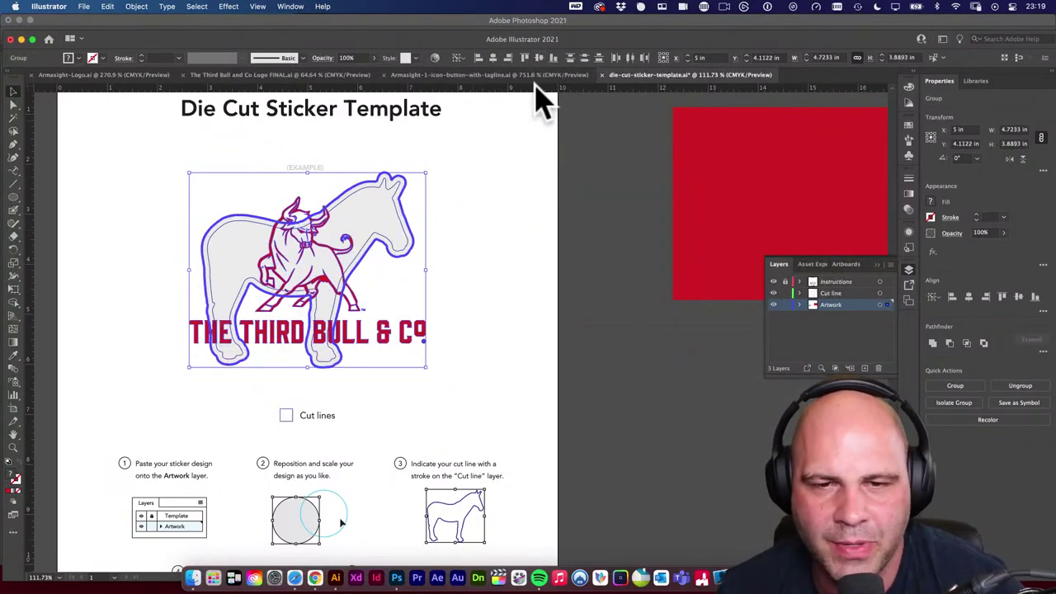
pyautogui.click(502, 260)
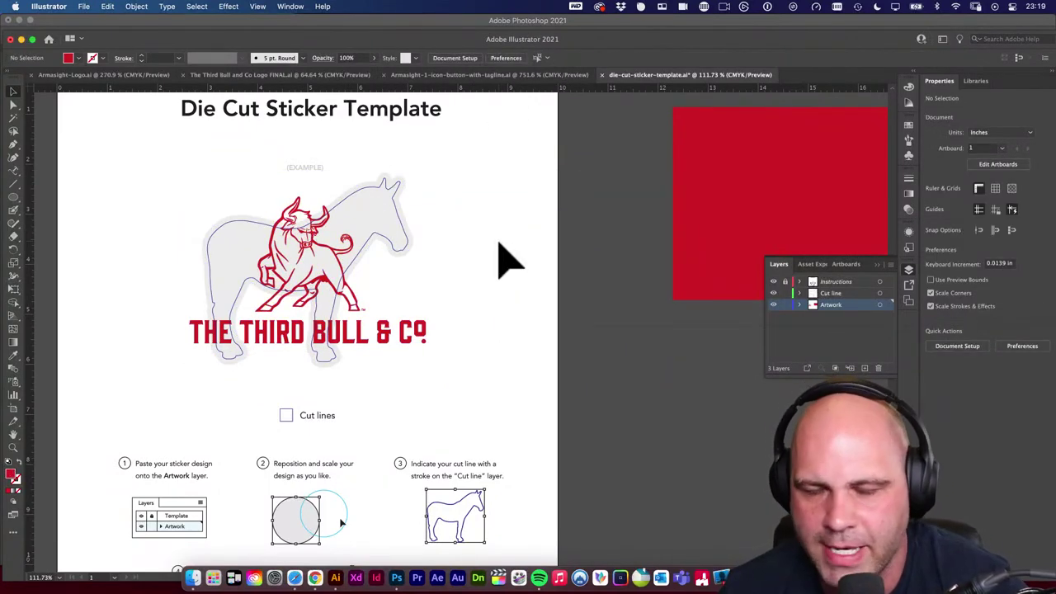
pyautogui.moveTo(437, 276); pyautogui.dragTo(487, 275)
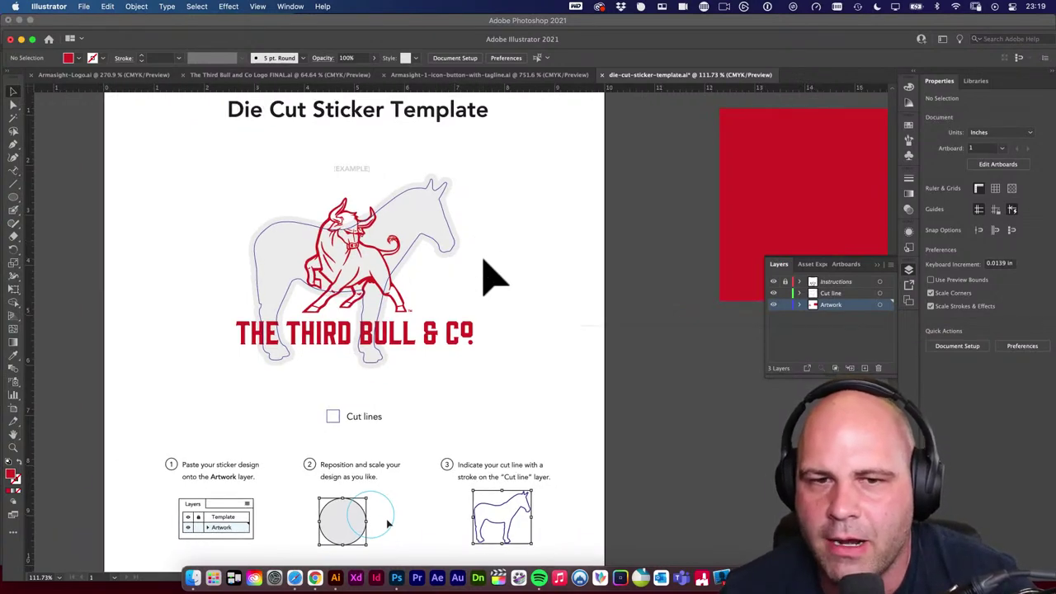
# In Save As, create a new Stickers folder inside THE THIRD BULL & CO.
pyautogui.click(85, 6)
pyautogui.click(113, 125)
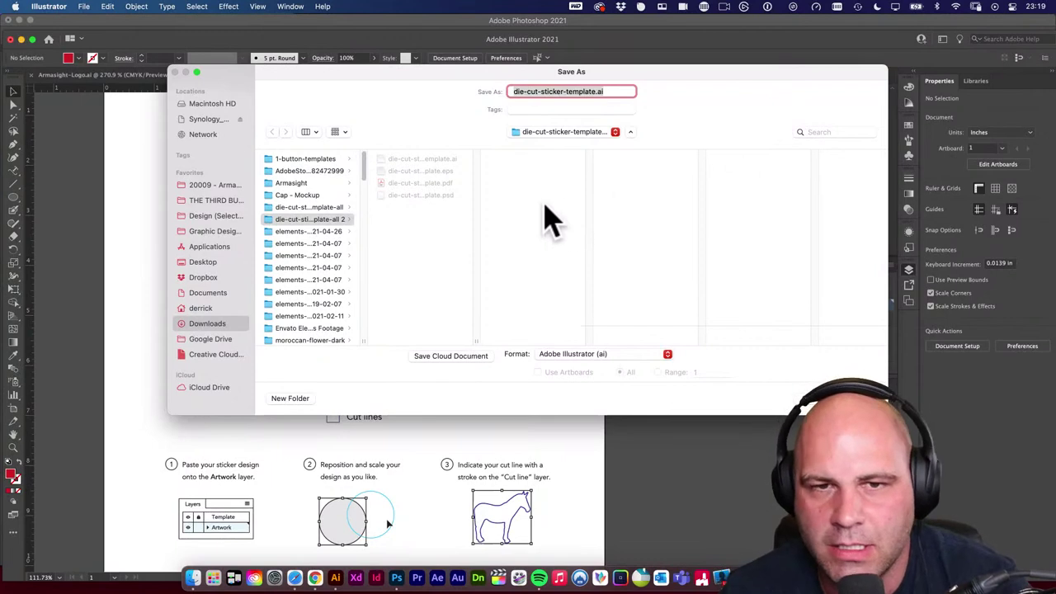
pyautogui.click(228, 201)
pyautogui.click(317, 334)
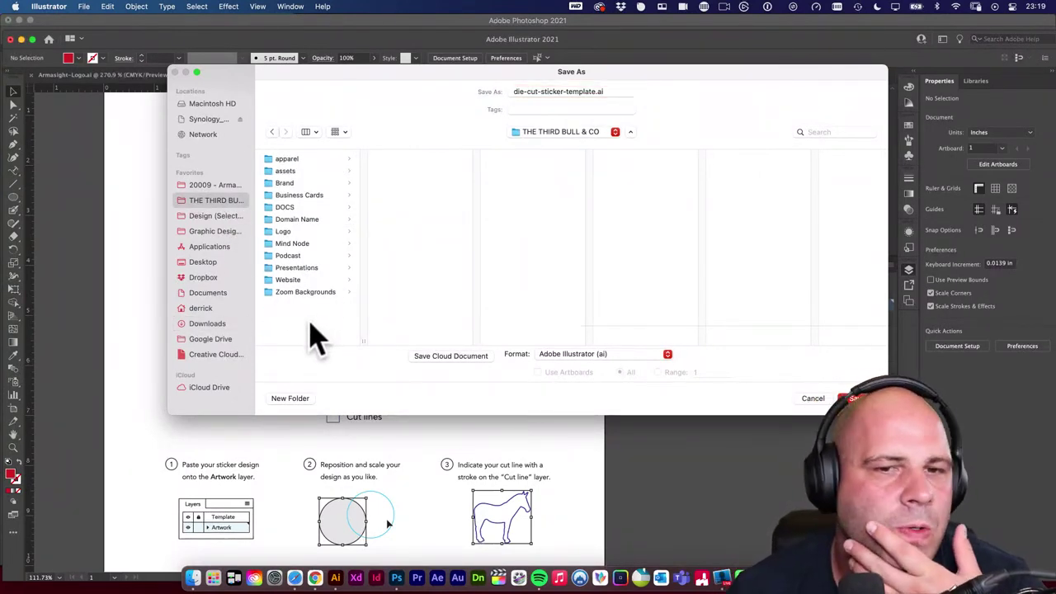
pyautogui.click(290, 399)
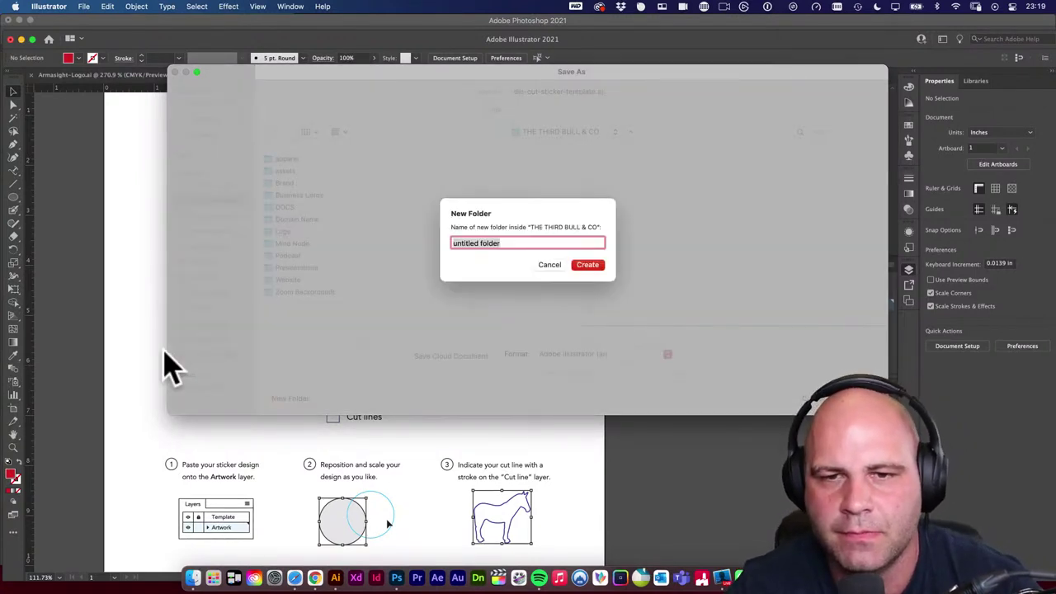
pyautogui.write('Stickers')
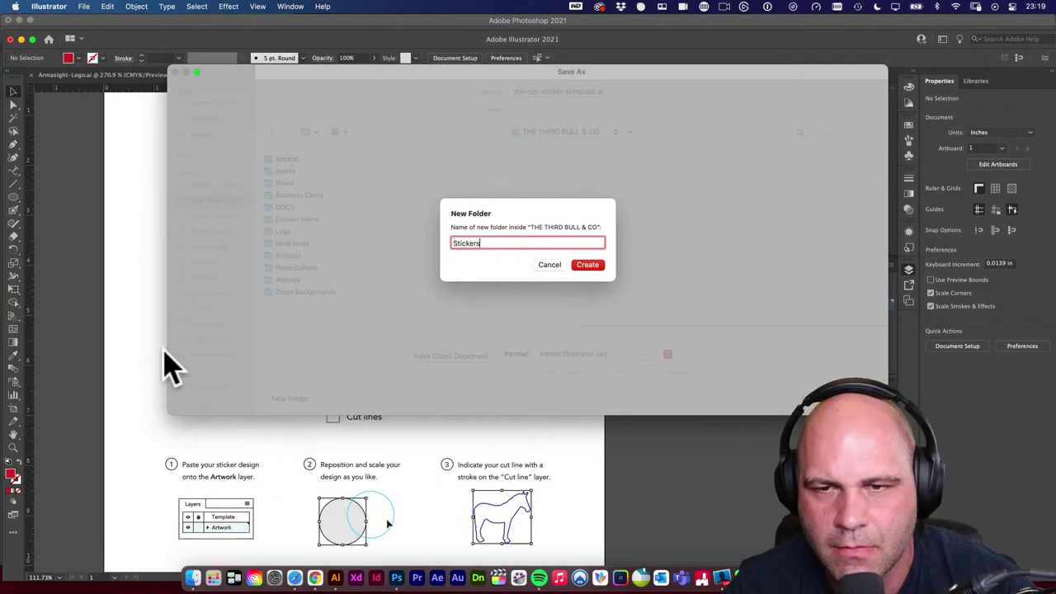
pyautogui.press('Return')
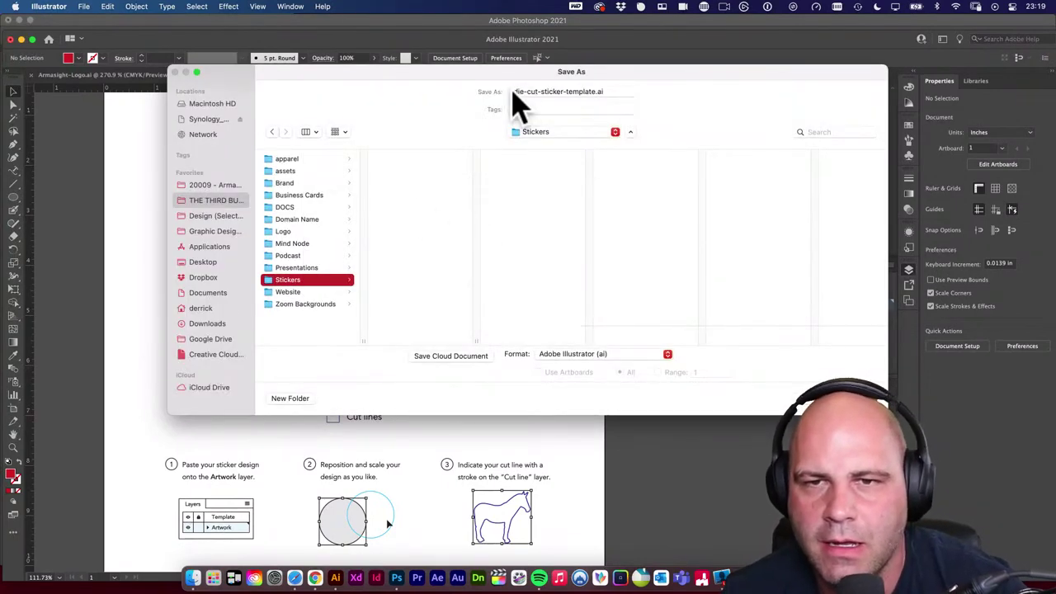
# Save as T3B die-cut-sticker-red.ai, accepting the default Illustrator options.
pyautogui.click(515, 92)
pyautogui.click(514, 92)
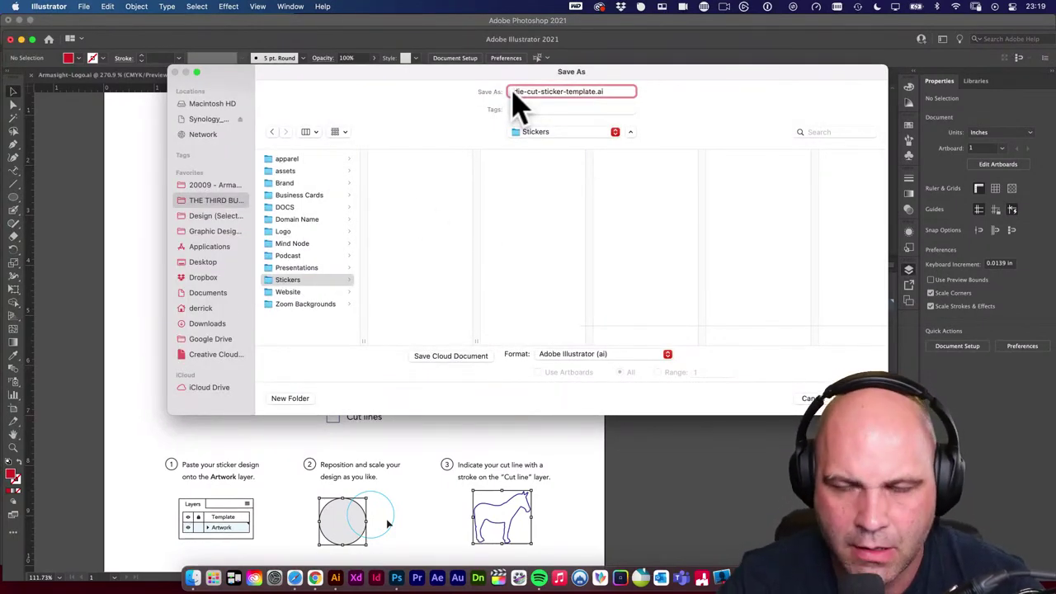
pyautogui.write('T3B')
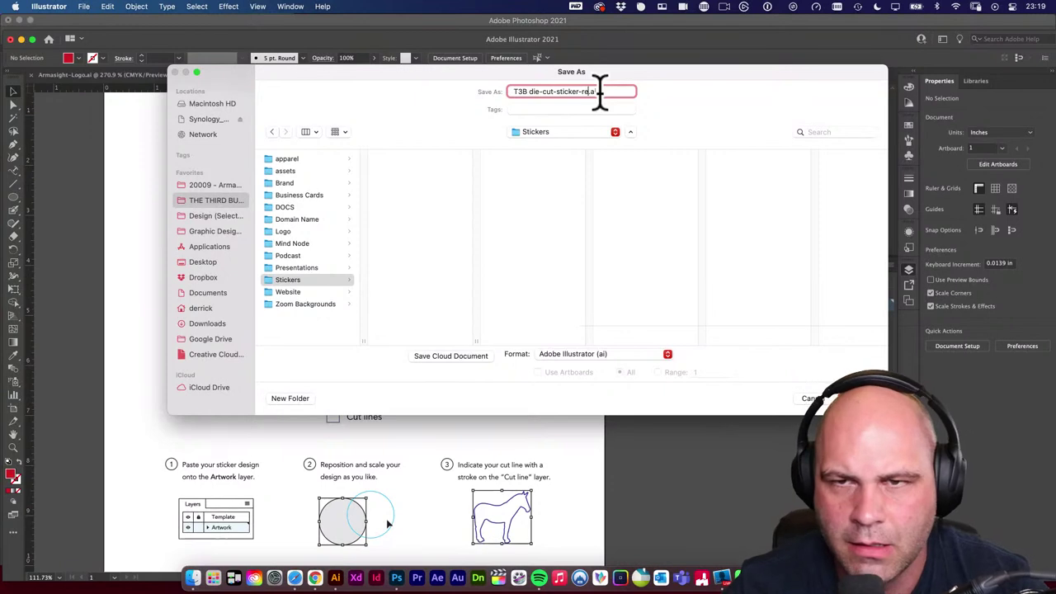
pyautogui.press('Return')
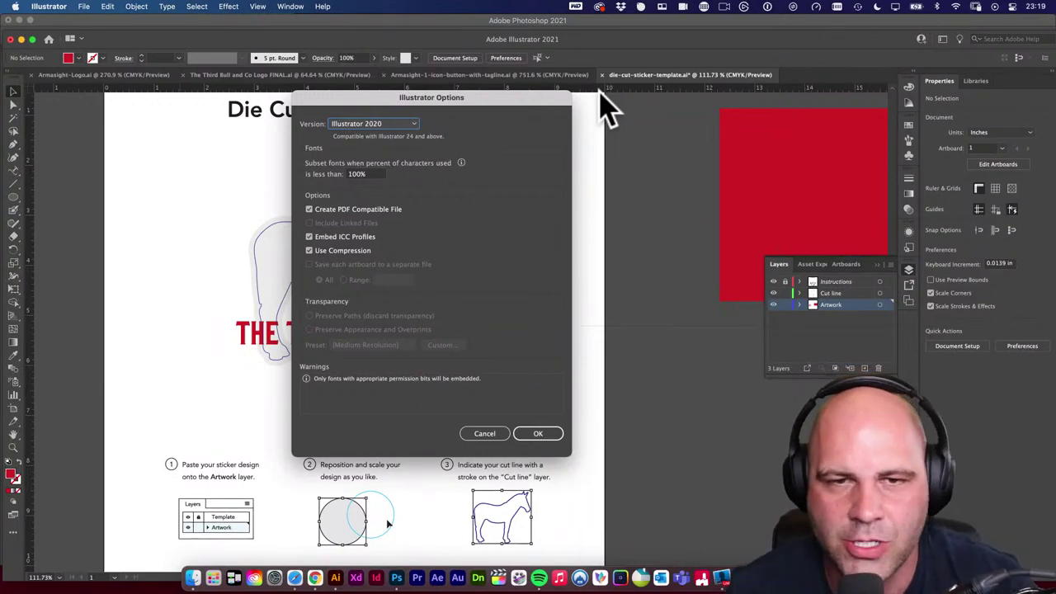
pyautogui.press('Return')
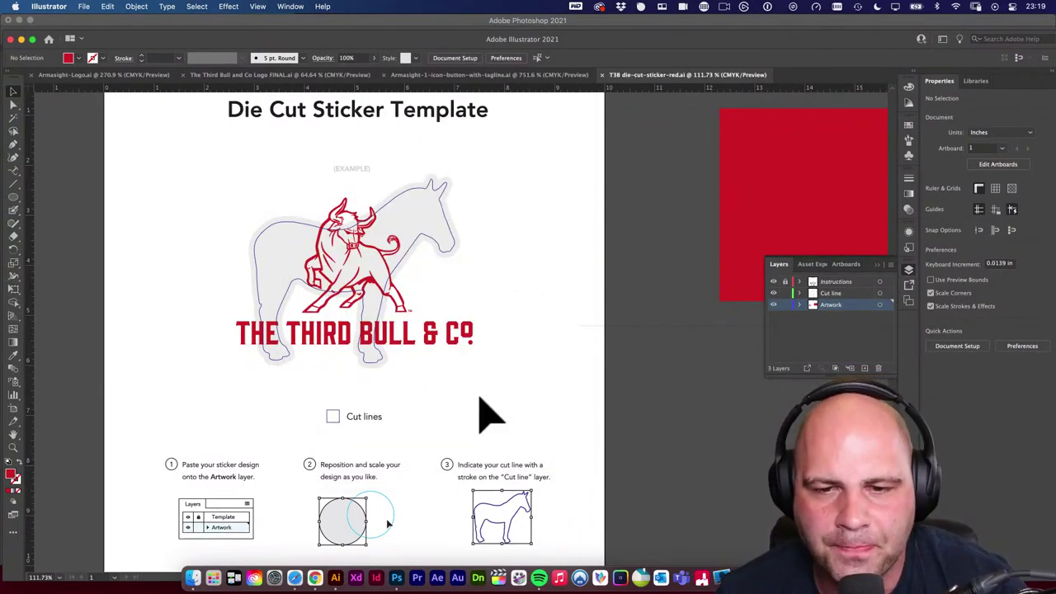
# Open Sticker Mule's Die cut stickers product page from the Stickers menu in Safari.
pyautogui.click(295, 577)
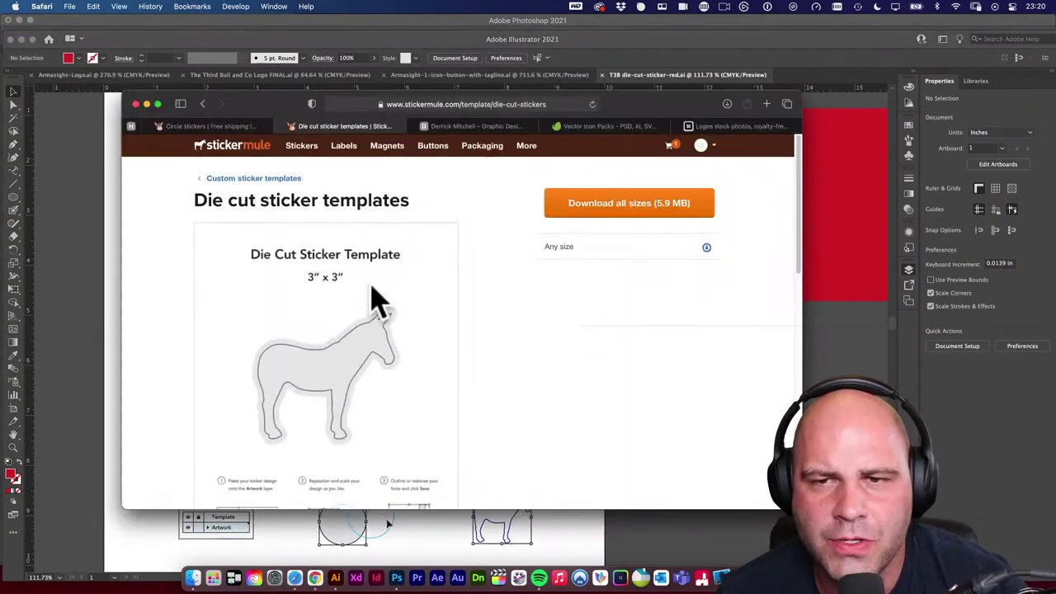
pyautogui.click(310, 157)
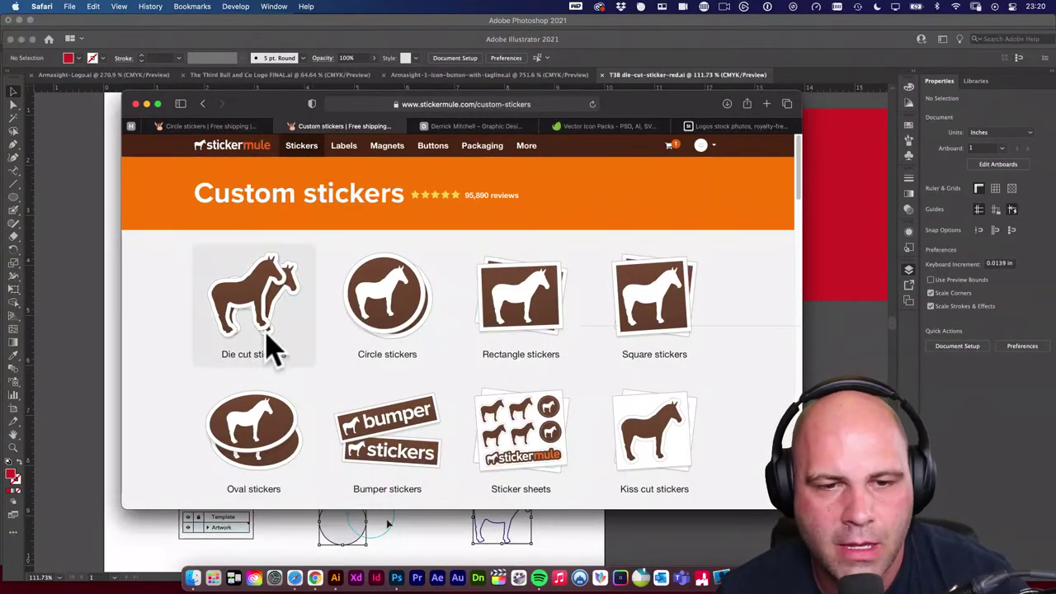
pyautogui.click(277, 309)
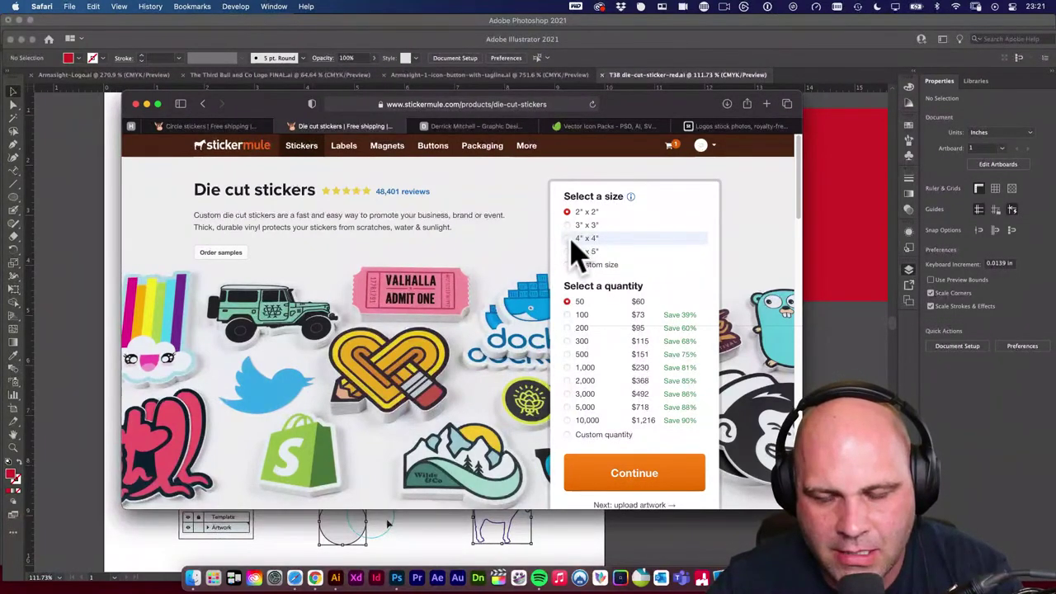
# Choose the 4 x 4 inch die cut sticker size, pricing 50 stickers at $87.
pyautogui.click(97, 293)
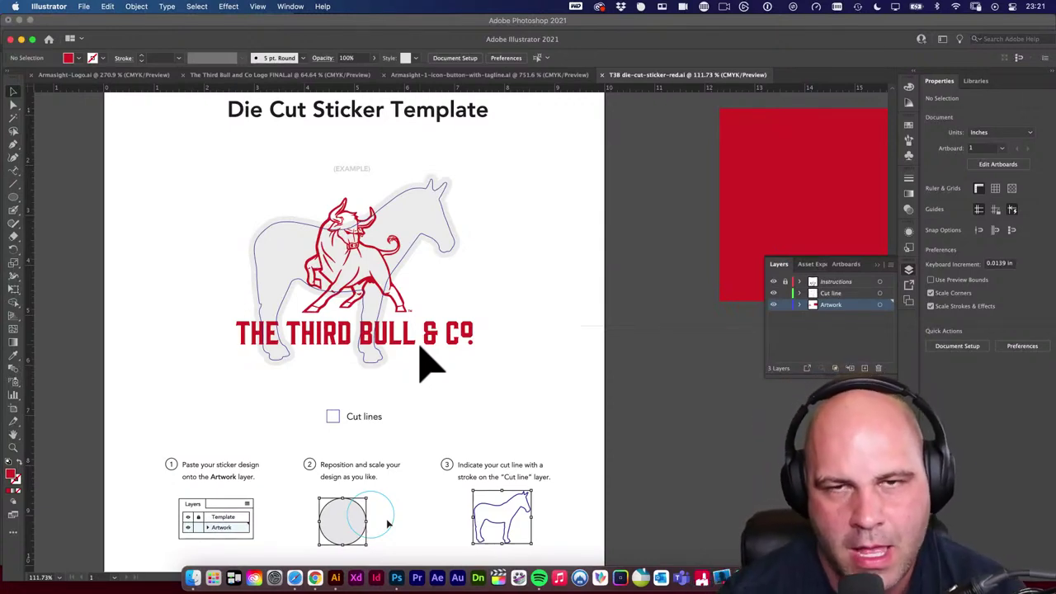
pyautogui.click(293, 575)
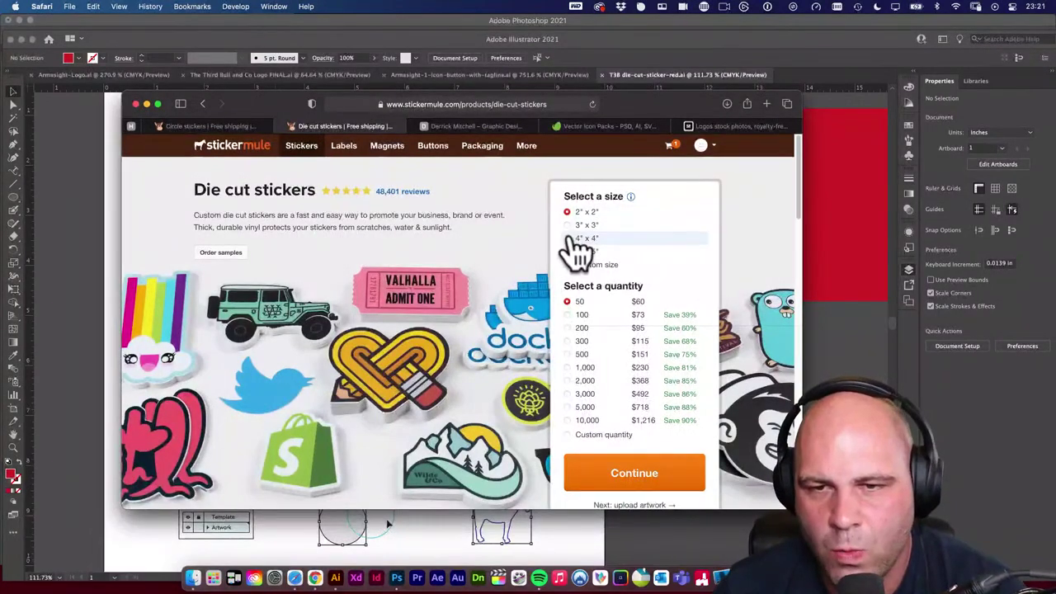
pyautogui.click(571, 239)
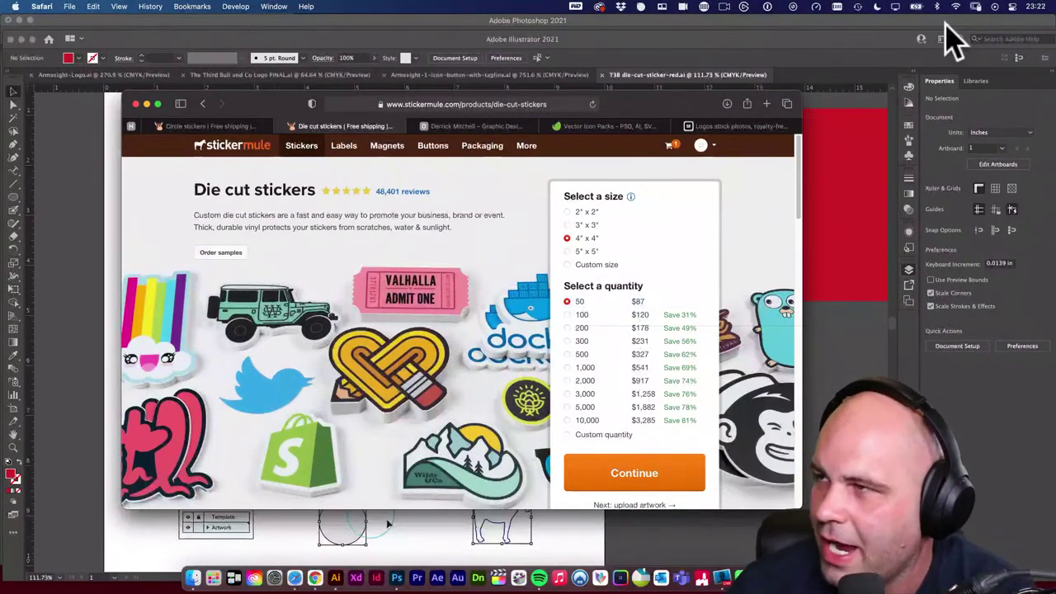
pyautogui.press('super+Tab')
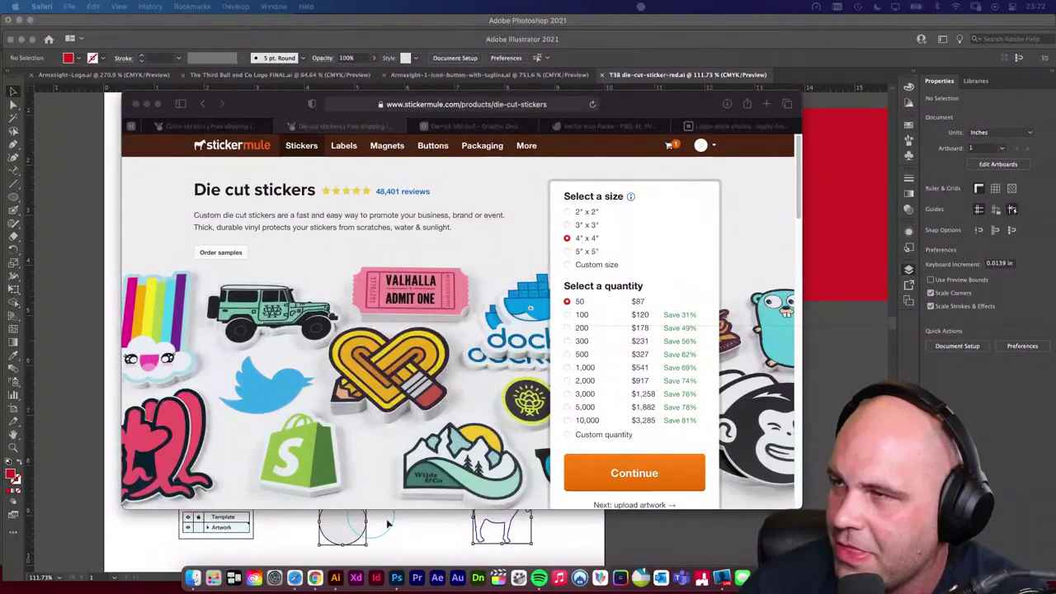
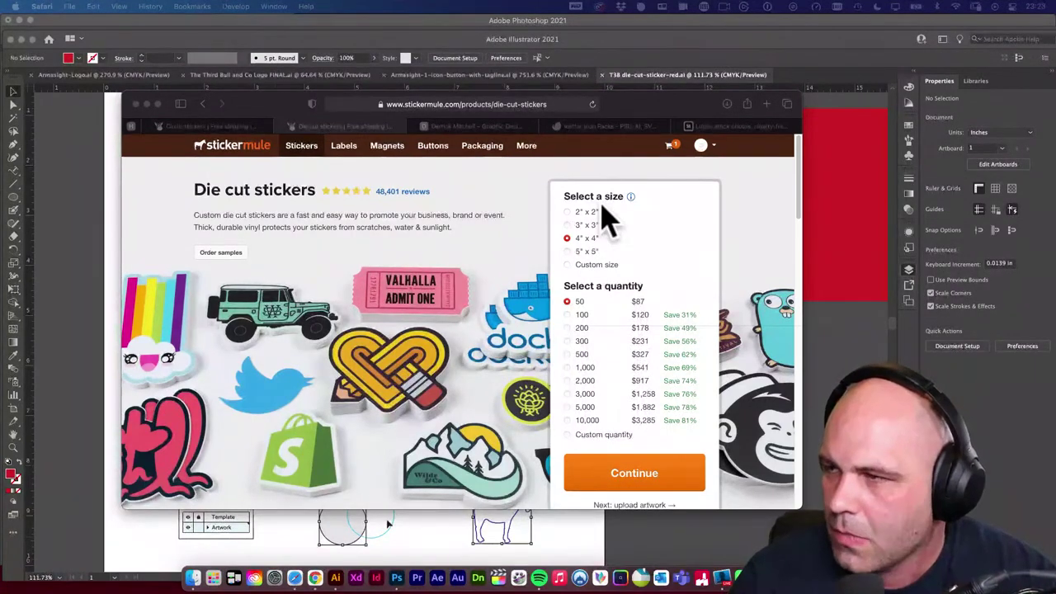
# Compare custom, 5" x 5" and 4" x 4" die-cut sizes on Sticker Mule, then return to the Illustrator template.
pyautogui.click(567, 265)
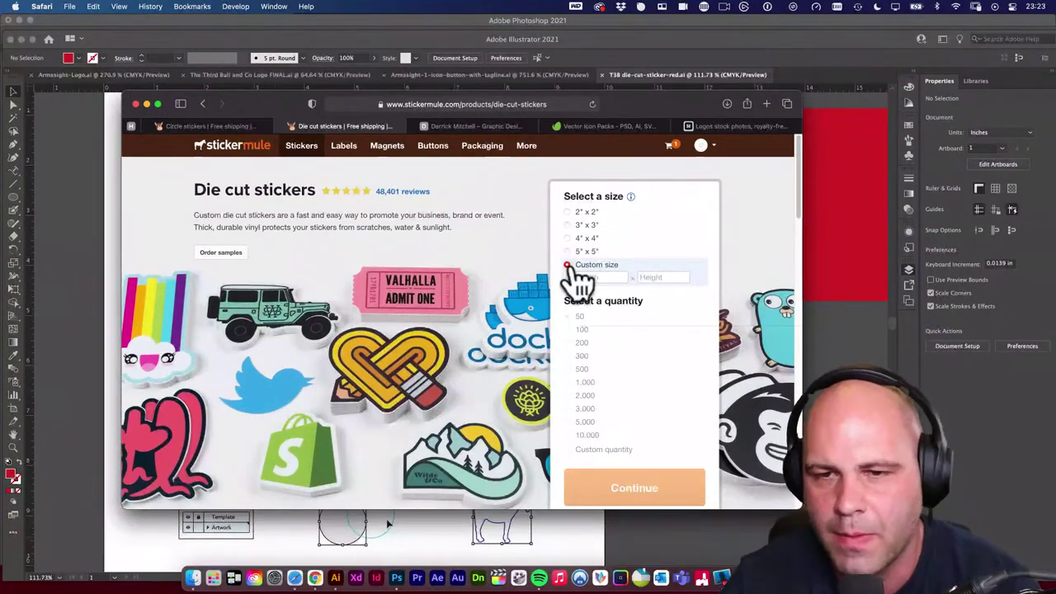
pyautogui.click(568, 251)
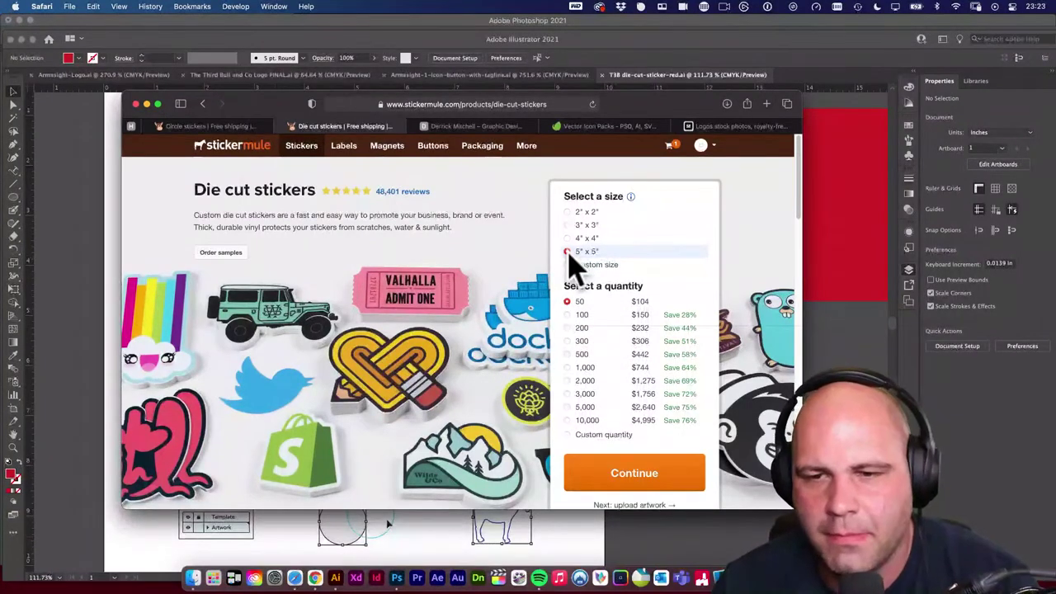
pyautogui.click(568, 239)
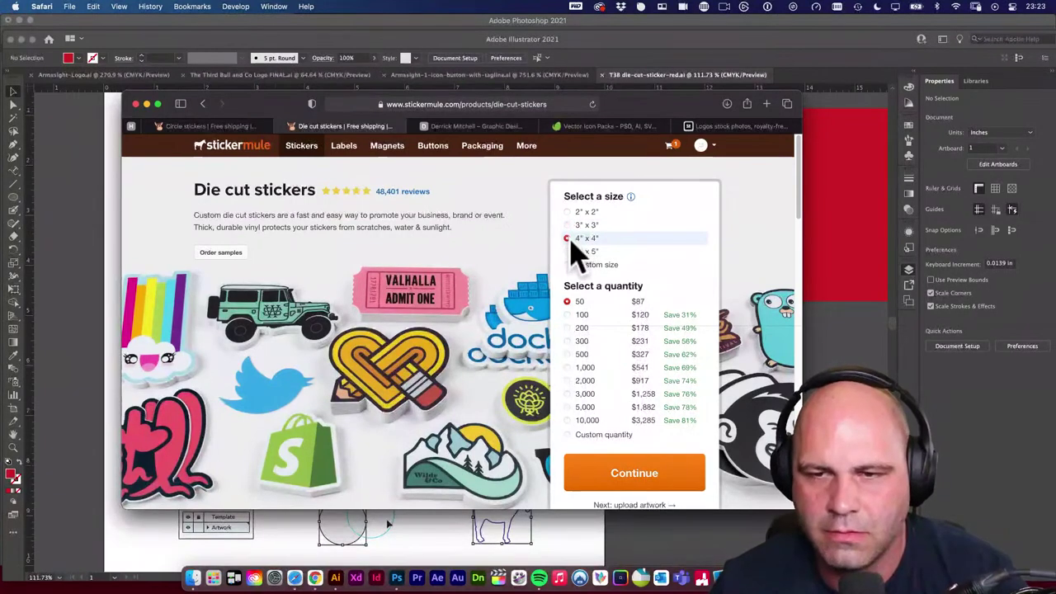
pyautogui.click(88, 221)
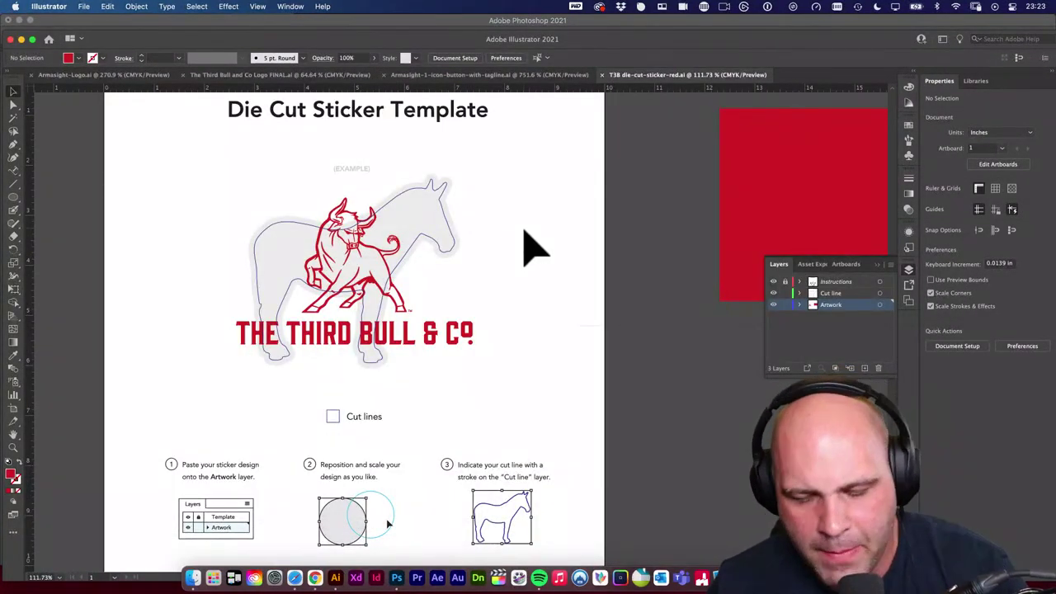
# Draw a red 4 in by 4 in square with the Rectangle tool beside the template.
pyautogui.press('m')
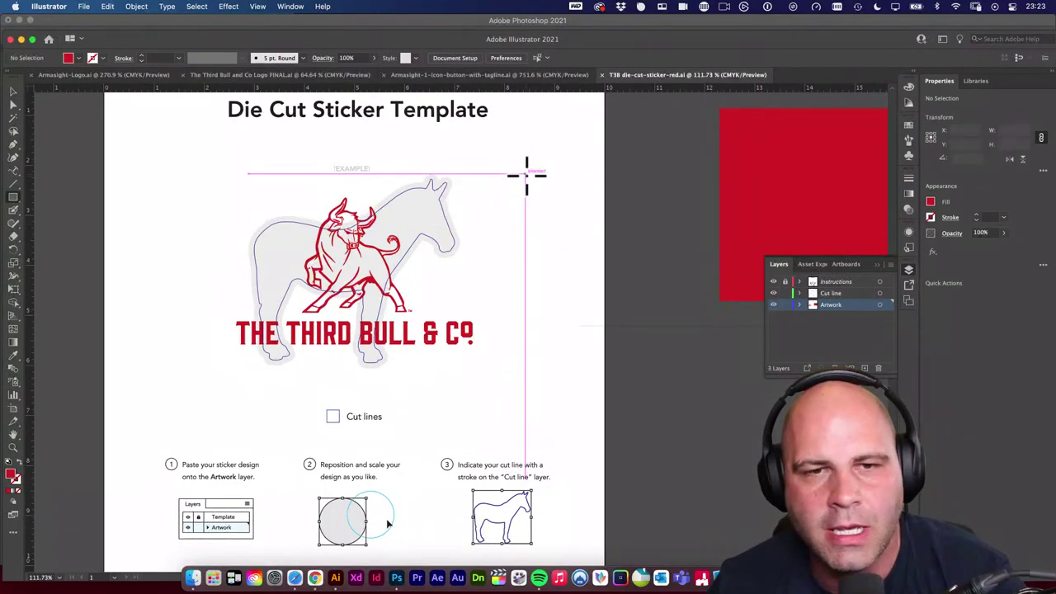
pyautogui.click(517, 175)
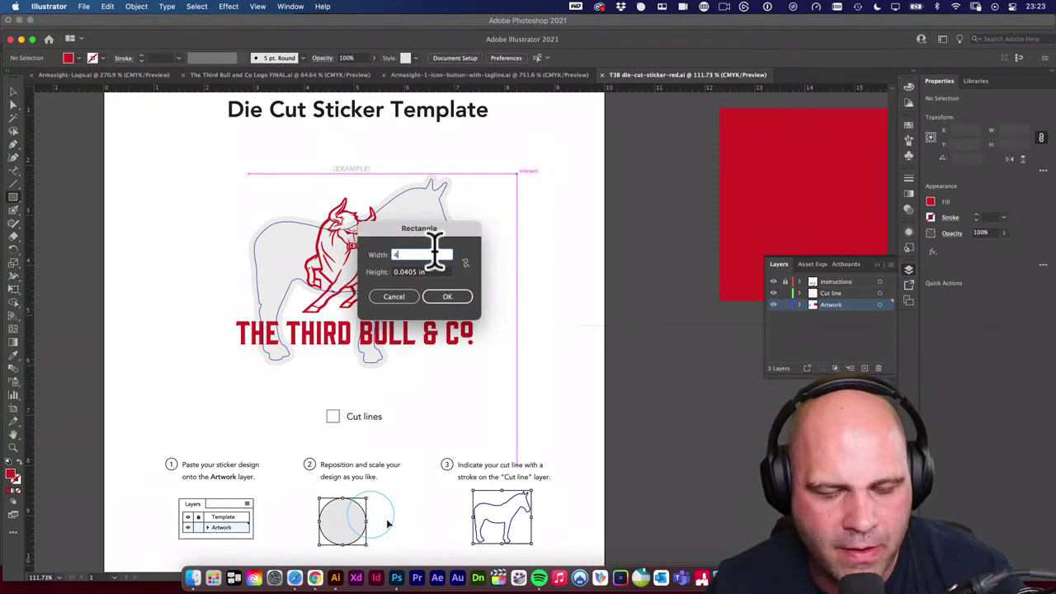
pyautogui.press('Tab')
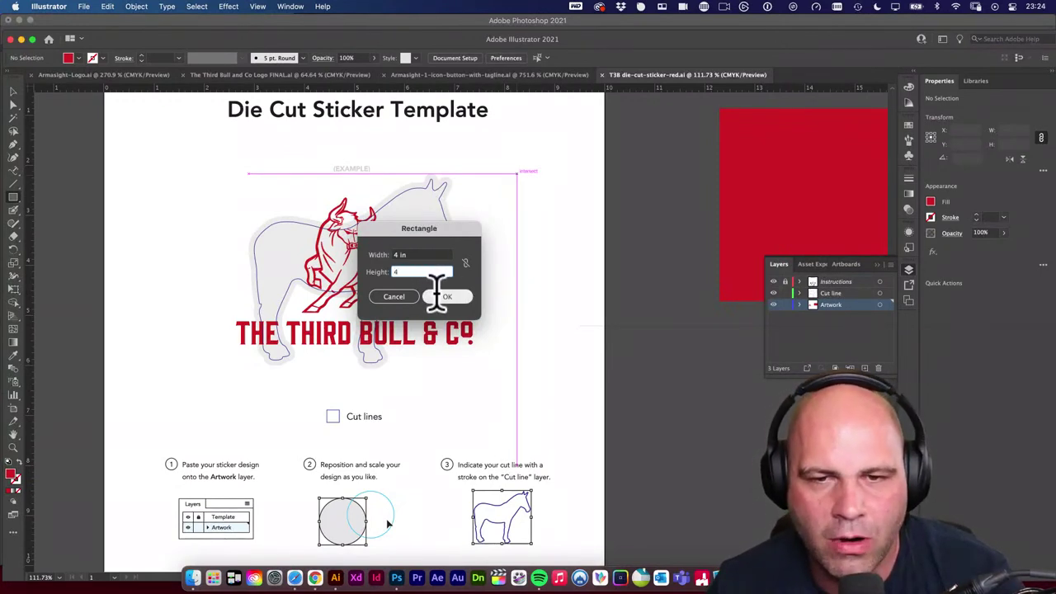
pyautogui.click(443, 297)
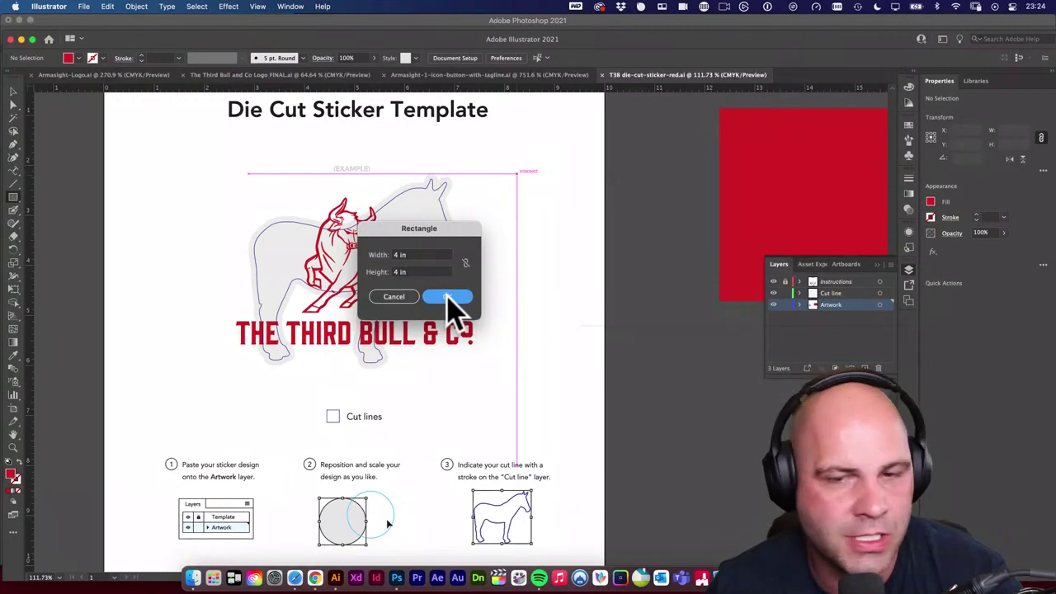
# Set the General unit to Inches in Illustrator's Units preferences.
pyautogui.click(48, 6)
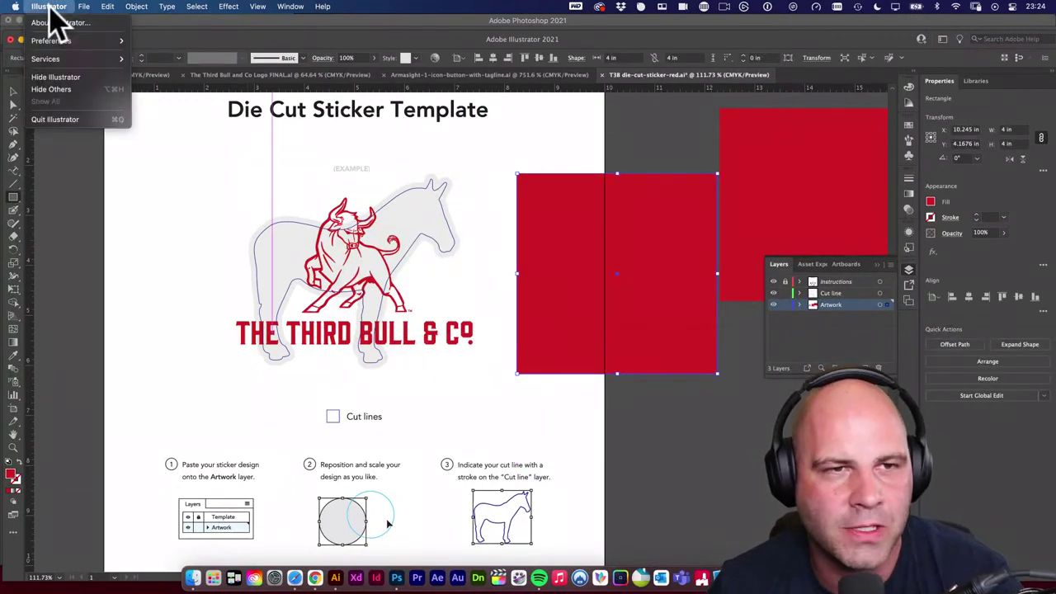
pyautogui.moveTo(55, 44)
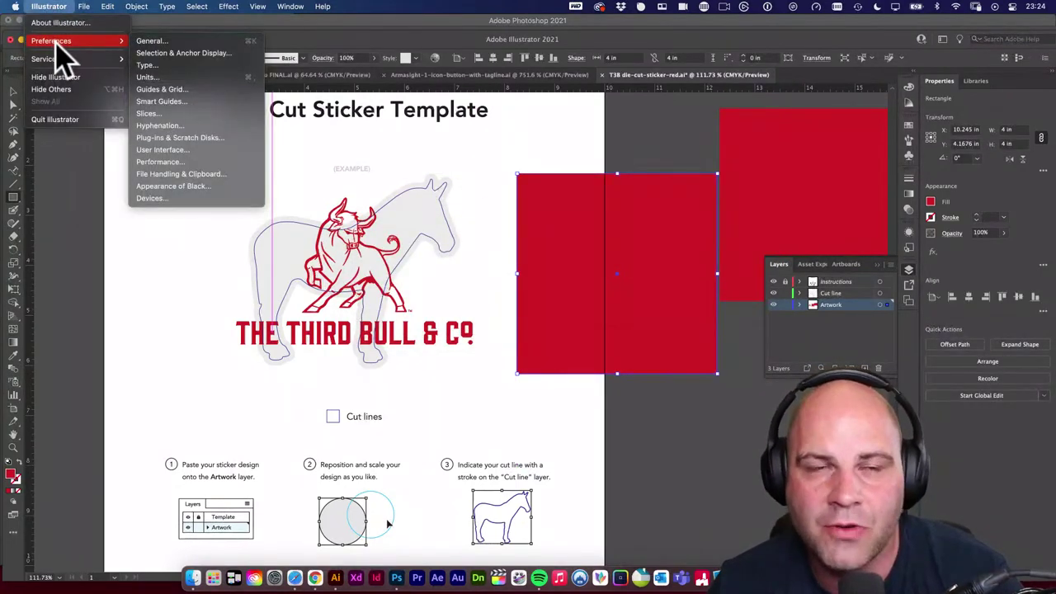
pyautogui.moveTo(106, 10)
pyautogui.moveTo(47, 9)
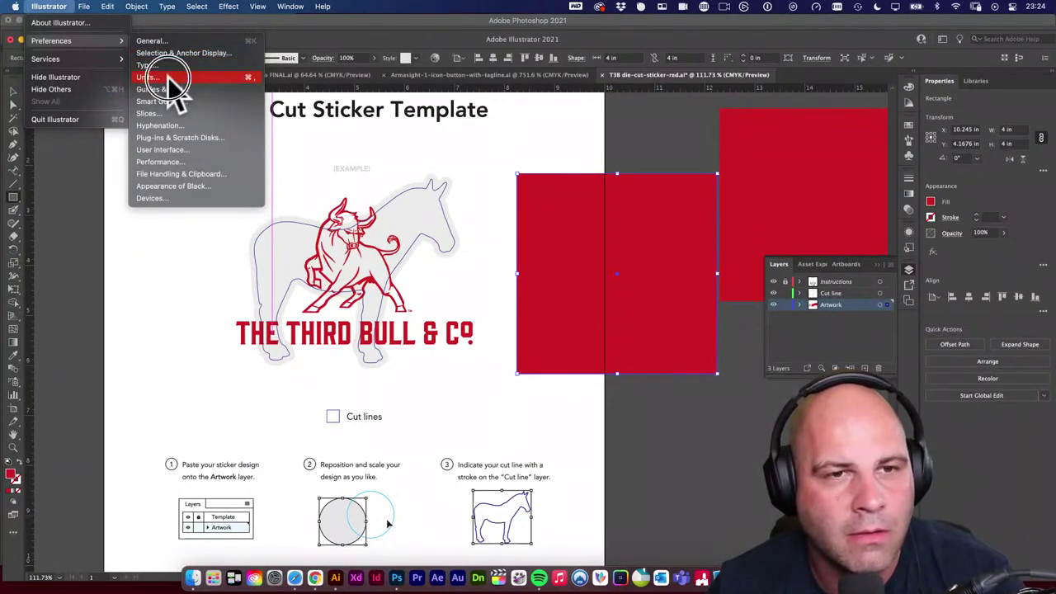
pyautogui.click(165, 78)
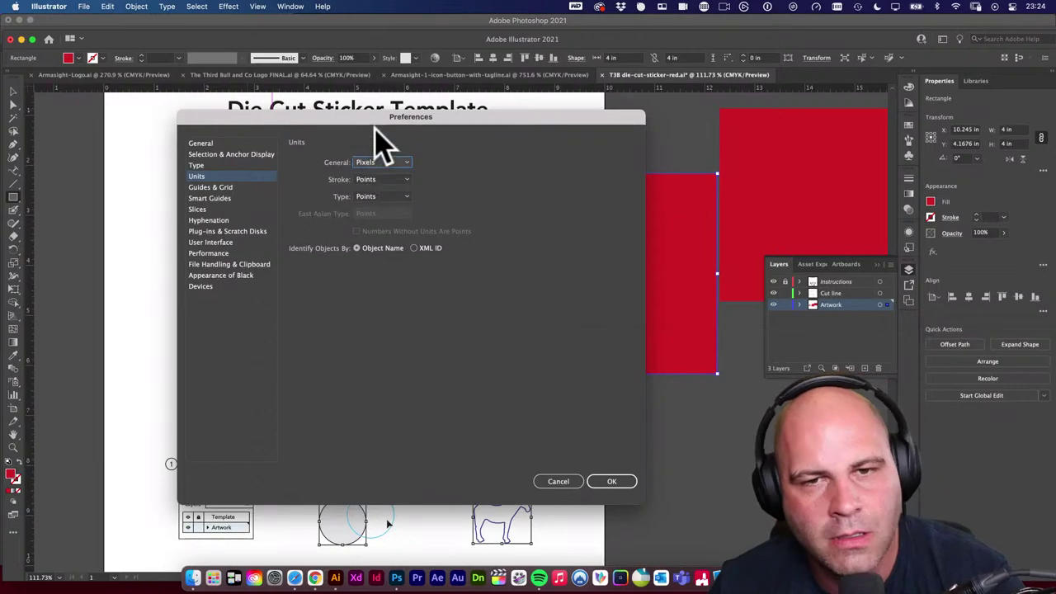
pyautogui.moveTo(376, 116); pyautogui.dragTo(436, 111)
pyautogui.click(446, 155)
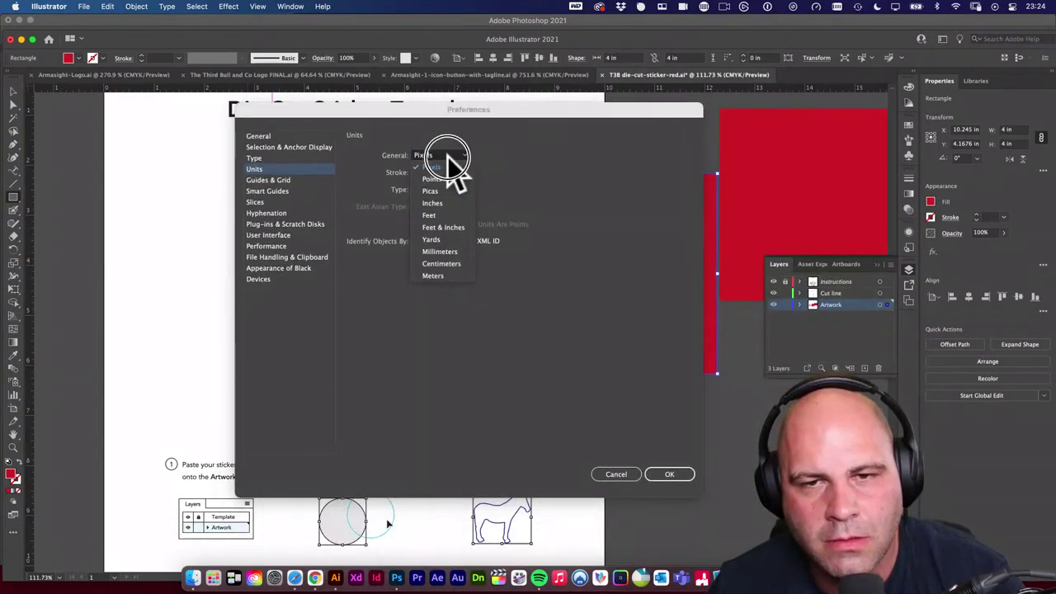
pyautogui.click(450, 203)
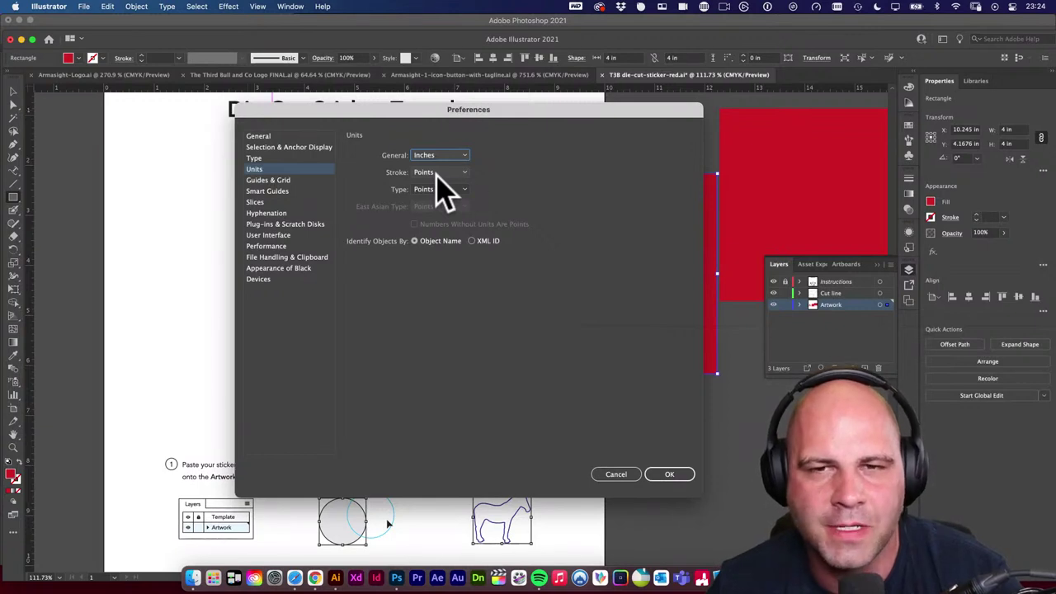
pyautogui.moveTo(467, 114); pyautogui.dragTo(453, 117)
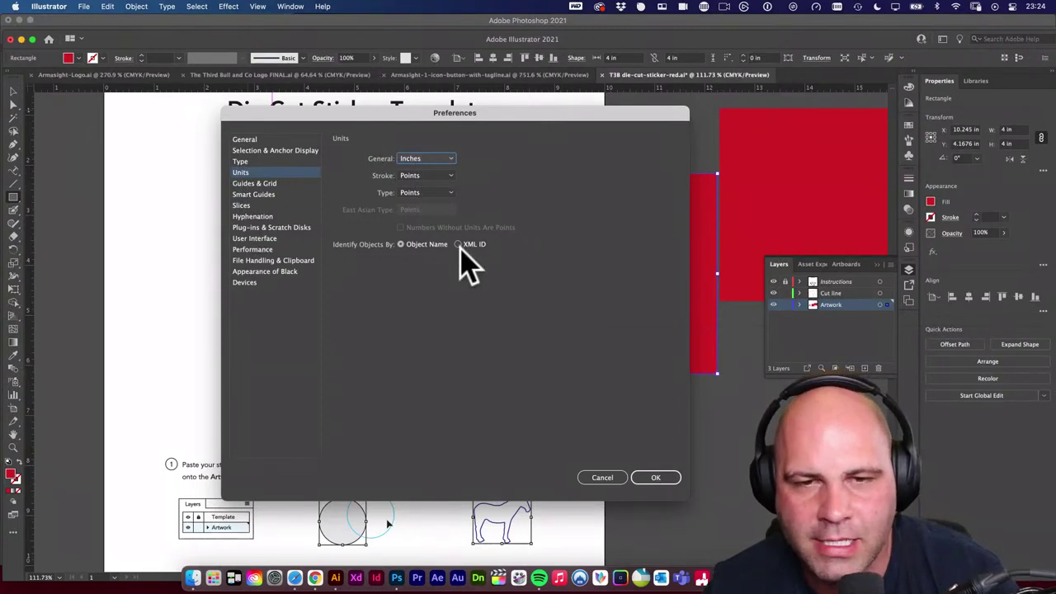
pyautogui.click(427, 158)
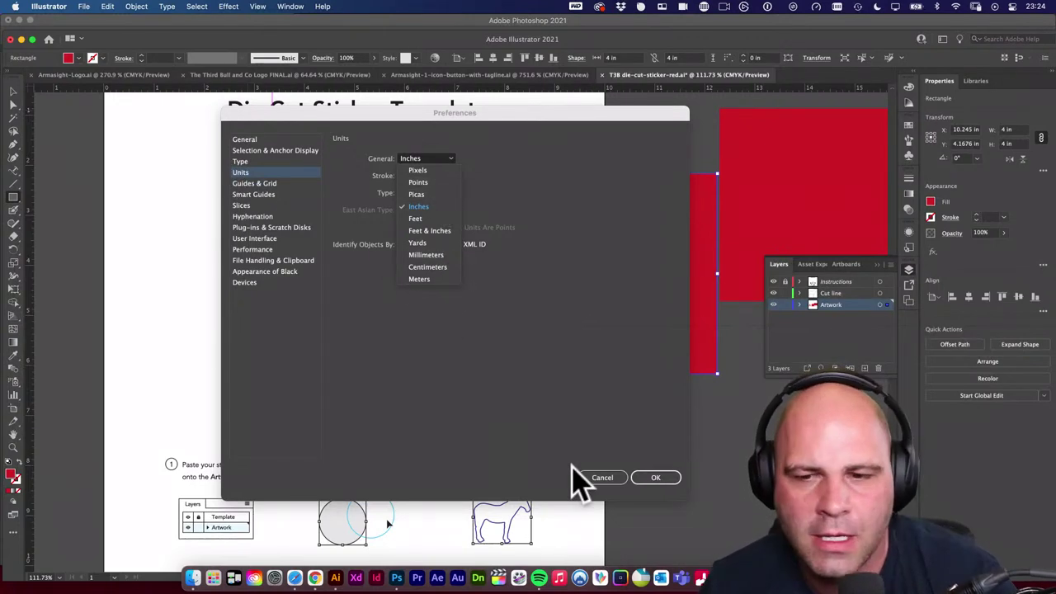
pyautogui.click(658, 478)
pyautogui.click(656, 479)
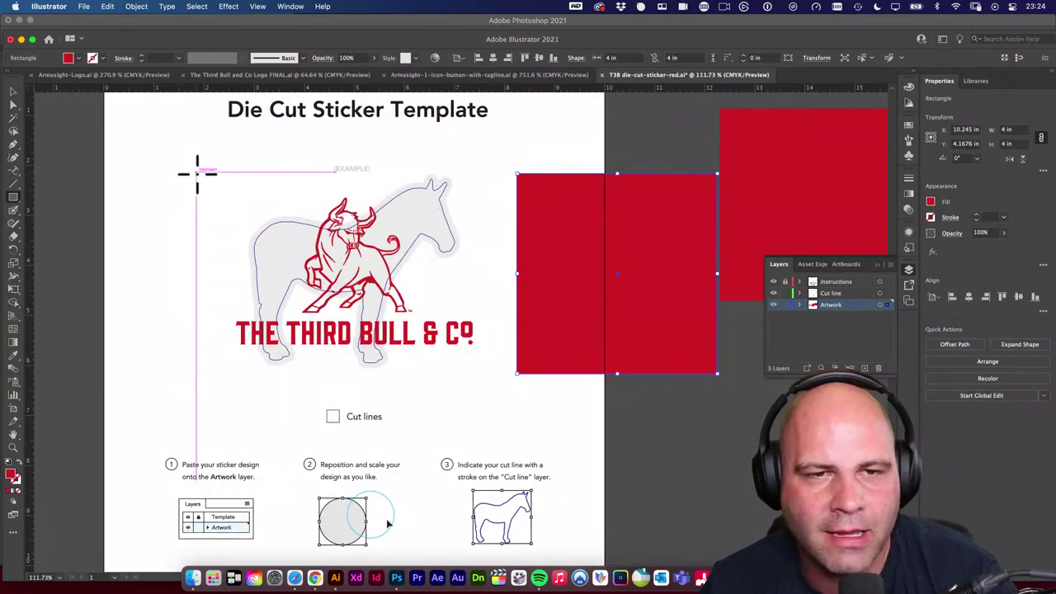
# Check how a 100-pixel width converts to inches in the Rectangle dialog, then cancel it.
pyautogui.click(198, 174)
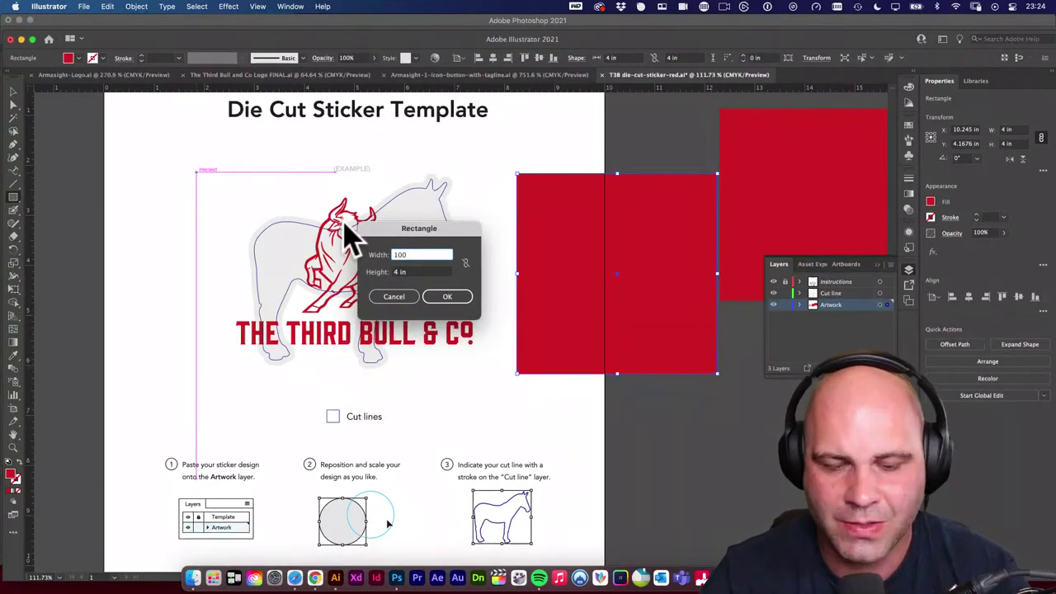
pyautogui.press('Tab')
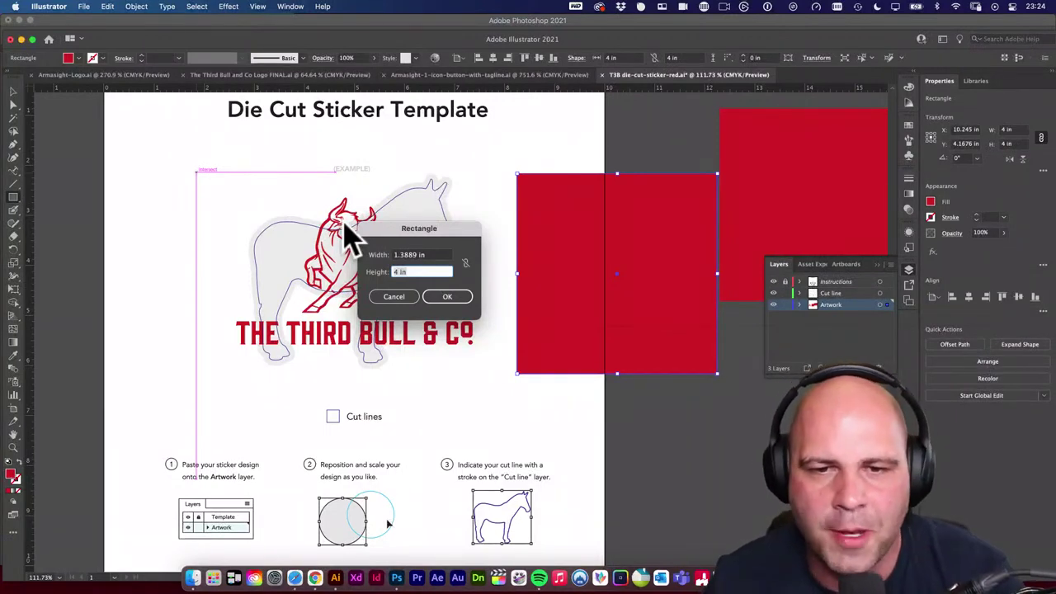
pyautogui.click(402, 298)
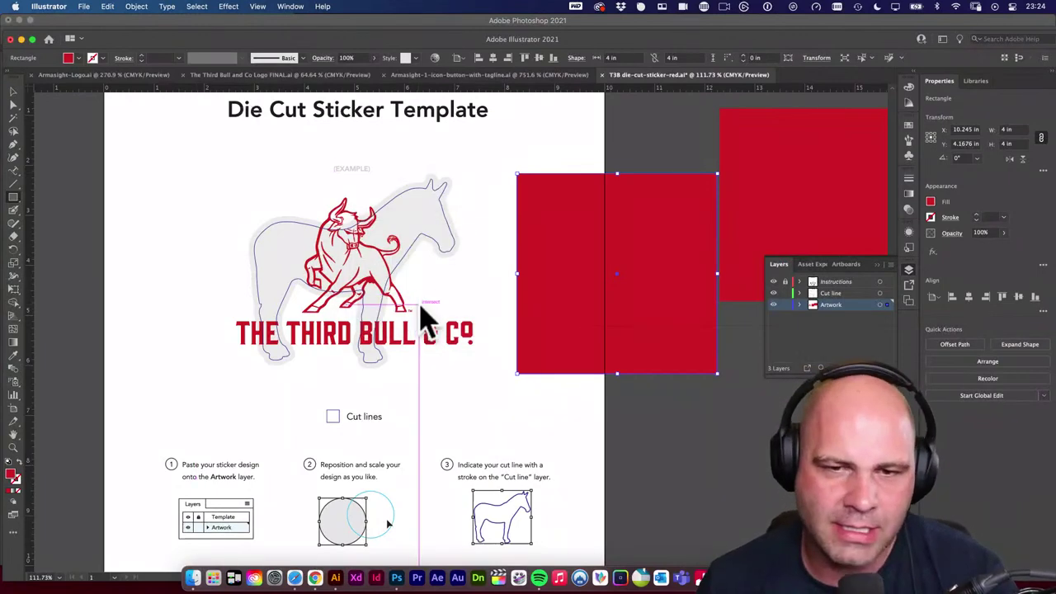
# Compare the red 4-inch square against the bull logo, move it back, and select the logo.
pyautogui.moveTo(571, 262); pyautogui.dragTo(302, 246)
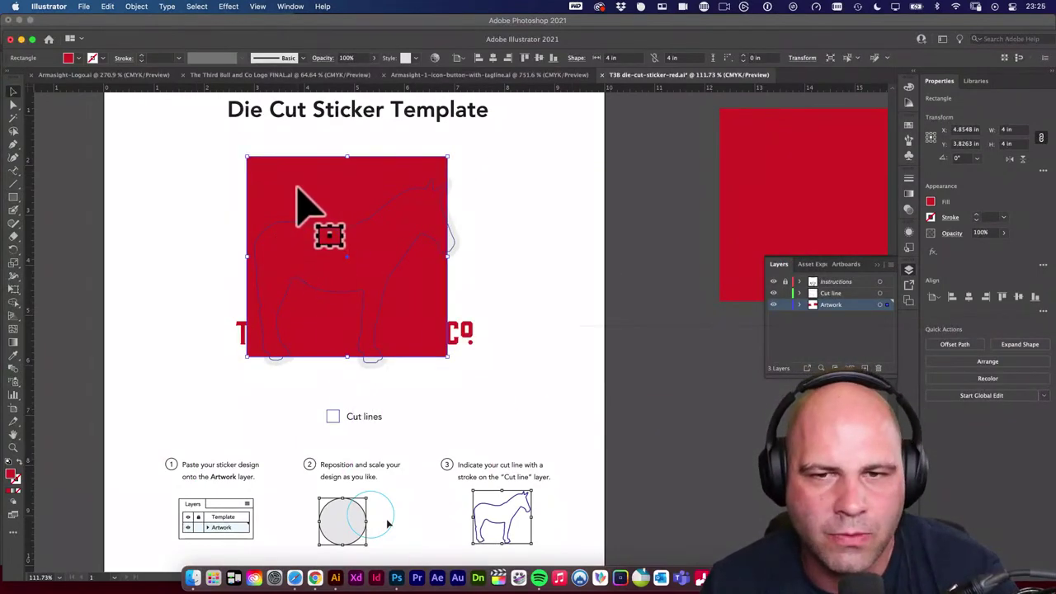
pyautogui.moveTo(295, 186); pyautogui.dragTo(606, 293)
pyautogui.click(468, 337)
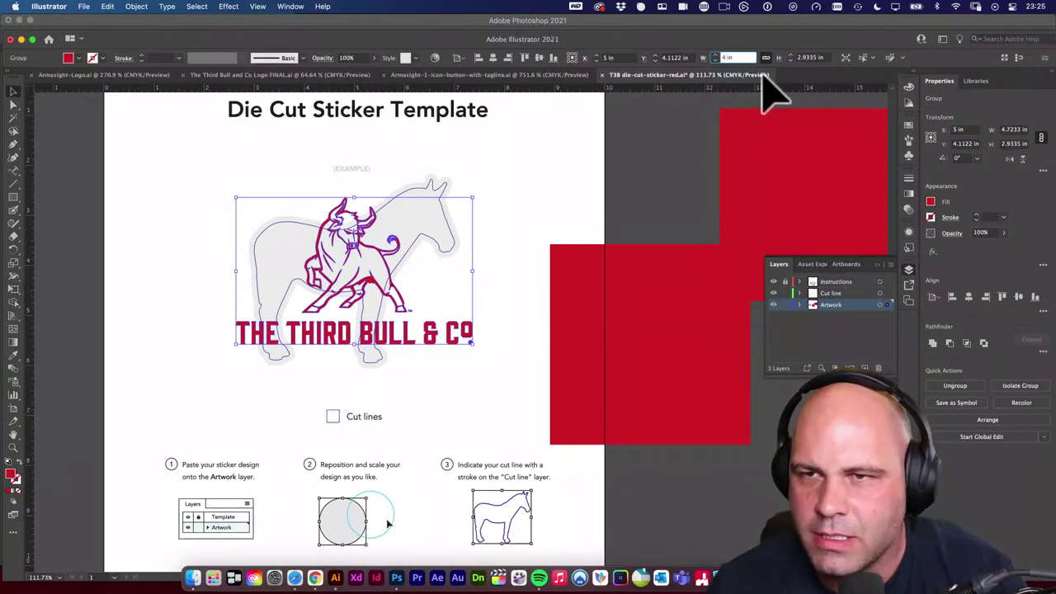
# Resize the logo group from 4.7233 in to 4 in wide and shift the red square onto the artboard edge.
pyautogui.click(807, 57)
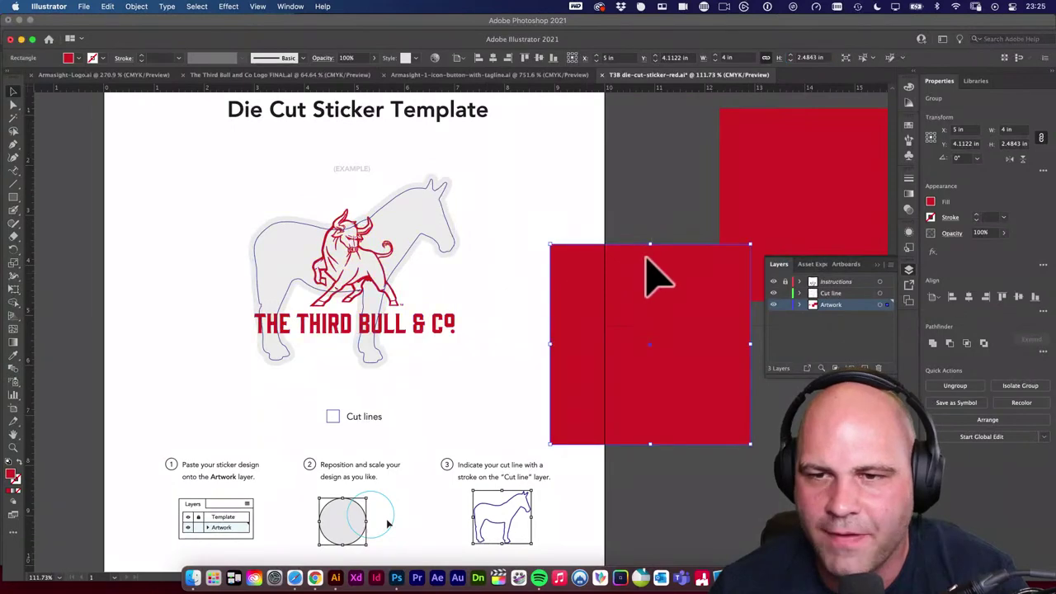
pyautogui.moveTo(647, 261); pyautogui.dragTo(627, 241)
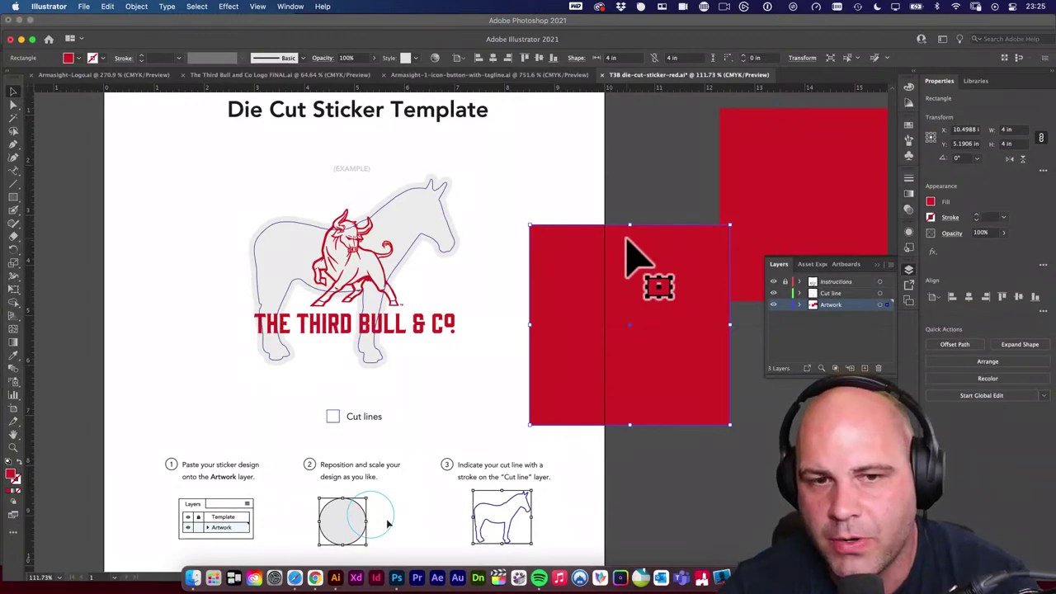
pyautogui.click(485, 284)
pyautogui.moveTo(508, 275); pyautogui.dragTo(543, 268)
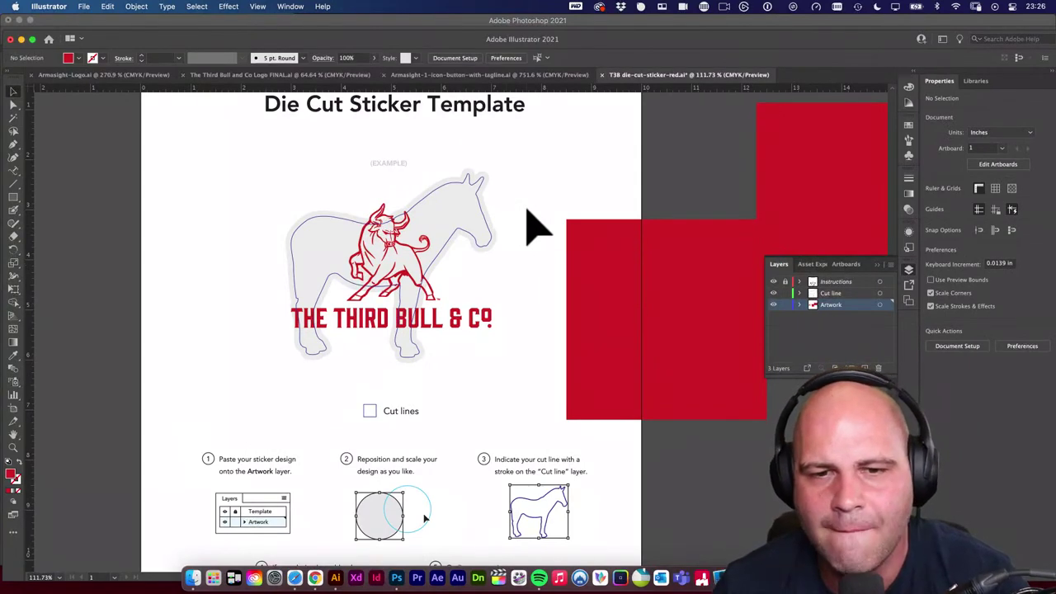
pyautogui.hscroll(-3, 538, 216)
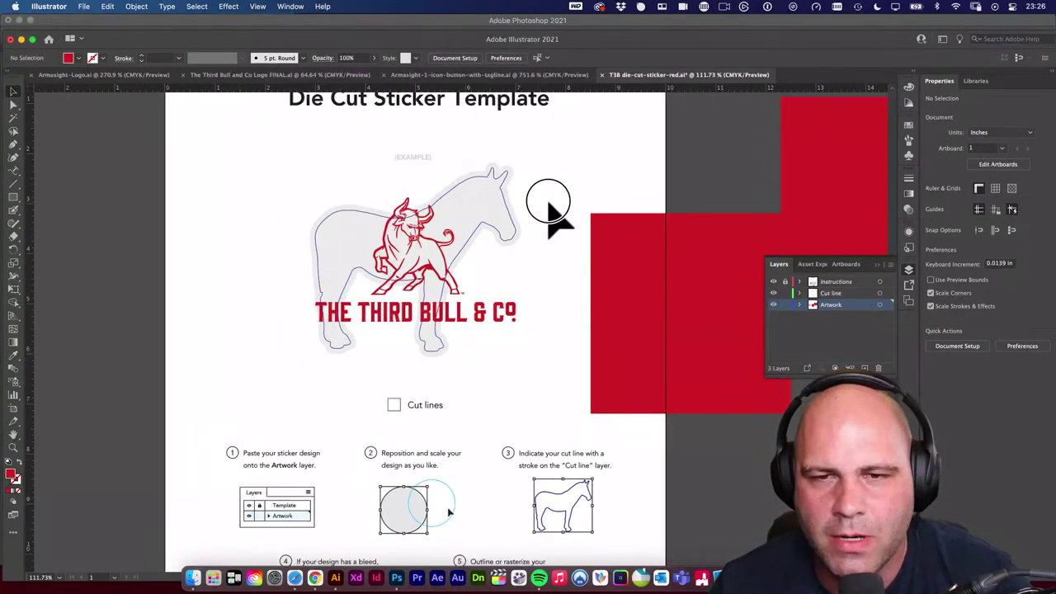
pyautogui.click(503, 239)
pyautogui.scroll(5, 543, 273)
pyautogui.moveTo(537, 236); pyautogui.dragTo(241, 235)
pyautogui.click(428, 250)
pyautogui.moveTo(429, 250); pyautogui.dragTo(338, 223)
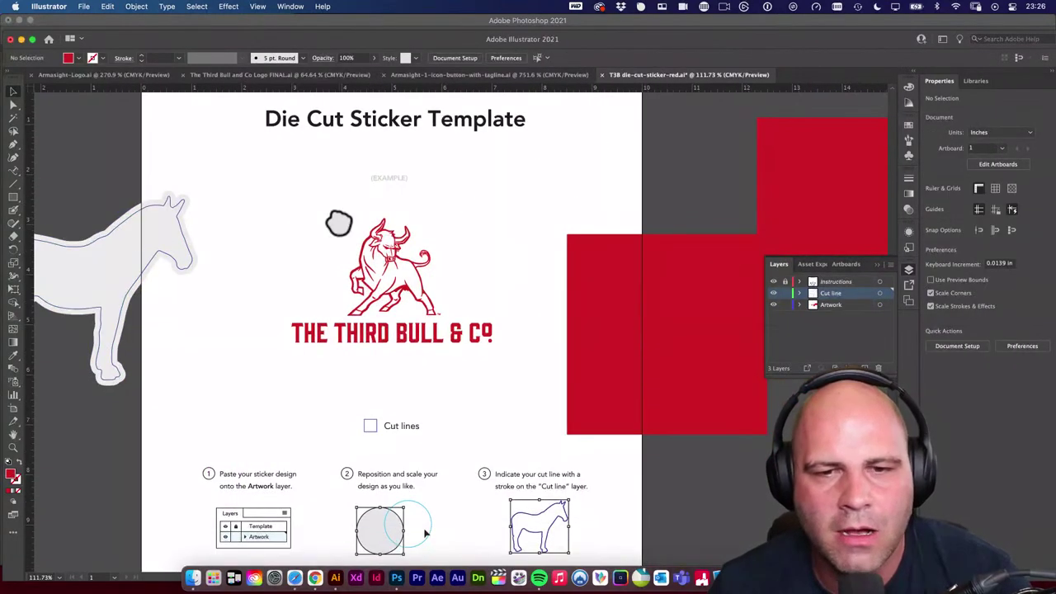
pyautogui.moveTo(542, 360); pyautogui.dragTo(528, 321)
pyautogui.scroll(5, 410, 347)
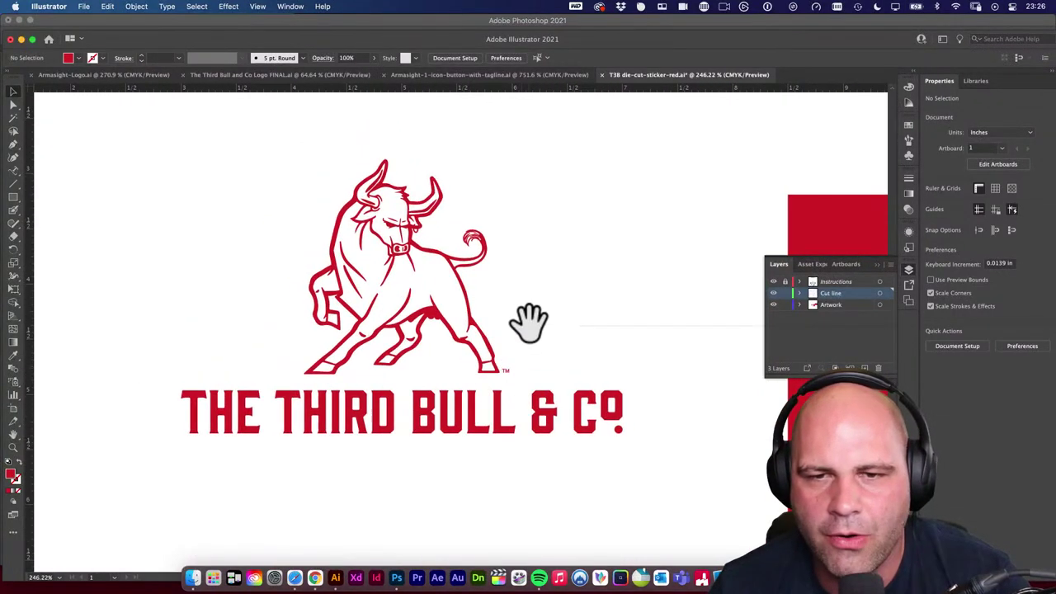
pyautogui.click(453, 266)
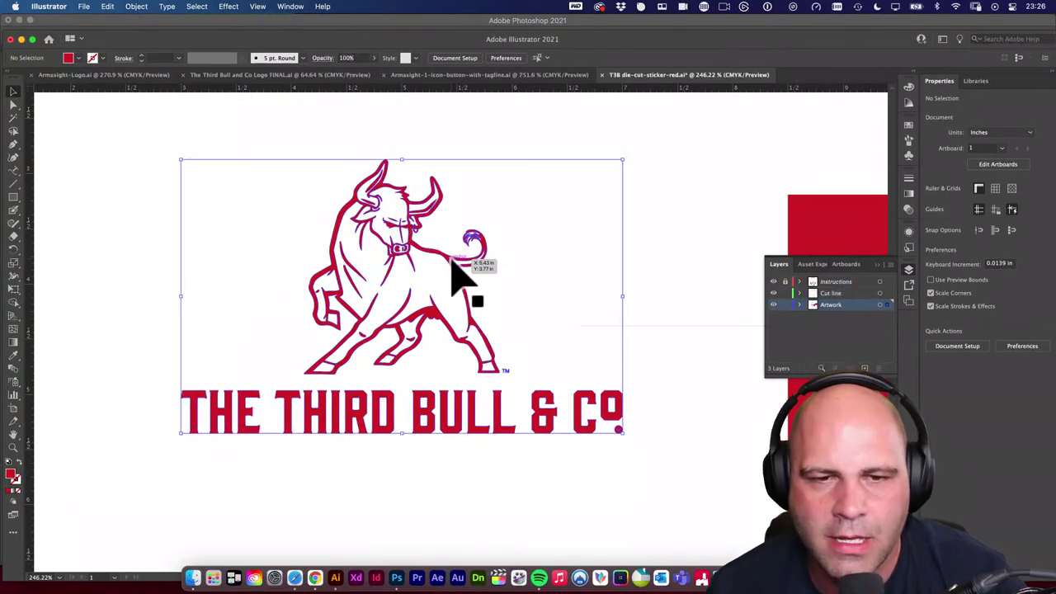
pyautogui.click(487, 494)
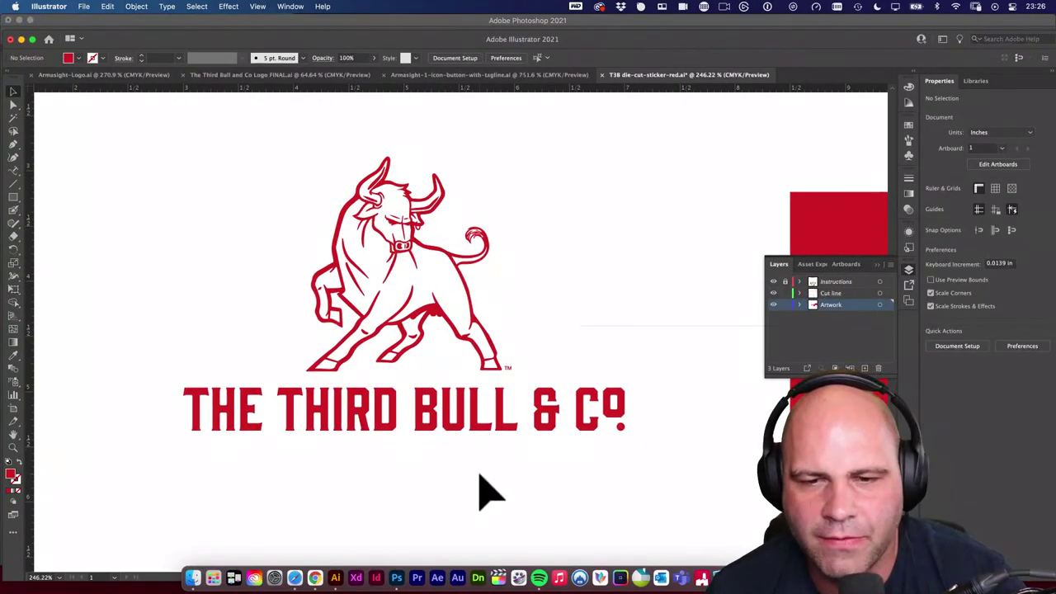
pyautogui.click(479, 426)
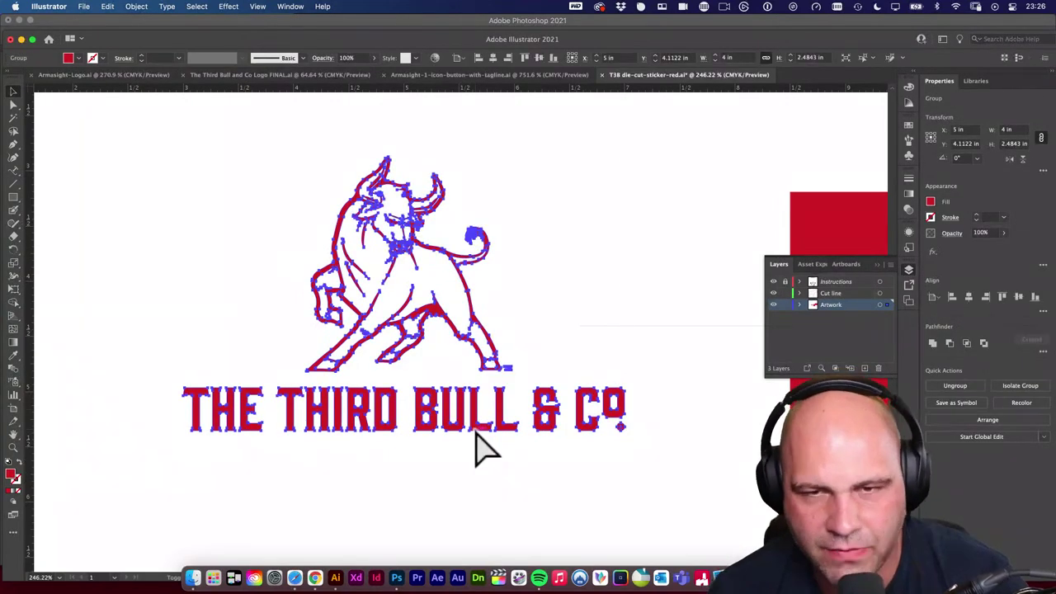
pyautogui.click(483, 507)
pyautogui.click(498, 356)
pyautogui.click(491, 442)
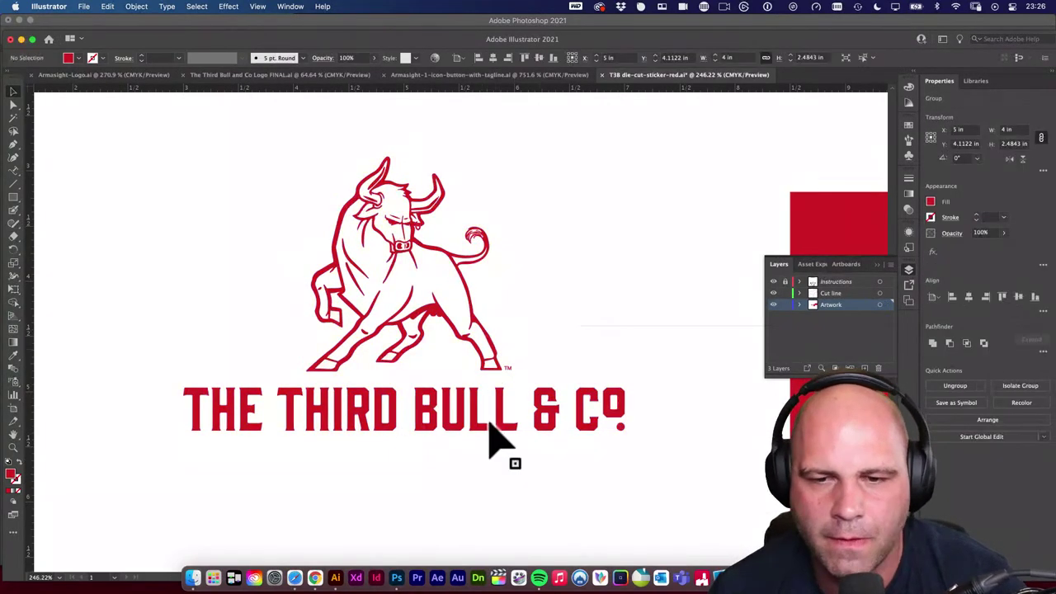
pyautogui.click(501, 419)
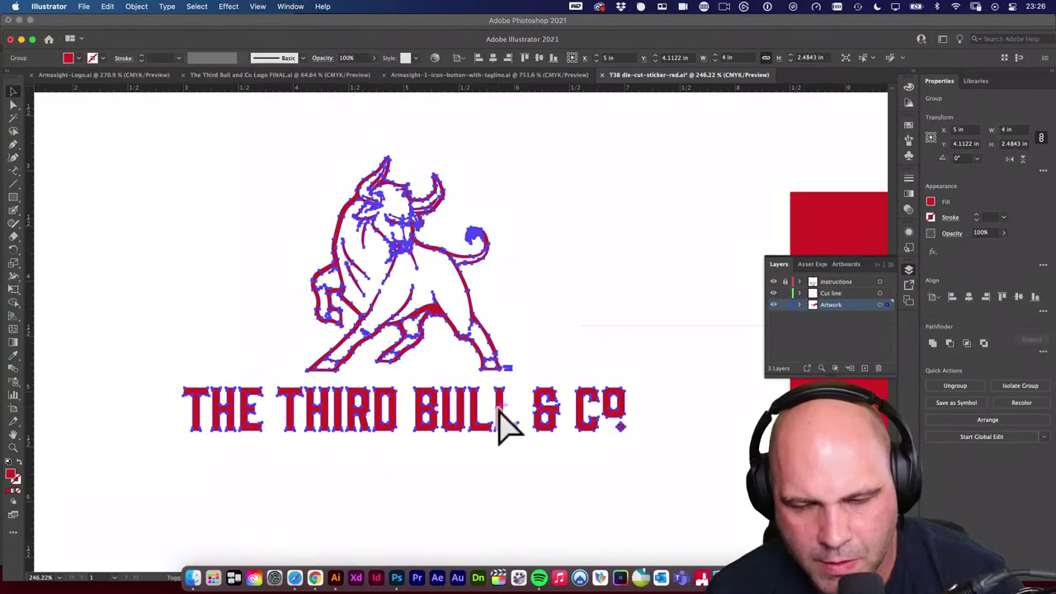
pyautogui.click(514, 459)
pyautogui.click(507, 429)
pyautogui.moveTo(509, 429); pyautogui.dragTo(561, 483)
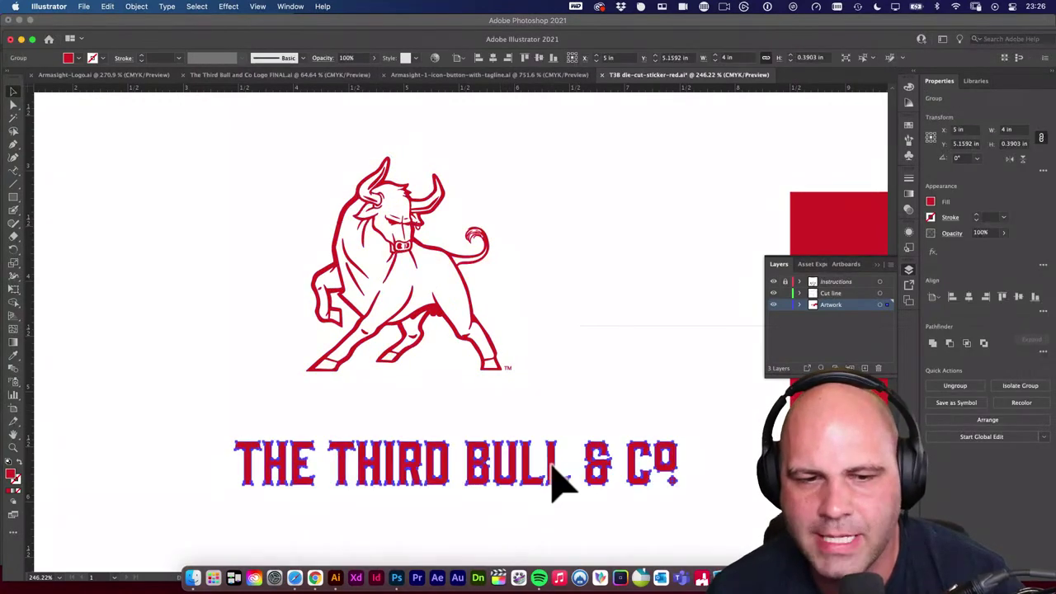
pyautogui.press('super+z')
pyautogui.click(490, 435)
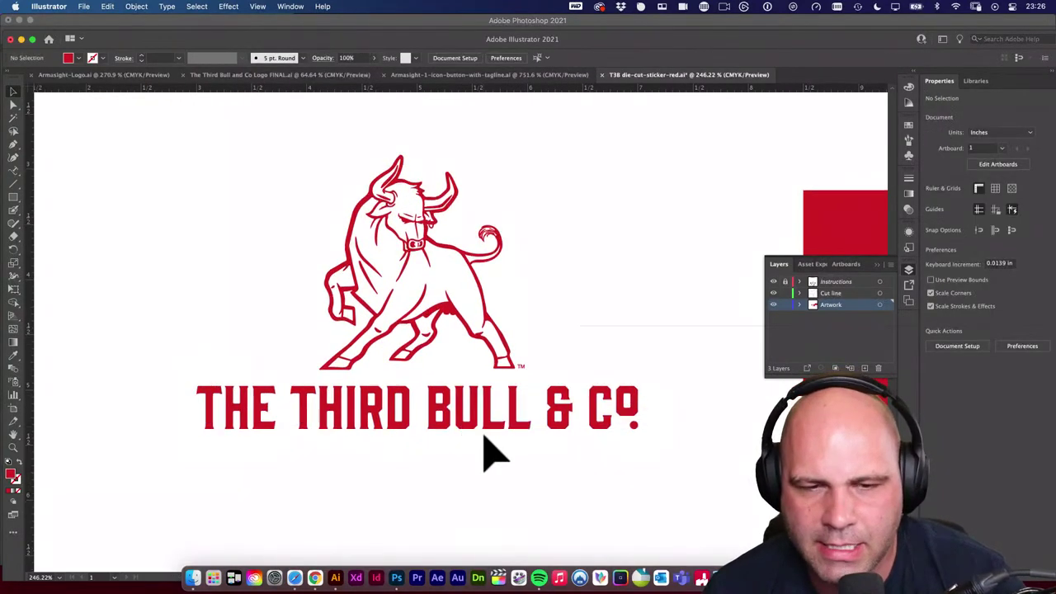
pyautogui.scroll(4, 484, 448)
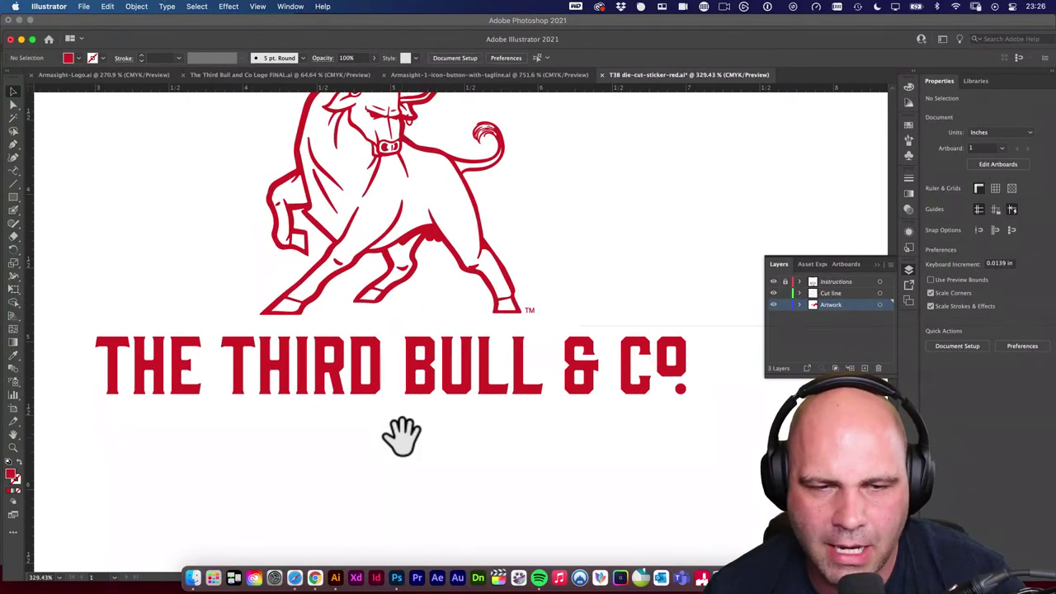
# Draw a dark-red rectangle, 4 in by 0.3886 in, behind the THE THIRD BULL & CO title.
pyautogui.press('m')
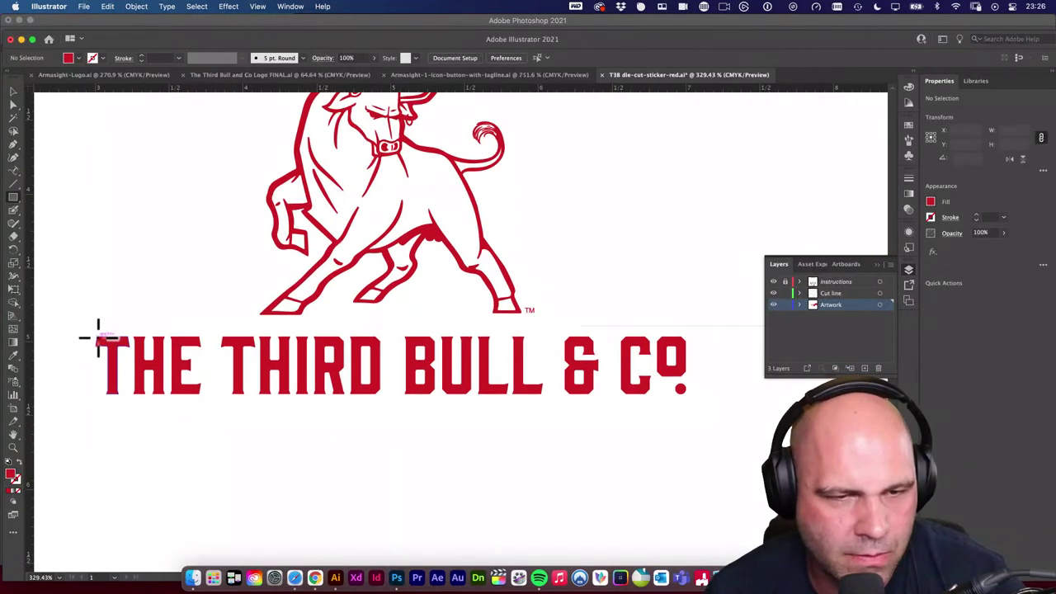
pyautogui.moveTo(96, 336)
pyautogui.mouseDown()
pyautogui.moveTo(283, 396)
pyautogui.moveTo(613, 371)
pyautogui.moveTo(686, 370)
pyautogui.moveTo(686, 393)
pyautogui.mouseUp()
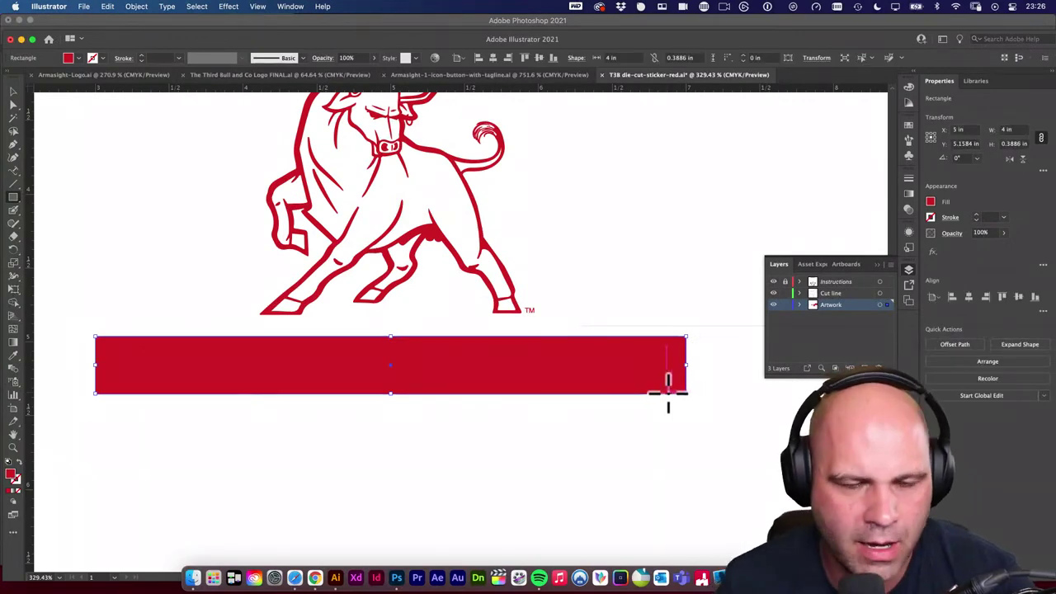
pyautogui.doubleClick(11, 475)
pyautogui.click(241, 229)
pyautogui.click(409, 157)
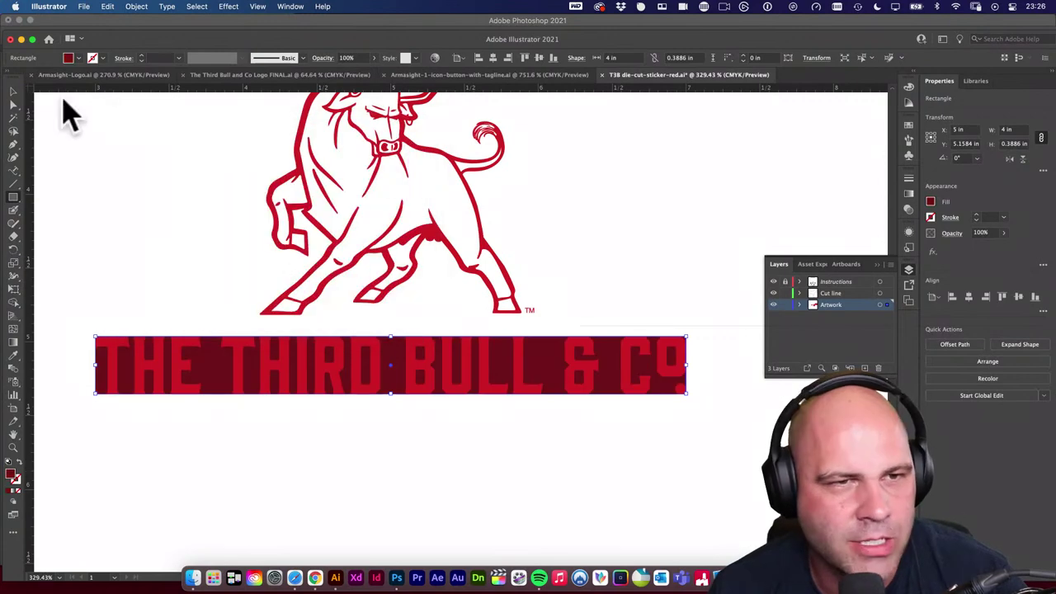
# Deselect, then reselect the dark-red title rectangle with the Direct Selection tool.
pyautogui.click(13, 91)
pyautogui.click(257, 501)
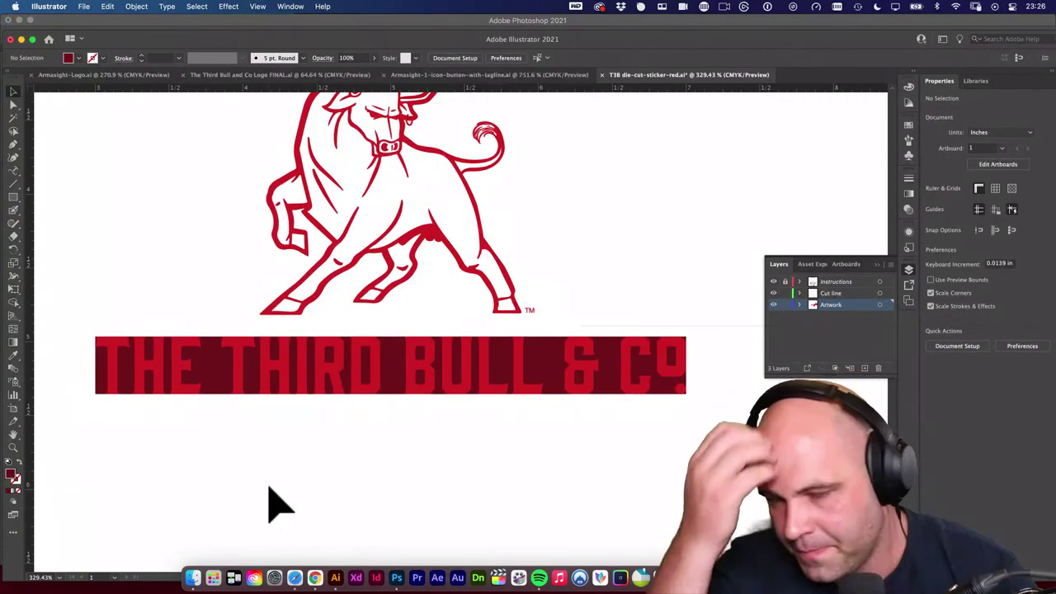
pyautogui.press('a')
pyautogui.click(211, 384)
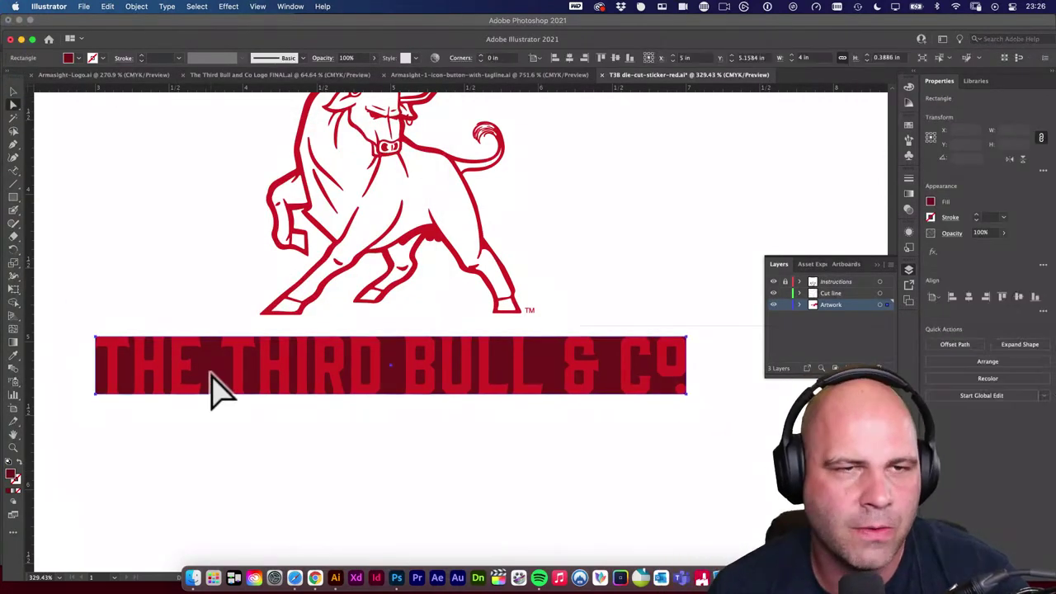
pyautogui.click(137, 7)
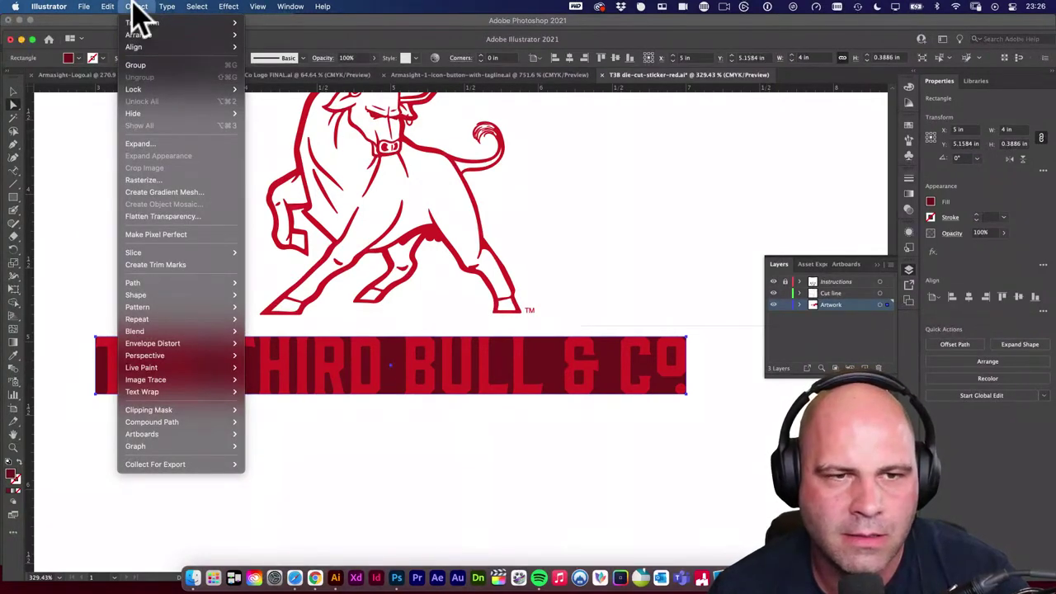
# Offset the title rectangle by 0.125 in, making a 4.25 in by 0.6386 in dark-red band.
pyautogui.moveTo(169, 284)
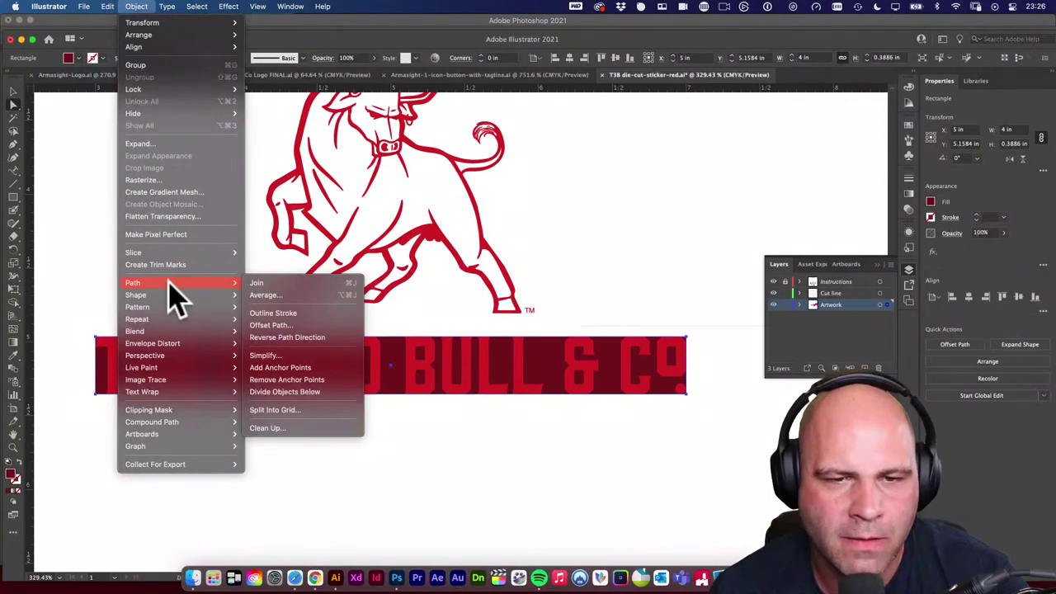
pyautogui.click(285, 329)
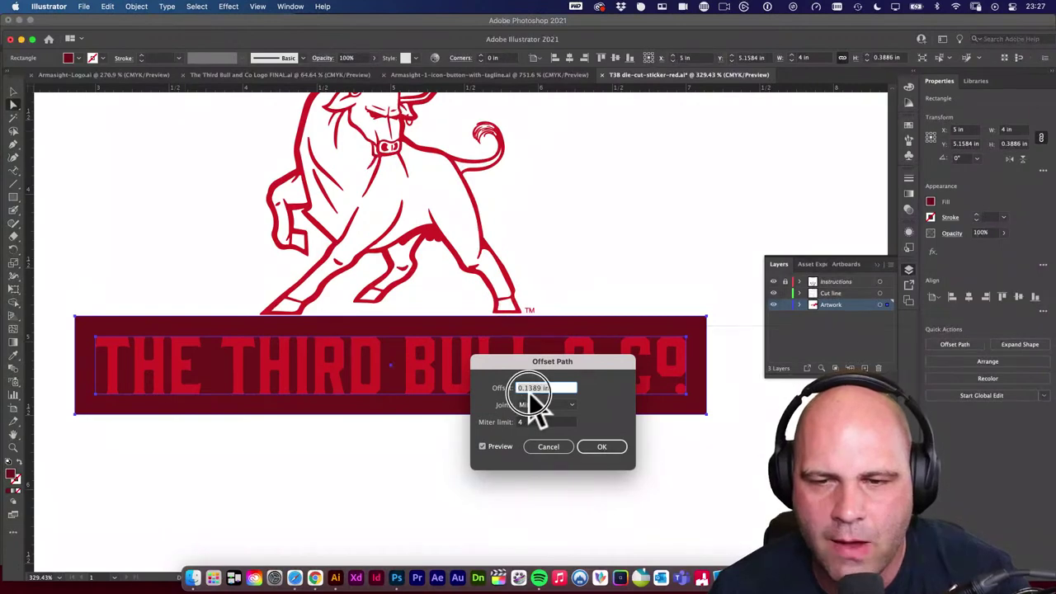
pyautogui.click(530, 390)
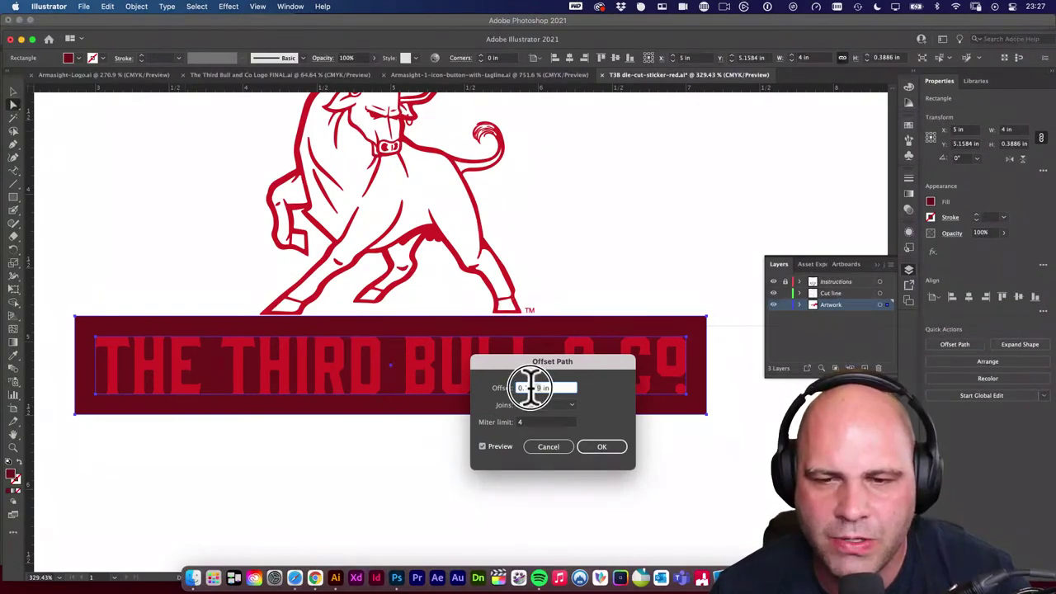
pyautogui.moveTo(521, 388); pyautogui.dragTo(529, 404)
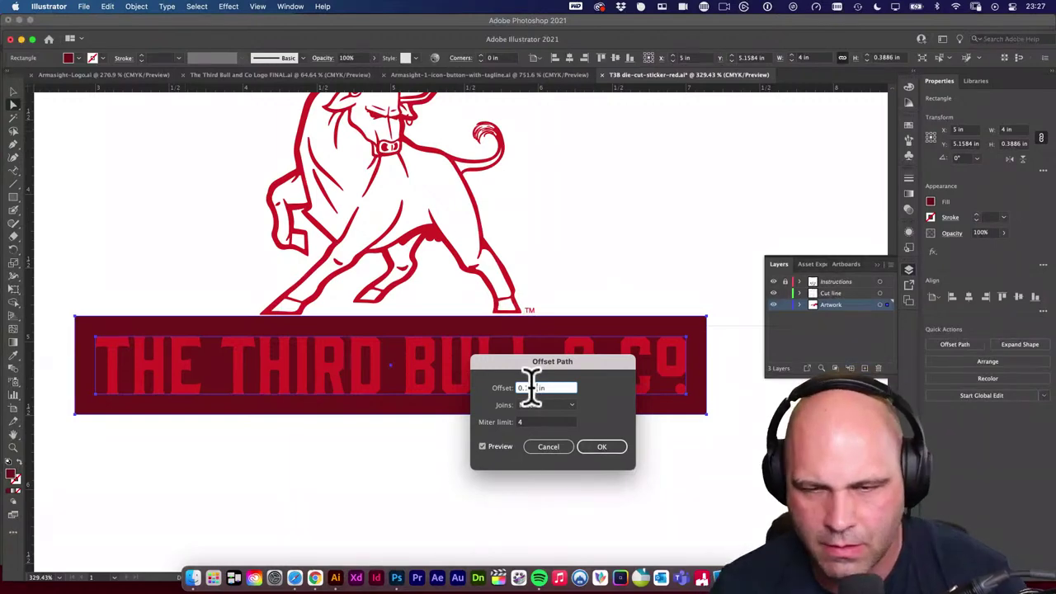
pyautogui.write('0.125')
pyautogui.click(606, 450)
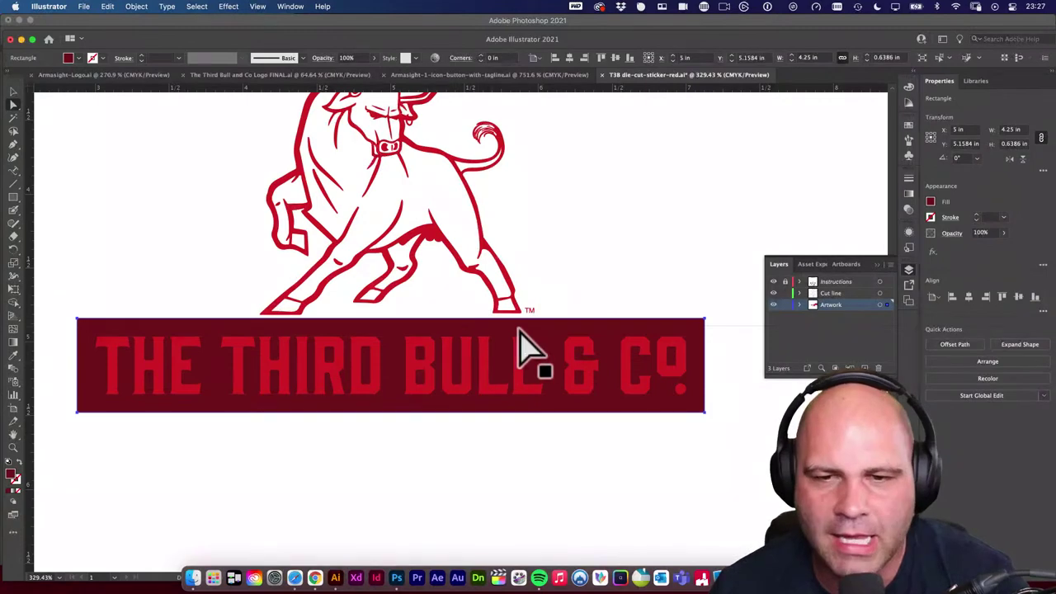
pyautogui.click(558, 419)
pyautogui.click(558, 399)
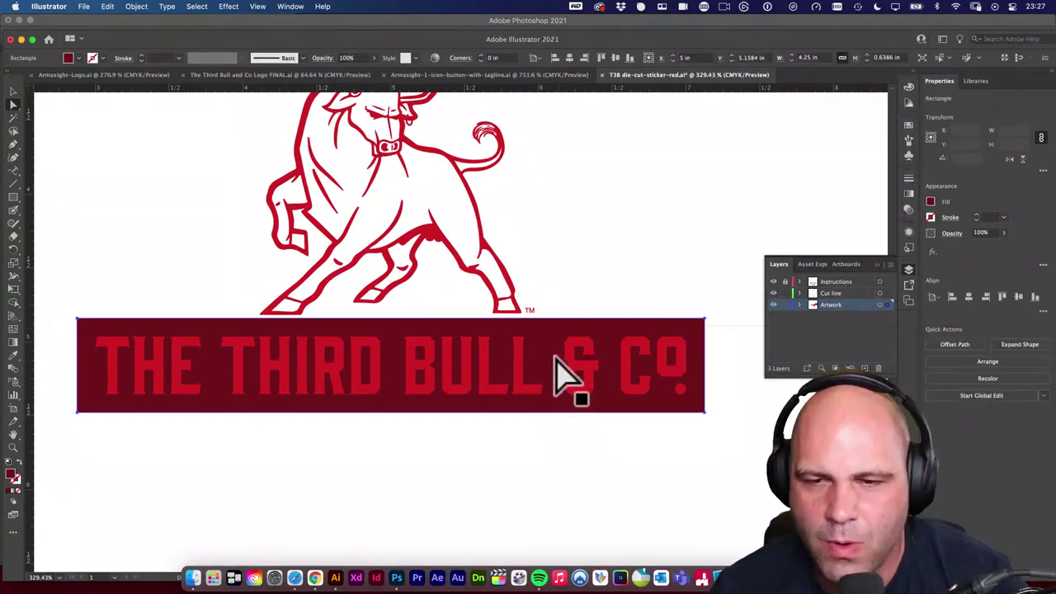
pyautogui.moveTo(558, 328); pyautogui.dragTo(462, 475)
pyautogui.press('cmd+z')
pyautogui.click(542, 448)
pyautogui.press('super+z')
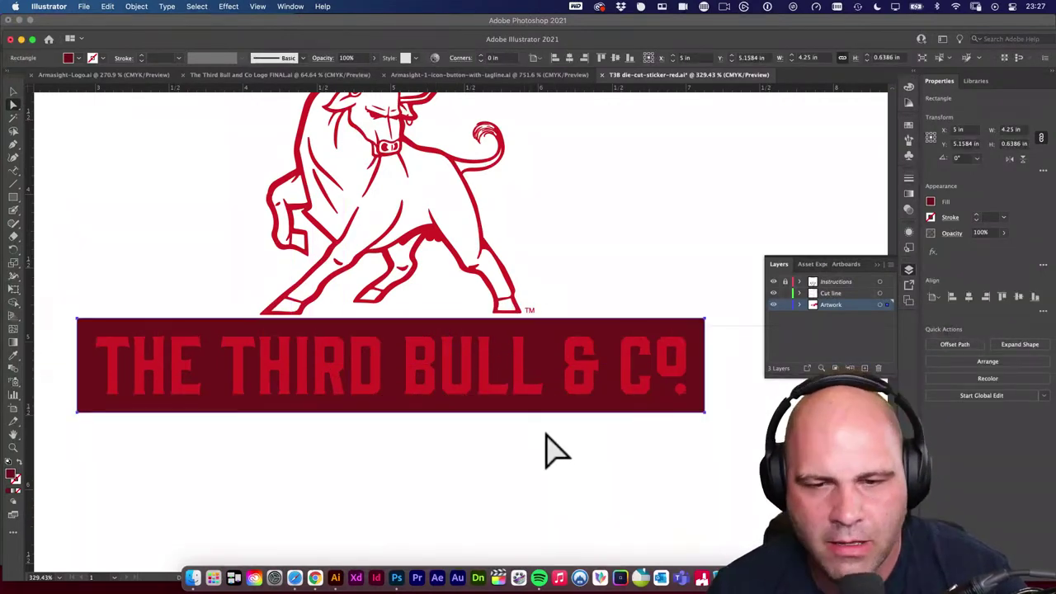
pyautogui.press('super+z')
pyautogui.click(555, 358)
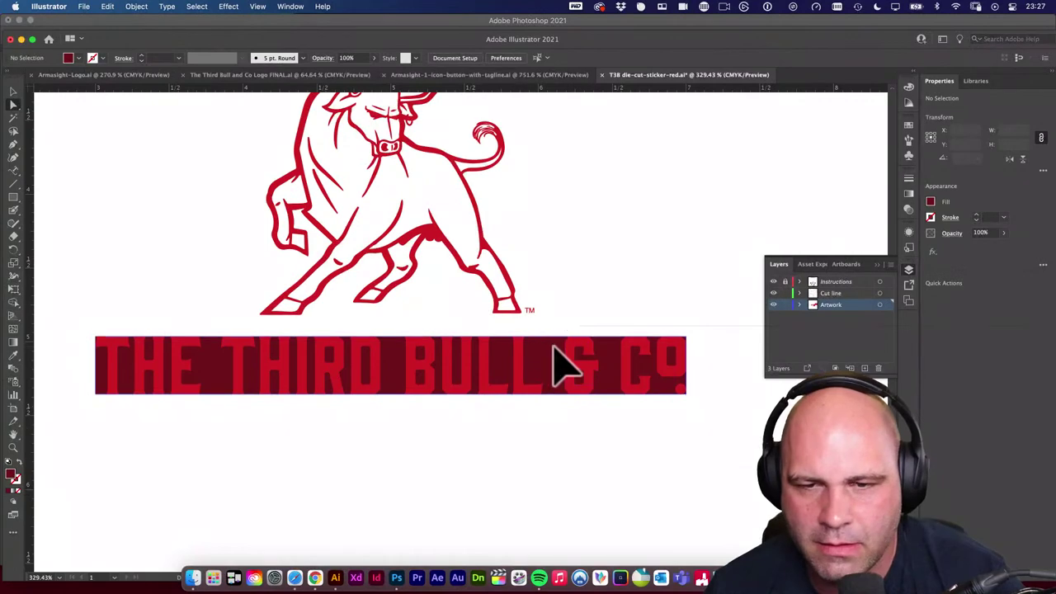
pyautogui.press('Delete')
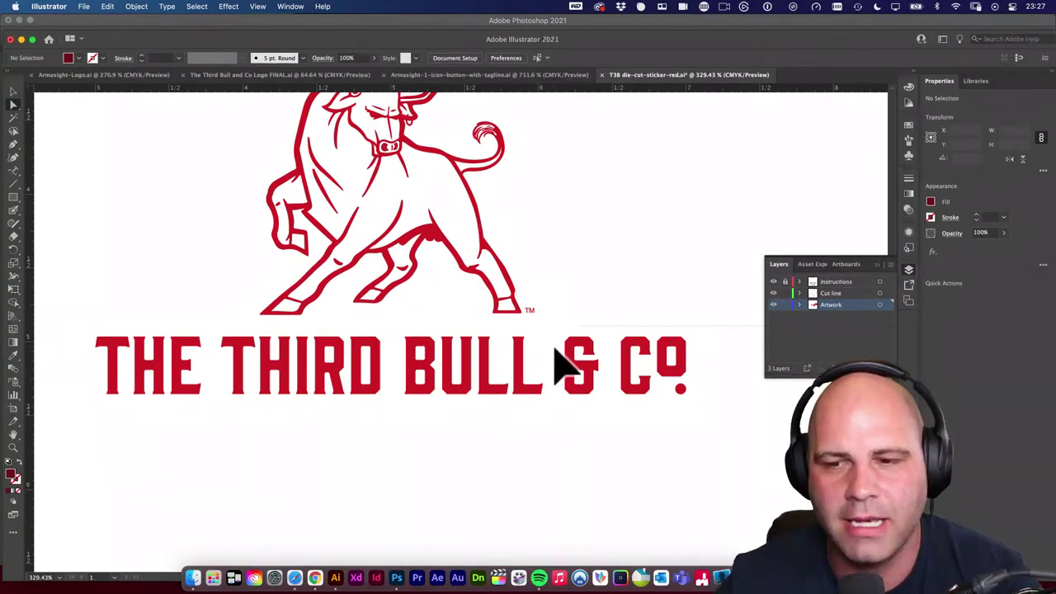
pyautogui.press('super+z')
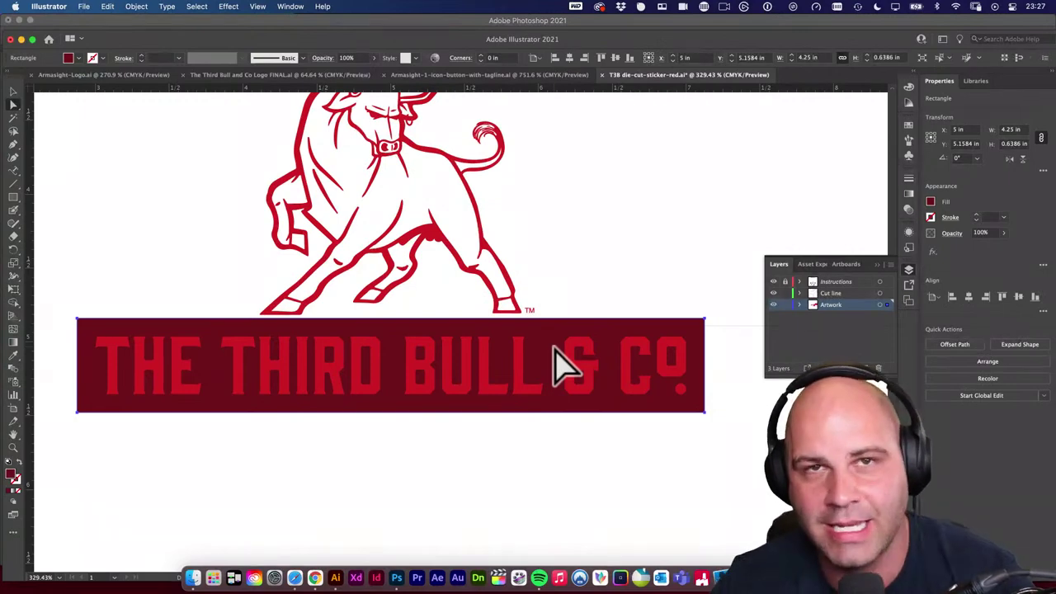
pyautogui.click(563, 368)
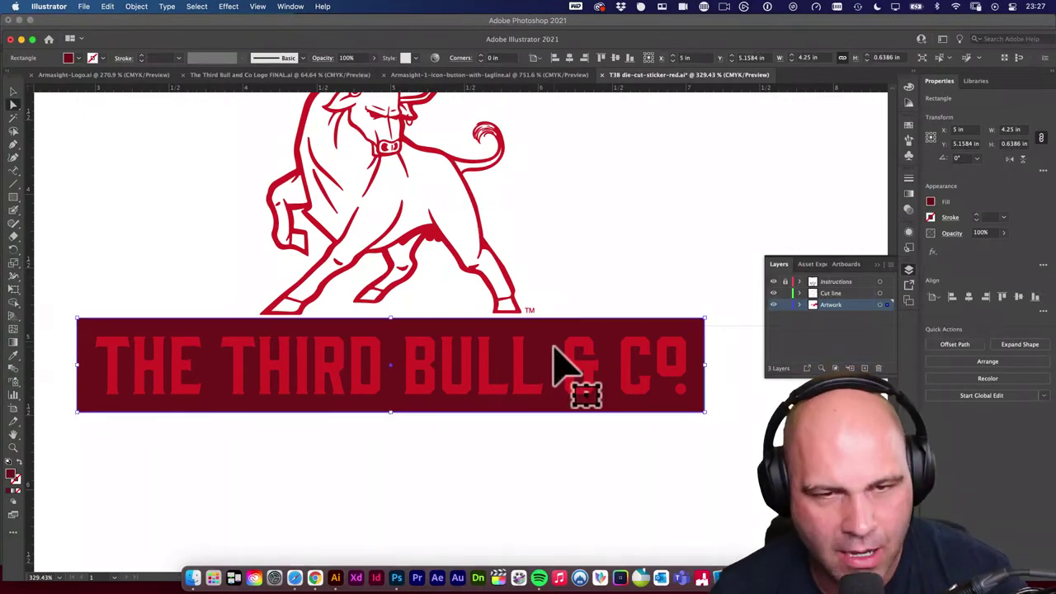
pyautogui.press('Delete')
pyautogui.press('super+z')
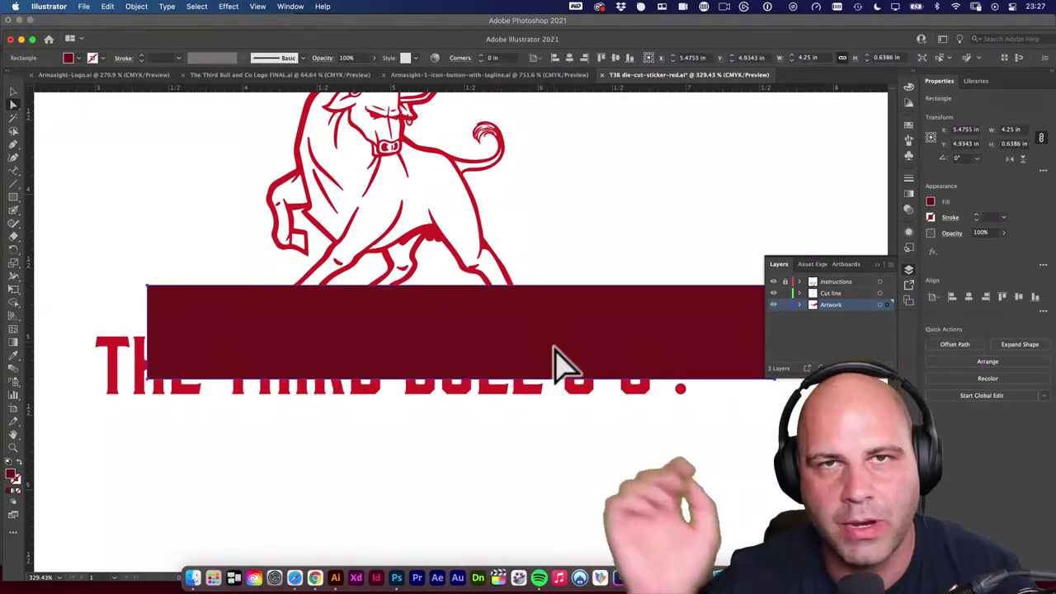
pyautogui.press('Delete')
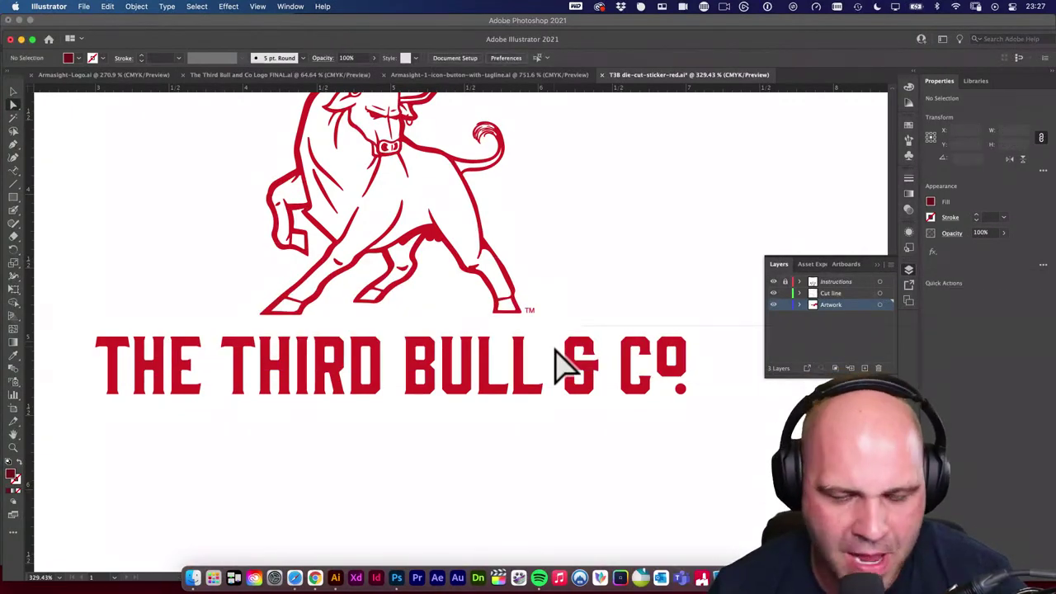
pyautogui.press('super+z')
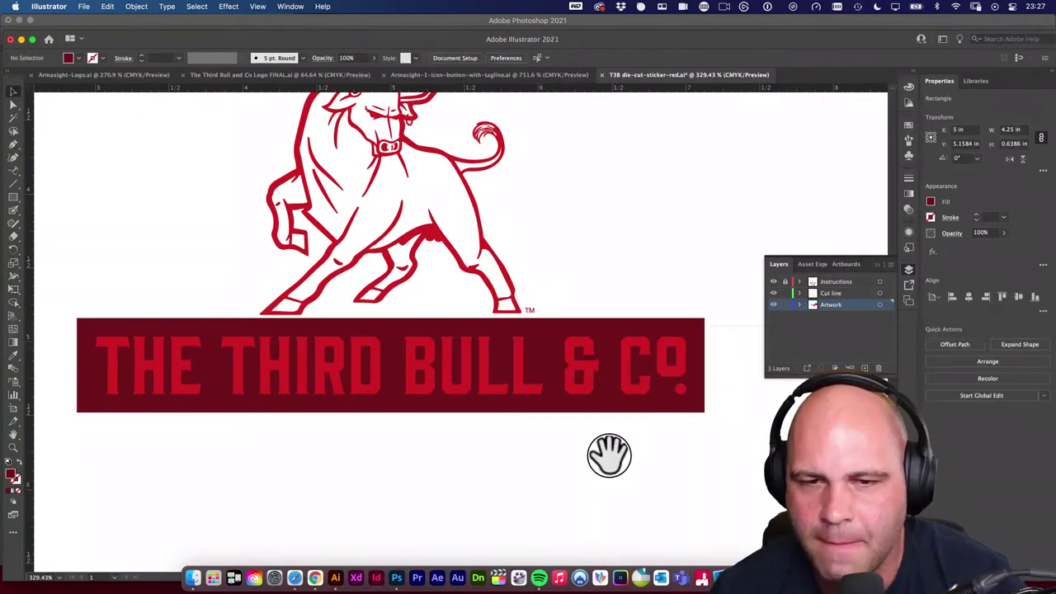
pyautogui.scroll(2, 608, 454)
pyautogui.moveTo(552, 290); pyautogui.dragTo(594, 349)
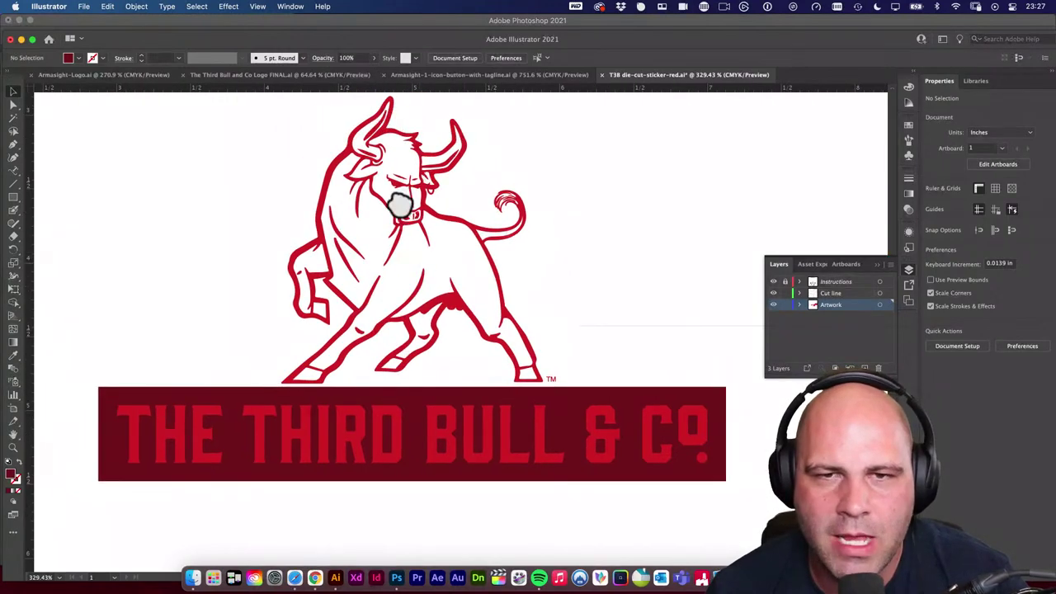
# Select the bull artwork group and bring up Offset Path for it.
pyautogui.click(423, 164)
pyautogui.scroll(2, 471, 243)
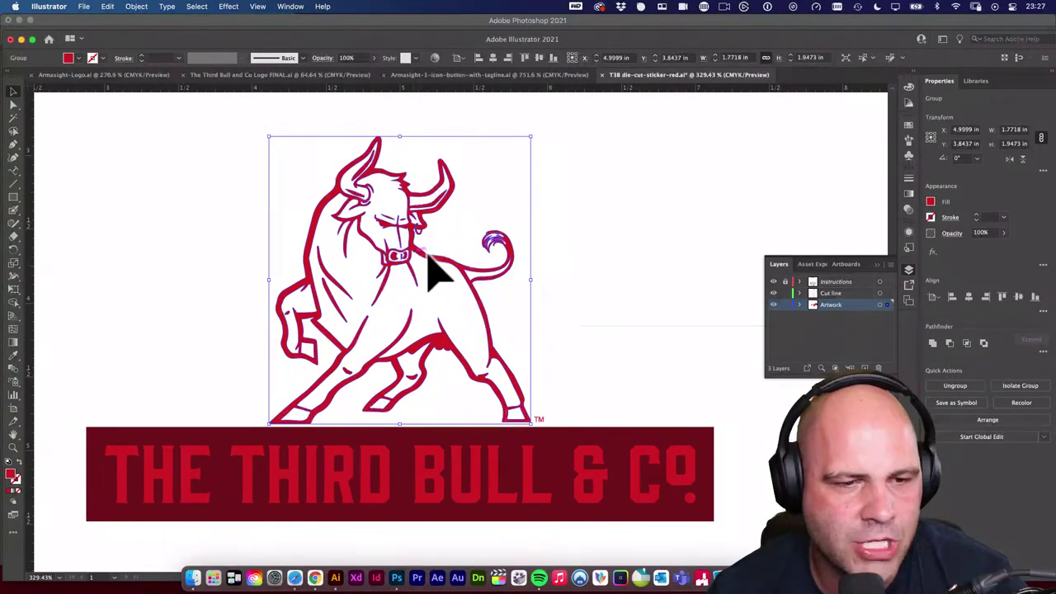
pyautogui.click(138, 7)
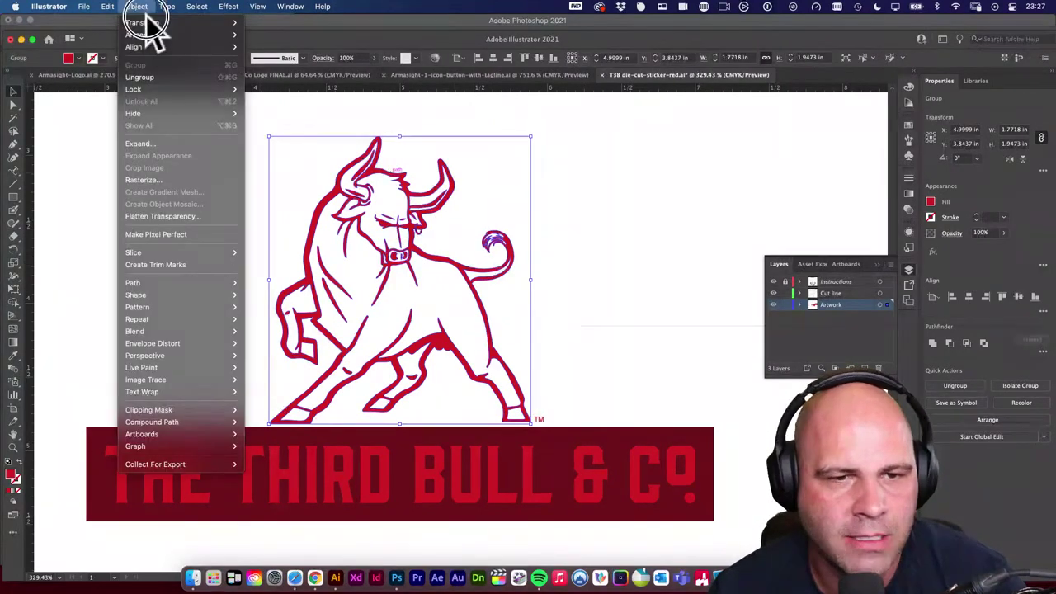
pyautogui.moveTo(206, 334)
pyautogui.moveTo(206, 285)
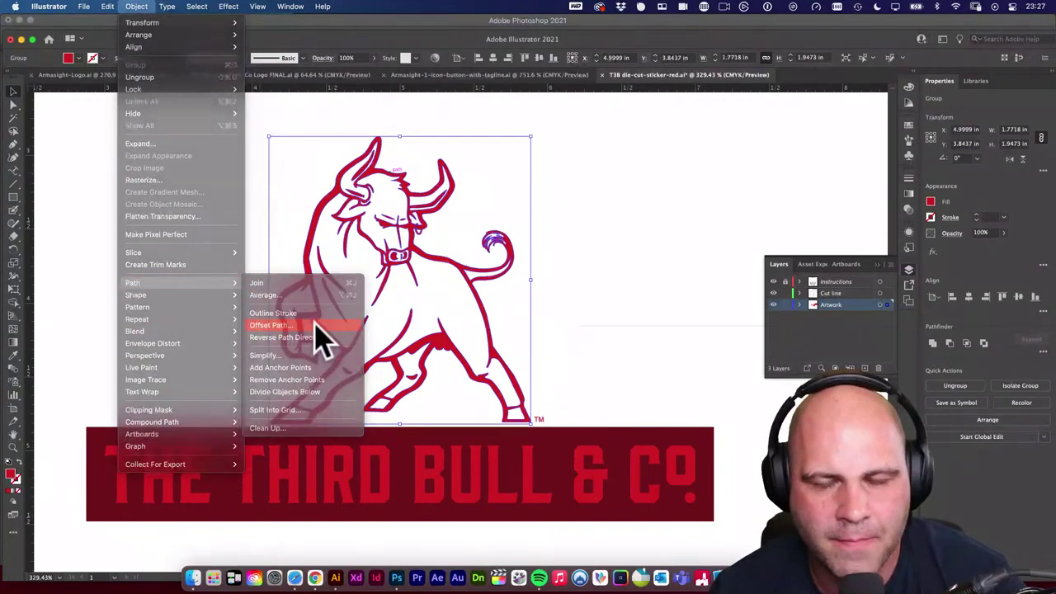
pyautogui.click(316, 324)
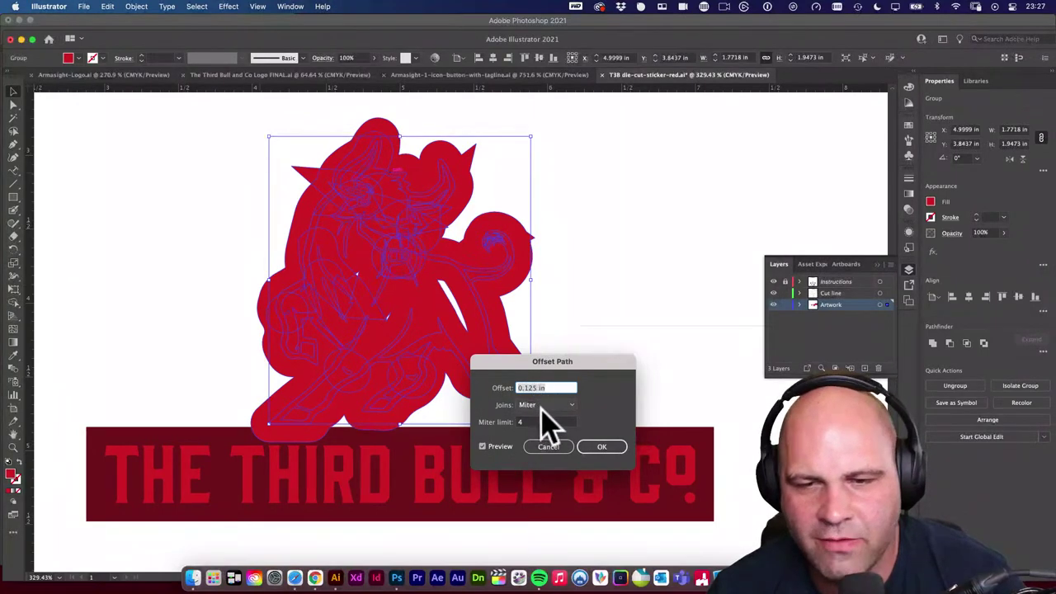
# Create the bull's 0.125 in offset outline with Round joins, then hide it.
pyautogui.click(546, 406)
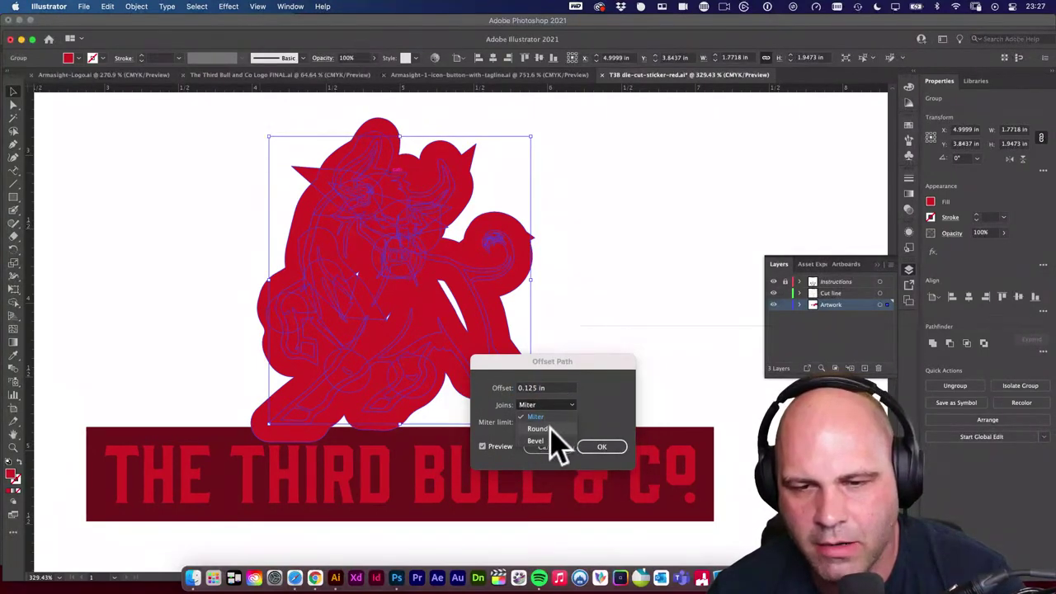
pyautogui.click(546, 429)
pyautogui.click(561, 405)
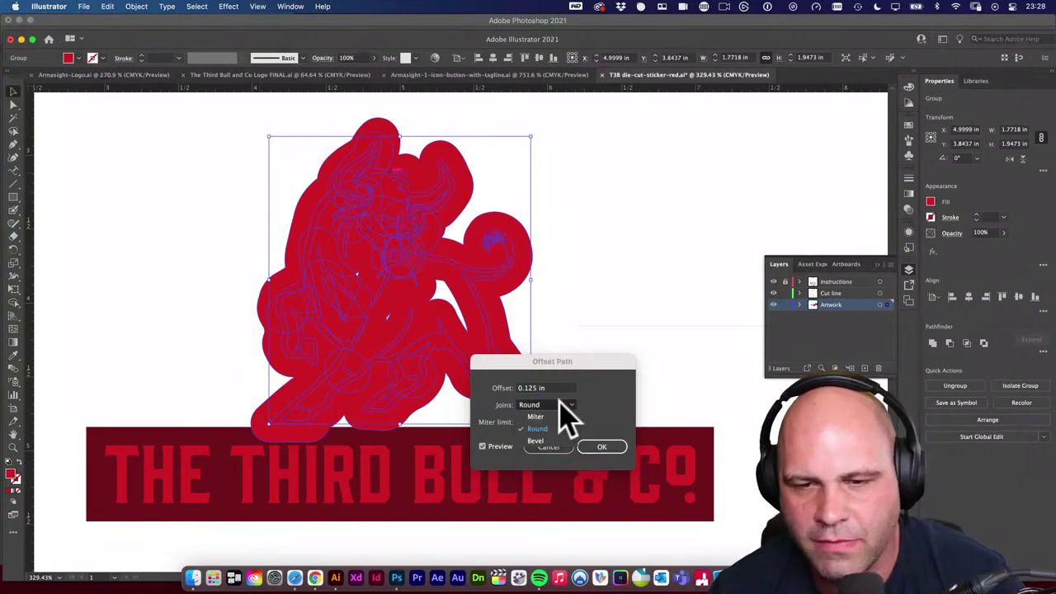
pyautogui.click(551, 418)
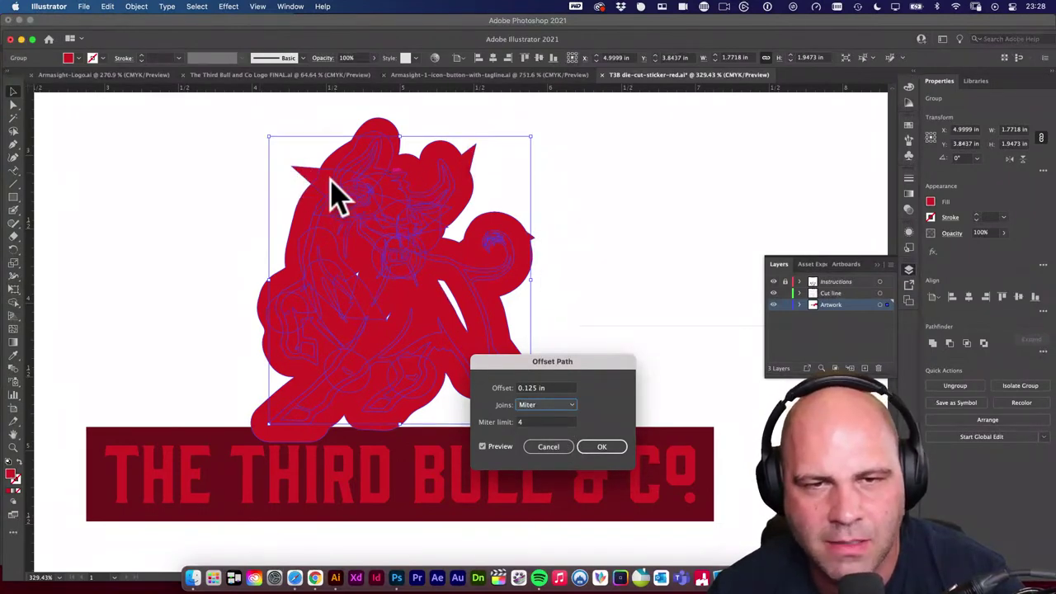
pyautogui.click(547, 405)
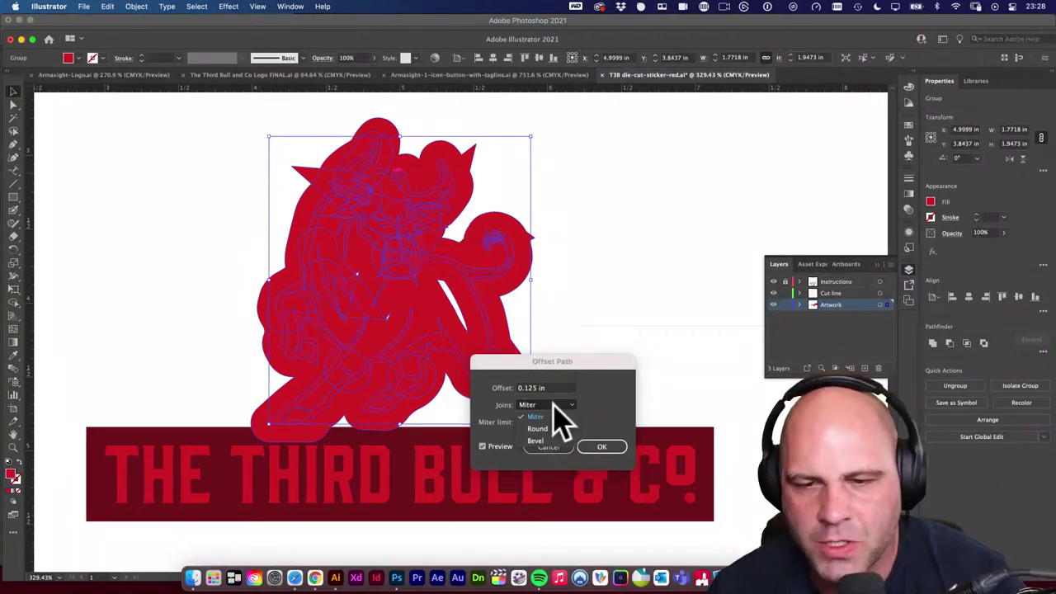
pyautogui.click(551, 419)
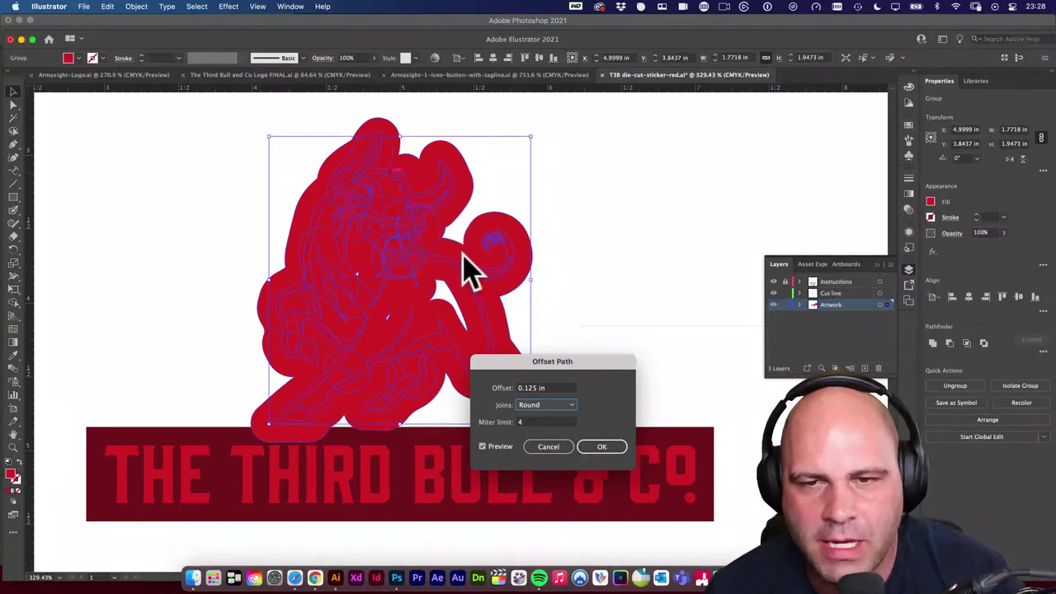
pyautogui.click(604, 448)
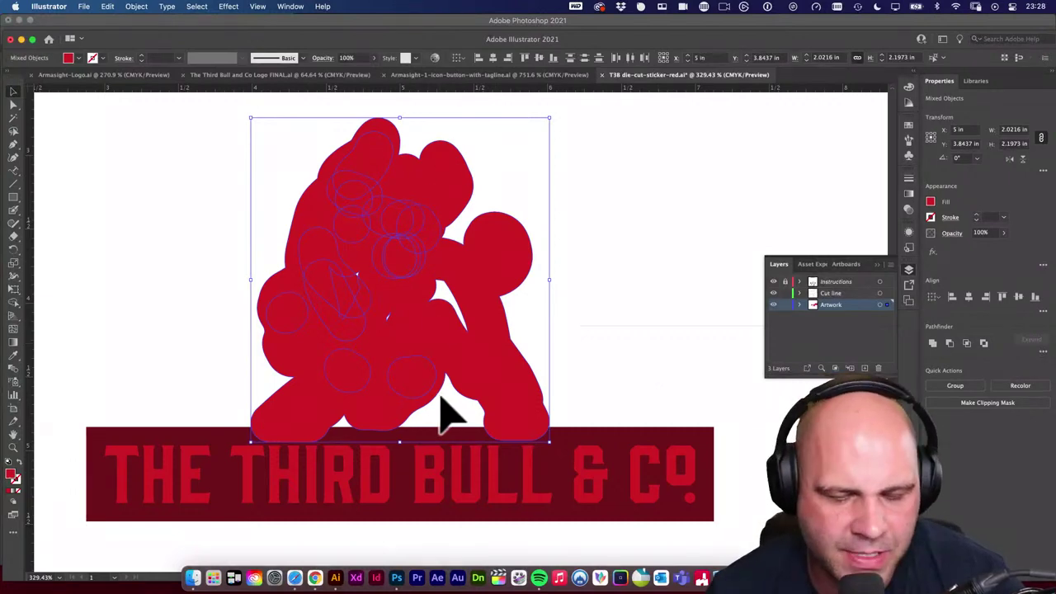
pyautogui.press('Delete')
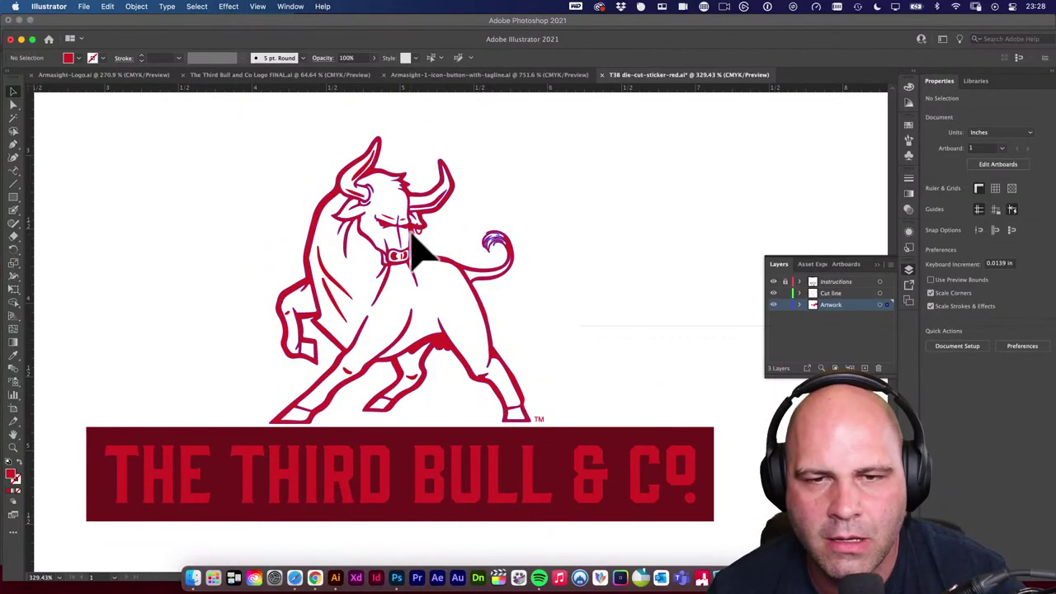
# Lock the bull line art with Object > Lock > Selection, then select the red offset shapes.
pyautogui.click(425, 251)
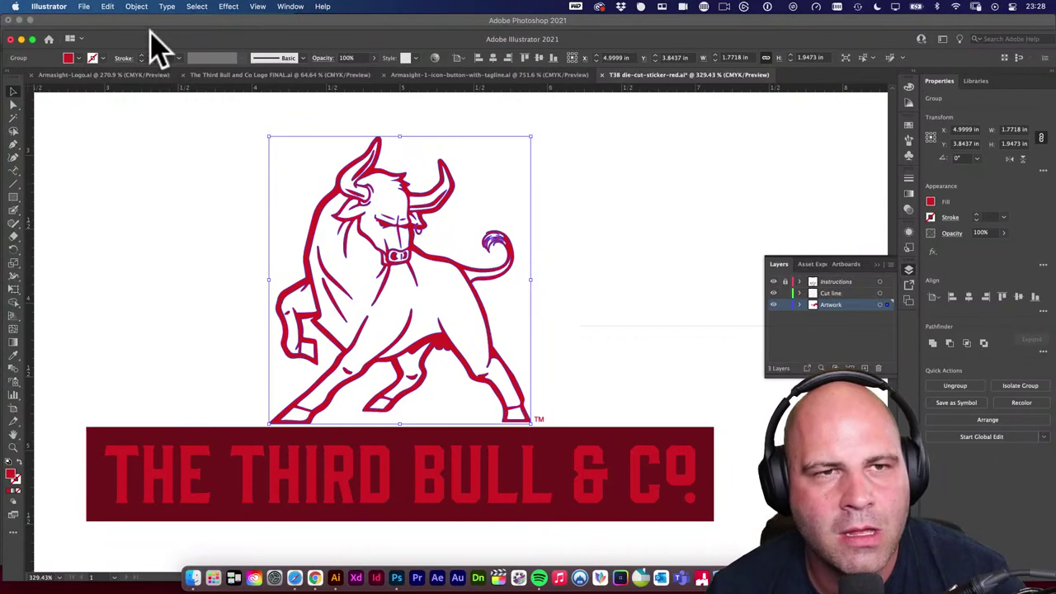
pyautogui.click(136, 6)
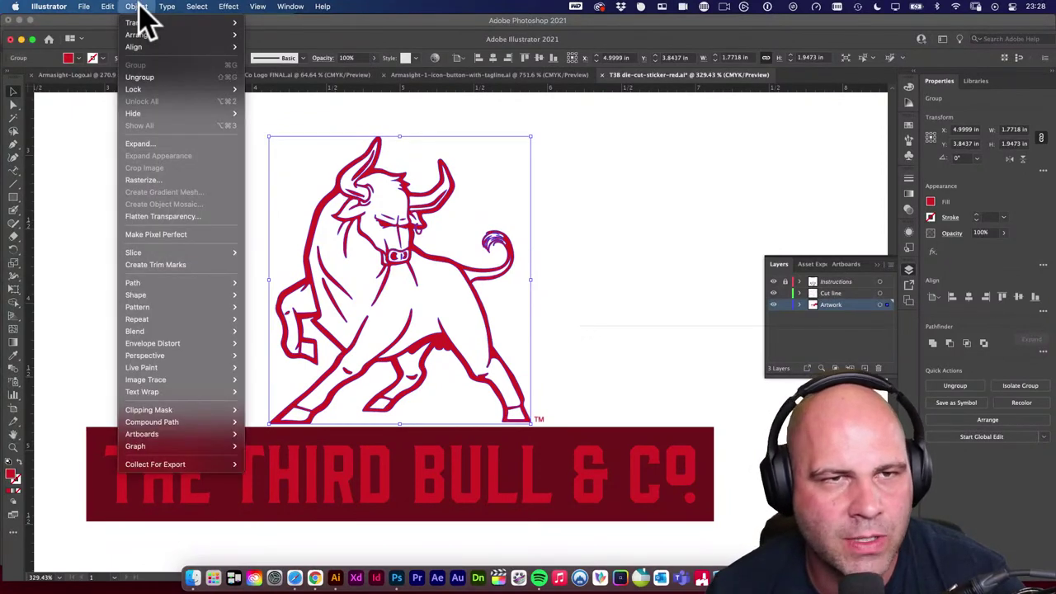
pyautogui.moveTo(142, 89)
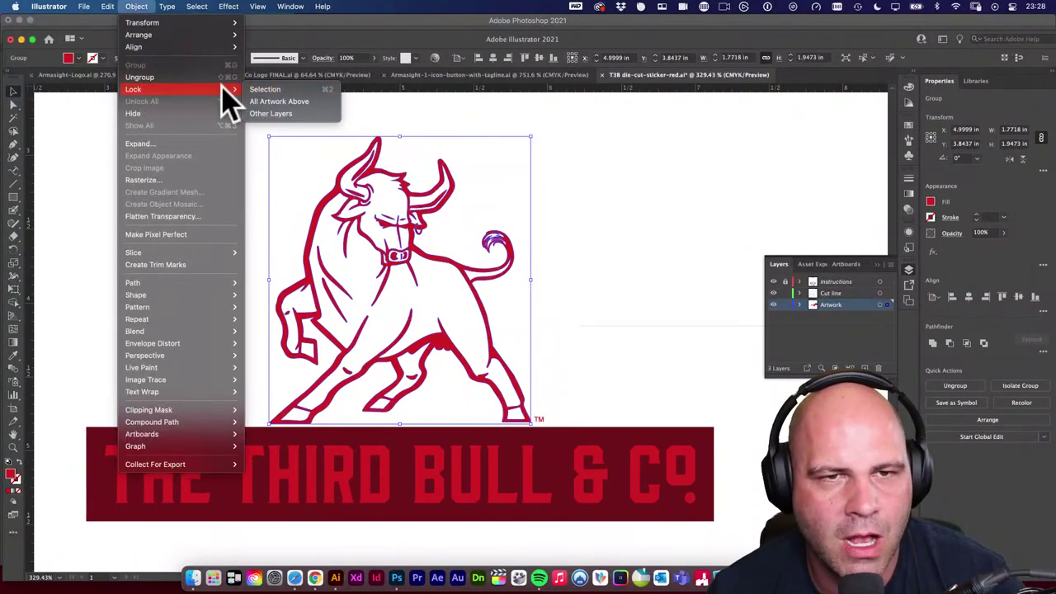
pyautogui.click(322, 89)
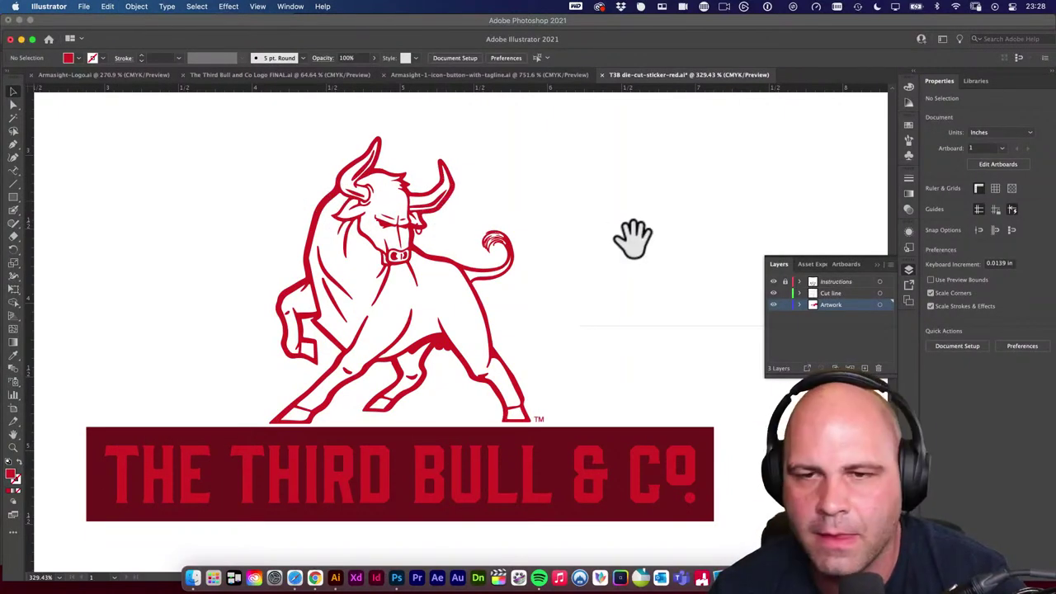
pyautogui.scroll(-5, 632, 236)
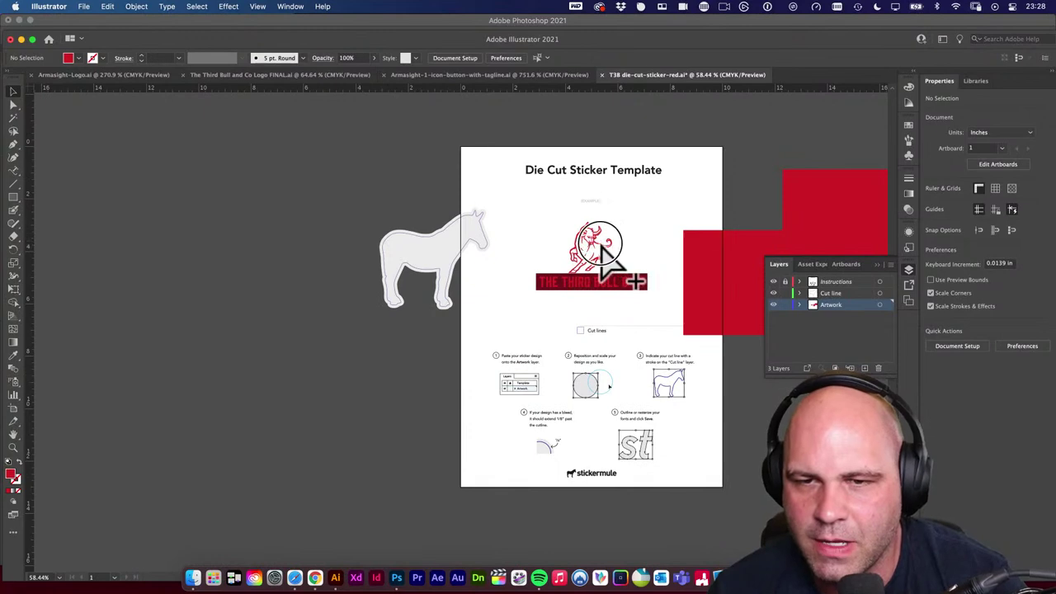
pyautogui.scroll(3, 610, 256)
pyautogui.scroll(2, 636, 295)
pyautogui.scroll(2, 534, 307)
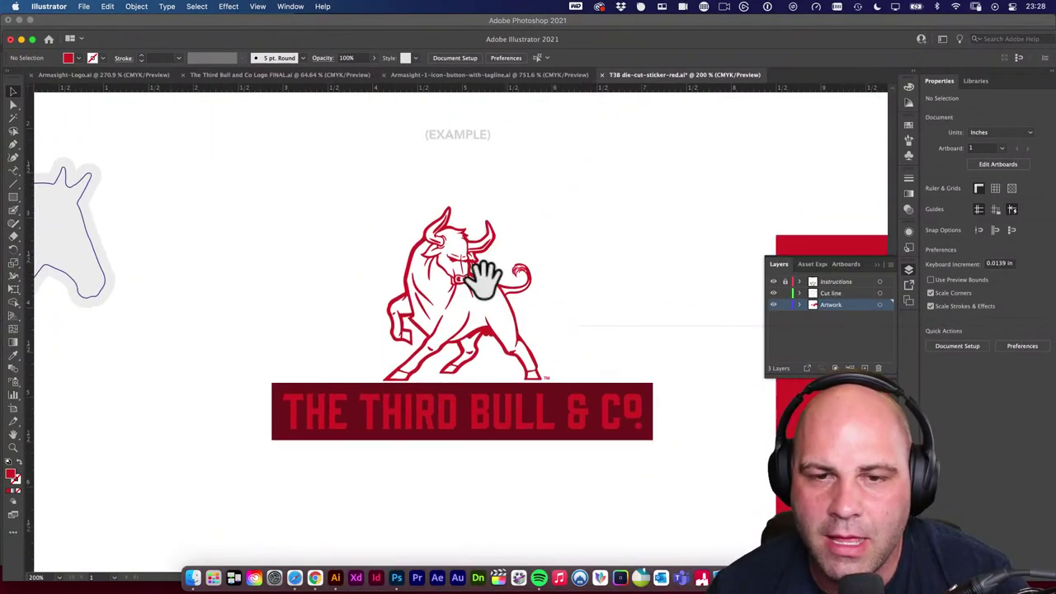
pyautogui.click(535, 324)
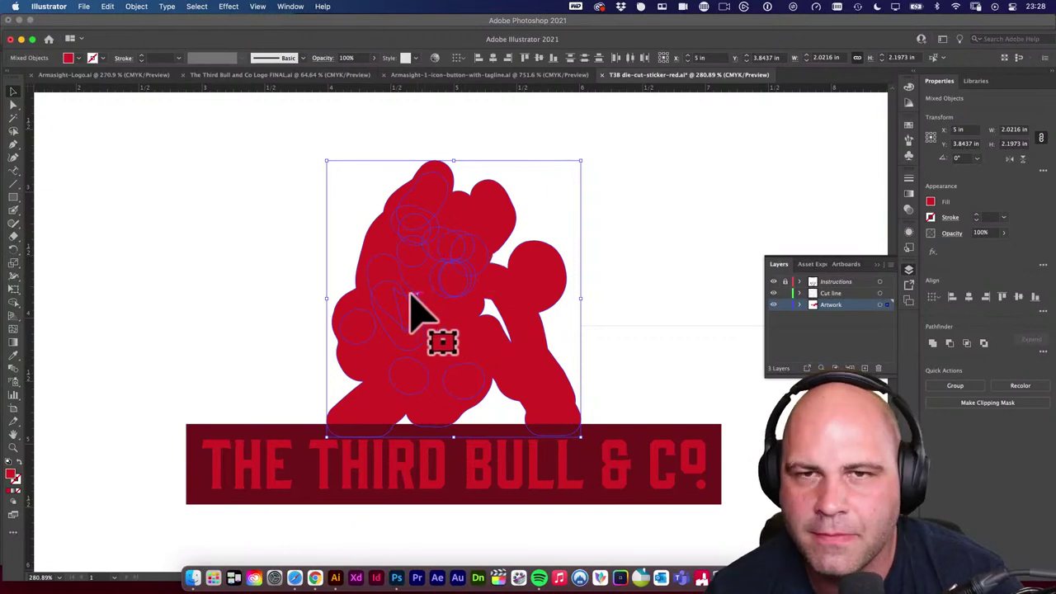
# Unite the red offset shapes in Pathfinder and fill the white notch with Shape Builder.
pyautogui.click(294, 7)
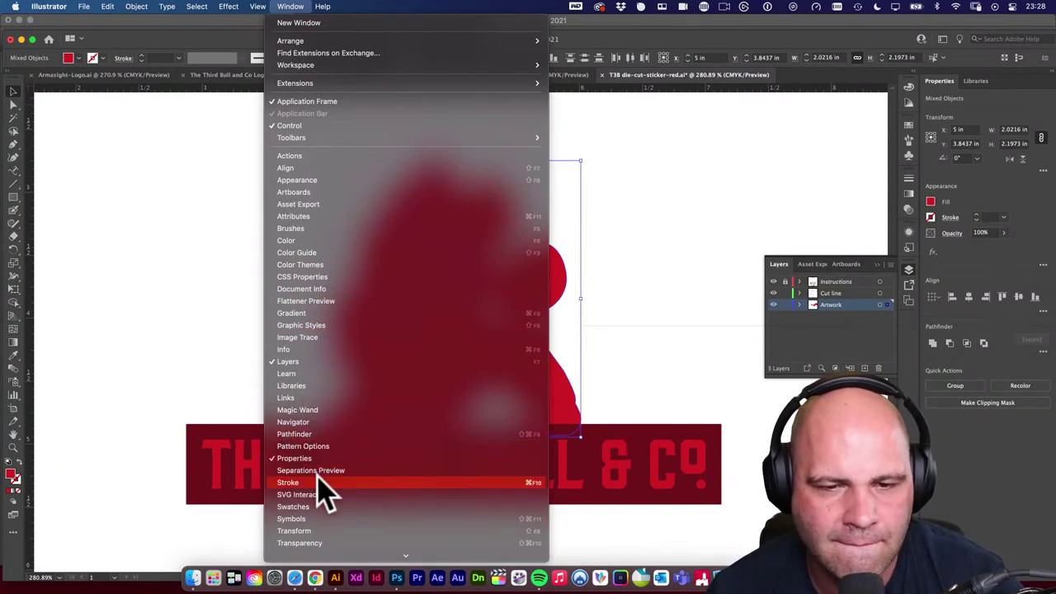
pyautogui.click(301, 434)
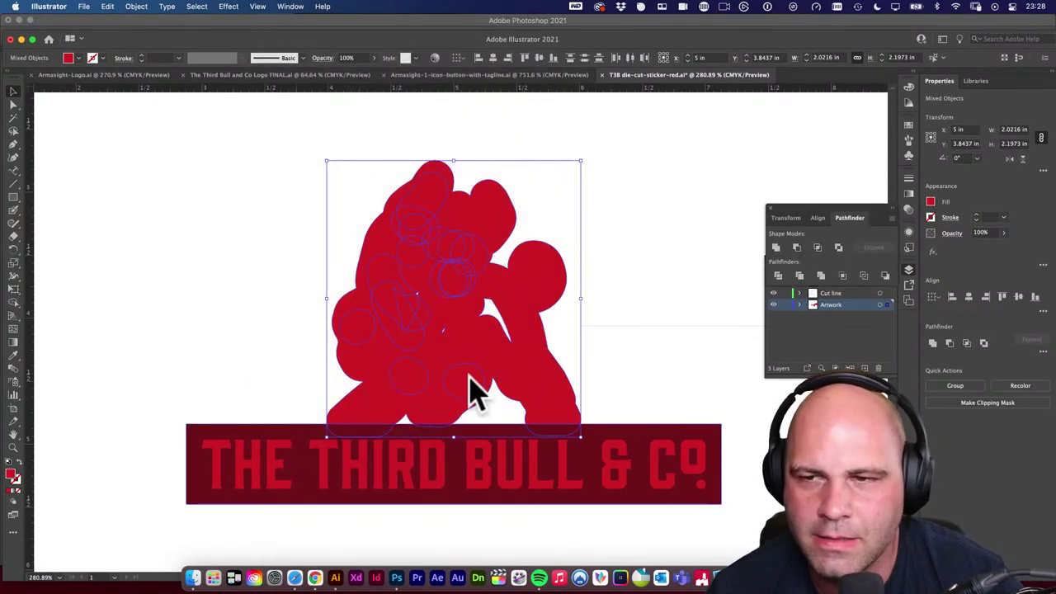
pyautogui.click(776, 247)
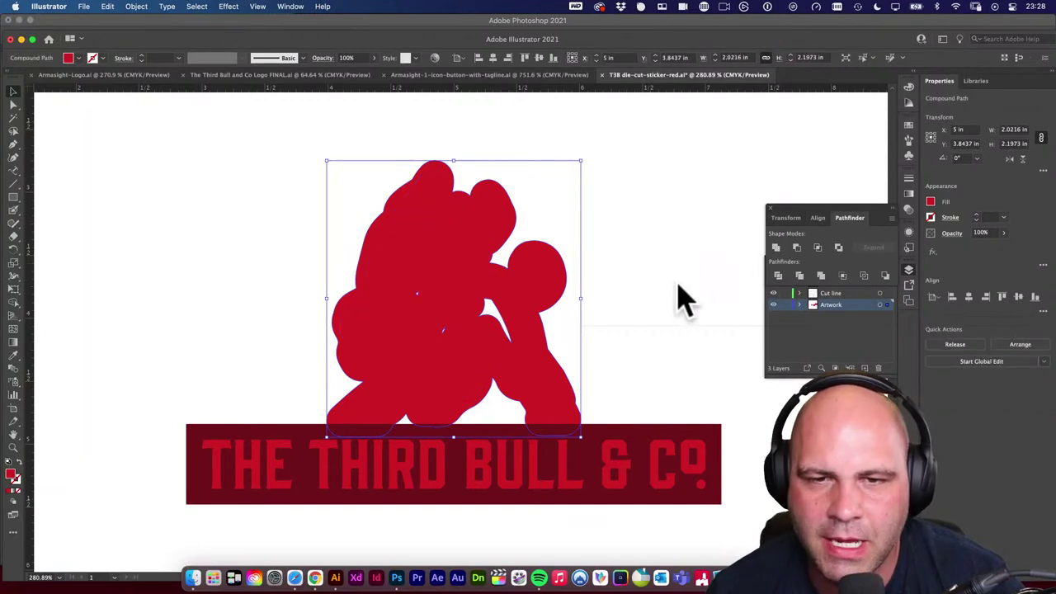
pyautogui.hotkey('shift', 'm')
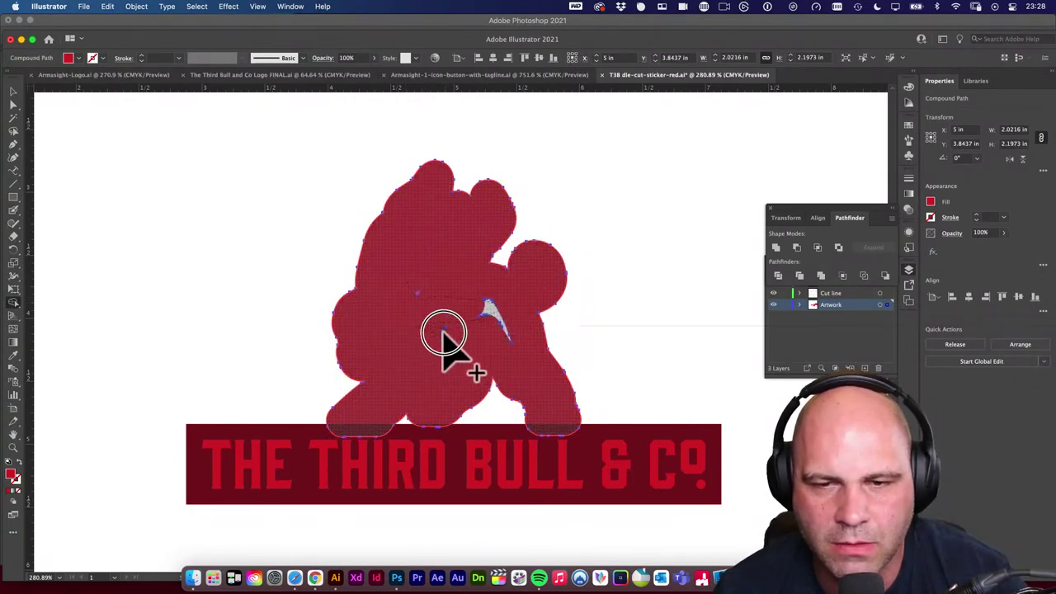
pyautogui.moveTo(443, 341)
pyautogui.mouseDown()
pyautogui.moveTo(495, 321)
pyautogui.moveTo(518, 366)
pyautogui.mouseUp()
pyautogui.click(436, 306)
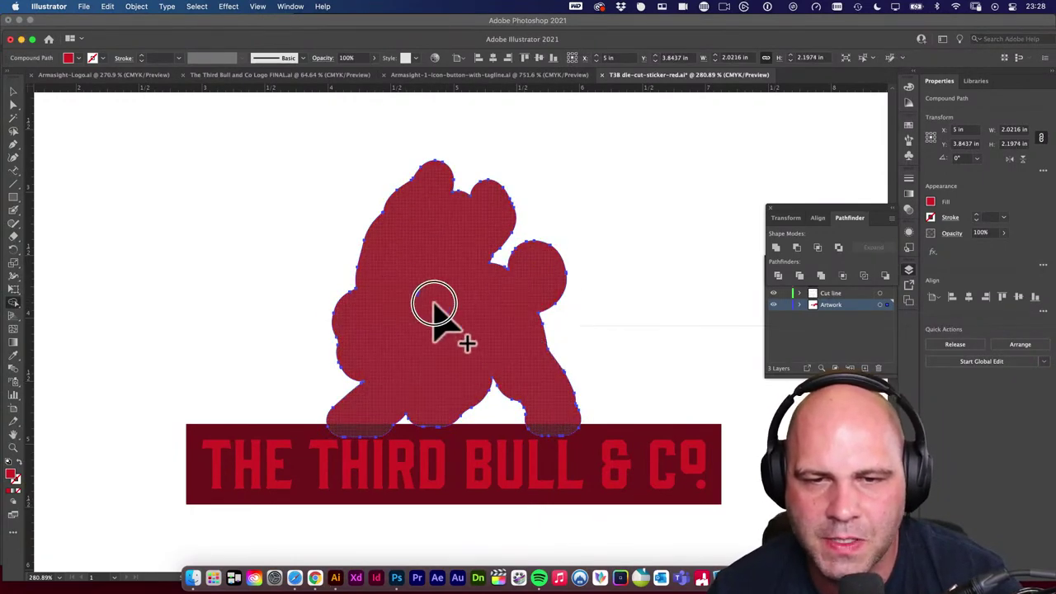
# Recolour the merged backing with the banner's dark red using the Eyedropper.
pyautogui.click(12, 92)
pyautogui.press('i')
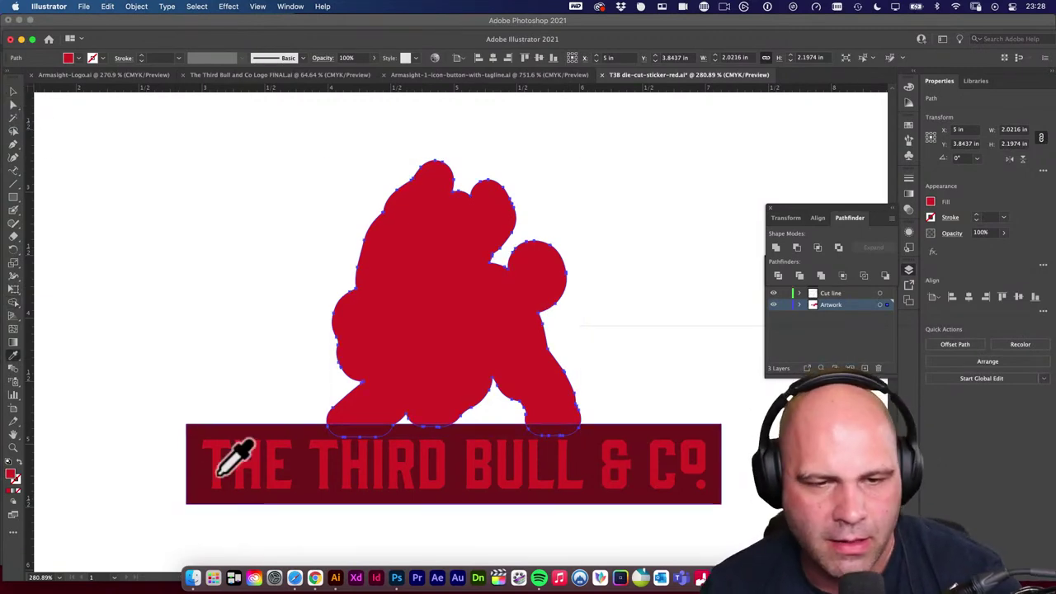
pyautogui.click(198, 443)
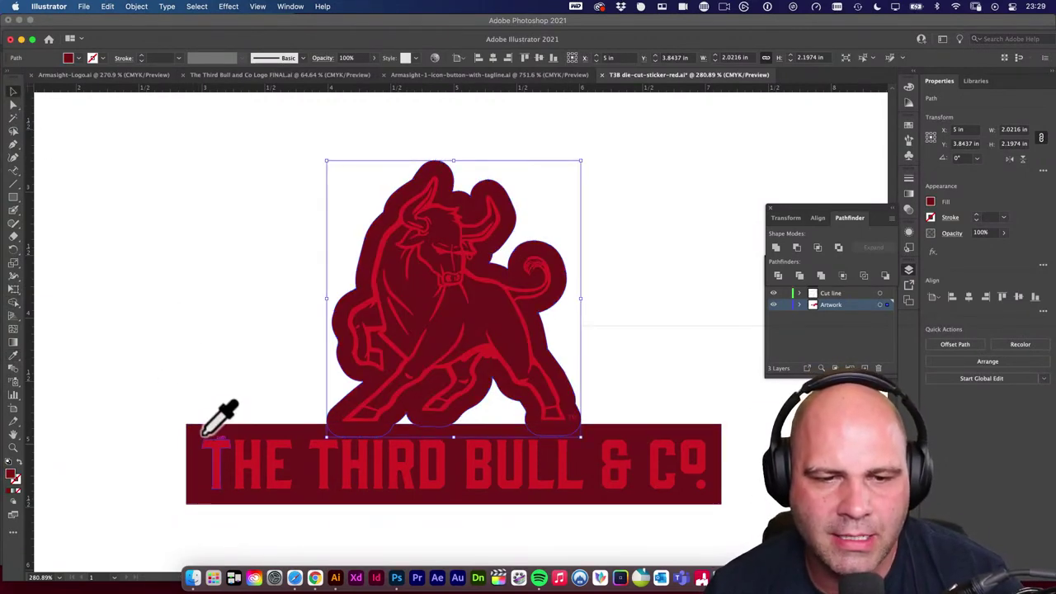
pyautogui.press('v')
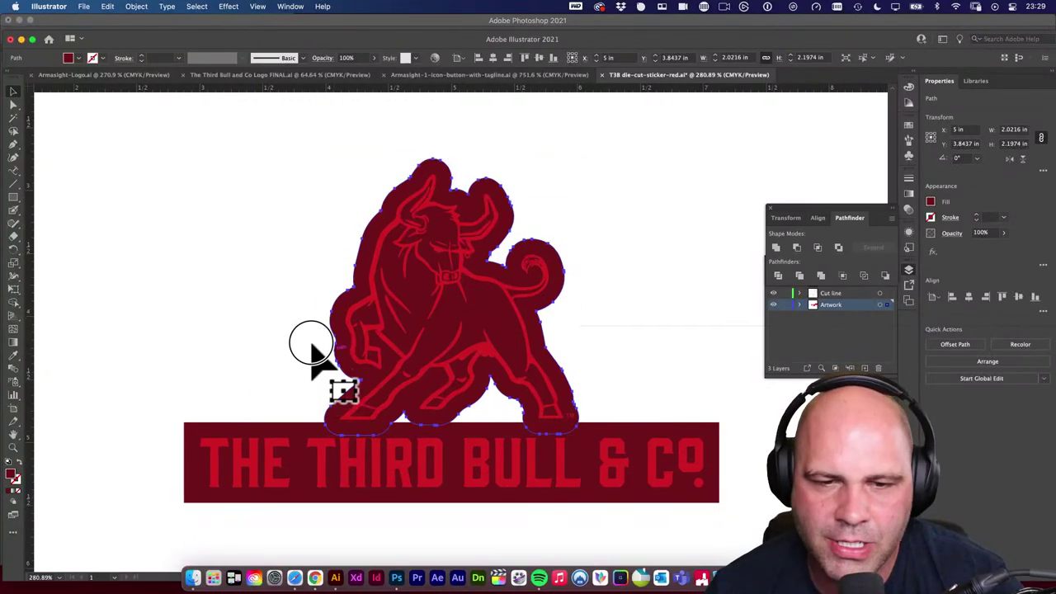
pyautogui.hscroll(5, 314, 349)
pyautogui.scroll(-2, 314, 349)
# Draw a rectangle over the gap under the bull's legs and unite it with the dark-red backing.
pyautogui.click(524, 353)
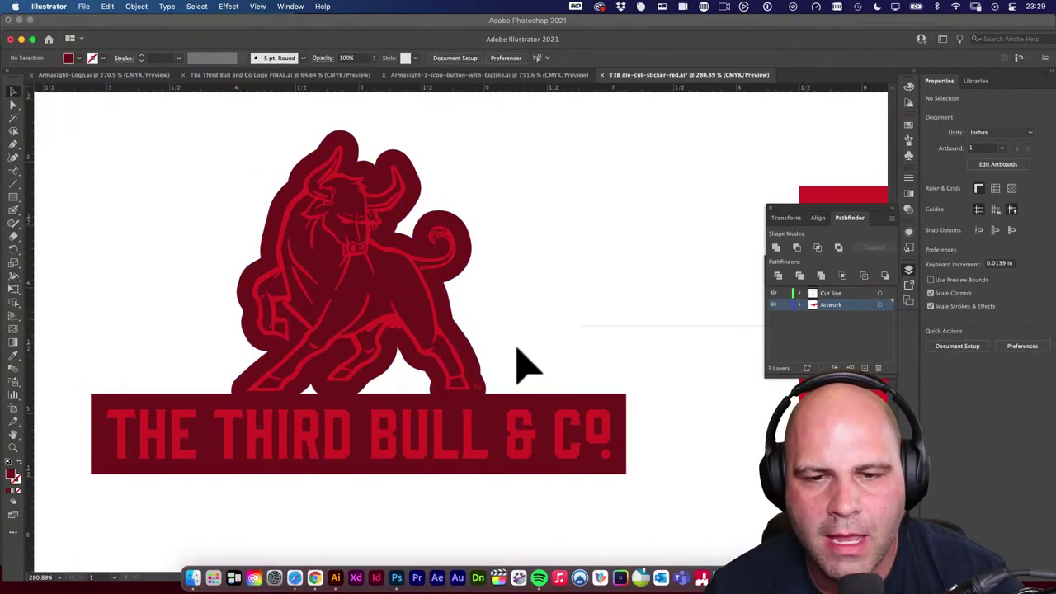
pyautogui.press('m')
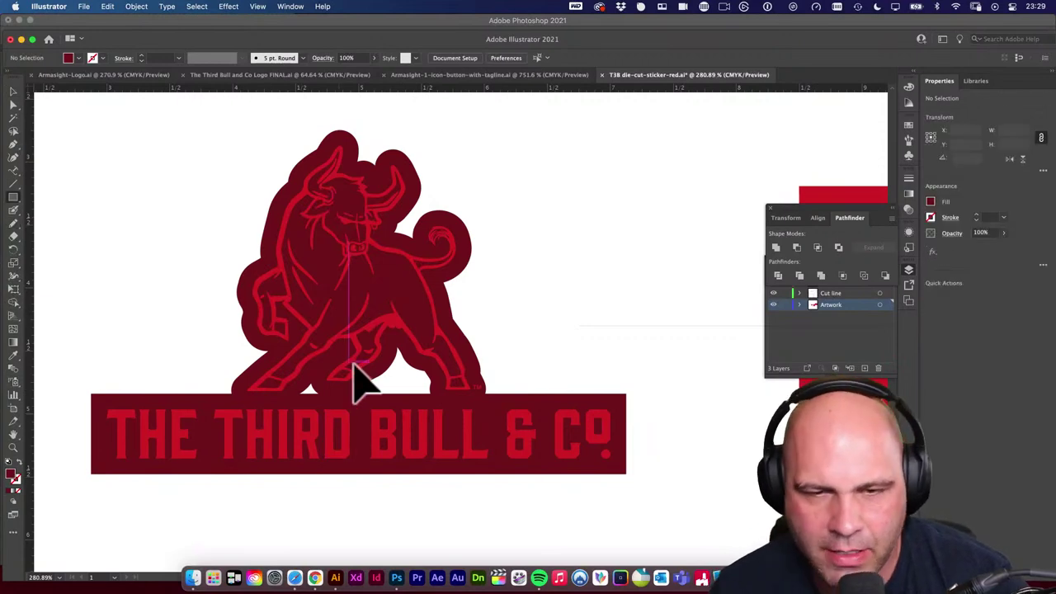
pyautogui.moveTo(288, 325); pyautogui.dragTo(447, 399)
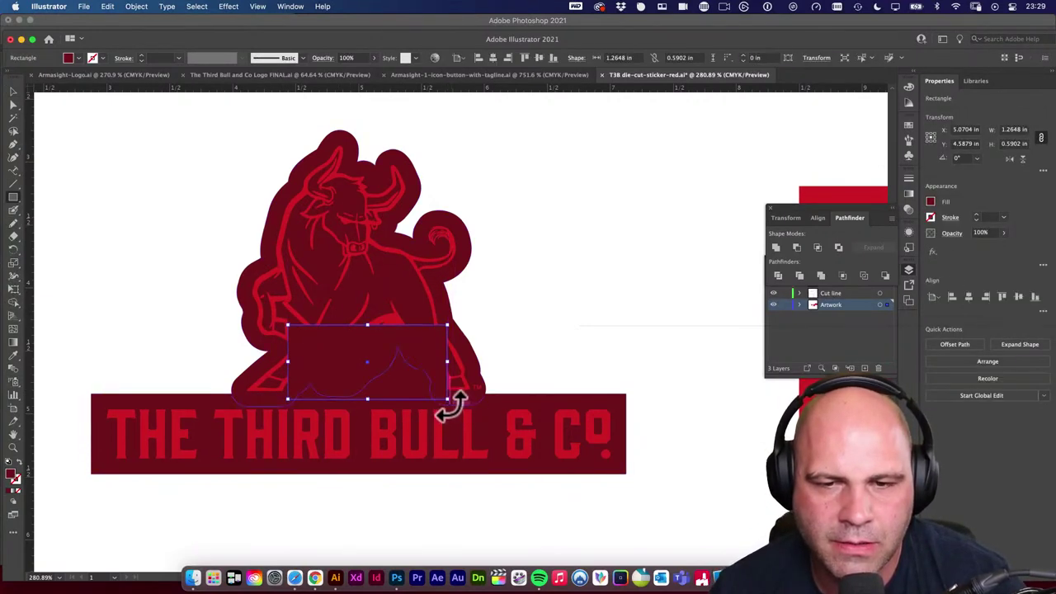
pyautogui.press('v')
pyautogui.keyDown('shift'); pyautogui.click(393, 283); pyautogui.keyUp('shift')
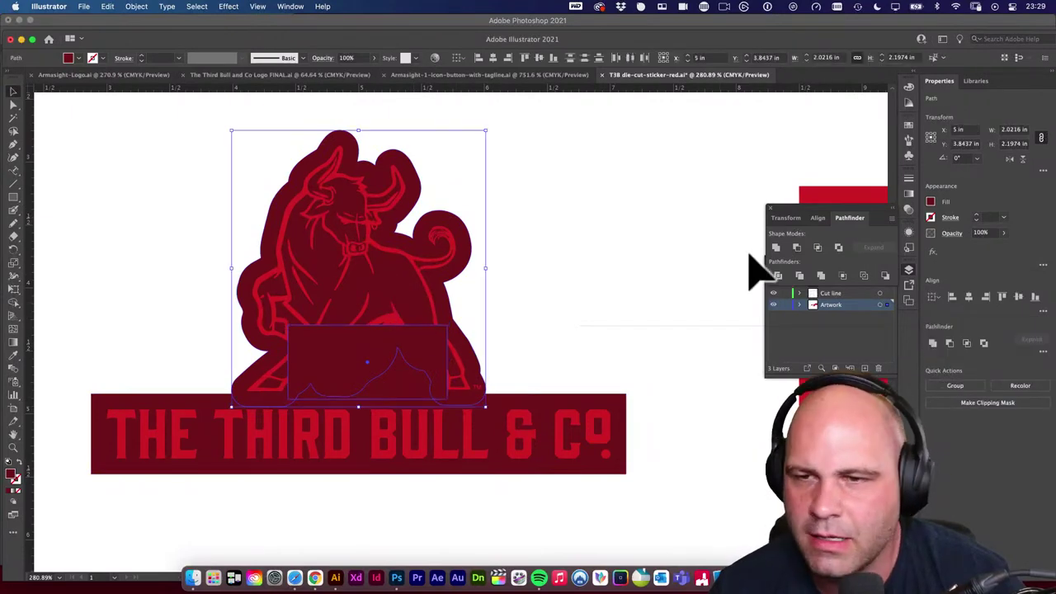
pyautogui.click(776, 247)
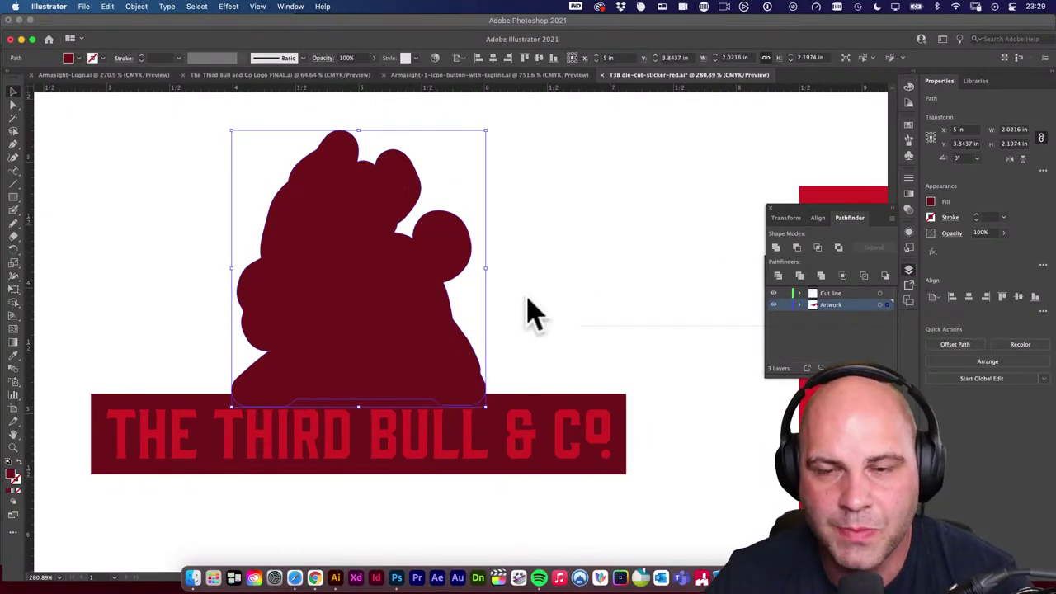
pyautogui.press('cmd+z')
pyautogui.press('cmd+shift+z')
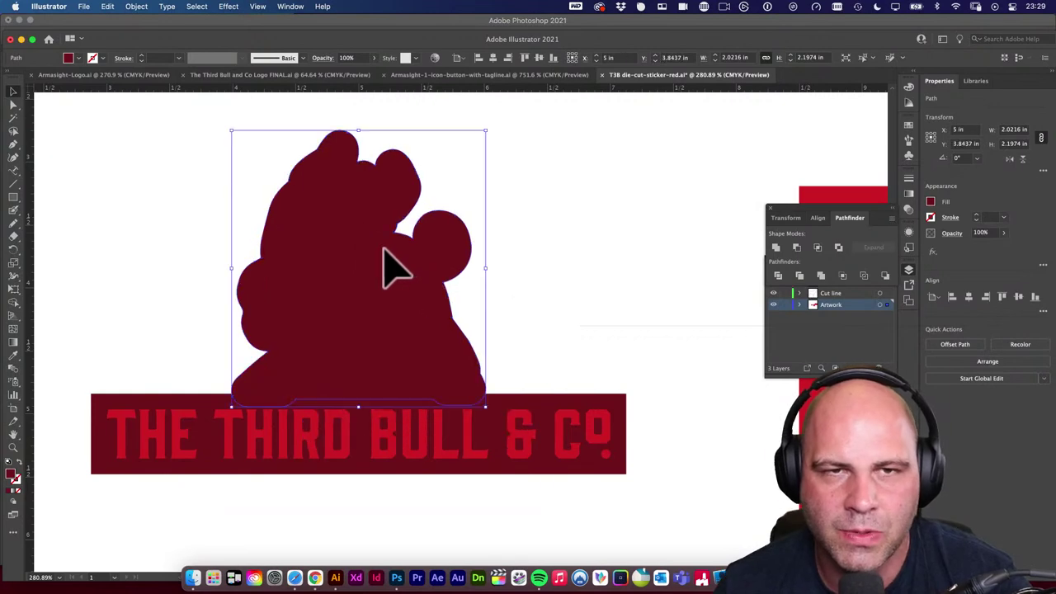
# Send the merged dark-red backing behind the bull line art with Arrange > Send to Back.
pyautogui.click(138, 6)
pyautogui.moveTo(151, 35)
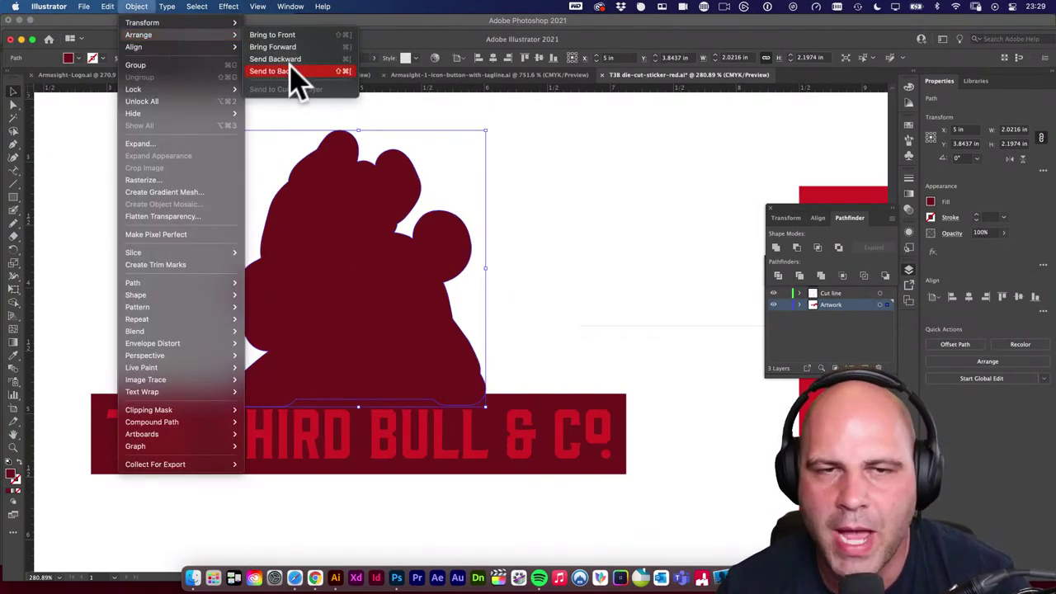
pyautogui.click(348, 72)
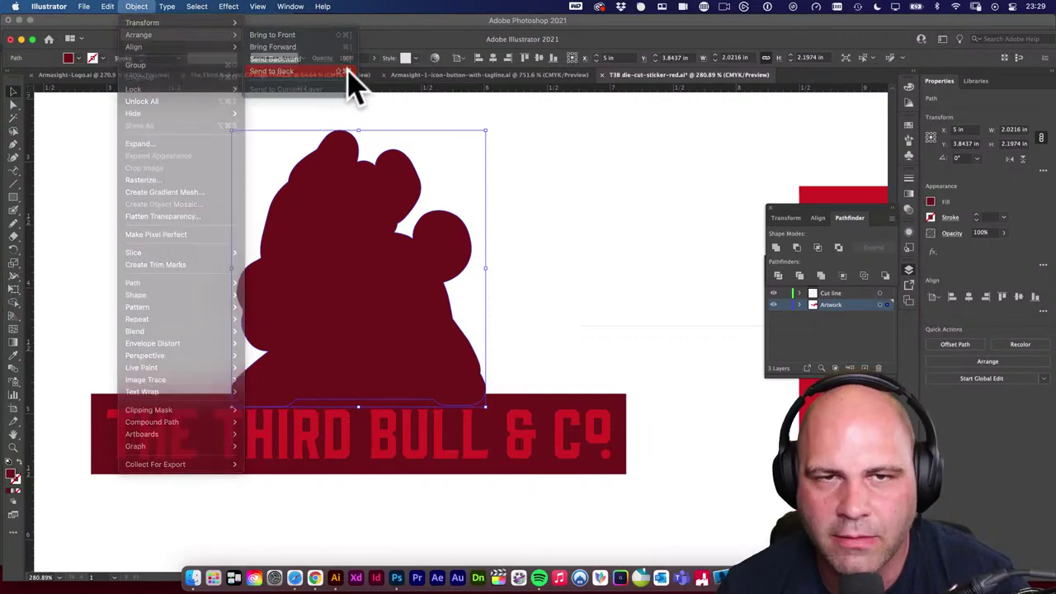
pyautogui.click(531, 239)
pyautogui.scroll(-1, 530, 239)
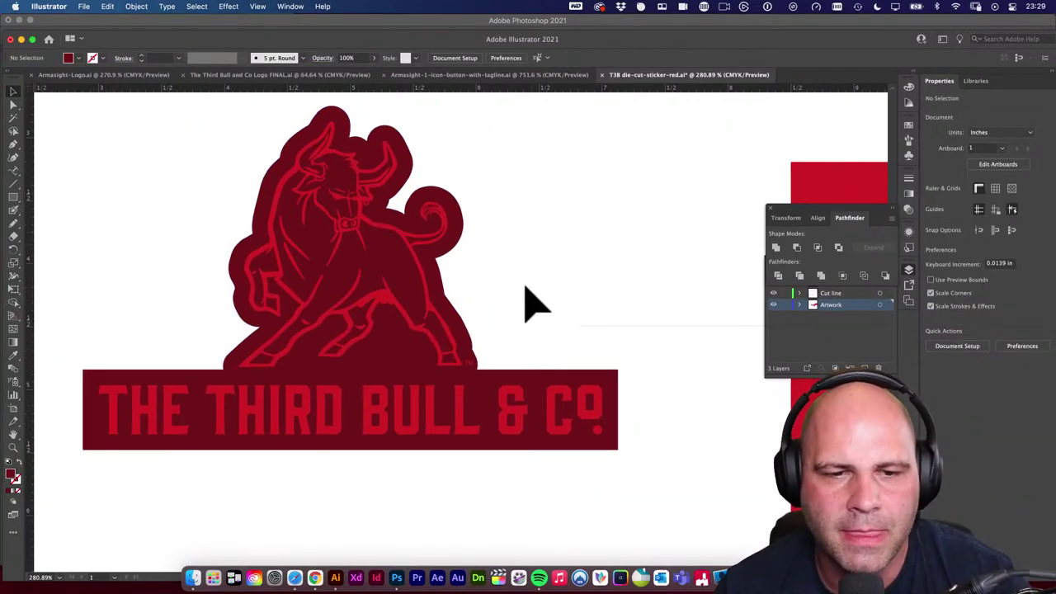
pyautogui.click(490, 370)
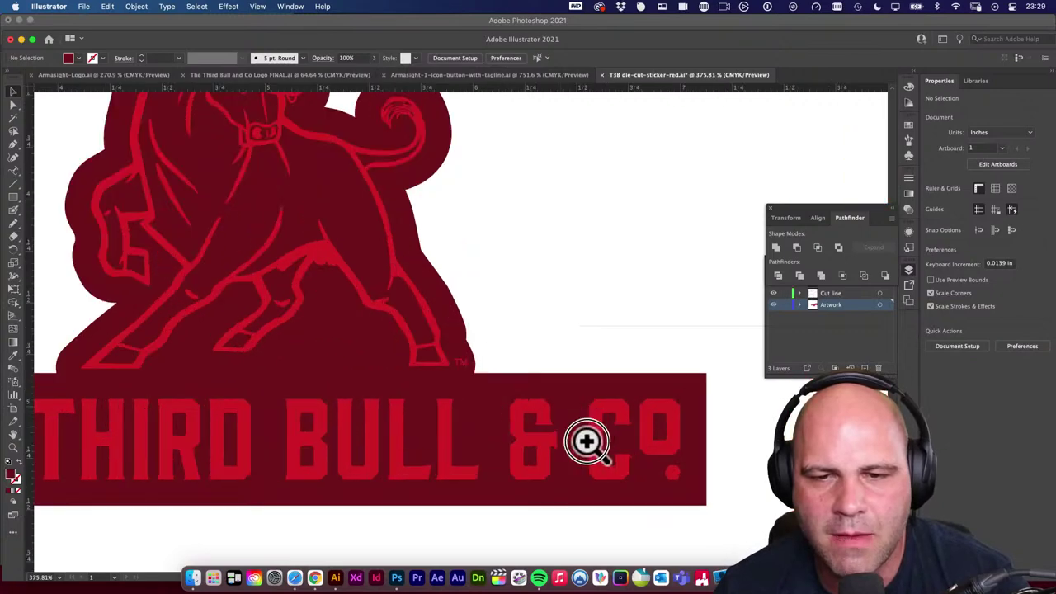
pyautogui.click(470, 367)
pyautogui.keyDown('alt'); pyautogui.click(501, 383); pyautogui.keyUp('alt')
pyautogui.keyDown('alt'); pyautogui.click(448, 372); pyautogui.keyUp('alt')
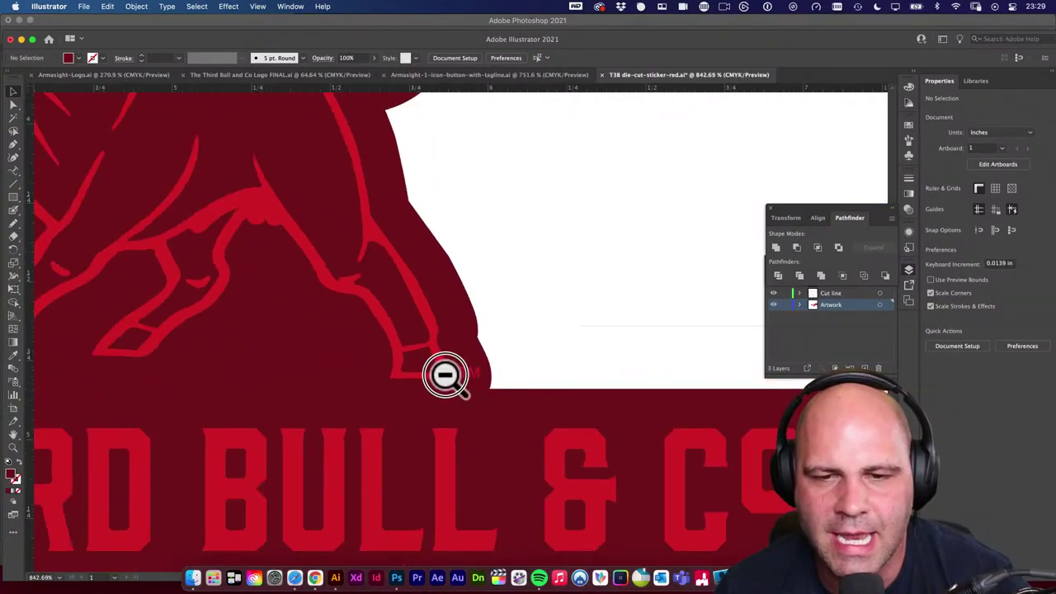
pyautogui.keyDown('alt'); pyautogui.click(517, 424); pyautogui.keyUp('alt')
pyautogui.keyDown('alt'); pyautogui.click(462, 419); pyautogui.keyUp('alt')
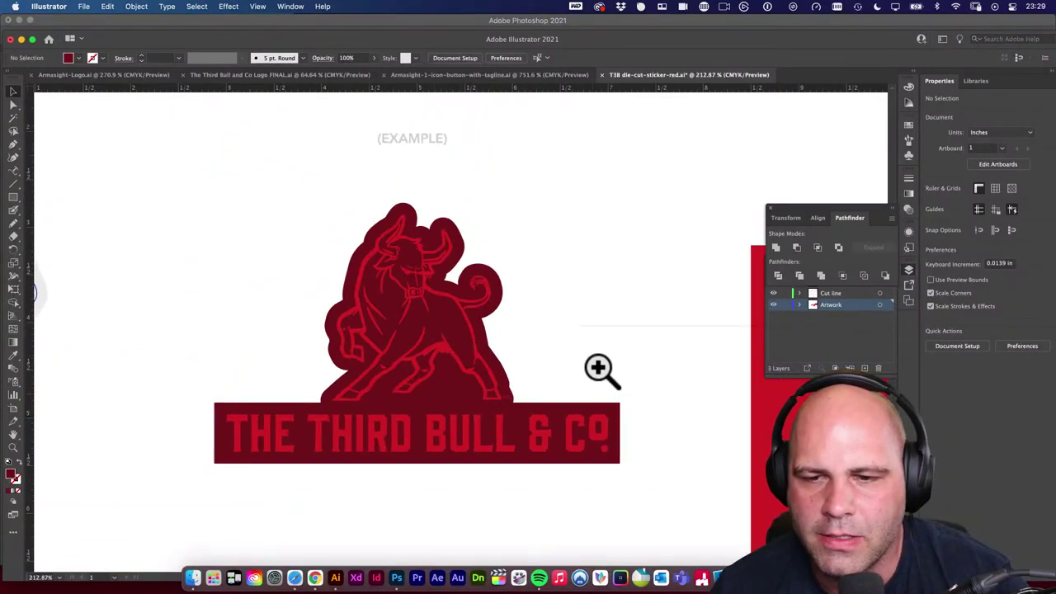
pyautogui.moveTo(602, 371); pyautogui.dragTo(619, 321)
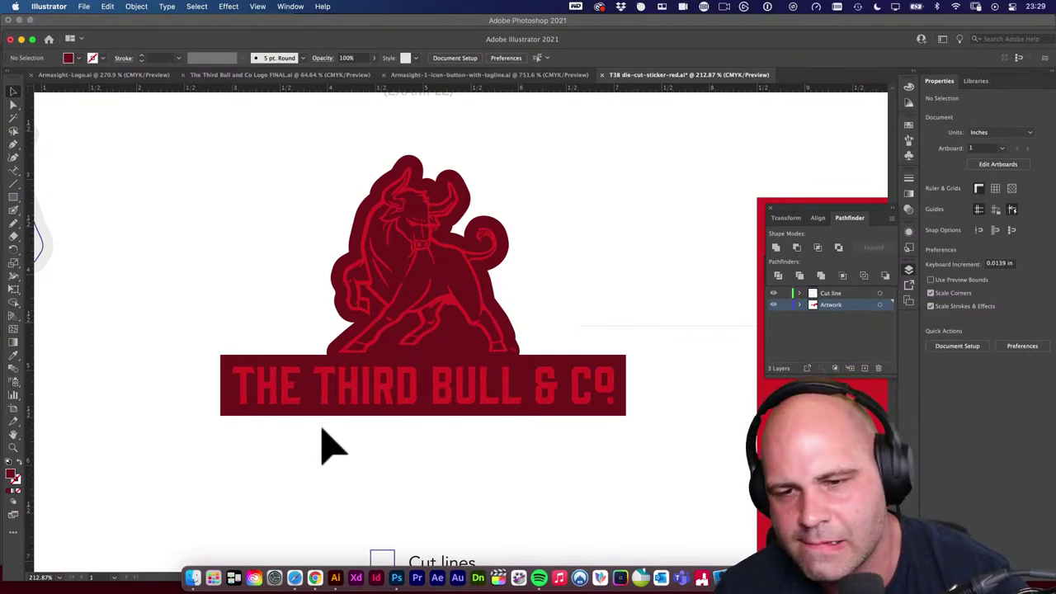
pyautogui.click(618, 363)
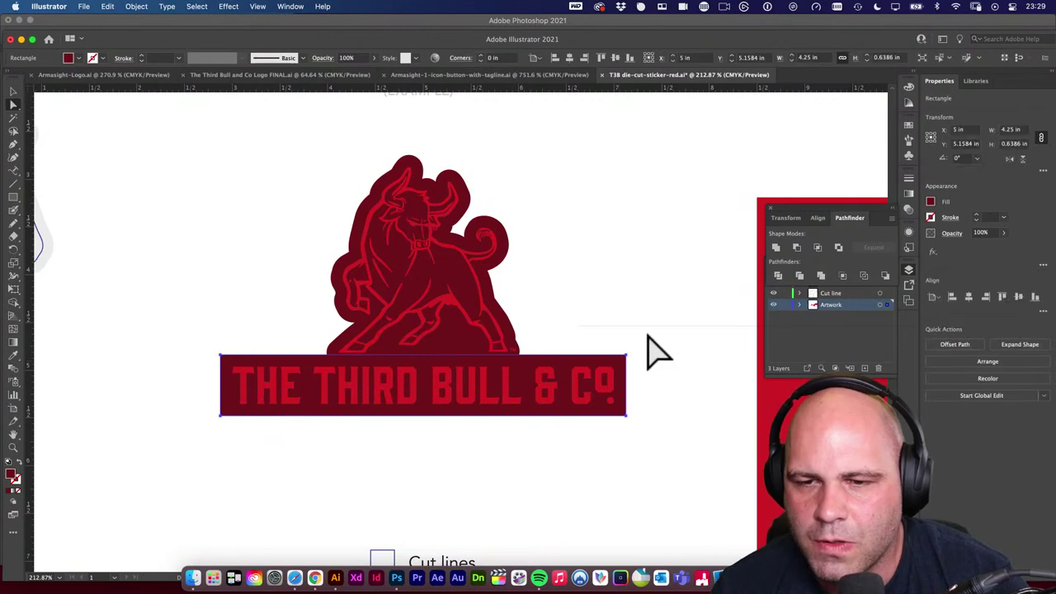
pyautogui.click(621, 363)
pyautogui.click(632, 377)
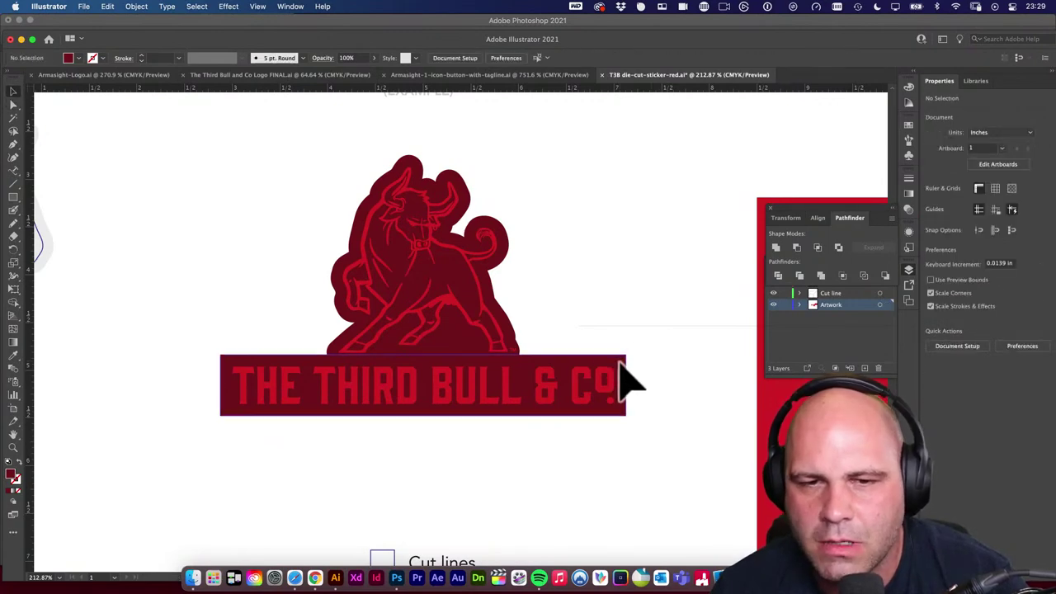
pyautogui.scroll(3, 332, 278)
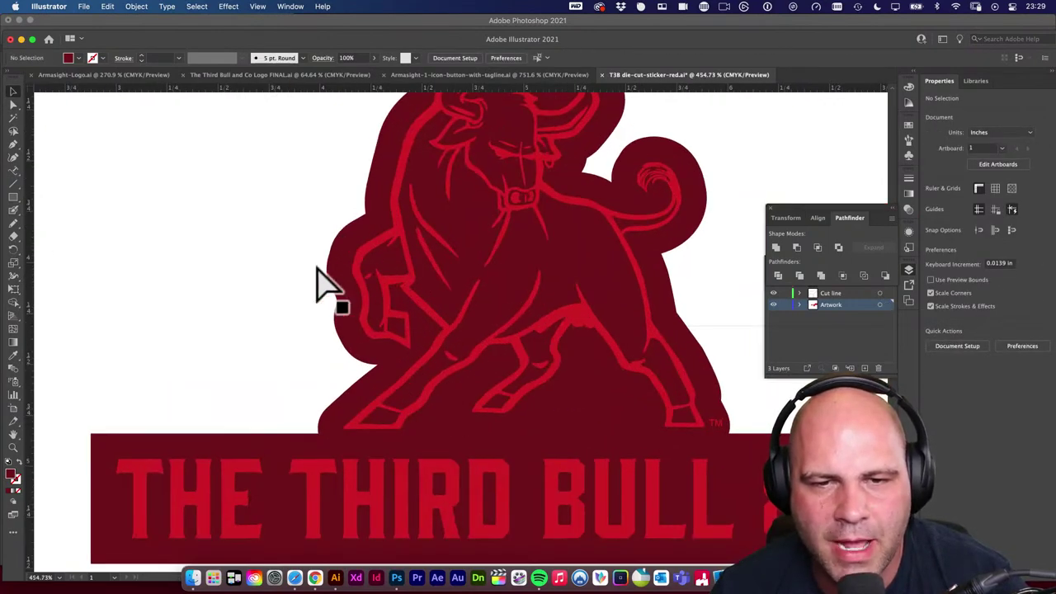
pyautogui.scroll(2, 380, 346)
pyautogui.scroll(-2, 414, 388)
pyautogui.scroll(-3, 506, 344)
pyautogui.scroll(-2, 597, 420)
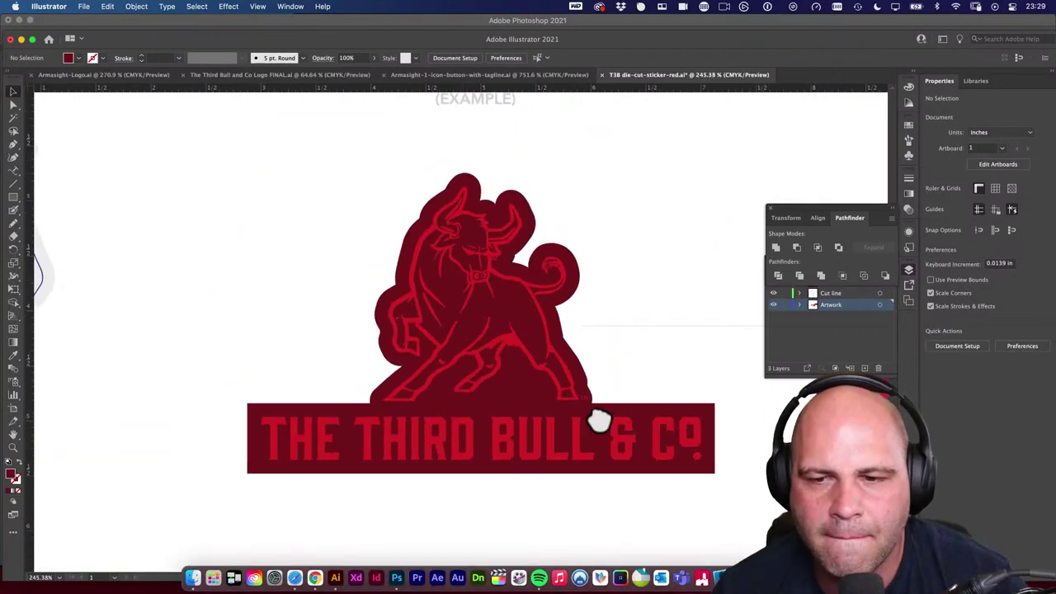
pyautogui.scroll(1, 536, 343)
pyautogui.click(636, 343)
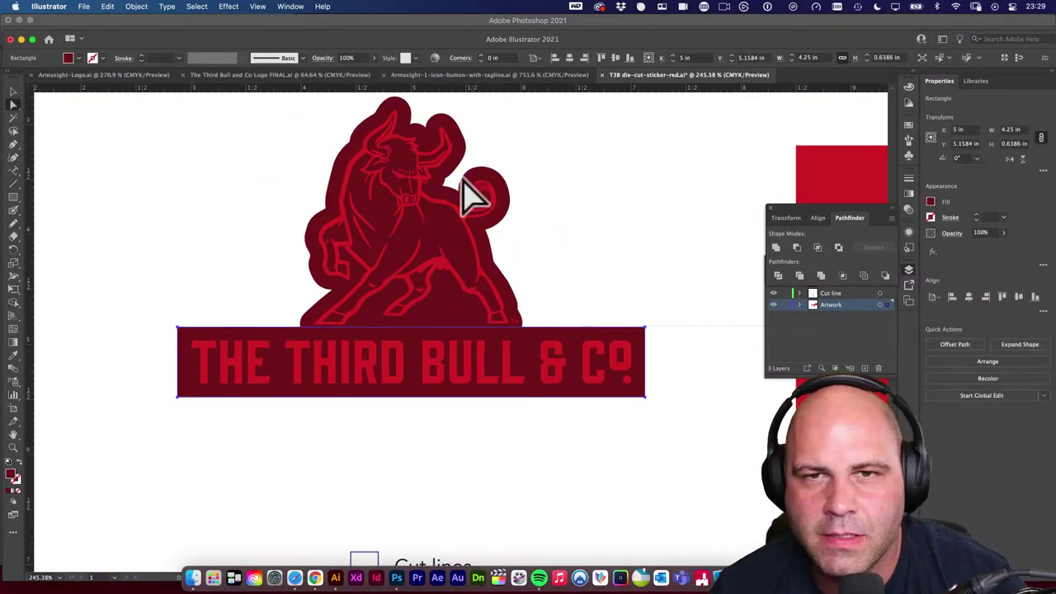
# Give the name banner rectangle 0.125 in rounded corners using the Direct Selection tool's Corners field.
pyautogui.click(707, 250)
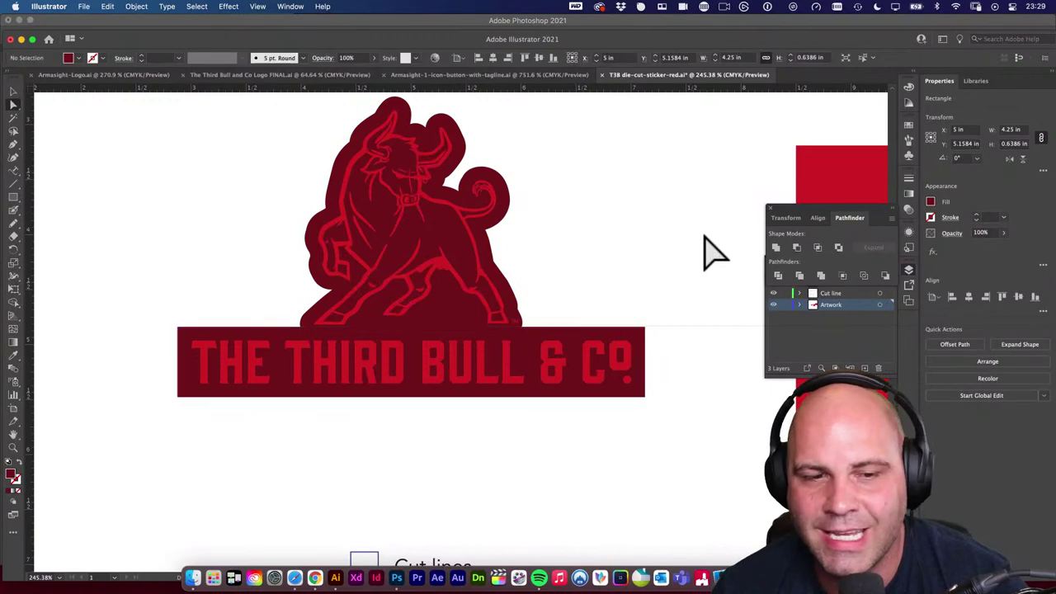
pyautogui.click(637, 353)
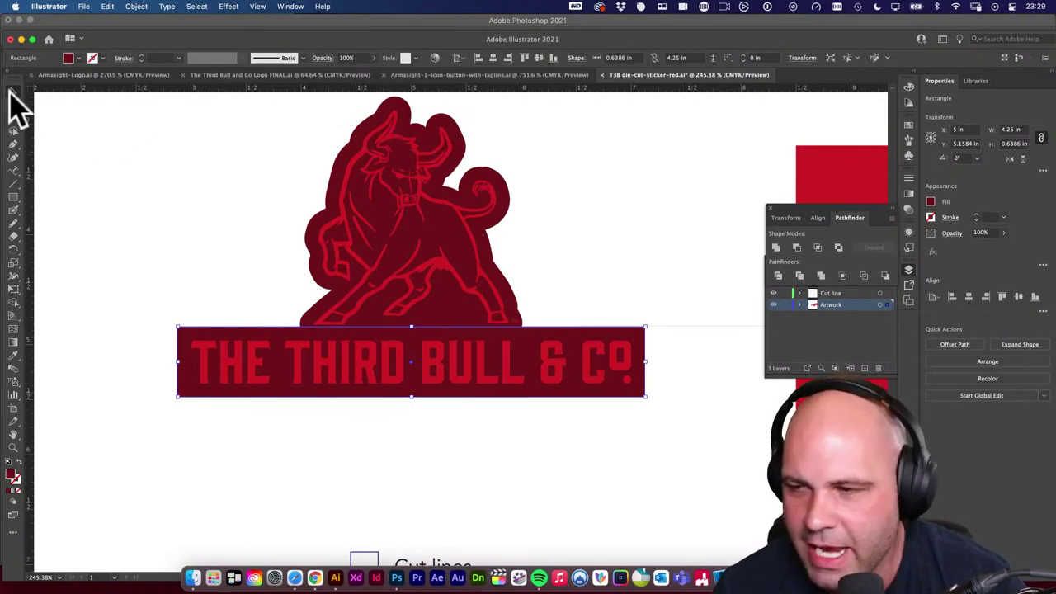
pyautogui.click(14, 104)
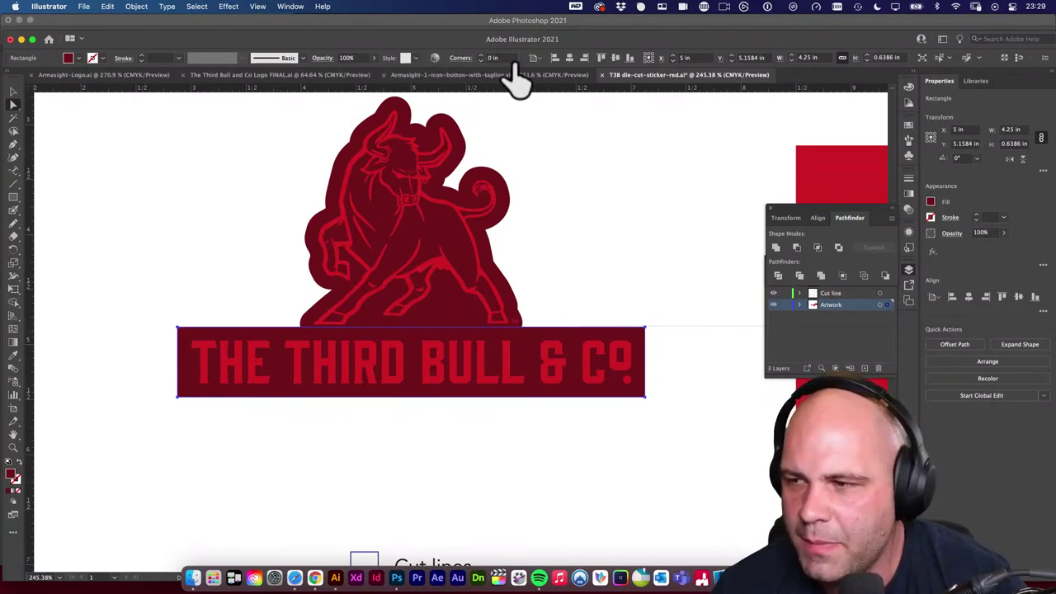
pyautogui.click(482, 55)
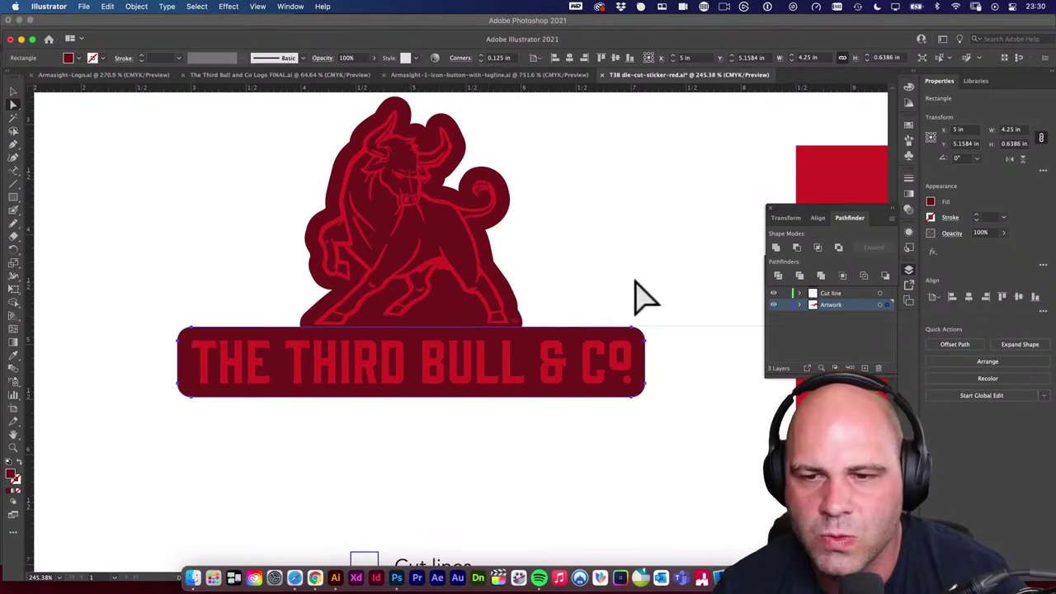
pyautogui.click(668, 339)
pyautogui.scroll(5, 641, 354)
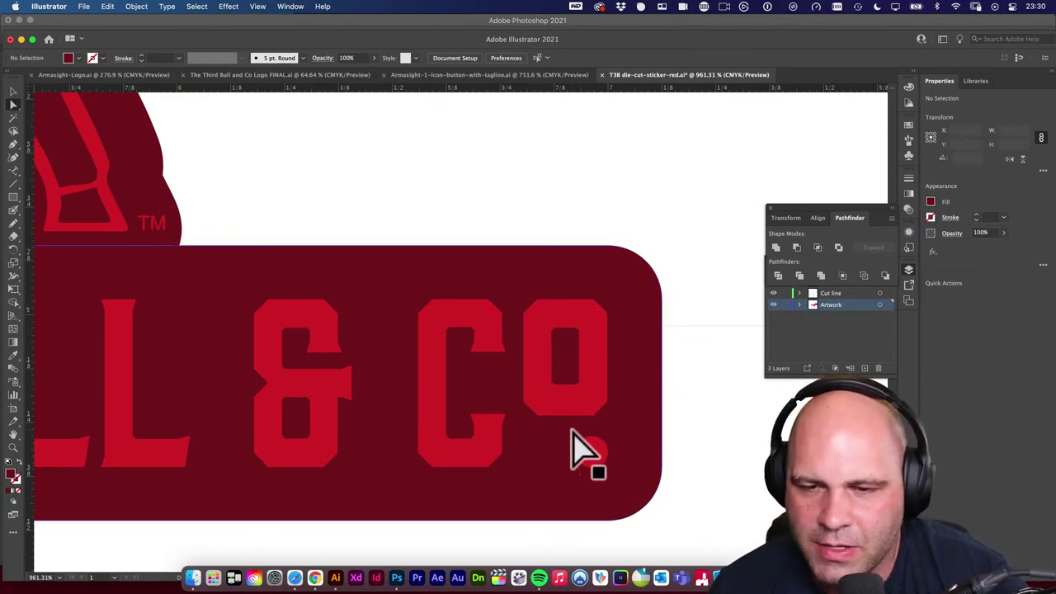
pyautogui.scroll(-2, 653, 497)
pyautogui.scroll(-3, 536, 445)
pyautogui.scroll(2, 508, 408)
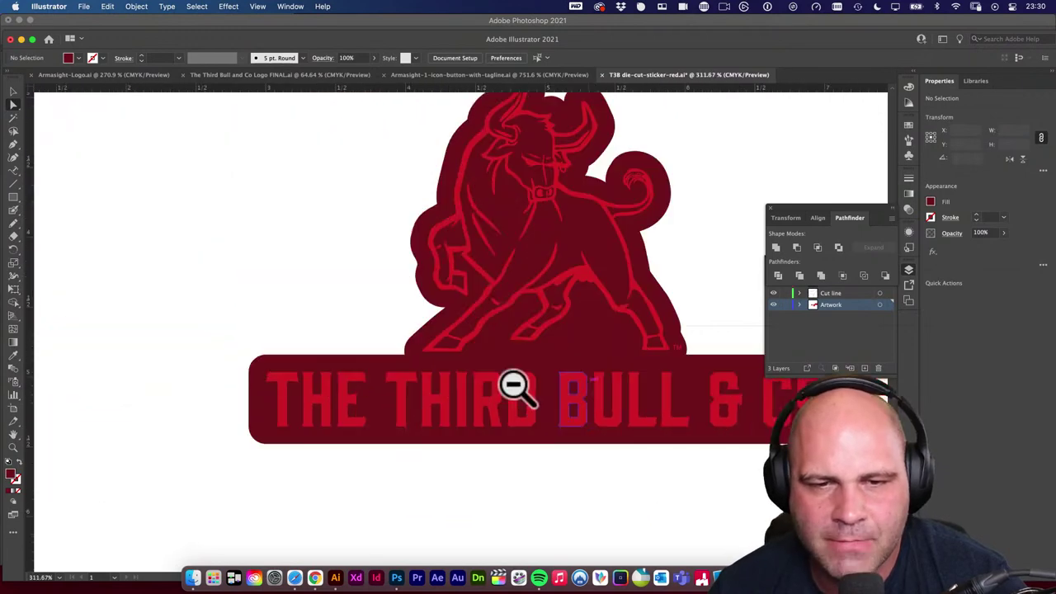
pyautogui.hscroll(3, 302, 384)
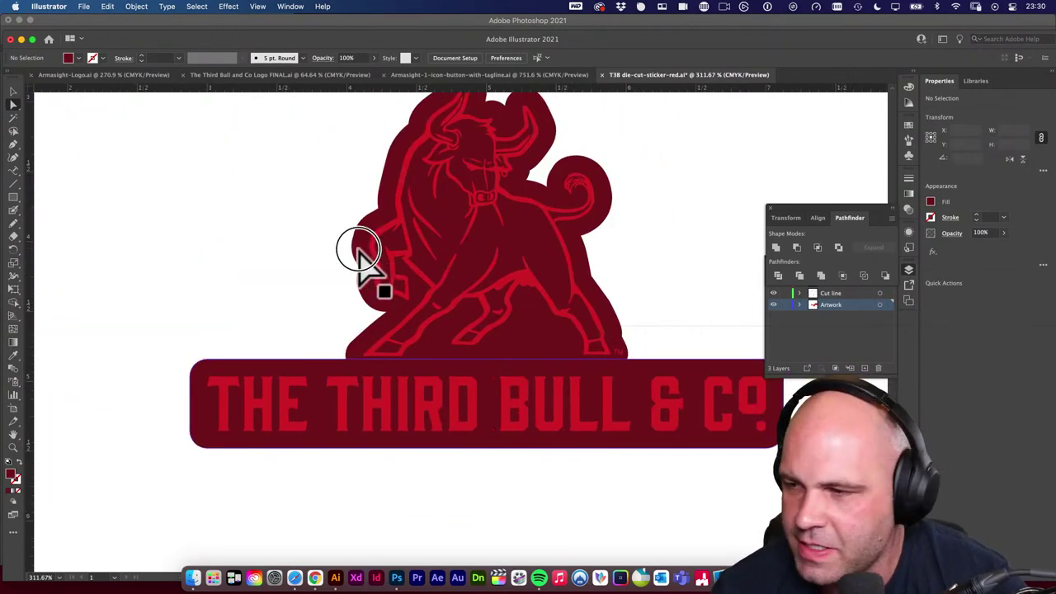
pyautogui.scroll(-2, 619, 260)
pyautogui.hscroll(2, 619, 259)
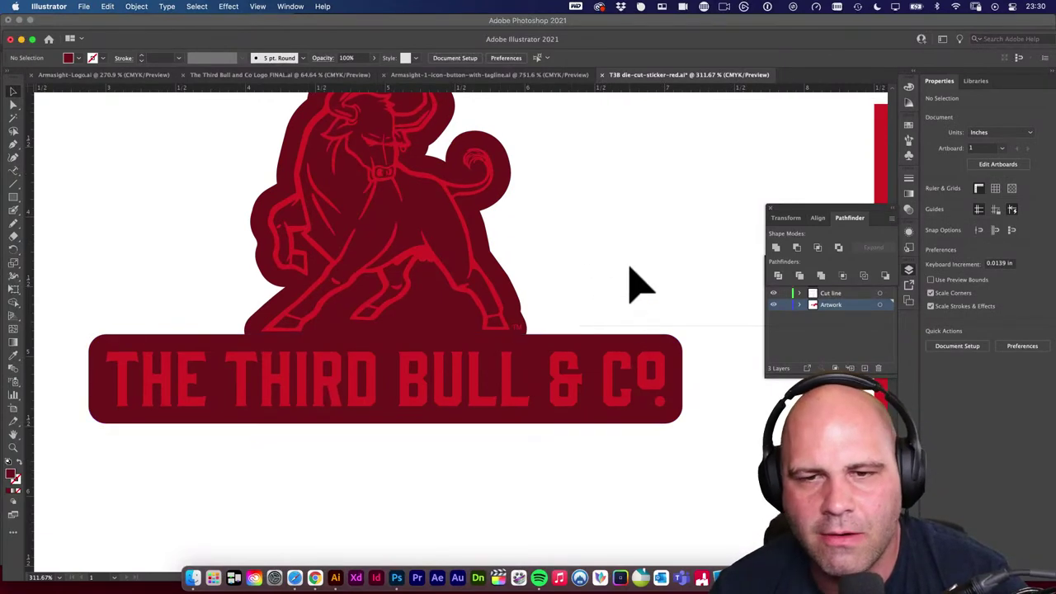
pyautogui.scroll(2, 635, 284)
pyautogui.hscroll(1, 627, 313)
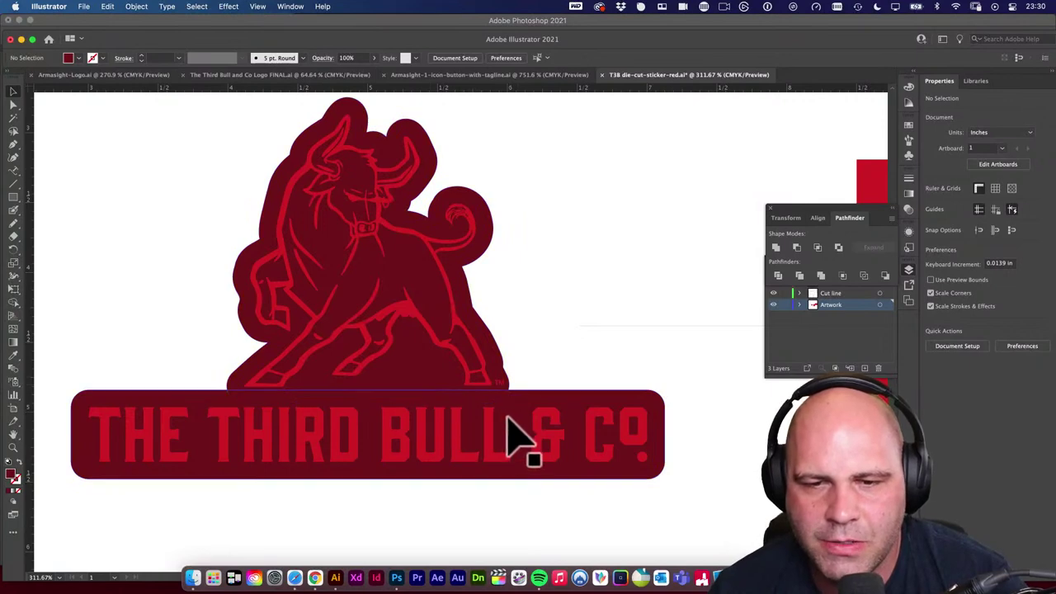
# Select the bull backing and the name banner together and unite them into one path.
pyautogui.click(428, 364)
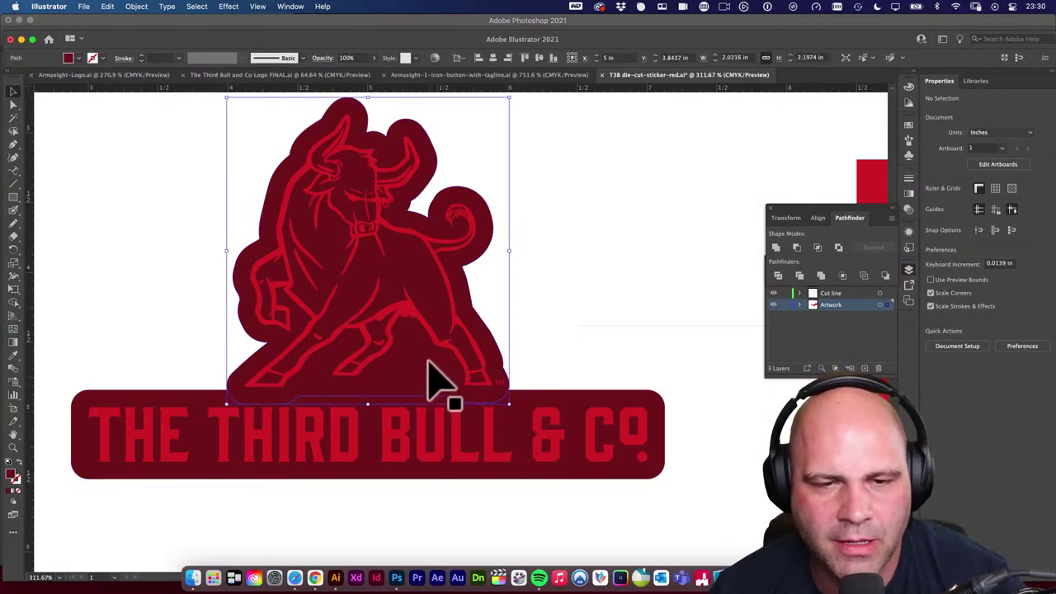
pyautogui.keyDown('shift'); pyautogui.click(516, 433); pyautogui.keyUp('shift')
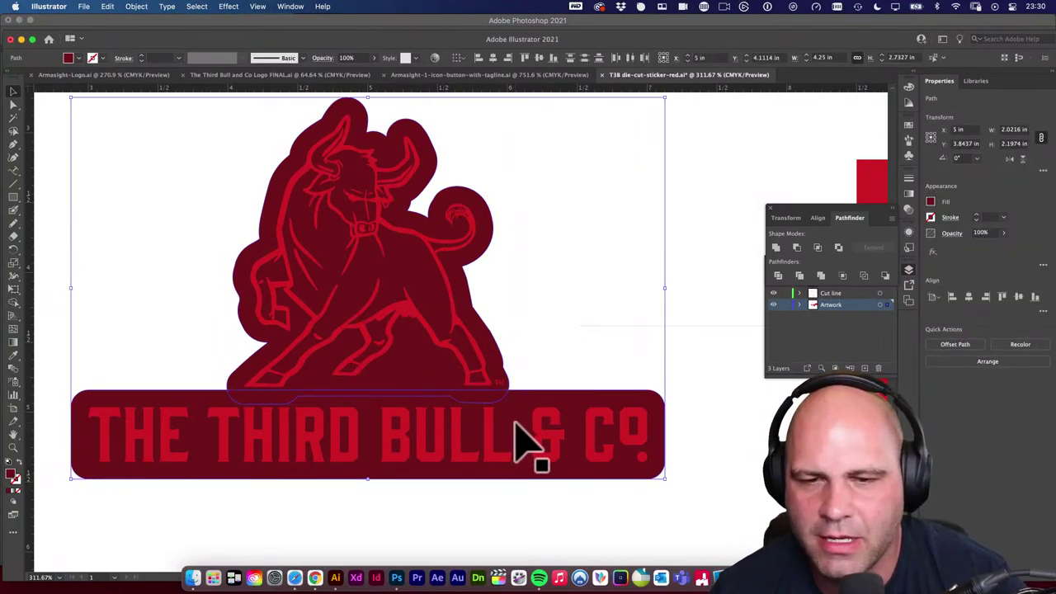
pyautogui.click(776, 248)
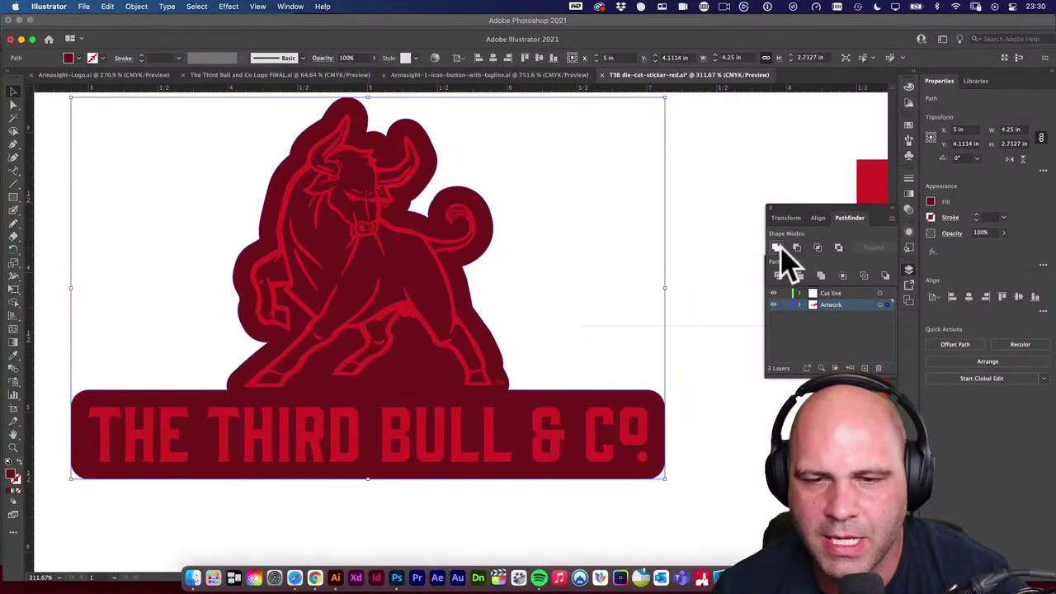
pyautogui.click(573, 255)
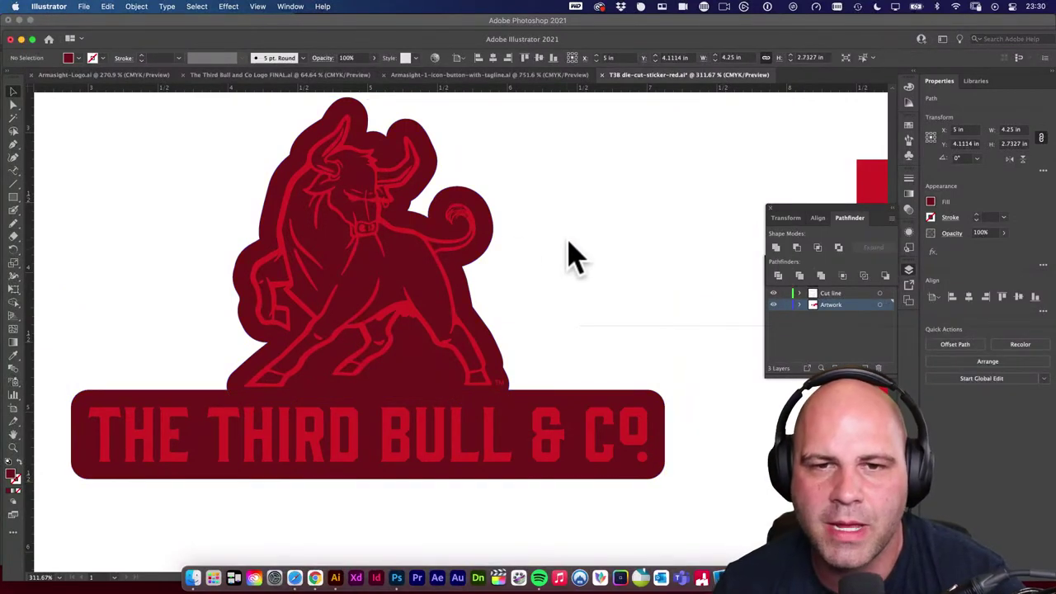
pyautogui.scroll(-3, 601, 306)
# Click through the stacked artwork until only the merged dark-red backing is selected.
pyautogui.click(710, 439)
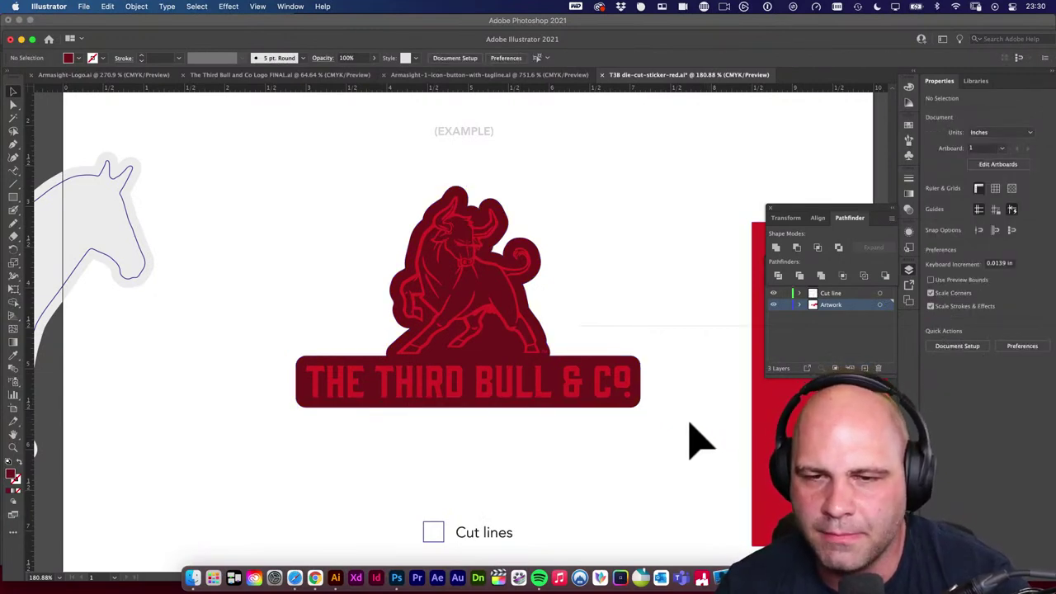
pyautogui.hscroll(3, 689, 437)
pyautogui.scroll(2, 689, 437)
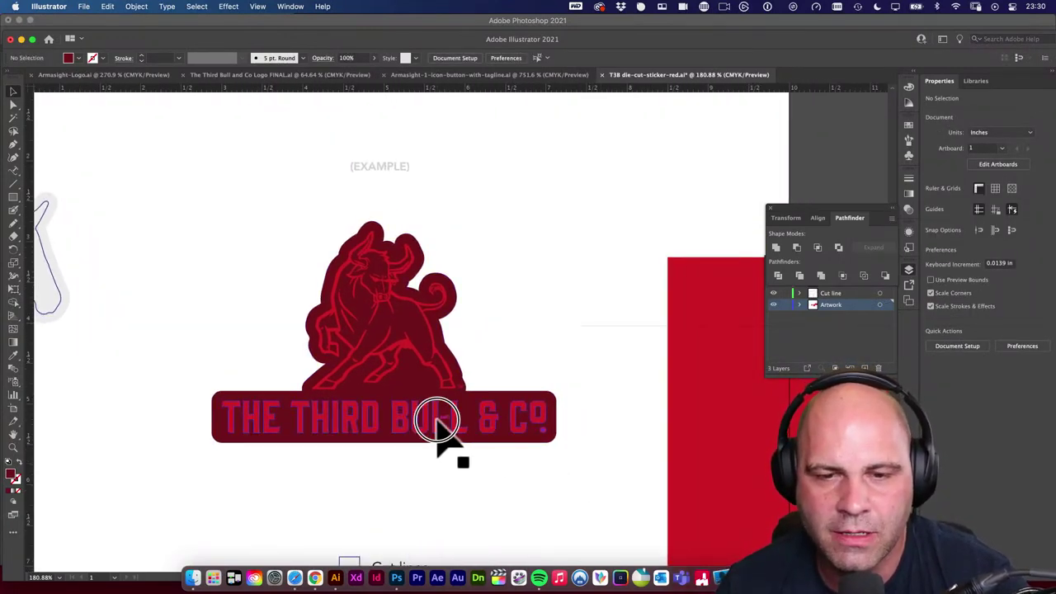
pyautogui.click(438, 420)
pyautogui.keyDown('shift'); pyautogui.click(433, 379); pyautogui.keyUp('shift')
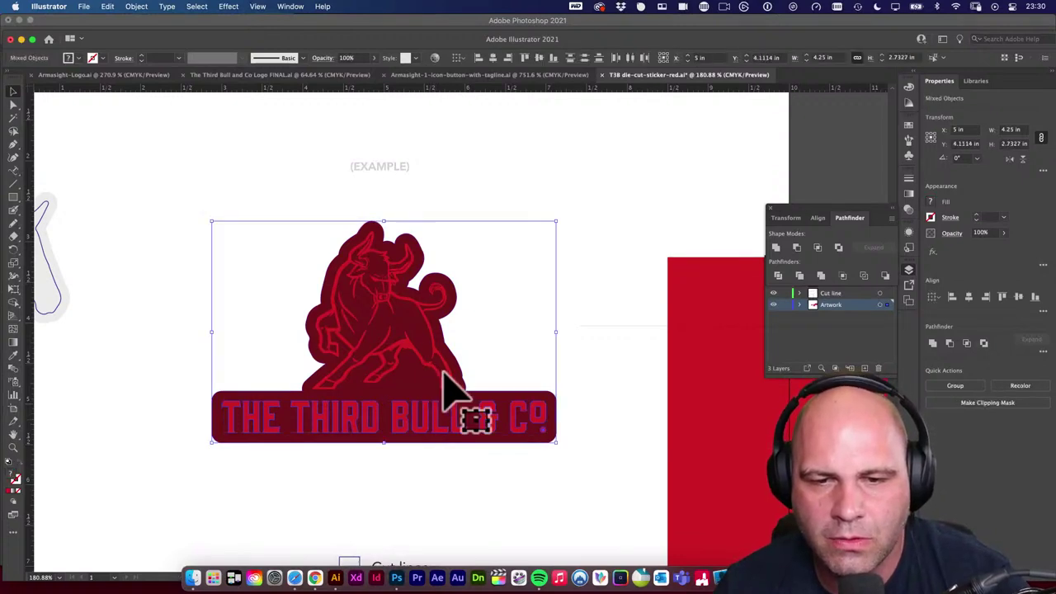
pyautogui.keyDown('shift'); pyautogui.click(434, 346); pyautogui.keyUp('shift')
pyautogui.click(434, 346)
pyautogui.moveTo(434, 347)
pyautogui.mouseDown()
pyautogui.moveTo(464, 362)
pyautogui.moveTo(436, 351)
pyautogui.mouseUp()
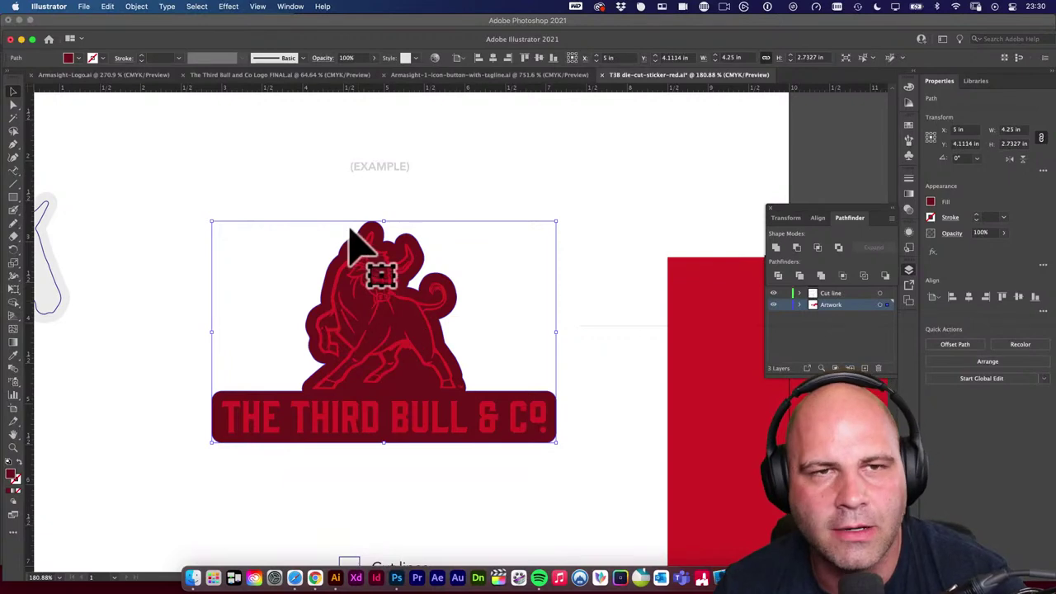
# Unlock all objects and turn the bull linework and lettering white with the Eyedropper.
pyautogui.click(136, 6)
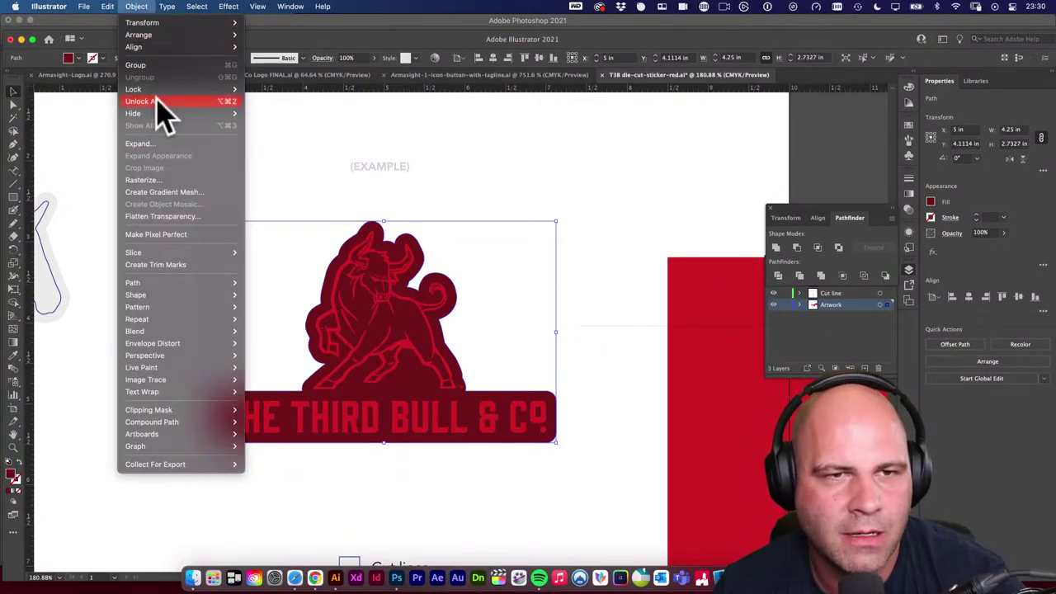
pyautogui.click(229, 102)
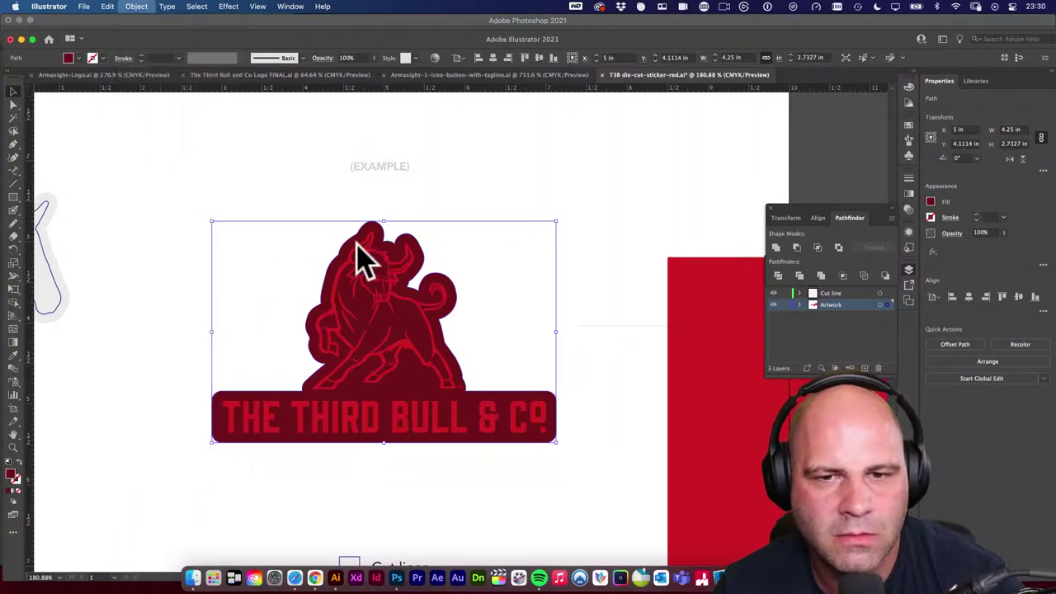
pyautogui.click(584, 229)
pyautogui.click(491, 420)
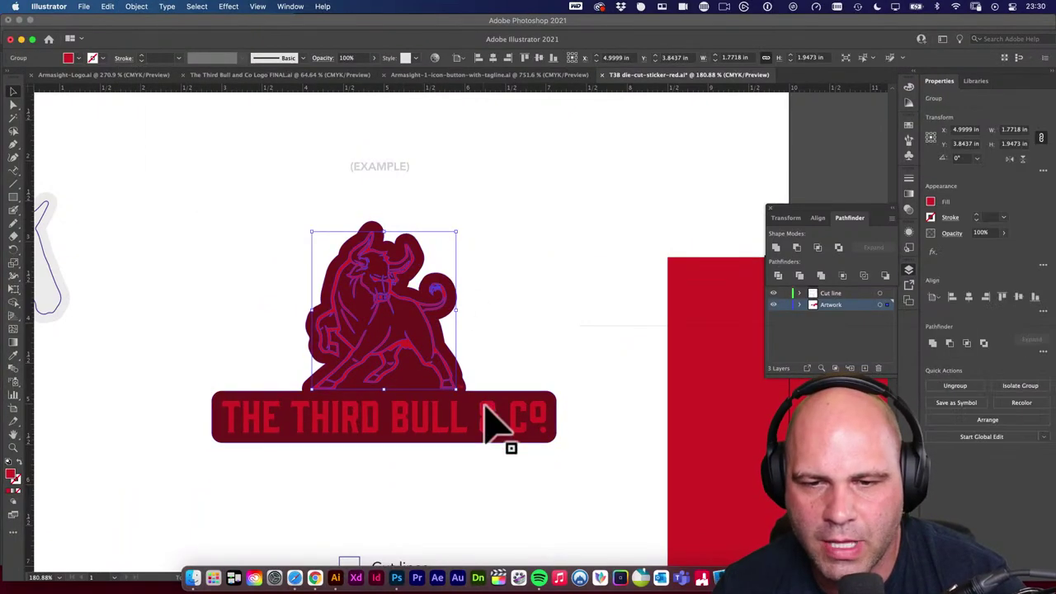
pyautogui.press('i')
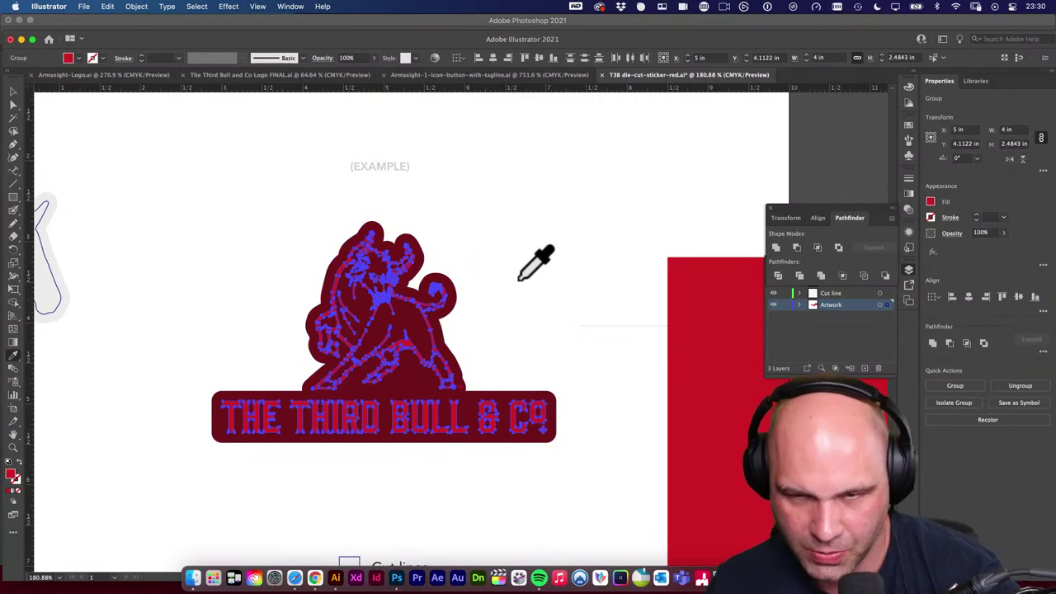
pyautogui.click(516, 283)
pyautogui.press('v')
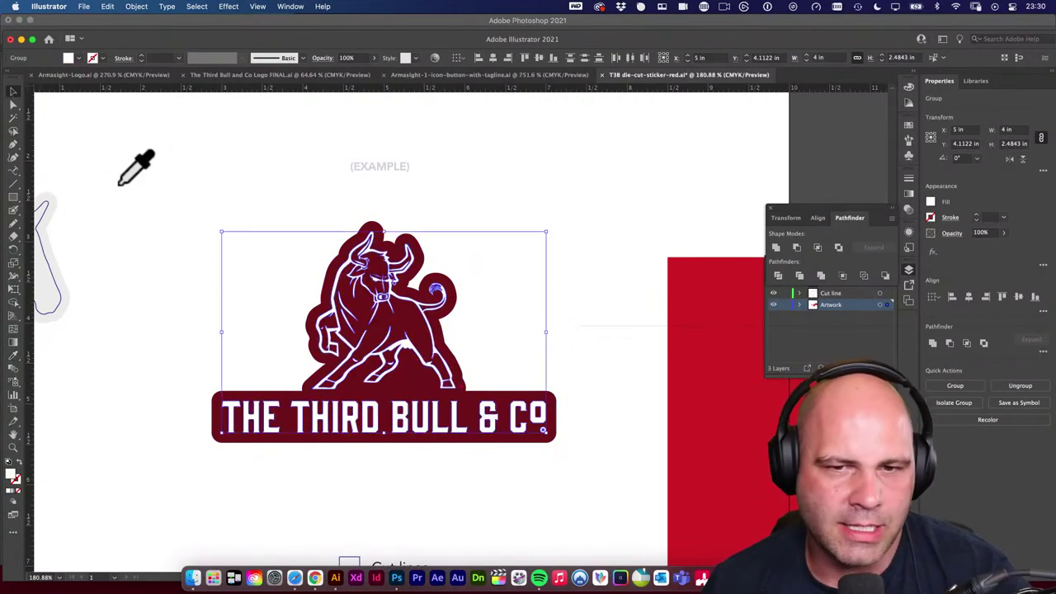
pyautogui.click(137, 165)
# Try the template's bright red on the sticker backing, then revert it to dark red.
pyautogui.moveTo(495, 396); pyautogui.dragTo(522, 273)
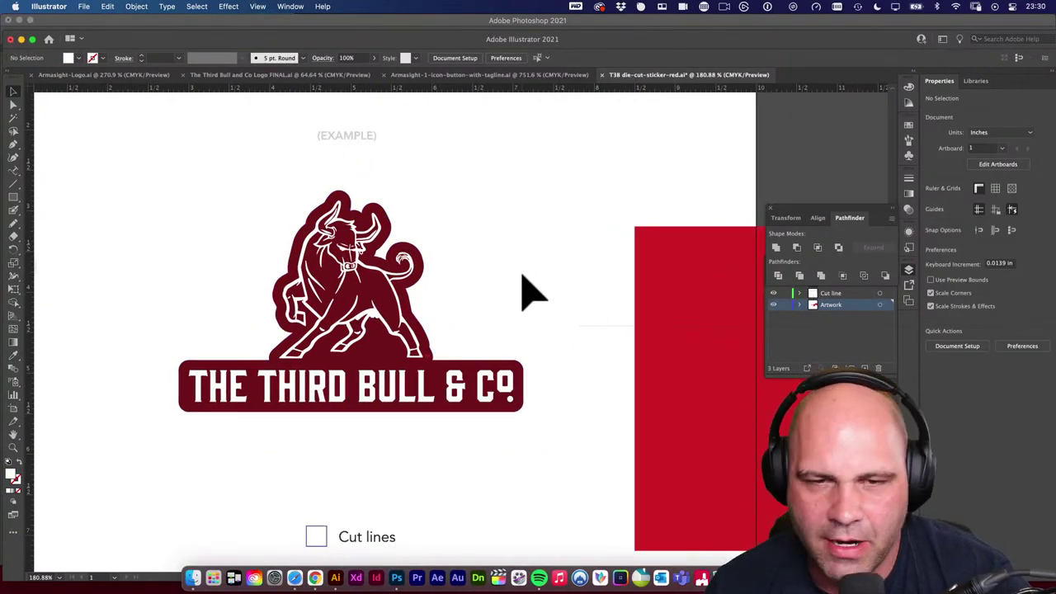
pyautogui.click(382, 361)
pyautogui.hscroll(2, 495, 334)
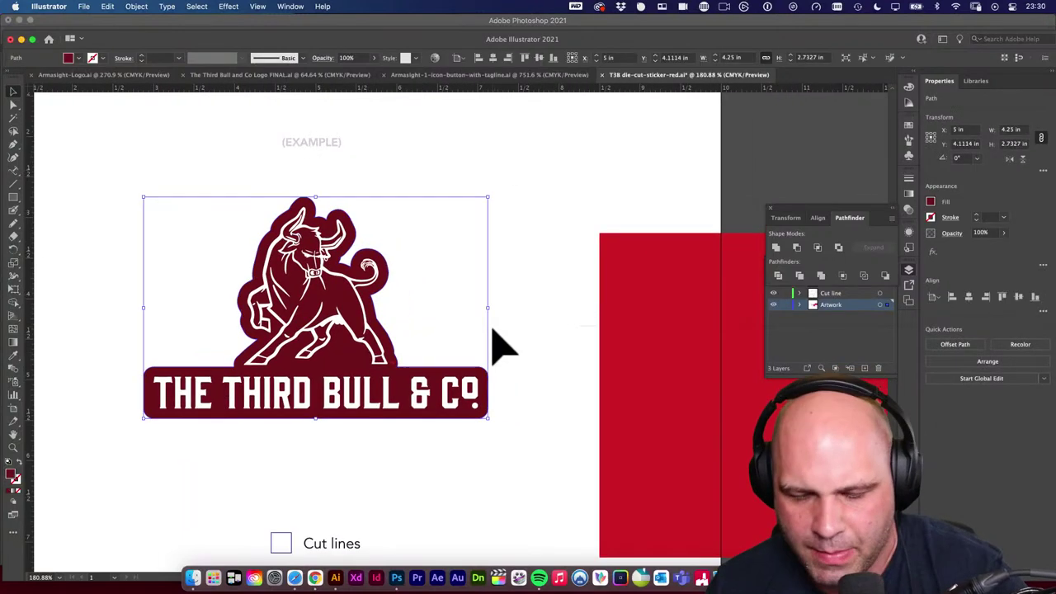
pyautogui.press('i')
pyautogui.click(666, 282)
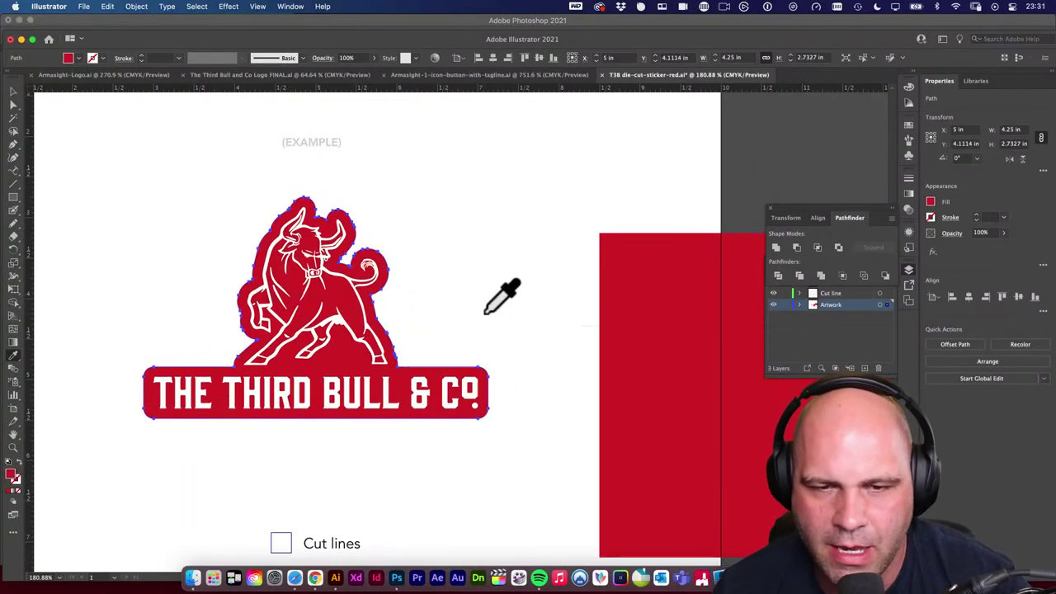
pyautogui.hotkey('ctrl', 'z')
# Zoom in on the TM mark and select it together with the white bull artwork.
pyautogui.hotkey('ctrl', 'shift', 'a')
pyautogui.press('z')
pyautogui.moveTo(402, 368); pyautogui.dragTo(730, 487)
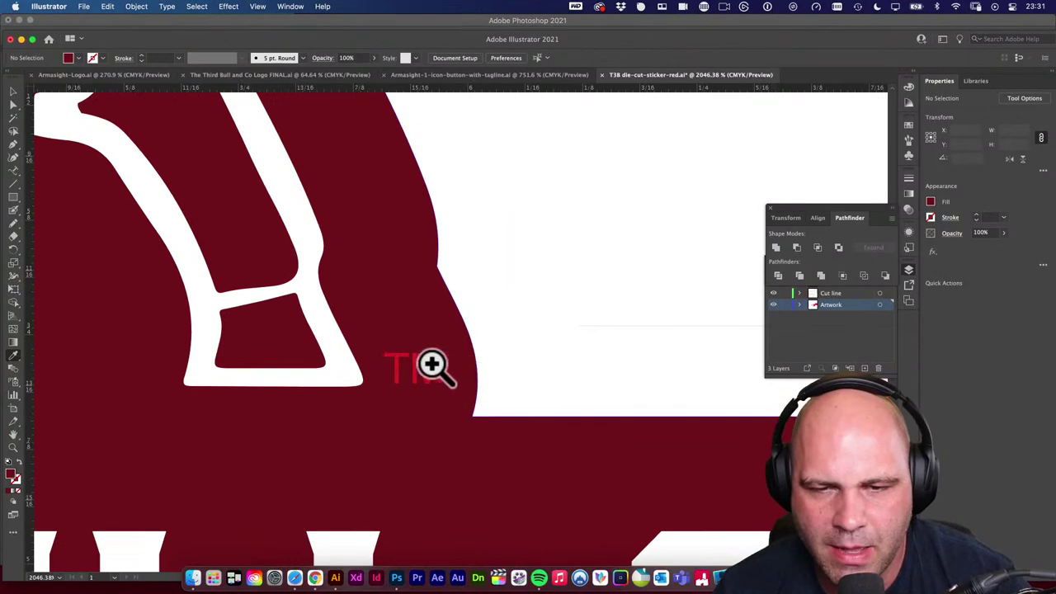
pyautogui.press('v')
pyautogui.click(419, 373)
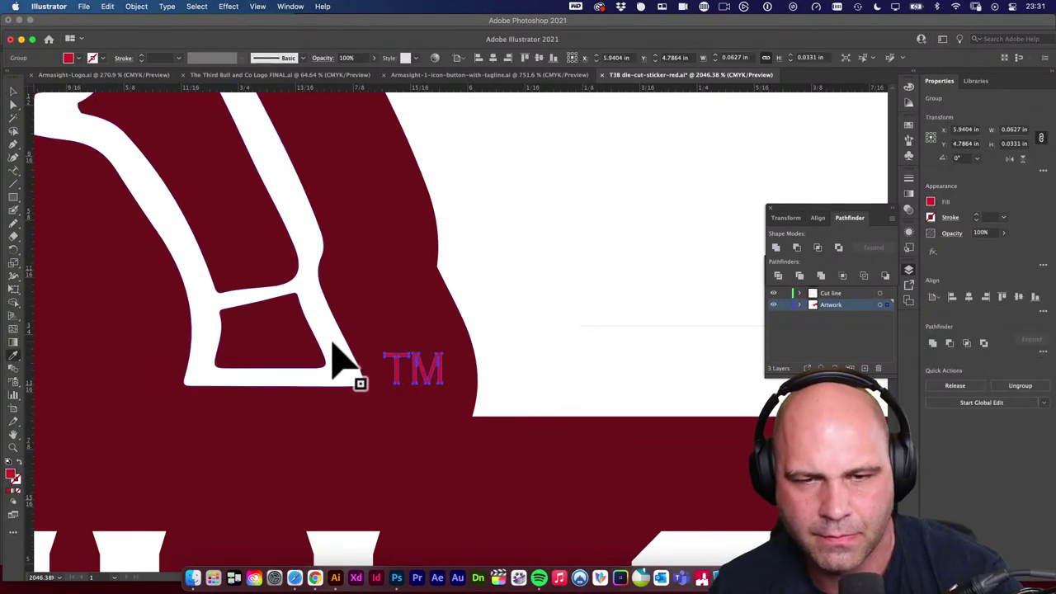
pyautogui.keyDown('shift'); pyautogui.click(341, 358); pyautogui.keyUp('shift')
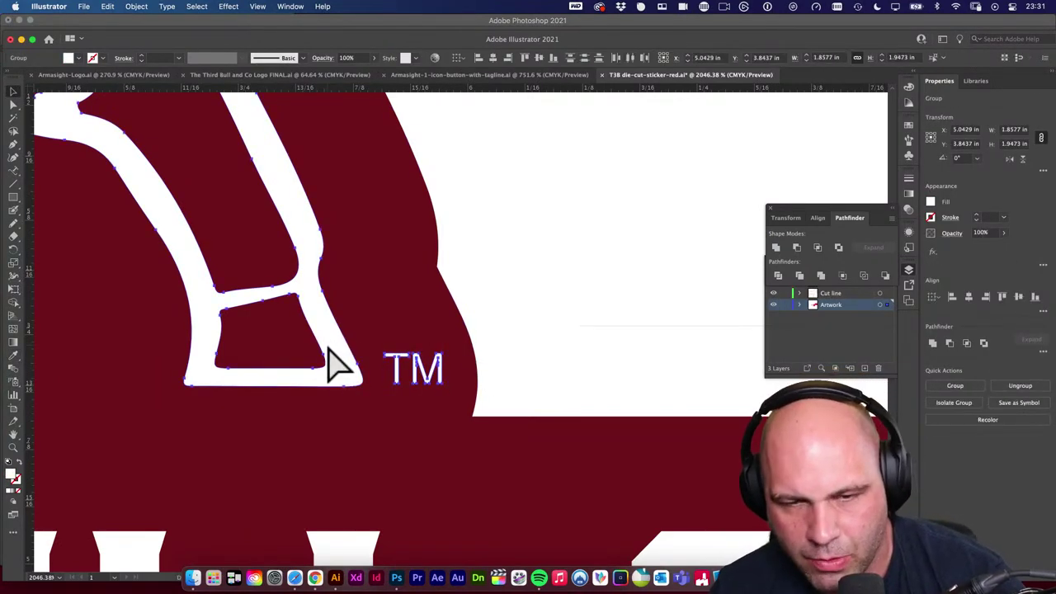
# Recolour the dark-red logo shape with the red rectangle's bright red via the Eyedropper.
pyautogui.keyDown('ctrl'); pyautogui.keyDown('alt'); pyautogui.click(365, 332); pyautogui.keyUp('alt'); pyautogui.keyUp('ctrl')
pyautogui.keyDown('ctrl'); pyautogui.keyDown('alt'); pyautogui.click(660, 363); pyautogui.keyUp('alt'); pyautogui.keyUp('ctrl')
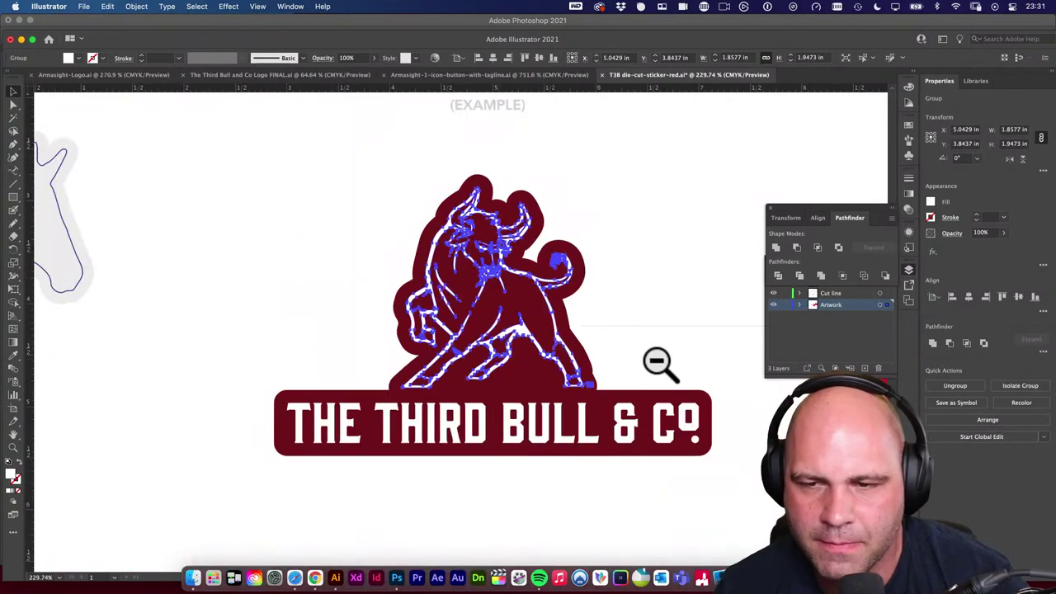
pyautogui.moveTo(660, 363); pyautogui.dragTo(483, 365)
pyautogui.click(349, 404)
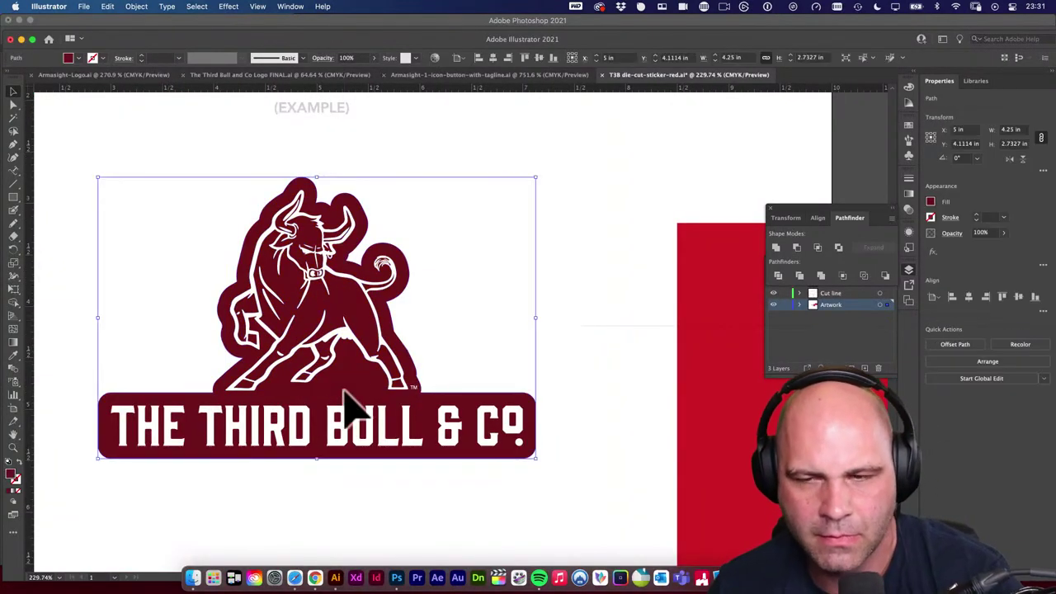
pyautogui.press('i')
pyautogui.click(686, 314)
pyautogui.hotkey('ctrl', 'shift', 'a')
# Compare the maroon and red logo versions with undo/redo, keeping the bright red.
pyautogui.keyDown('ctrl'); pyautogui.keyDown('alt'); pyautogui.click(632, 388); pyautogui.keyUp('alt'); pyautogui.keyUp('ctrl')
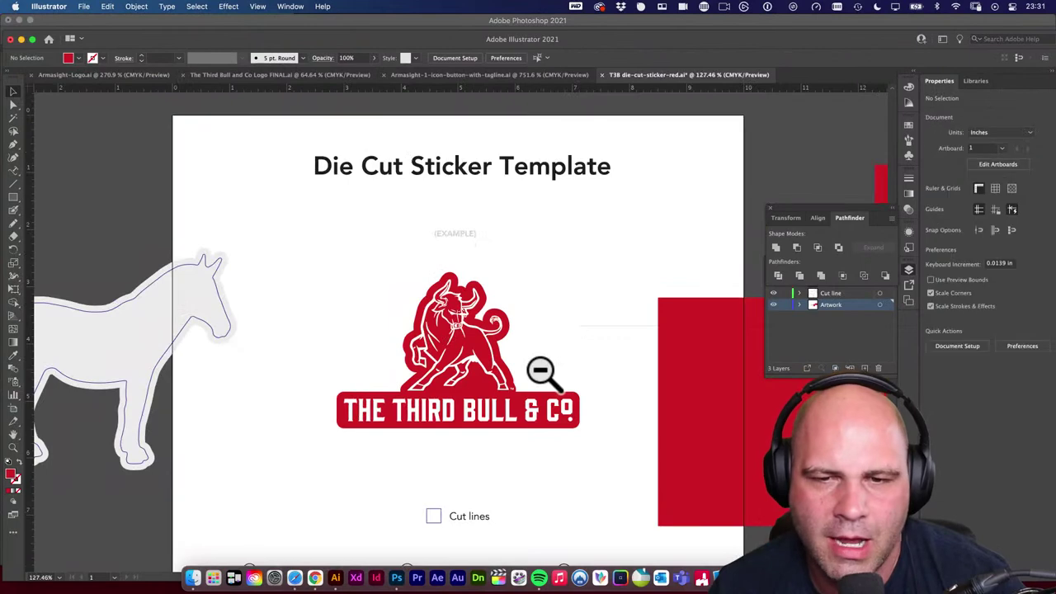
pyautogui.hotkey('ctrl', 'z')
pyautogui.hotkey('ctrl', 'shift', 'z')
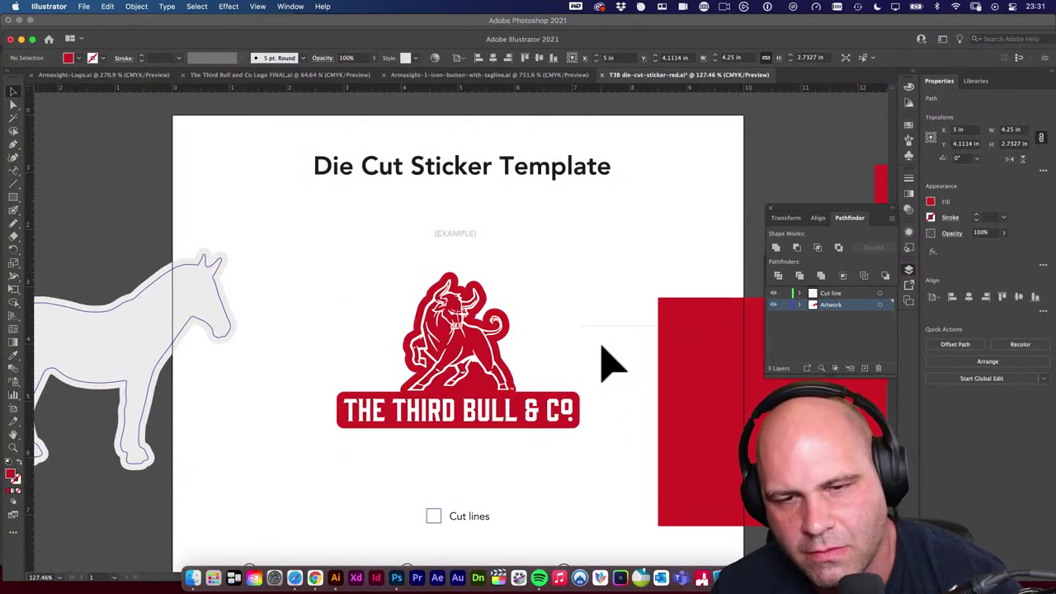
pyautogui.hotkey('ctrl', 'shift', 'a')
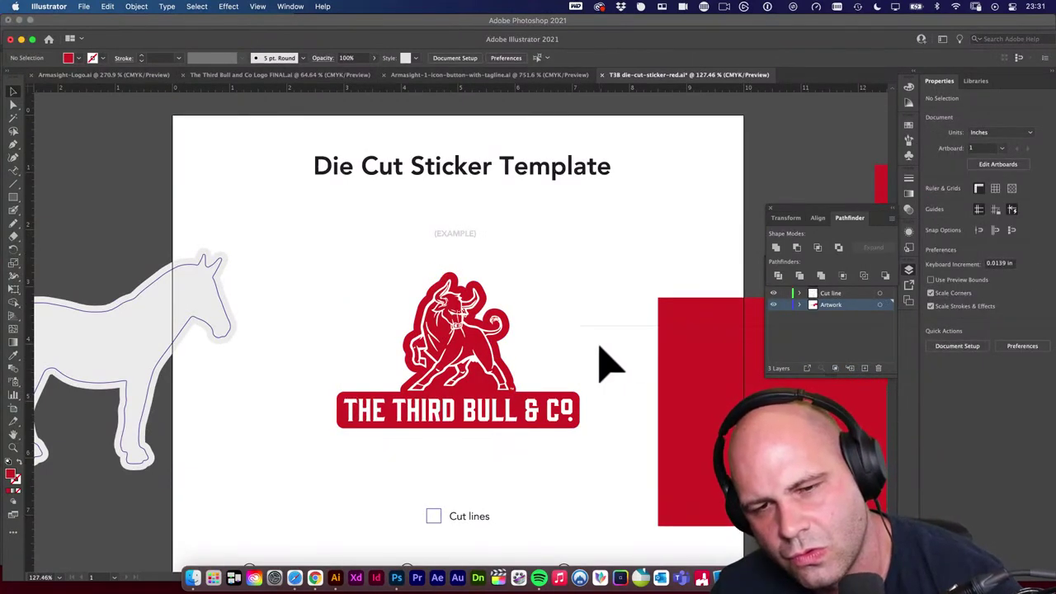
pyautogui.hotkey('ctrl', 'z')
pyautogui.hotkey('ctrl', 'shift', 'z')
pyautogui.hotkey('ctrl', 'shift', 'a')
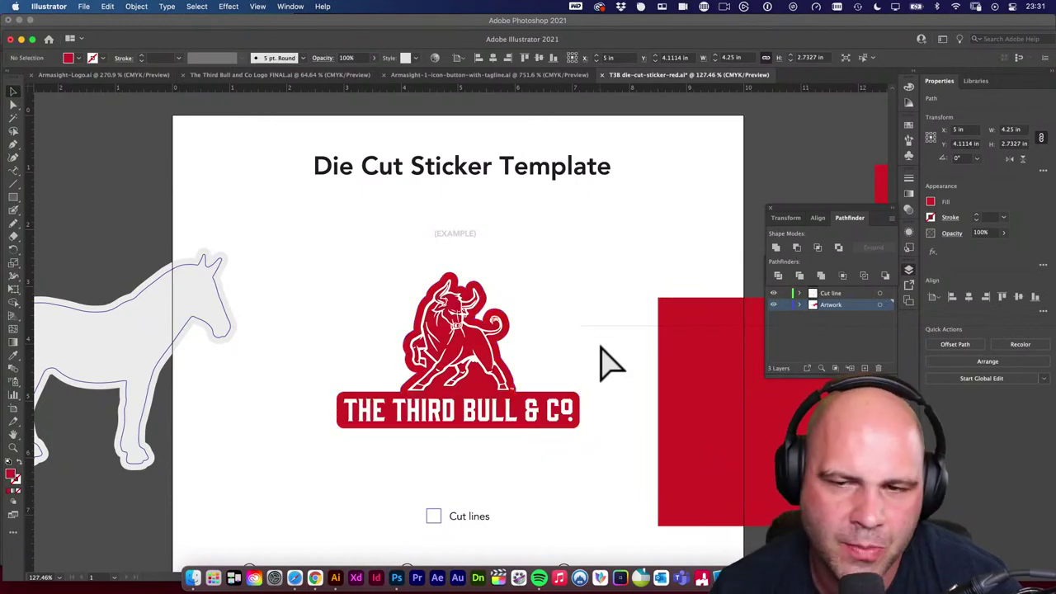
# Marquee-select the bull logo and THE THIRD BULL & Co lettering and group them.
pyautogui.scroll(-1, 617, 425)
pyautogui.moveTo(581, 426)
pyautogui.mouseDown()
pyautogui.moveTo(702, 455)
pyautogui.moveTo(584, 417)
pyautogui.mouseUp()
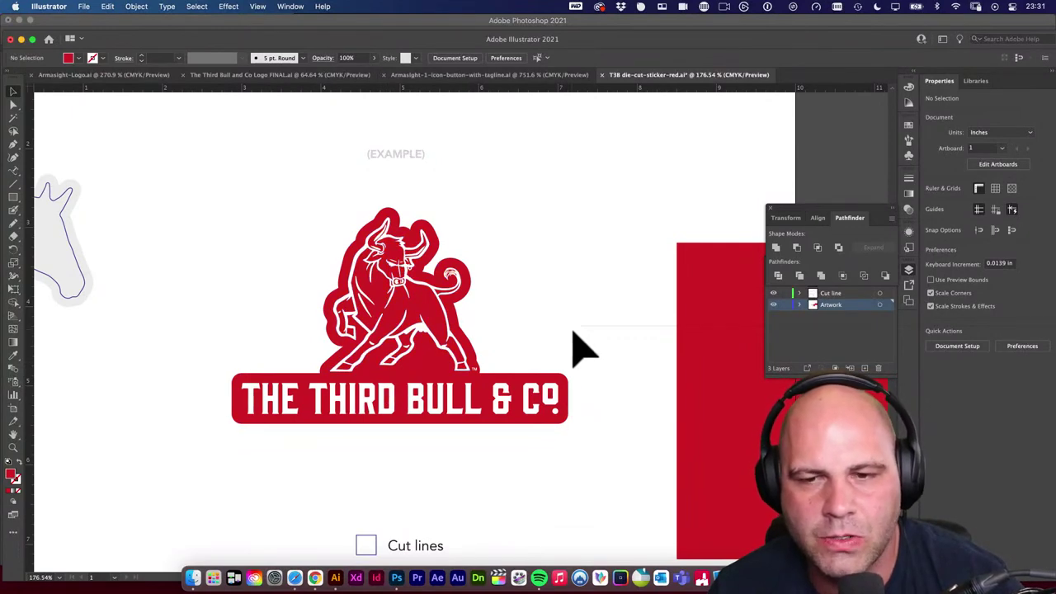
pyautogui.scroll(-1, 574, 334)
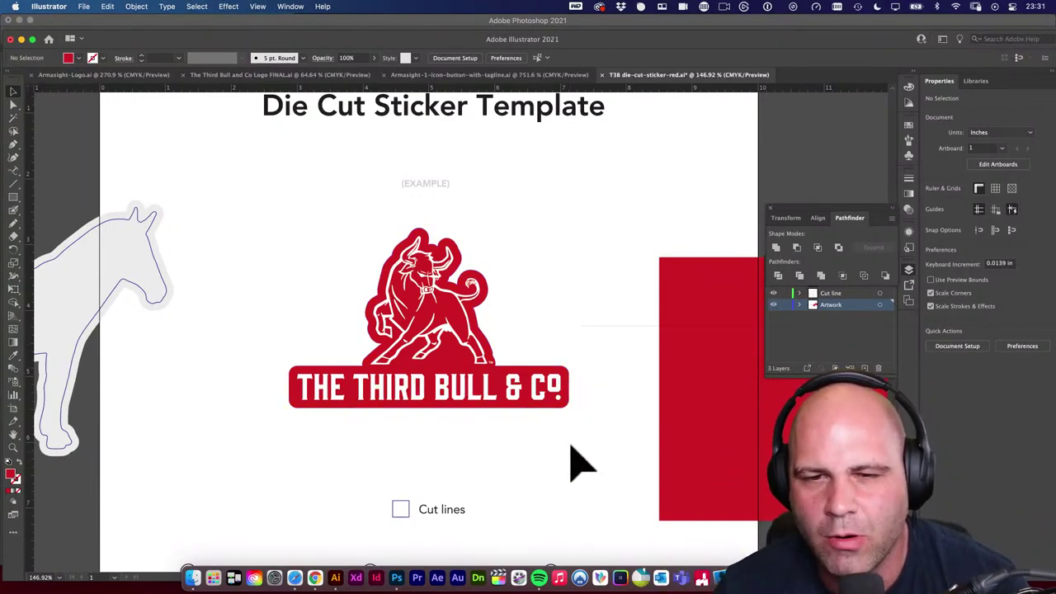
pyautogui.moveTo(251, 248); pyautogui.dragTo(589, 466)
pyautogui.press('super+g')
# Resize the logo group to 4 in wide (2.5719 in tall) with Y set to 4.1114 in.
pyautogui.press('super+z')
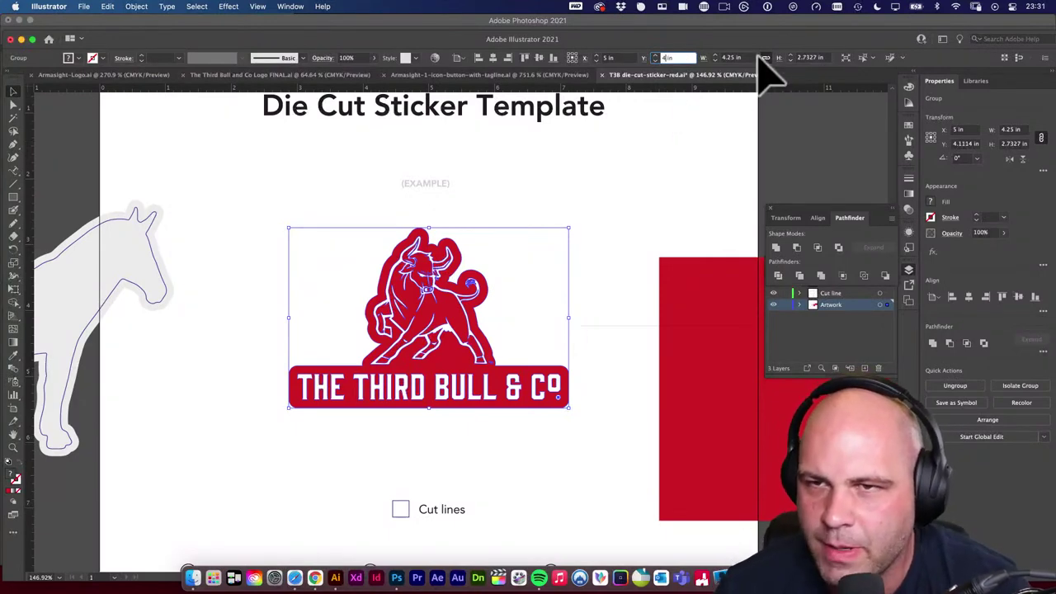
pyautogui.press('Return')
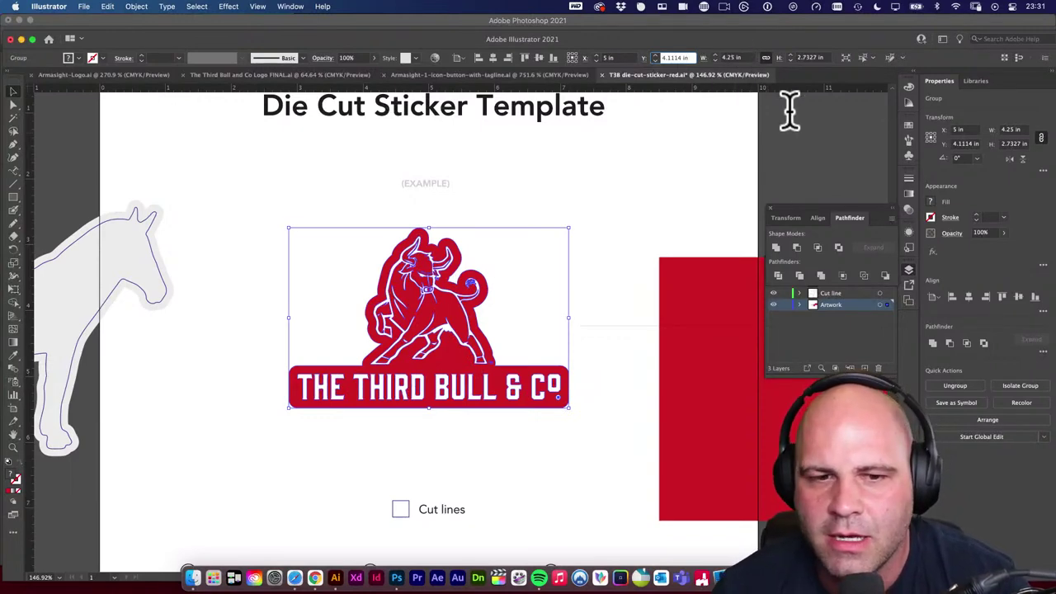
pyautogui.click(729, 57)
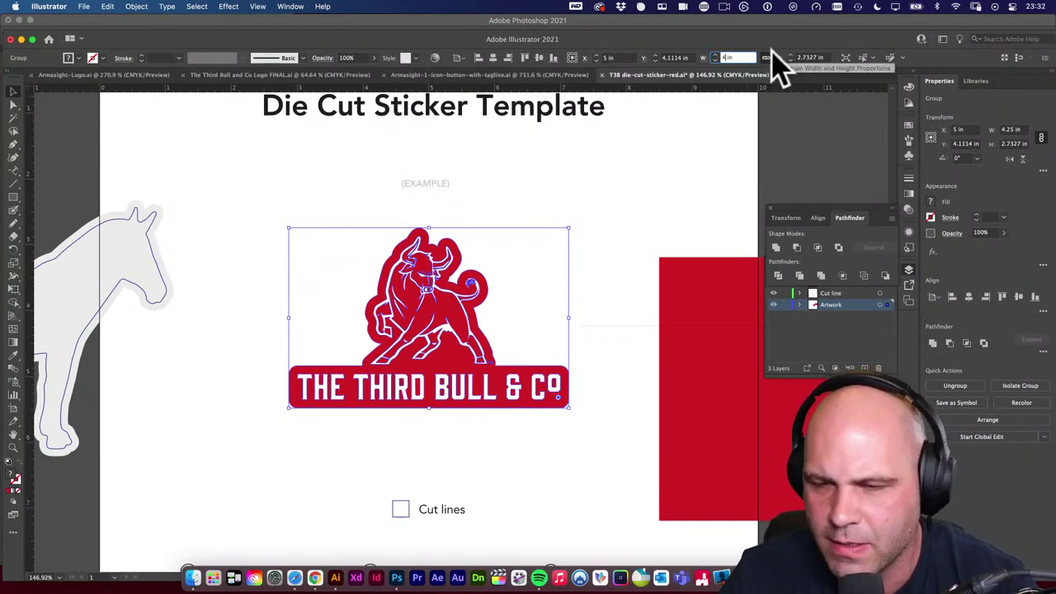
pyautogui.write('4')
pyautogui.press('Return')
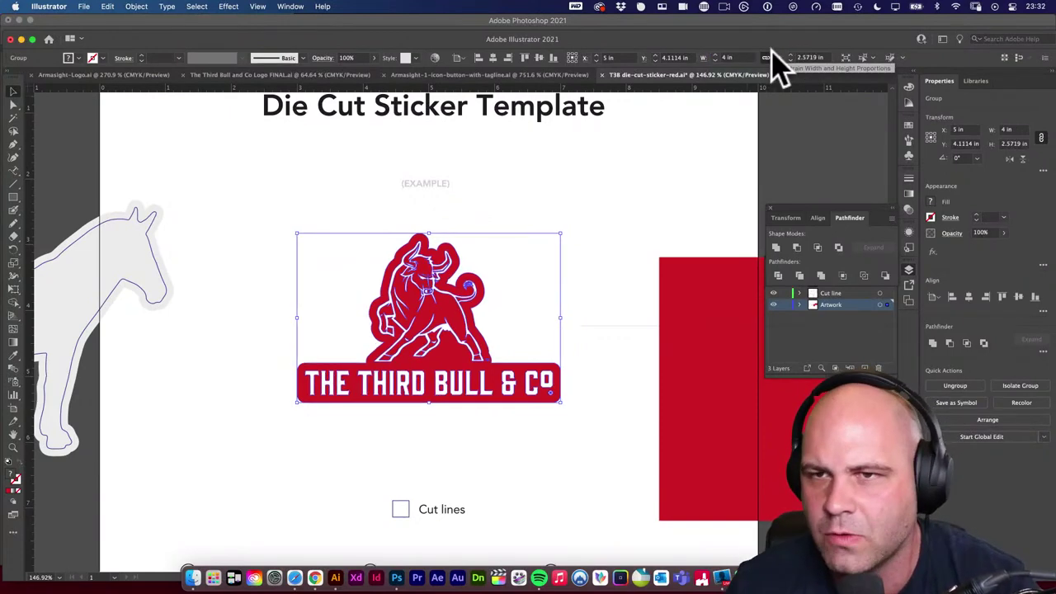
pyautogui.click(605, 253)
pyautogui.click(443, 295)
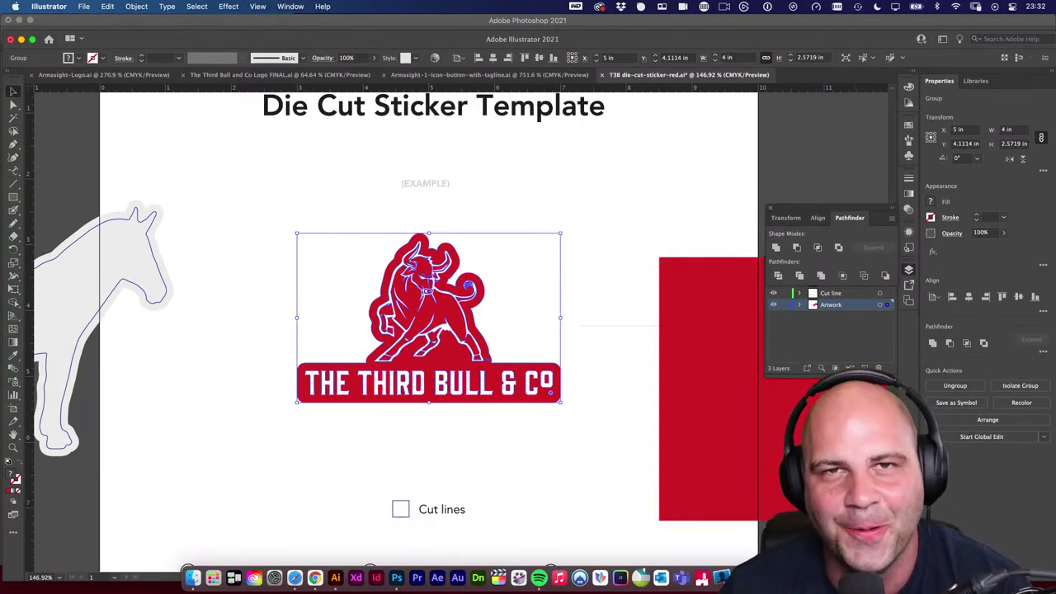
# Check the logo group selection and bring the Layers panel back into view.
pyautogui.click(688, 184)
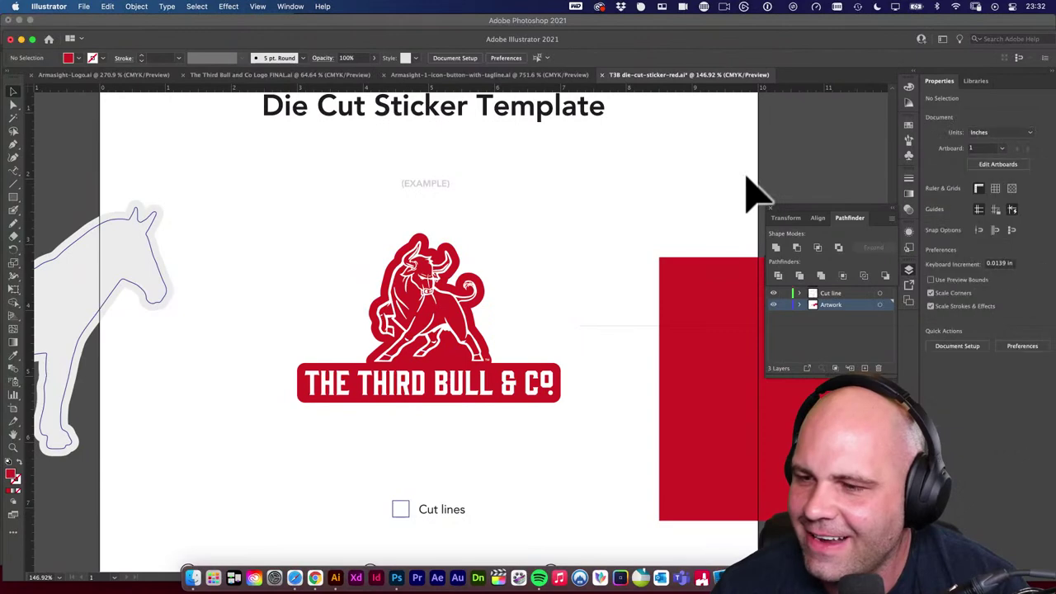
pyautogui.click(320, 260)
pyautogui.moveTo(320, 260); pyautogui.dragTo(585, 433)
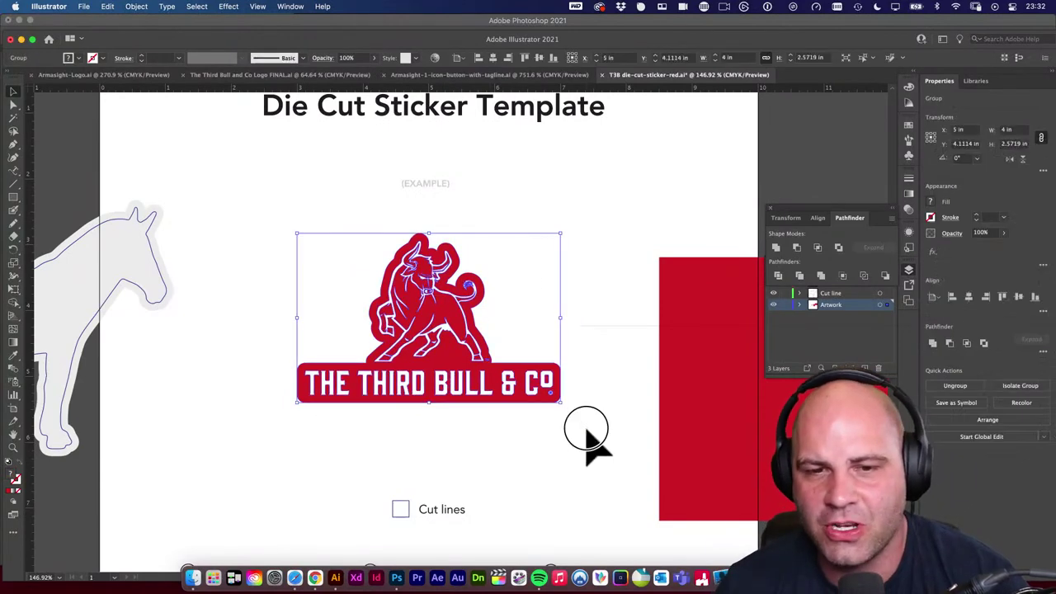
pyautogui.click(589, 437)
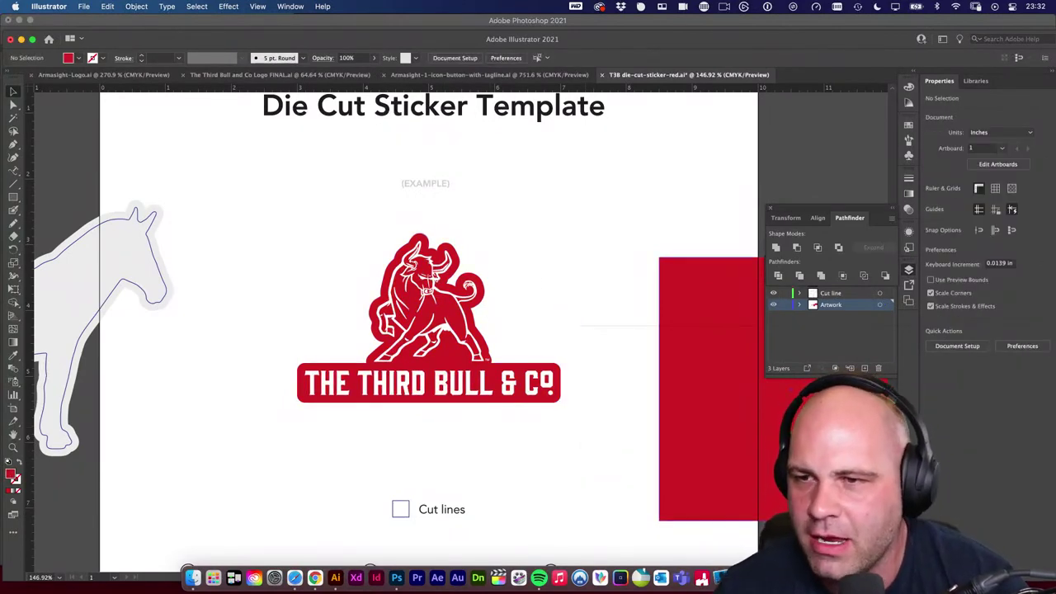
pyautogui.click(909, 270)
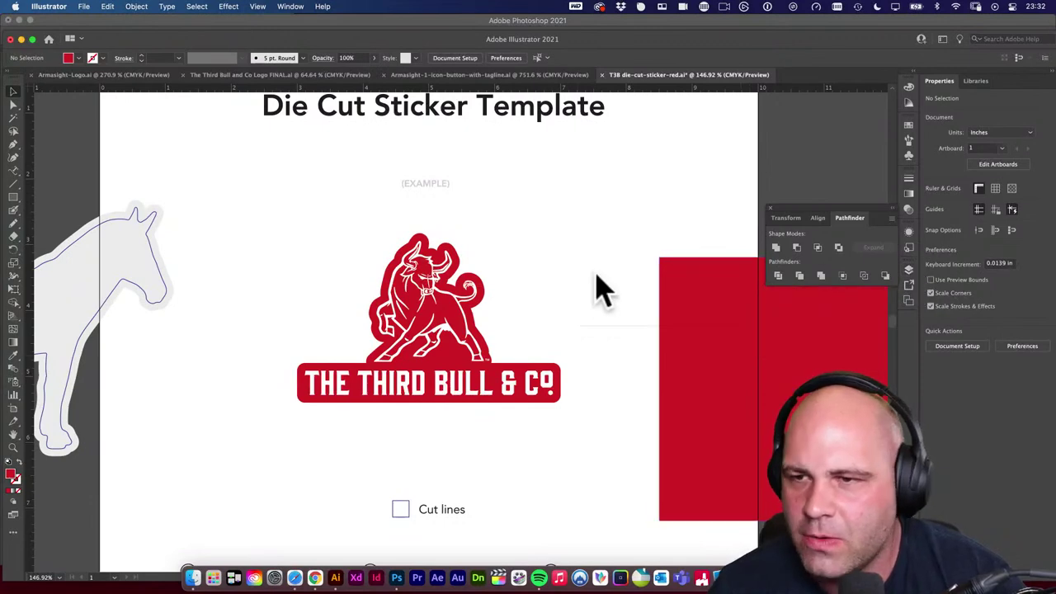
pyautogui.moveTo(625, 271); pyautogui.dragTo(677, 245)
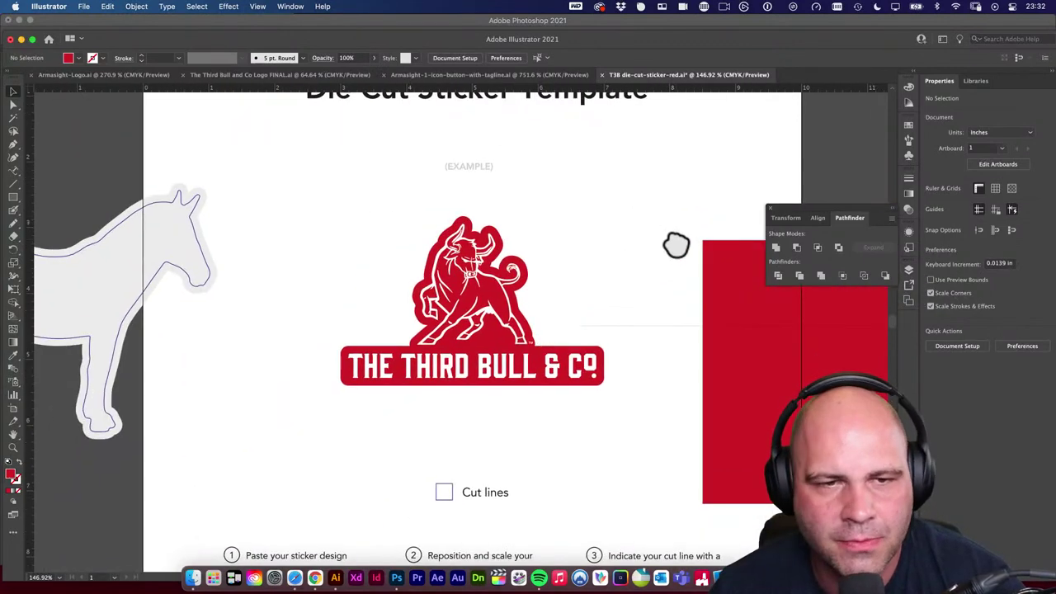
pyautogui.click(909, 271)
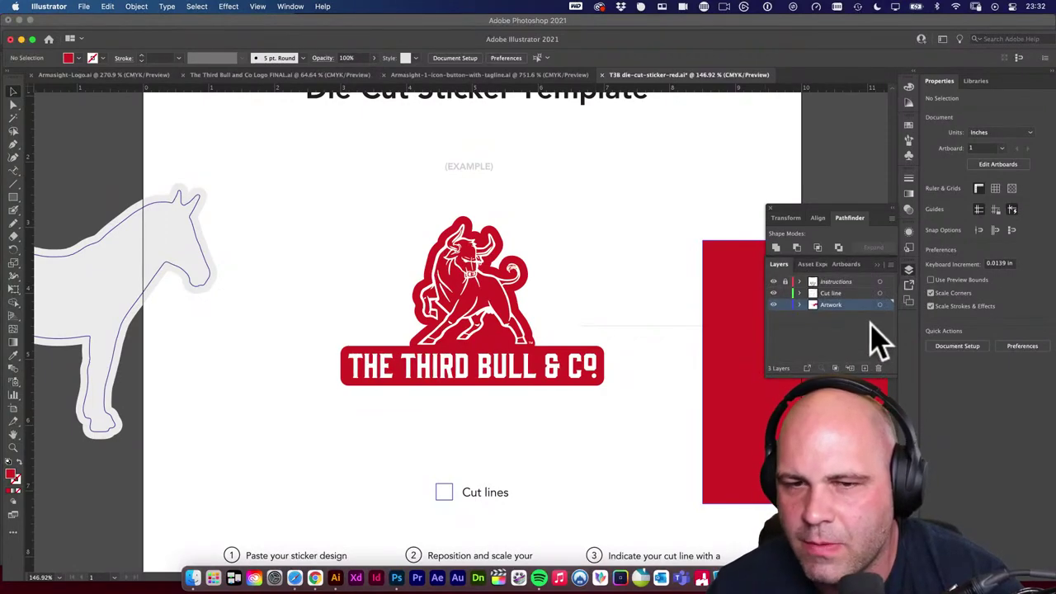
pyautogui.scroll(1, 478, 355)
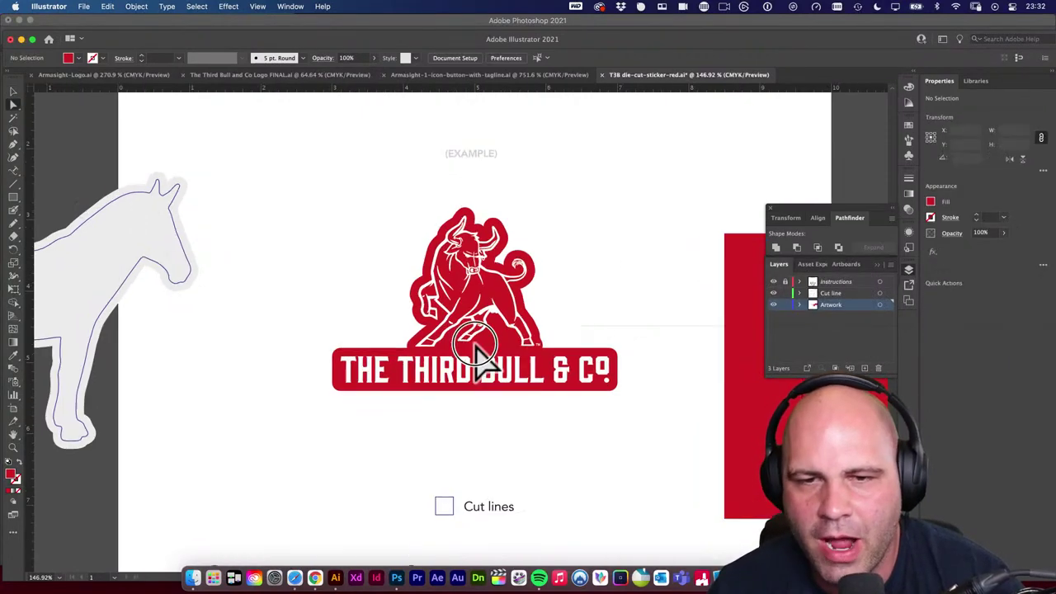
# Paste the logo's solid silhouette in place on the Cut line layer.
pyautogui.click(479, 355)
pyautogui.scroll(2, 479, 355)
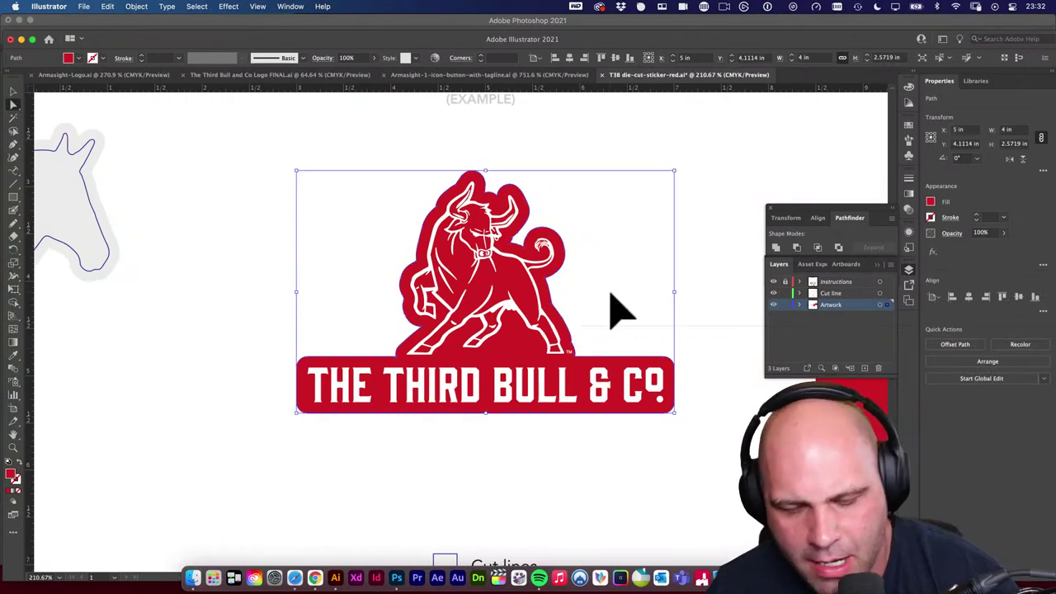
pyautogui.press('a')
pyautogui.click(653, 264)
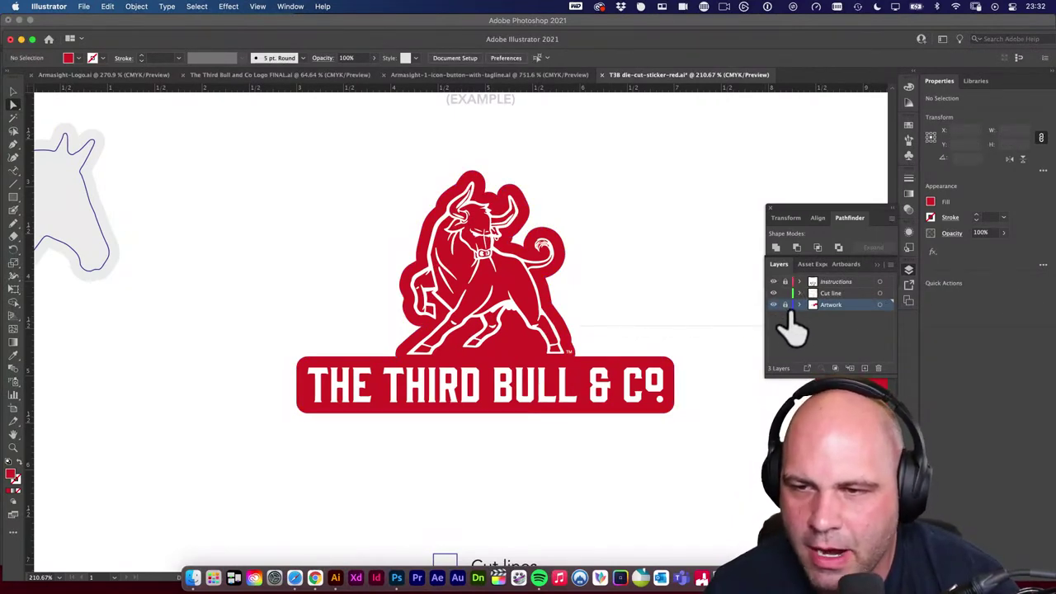
pyautogui.click(829, 294)
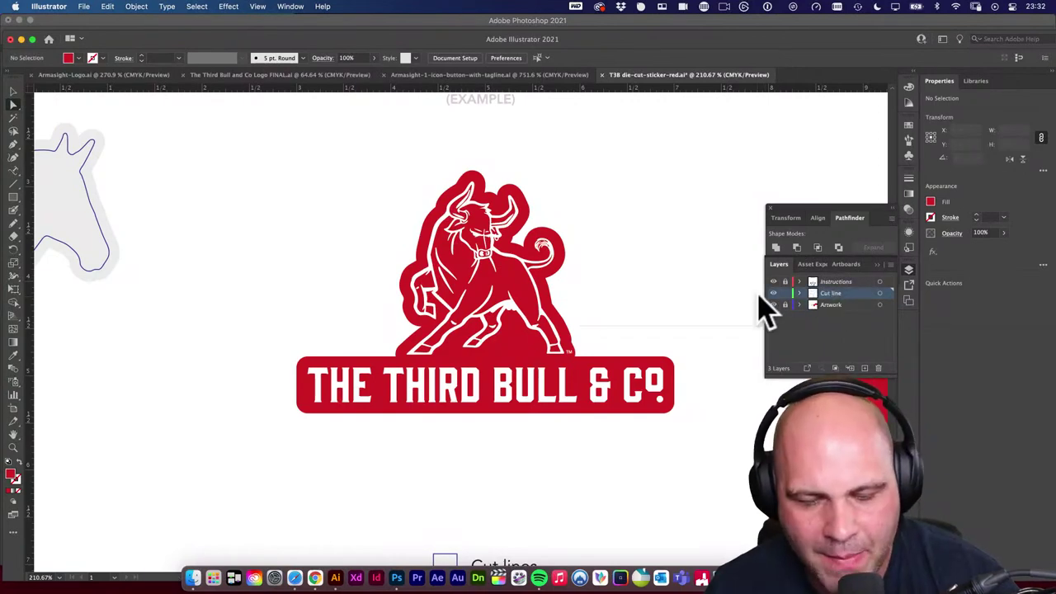
pyautogui.press('super+f')
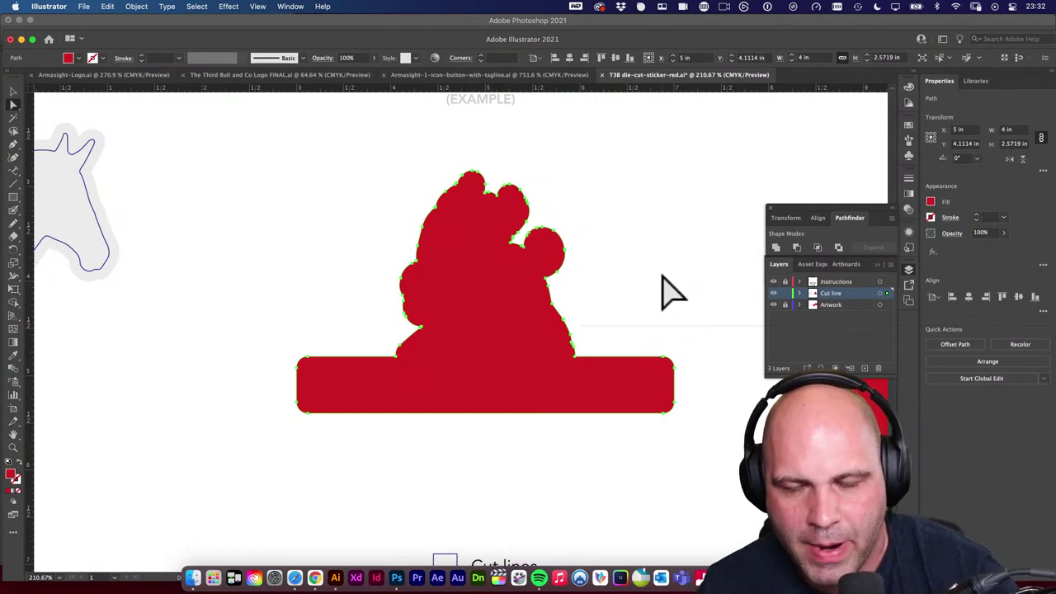
# Copy the unicorn cut line's no-fill, 0.5 pt stroke onto the red silhouette with the Eyedropper.
pyautogui.press('i')
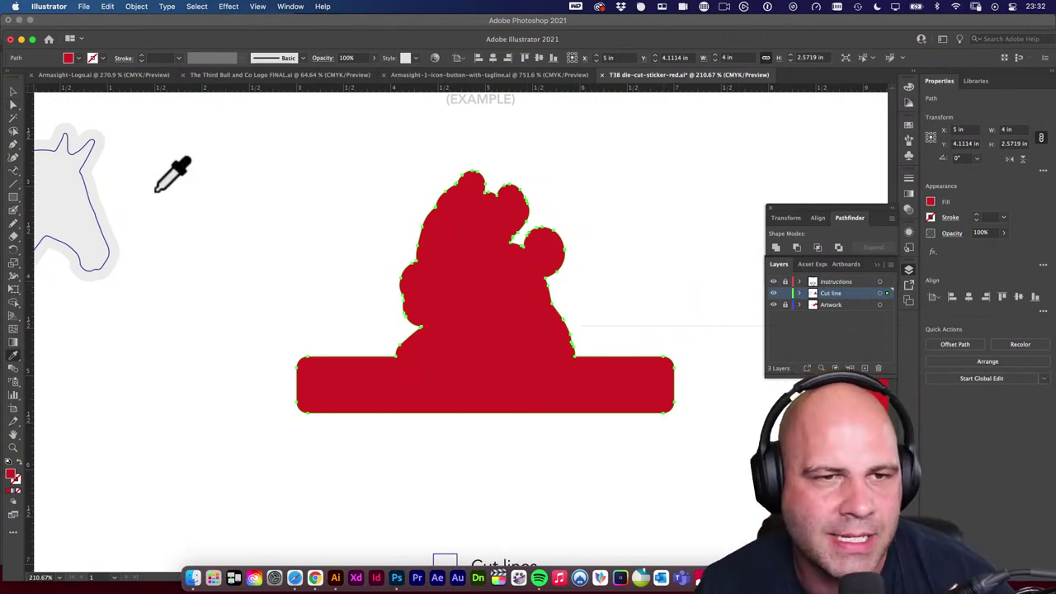
pyautogui.click(90, 153)
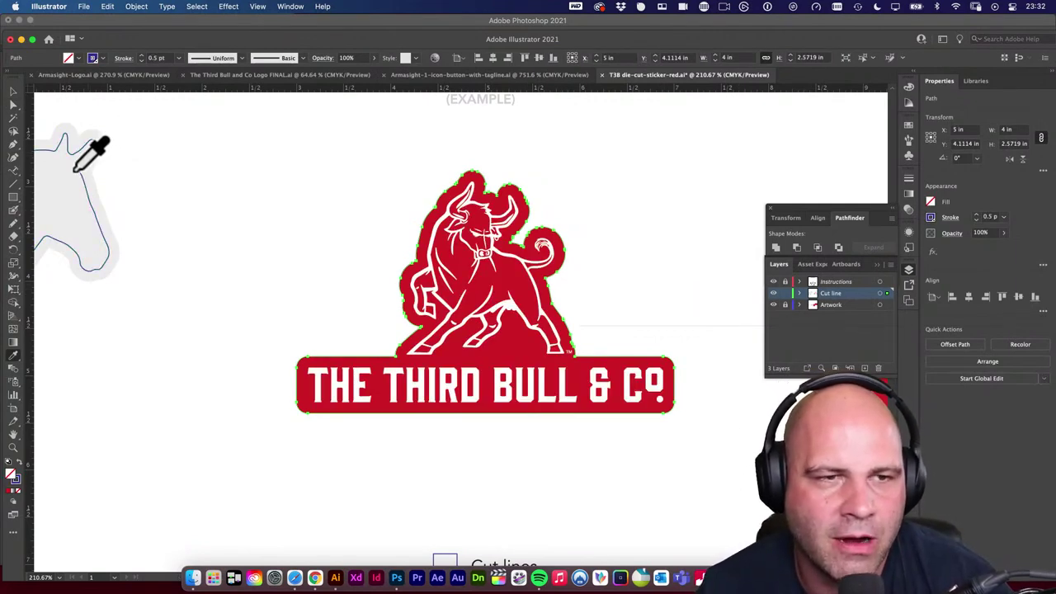
pyautogui.click(13, 92)
pyautogui.click(533, 318)
# Zoom in on the bull's head to inspect the new thin cut-line outline.
pyautogui.press('z')
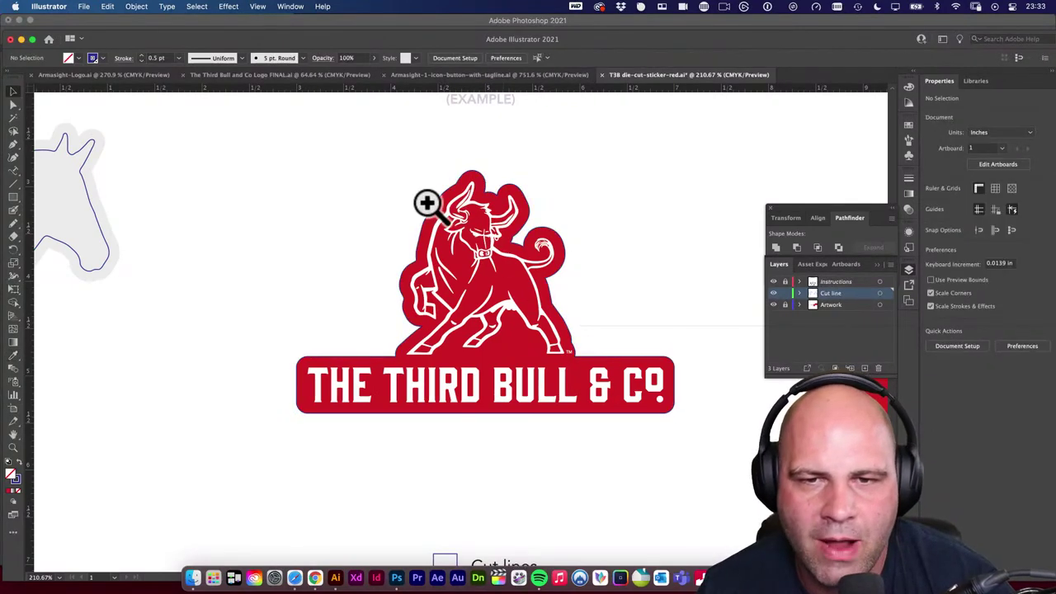
pyautogui.moveTo(424, 206); pyautogui.dragTo(758, 431)
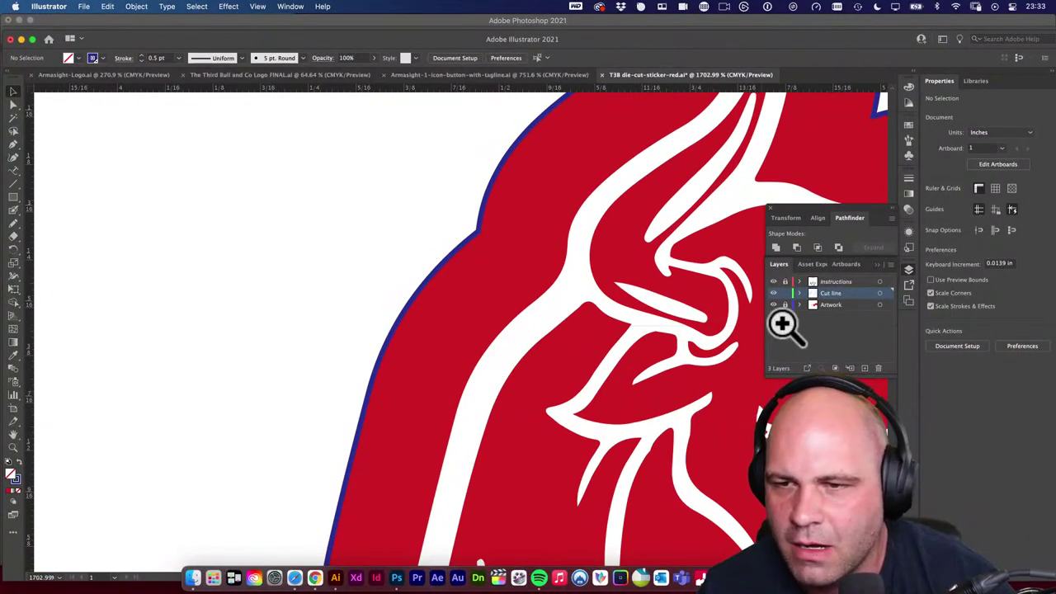
pyautogui.scroll(-5, 568, 346)
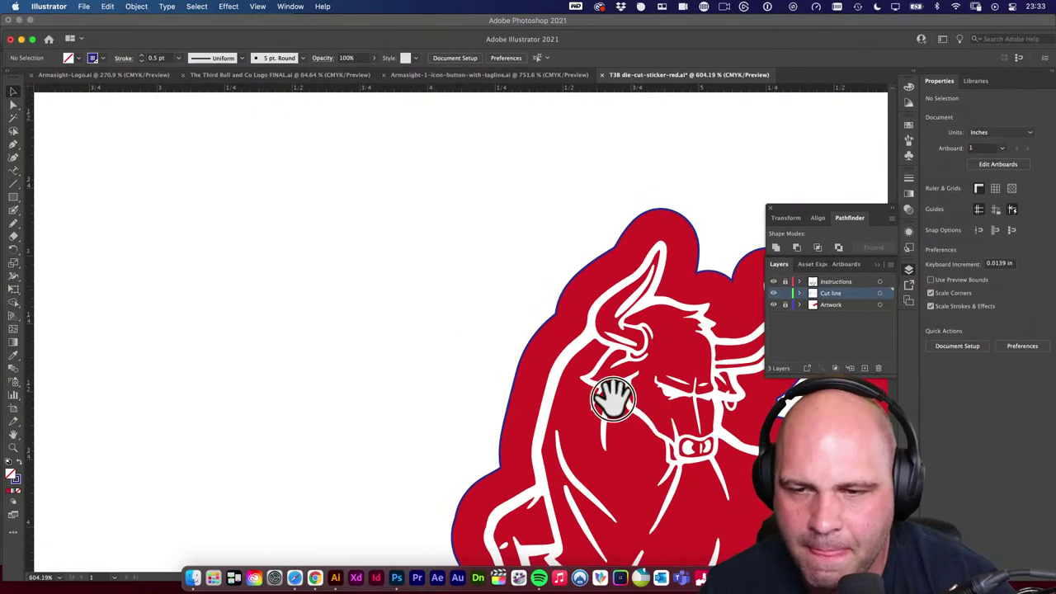
pyautogui.scroll(-5, 613, 400)
pyautogui.moveTo(688, 426); pyautogui.dragTo(471, 330)
pyautogui.scroll(-1, 495, 347)
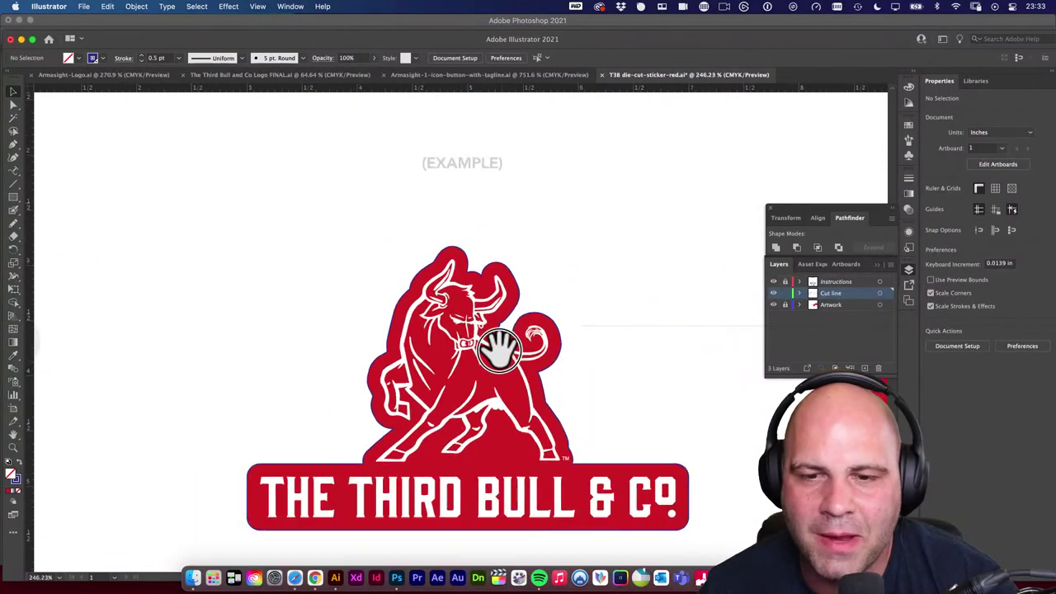
pyautogui.scroll(-1, 499, 351)
# Select the cut-line outline and lock the Cut line layer in the Layers panel.
pyautogui.press('a')
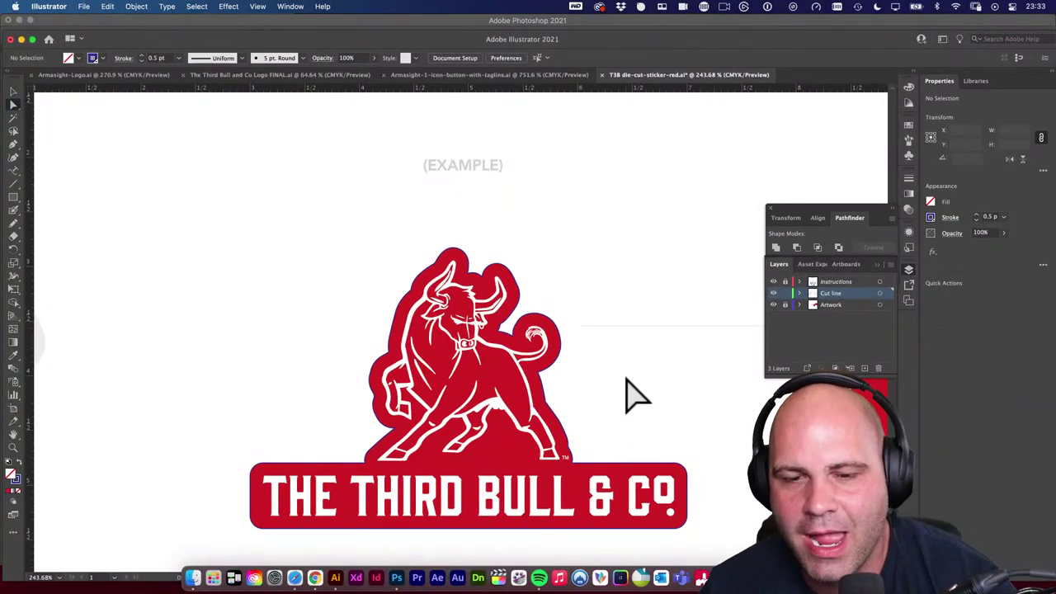
pyautogui.scroll(-15, 629, 413)
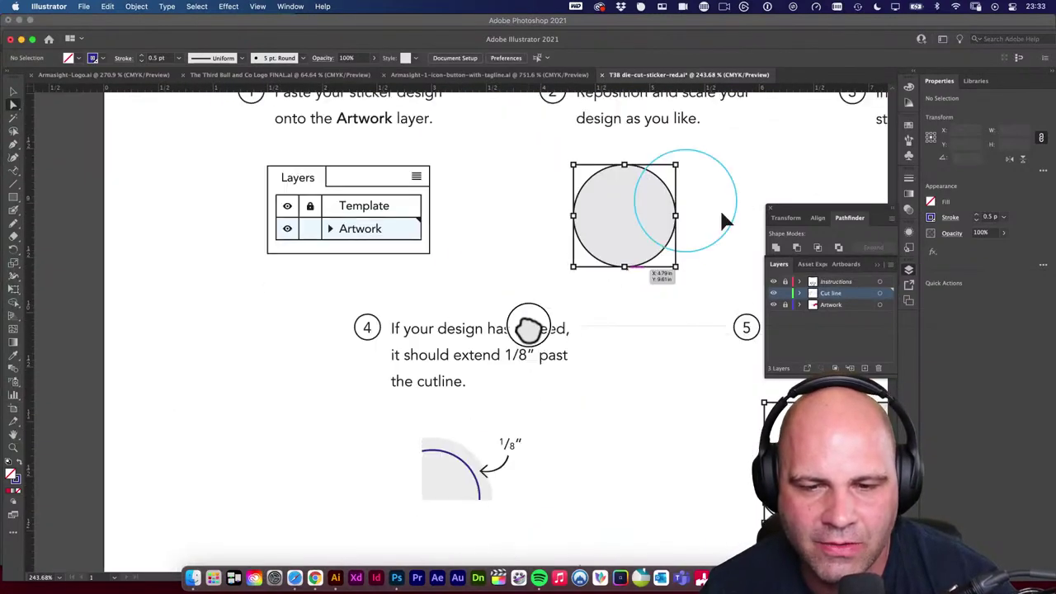
pyautogui.scroll(12, 490, 405)
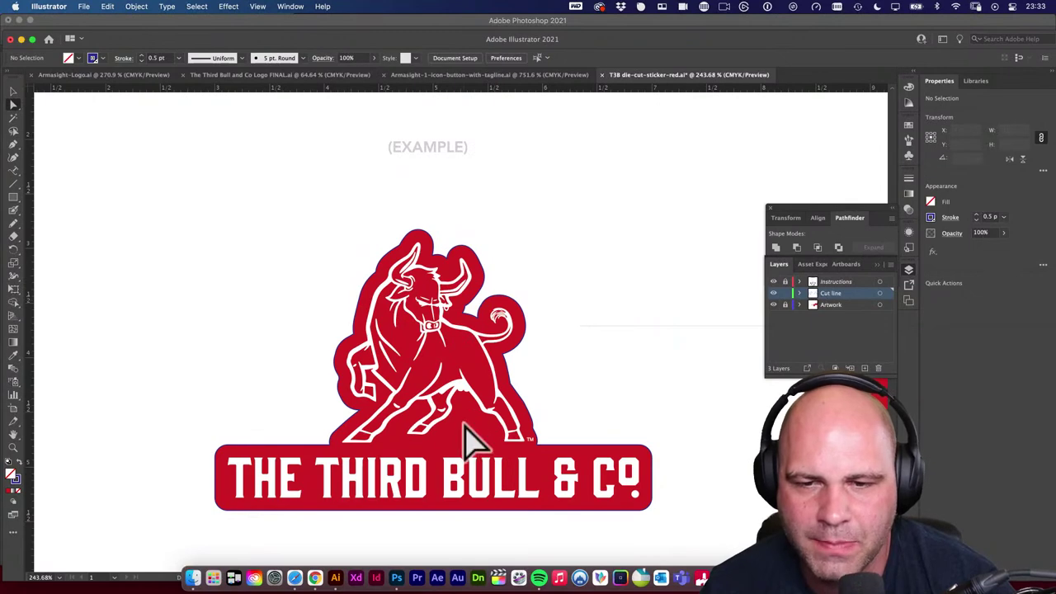
pyautogui.click(535, 436)
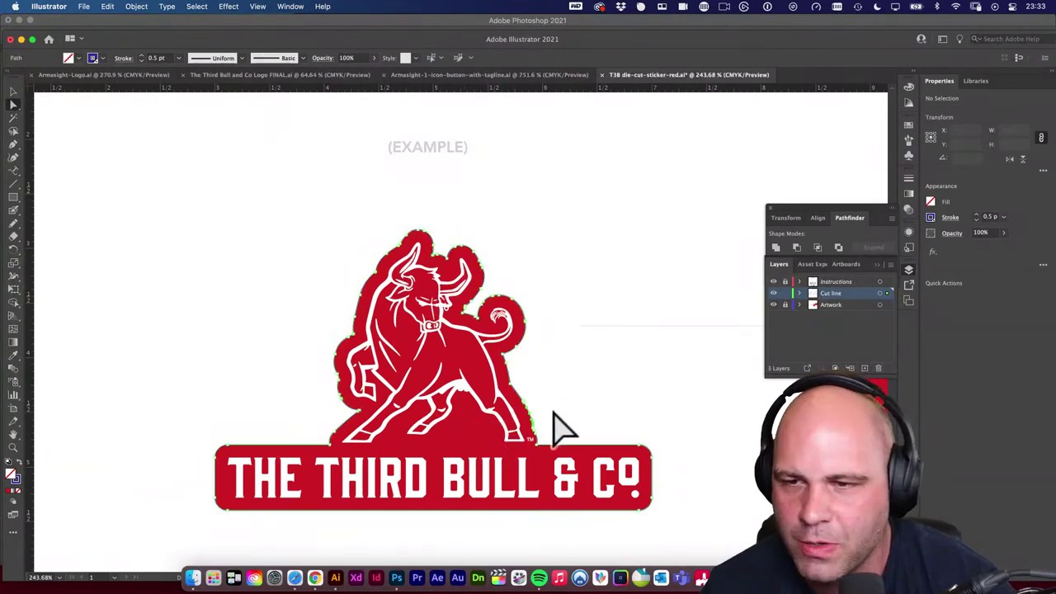
pyautogui.click(785, 293)
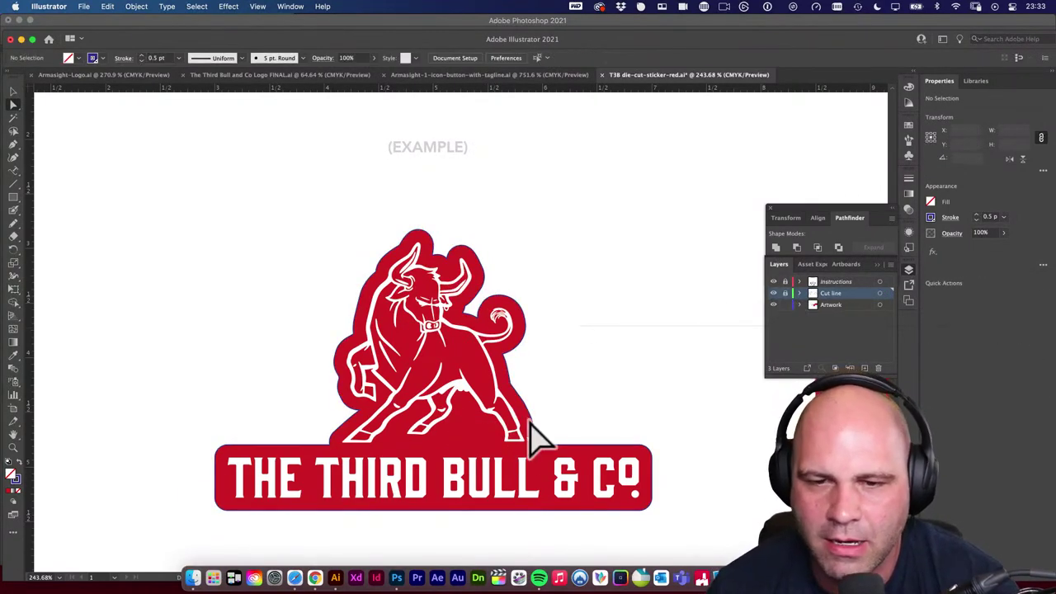
# Drag the red logo artwork to confirm the cut line stays fixed, then undo the move.
pyautogui.moveTo(493, 381); pyautogui.dragTo(951, 486)
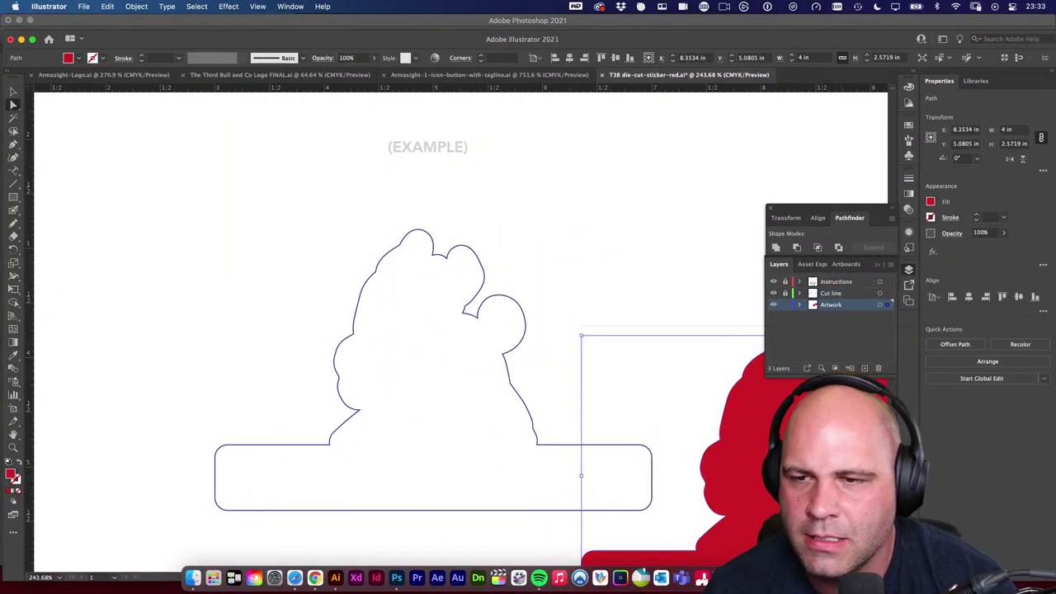
pyautogui.press('super+z')
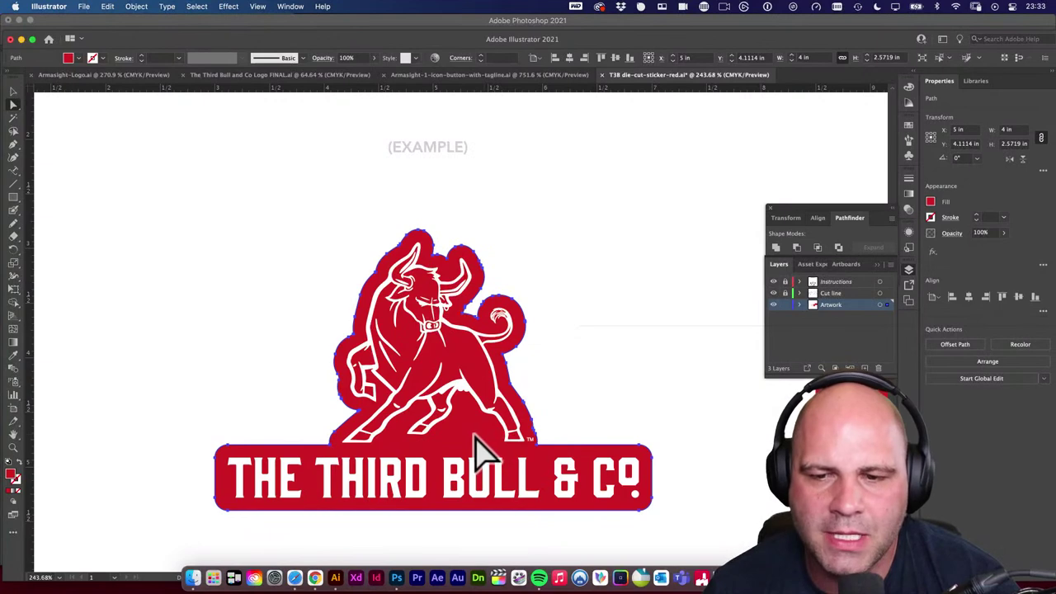
pyautogui.click(137, 7)
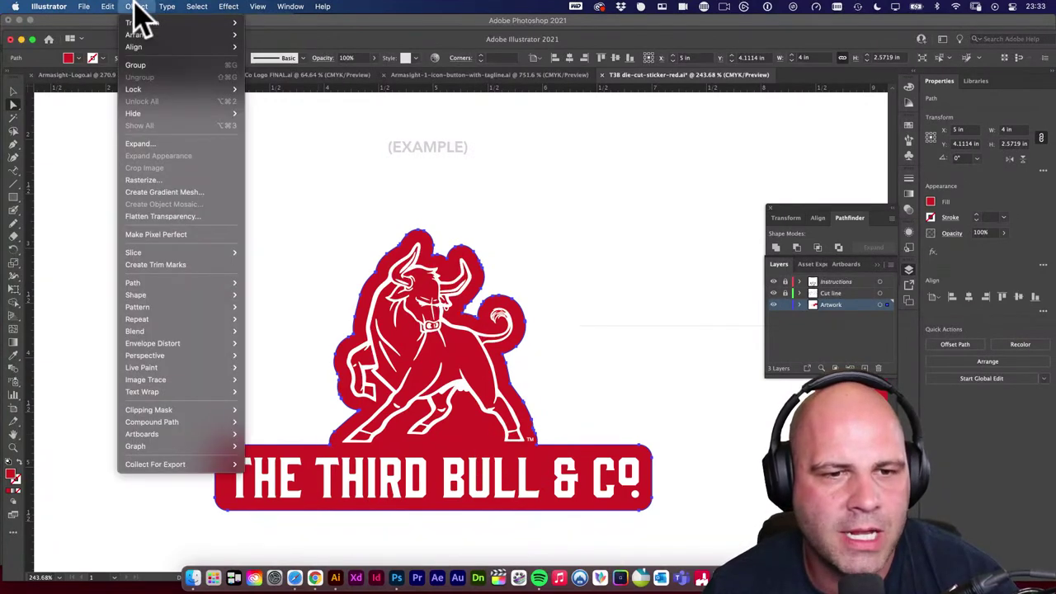
pyautogui.moveTo(220, 295)
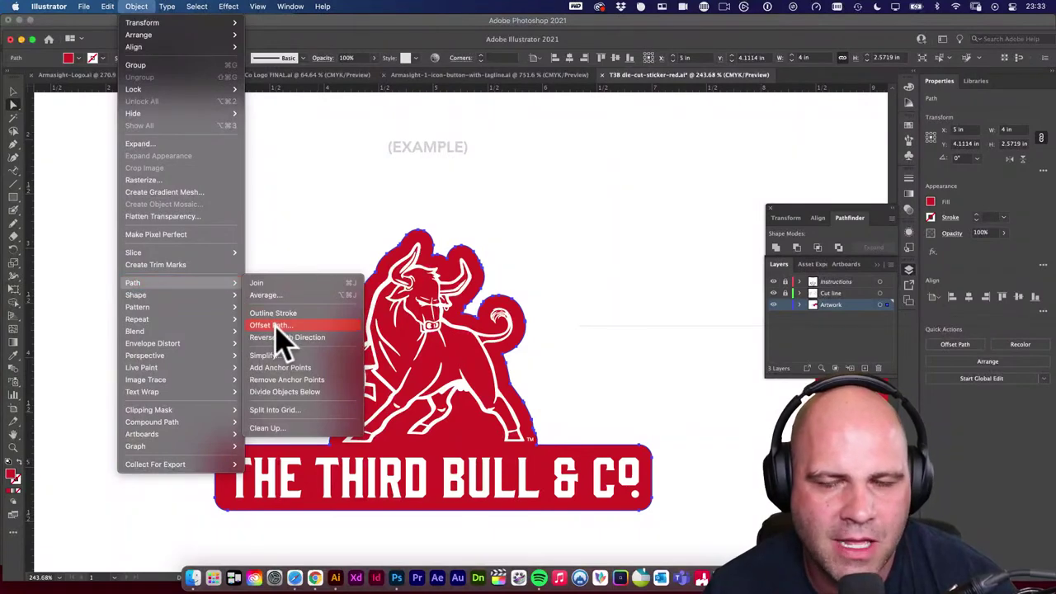
# Offset the red artwork path by 0.125 in with Round joins to form the bleed backing.
pyautogui.click(275, 326)
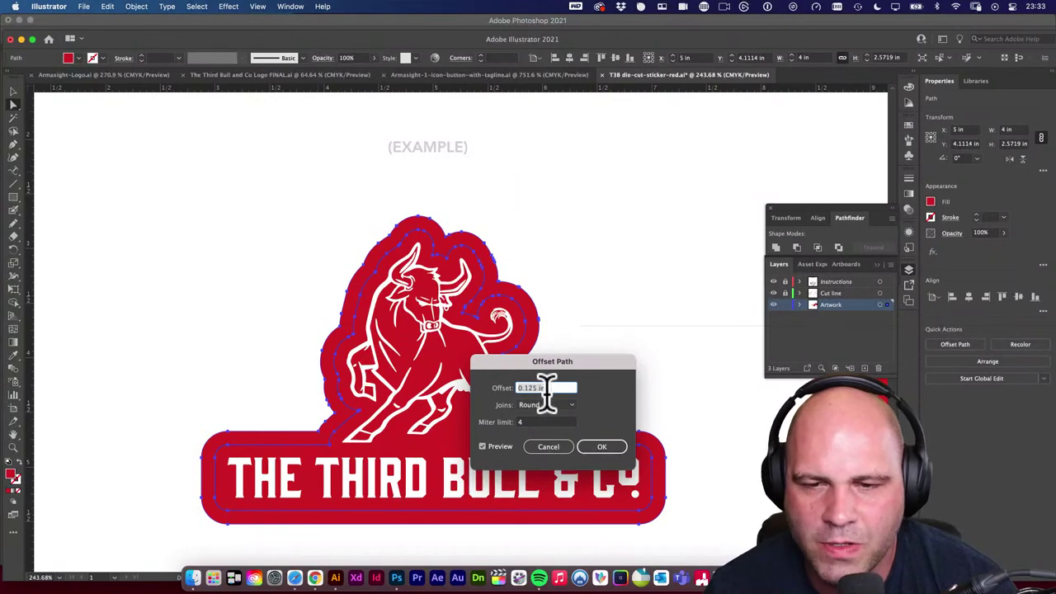
pyautogui.click(609, 450)
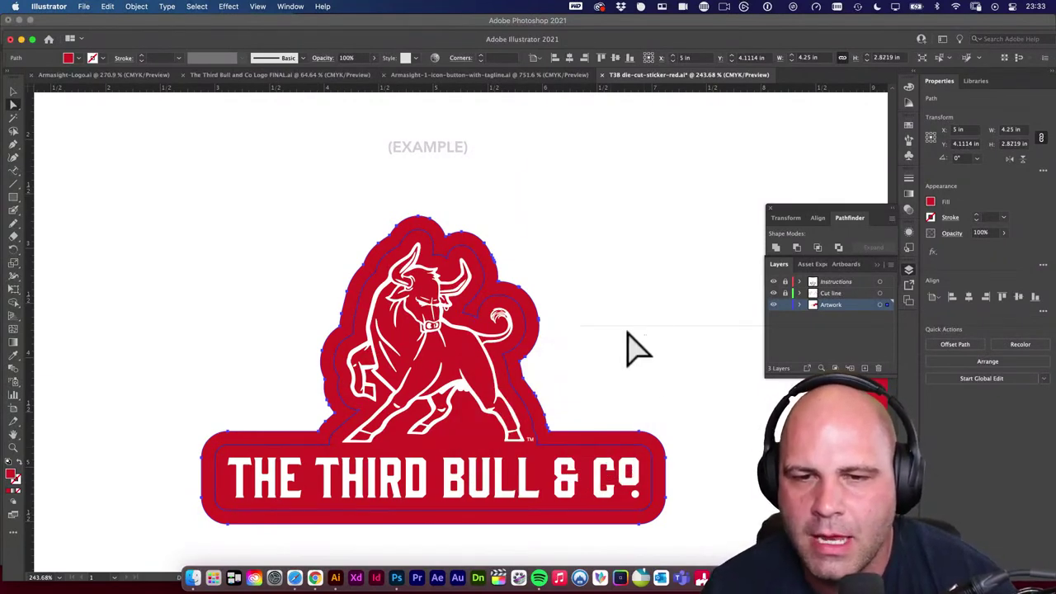
pyautogui.moveTo(500, 301); pyautogui.dragTo(677, 373)
pyautogui.press('super+z')
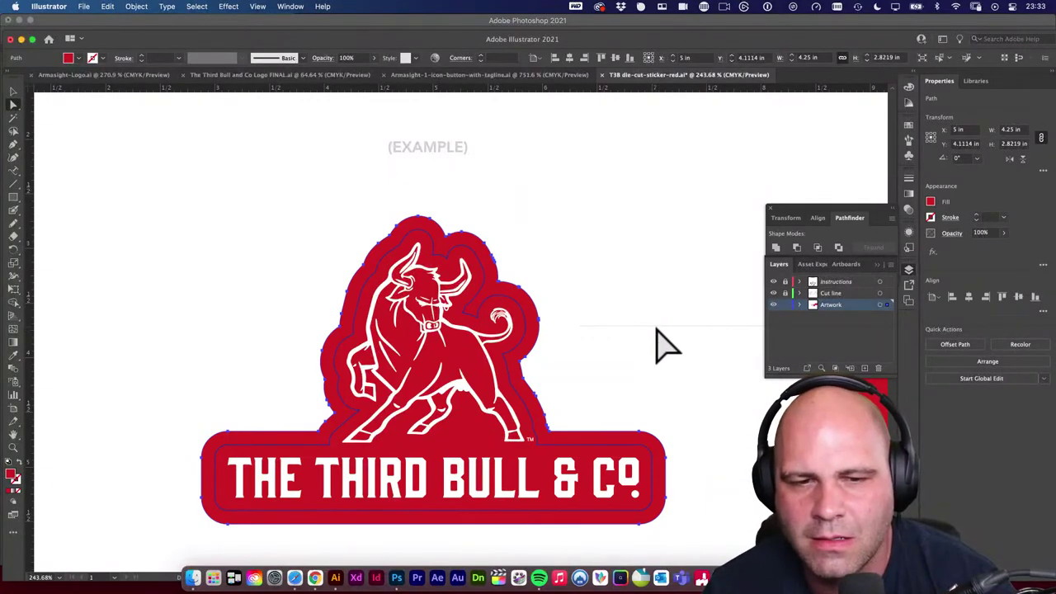
pyautogui.click(658, 330)
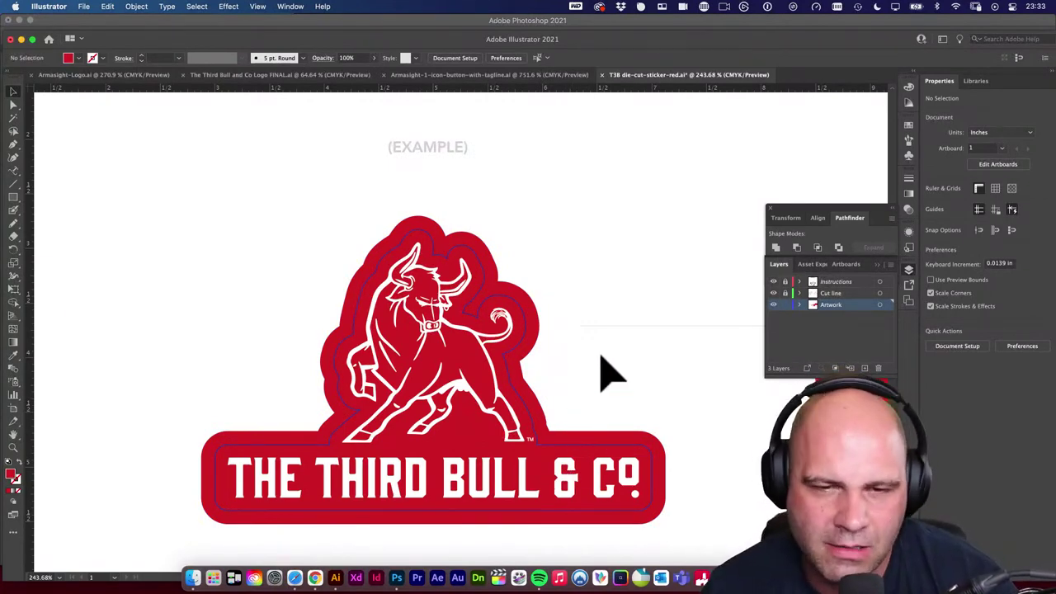
pyautogui.moveTo(624, 384); pyautogui.dragTo(547, 358)
pyautogui.hscroll(1, 594, 396)
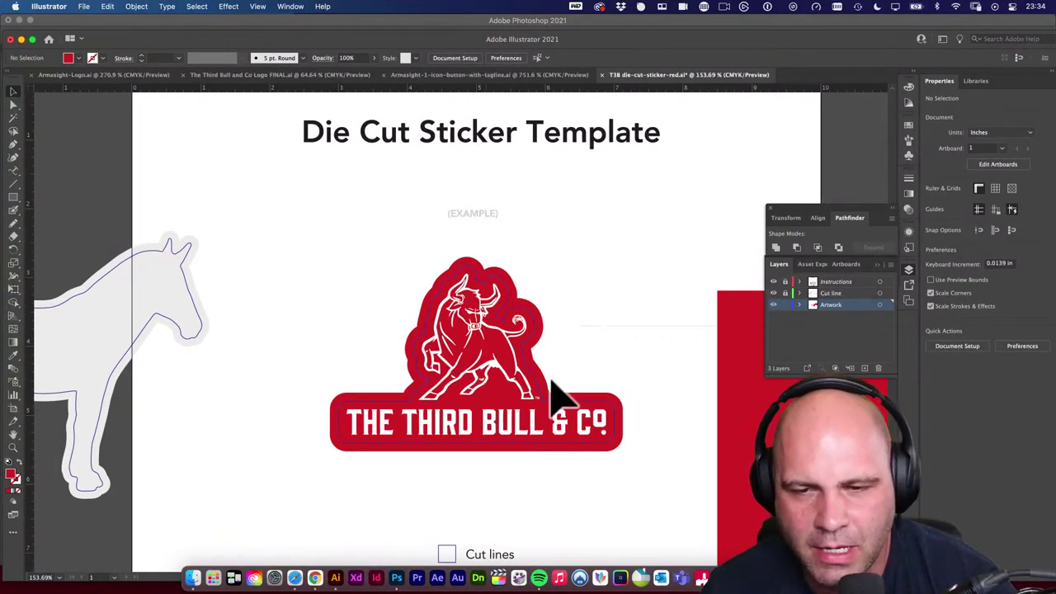
pyautogui.moveTo(553, 386); pyautogui.dragTo(665, 455)
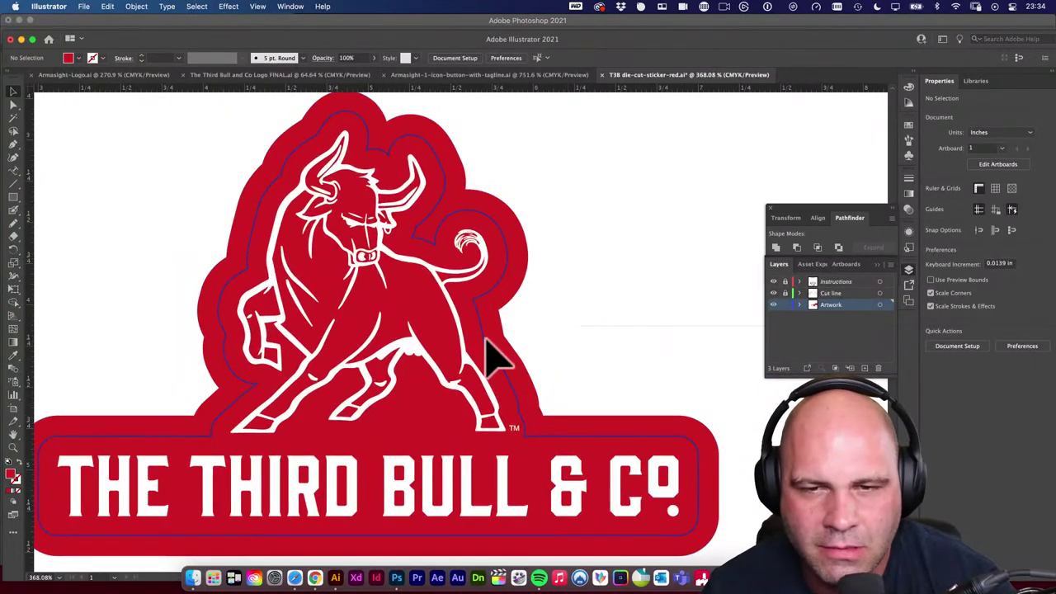
pyautogui.press('space')
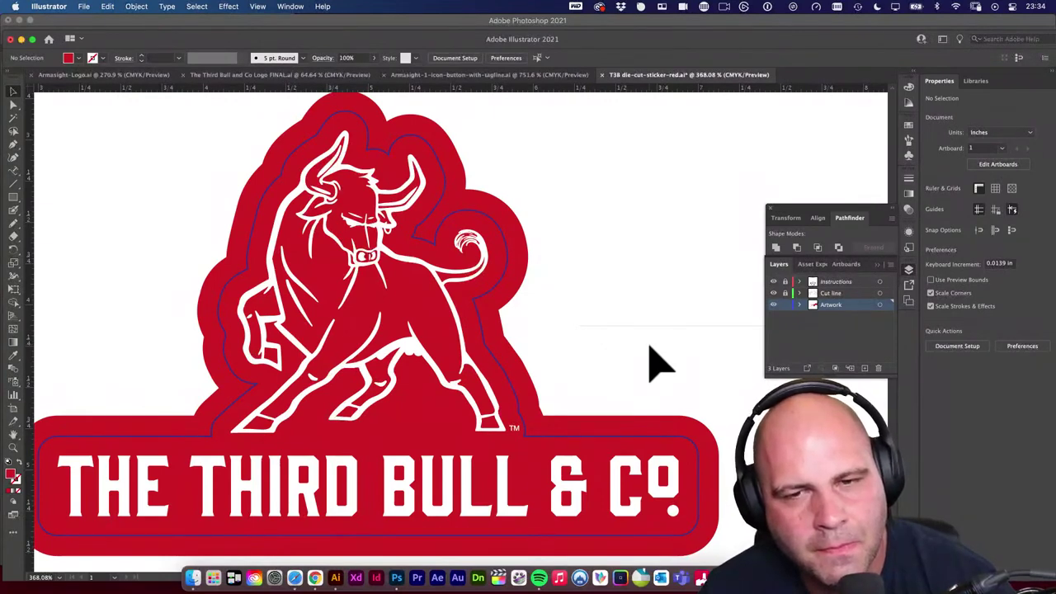
pyautogui.moveTo(660, 363); pyautogui.dragTo(300, 321)
pyautogui.click(313, 329)
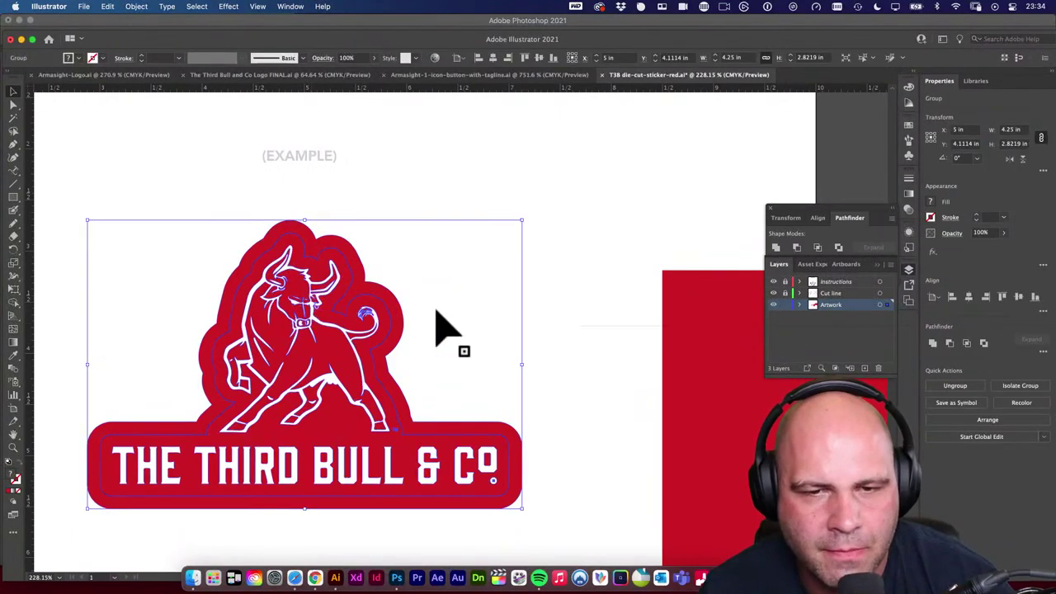
# Move the bull line art off the logo and set the red square beneath it, selecting both.
pyautogui.click(319, 323)
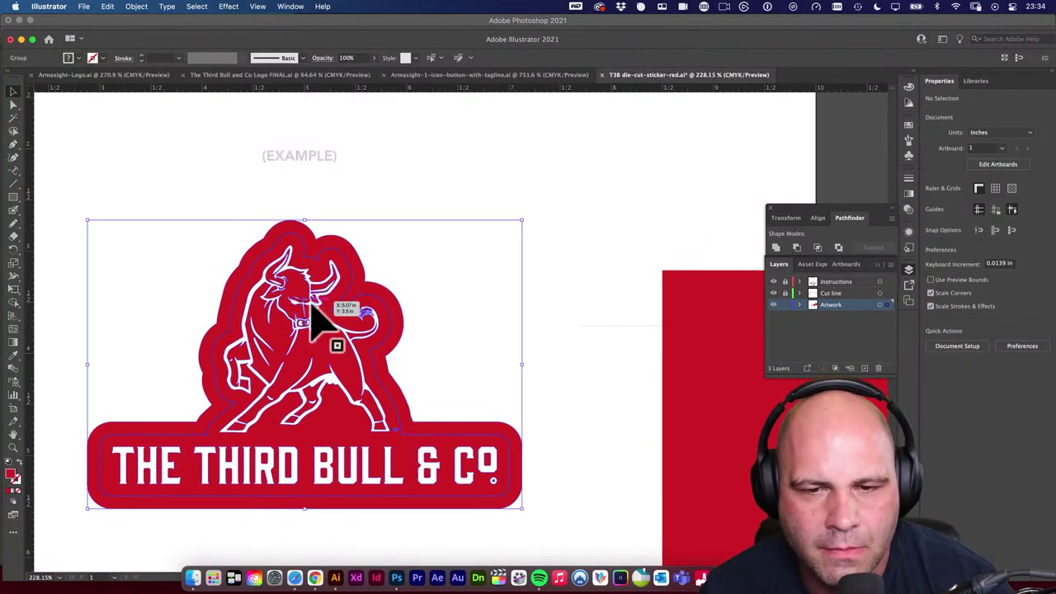
pyautogui.click(534, 312)
pyautogui.click(325, 323)
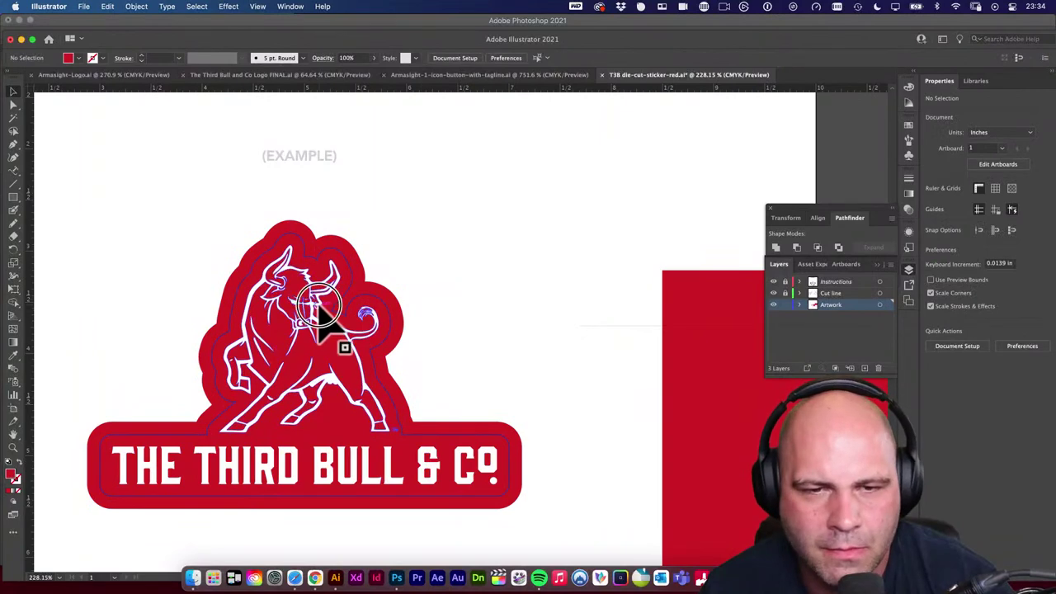
pyautogui.moveTo(341, 320); pyautogui.dragTo(405, 347)
pyautogui.moveTo(578, 355); pyautogui.dragTo(521, 312)
pyautogui.keyDown('shift'); pyautogui.click(417, 296); pyautogui.keyUp('shift')
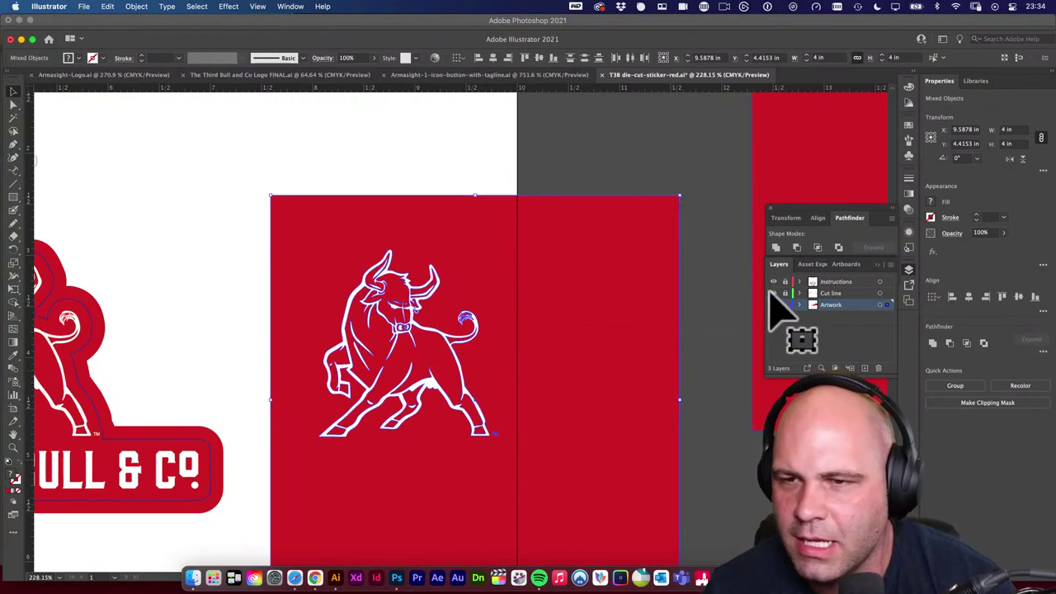
# Try Pathfinder Divide, delete the red background piece, and move the divided bull to the pasteboard.
pyautogui.click(844, 224)
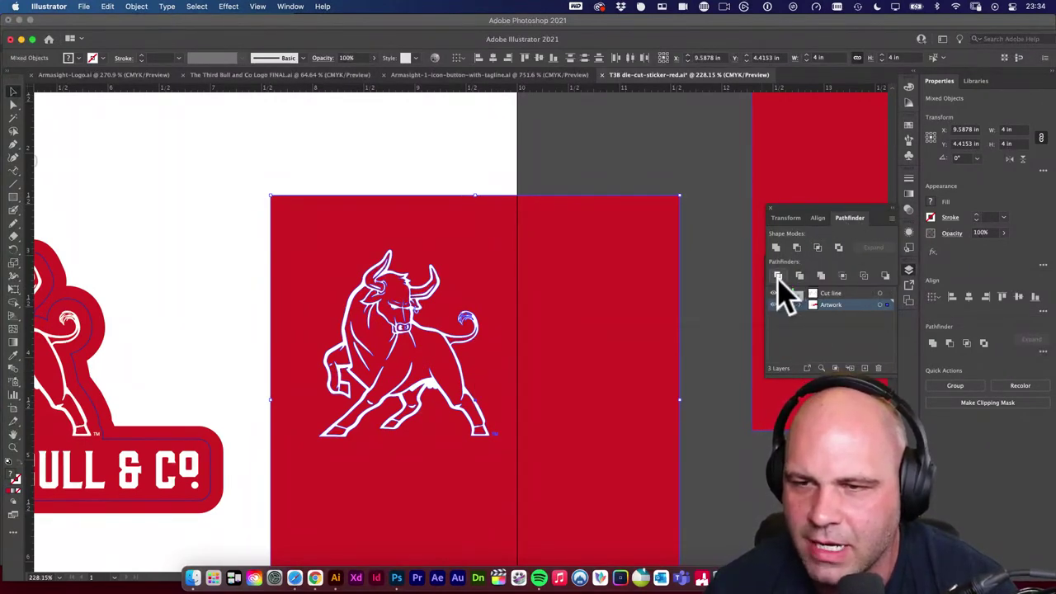
pyautogui.click(782, 275)
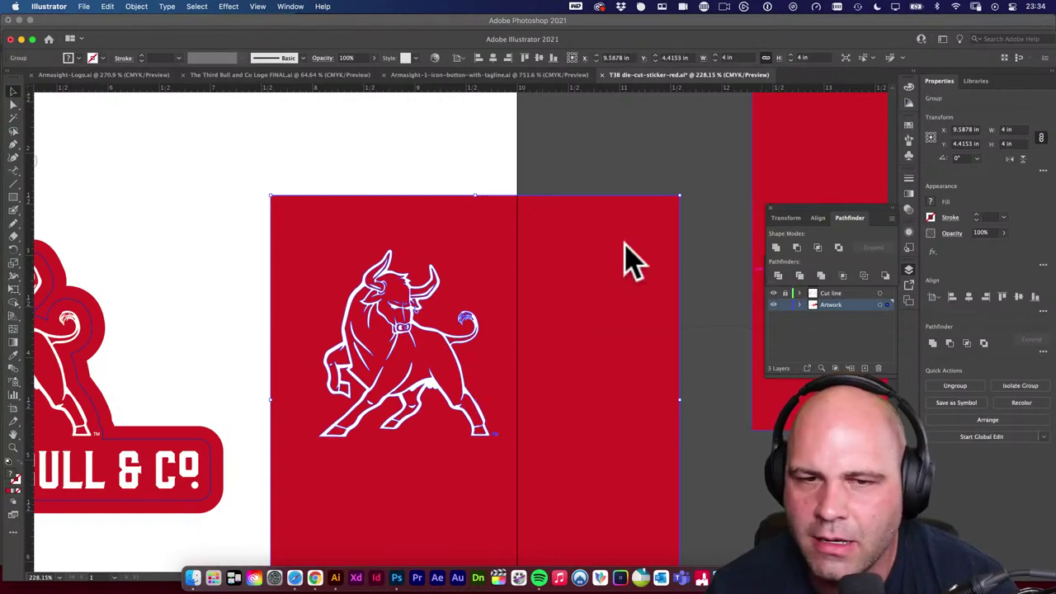
pyautogui.click(397, 169)
pyautogui.press('a')
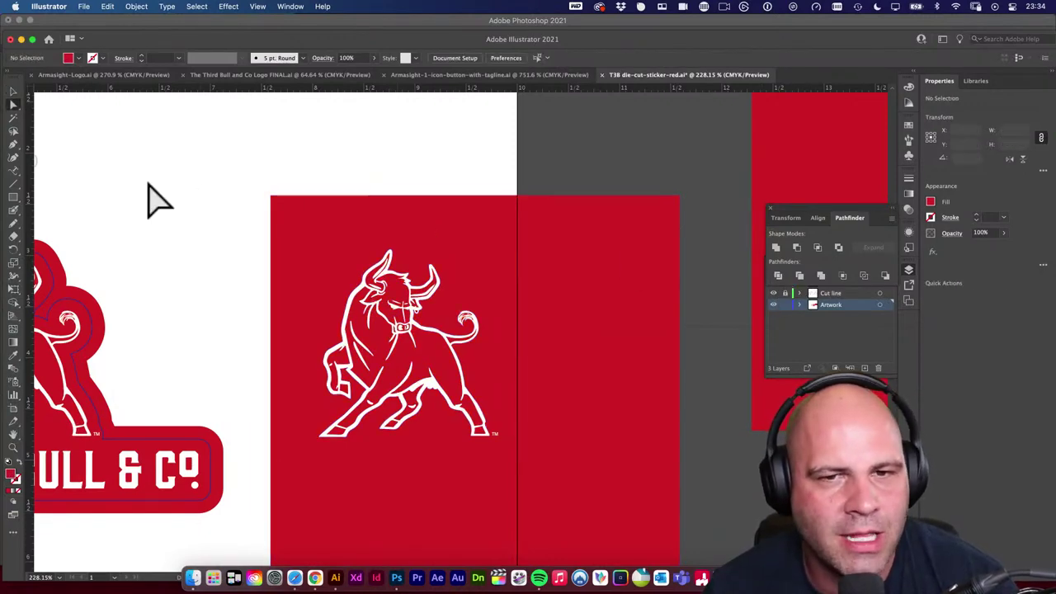
pyautogui.click(346, 207)
pyautogui.press('Delete')
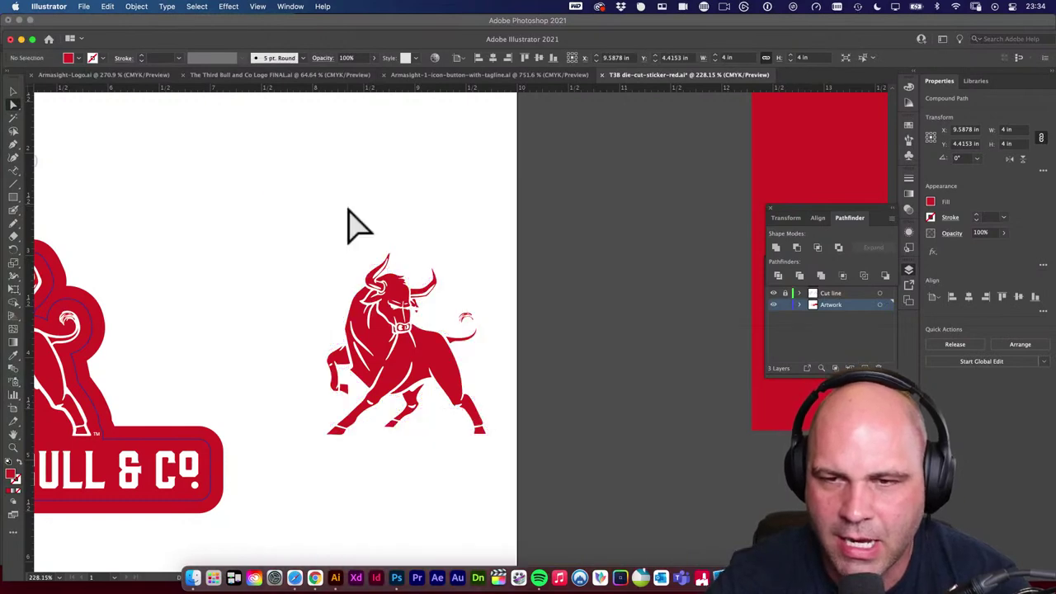
pyautogui.press('v')
pyautogui.moveTo(290, 195); pyautogui.dragTo(537, 502)
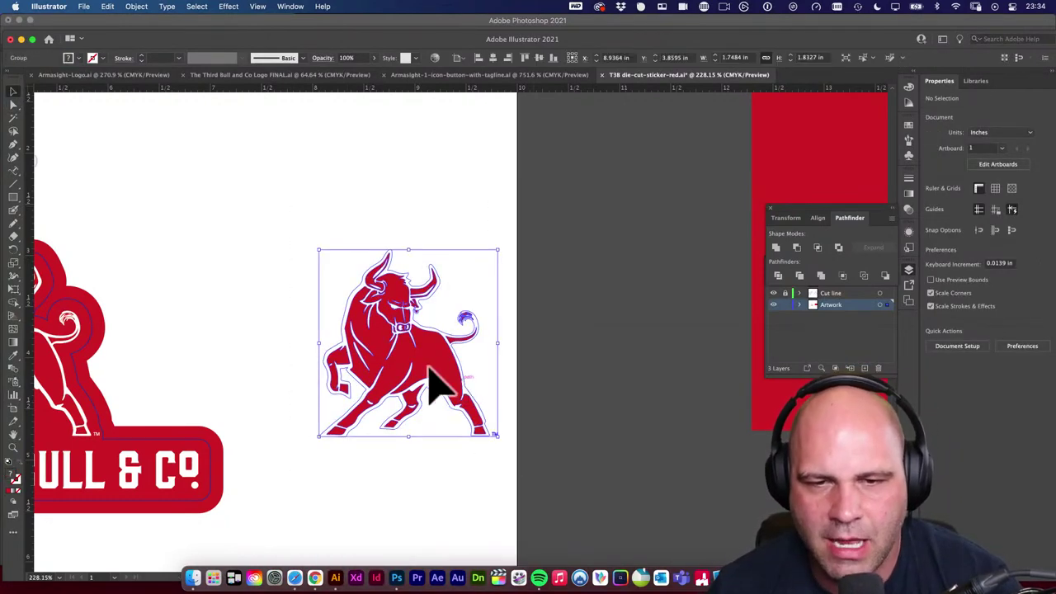
pyautogui.moveTo(437, 387); pyautogui.dragTo(672, 398)
pyautogui.click(660, 223)
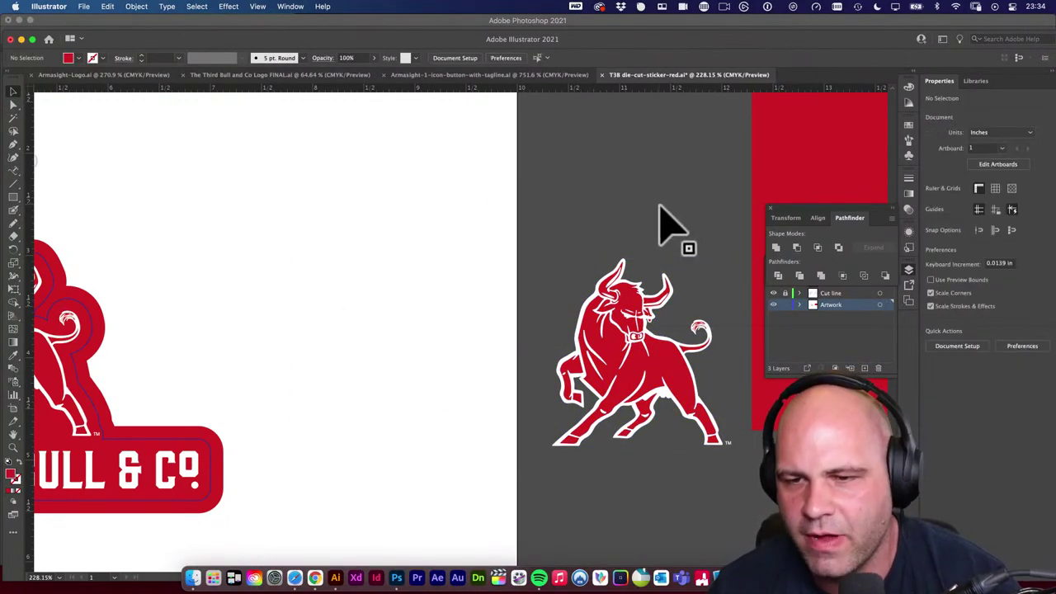
# Make the bull's paths a compound path, then undo back to the bull on the red square.
pyautogui.moveTo(660, 207); pyautogui.dragTo(663, 194)
pyautogui.hscroll(-3, 584, 207)
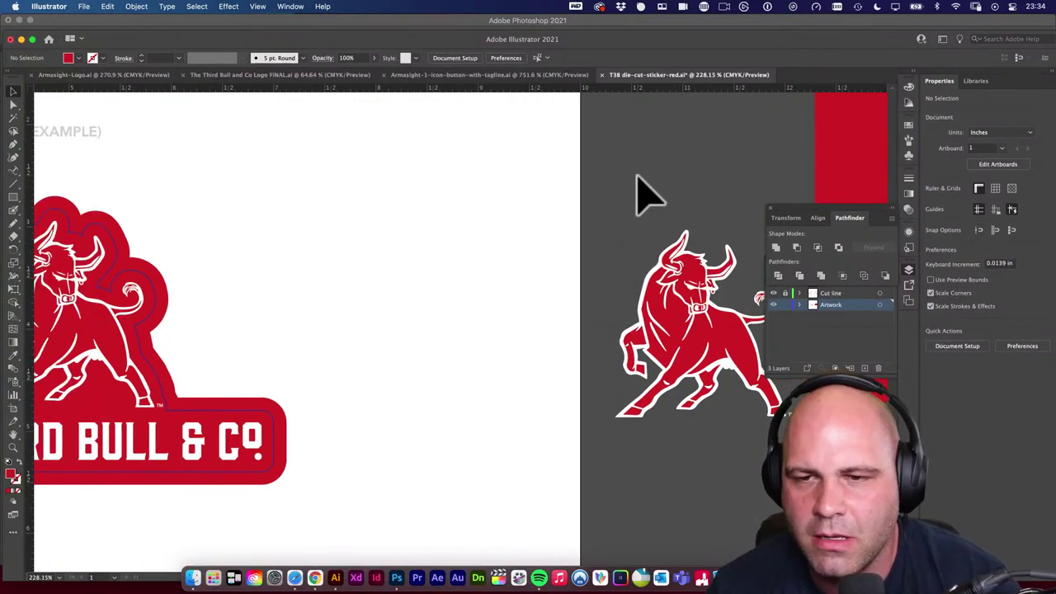
pyautogui.press('a')
pyautogui.click(672, 306)
pyautogui.press('super+8')
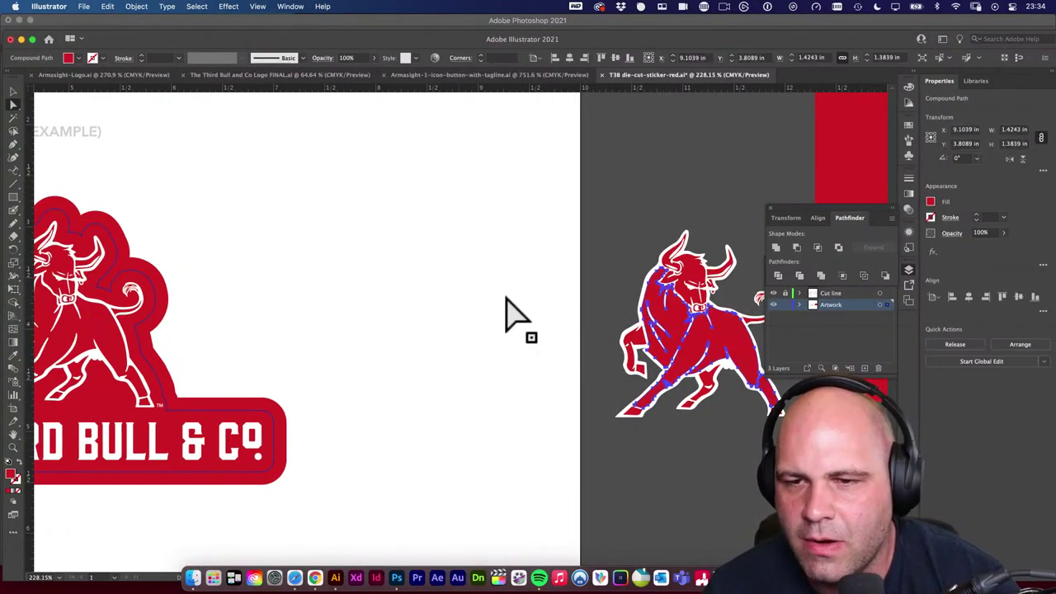
pyautogui.hscroll(5, 495, 309)
pyautogui.press('super+z')
pyautogui.press('super+z')
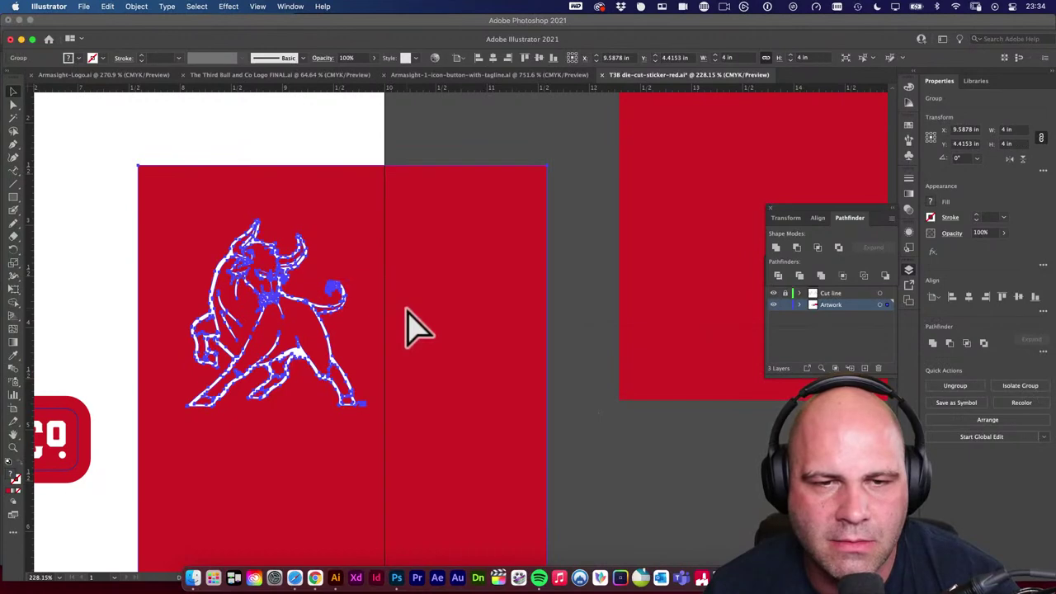
# Recolour the backing rectangle's fill to cyan 4FC1C6.
pyautogui.click(578, 351)
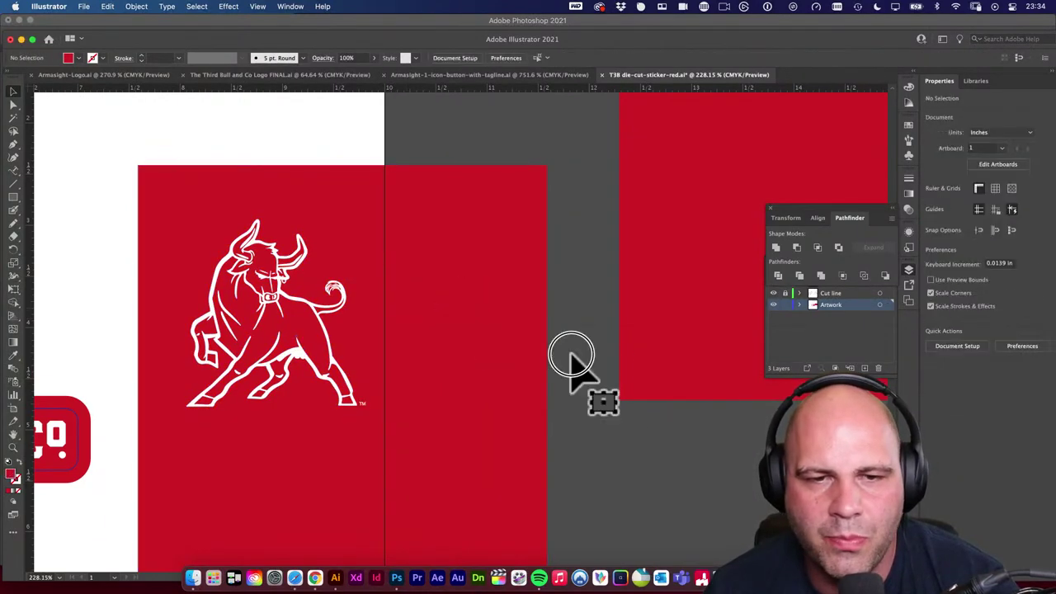
pyautogui.moveTo(450, 321)
pyautogui.mouseDown()
pyautogui.moveTo(601, 377)
pyautogui.moveTo(446, 330)
pyautogui.mouseUp()
pyautogui.hscroll(-6, 450, 346)
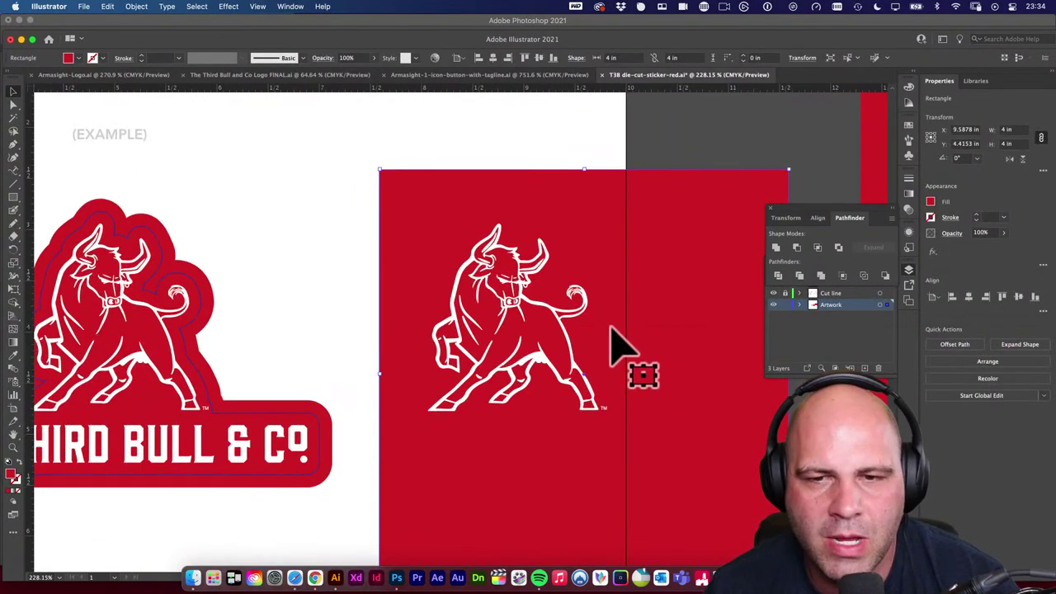
pyautogui.scroll(-3, 631, 343)
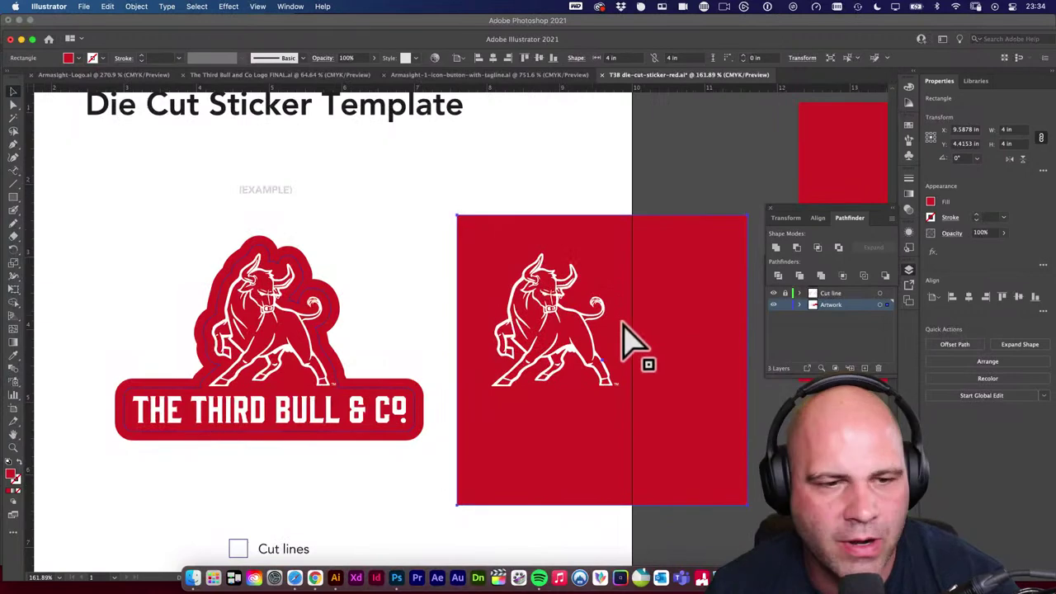
pyautogui.doubleClick(12, 473)
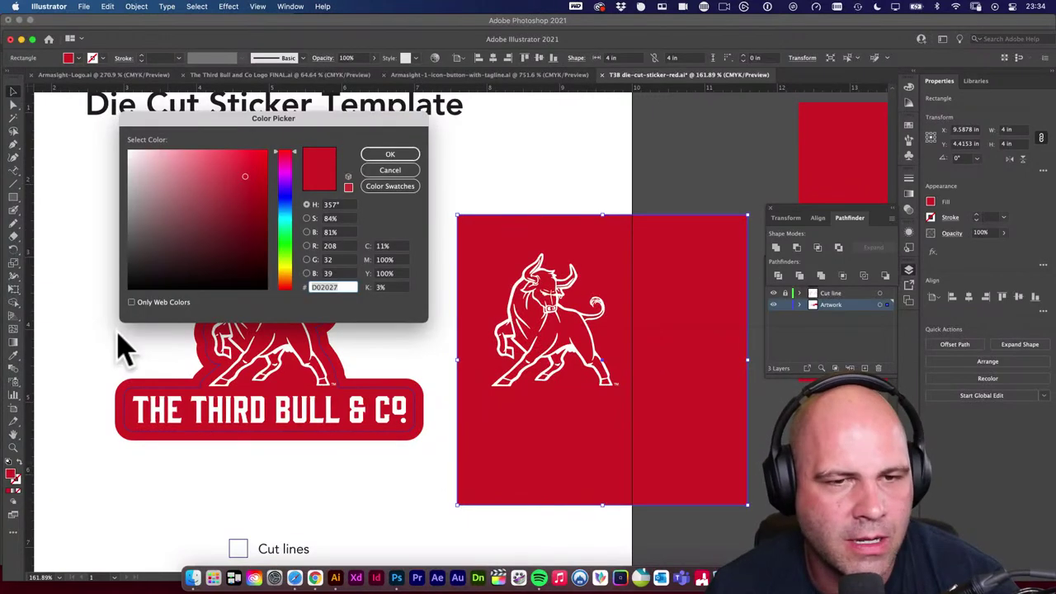
pyautogui.click(284, 218)
pyautogui.click(212, 180)
pyautogui.click(386, 156)
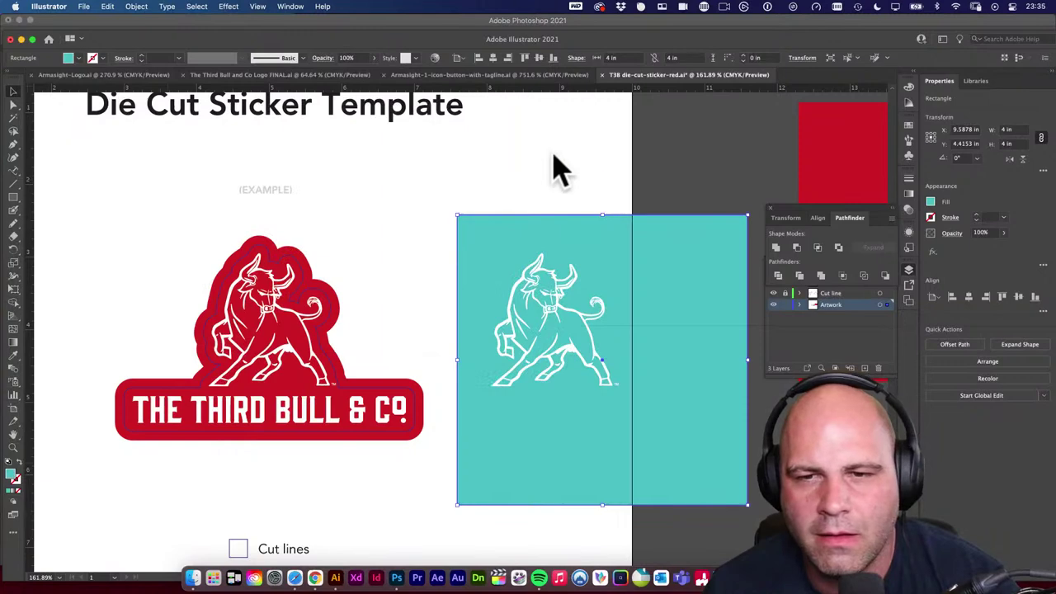
# Knock the bull out of the cyan rectangle with Minus Front and drag the result to the pasteboard.
pyautogui.click(552, 165)
pyautogui.moveTo(473, 247); pyautogui.dragTo(577, 327)
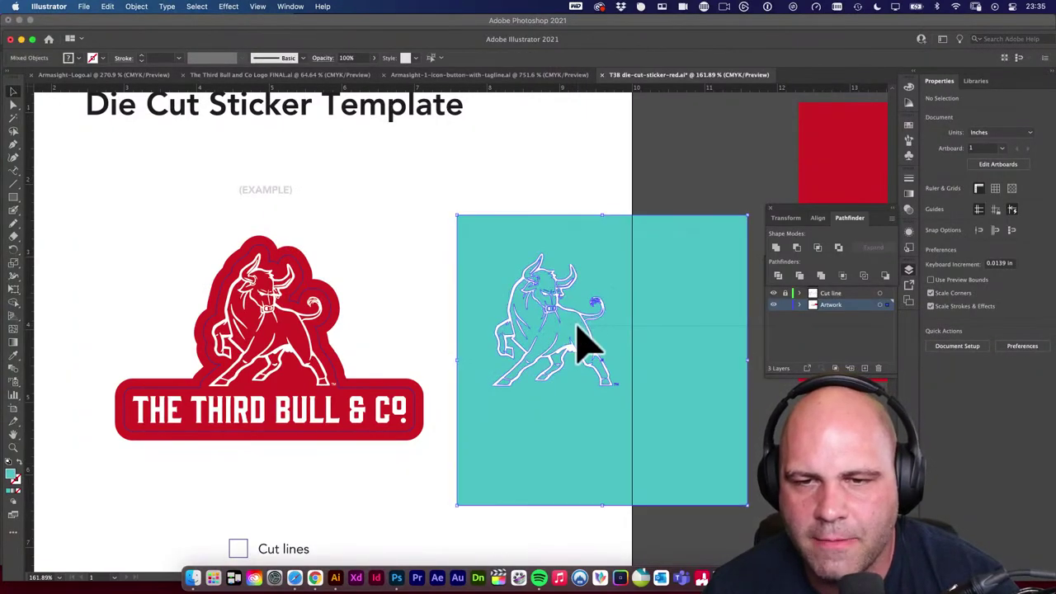
pyautogui.click(780, 276)
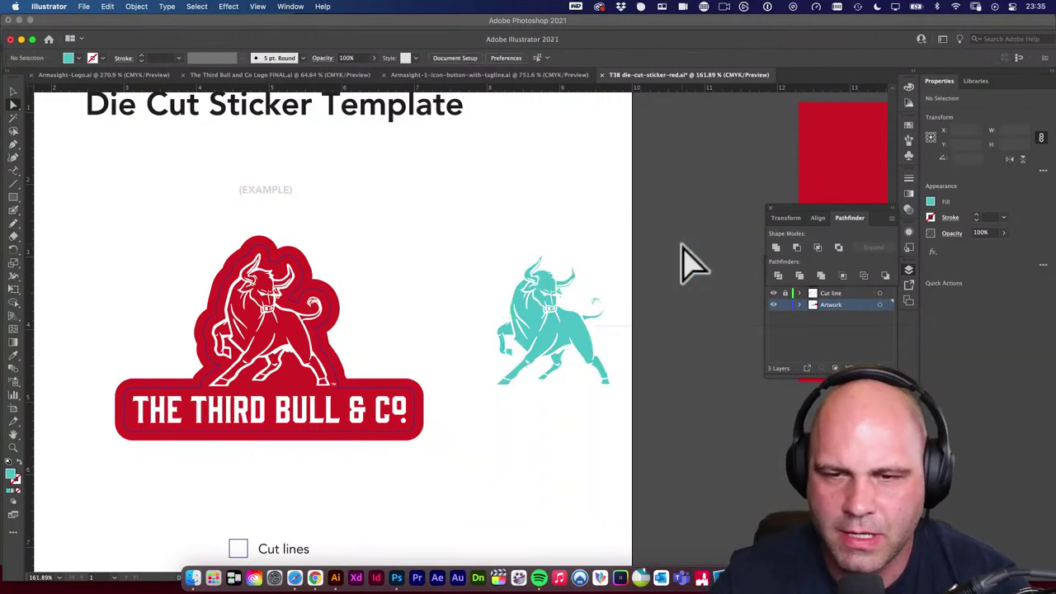
pyautogui.moveTo(469, 229); pyautogui.dragTo(694, 437)
pyautogui.hscroll(3, 578, 371)
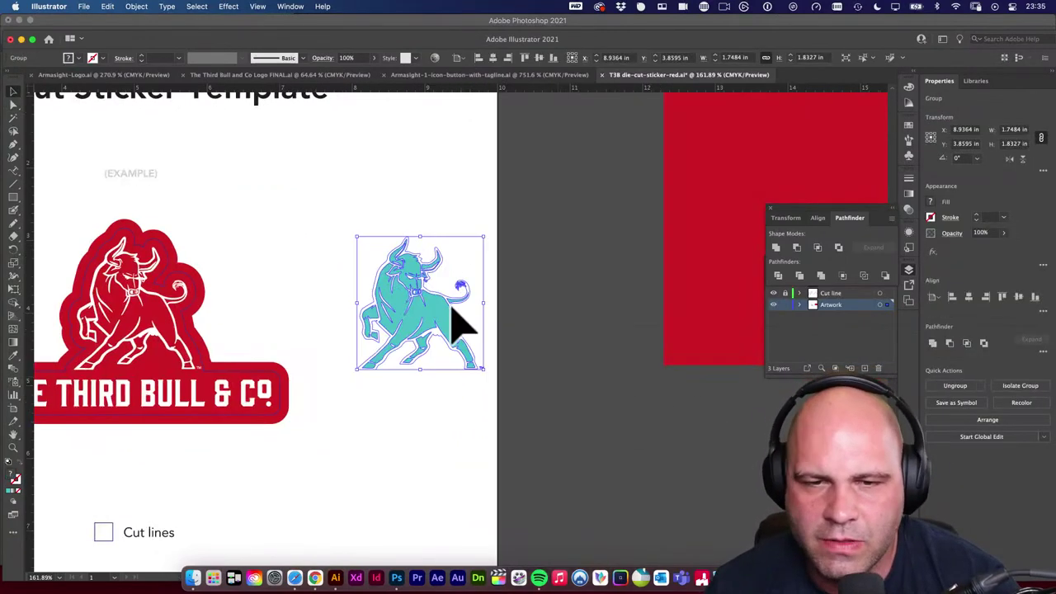
pyautogui.moveTo(462, 330); pyautogui.dragTo(630, 396)
# Select all the cyan bull pieces with Select > Same > Fill & Stroke.
pyautogui.click(705, 424)
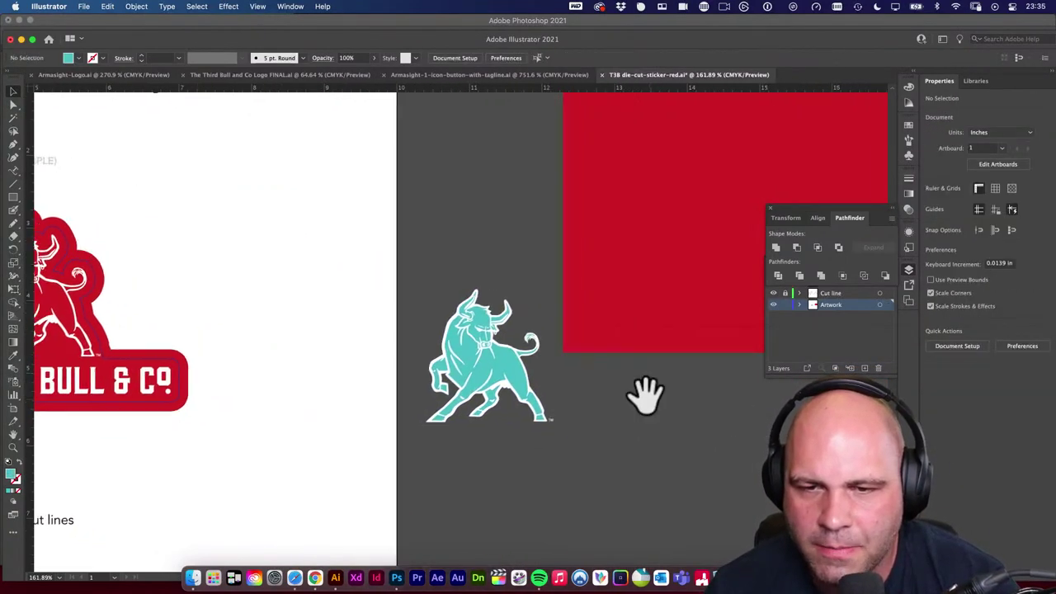
pyautogui.scroll(5, 536, 363)
pyautogui.click(437, 248)
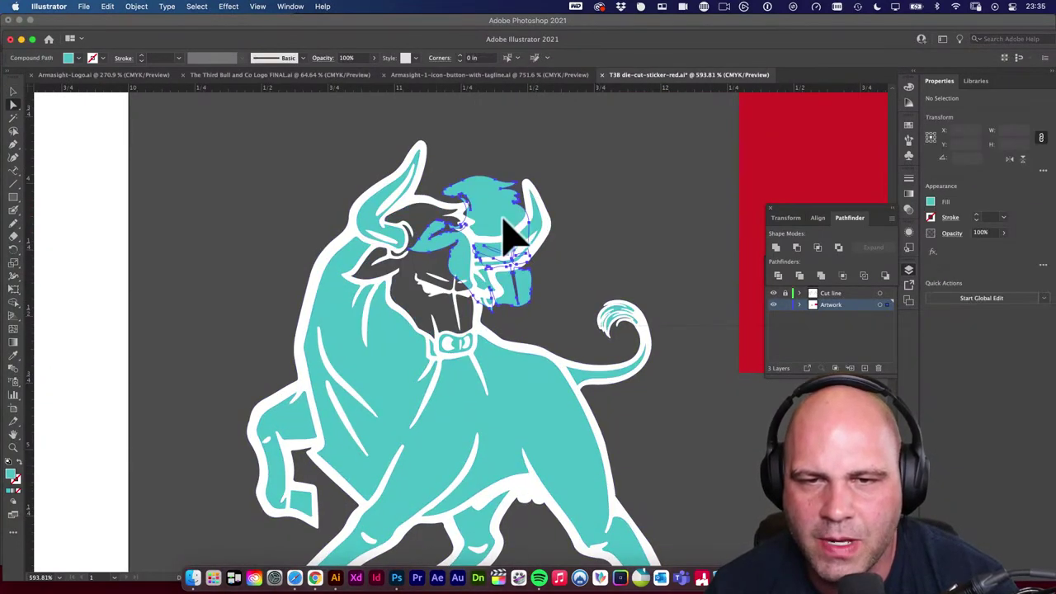
pyautogui.scroll(-1, 561, 310)
pyautogui.click(559, 307)
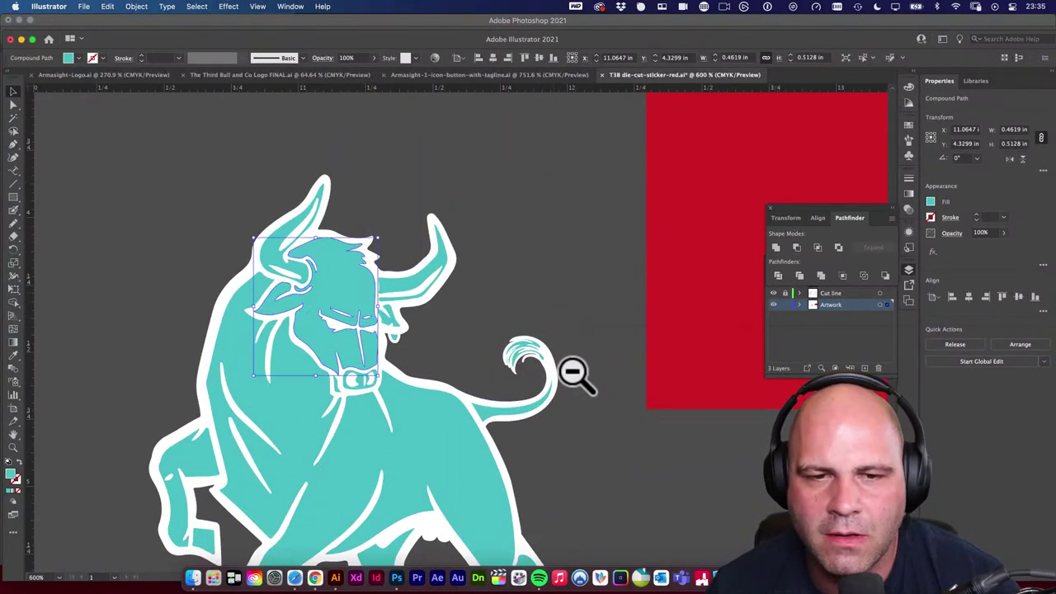
pyautogui.click(639, 203)
pyautogui.press('super+a')
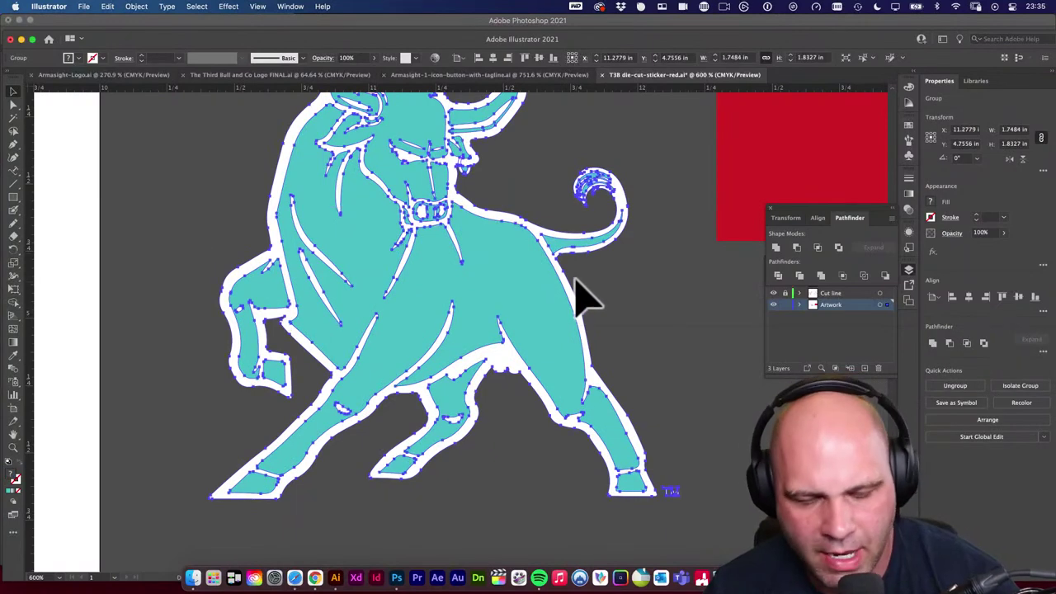
pyautogui.scroll(-1, 566, 301)
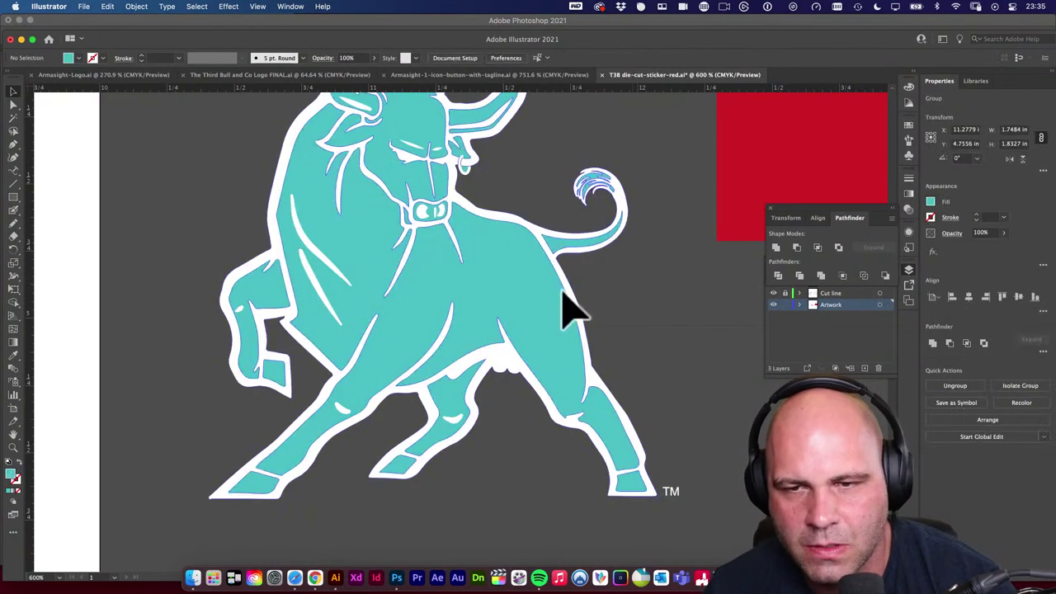
pyautogui.scroll(-2, 566, 302)
pyautogui.click(558, 295)
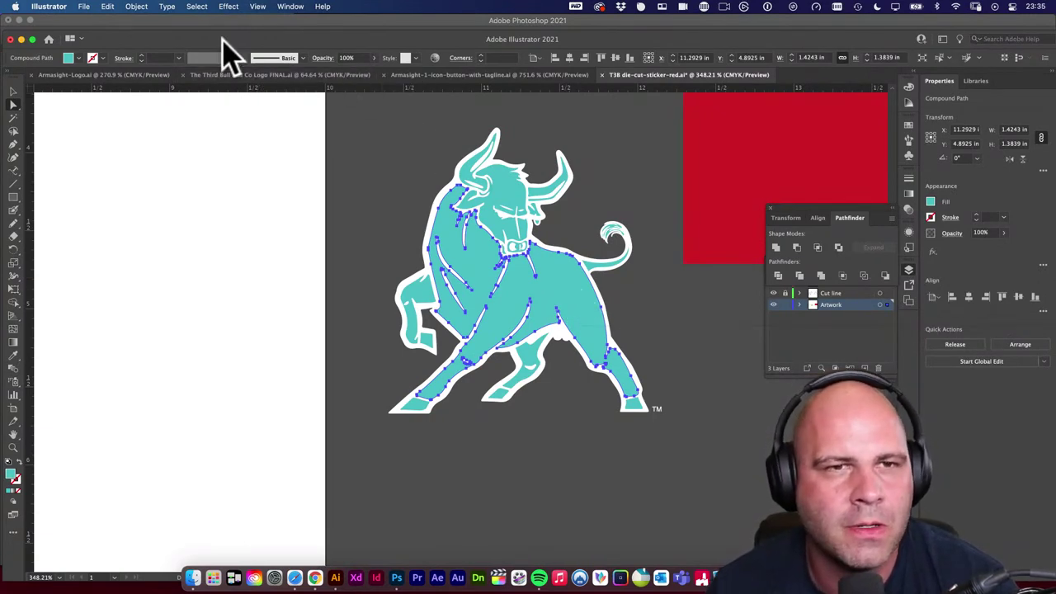
pyautogui.click(195, 7)
pyautogui.moveTo(197, 124)
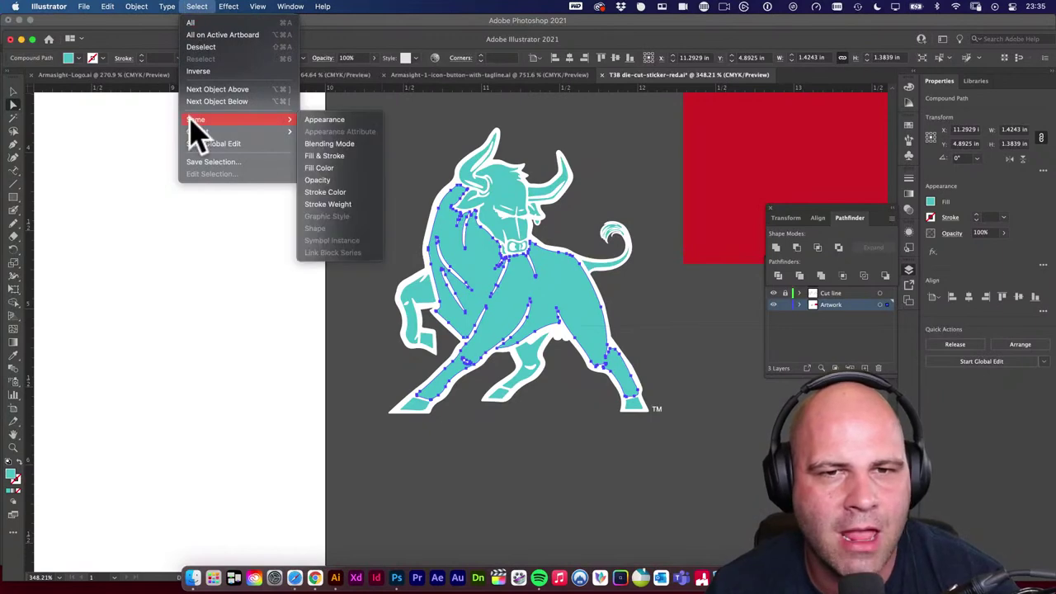
pyautogui.click(326, 155)
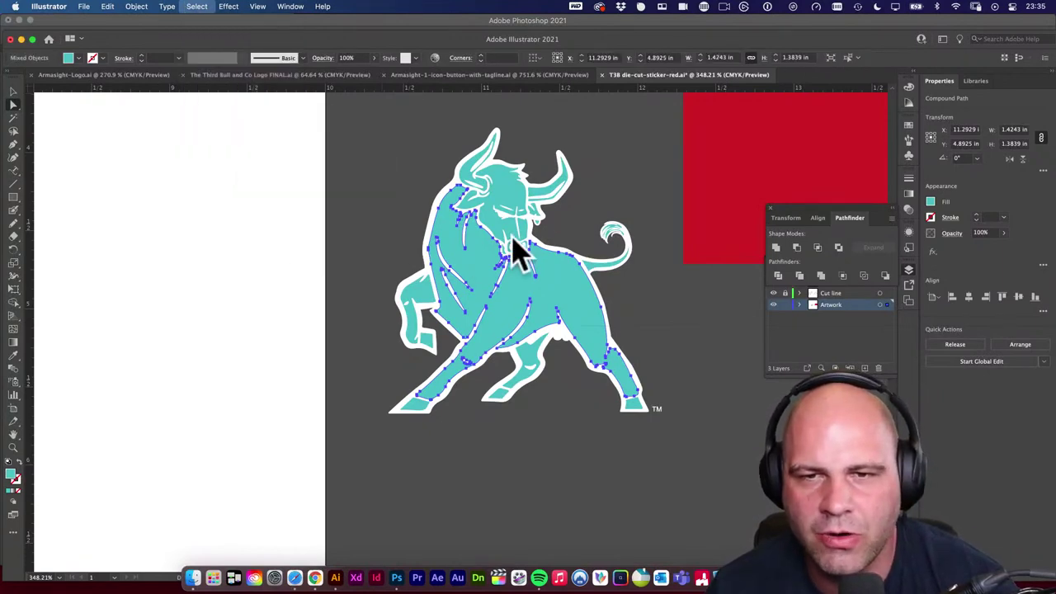
# Group the selected cyan bull pieces, then test-move the group and undo.
pyautogui.keyDown('alt'); pyautogui.click(470, 247); pyautogui.keyUp('alt')
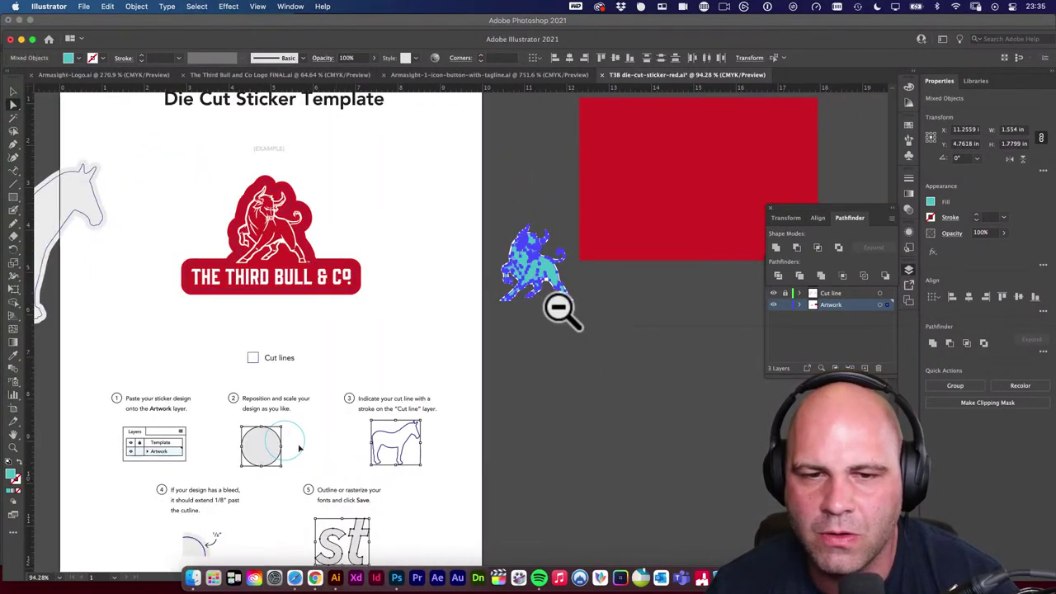
pyautogui.keyDown('alt'); pyautogui.click(561, 306); pyautogui.keyUp('alt')
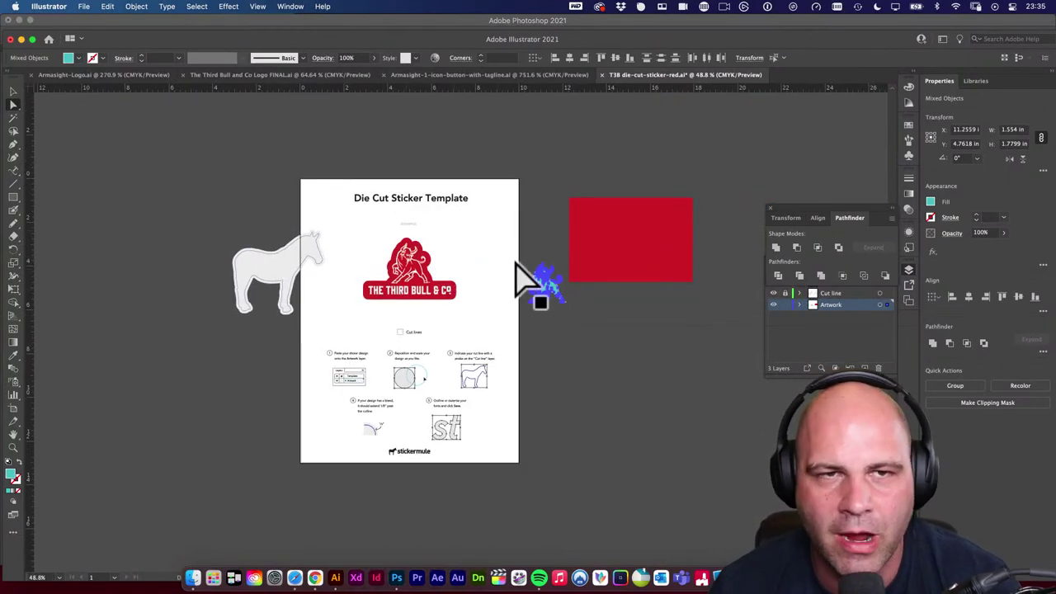
pyautogui.moveTo(537, 265); pyautogui.dragTo(509, 278)
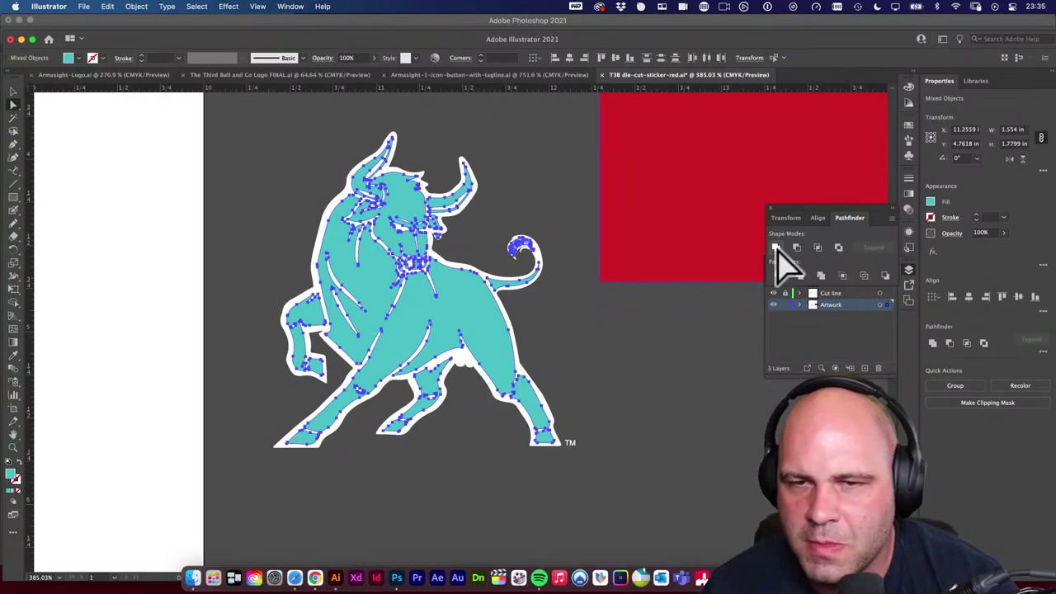
pyautogui.press('super+g')
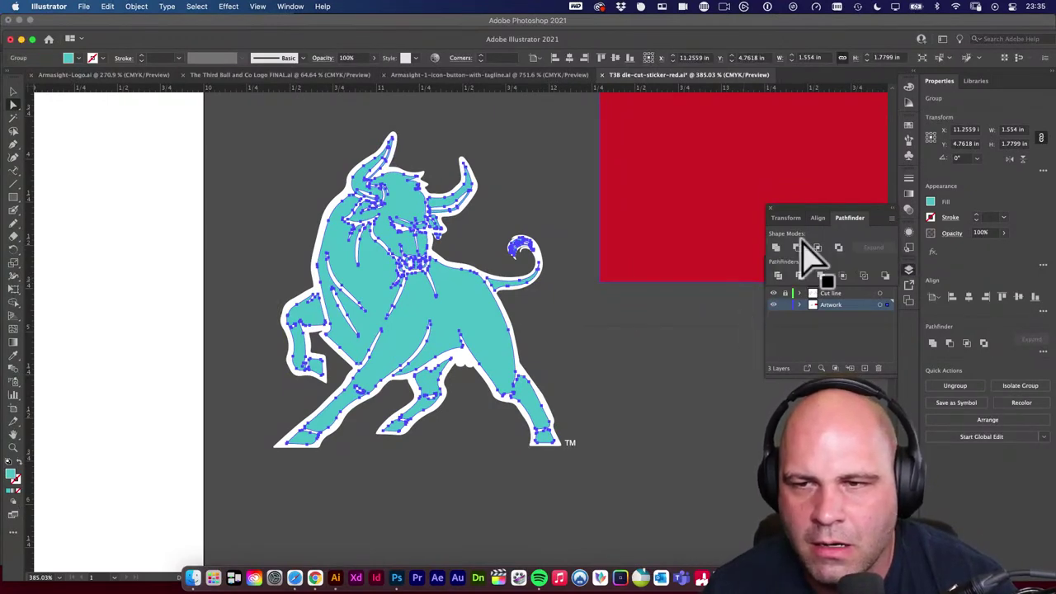
pyautogui.click(672, 372)
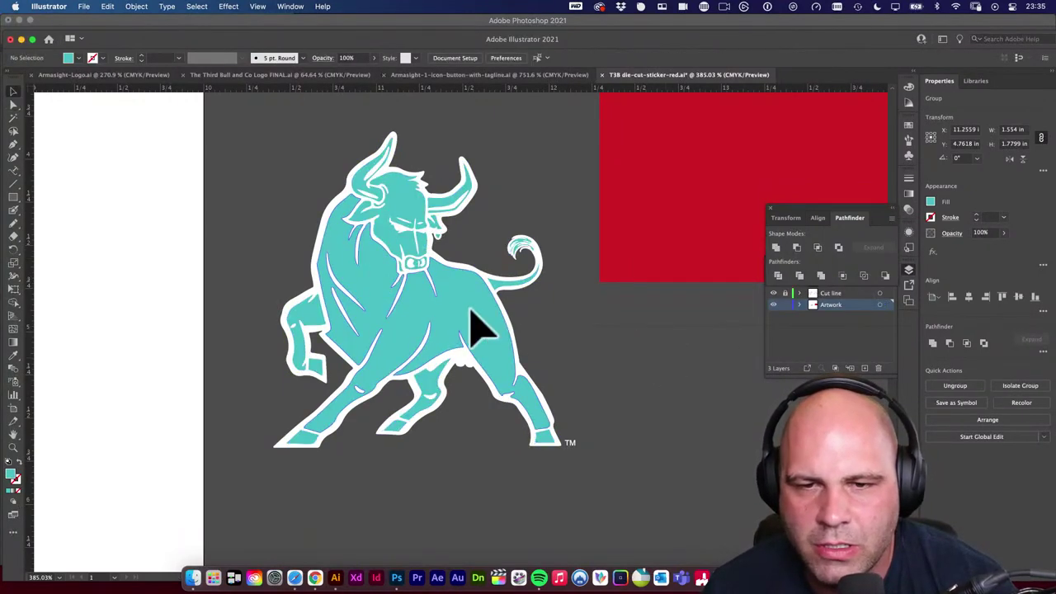
pyautogui.moveTo(479, 325); pyautogui.dragTo(698, 419)
pyautogui.press('super+z')
pyautogui.press('super+shift+a')
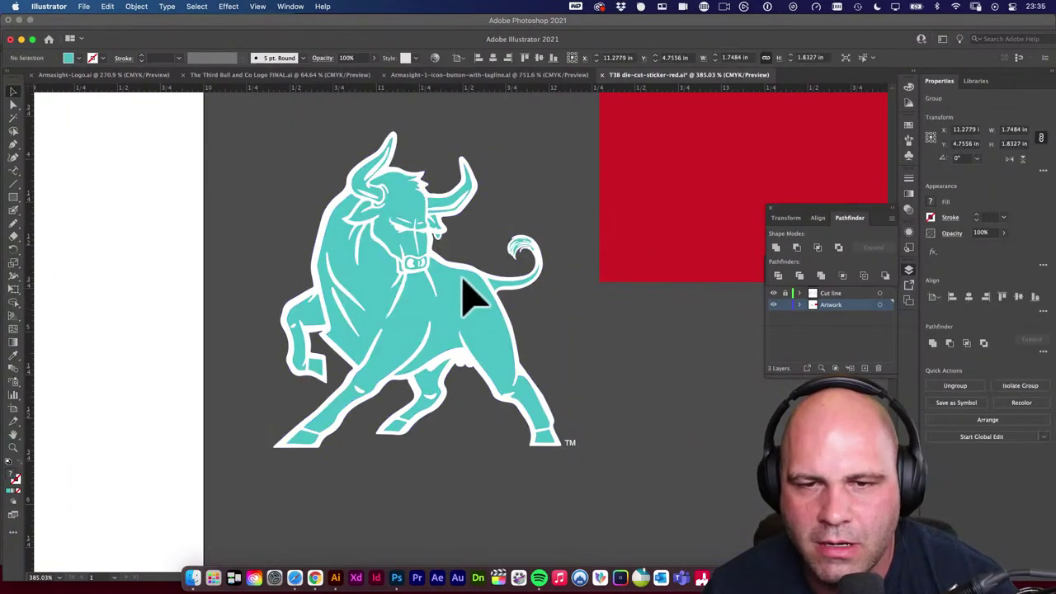
# Test pulling the teal bull away from its white outline, then undo the move.
pyautogui.click(471, 294)
pyautogui.click(655, 337)
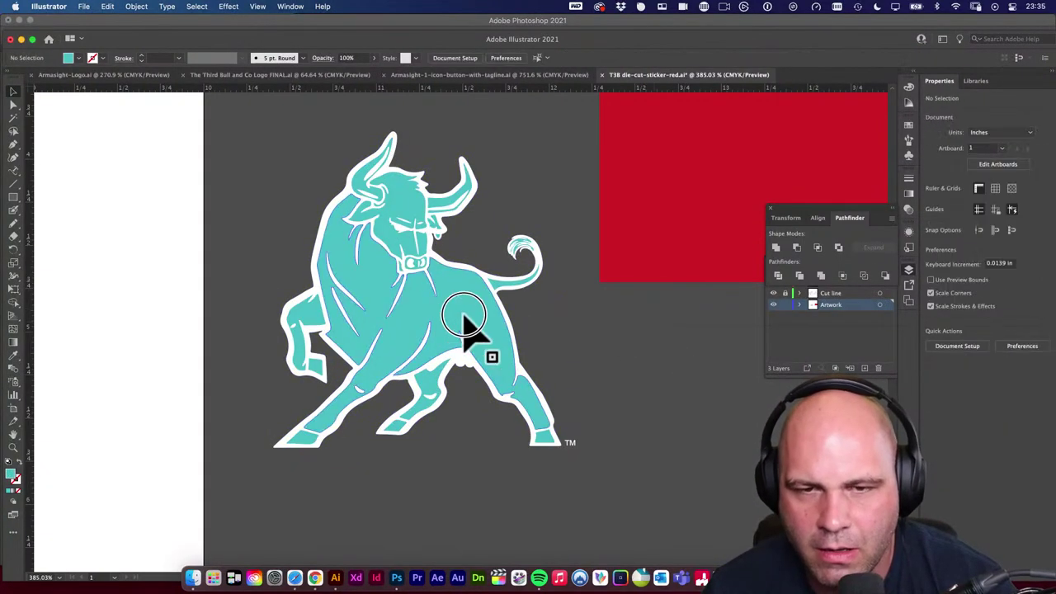
pyautogui.moveTo(471, 330); pyautogui.dragTo(731, 436)
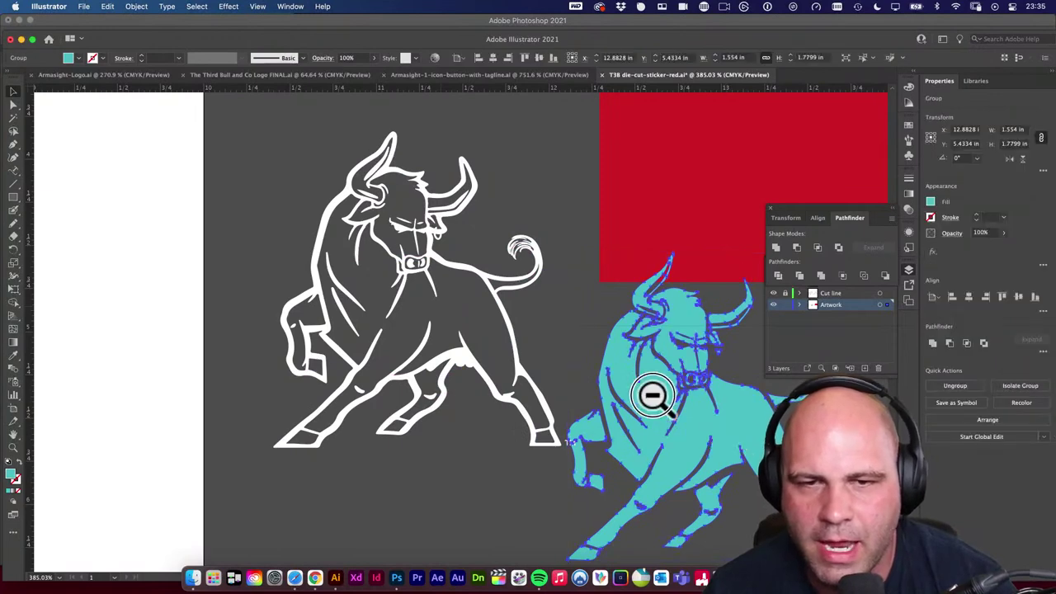
pyautogui.moveTo(655, 396); pyautogui.dragTo(471, 365)
pyautogui.click(691, 417)
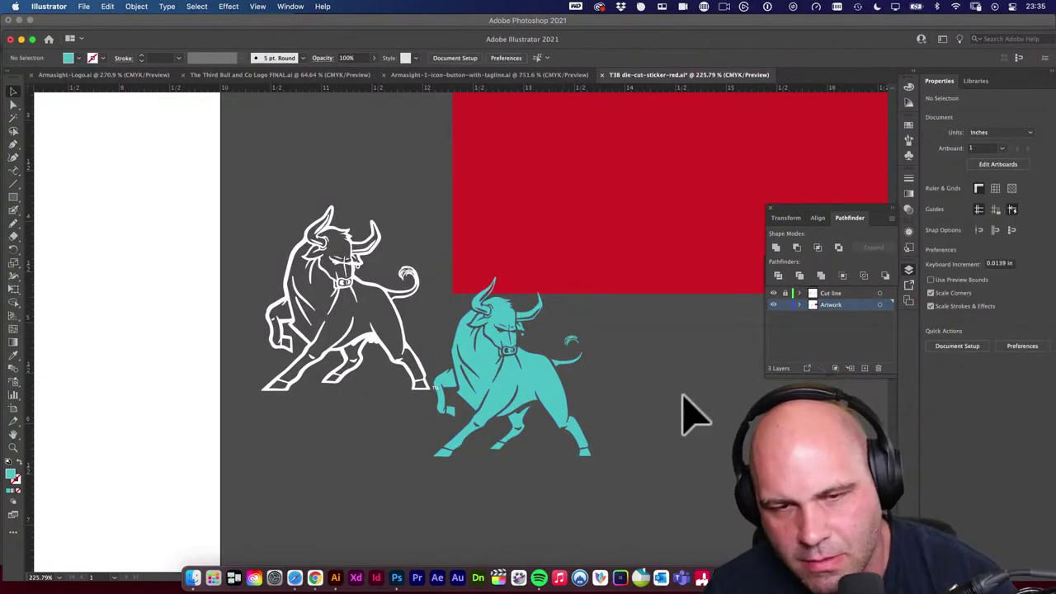
pyautogui.press('super+z')
pyautogui.click(571, 354)
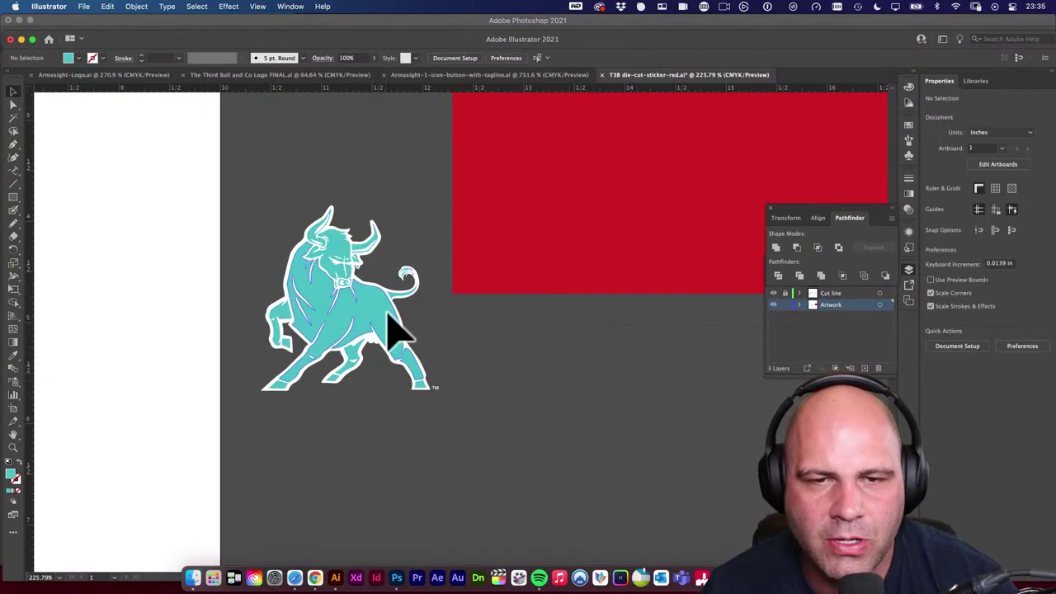
# Select all the bull artwork and group the teal bull with its white linework.
pyautogui.moveTo(283, 223); pyautogui.dragTo(405, 242)
pyautogui.press('super+a')
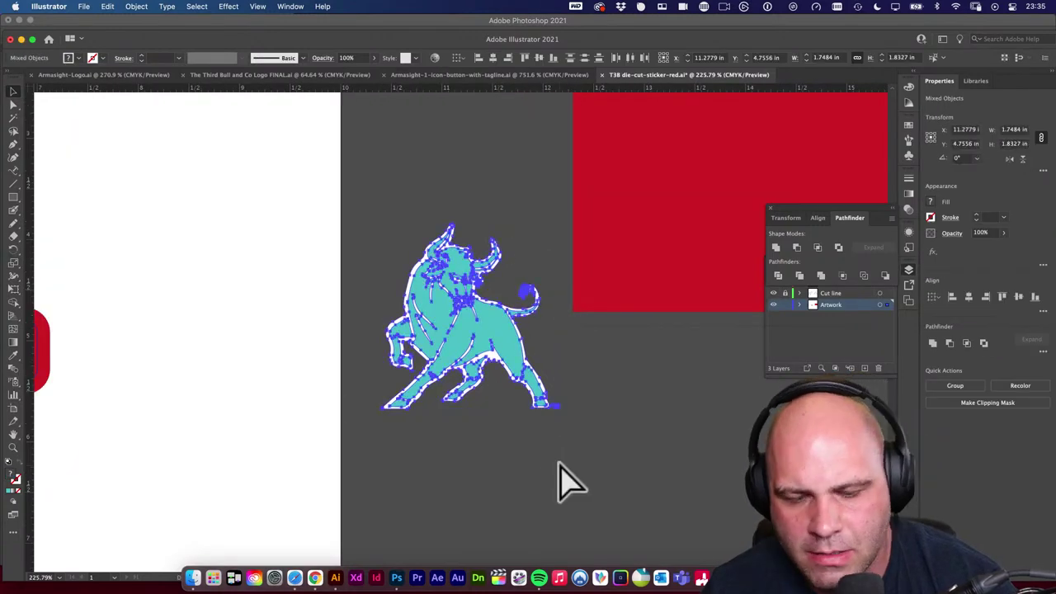
pyautogui.press('super+g')
pyautogui.scroll(2, 424, 385)
pyautogui.scroll(-5, 632, 401)
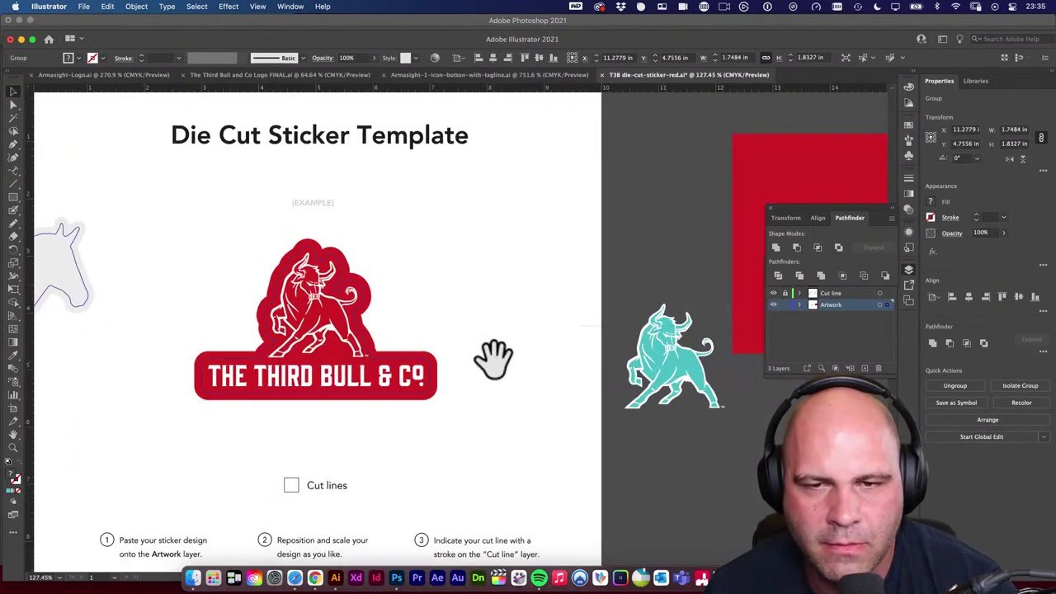
pyautogui.keyDown('shift'); pyautogui.click(330, 303); pyautogui.keyUp('shift')
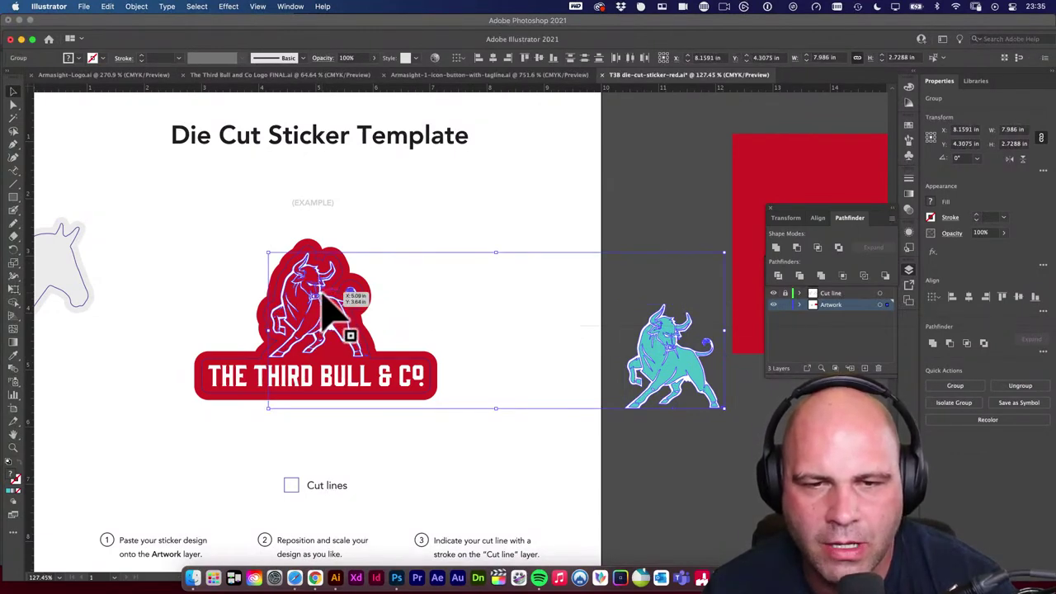
pyautogui.click(448, 302)
pyautogui.click(337, 306)
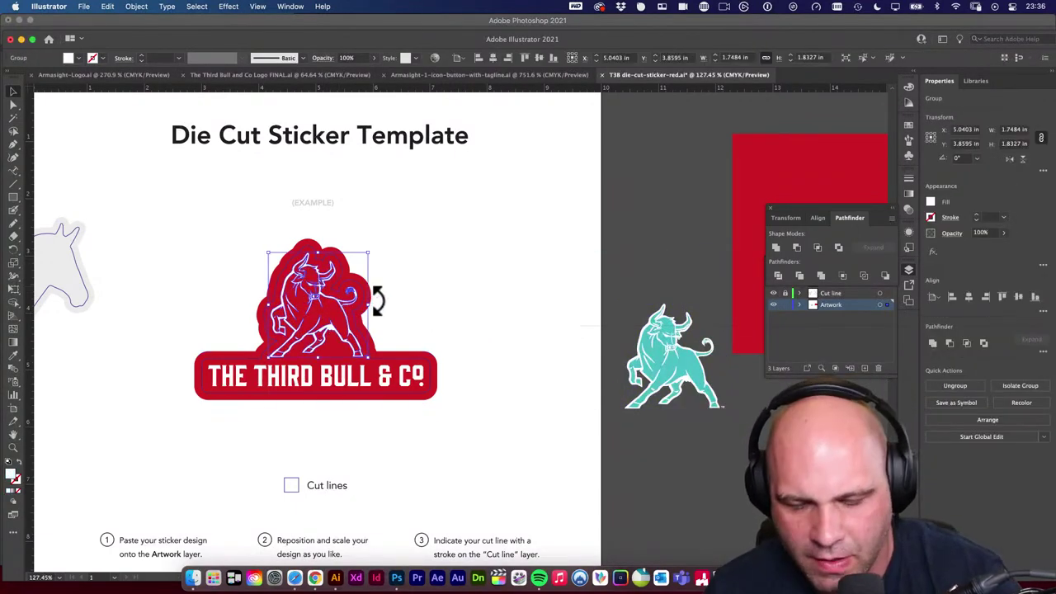
pyautogui.doubleClick(10, 476)
pyautogui.click(288, 200)
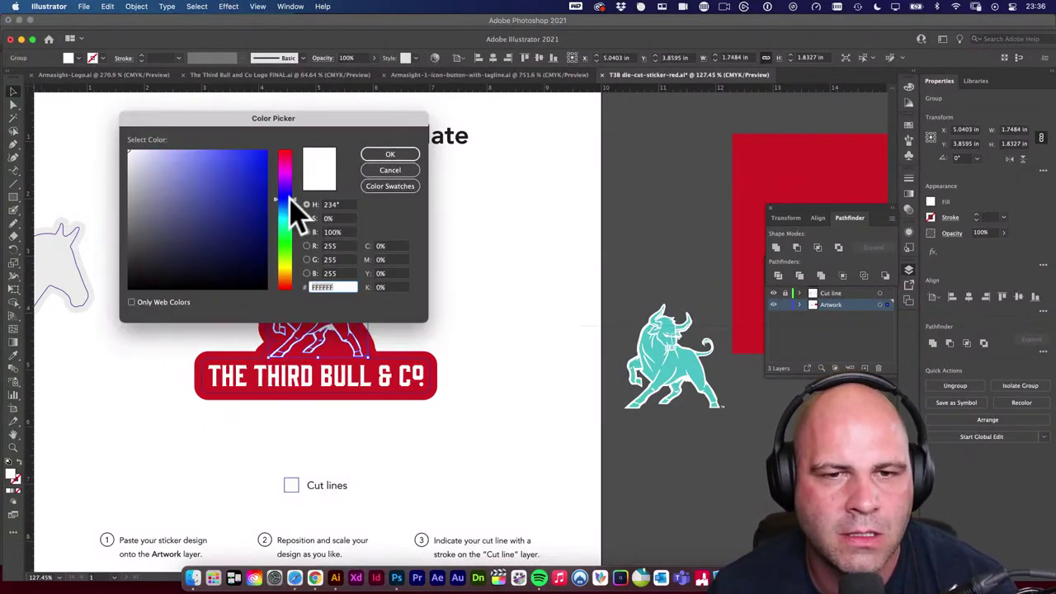
pyautogui.click(413, 159)
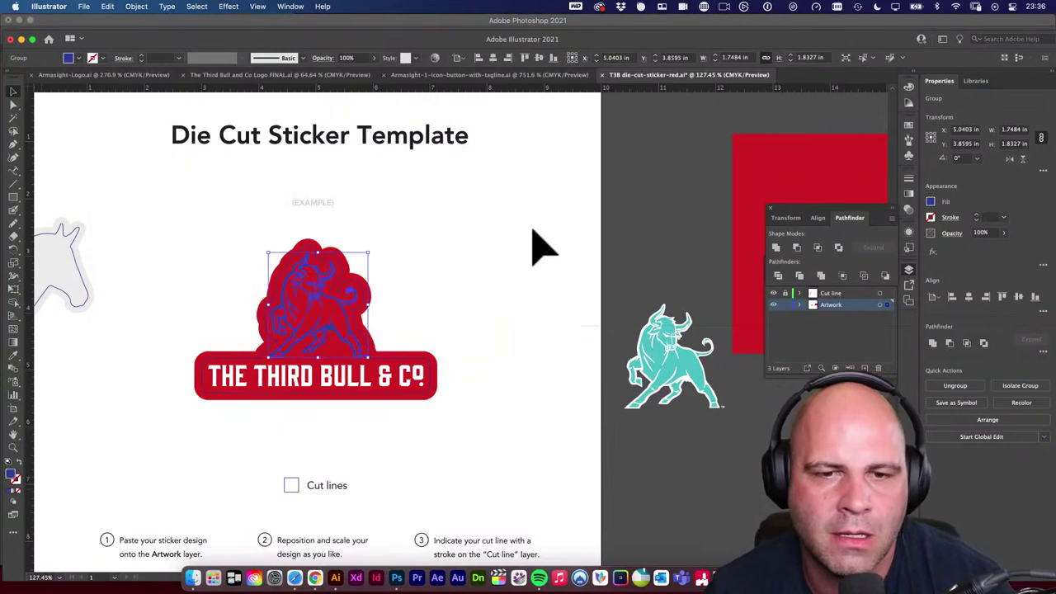
pyautogui.moveTo(349, 318); pyautogui.dragTo(664, 351)
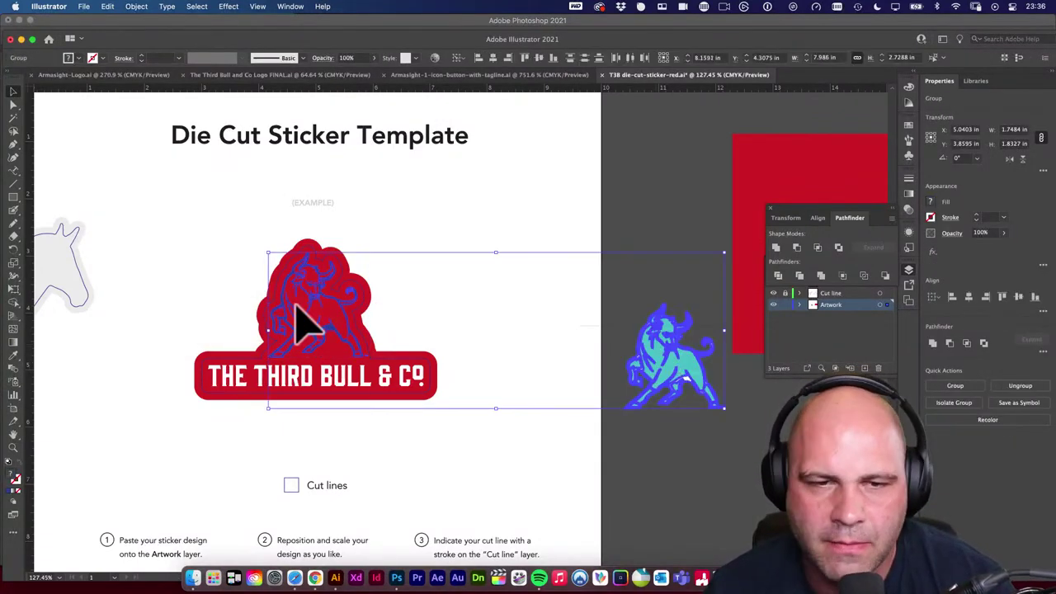
pyautogui.moveTo(297, 273); pyautogui.dragTo(298, 272)
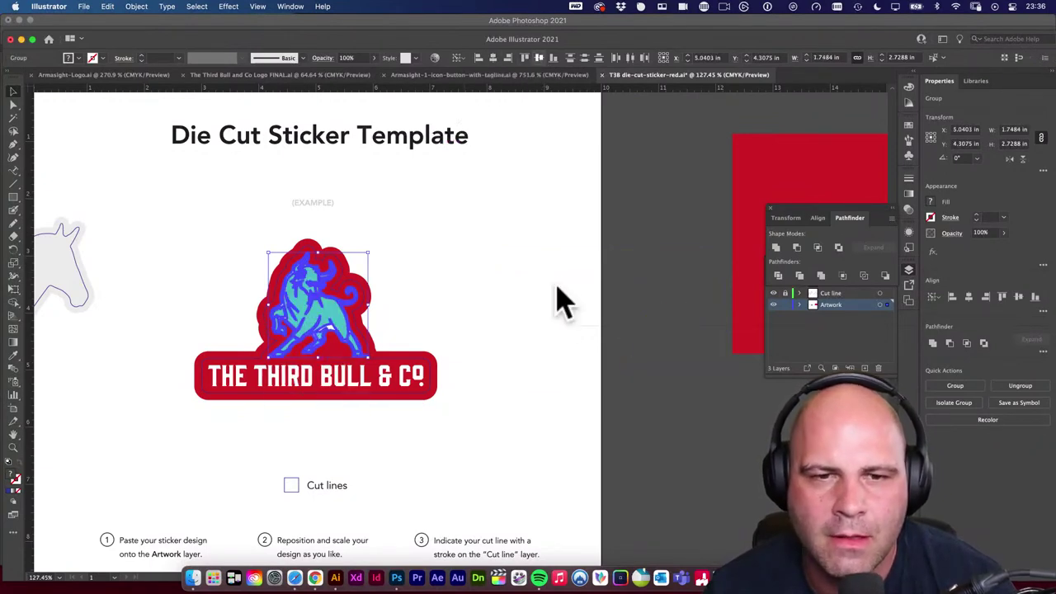
pyautogui.moveTo(353, 322); pyautogui.dragTo(541, 380)
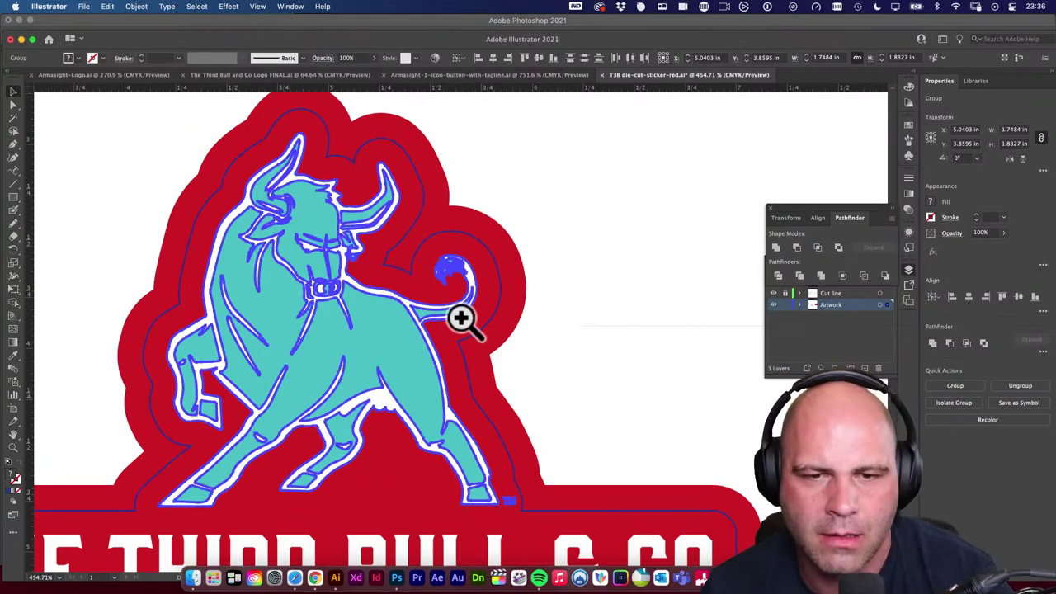
pyautogui.press('v')
pyautogui.press('super+a')
pyautogui.click(610, 327)
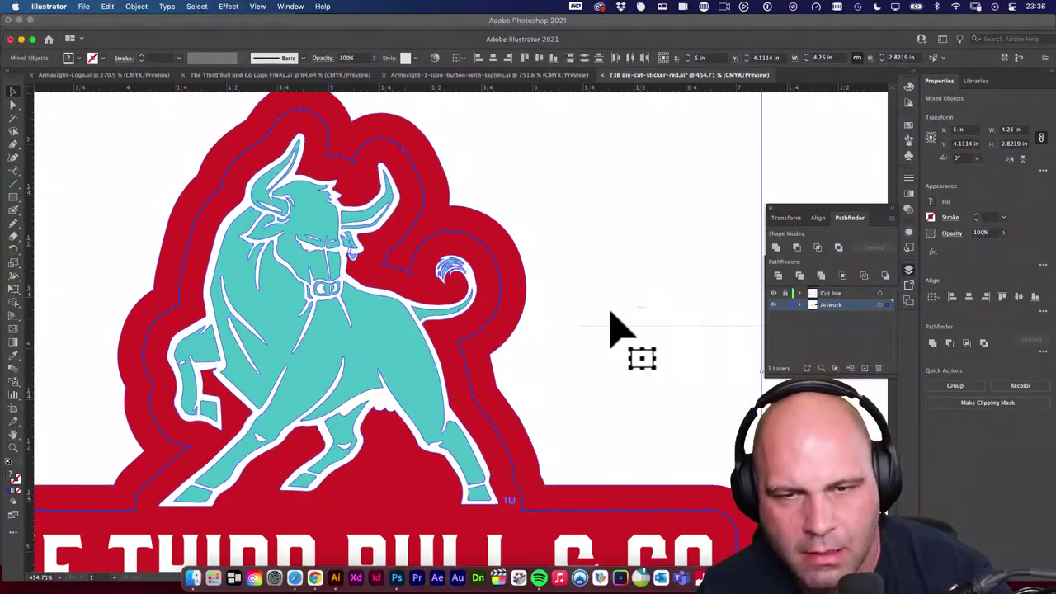
pyautogui.click(421, 337)
pyautogui.click(427, 338)
pyautogui.press('Delete')
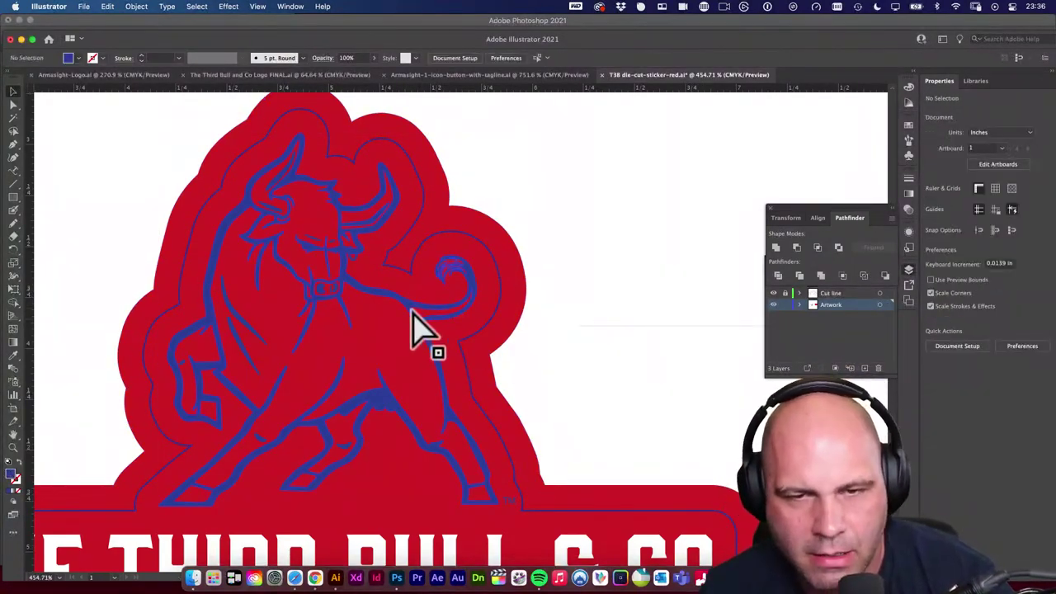
pyautogui.click(412, 330)
pyautogui.press('Delete')
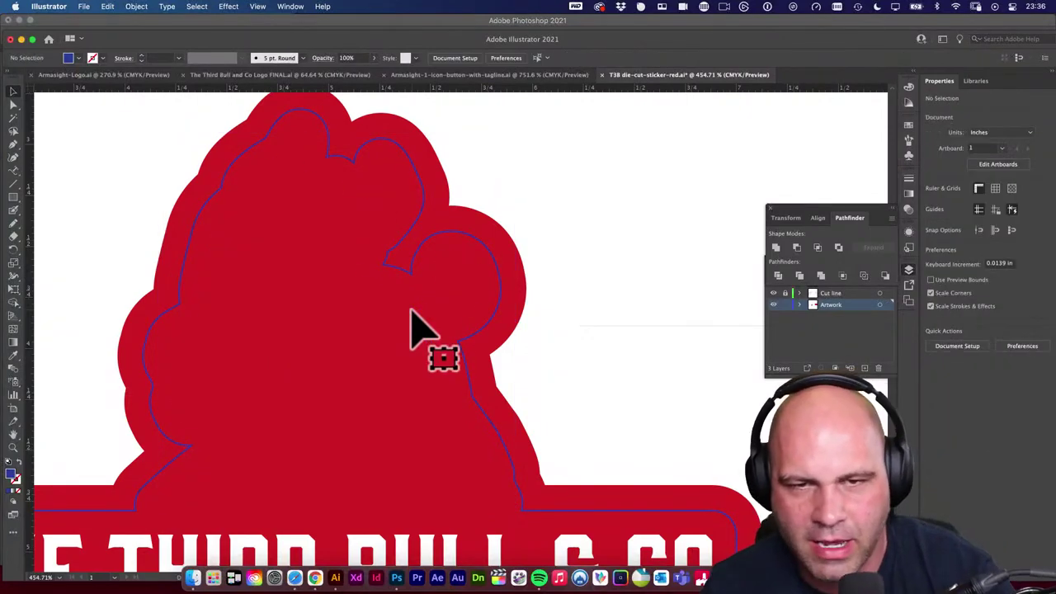
pyautogui.press('super+z')
pyautogui.click(594, 394)
pyautogui.scroll(-1, 508, 367)
pyautogui.scroll(-2, 508, 367)
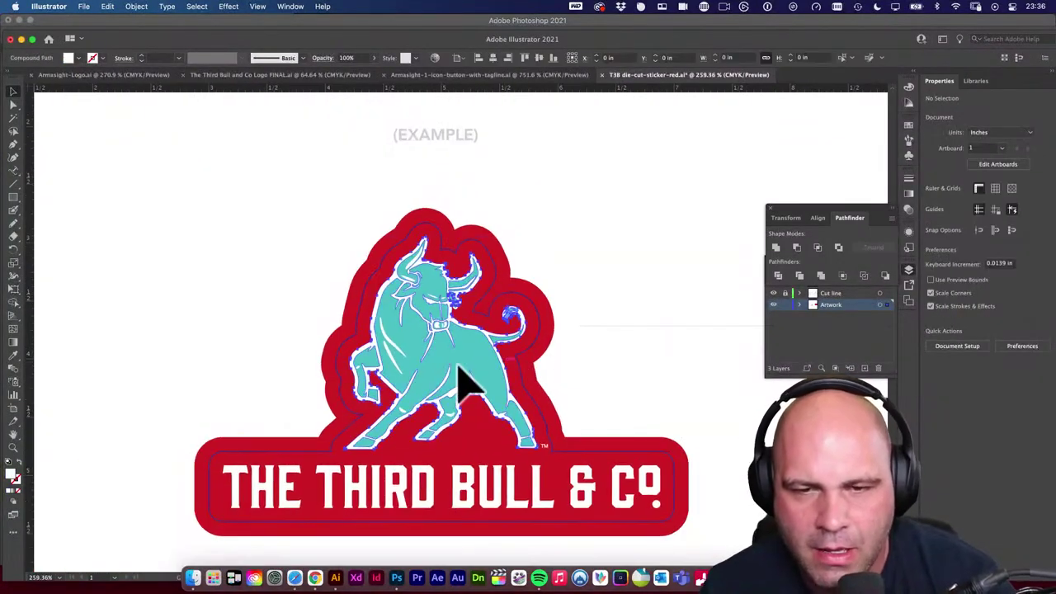
pyautogui.click(465, 377)
pyautogui.click(660, 400)
pyautogui.scroll(-2, 652, 371)
pyautogui.hscroll(5, 651, 371)
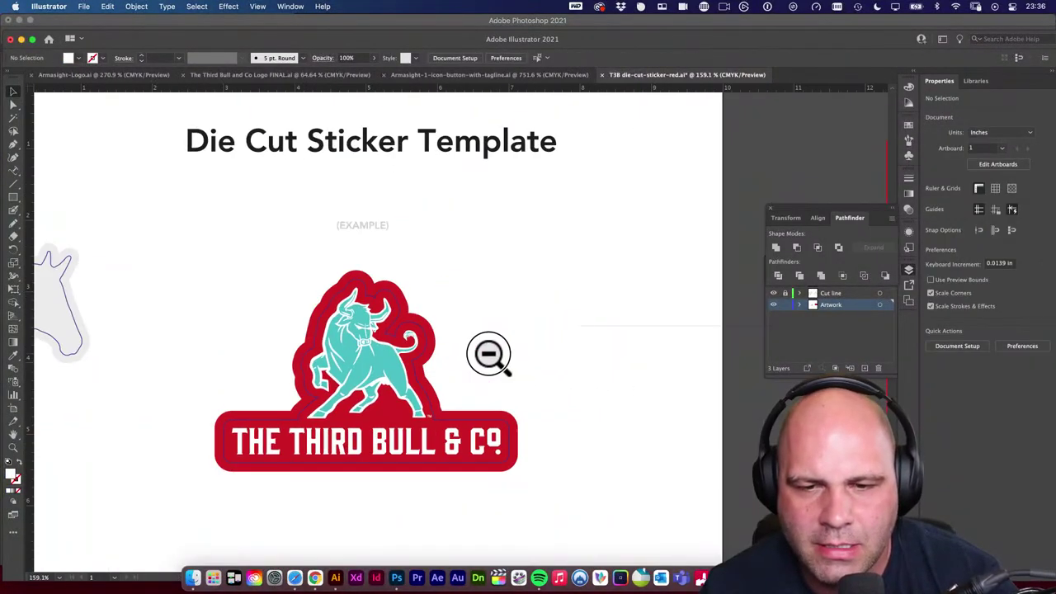
pyautogui.click(383, 387)
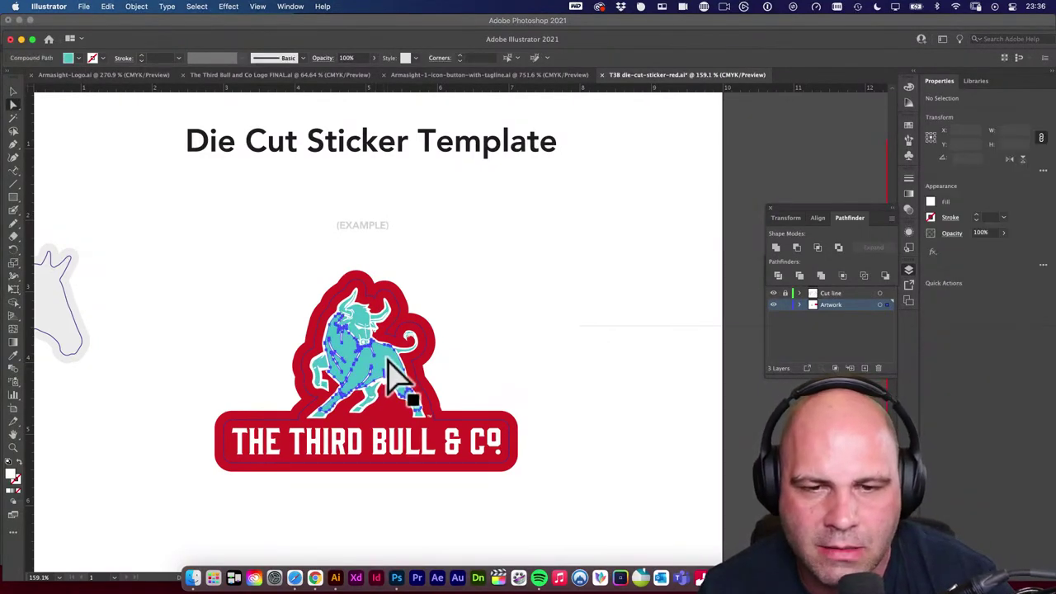
pyautogui.press('v')
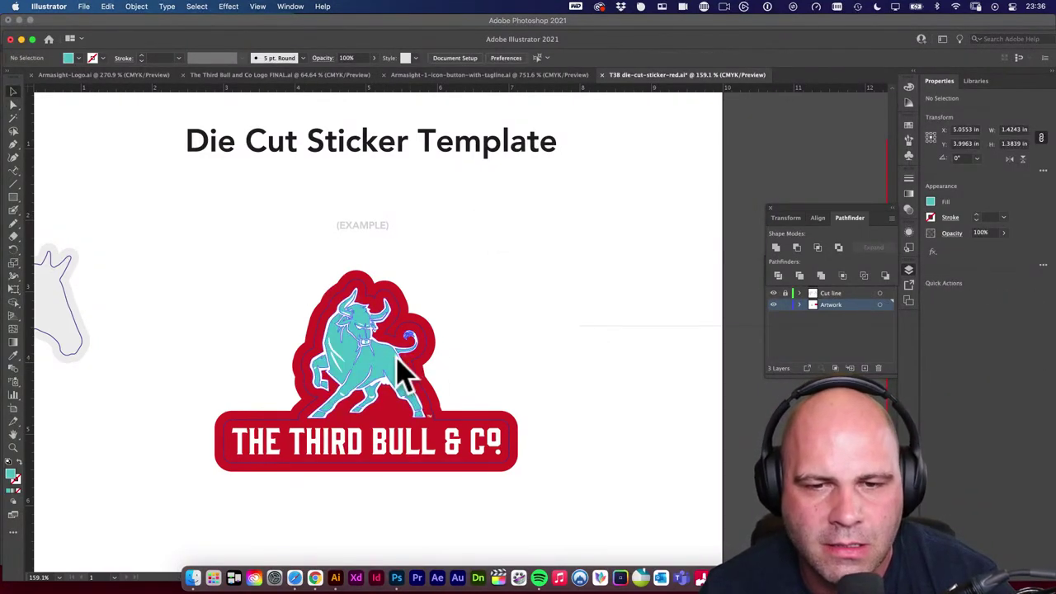
pyautogui.click(397, 366)
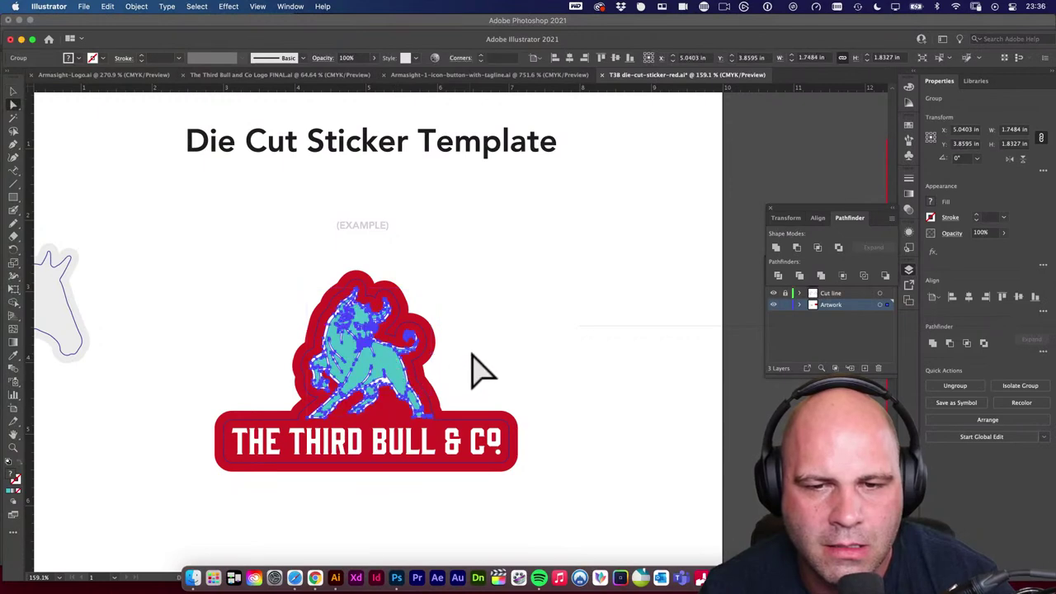
# Select every teal bull piece with Select > Same > Fill & Stroke.
pyautogui.click(472, 369)
pyautogui.press('a')
pyautogui.click(393, 363)
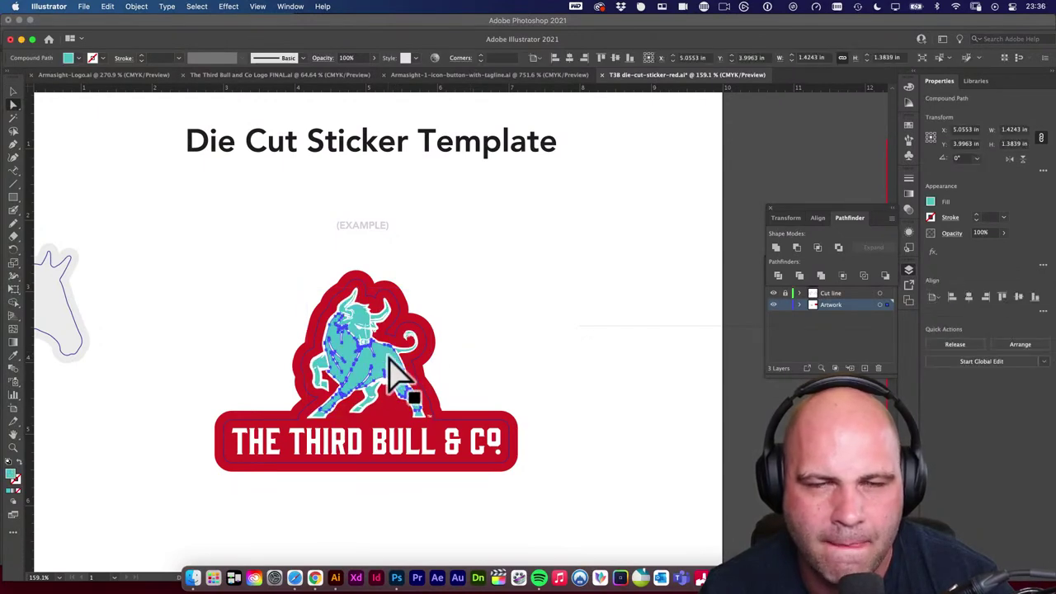
pyautogui.click(196, 6)
pyautogui.moveTo(235, 120)
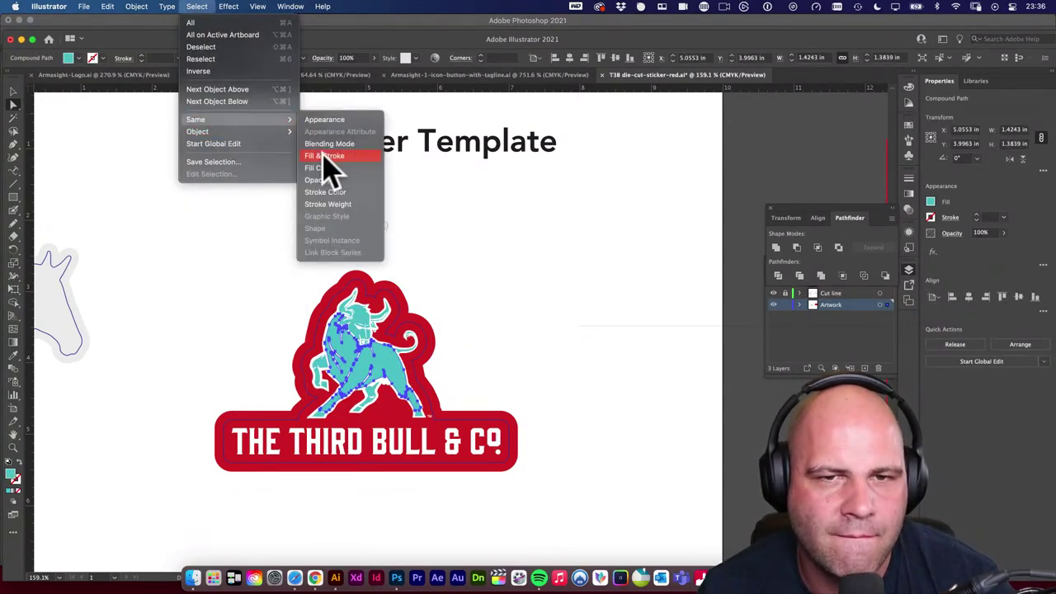
pyautogui.click(326, 157)
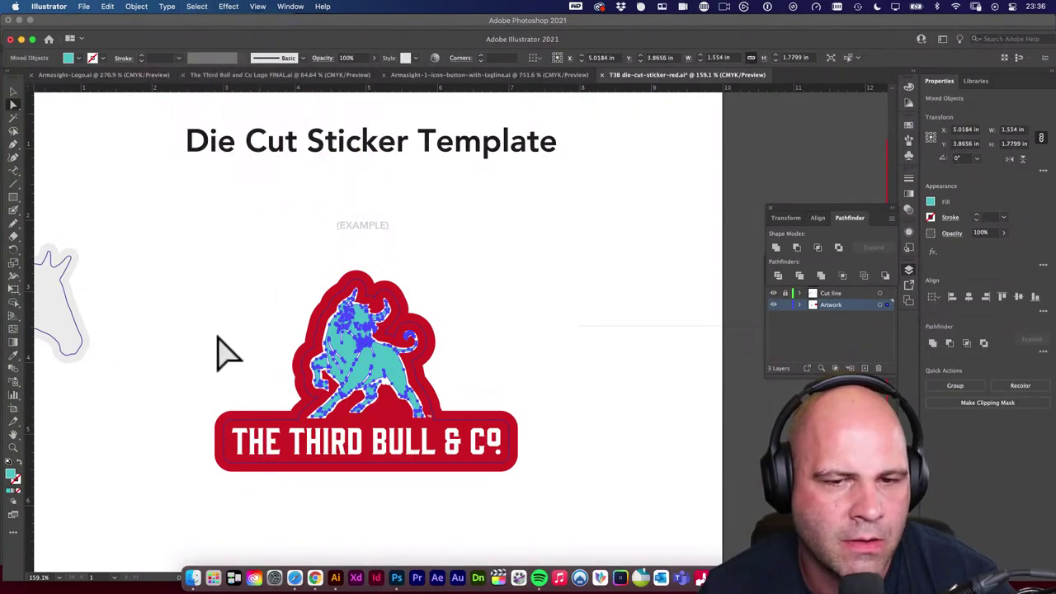
# Eyedrop the sticker's red onto the bull pieces, then set their fill to dark red 661219.
pyautogui.press('i')
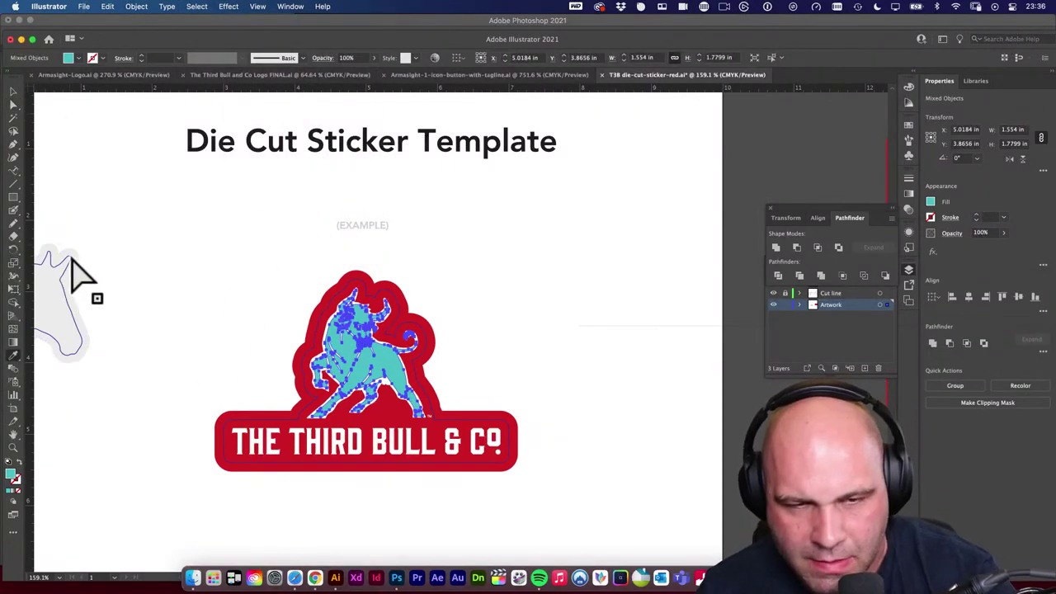
pyautogui.click(298, 361)
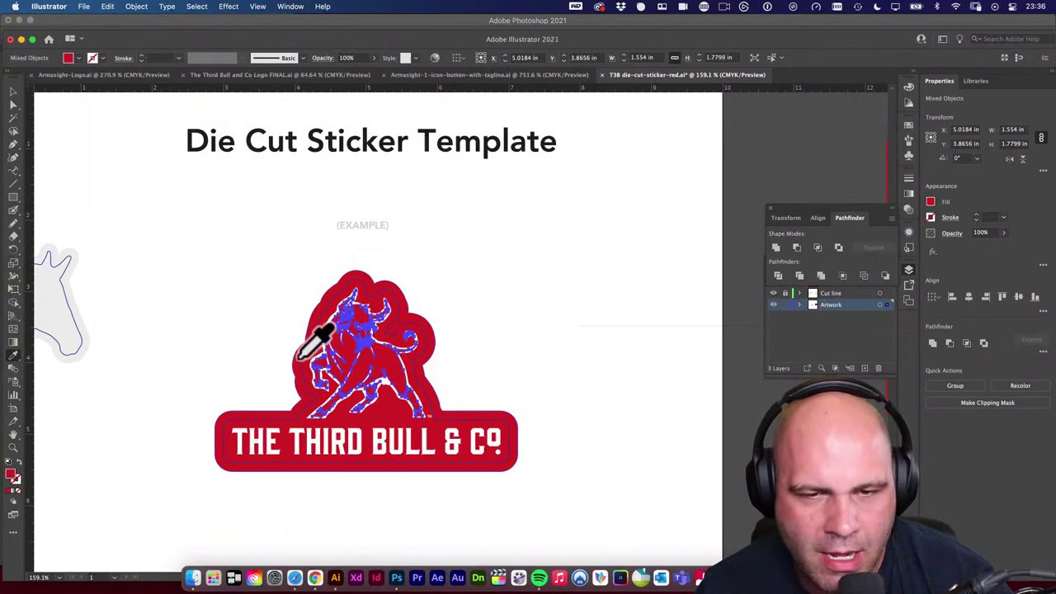
pyautogui.doubleClick(11, 475)
pyautogui.moveTo(264, 201); pyautogui.dragTo(242, 234)
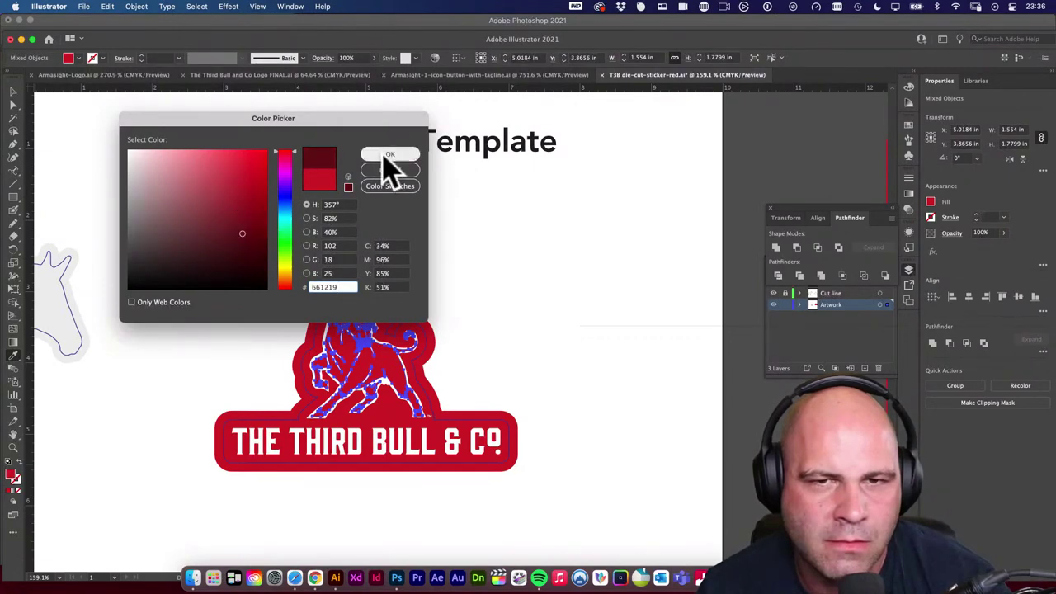
pyautogui.click(390, 154)
pyautogui.click(512, 299)
pyautogui.scroll(-1, 545, 307)
pyautogui.hscroll(-1, 545, 307)
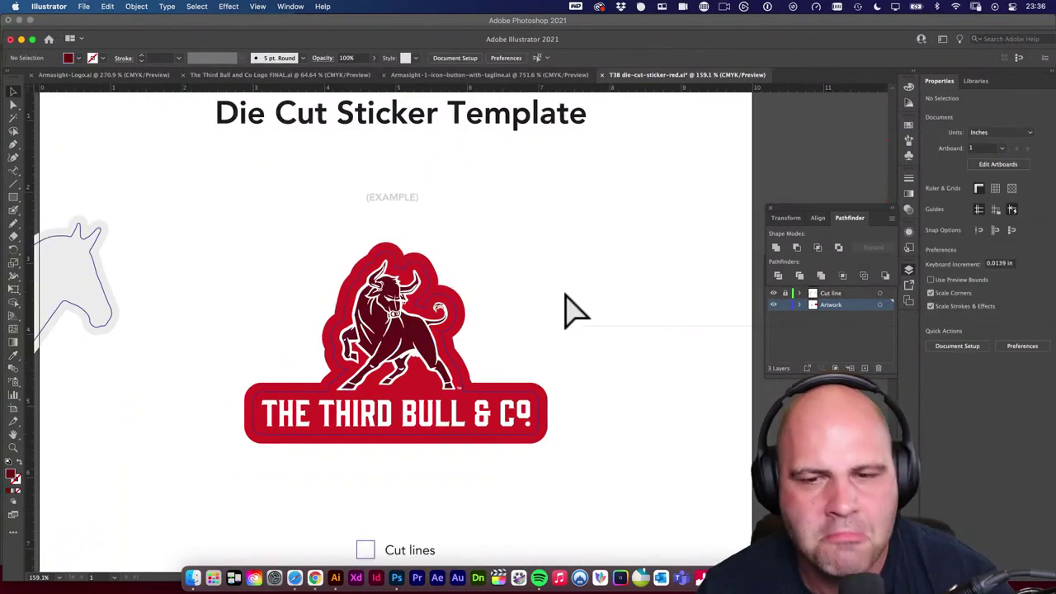
# Delete the example horse cut outline from the Cut line layer.
pyautogui.press('z')
pyautogui.moveTo(355, 330); pyautogui.dragTo(490, 372)
pyautogui.press('v')
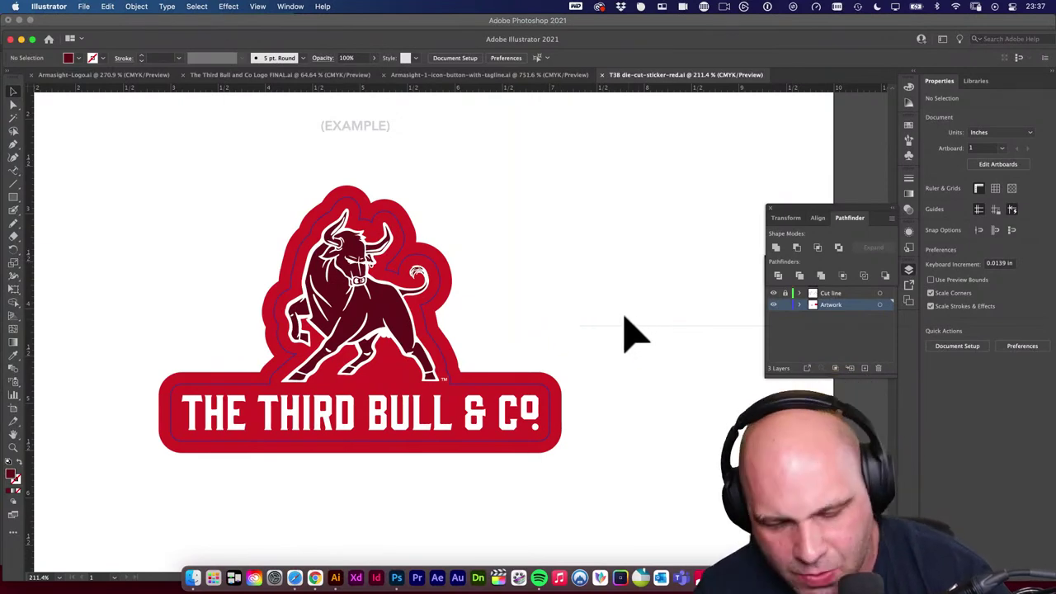
pyautogui.scroll(-5, 650, 289)
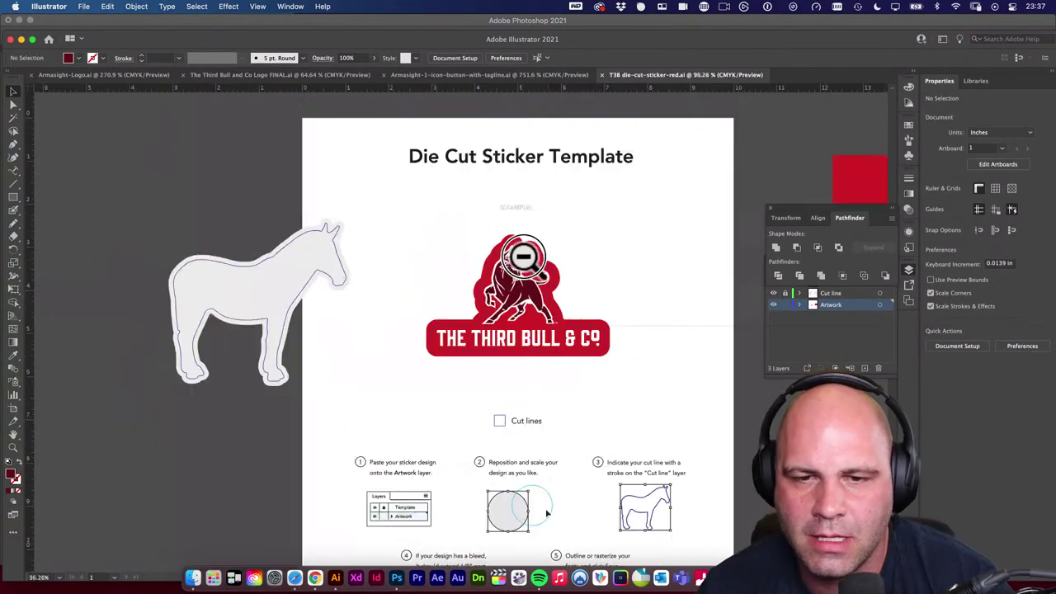
pyautogui.click(167, 243)
pyautogui.click(299, 370)
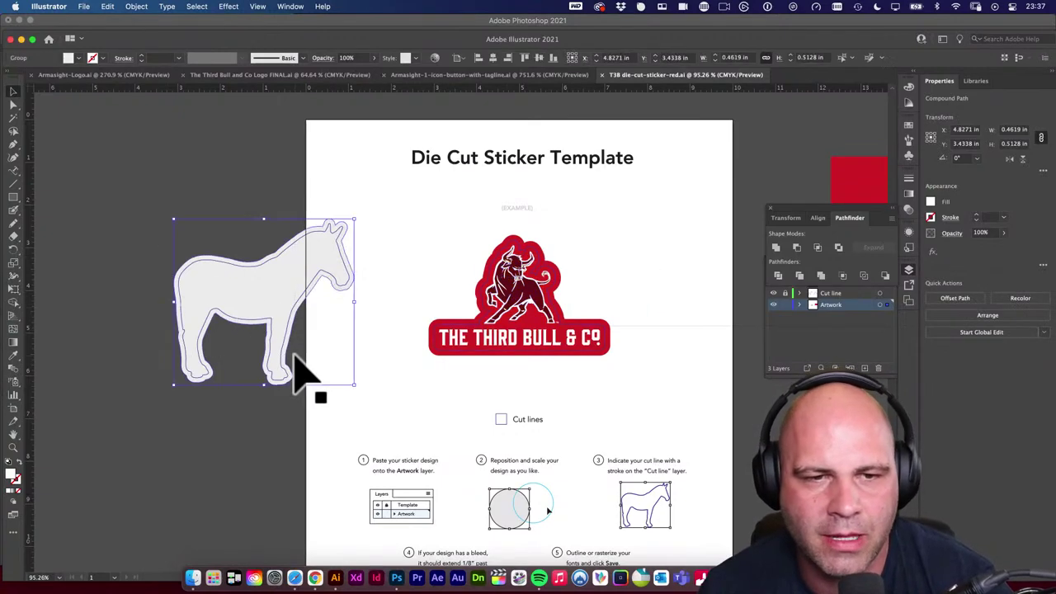
pyautogui.scroll(5, 278, 272)
pyautogui.scroll(1, 417, 355)
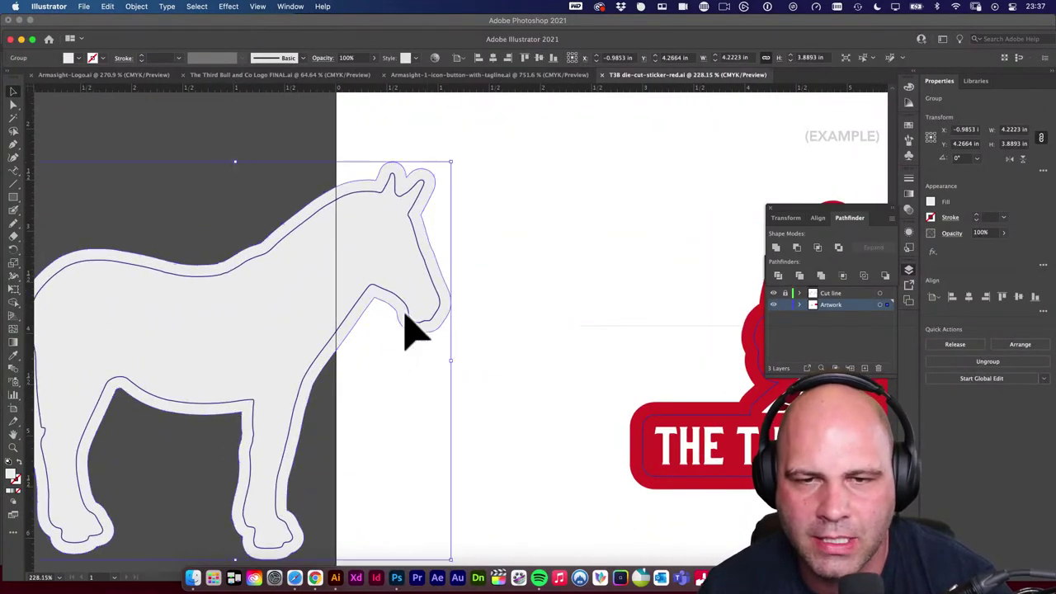
pyautogui.scroll(-5, 511, 289)
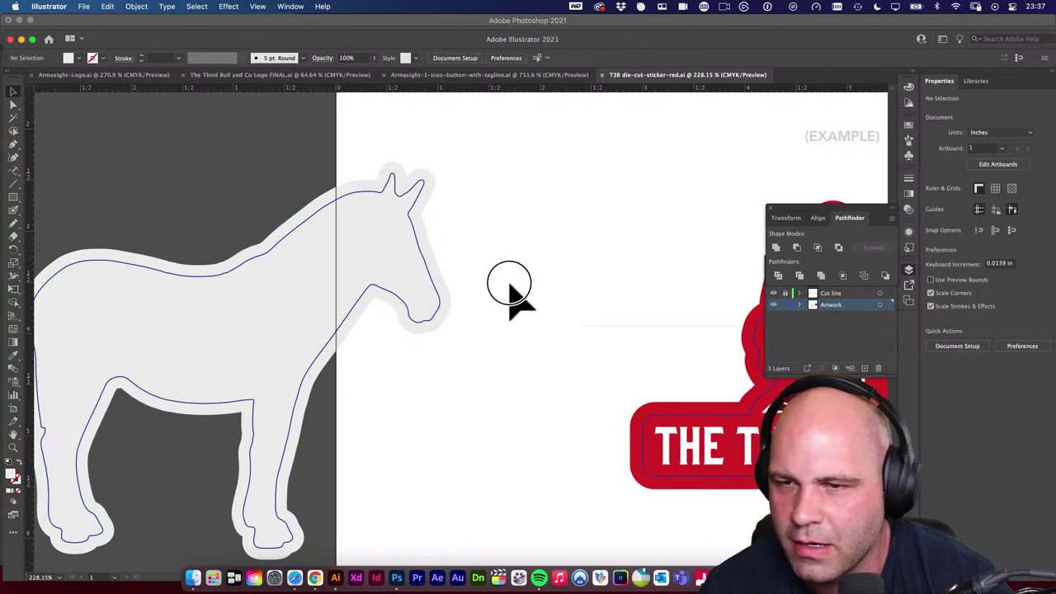
pyautogui.click(486, 384)
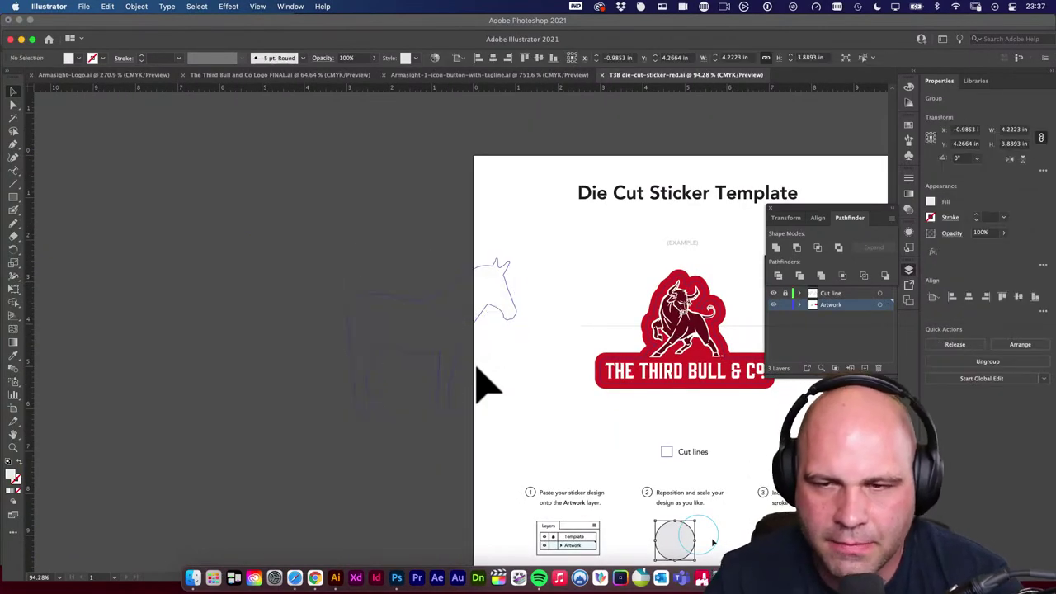
pyautogui.click(910, 278)
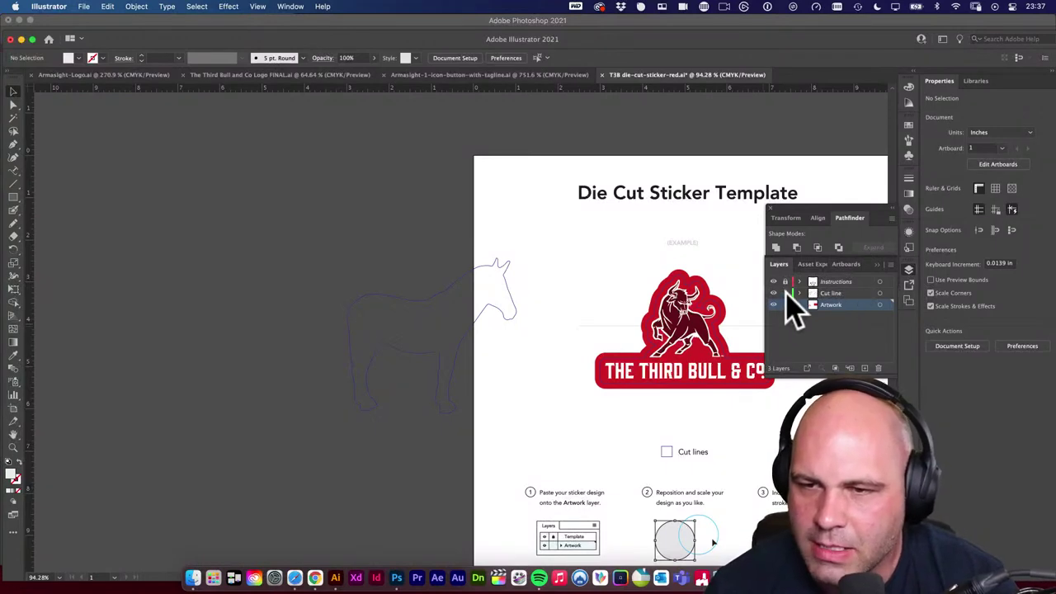
pyautogui.click(458, 301)
pyautogui.press('Delete')
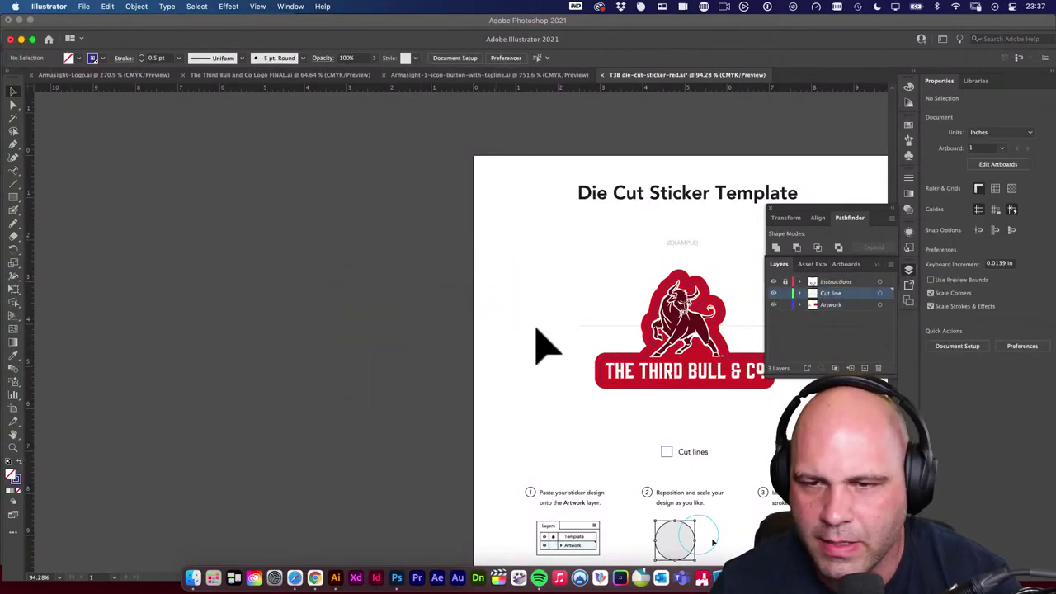
# Delete the spare red rectangle beside the artboard and recentre the view on the bull logo.
pyautogui.moveTo(544, 347); pyautogui.dragTo(259, 330)
pyautogui.moveTo(572, 310); pyautogui.dragTo(278, 264)
pyautogui.click(544, 287)
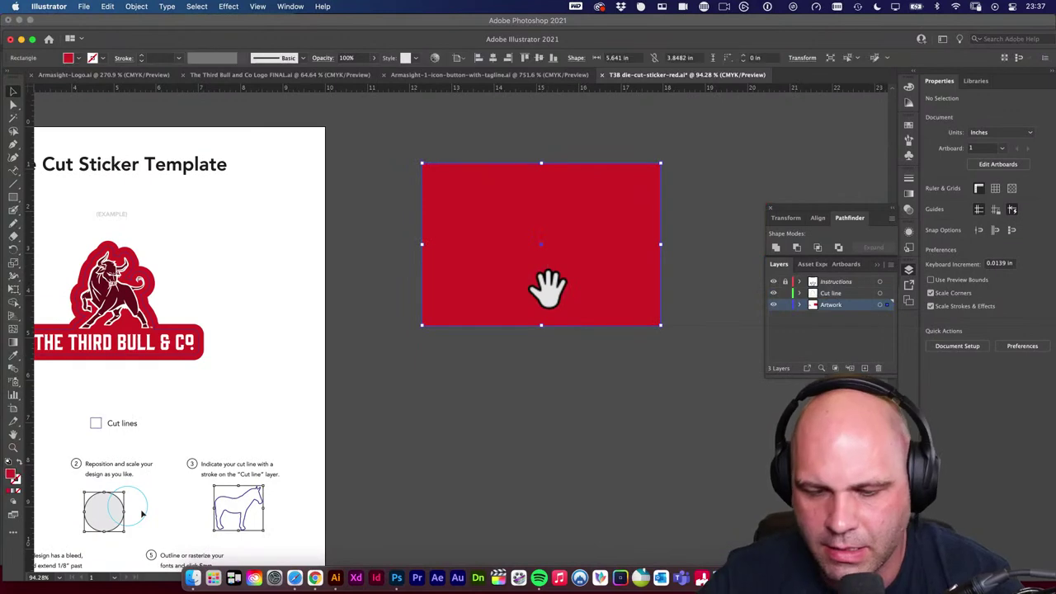
pyautogui.press('Delete')
pyautogui.scroll(-3, 495, 289)
pyautogui.moveTo(412, 302); pyautogui.dragTo(490, 245)
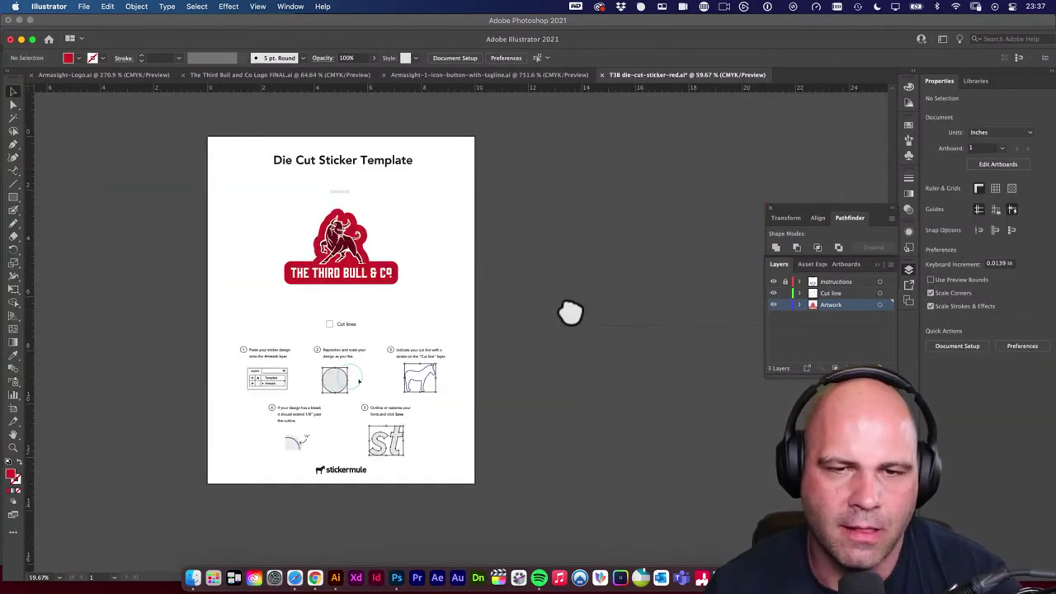
pyautogui.moveTo(359, 381); pyautogui.dragTo(455, 339)
pyautogui.press('v')
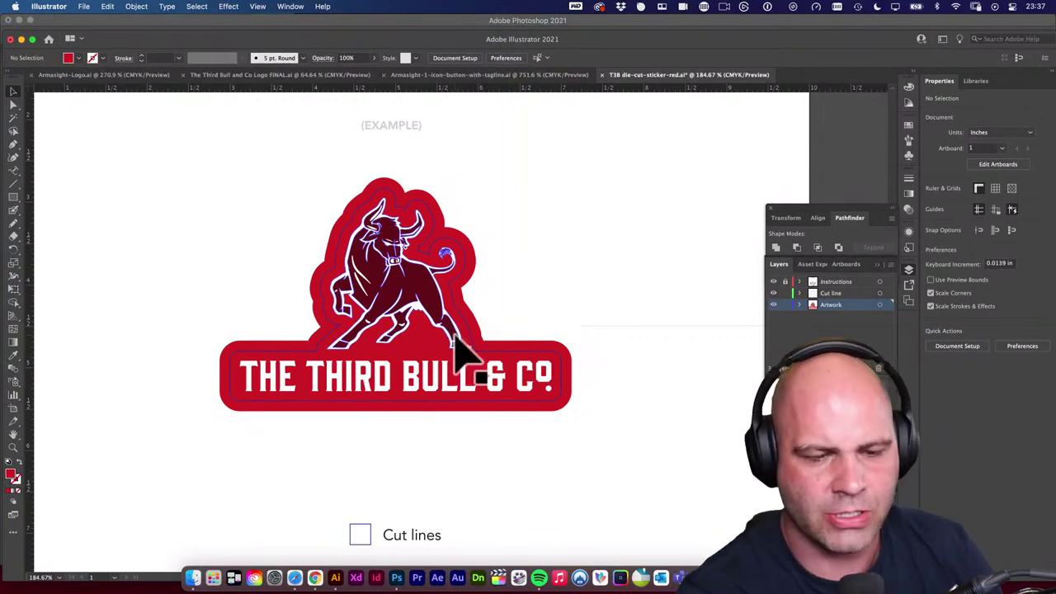
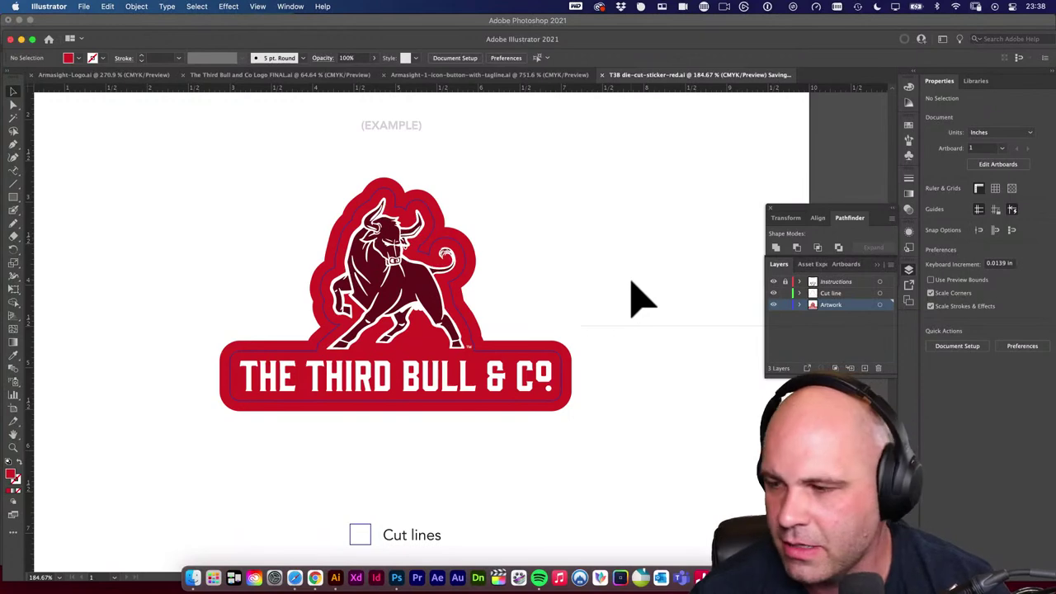
# Save the template as 'T3B die-cut-sticker-red-and-black.ai', accepting the default Illustrator Options.
pyautogui.click(84, 6)
pyautogui.click(107, 126)
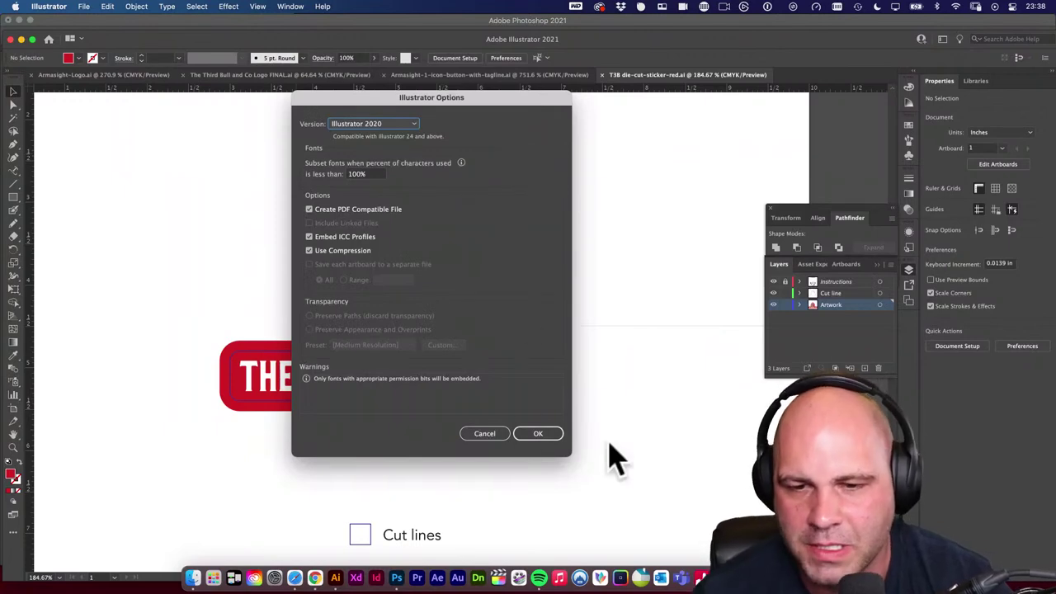
pyautogui.click(526, 434)
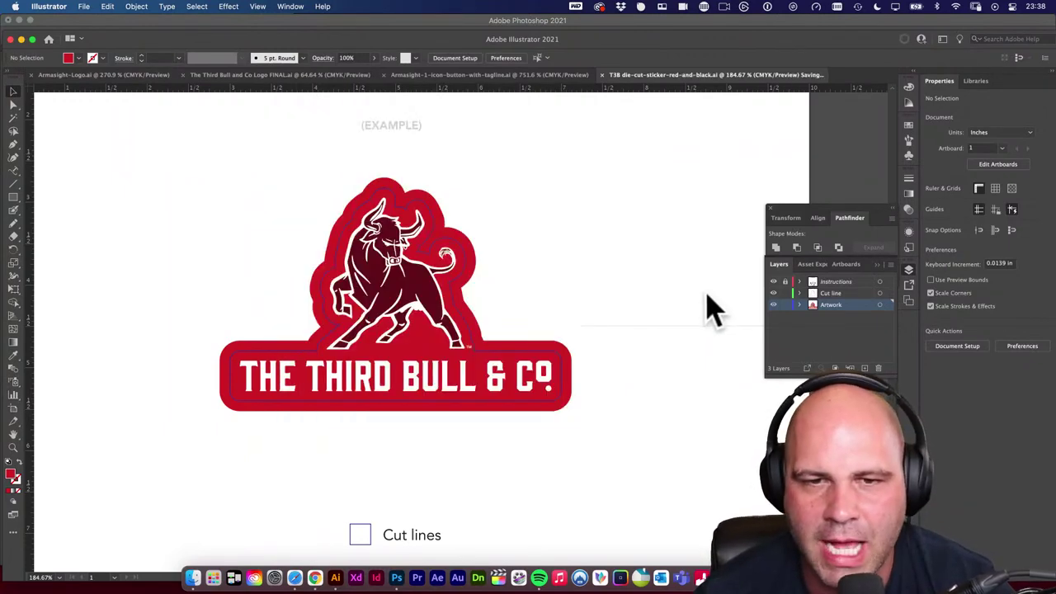
pyautogui.click(437, 297)
# Select the dark red bull and every object sharing its fill, and recolour them black (000000).
pyautogui.press('a')
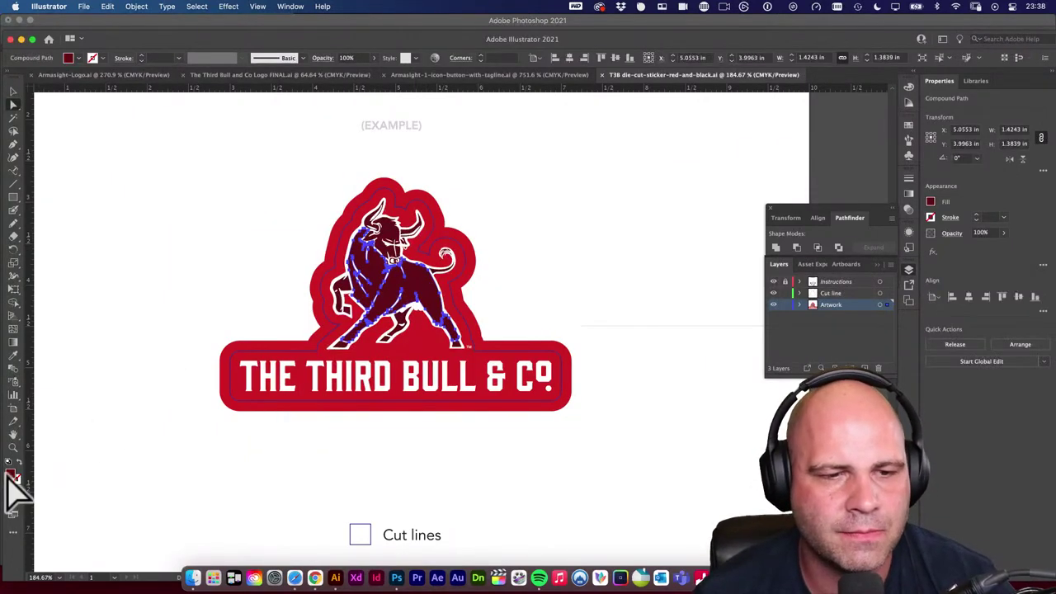
pyautogui.click(196, 7)
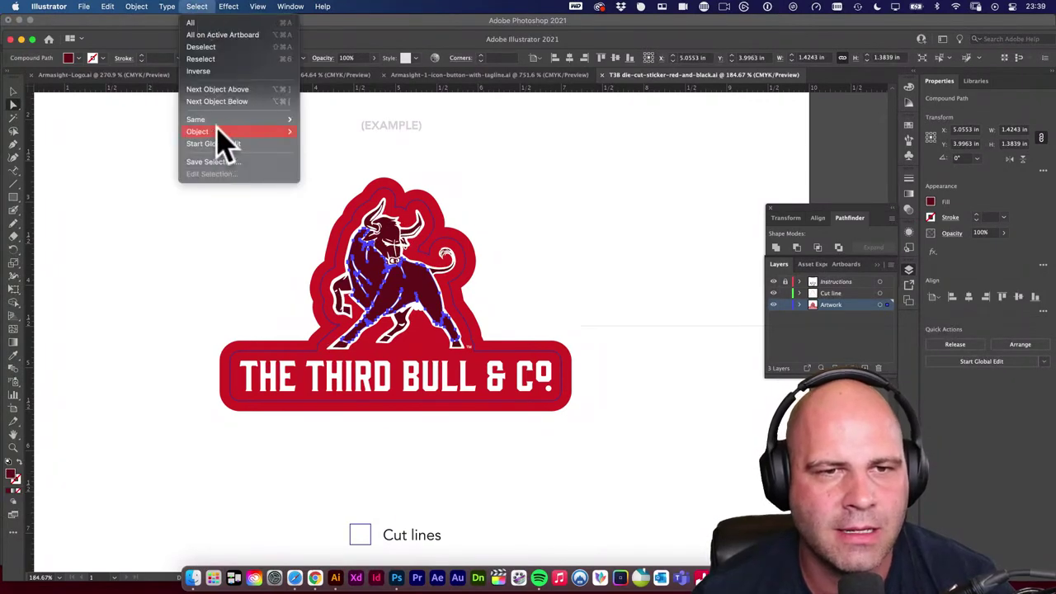
pyautogui.moveTo(221, 120)
pyautogui.click(344, 155)
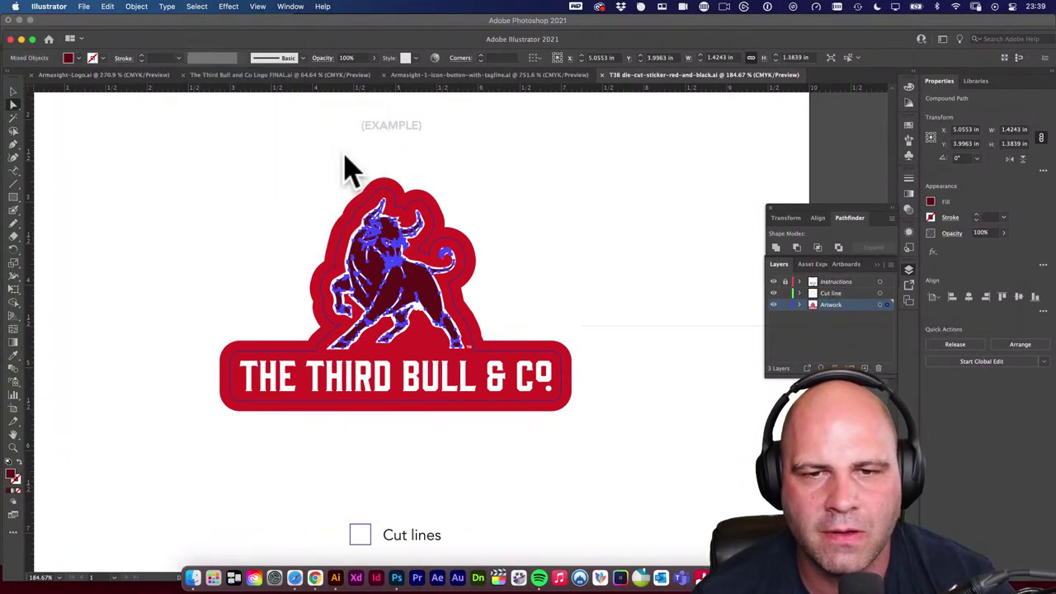
pyautogui.doubleClick(12, 473)
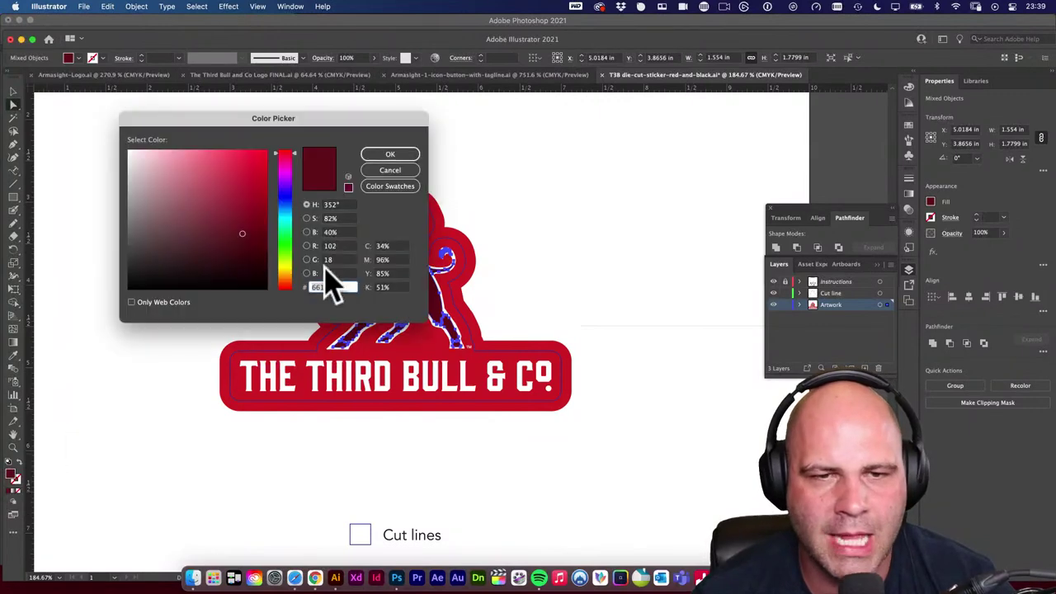
pyautogui.moveTo(270, 267); pyautogui.dragTo(132, 309)
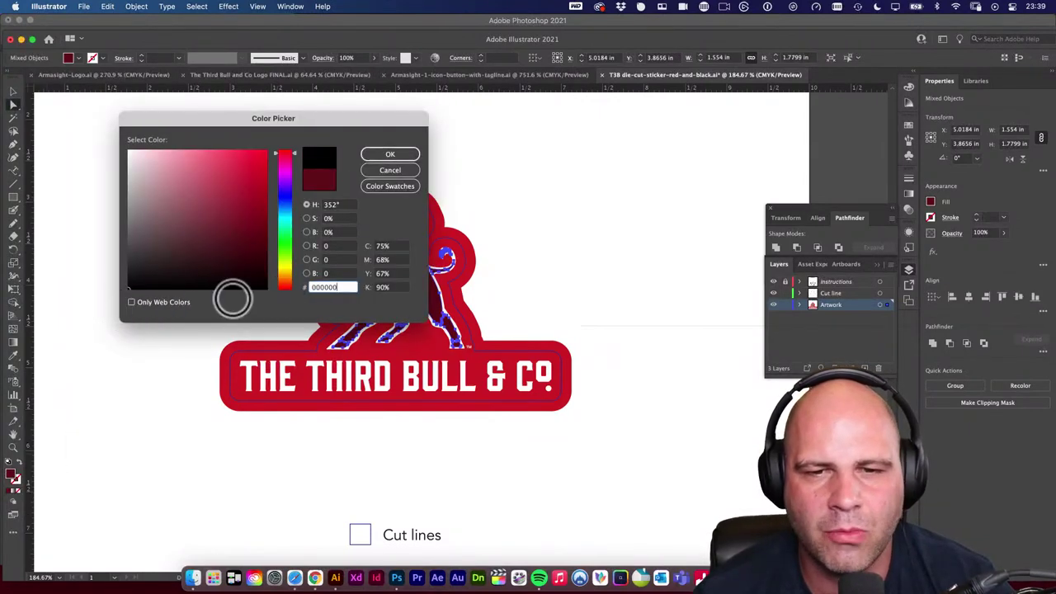
pyautogui.click(390, 154)
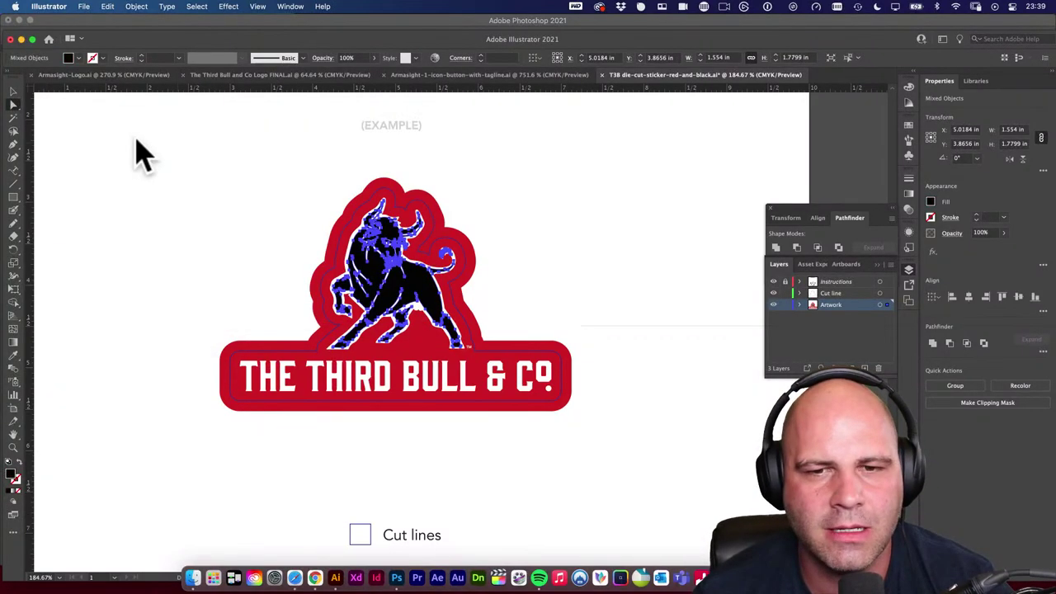
pyautogui.click(13, 90)
pyautogui.click(83, 177)
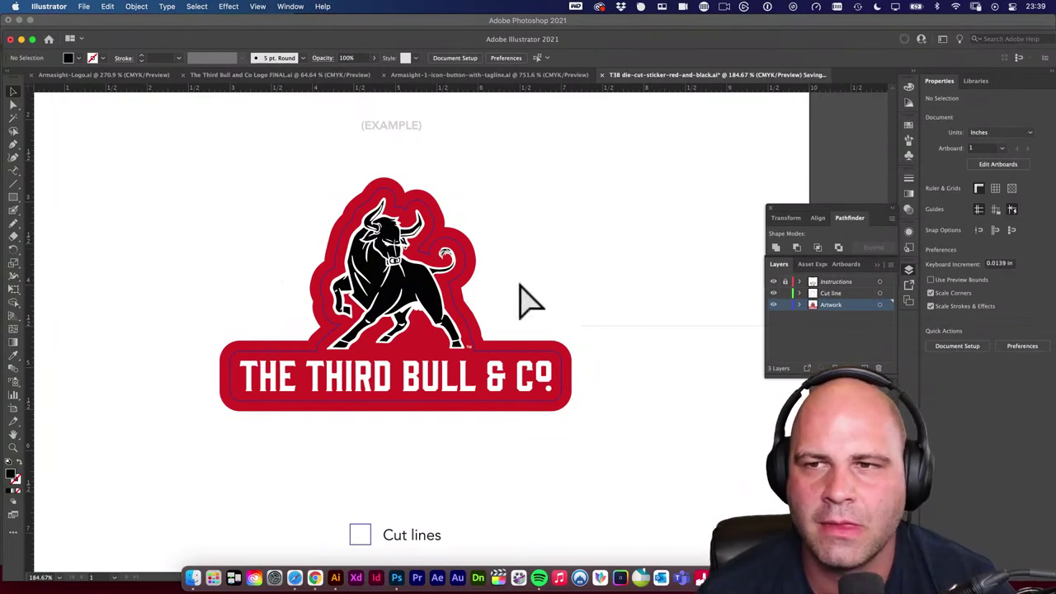
# Duplicate the whole sticker logo to a spot right of the artboard.
pyautogui.scroll(-3, 550, 276)
pyautogui.moveTo(646, 297); pyautogui.dragTo(506, 295)
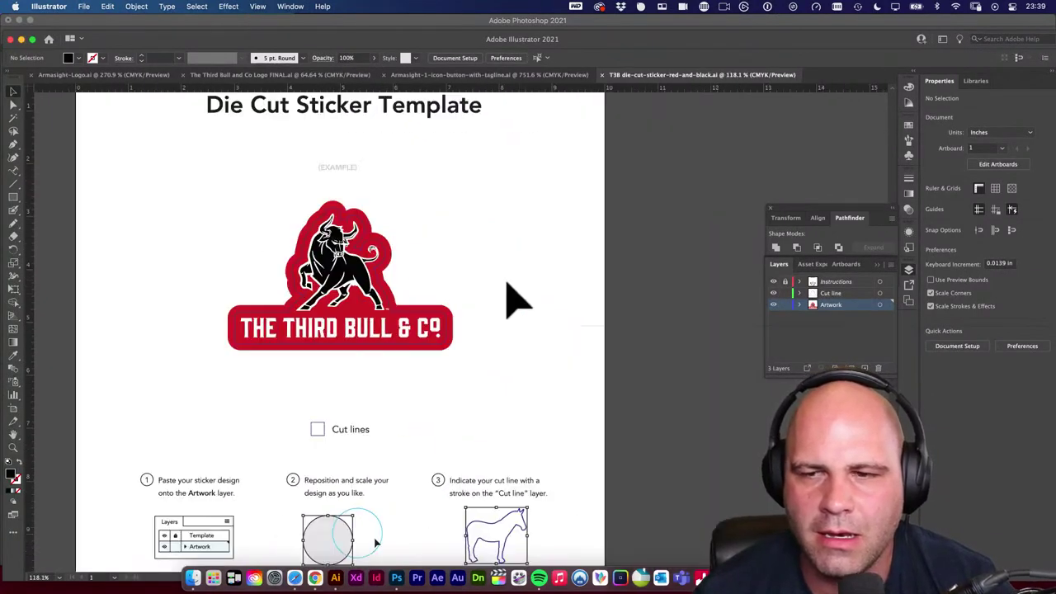
pyautogui.moveTo(264, 236); pyautogui.dragTo(465, 363)
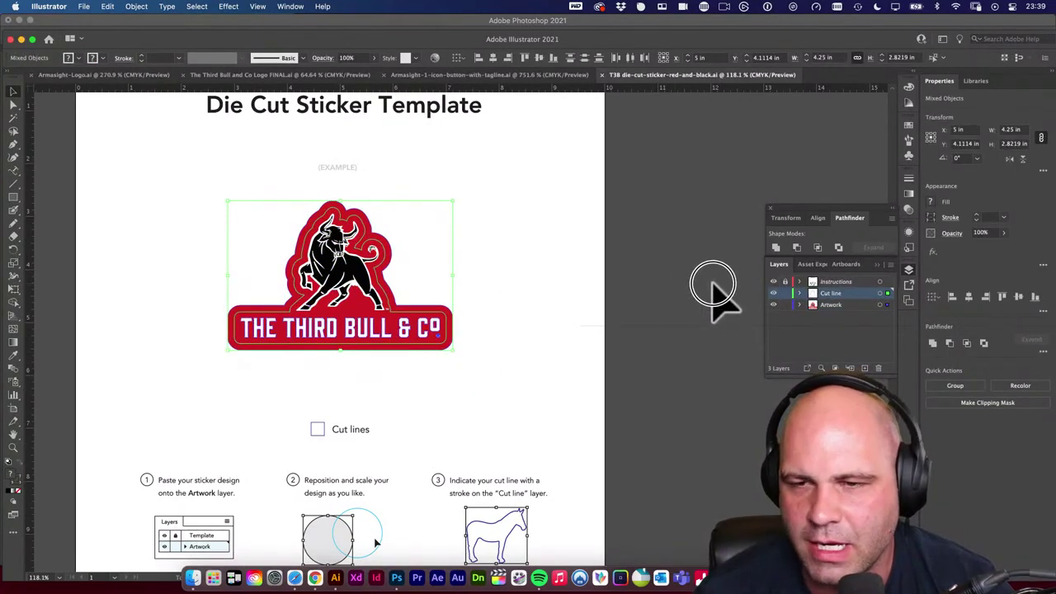
pyautogui.click(526, 260)
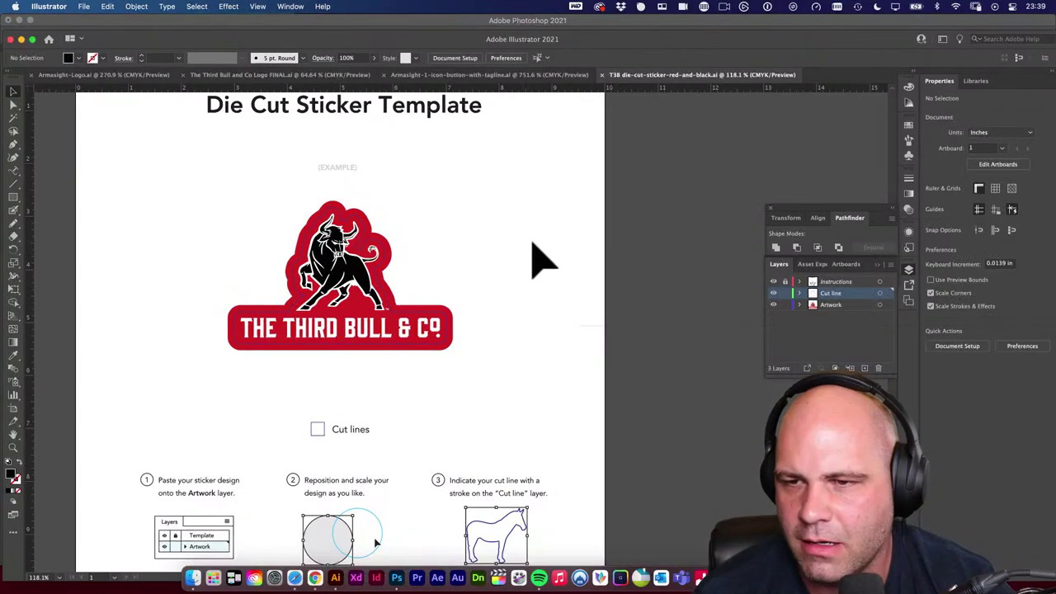
pyautogui.moveTo(488, 273); pyautogui.dragTo(710, 305)
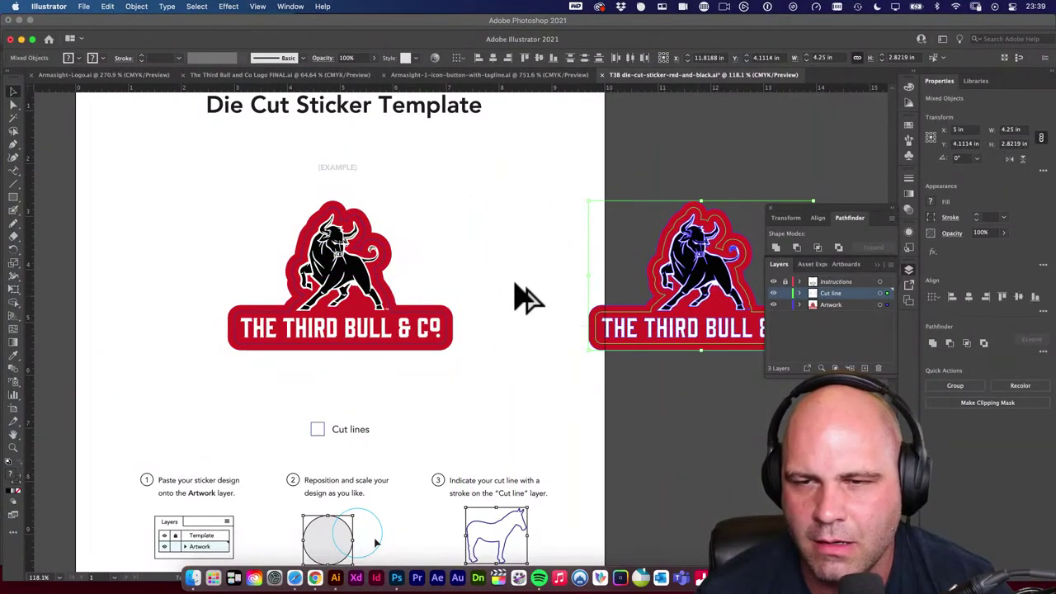
pyautogui.click(514, 295)
pyautogui.scroll(3, 458, 343)
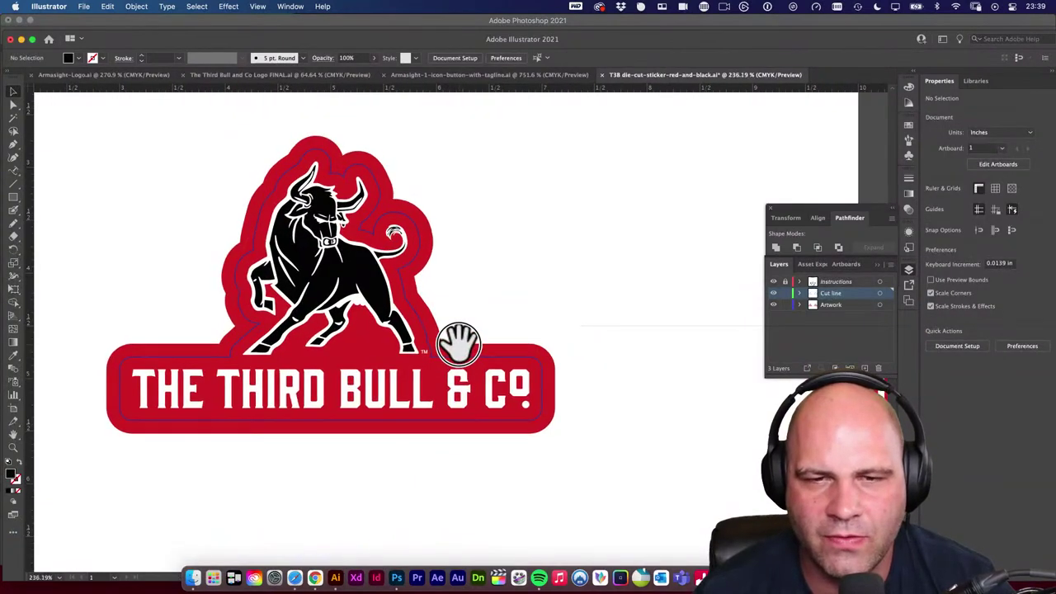
# Isolate the bull group and fill it with the red swatch from the Third Bull & Co. library.
pyautogui.click(363, 277)
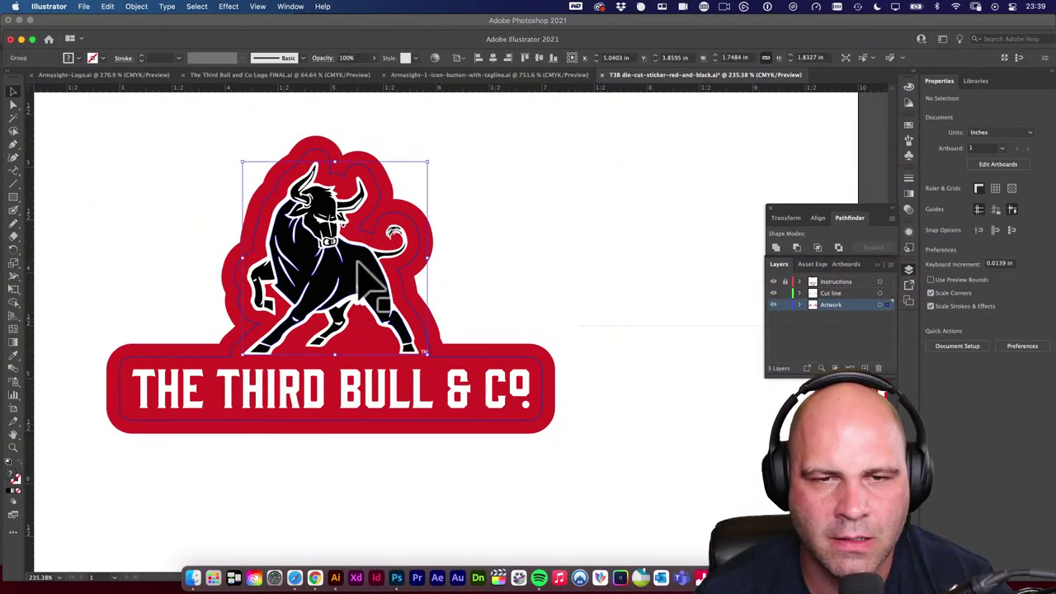
pyautogui.doubleClick(357, 263)
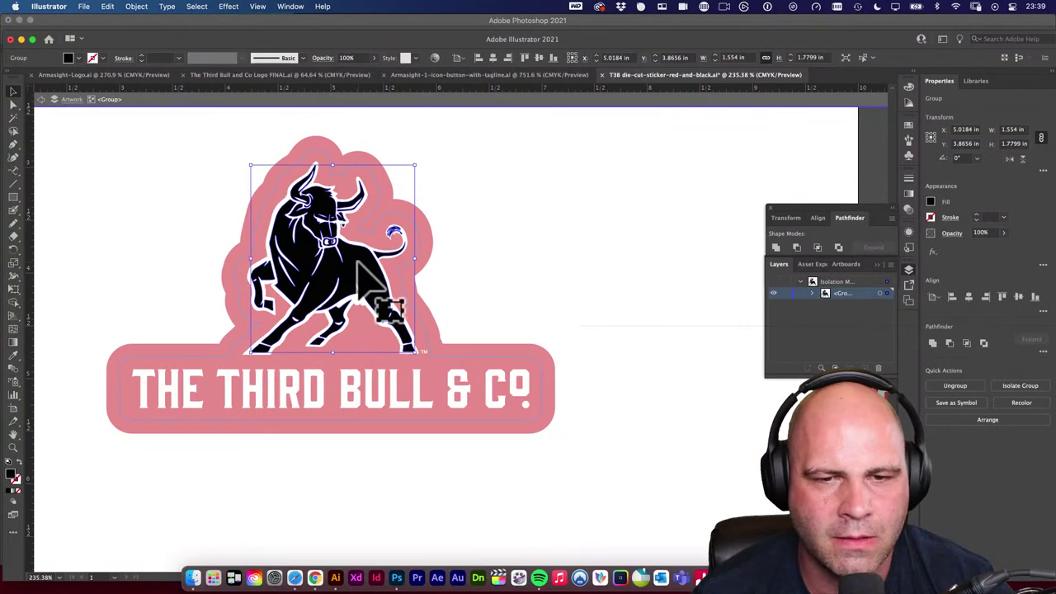
pyautogui.click(982, 82)
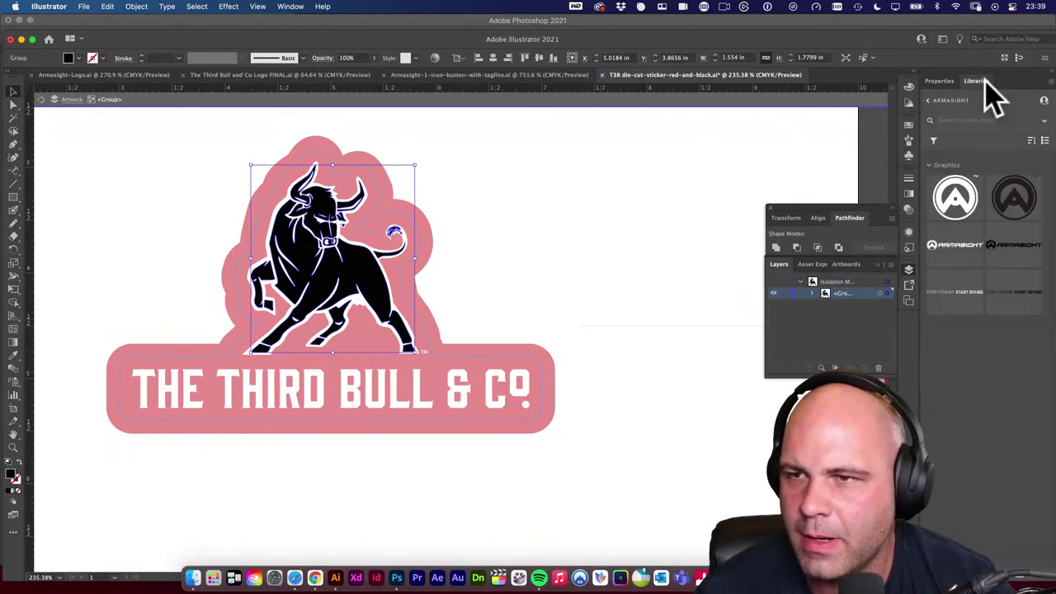
pyautogui.click(938, 116)
pyautogui.click(954, 208)
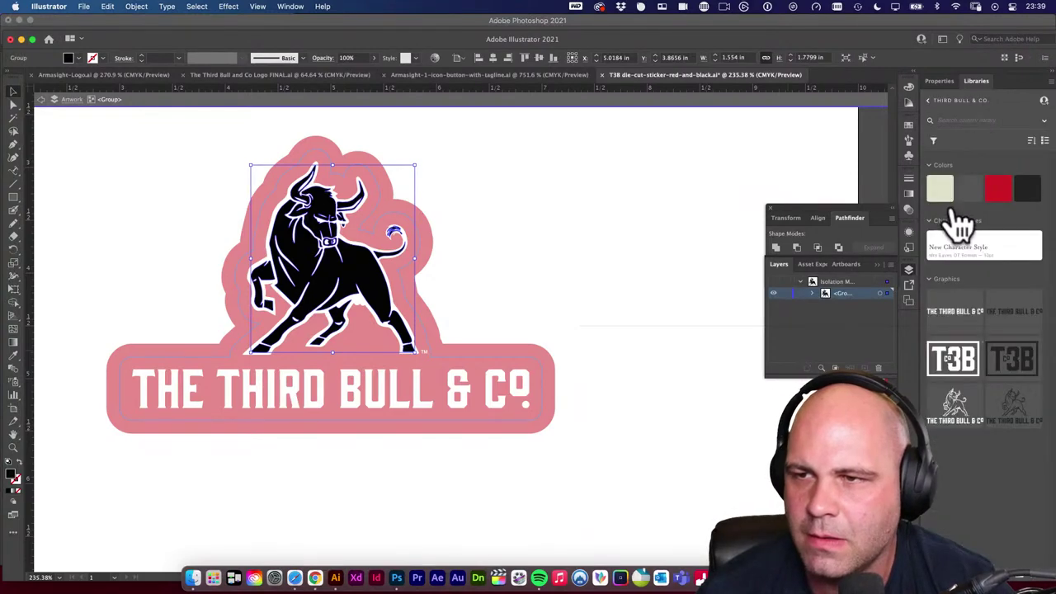
pyautogui.click(1000, 189)
pyautogui.doubleClick(540, 227)
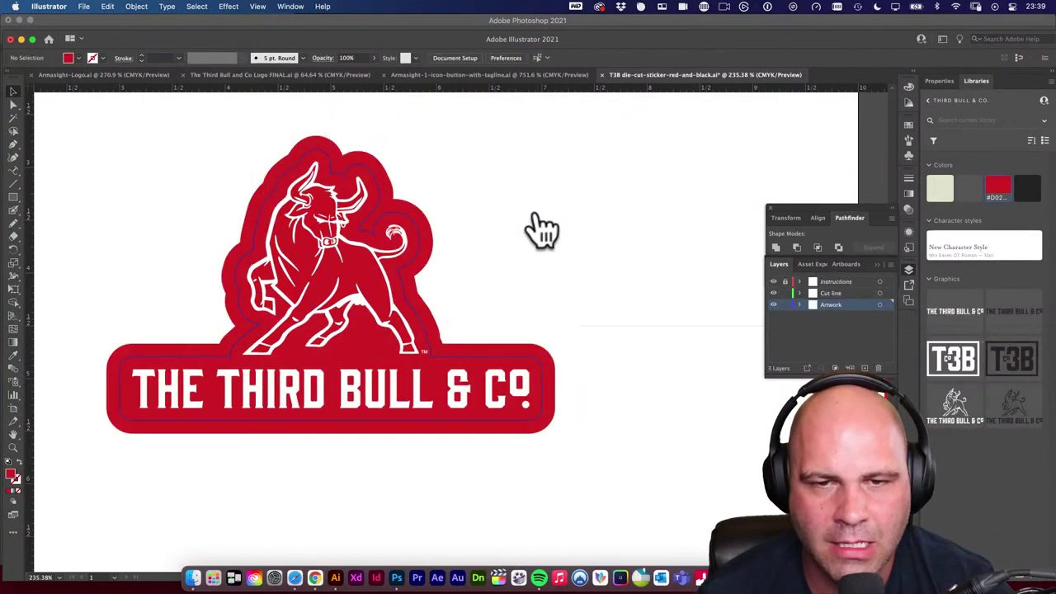
pyautogui.click(424, 321)
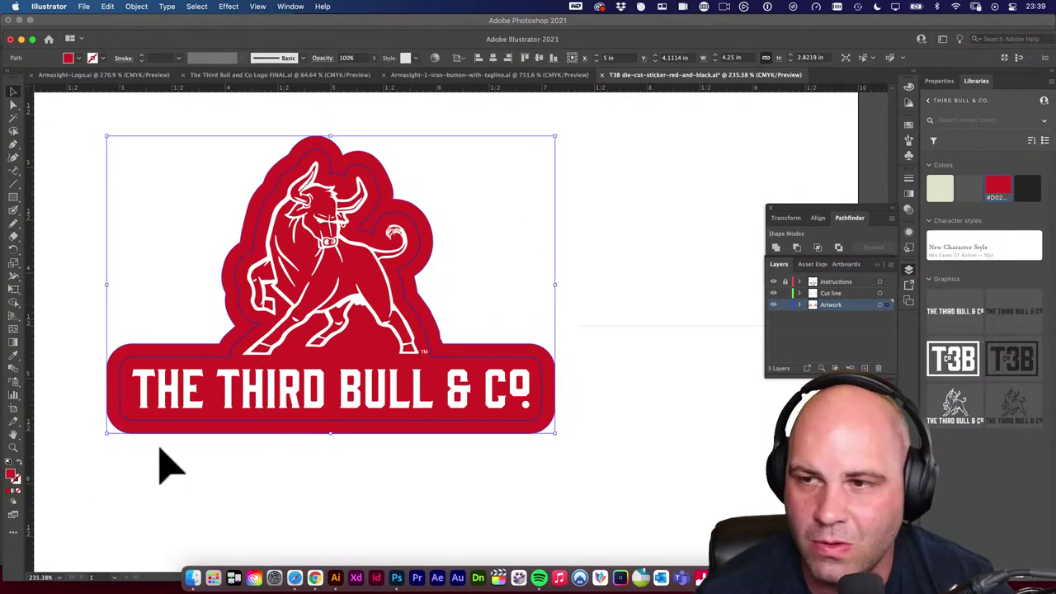
# Fill the sticker border with rich black C60 M40 Y40 K100.
pyautogui.click(1029, 195)
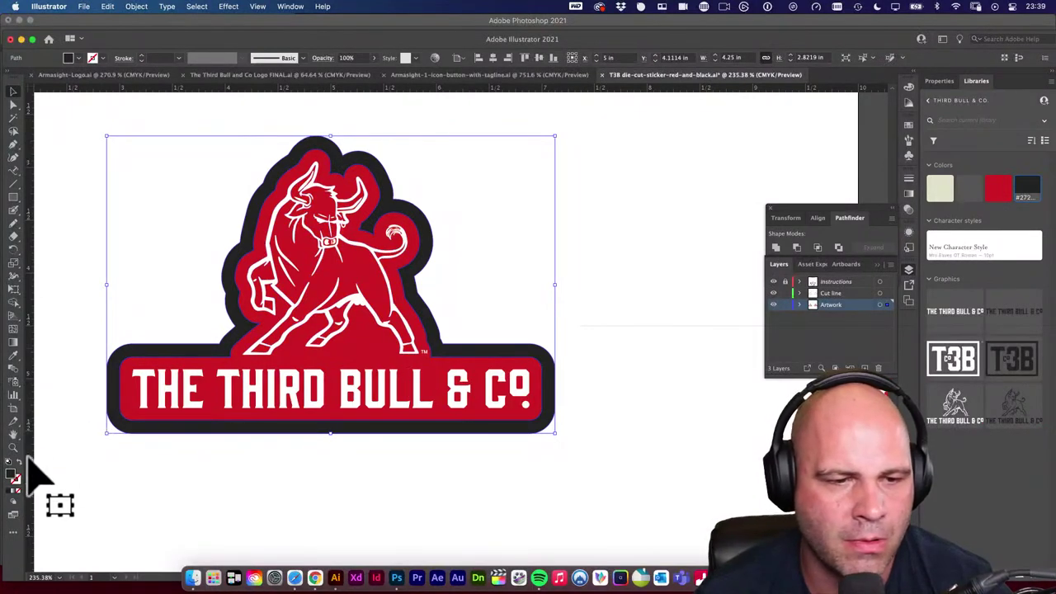
pyautogui.doubleClick(11, 475)
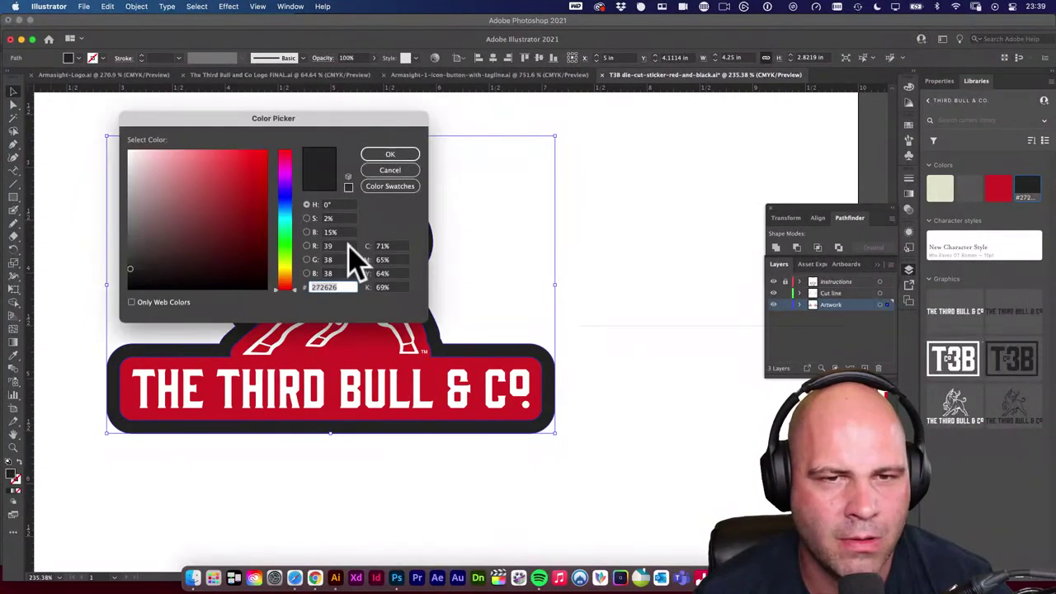
pyautogui.click(396, 246)
pyautogui.write('60')
pyautogui.press('Tab')
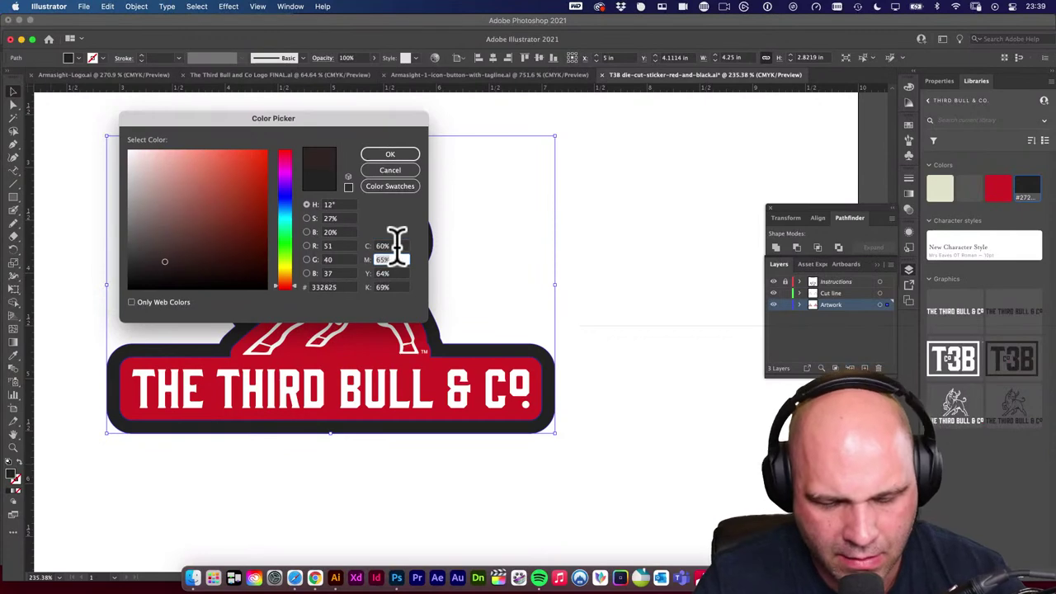
pyautogui.write('40')
pyautogui.press('Tab')
pyautogui.write('40')
pyautogui.press('Tab')
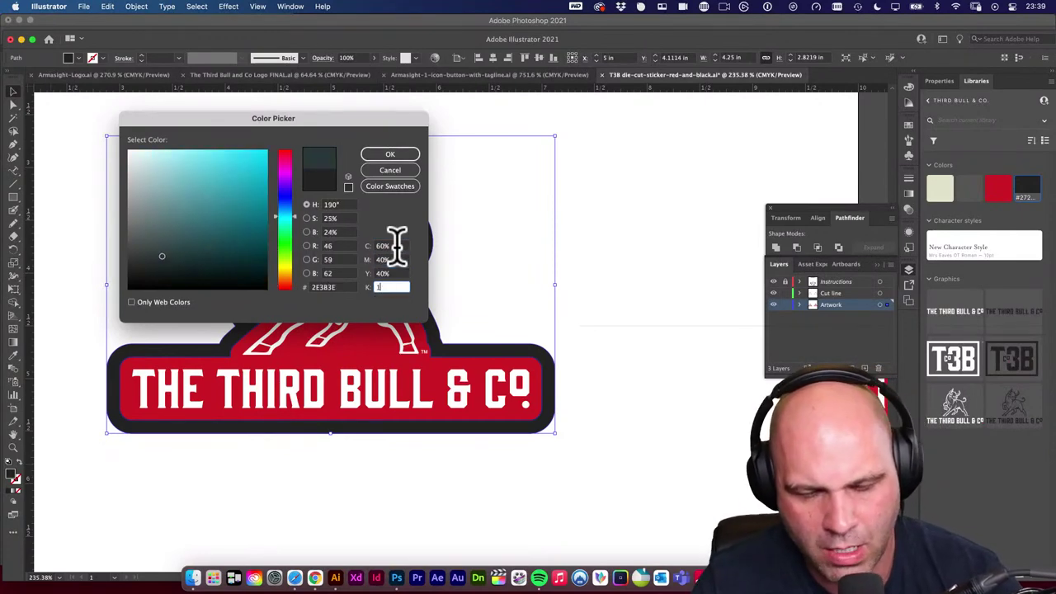
pyautogui.write('100')
pyautogui.click(392, 155)
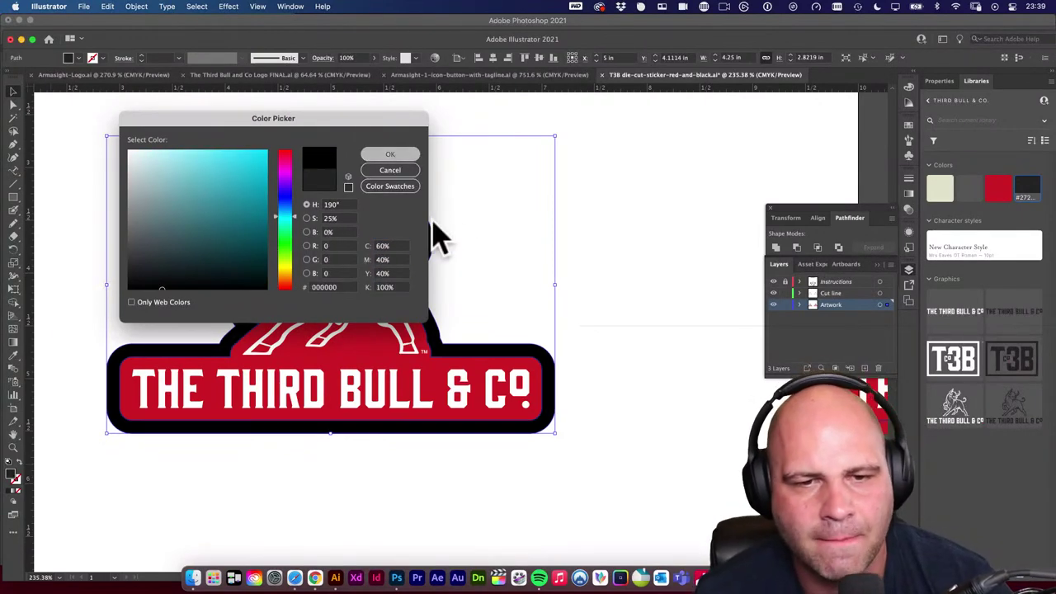
# Eyedropper the black border colour onto the red background, leaving only the bull red.
pyautogui.click(351, 345)
pyautogui.press('i')
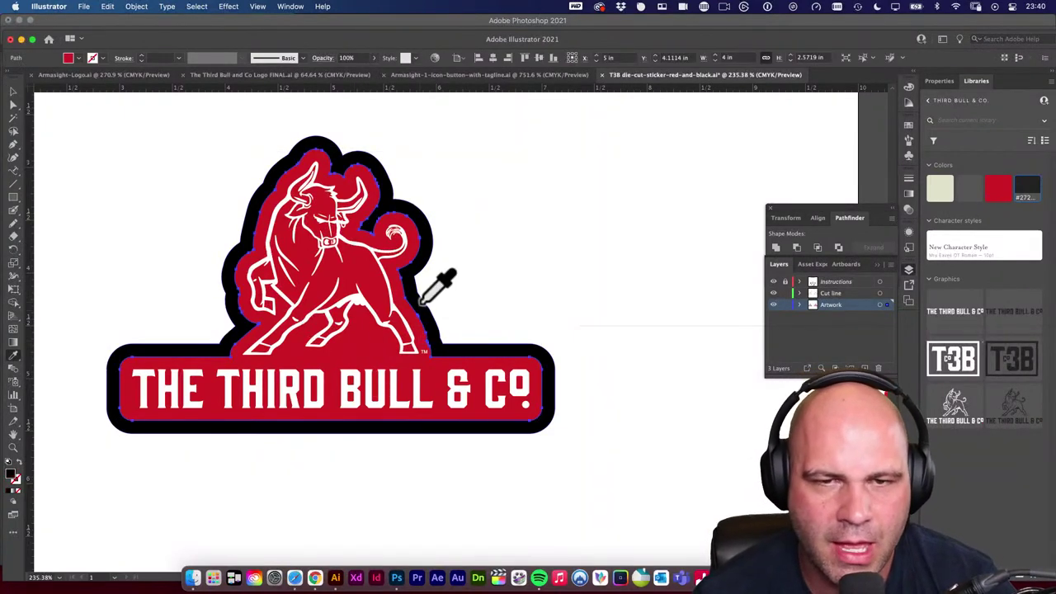
pyautogui.click(421, 302)
pyautogui.press('v')
pyautogui.click(514, 275)
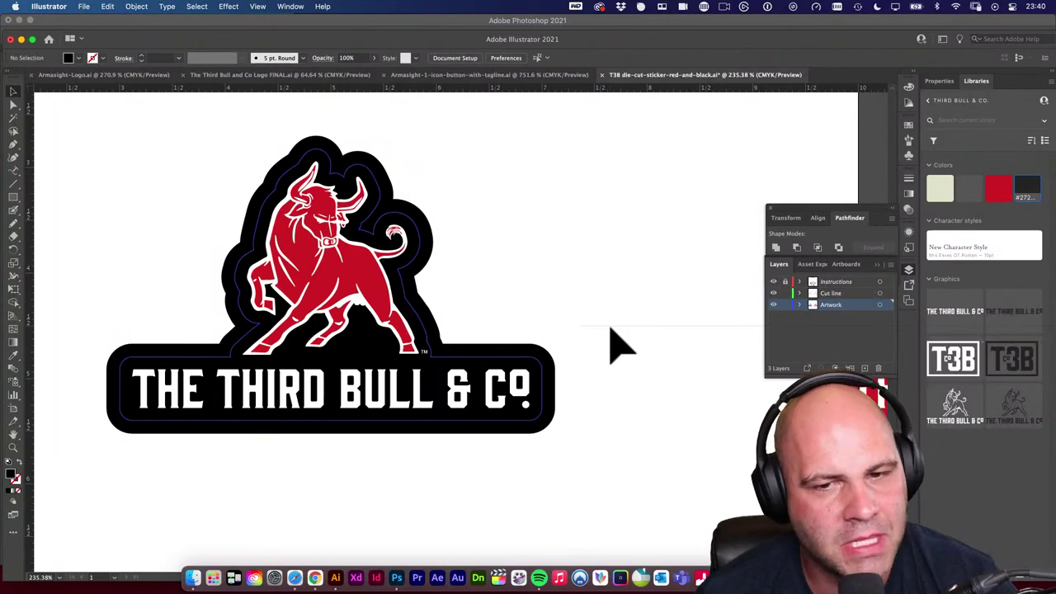
# Bring both stickers into view and check the red sticker's cut line outline.
pyautogui.scroll(-3, 641, 347)
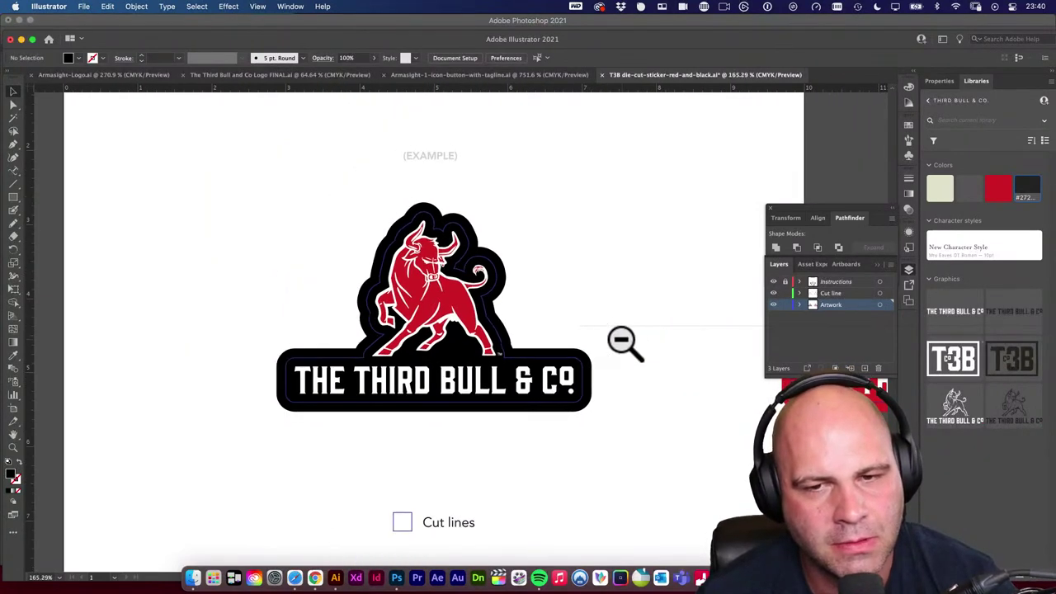
pyautogui.moveTo(625, 347); pyautogui.dragTo(441, 344)
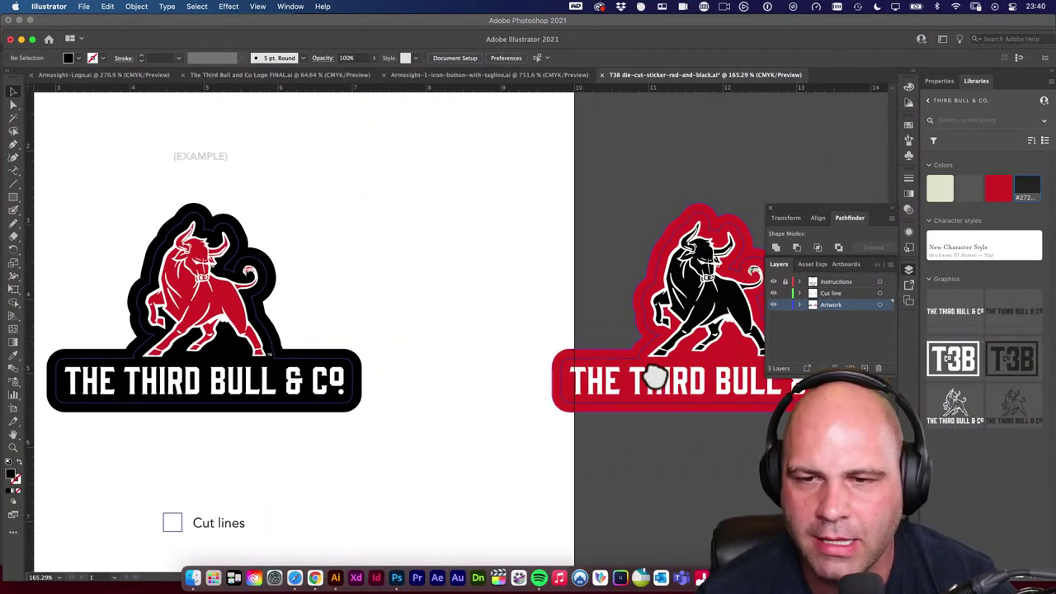
pyautogui.moveTo(660, 381); pyautogui.dragTo(488, 394)
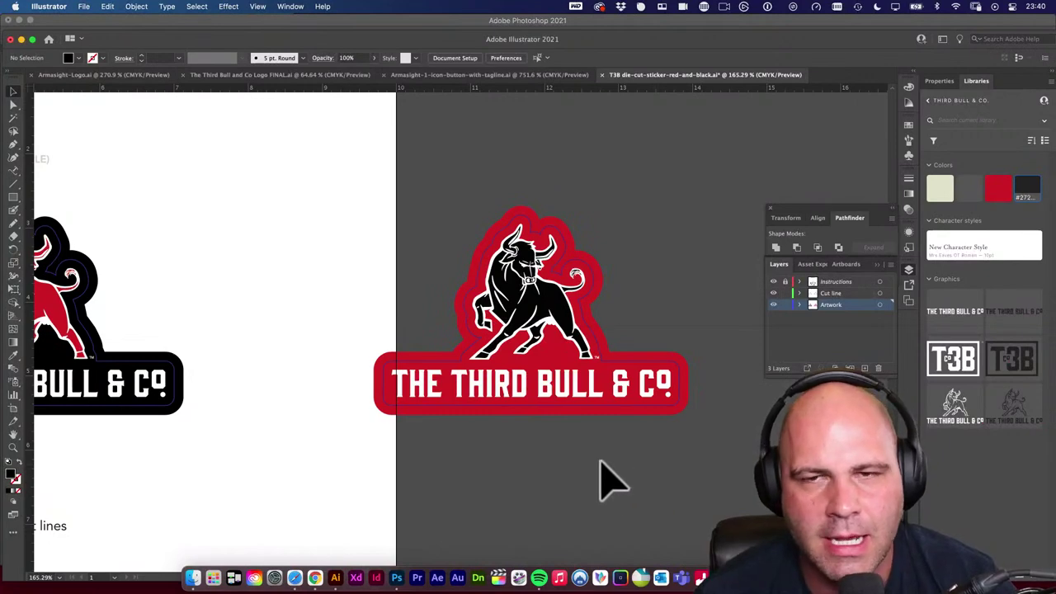
pyautogui.click(560, 451)
pyautogui.moveTo(560, 451); pyautogui.dragTo(594, 432)
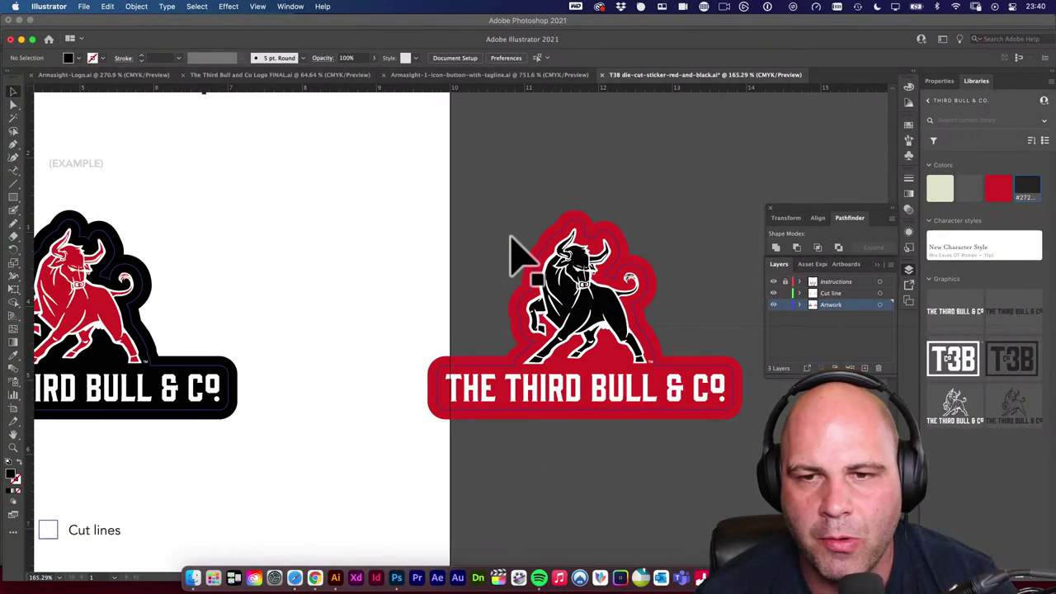
pyautogui.moveTo(504, 210); pyautogui.dragTo(726, 477)
pyautogui.press('super+a')
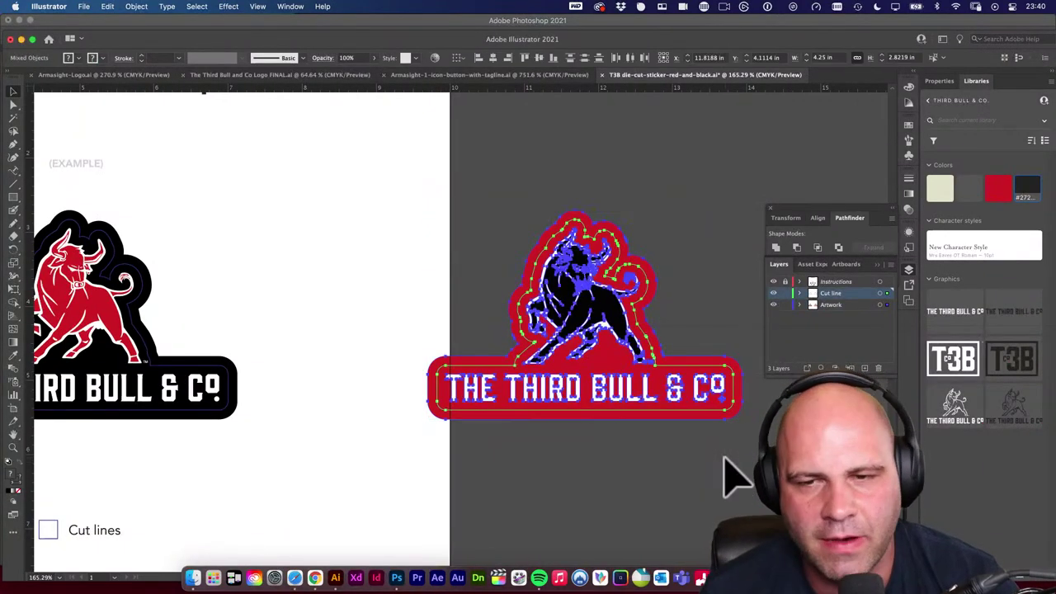
pyautogui.scroll(-4, 641, 419)
pyautogui.click(631, 474)
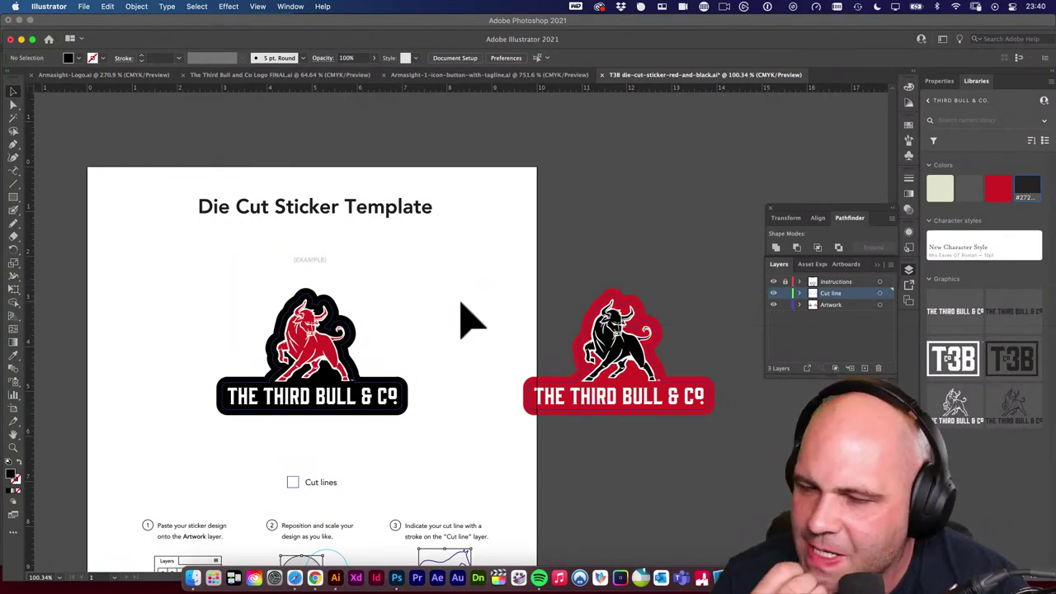
pyautogui.moveTo(462, 320); pyautogui.dragTo(404, 278)
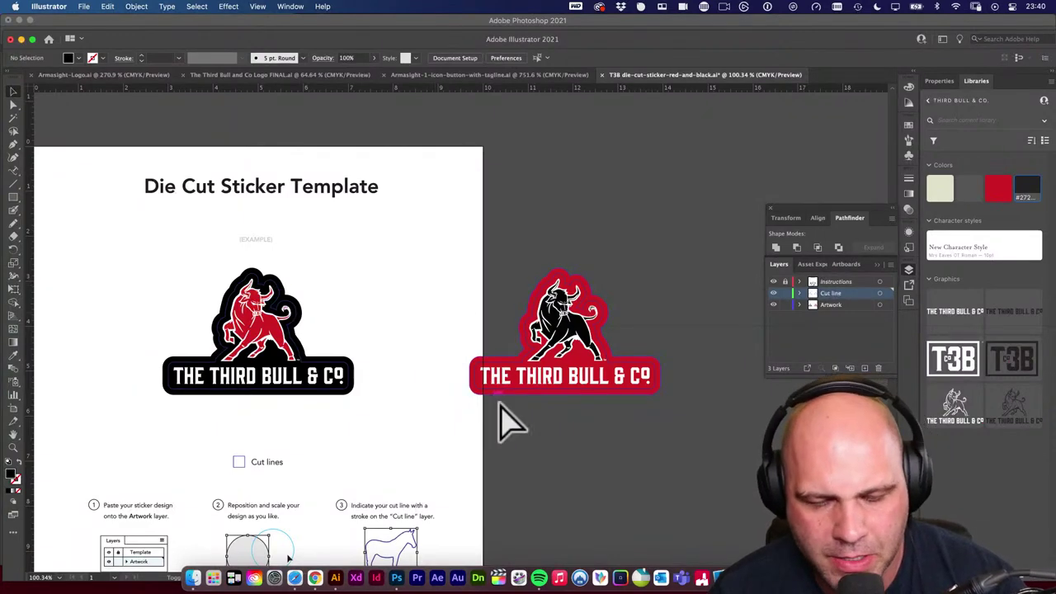
# Take a region screenshot framing the black and red stickers together.
pyautogui.press('super+shift+4')
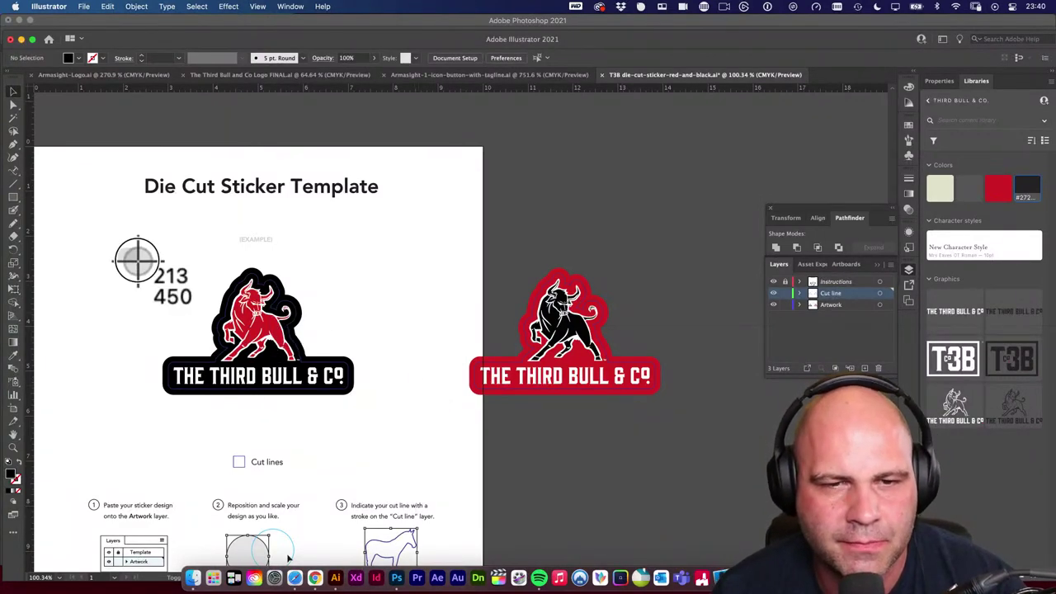
pyautogui.moveTo(118, 247); pyautogui.dragTo(675, 420)
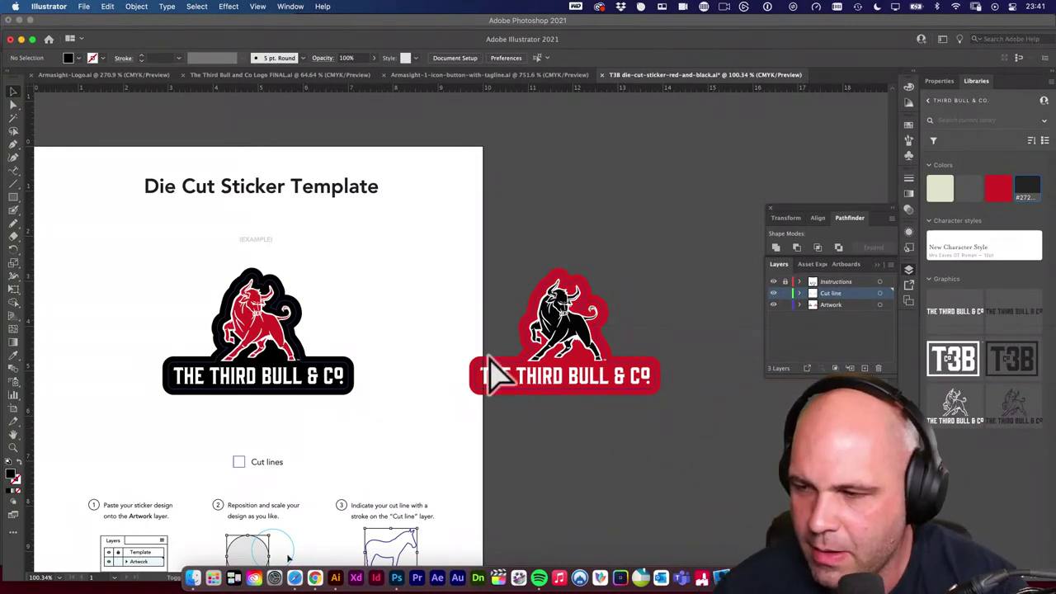
pyautogui.press('super+shift+4')
pyautogui.moveTo(118, 249); pyautogui.dragTo(681, 415)
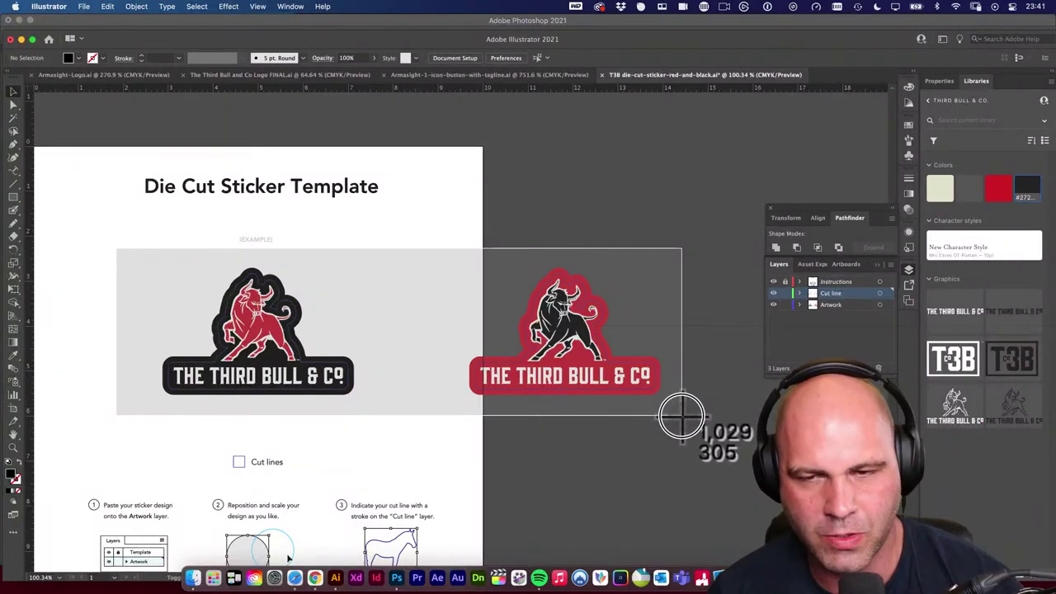
pyautogui.moveTo(682, 415); pyautogui.dragTo(683, 414)
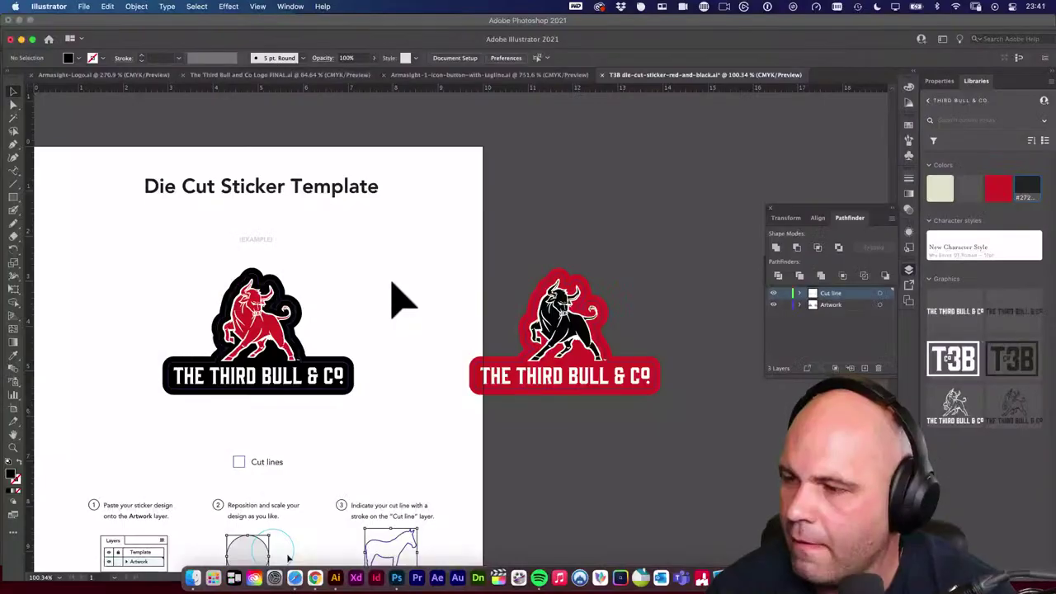
# Move the red sticker further right, save the template, and switch to the Sticker Mule page.
pyautogui.moveTo(277, 367); pyautogui.dragTo(189, 330)
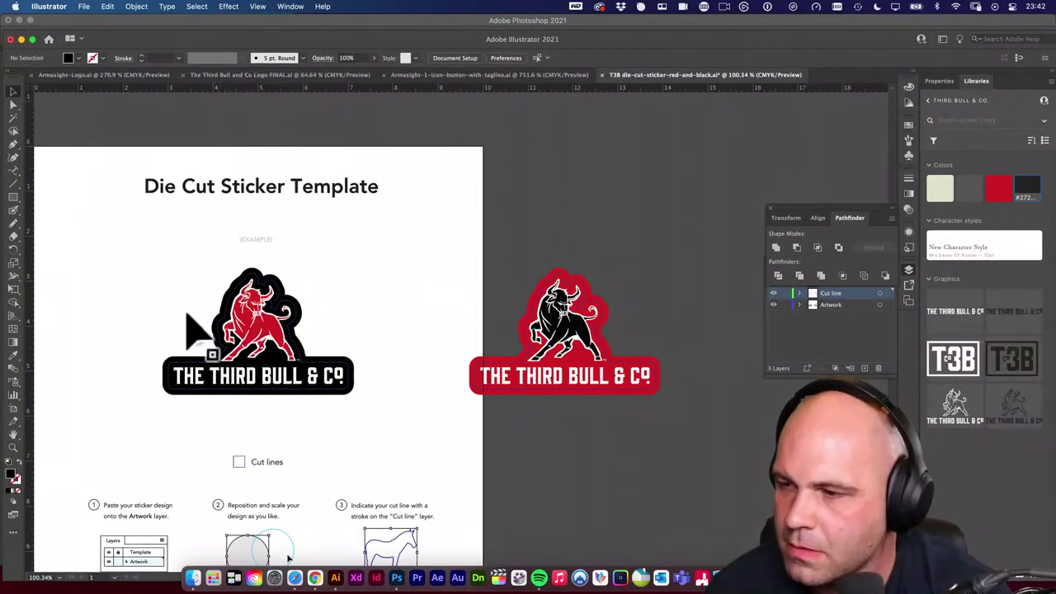
pyautogui.moveTo(575, 347); pyautogui.dragTo(660, 347)
pyautogui.click(591, 266)
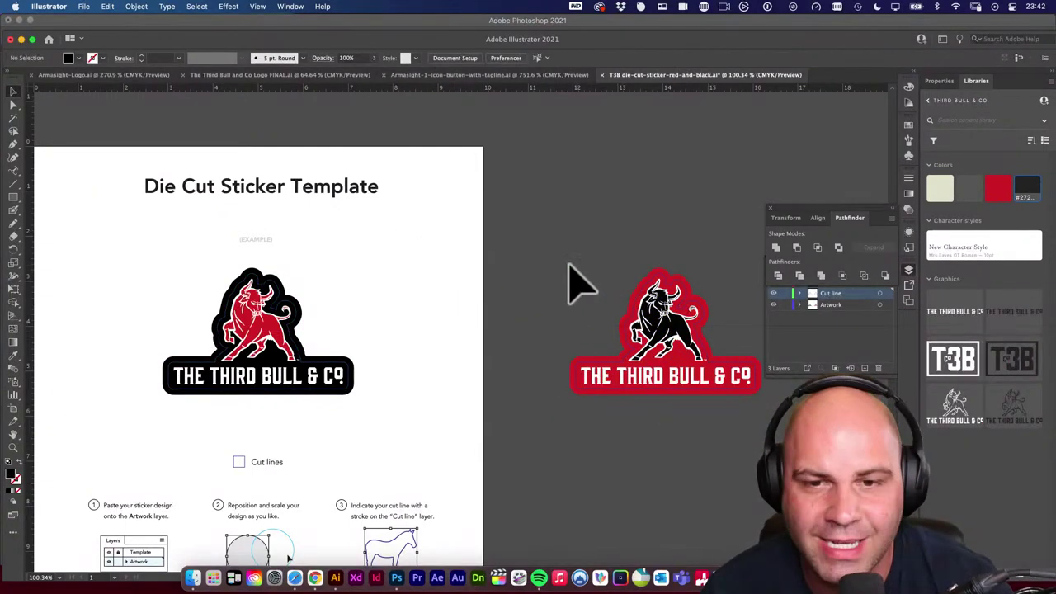
pyautogui.press('super+1')
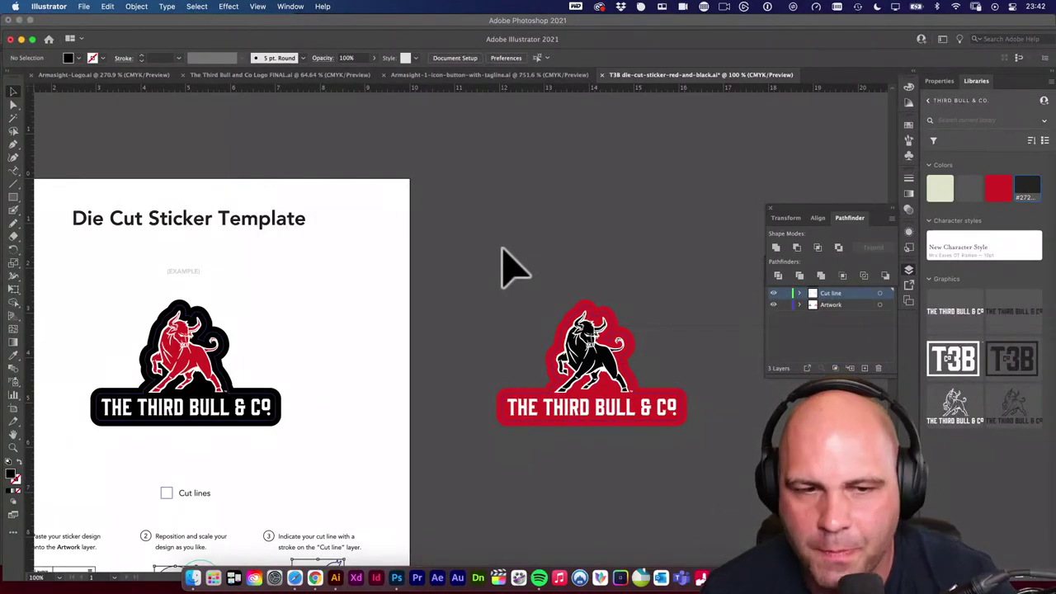
pyautogui.moveTo(478, 274); pyautogui.dragTo(677, 455)
pyautogui.click(493, 305)
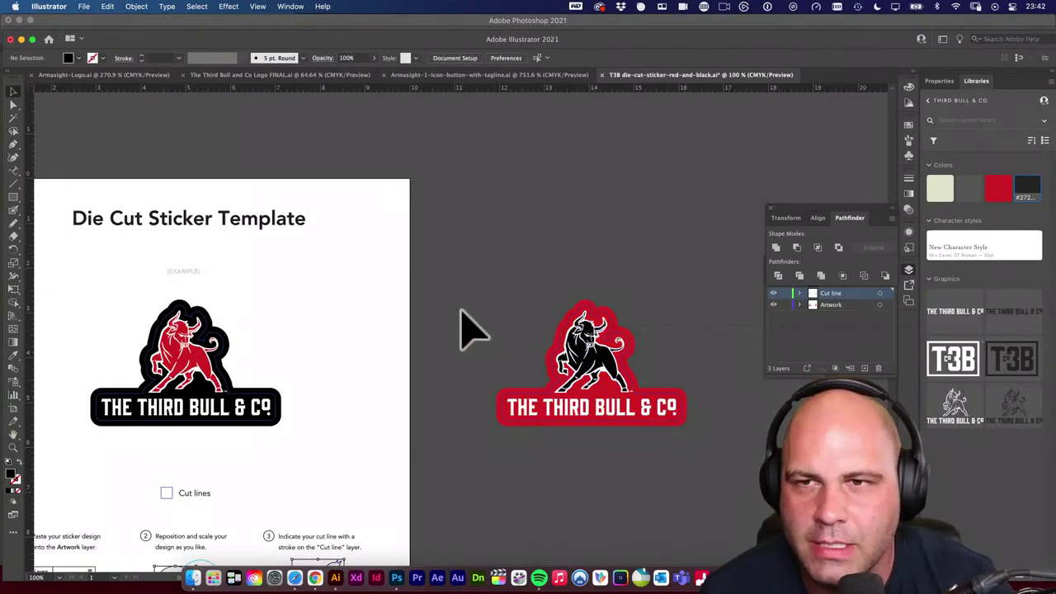
pyautogui.press('super+s')
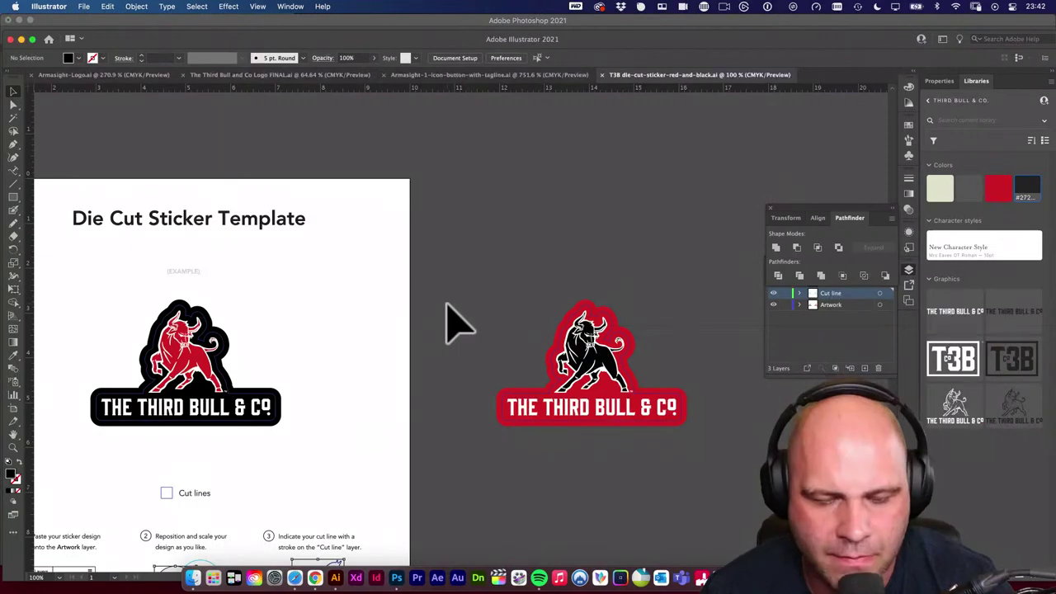
pyautogui.moveTo(448, 311); pyautogui.dragTo(505, 290)
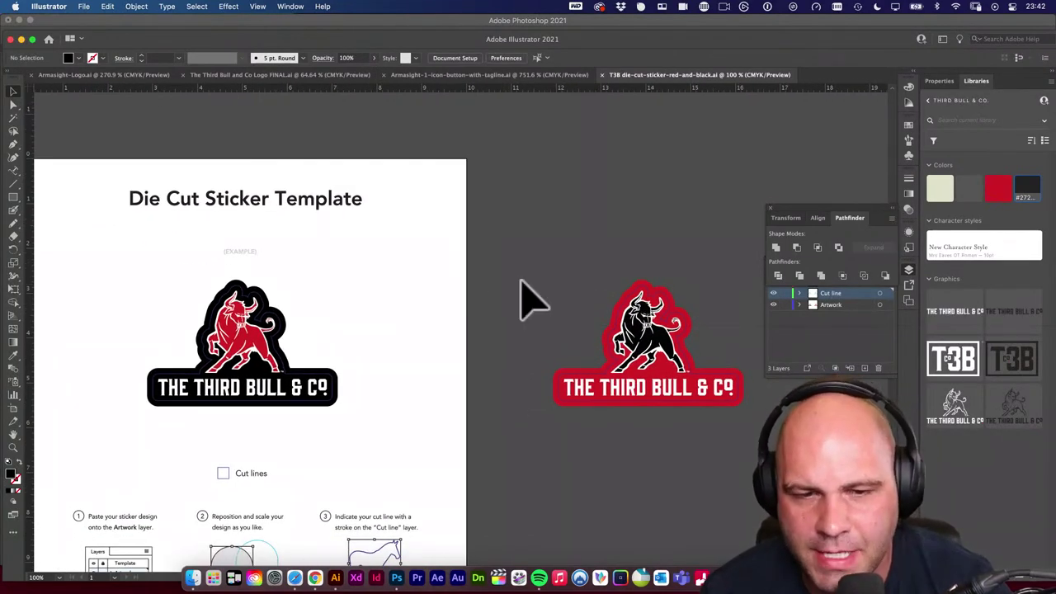
pyautogui.click(297, 578)
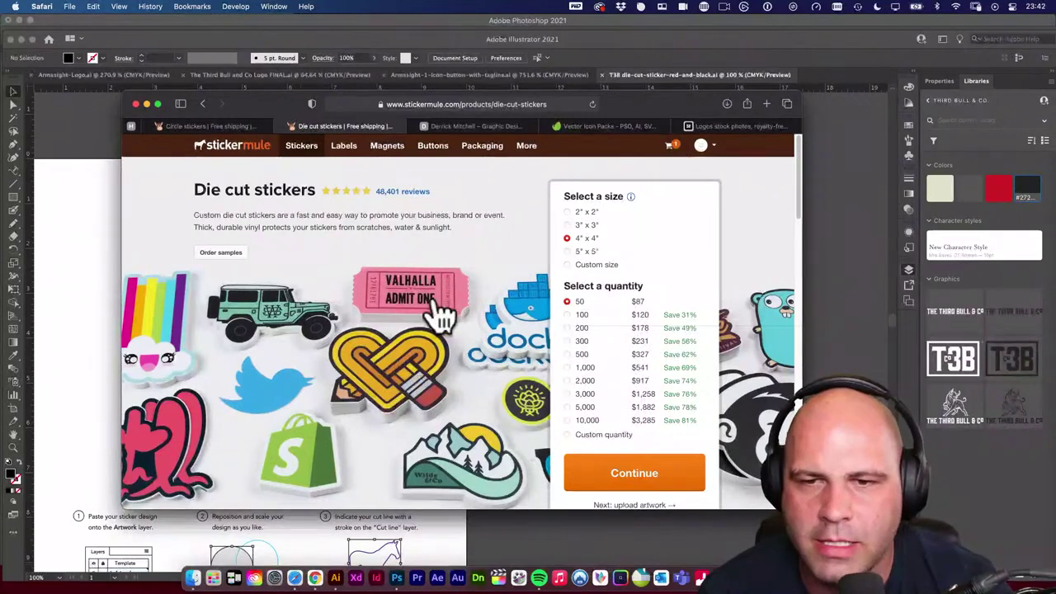
# Choose a custom size with width 4, checking the cut line's height in Illustrator.
pyautogui.click(586, 264)
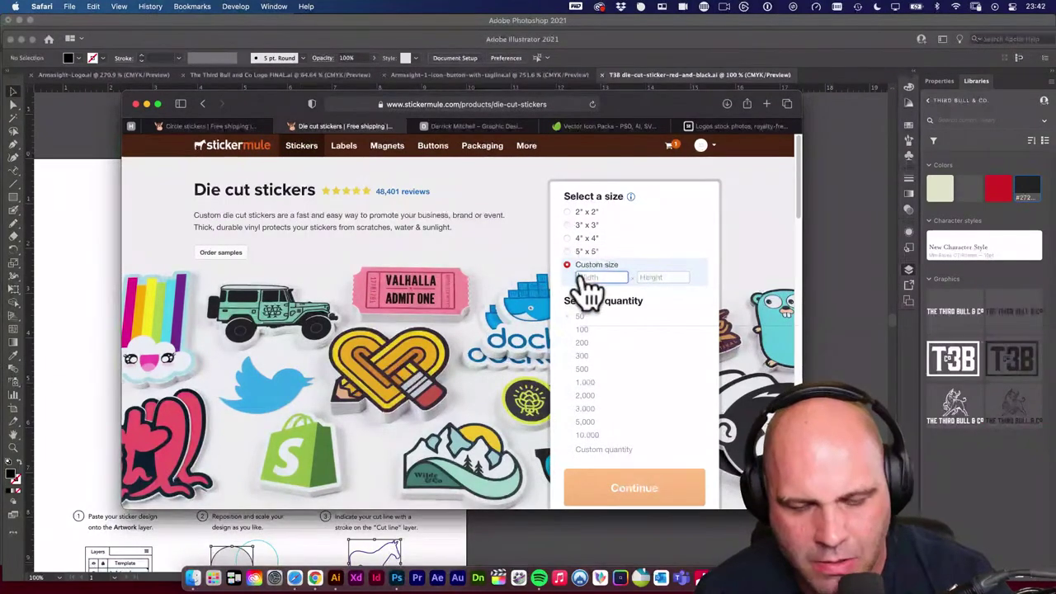
pyautogui.write('4')
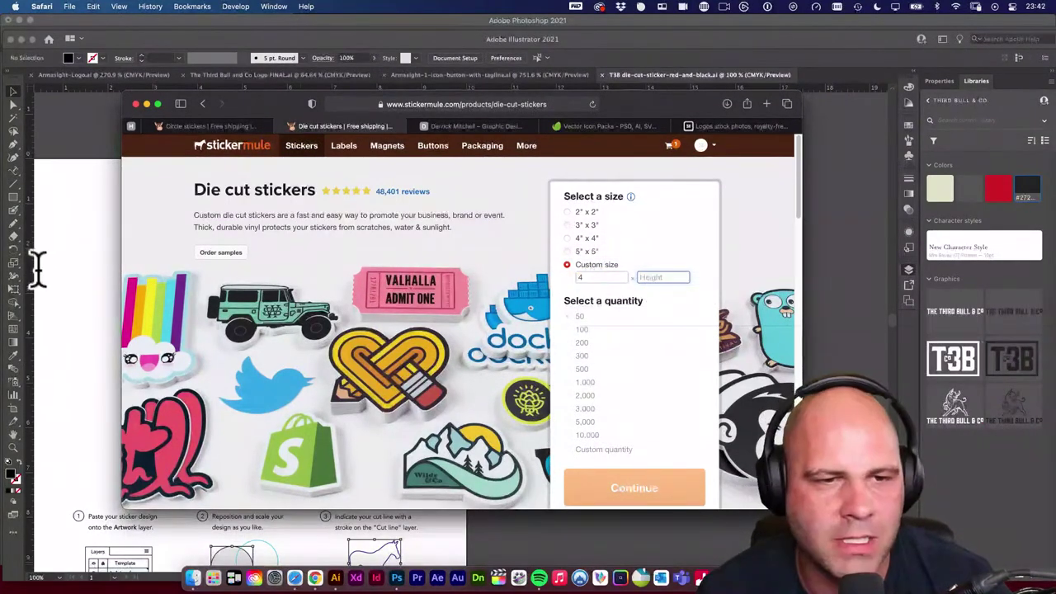
pyautogui.click(33, 267)
pyautogui.click(306, 380)
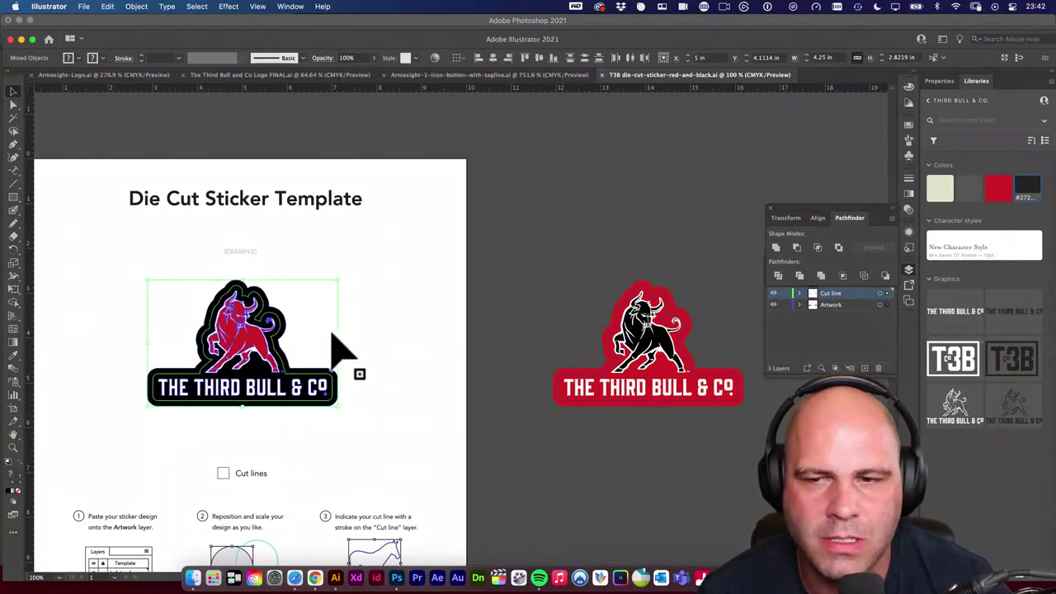
pyautogui.scroll(5, 252, 307)
pyautogui.click(235, 256)
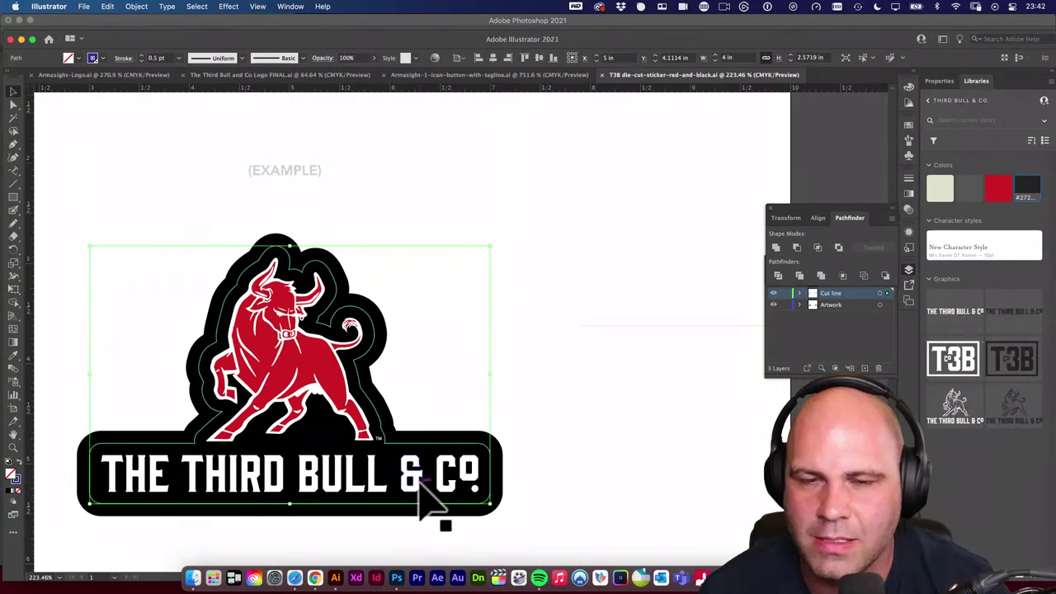
pyautogui.click(293, 578)
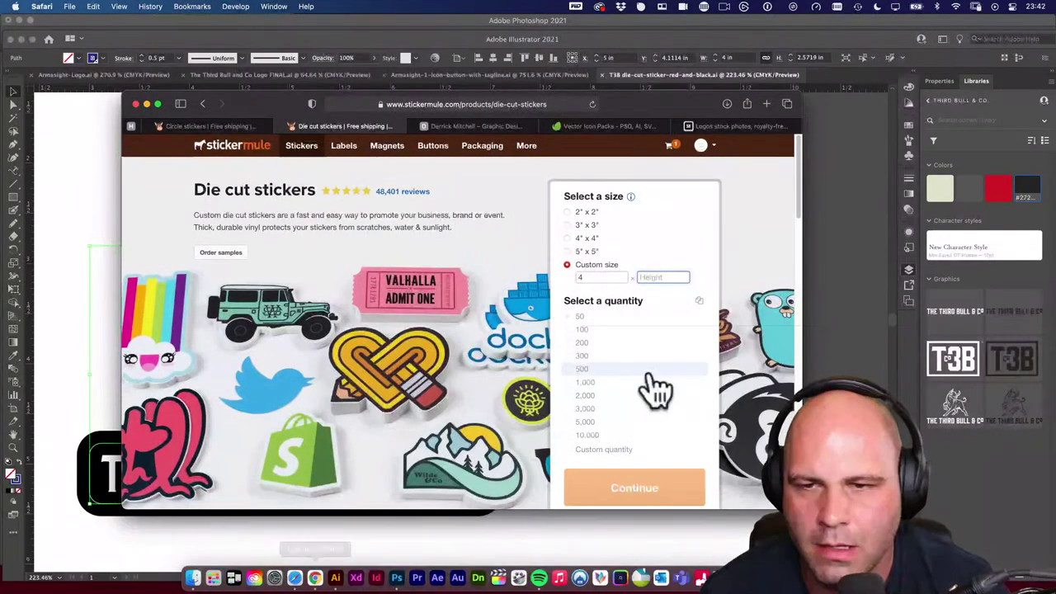
# Enter a custom height of 2.57 and continue to upload with quantity 50.
pyautogui.write('6')
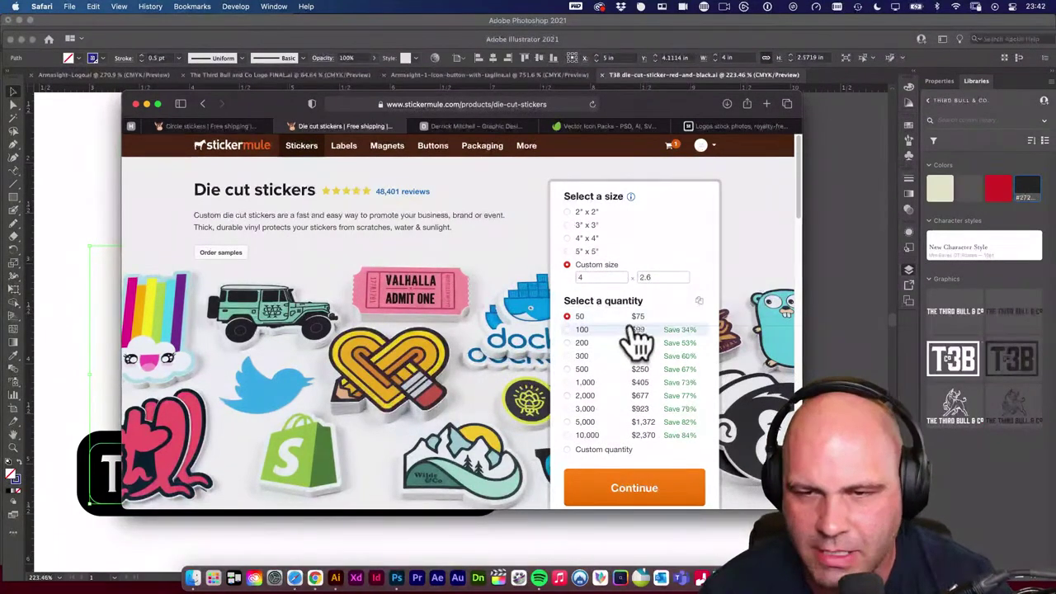
pyautogui.click(569, 237)
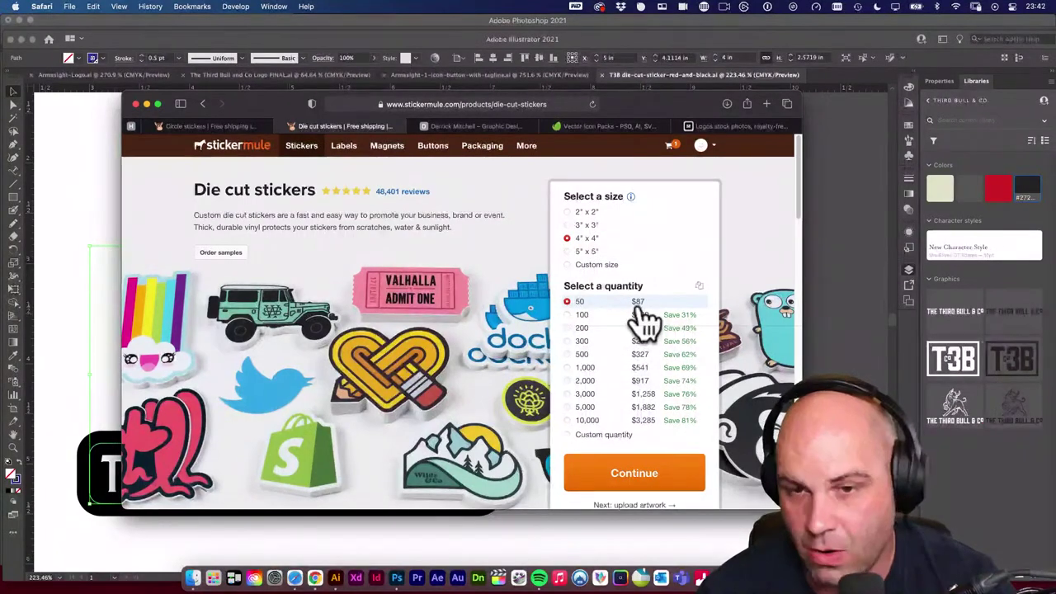
pyautogui.click(567, 264)
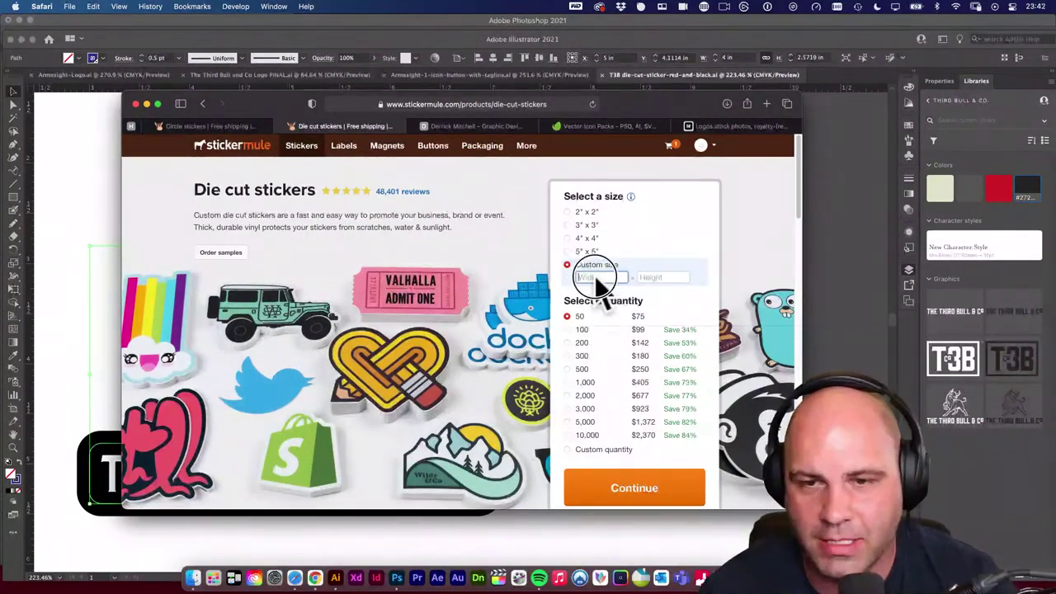
pyautogui.write('4')
pyautogui.write('2')
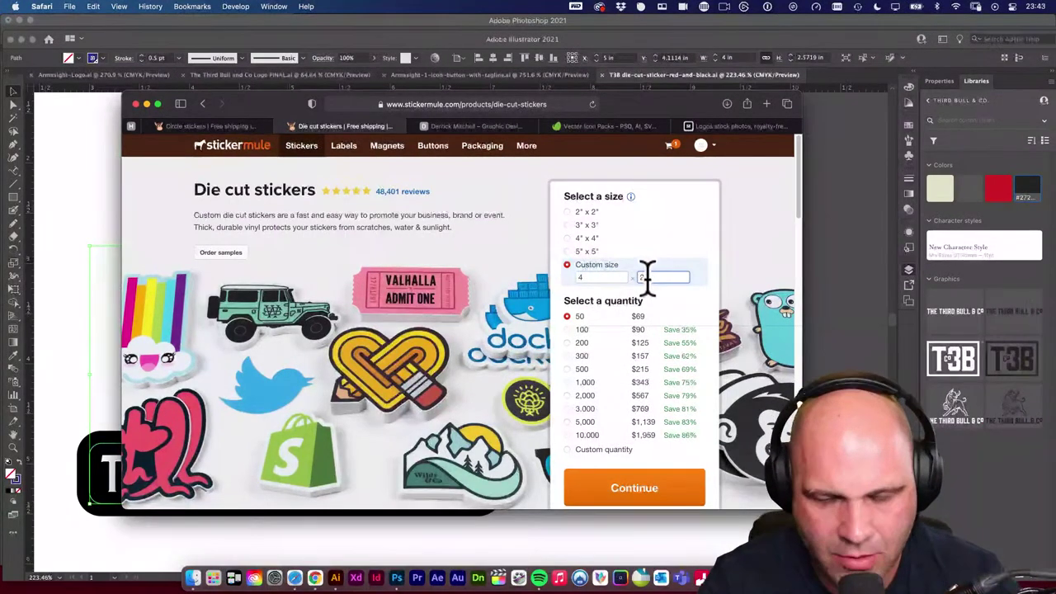
pyautogui.write('.')
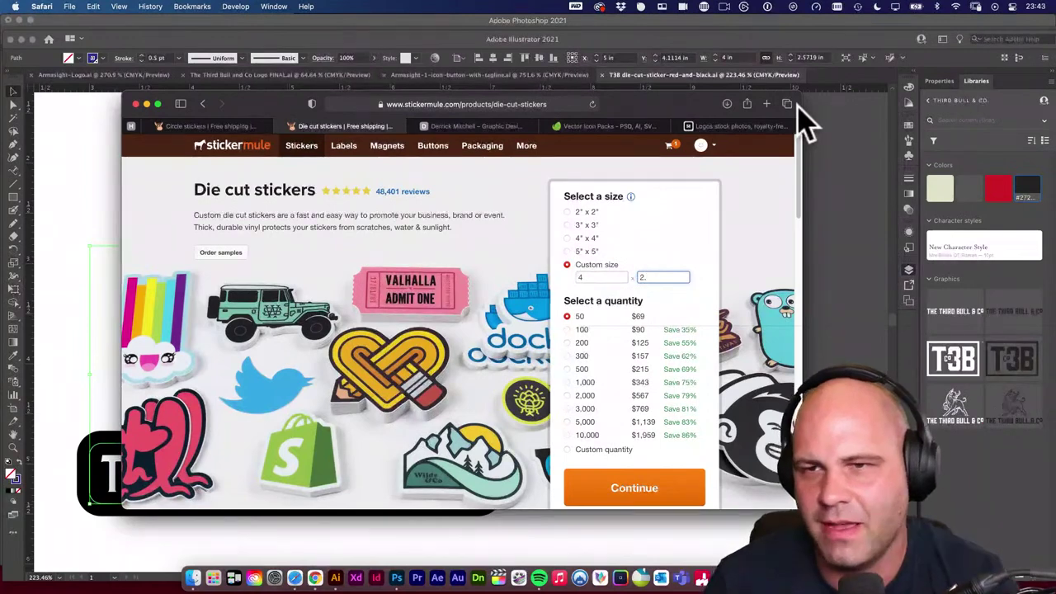
pyautogui.write('57')
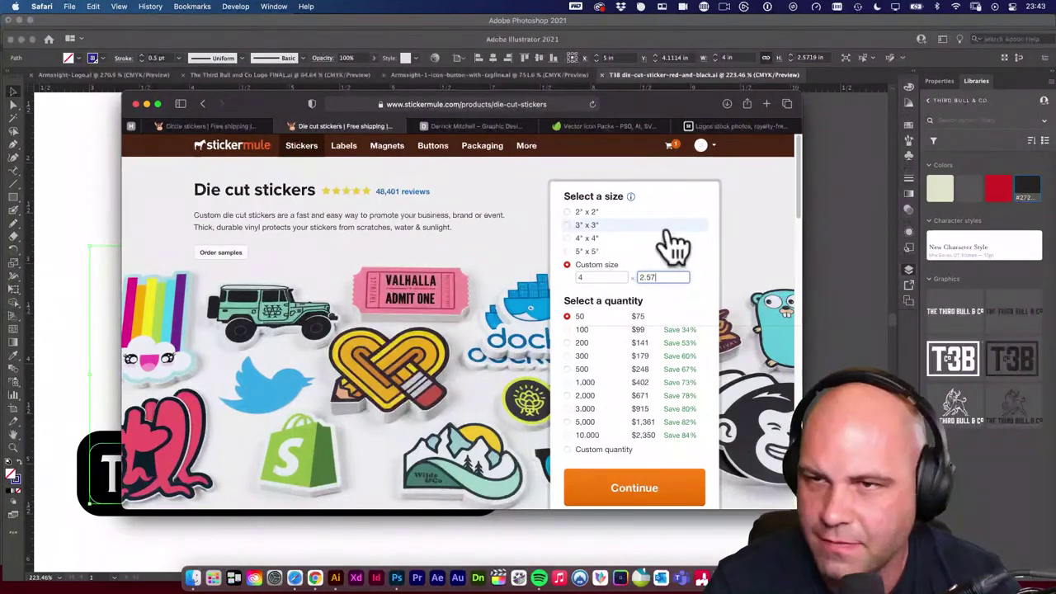
pyautogui.write('19')
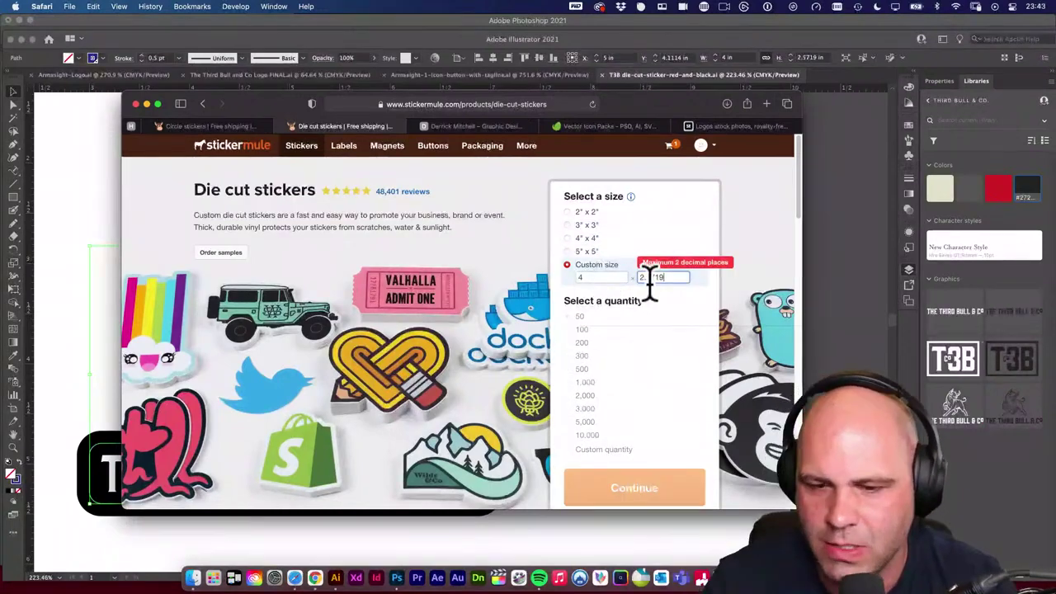
pyautogui.press('BackSpace')
pyautogui.press('BackSpace')
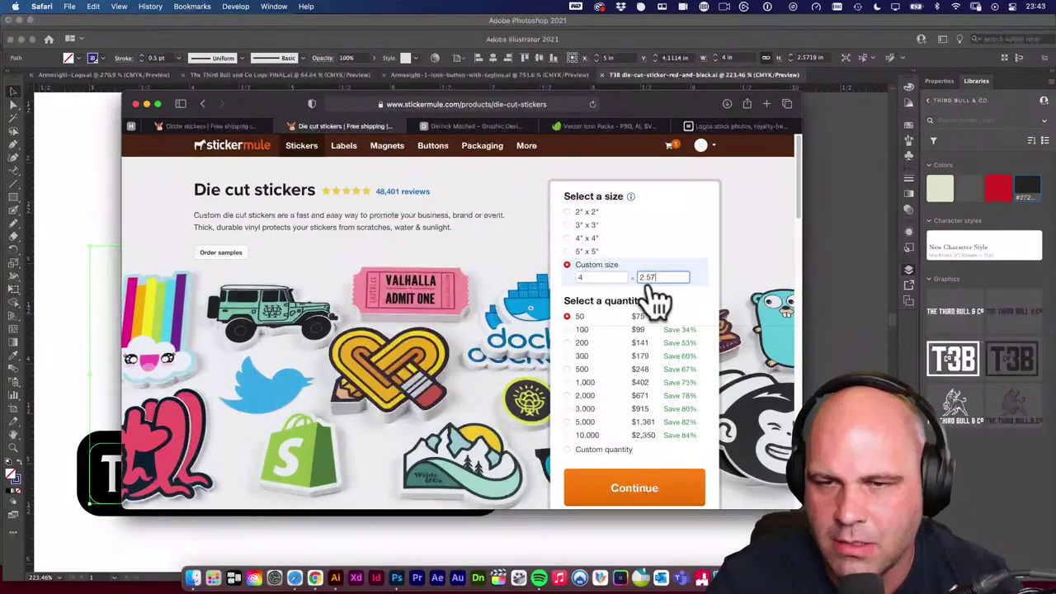
pyautogui.click(605, 278)
pyautogui.click(647, 491)
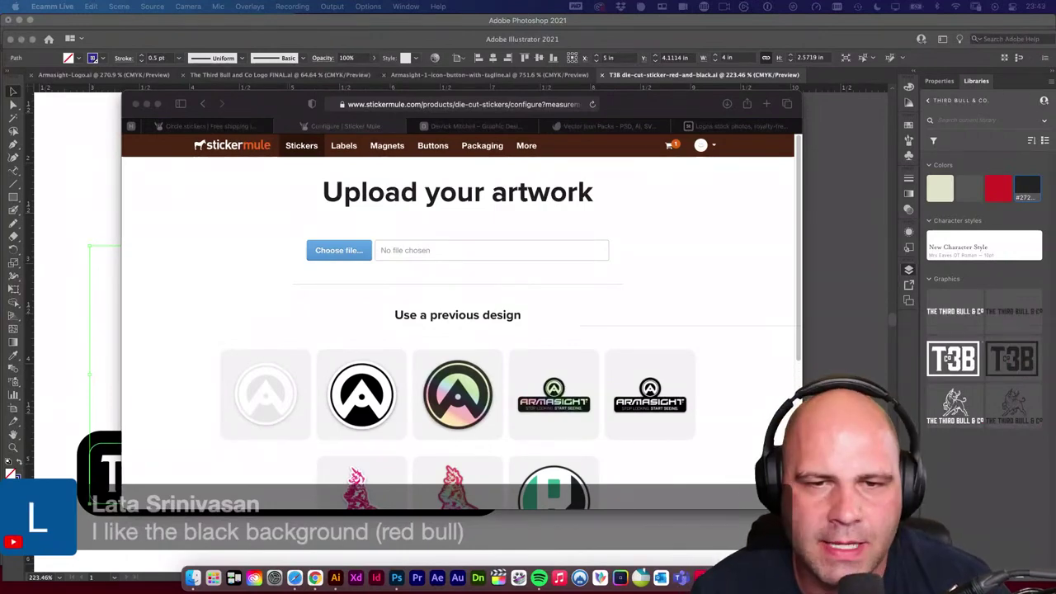
# Upload T3B die-cut-sticker-red-and-black.ai from THE THIRD BULL & CO > Stickers.
pyautogui.click(346, 249)
pyautogui.click(338, 250)
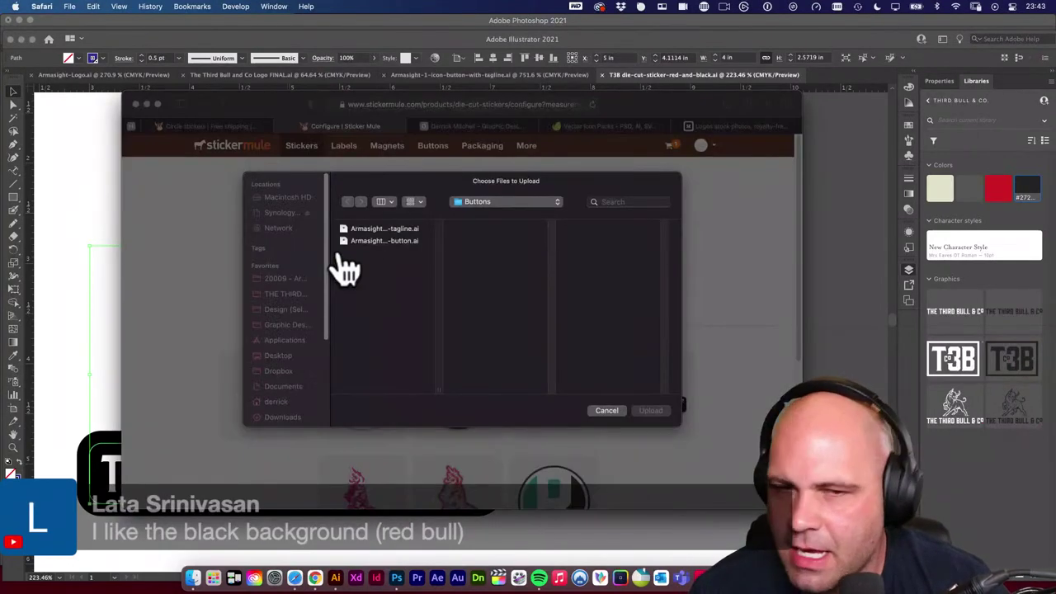
pyautogui.click(285, 294)
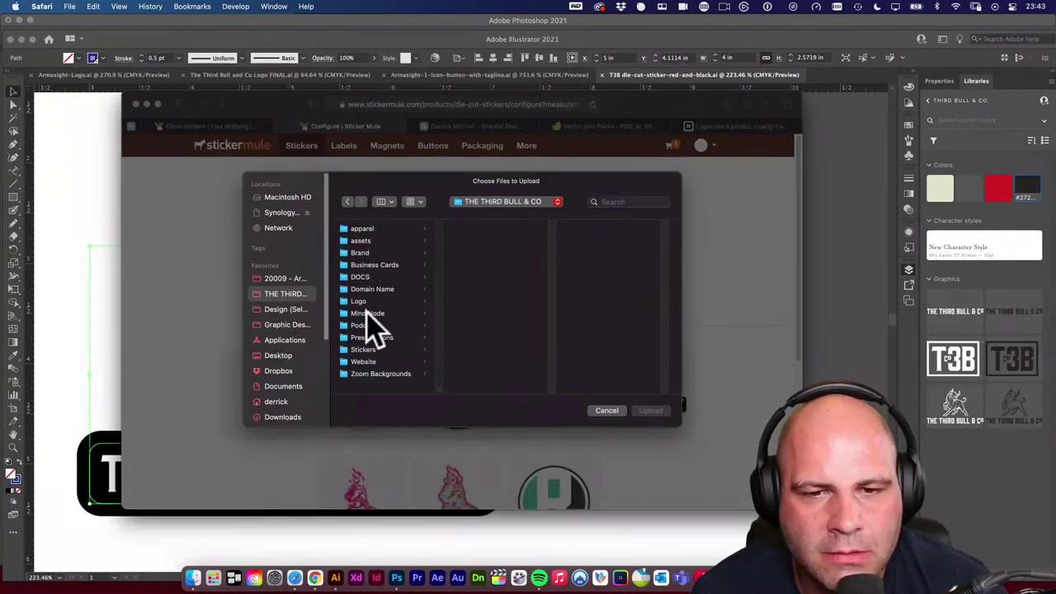
pyautogui.click(369, 348)
pyautogui.click(496, 241)
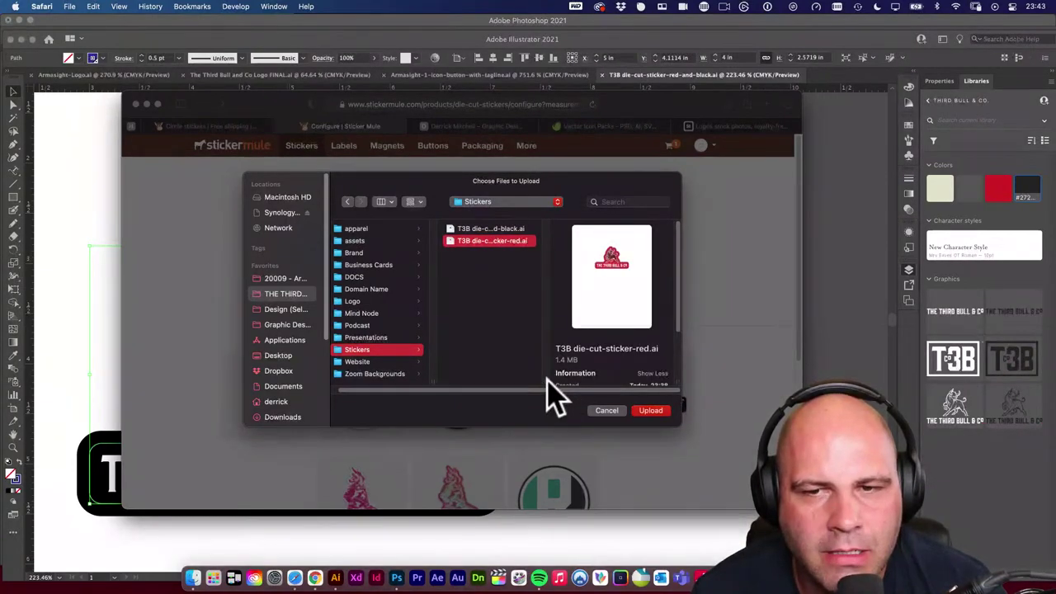
pyautogui.moveTo(547, 381); pyautogui.dragTo(583, 378)
pyautogui.click(533, 234)
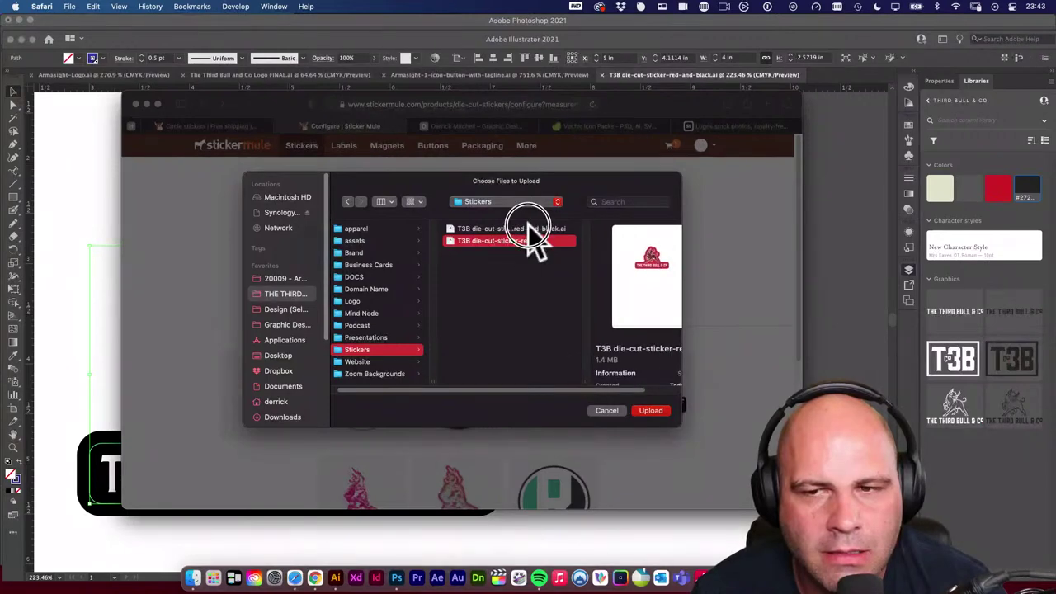
pyautogui.click(649, 411)
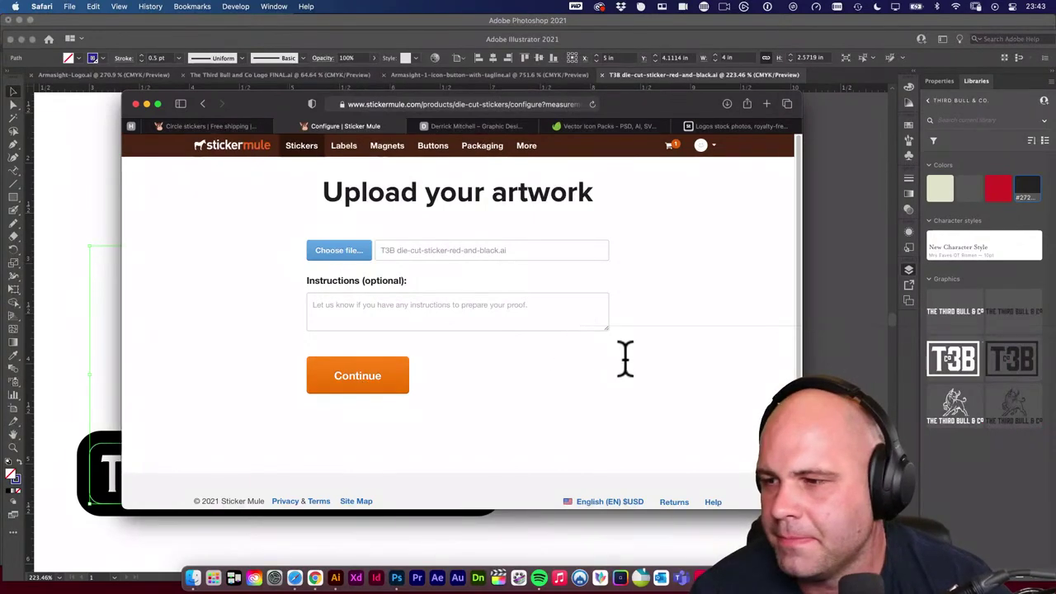
# Add the 50 die-cut stickers to the cart and review the multiple-design discount.
pyautogui.click(365, 387)
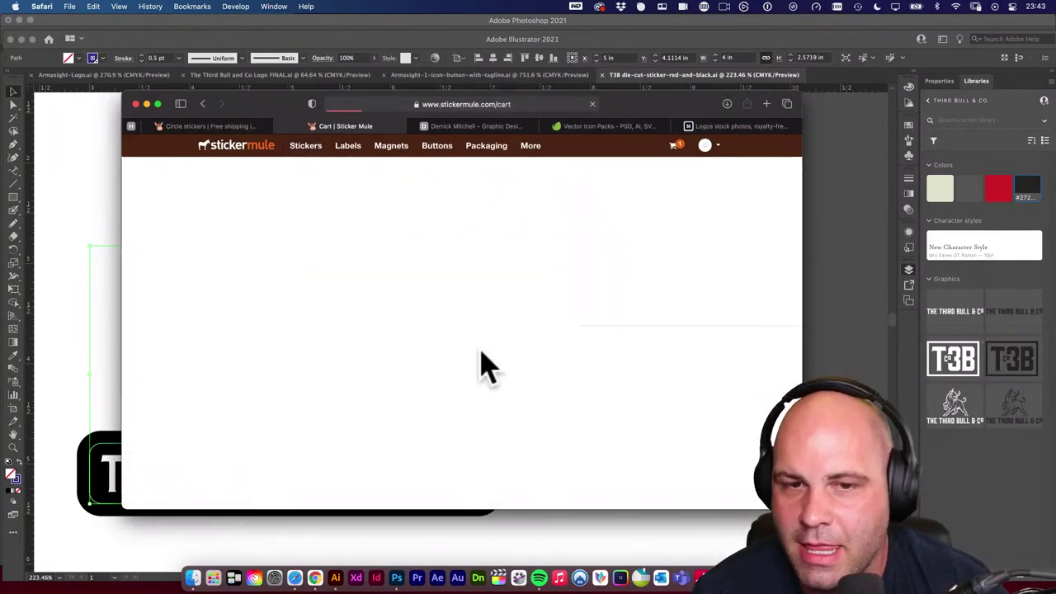
pyautogui.scroll(-1, 594, 412)
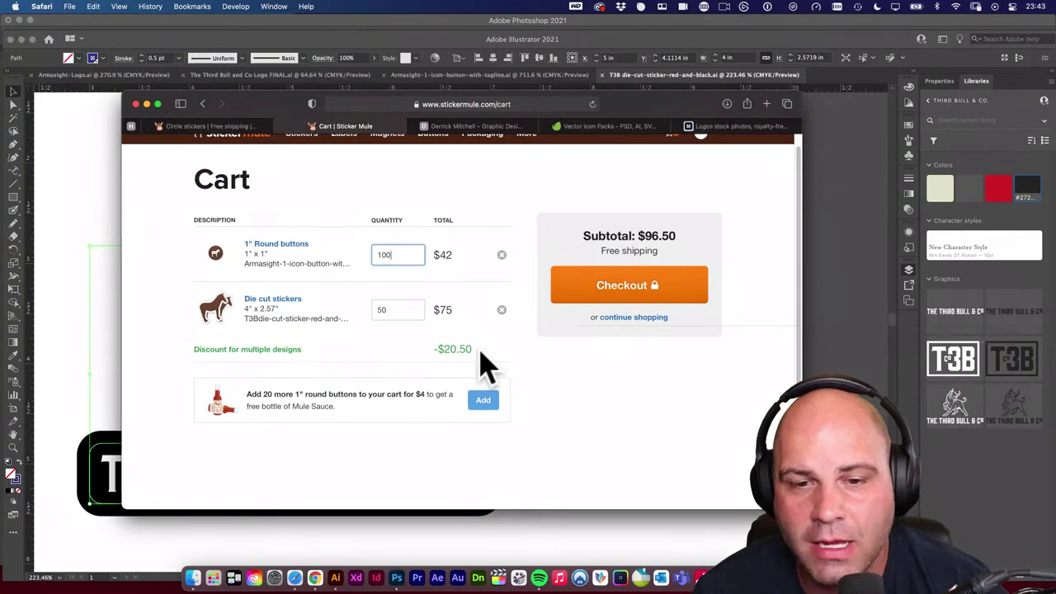
pyautogui.moveTo(477, 349); pyautogui.dragTo(433, 347)
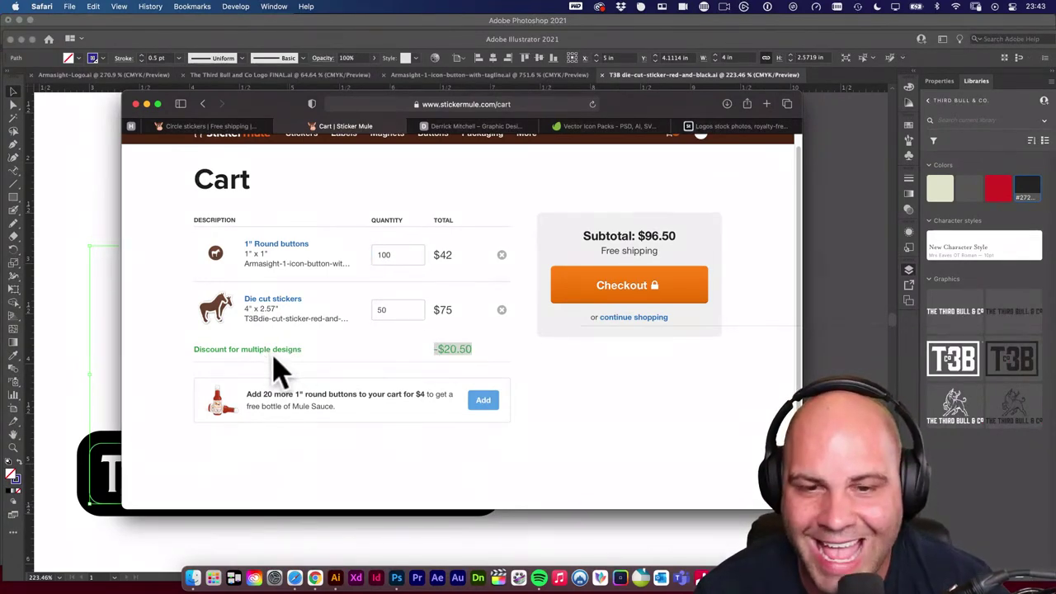
pyautogui.click(663, 245)
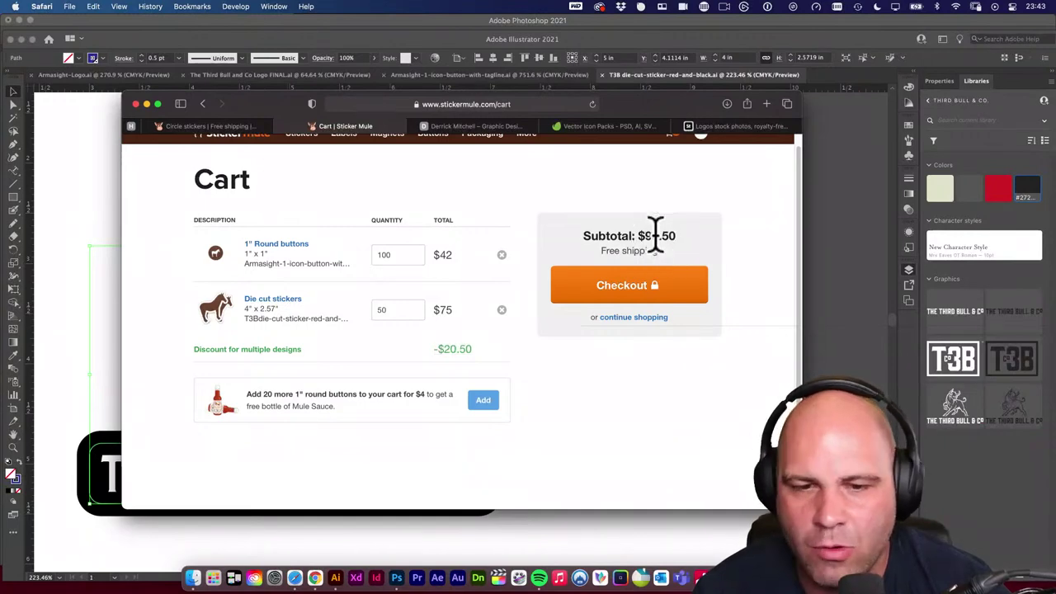